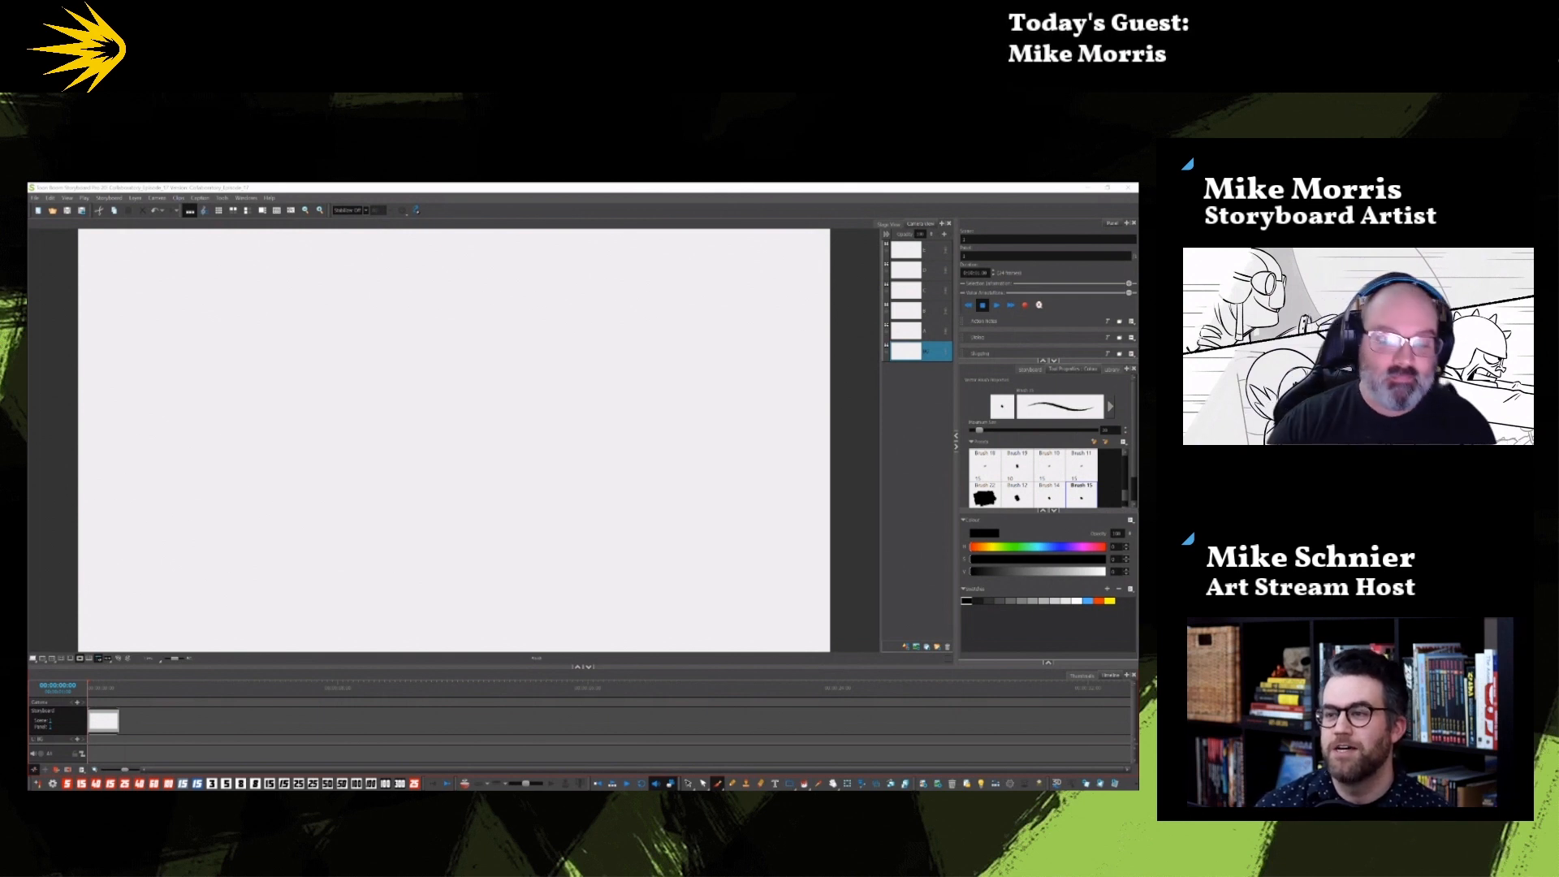
Step: Handwrite "#STORYCRAFTUNITE" in black across the blank panel, save the project, and clear the lettering
left_click_drag(194, 377, 201, 458)
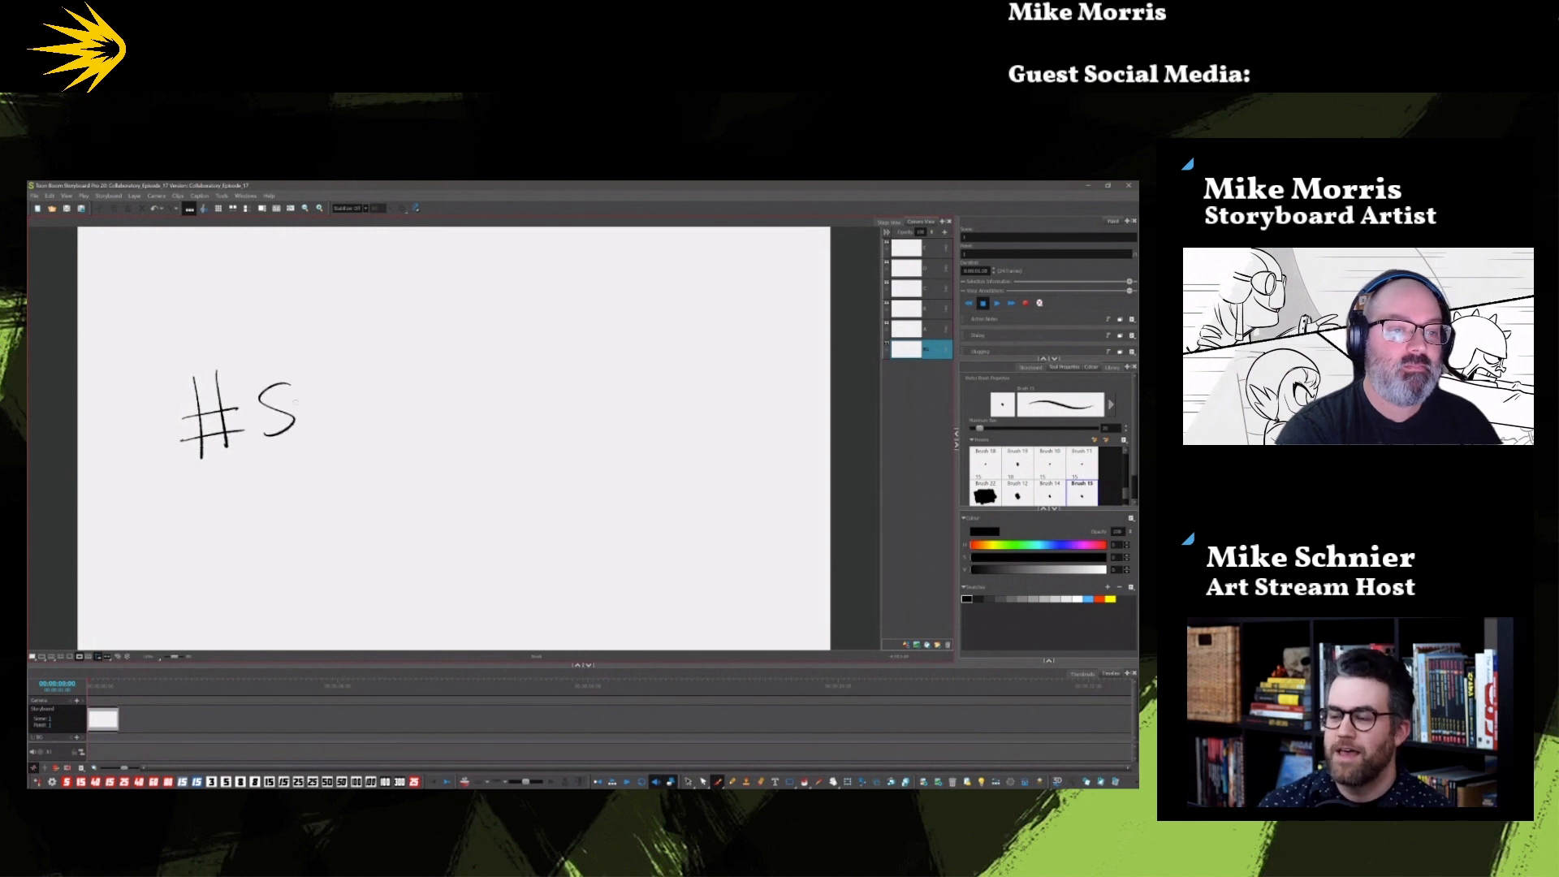
left_click_drag(340, 395, 392, 416)
left_click_drag(392, 389, 410, 402)
mouse_move(411, 380)
left_mouse_down()
mouse_move(415, 424)
mouse_move(456, 384)
left_mouse_up()
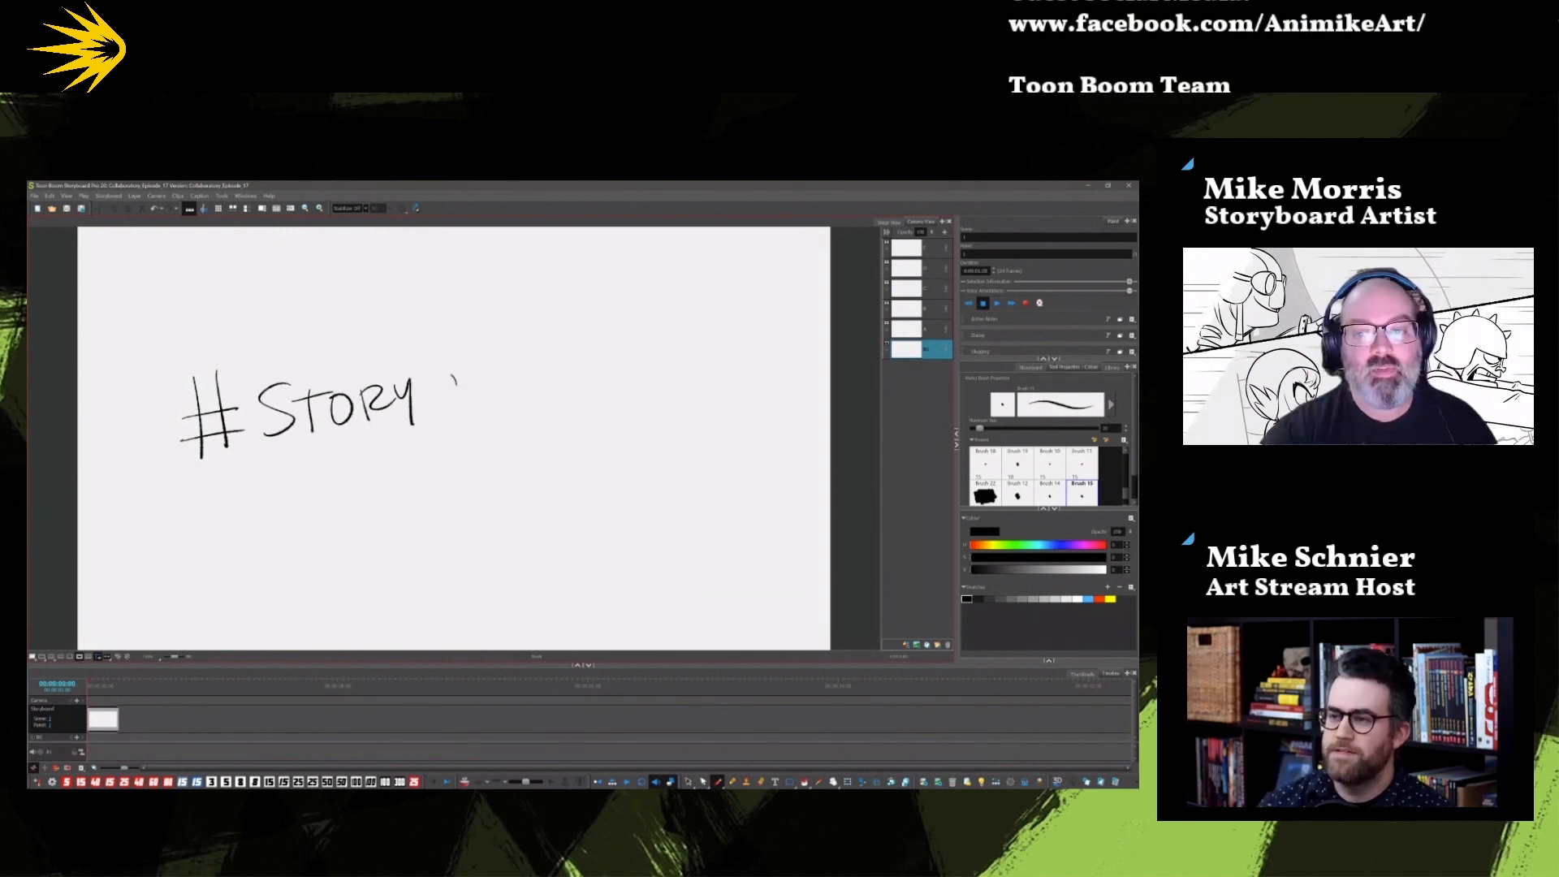
left_click_drag(456, 383, 466, 410)
left_click_drag(474, 378, 476, 411)
left_click_drag(505, 373, 518, 407)
left_click_drag(526, 373, 528, 407)
left_click_drag(560, 369, 561, 408)
left_click_drag(596, 370, 621, 365)
left_click_drag(632, 402, 656, 362)
left_click_drag(709, 359, 761, 345)
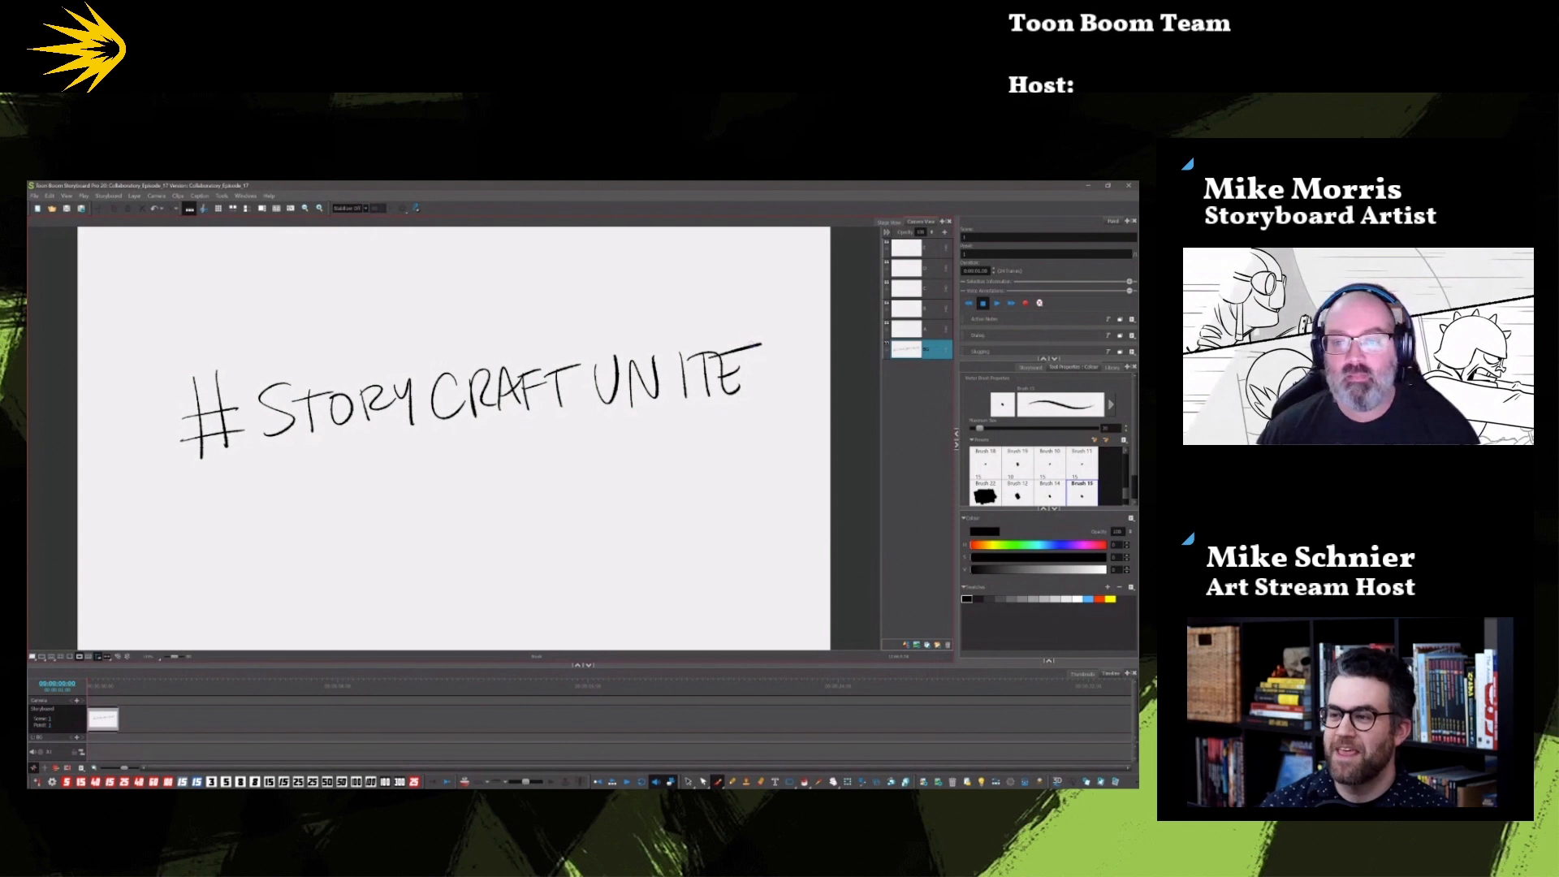
key("ctrl+s")
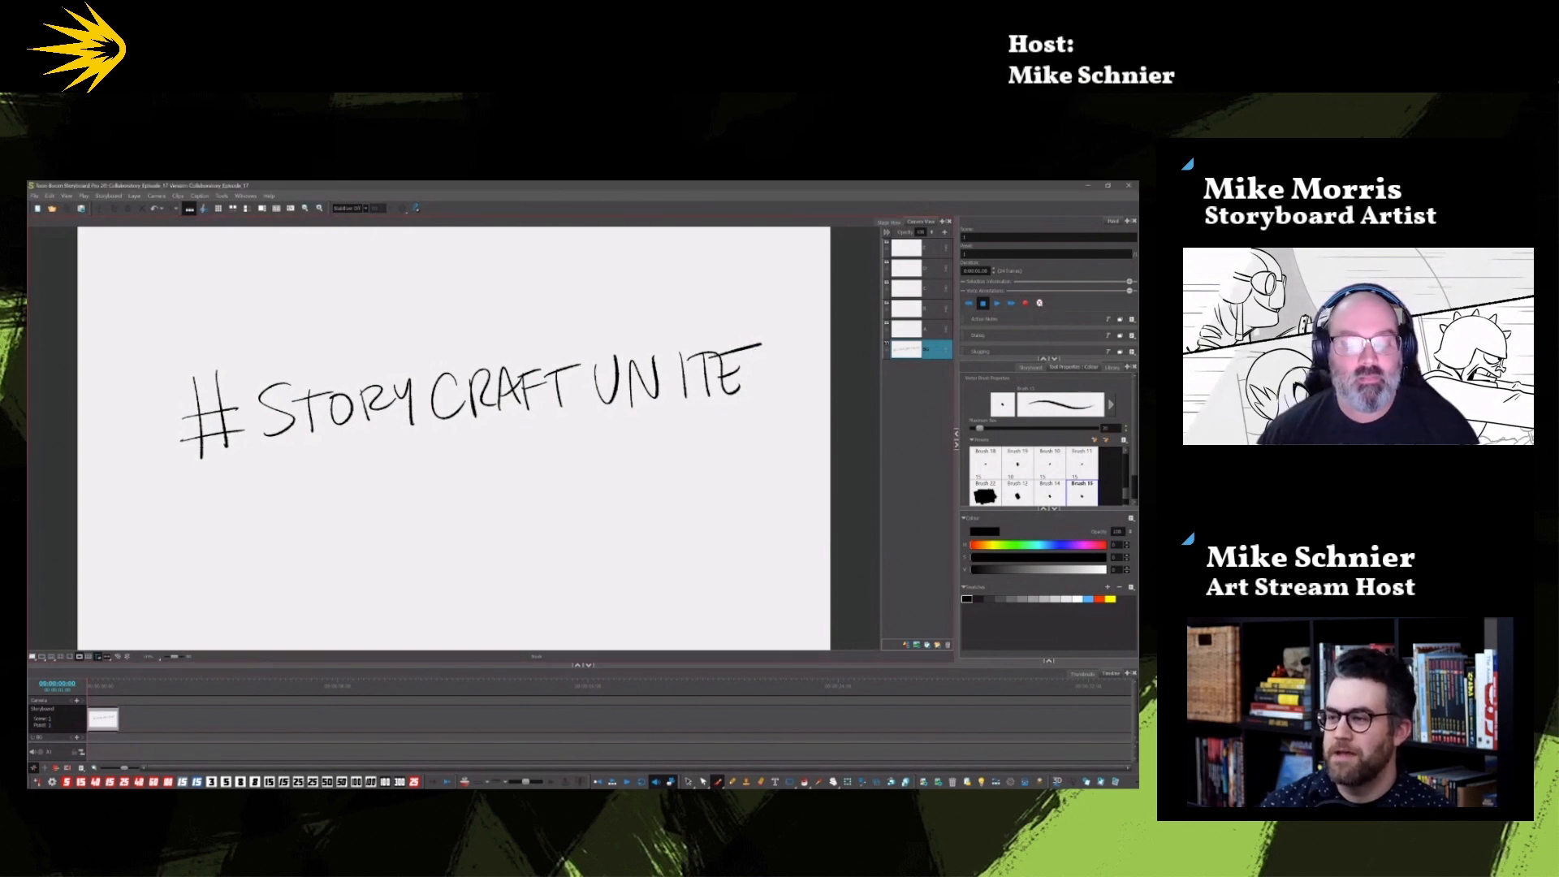
key("Delete")
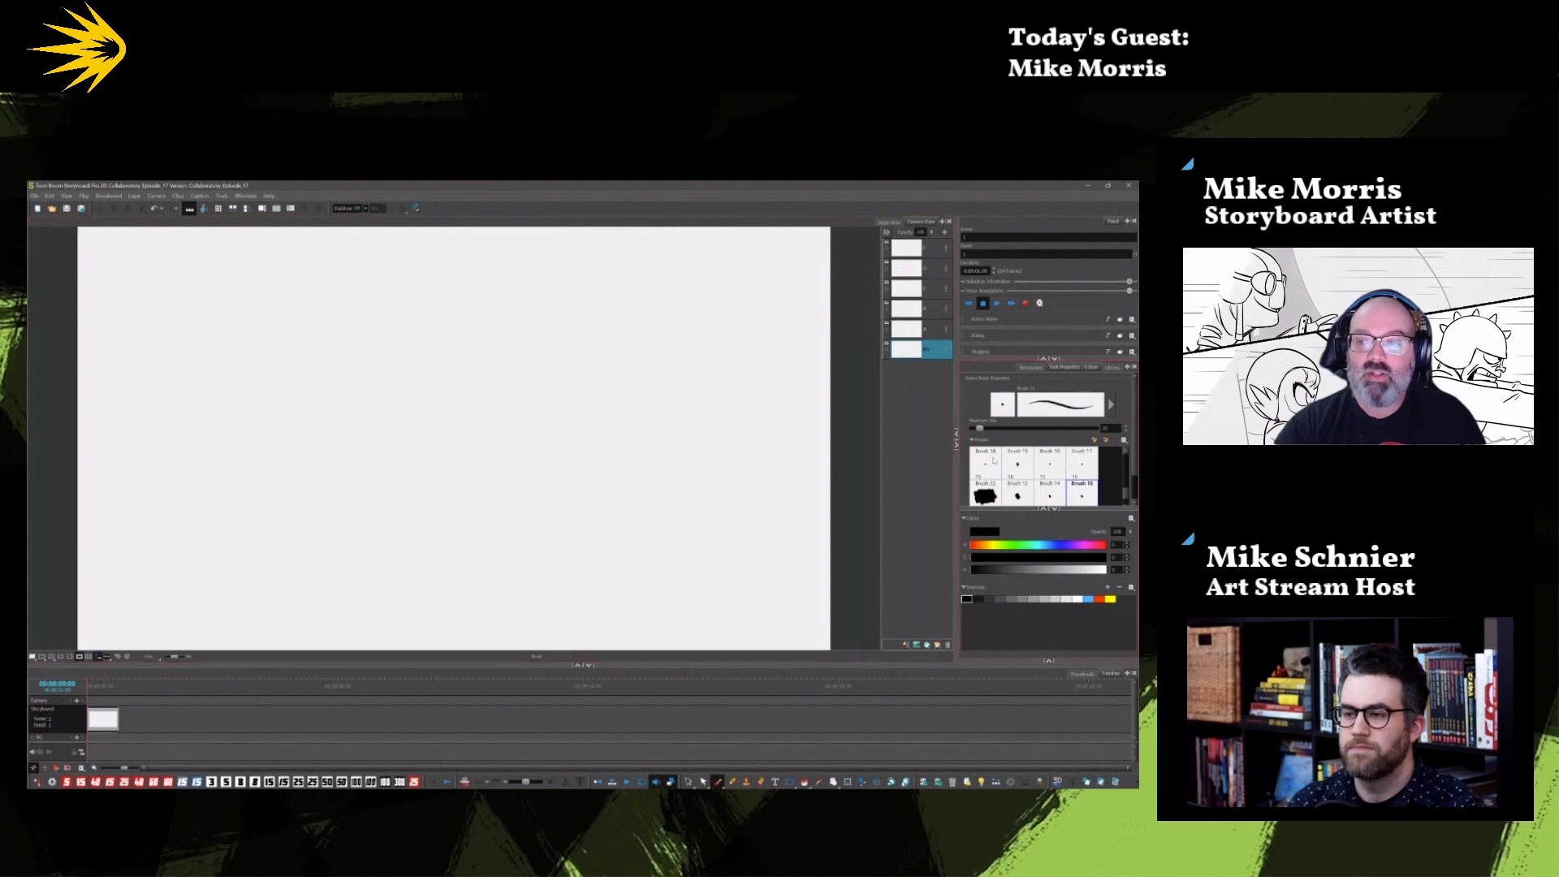
Step: With a mid-grey brush colour, rough in the top contour and right edge of a large central form with broken lines
left_click(1011, 599)
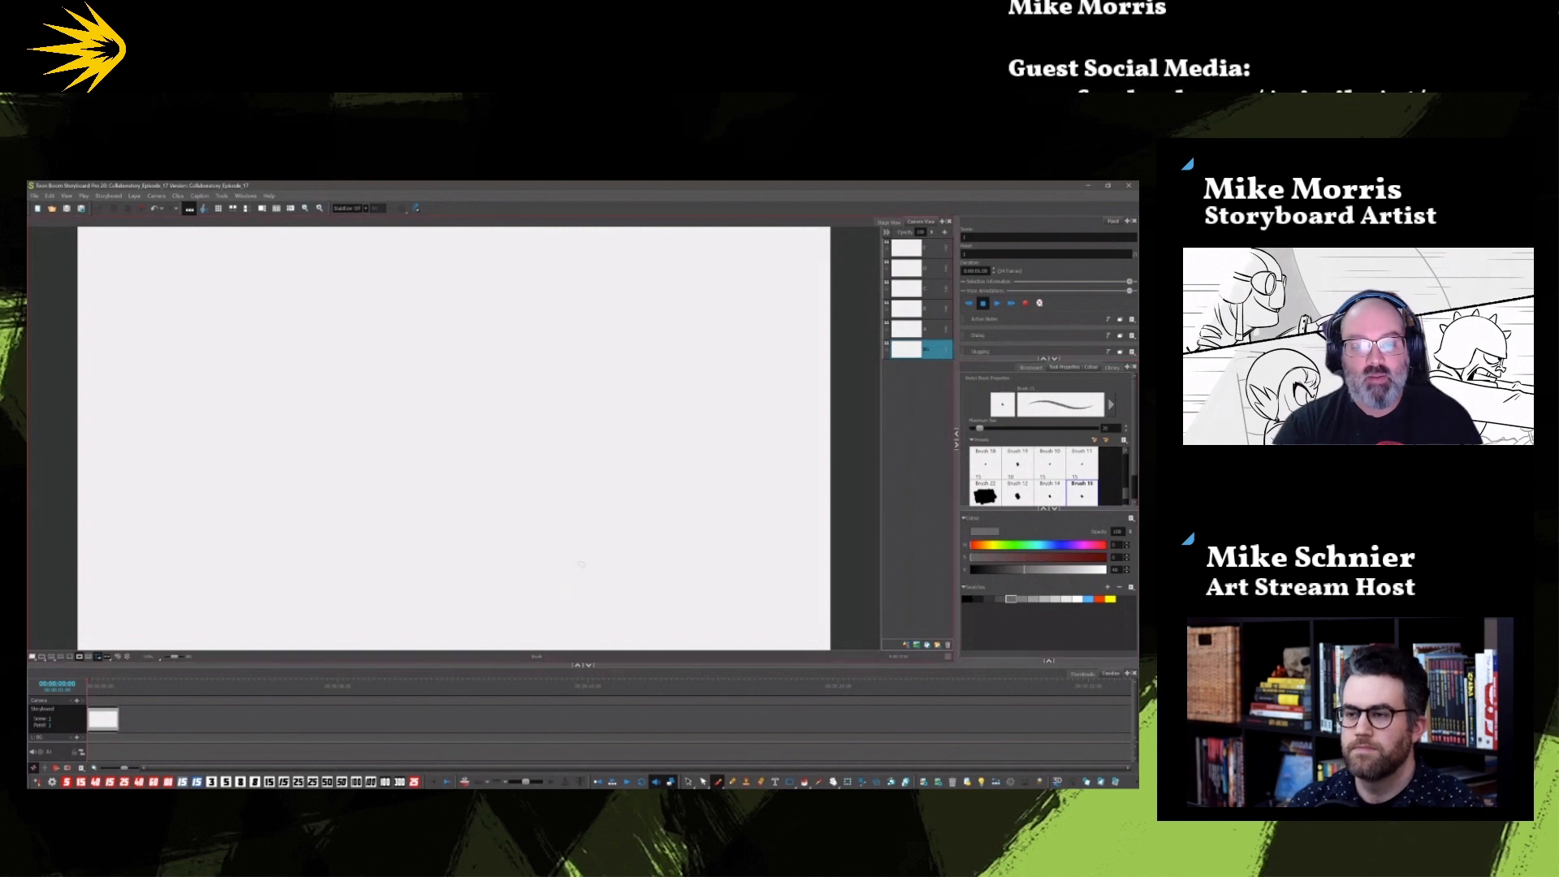
mouse_move(553, 264)
left_mouse_down()
mouse_move(618, 260)
mouse_move(725, 292)
mouse_move(776, 329)
left_mouse_up()
mouse_move(779, 398)
left_mouse_down()
mouse_move(806, 390)
mouse_move(731, 424)
left_mouse_up()
left_click_drag(729, 439, 696, 467)
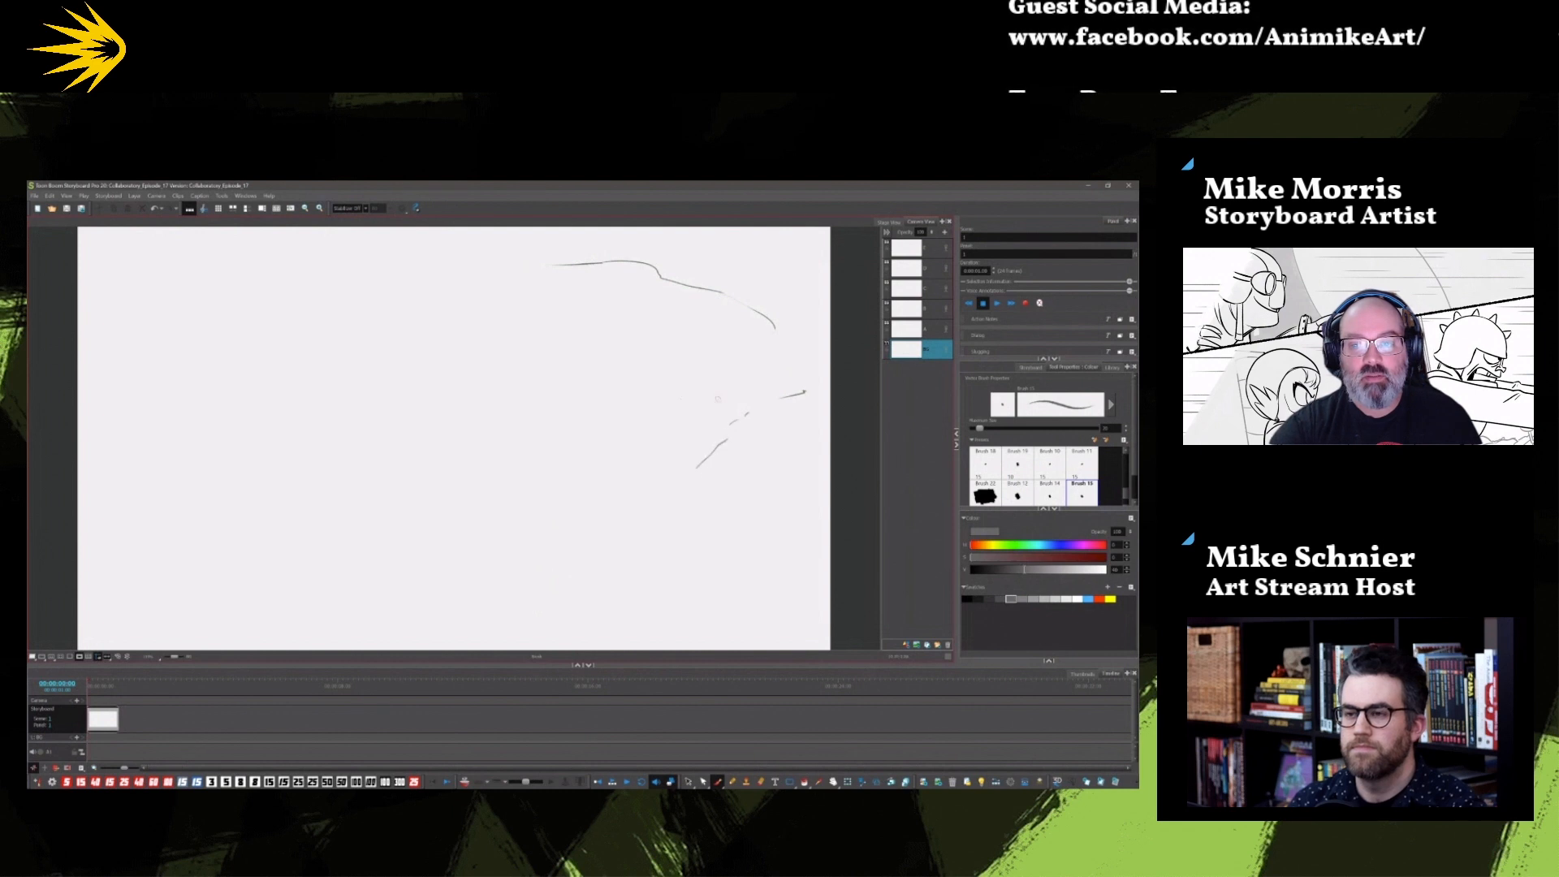
left_click_drag(533, 271, 501, 273)
left_click_drag(490, 281, 427, 280)
left_click_drag(434, 341, 418, 347)
Step: Sketch a jagged foliage clump with a tapering underside in the panel's upper-left corner
left_click_drag(105, 269, 156, 295)
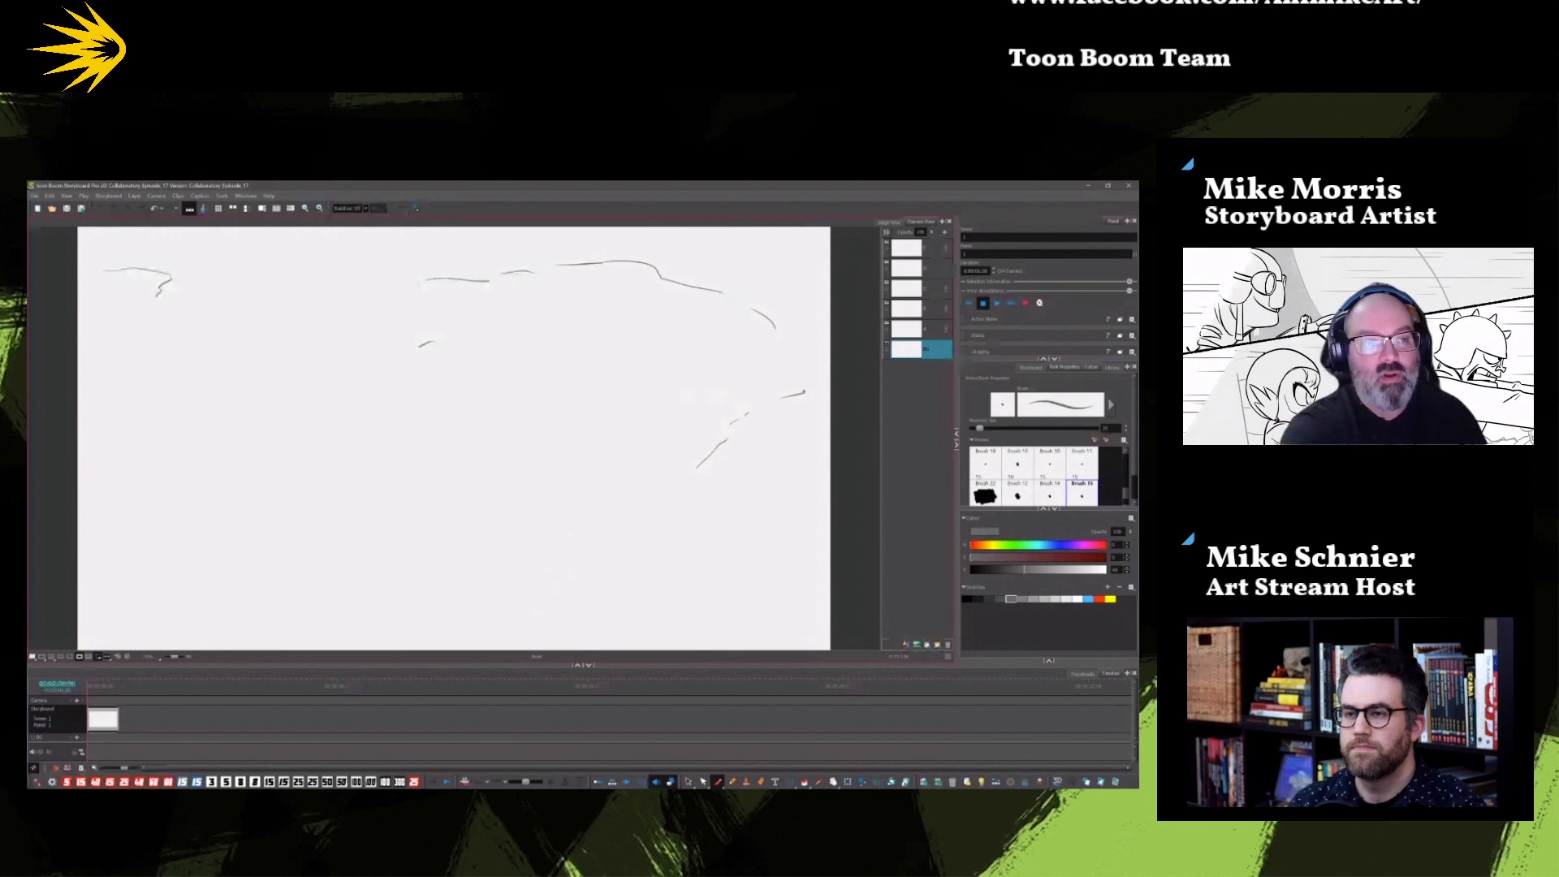
left_click_drag(182, 268, 166, 294)
left_click_drag(196, 278, 124, 351)
left_click_drag(87, 261, 91, 278)
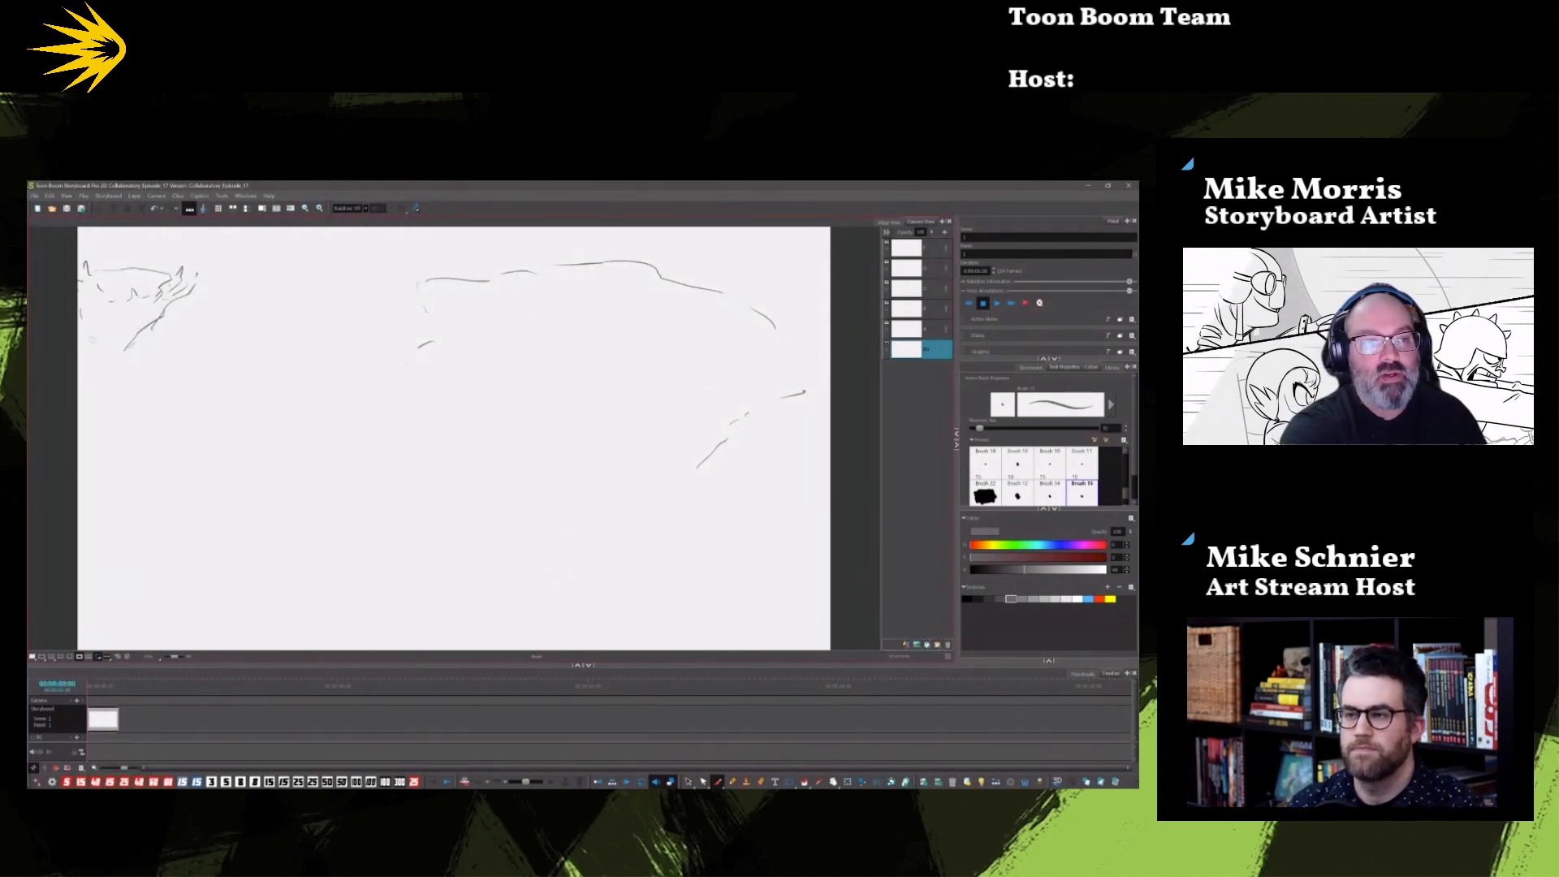
Step: Extend the large form's top contour leftward and sketch the ground line, lower-right mound and jagged lower-left foreground bush
left_click_drag(410, 280, 270, 289)
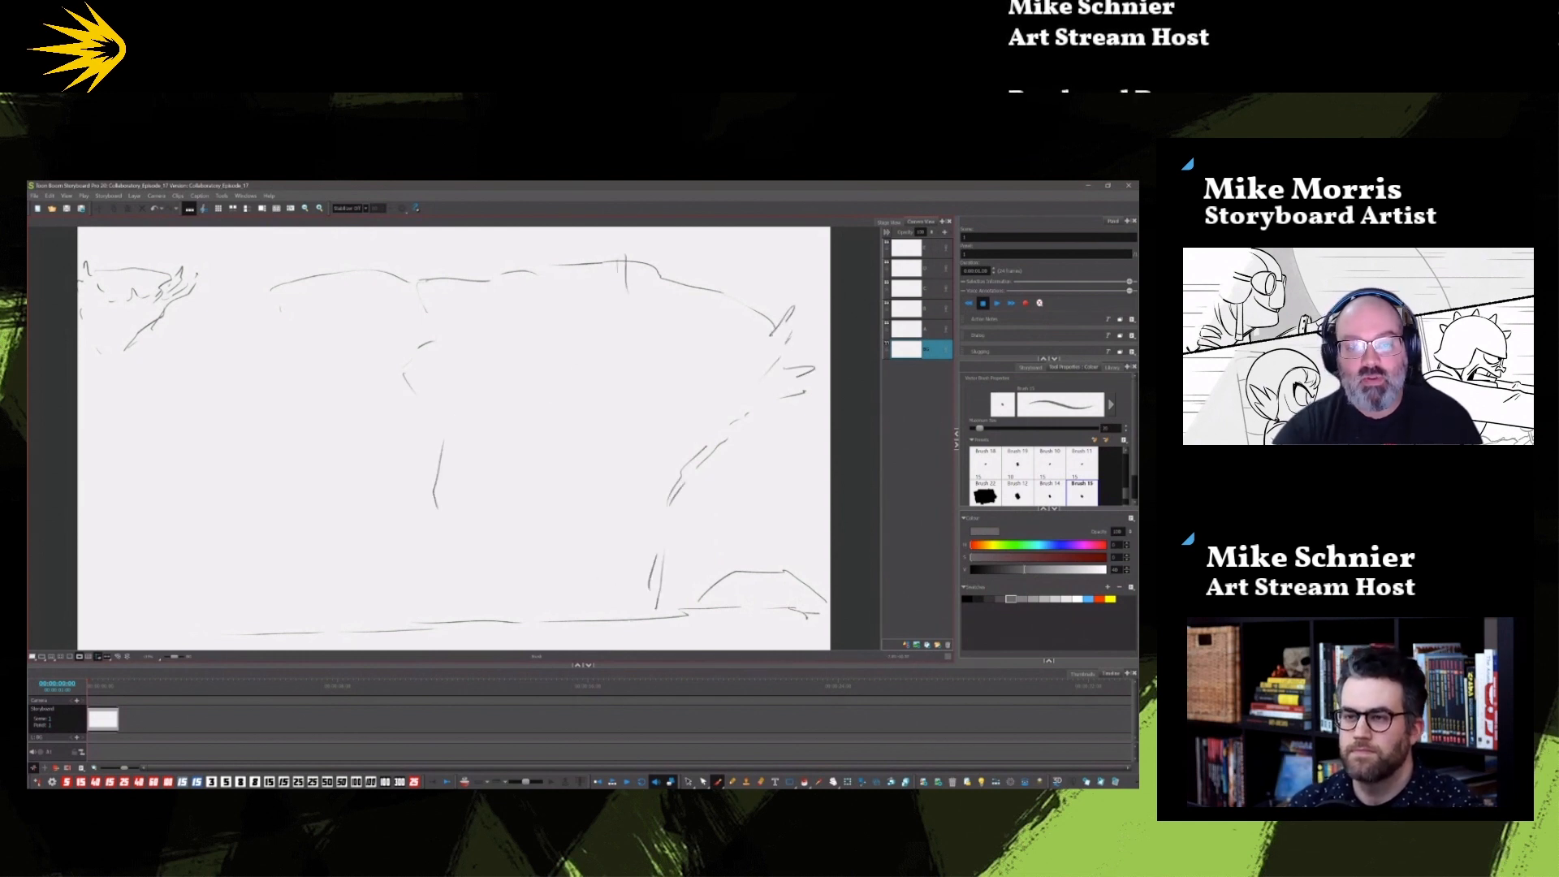
left_click_drag(89, 482, 267, 514)
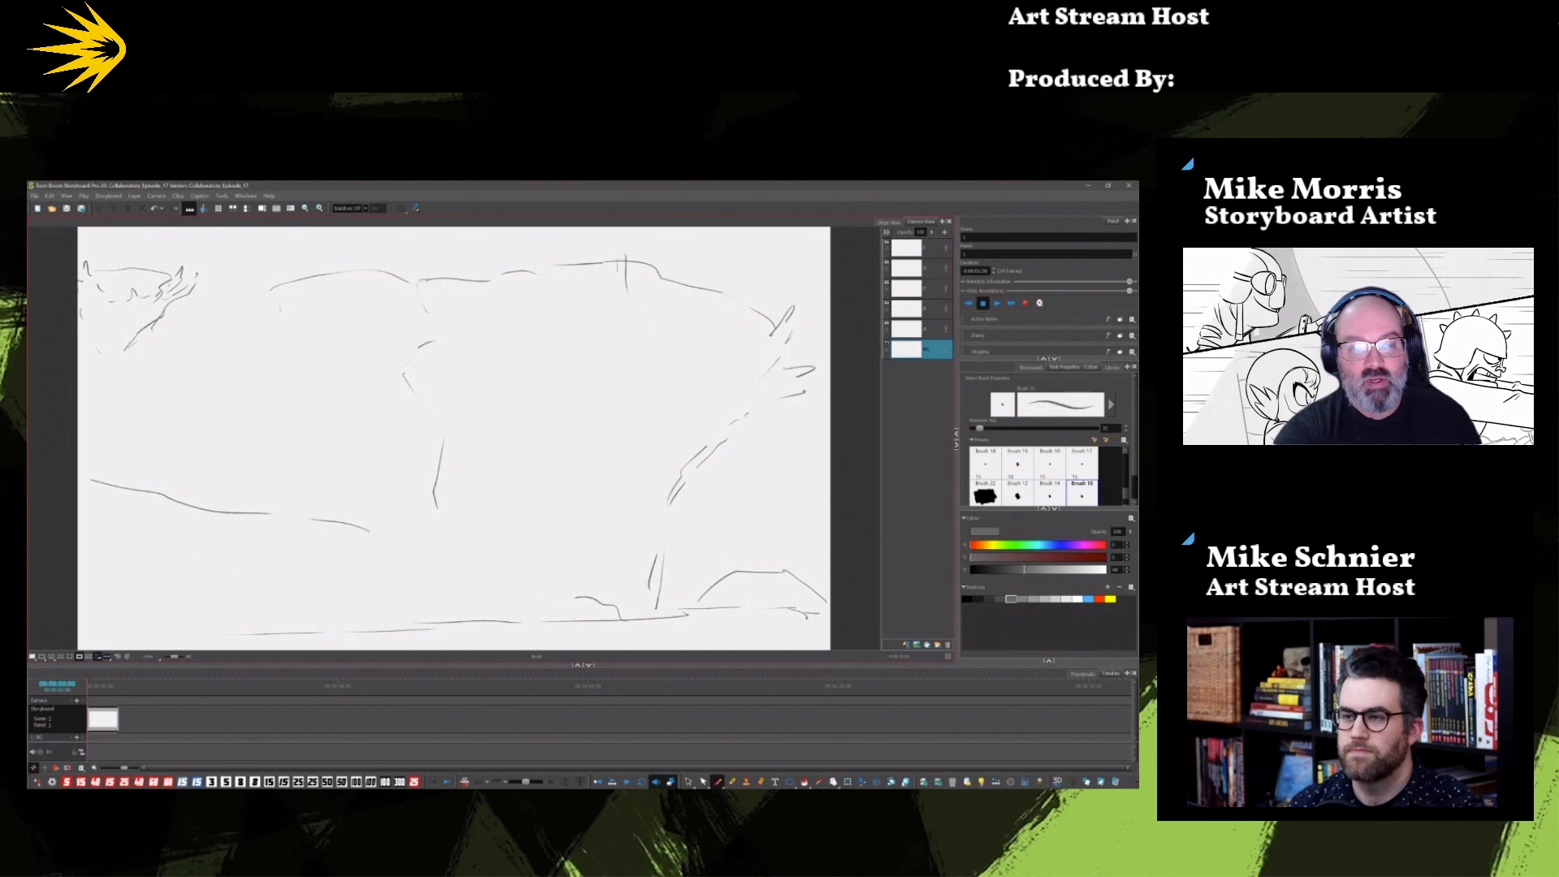
mouse_move(274, 526)
left_mouse_down()
mouse_move(269, 475)
mouse_move(215, 529)
mouse_move(174, 516)
mouse_move(131, 457)
left_mouse_up()
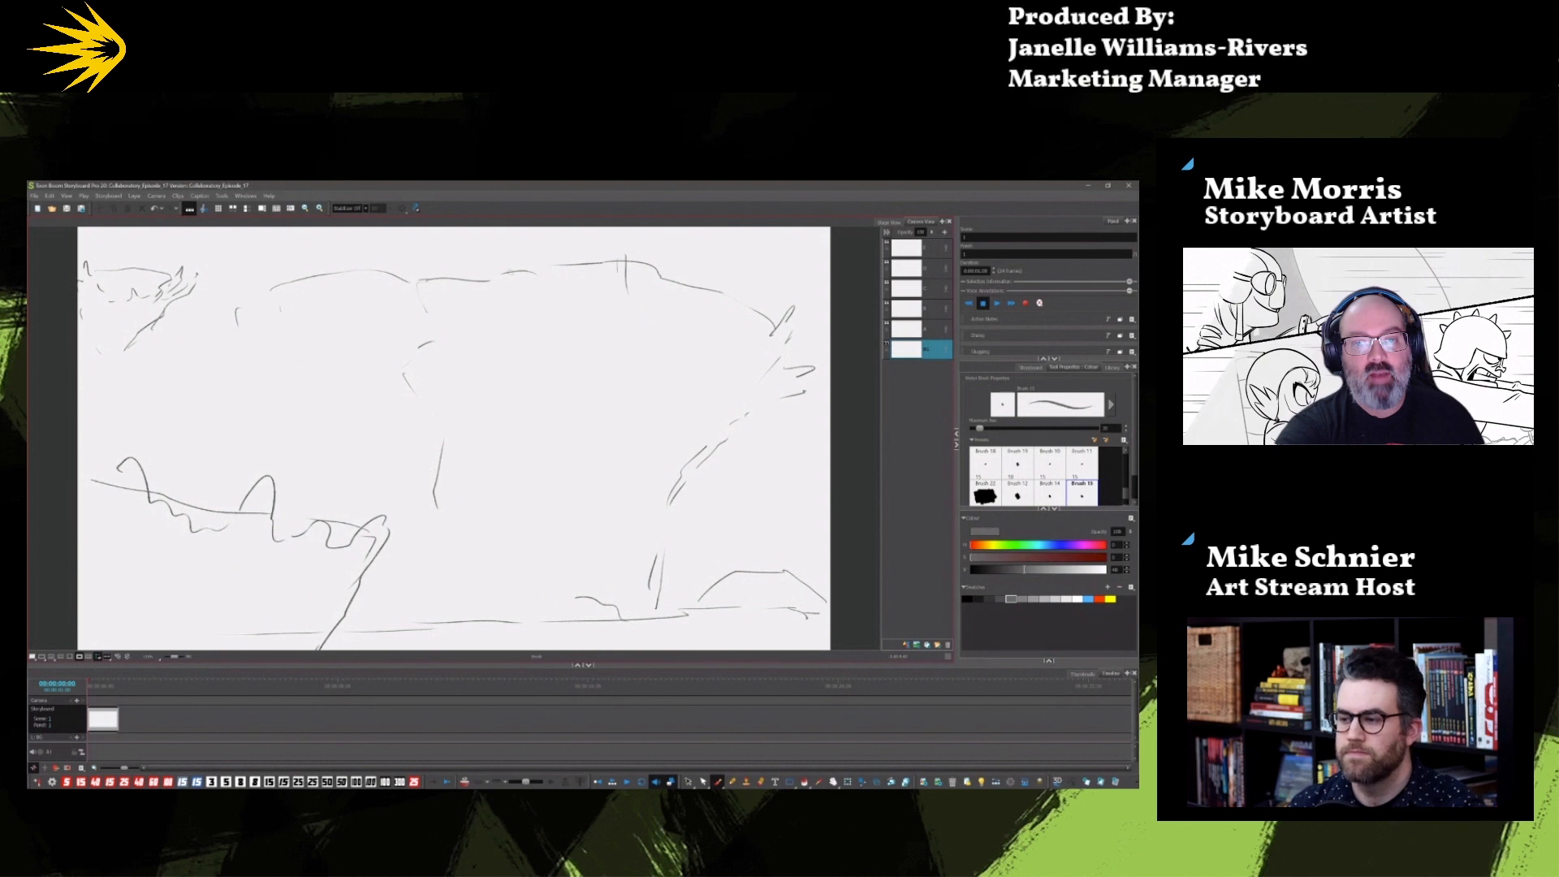
Step: Draw wavy stems beneath the upper-left foliage and a long curve defining the large form's top and left side
left_click_drag(134, 341, 128, 394)
left_click_drag(134, 449, 152, 459)
left_click_drag(536, 266, 169, 422)
left_click_drag(179, 383, 205, 469)
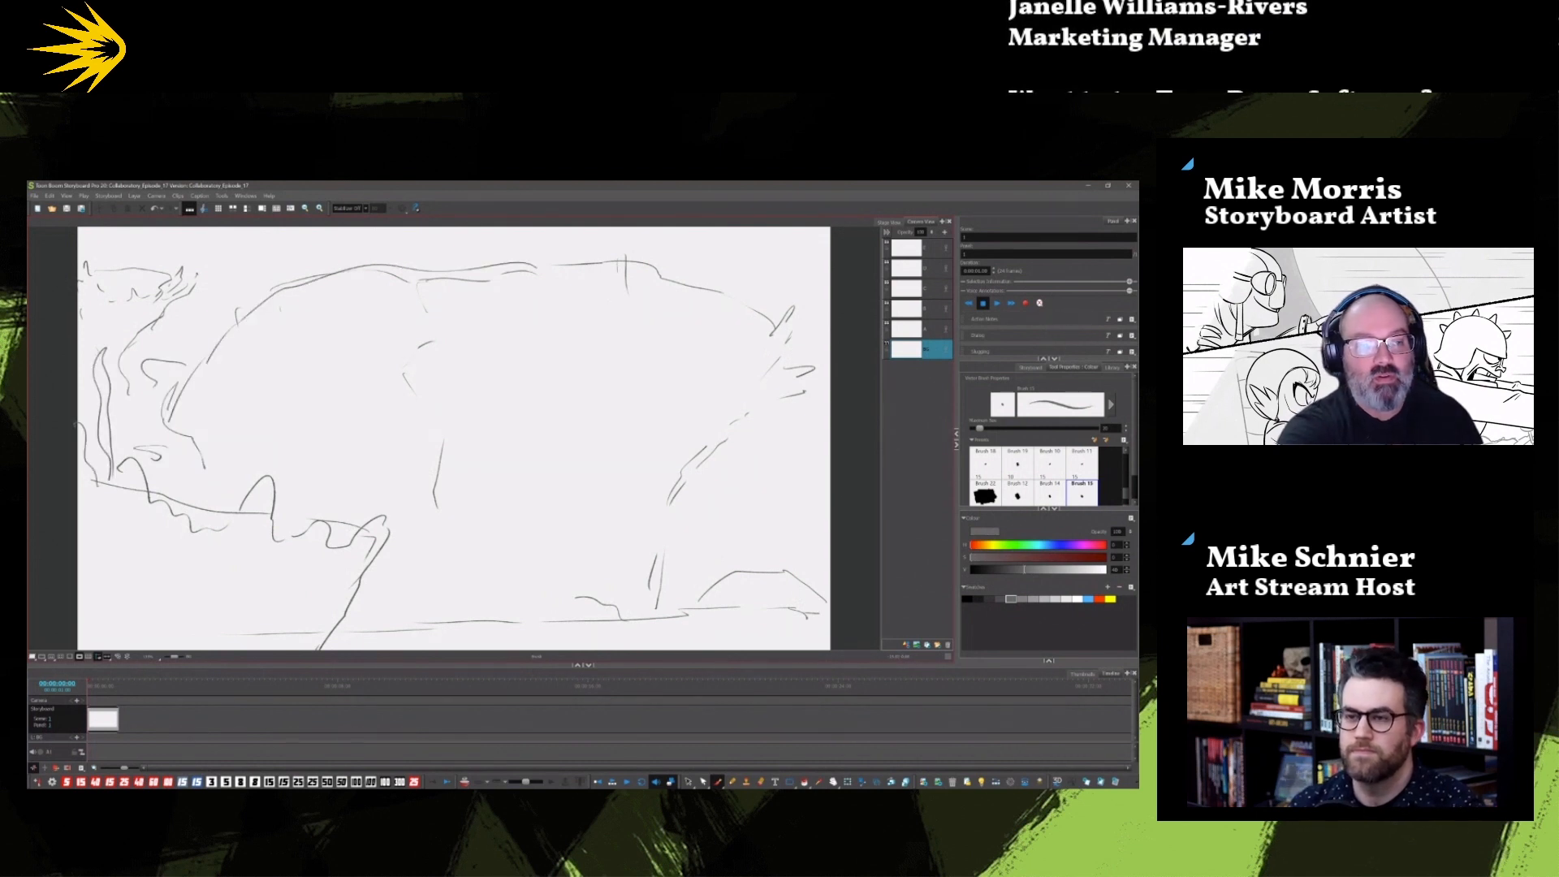
Step: Sketch thin wavy plant stems rising from the mound at the lower right of the drawing
mouse_move(768, 570)
left_mouse_down()
mouse_move(770, 458)
mouse_move(774, 574)
mouse_move(752, 574)
left_mouse_up()
left_click_drag(761, 508, 757, 538)
left_click_drag(754, 529, 732, 577)
left_click_drag(725, 572, 737, 551)
Step: Draw the long vertical ridge line down the middle of the large form to the ground
left_click_drag(574, 490, 574, 528)
left_click_drag(571, 617, 535, 525)
left_click_drag(535, 441, 536, 558)
left_click_drag(537, 498, 531, 374)
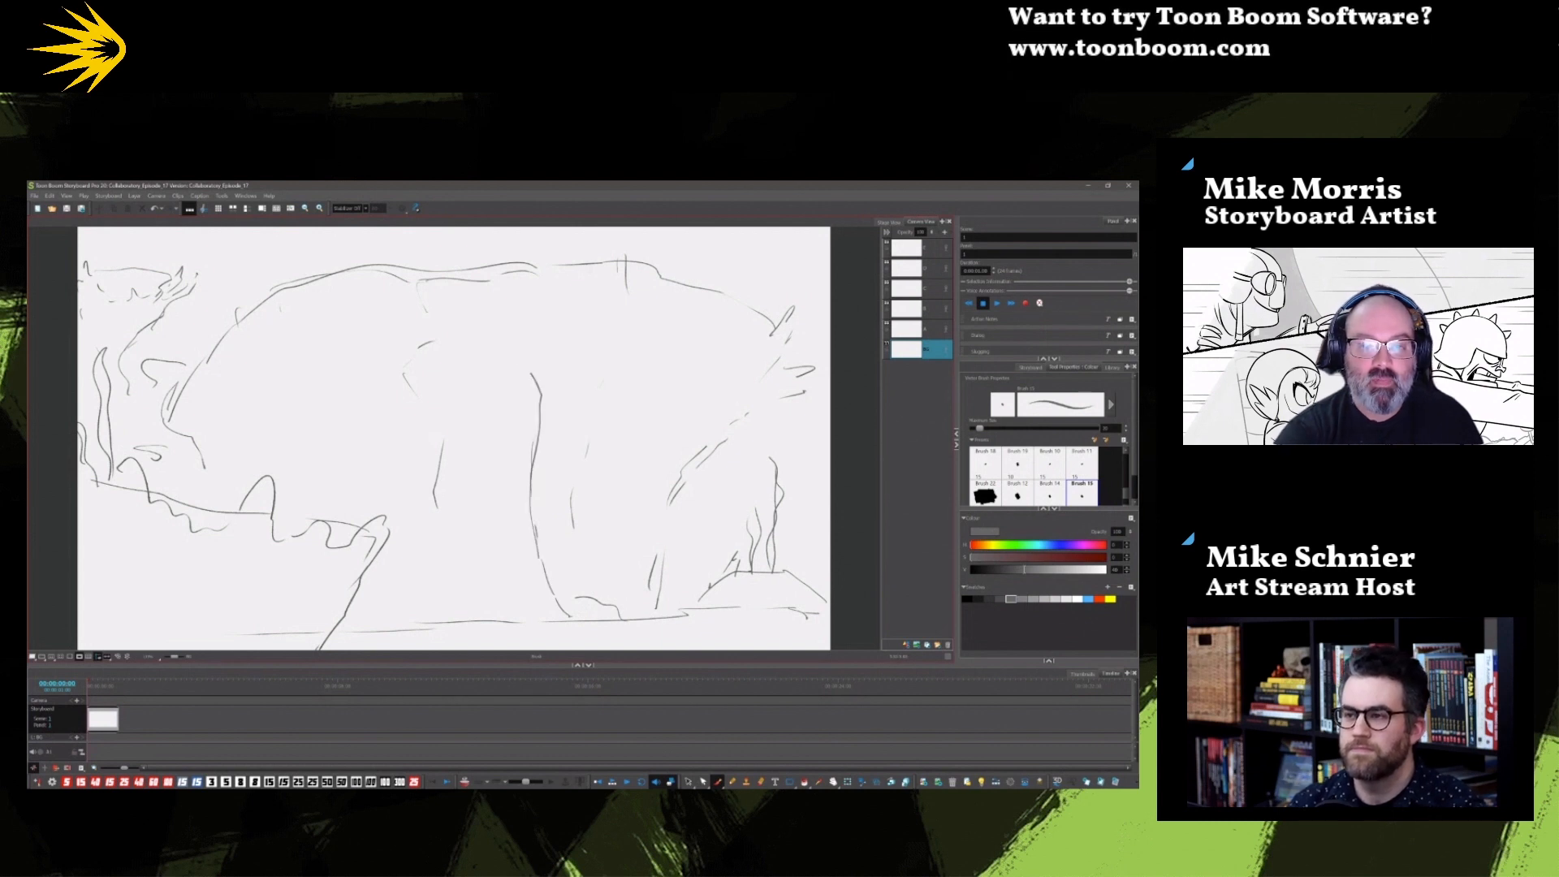
Step: Sketch a triangular opening at the foot of the central ridge, with doubled sides, a base line and ridge detail above
left_click_drag(528, 520, 469, 617)
left_click_drag(521, 537, 472, 614)
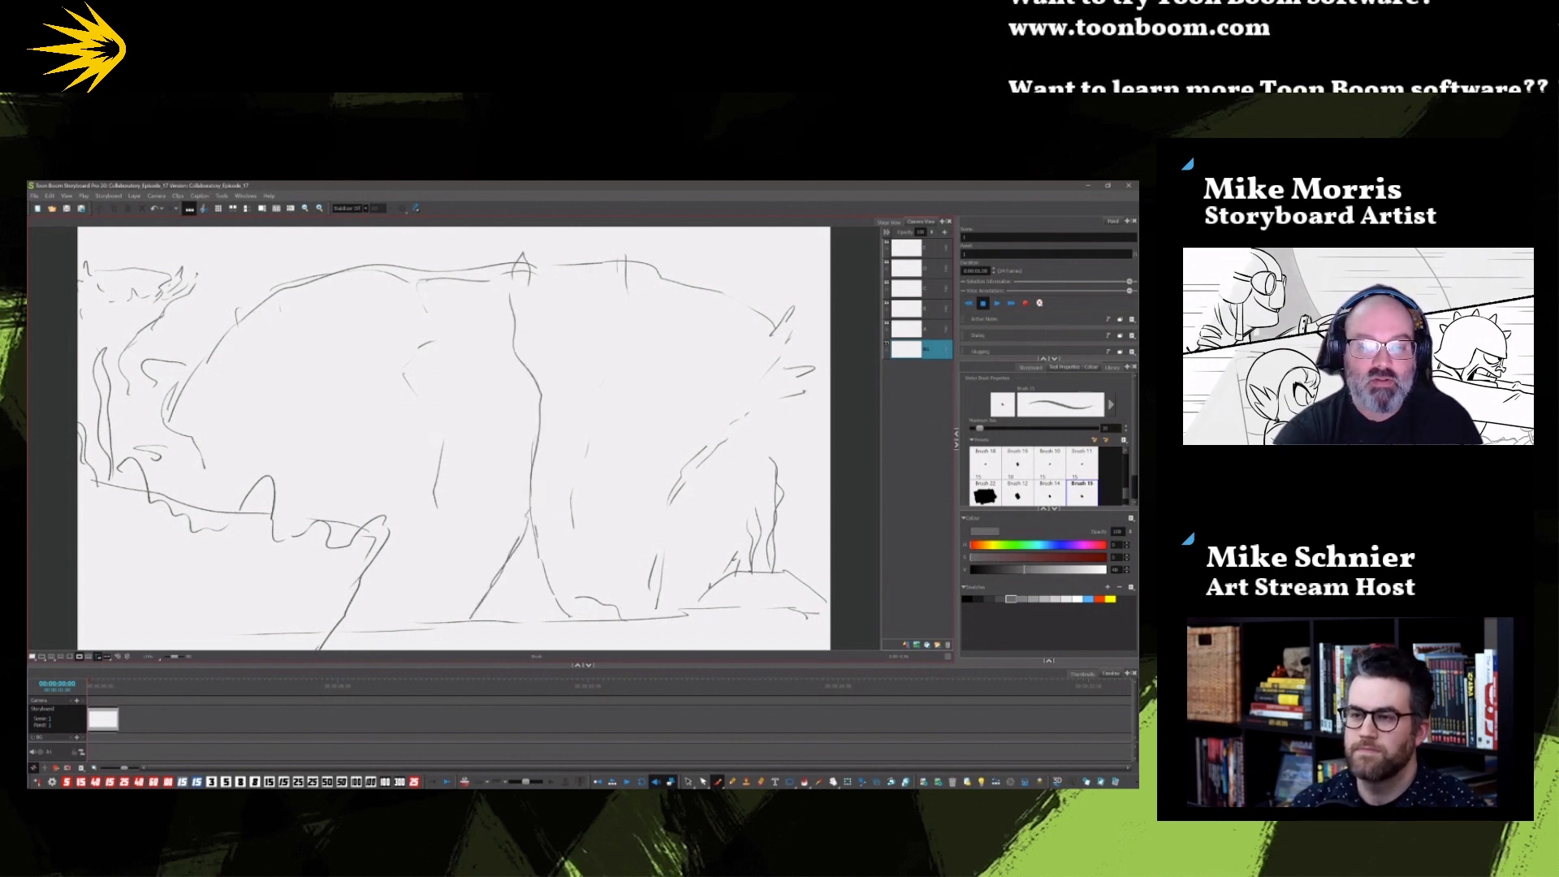
left_click_drag(529, 524, 563, 619)
left_click_drag(510, 448, 533, 501)
left_click_drag(505, 414, 527, 449)
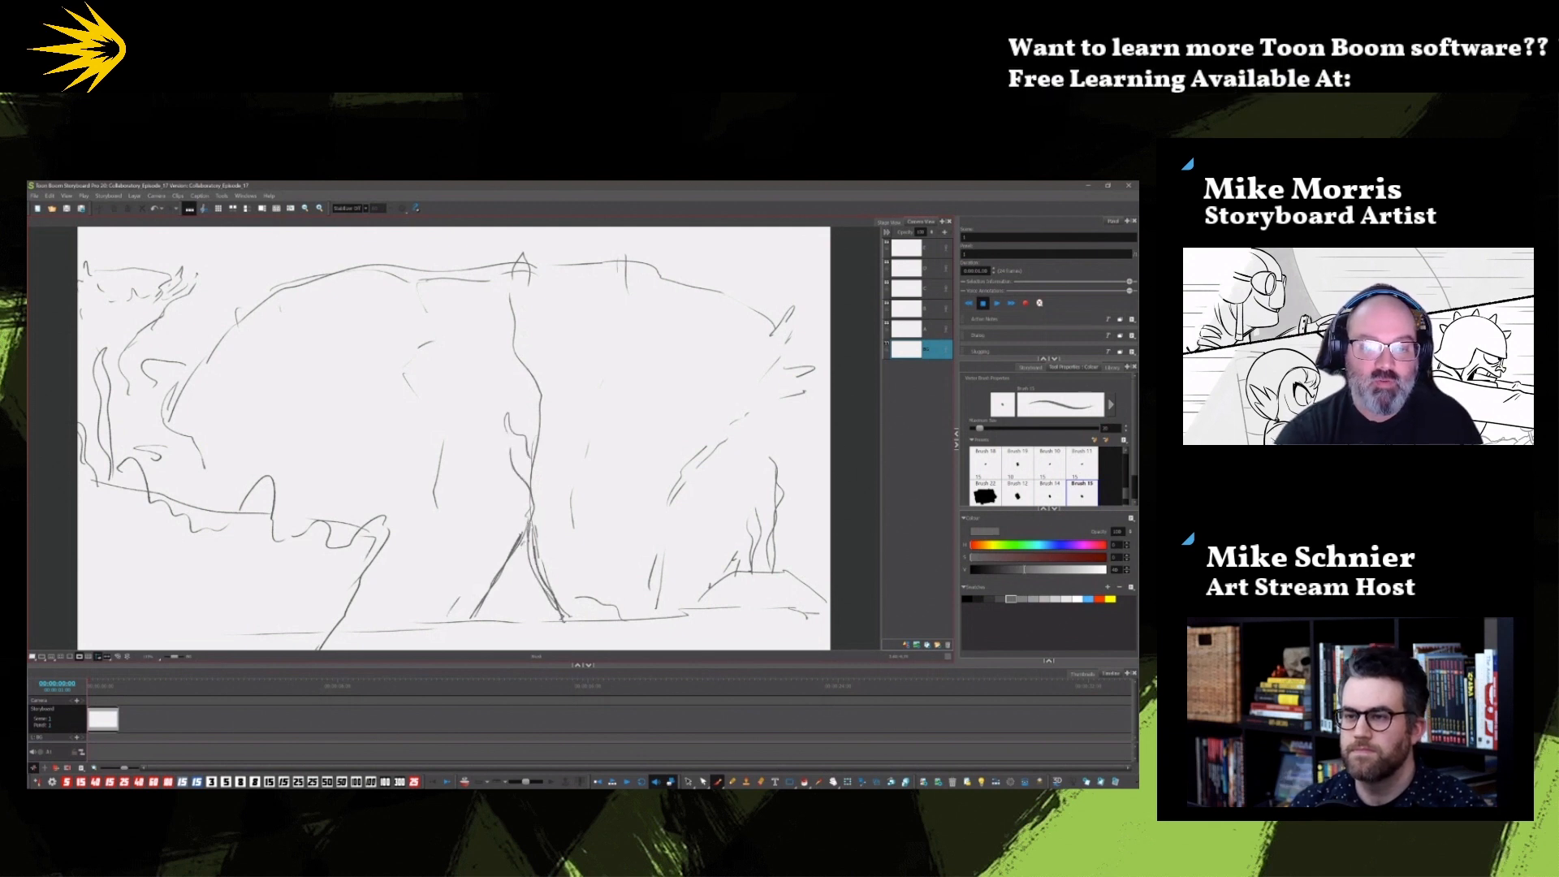
left_click_drag(481, 609, 556, 611)
left_click_drag(497, 621, 566, 620)
Step: Add slanted root-like strokes at the large form's base between the foreground bush and the triangular opening
mouse_move(414, 624)
left_mouse_down()
mouse_move(472, 619)
mouse_move(312, 632)
mouse_move(419, 628)
left_mouse_up()
left_click_drag(459, 500, 399, 625)
left_click_drag(405, 592, 388, 634)
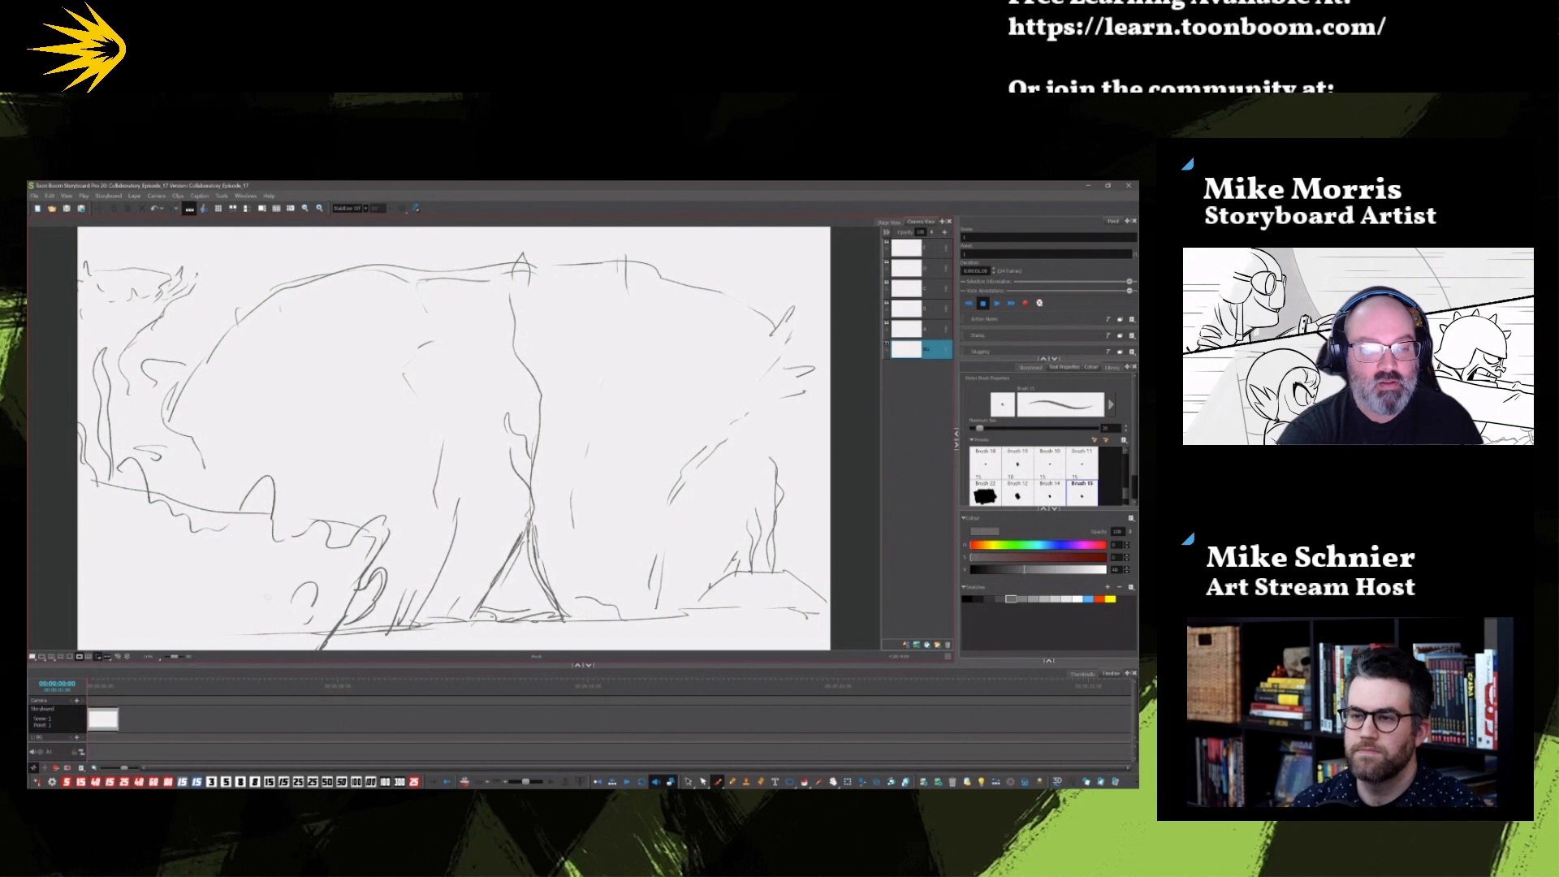
Step: Add bumps and ragged contours along the large form's left edge and firm up its lower-right diagonal edge
left_click_drag(222, 315, 279, 311)
left_click_drag(197, 307, 219, 315)
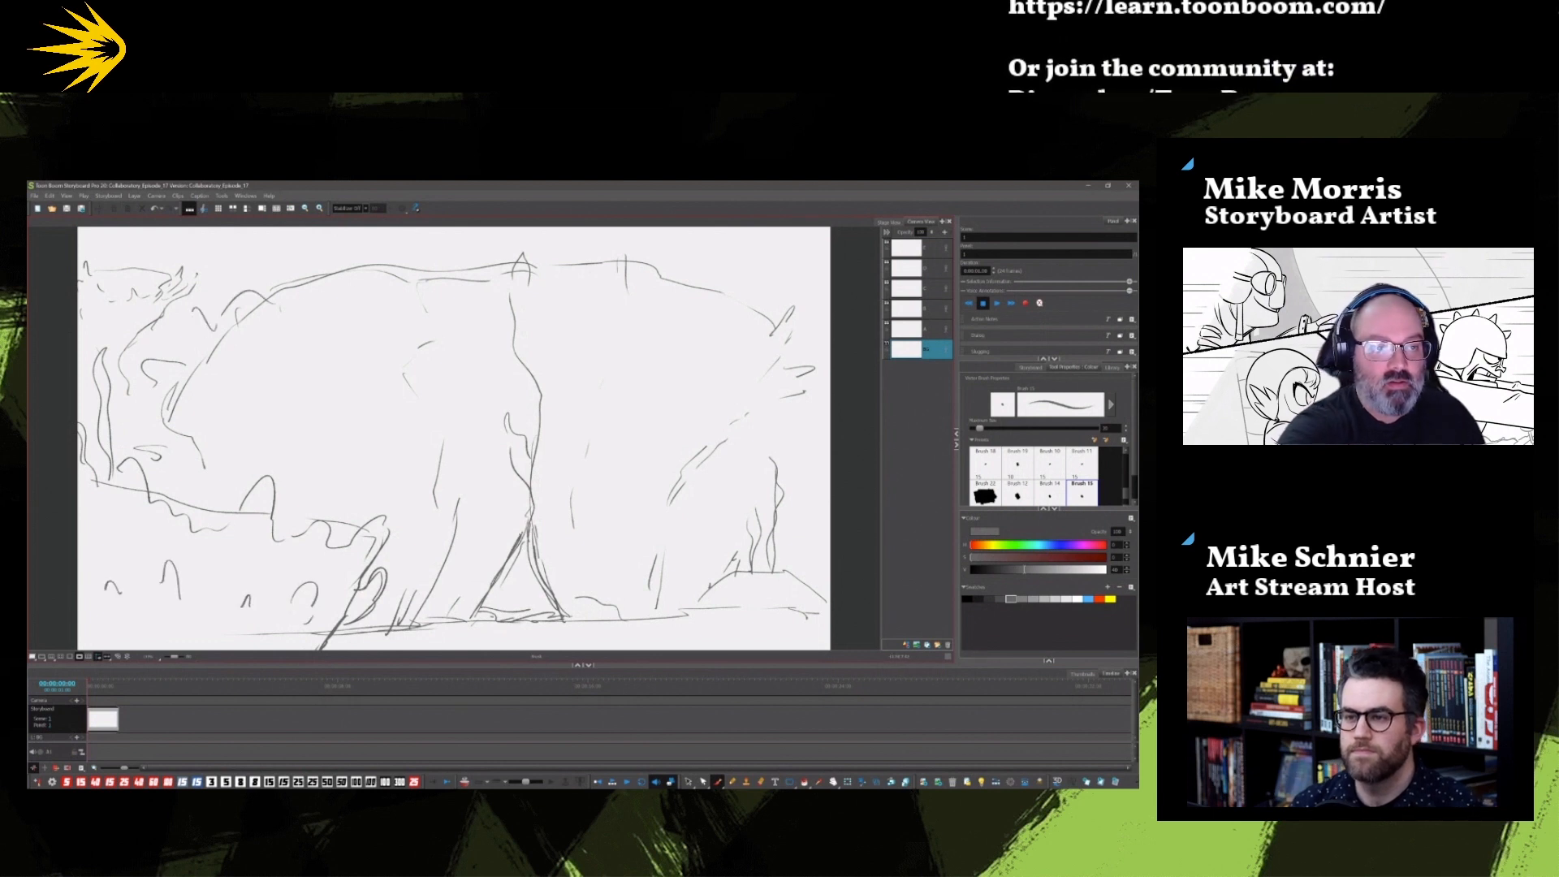
left_click_drag(168, 392, 201, 447)
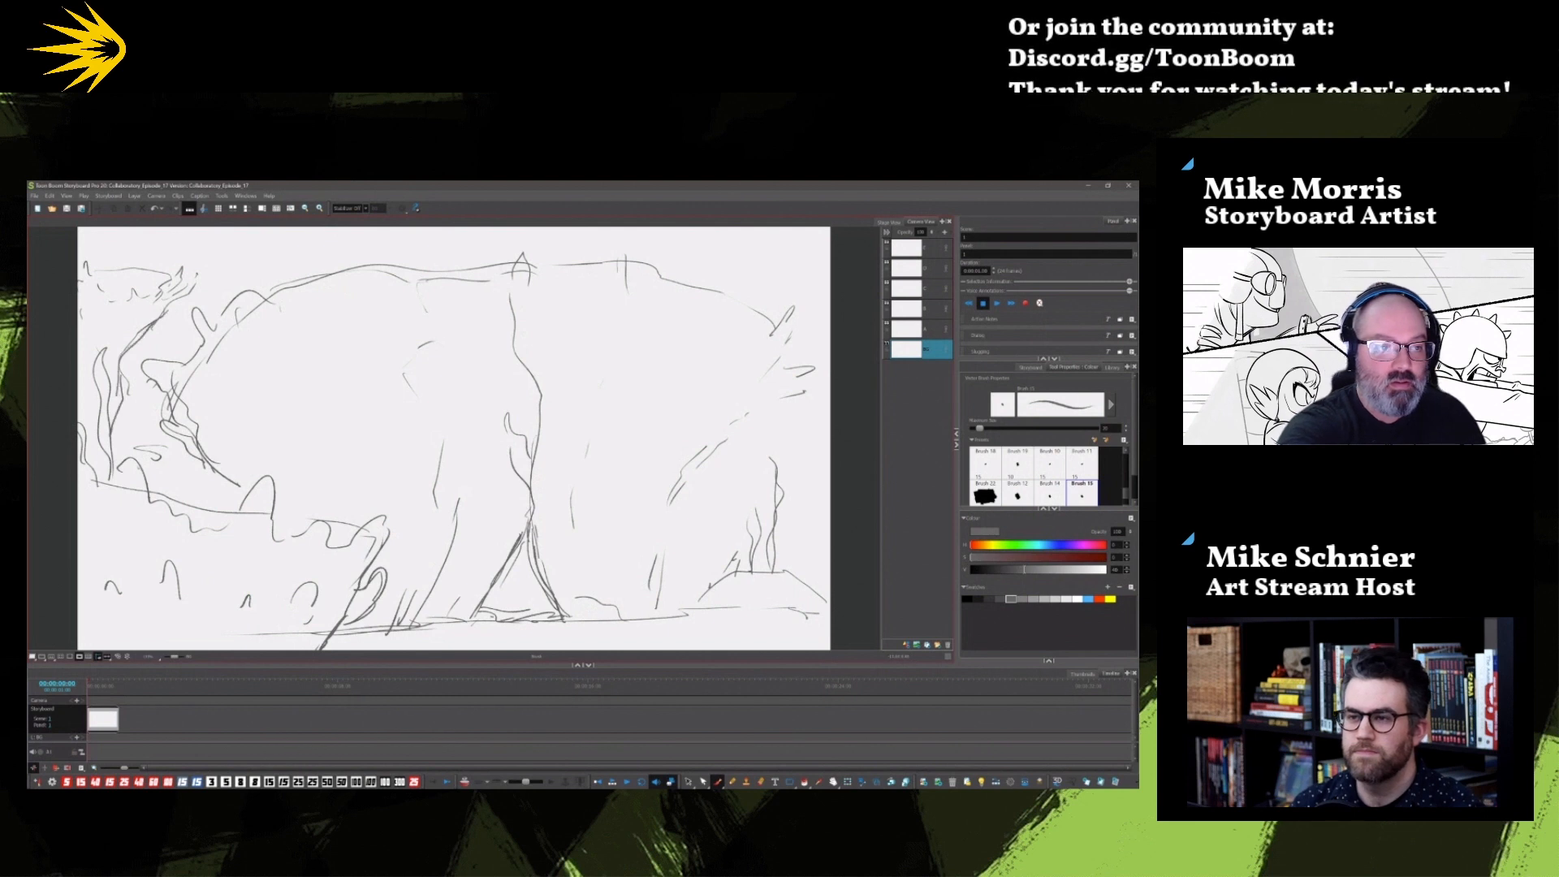
left_click_drag(704, 453, 748, 410)
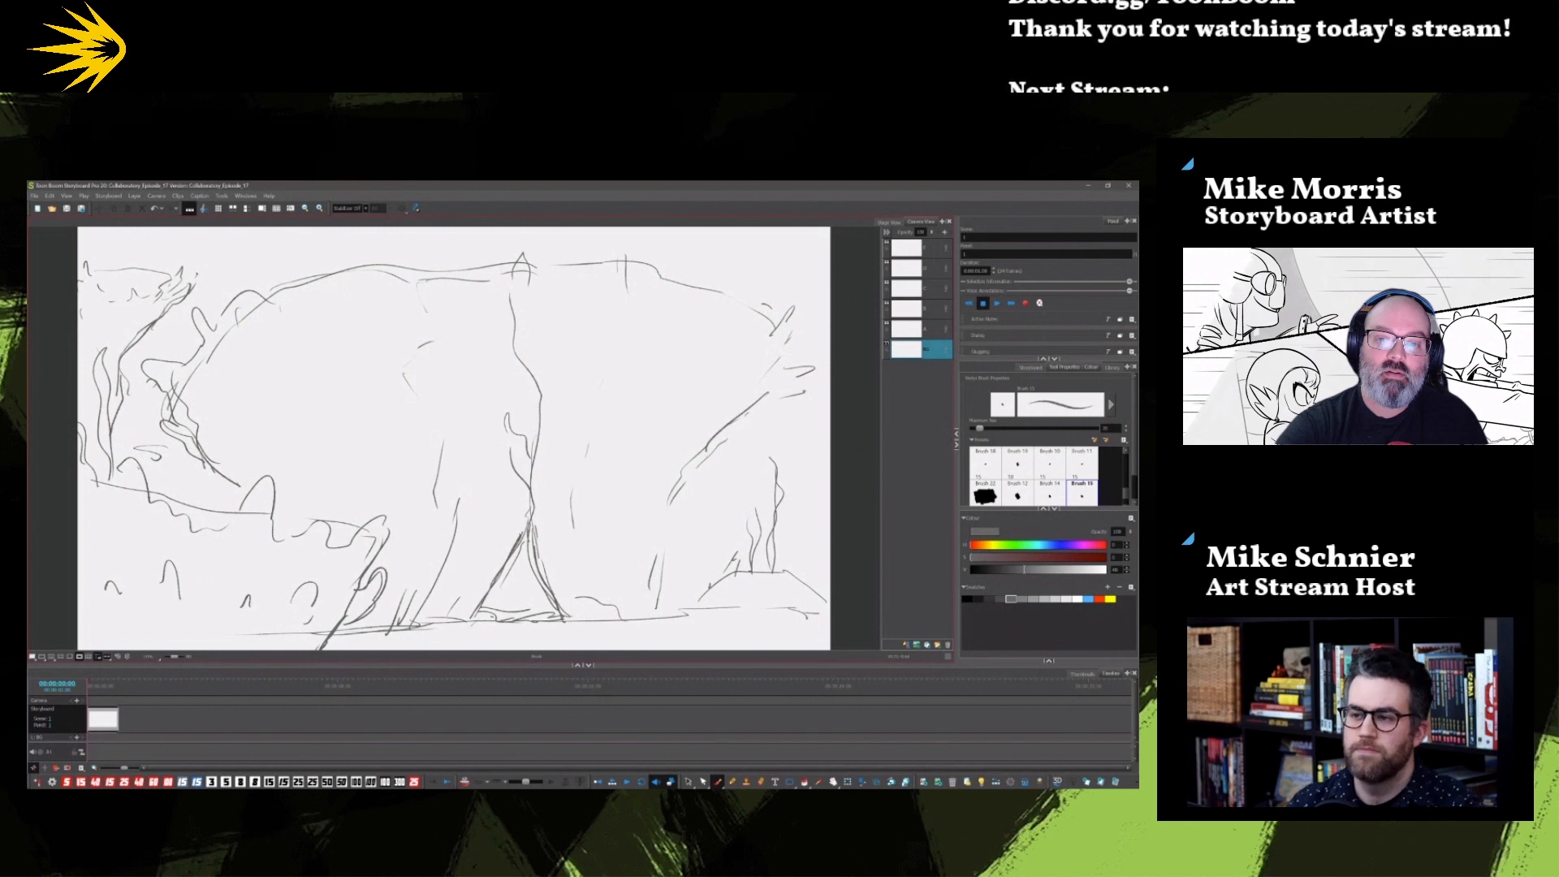
Step: Hatch the triangular opening dark and add contour lines to the large form's lower-right base
left_click_drag(485, 610, 536, 543)
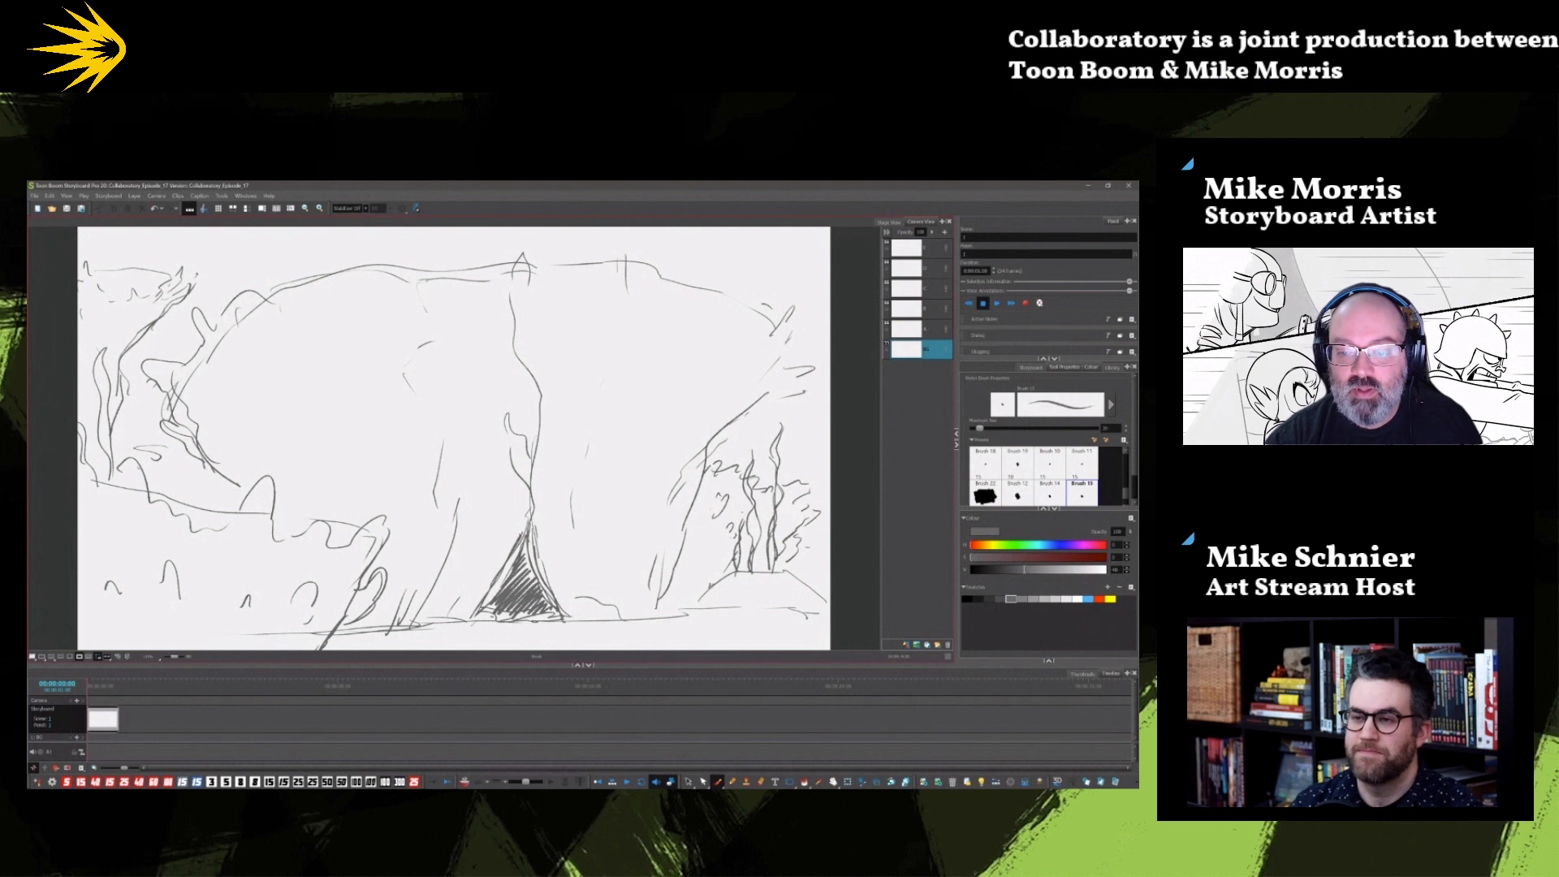
mouse_move(682, 578)
left_mouse_down()
mouse_move(725, 566)
mouse_move(648, 616)
left_mouse_up()
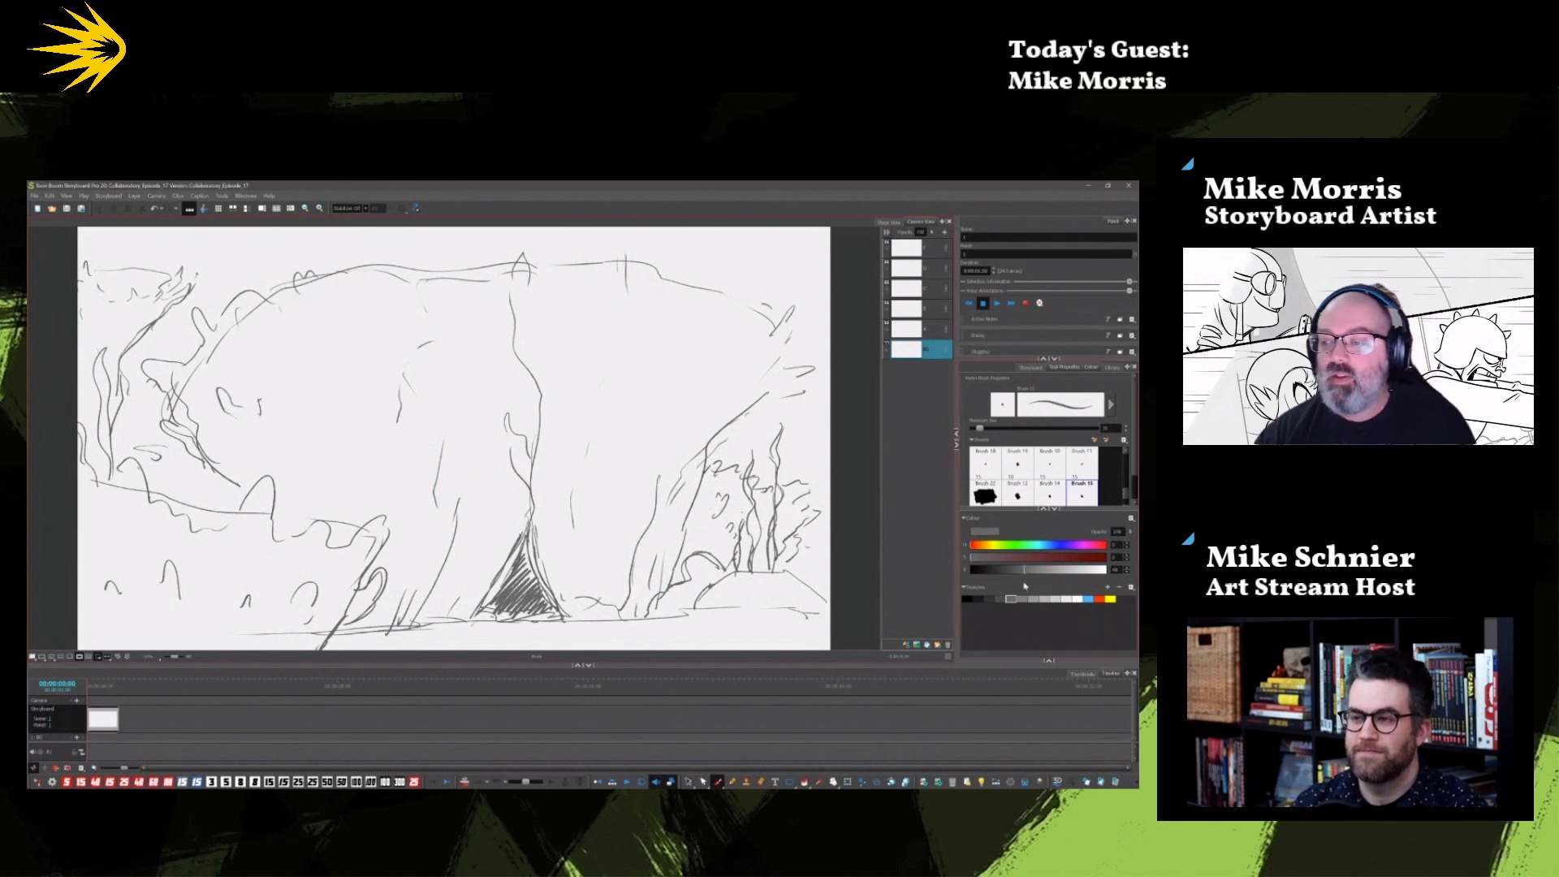
Step: Choose the Fill Marker brush with a light grey and shade behind the right-hand plants and under the form's upper-right edge
scroll(1131, 478, "down", 2)
left_click_drag(1125, 456, 1125, 443)
scroll(1126, 443, "up", 3)
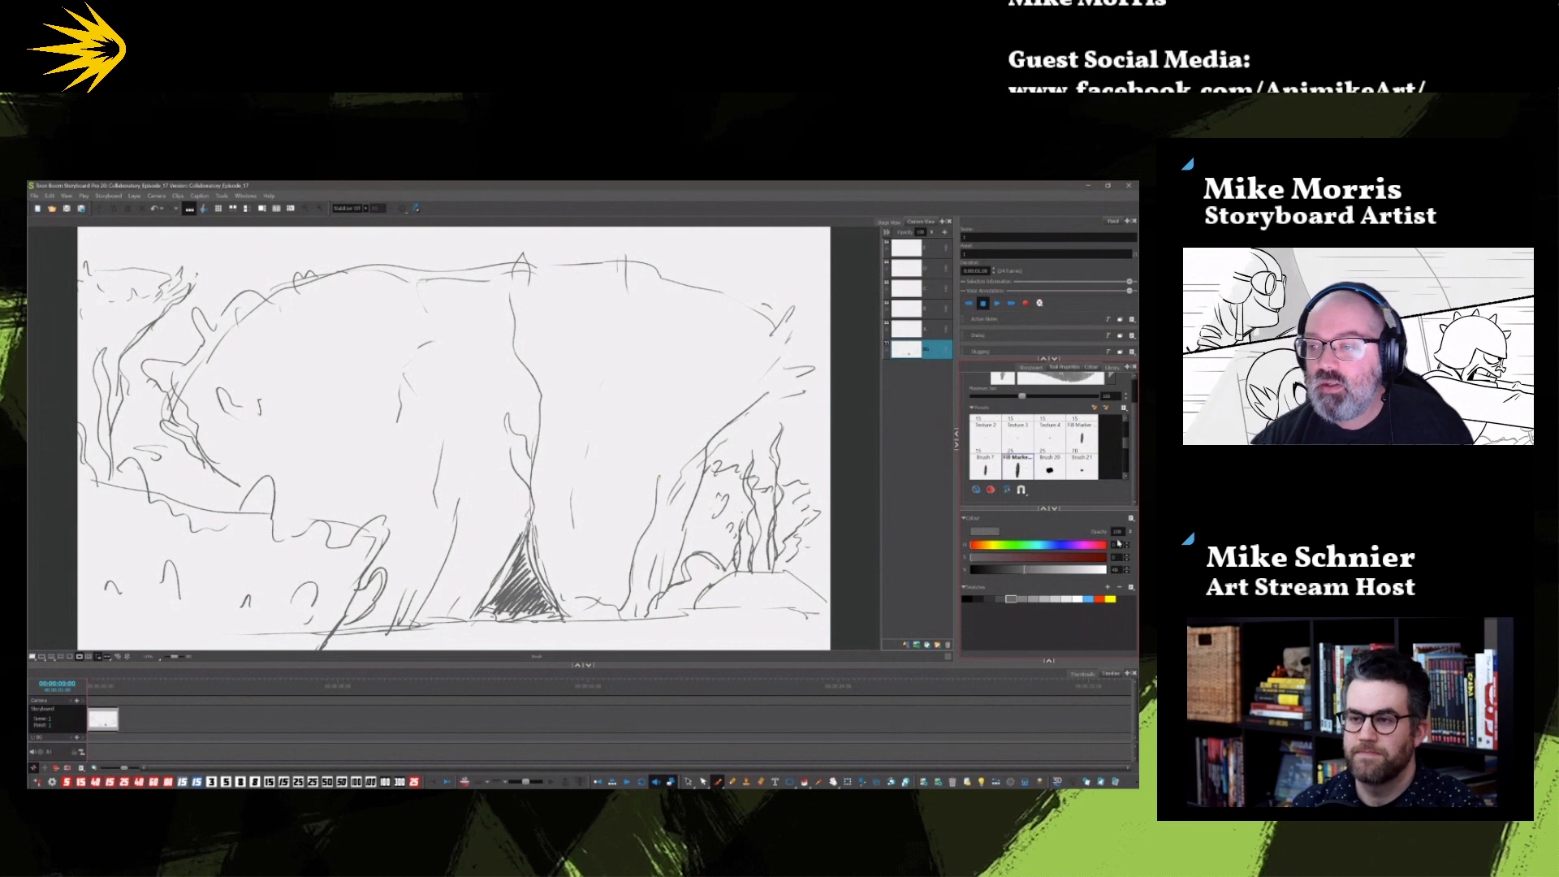
left_click(1018, 461)
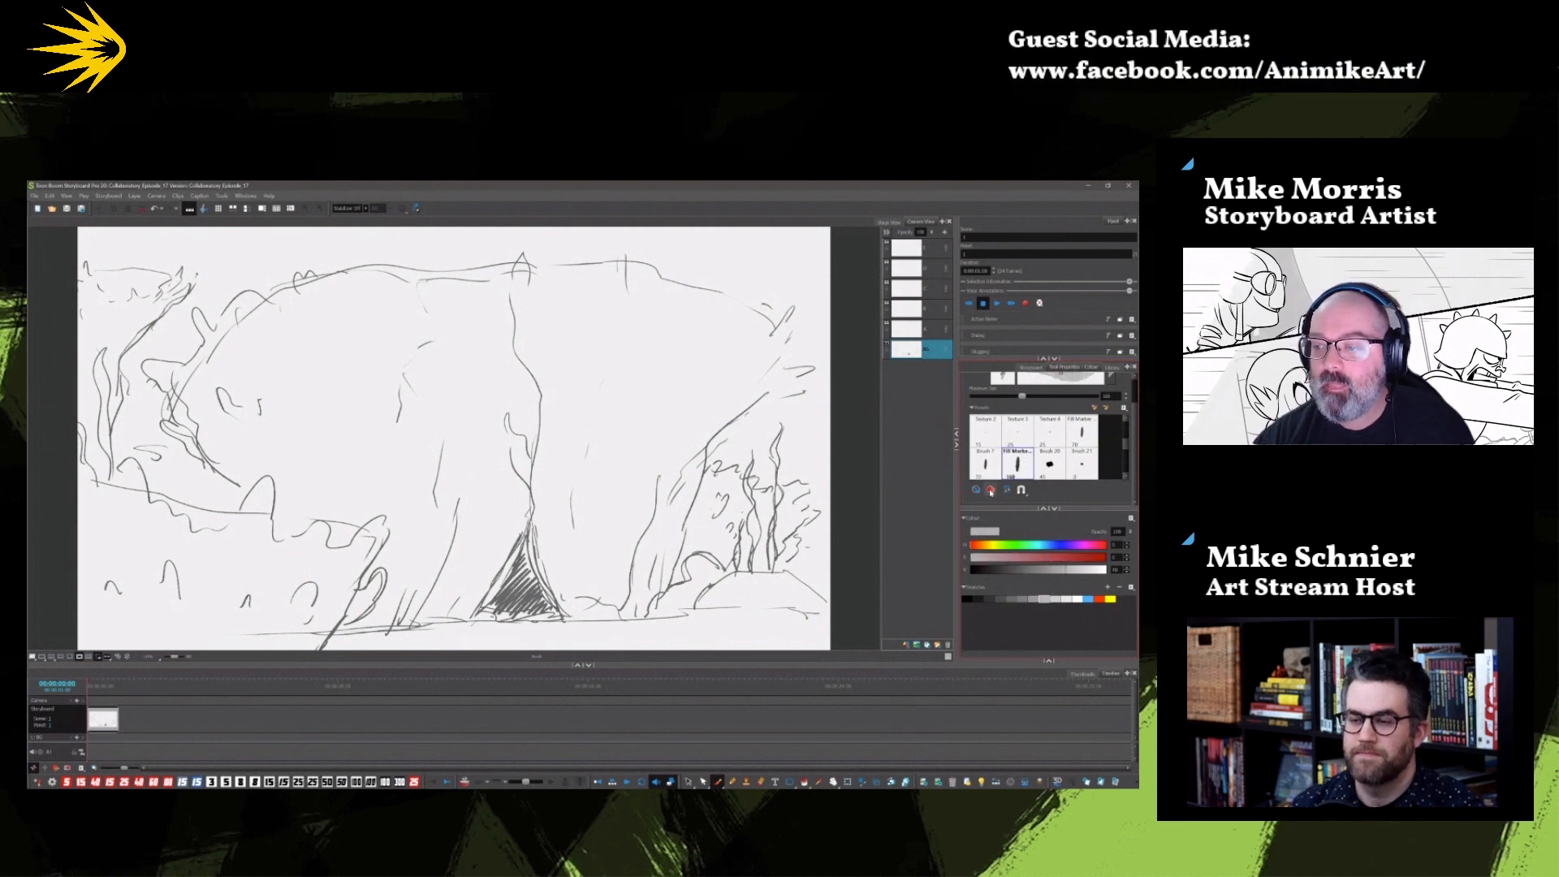
mouse_move(678, 585)
left_mouse_down()
mouse_move(698, 496)
mouse_move(710, 552)
mouse_move(741, 508)
mouse_move(719, 475)
mouse_move(764, 499)
mouse_move(792, 487)
mouse_move(783, 549)
mouse_move(812, 532)
mouse_move(816, 585)
mouse_move(809, 467)
mouse_move(697, 408)
mouse_move(710, 339)
left_mouse_up()
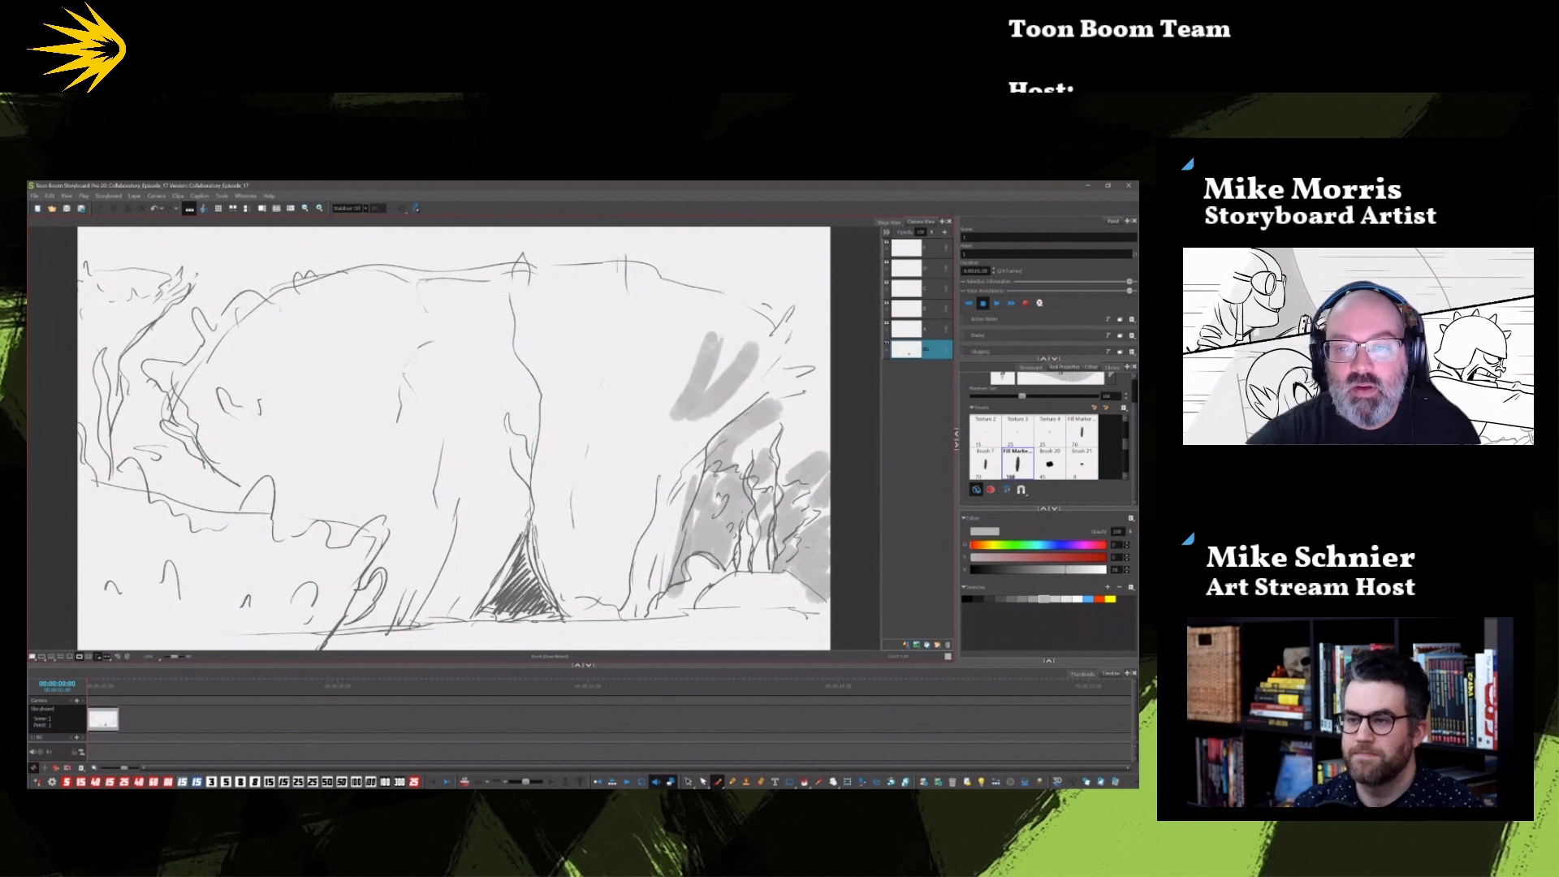
Step: Shade the large form's right half with light grey strokes from beside the central ridge down to its base
mouse_move(565, 581)
left_mouse_down()
mouse_move(589, 451)
mouse_move(638, 365)
mouse_move(666, 357)
mouse_move(589, 357)
left_mouse_up()
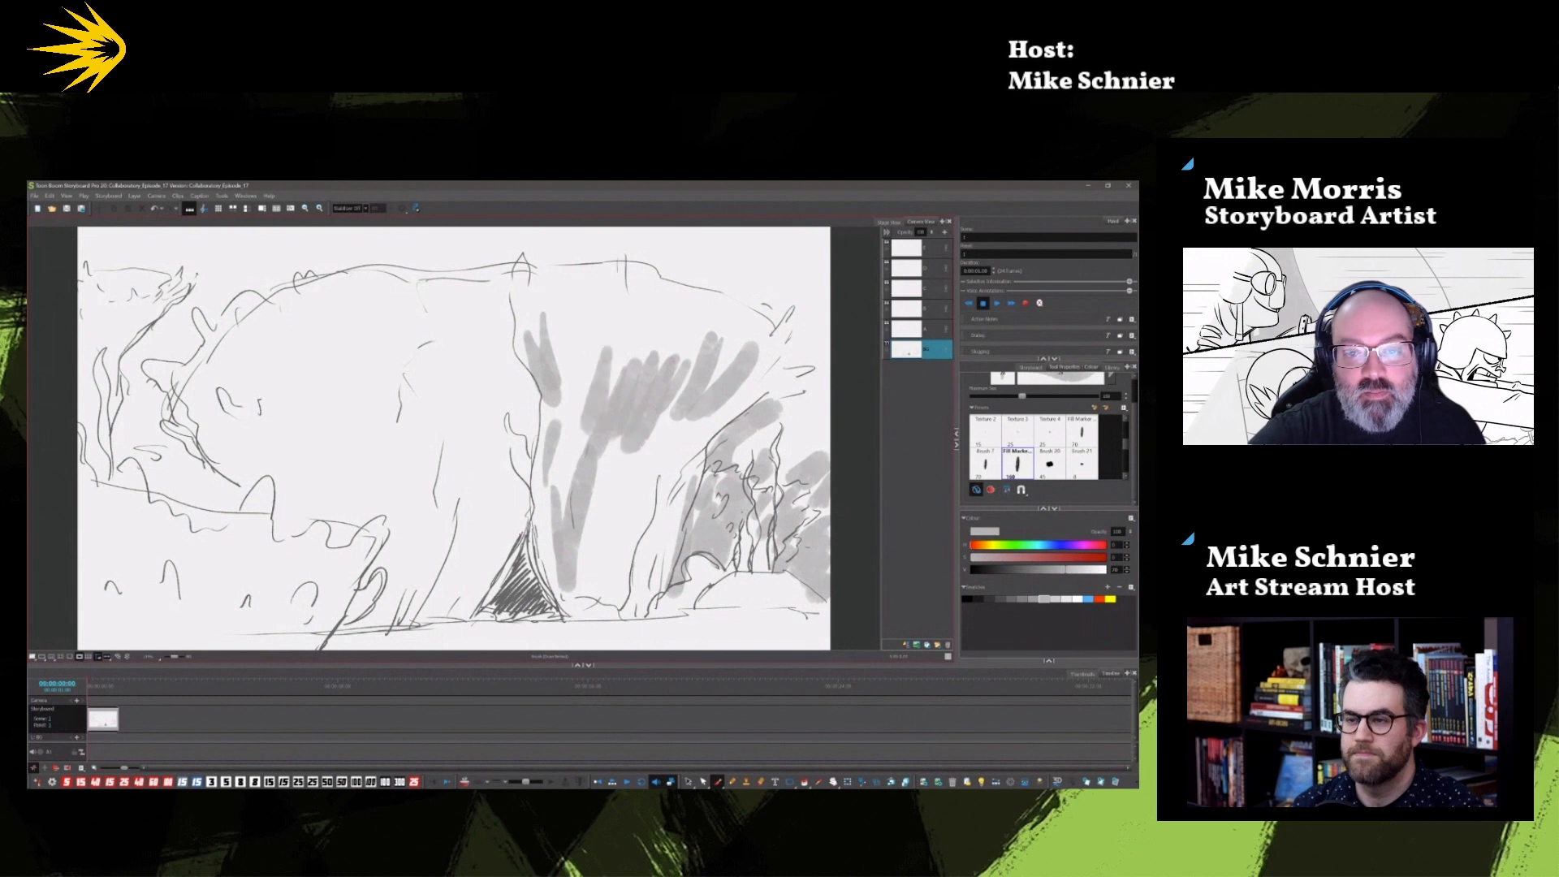
left_click_drag(583, 431, 578, 353)
left_click_drag(570, 434, 560, 341)
left_click_drag(615, 611, 579, 611)
left_click_drag(507, 556, 532, 614)
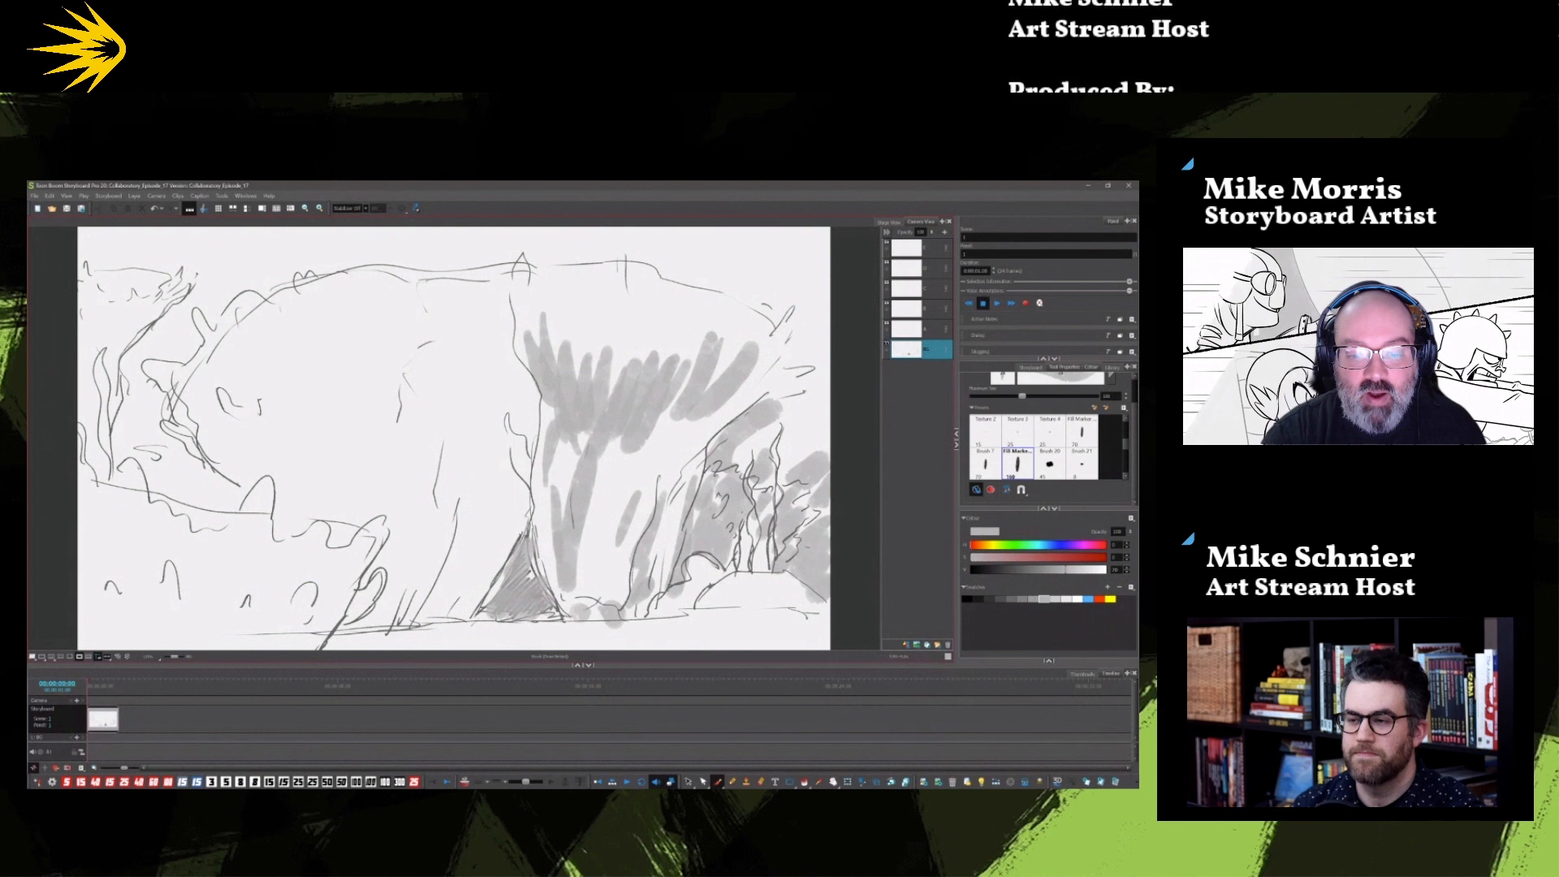
Step: Add light grey shadow streaks across the foreground ground and tone the lower-right mound
left_click_drag(536, 625, 394, 648)
left_click_drag(727, 583, 824, 610)
left_click_drag(715, 579, 670, 609)
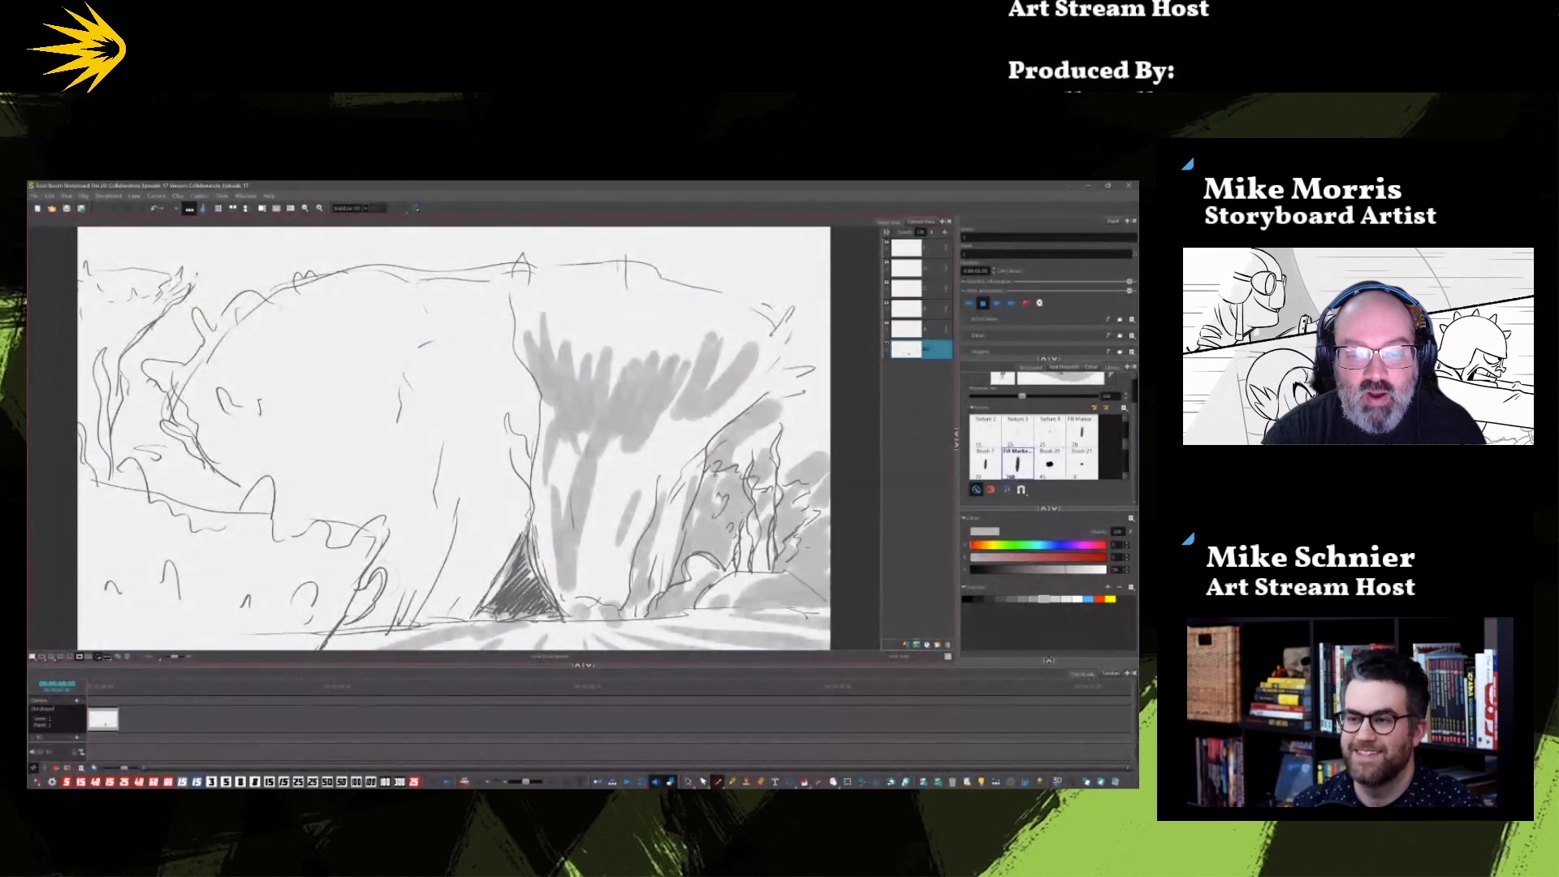
Step: Fill the lower-left bush and upper-left foliage with light grey and shade the large form's left side
mouse_move(377, 578)
left_mouse_down()
mouse_move(367, 544)
mouse_move(324, 575)
mouse_move(312, 555)
mouse_move(264, 560)
mouse_move(261, 495)
mouse_move(221, 534)
mouse_move(140, 525)
mouse_move(114, 476)
mouse_move(89, 500)
mouse_move(81, 638)
mouse_move(102, 561)
mouse_move(118, 585)
mouse_move(138, 583)
mouse_move(121, 589)
mouse_move(244, 524)
mouse_move(307, 593)
left_mouse_up()
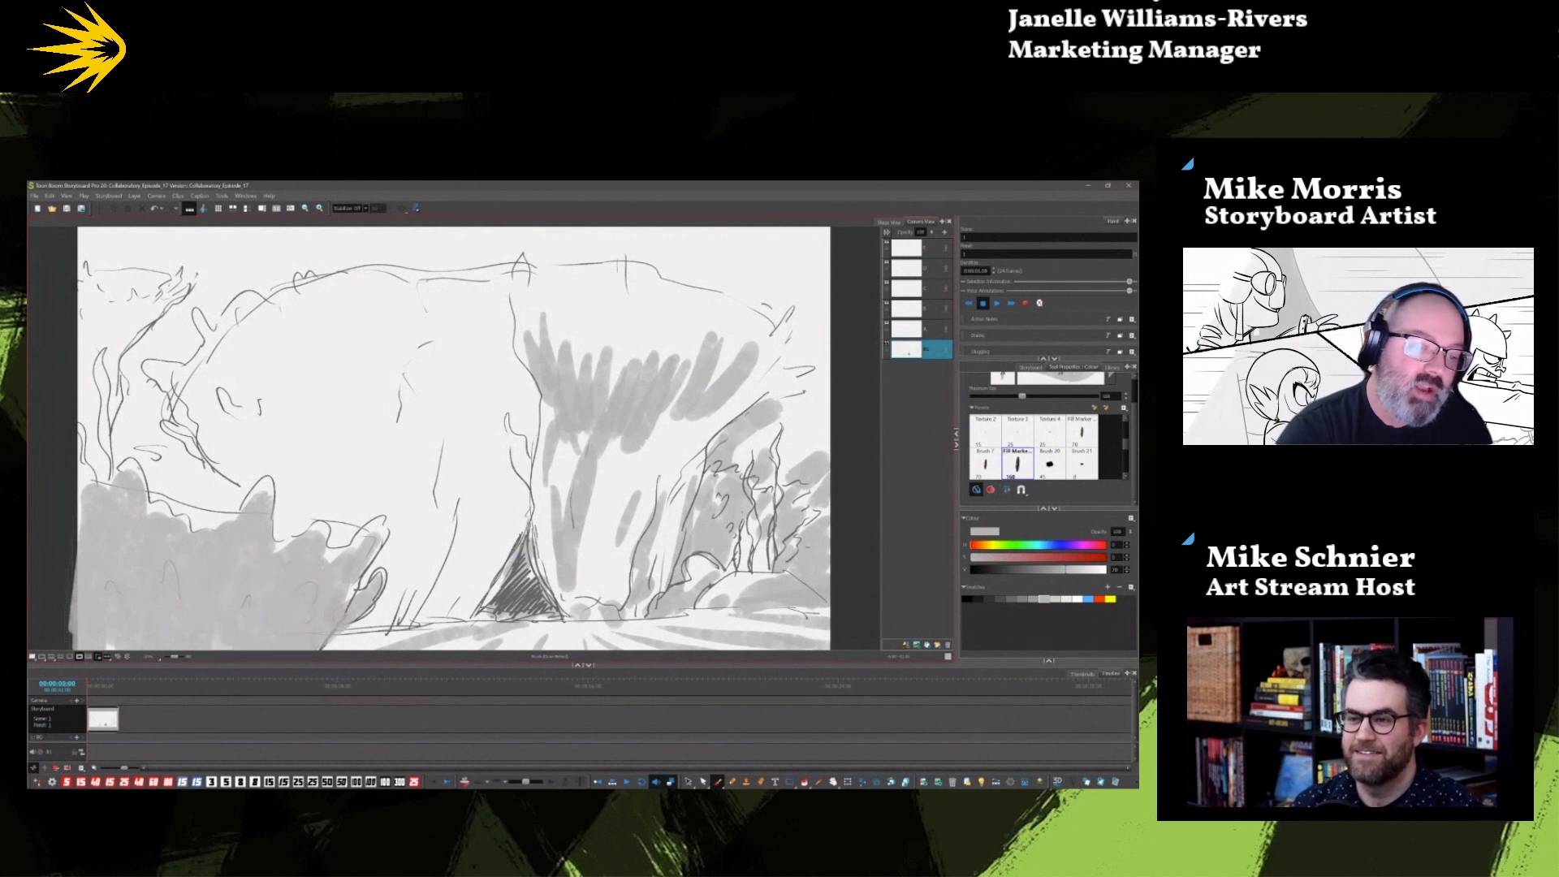
mouse_move(307, 618)
left_mouse_down()
mouse_move(212, 511)
mouse_move(170, 496)
mouse_move(122, 321)
mouse_move(88, 276)
mouse_move(93, 479)
mouse_move(77, 317)
mouse_move(154, 333)
left_mouse_up()
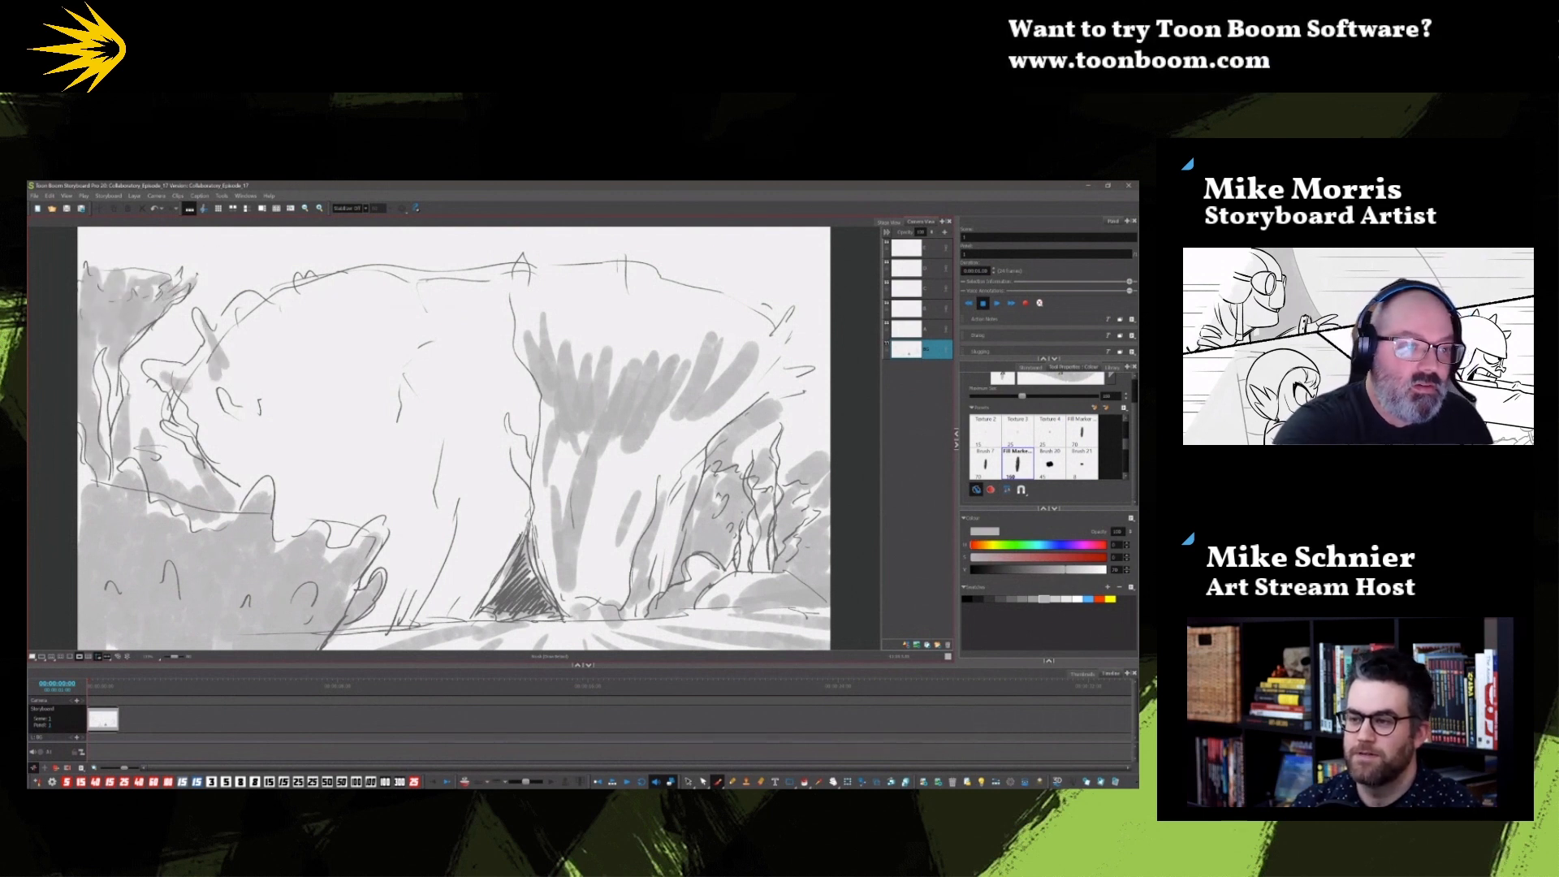
mouse_move(188, 406)
left_mouse_down()
mouse_move(264, 441)
mouse_move(276, 418)
mouse_move(244, 341)
mouse_move(317, 532)
left_mouse_up()
mouse_move(305, 479)
left_mouse_down()
mouse_move(345, 512)
mouse_move(366, 487)
mouse_move(280, 540)
left_mouse_up()
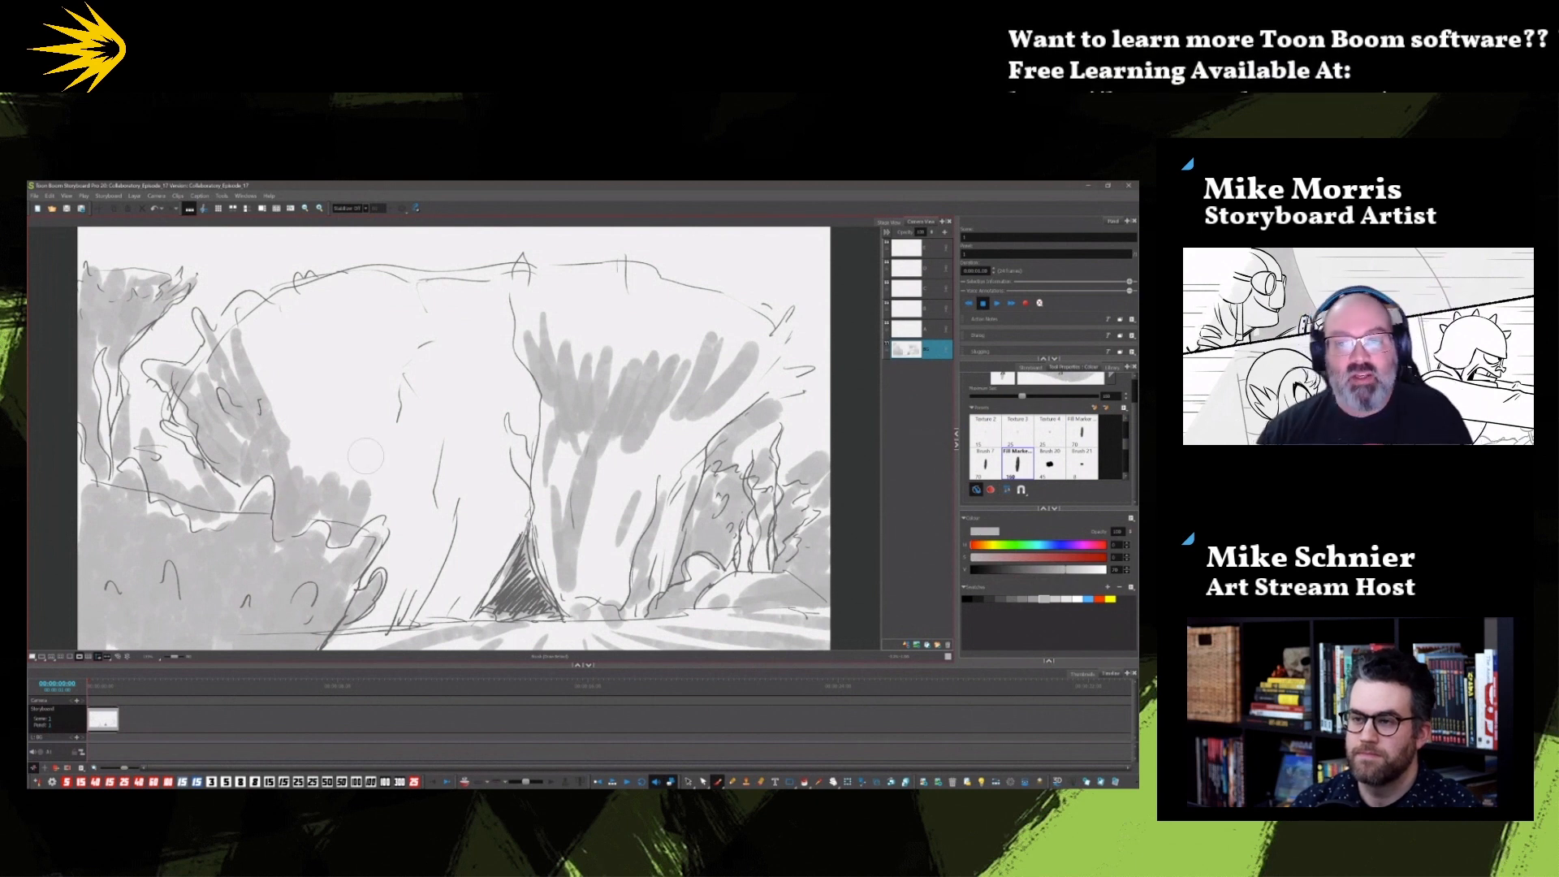
Step: Fill the background around and above the large form with light grey, from the right edge across to the upper left
mouse_move(780, 362)
left_mouse_down()
mouse_move(747, 397)
mouse_move(787, 414)
mouse_move(739, 471)
mouse_move(792, 416)
mouse_move(804, 455)
mouse_move(820, 406)
mouse_move(800, 359)
left_mouse_up()
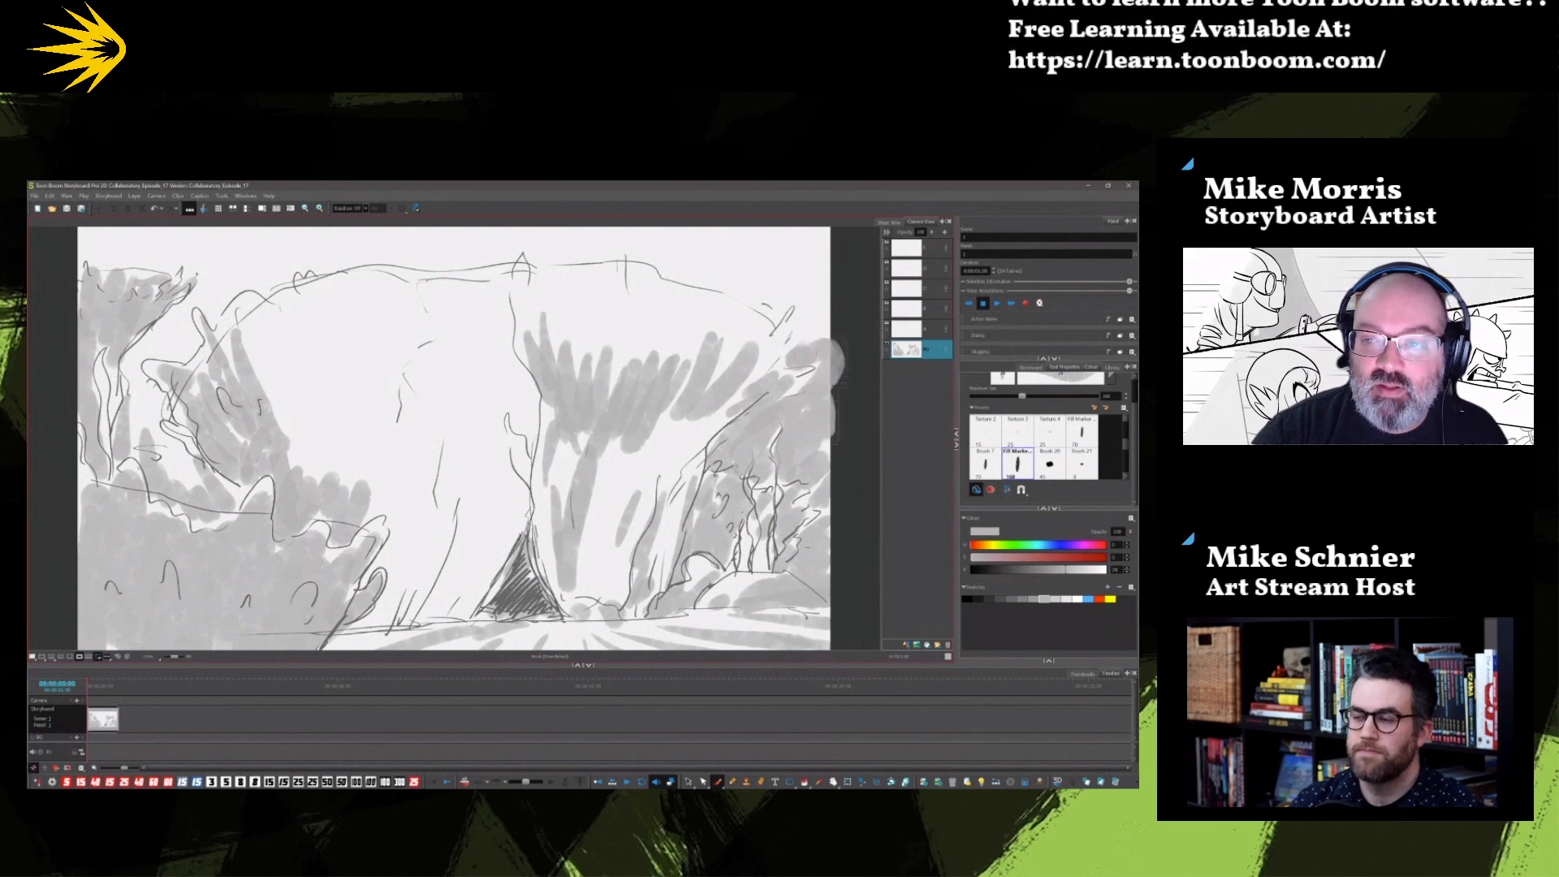
mouse_move(751, 288)
left_mouse_down()
mouse_move(836, 254)
mouse_move(839, 268)
mouse_move(802, 241)
mouse_move(719, 259)
mouse_move(676, 266)
left_mouse_up()
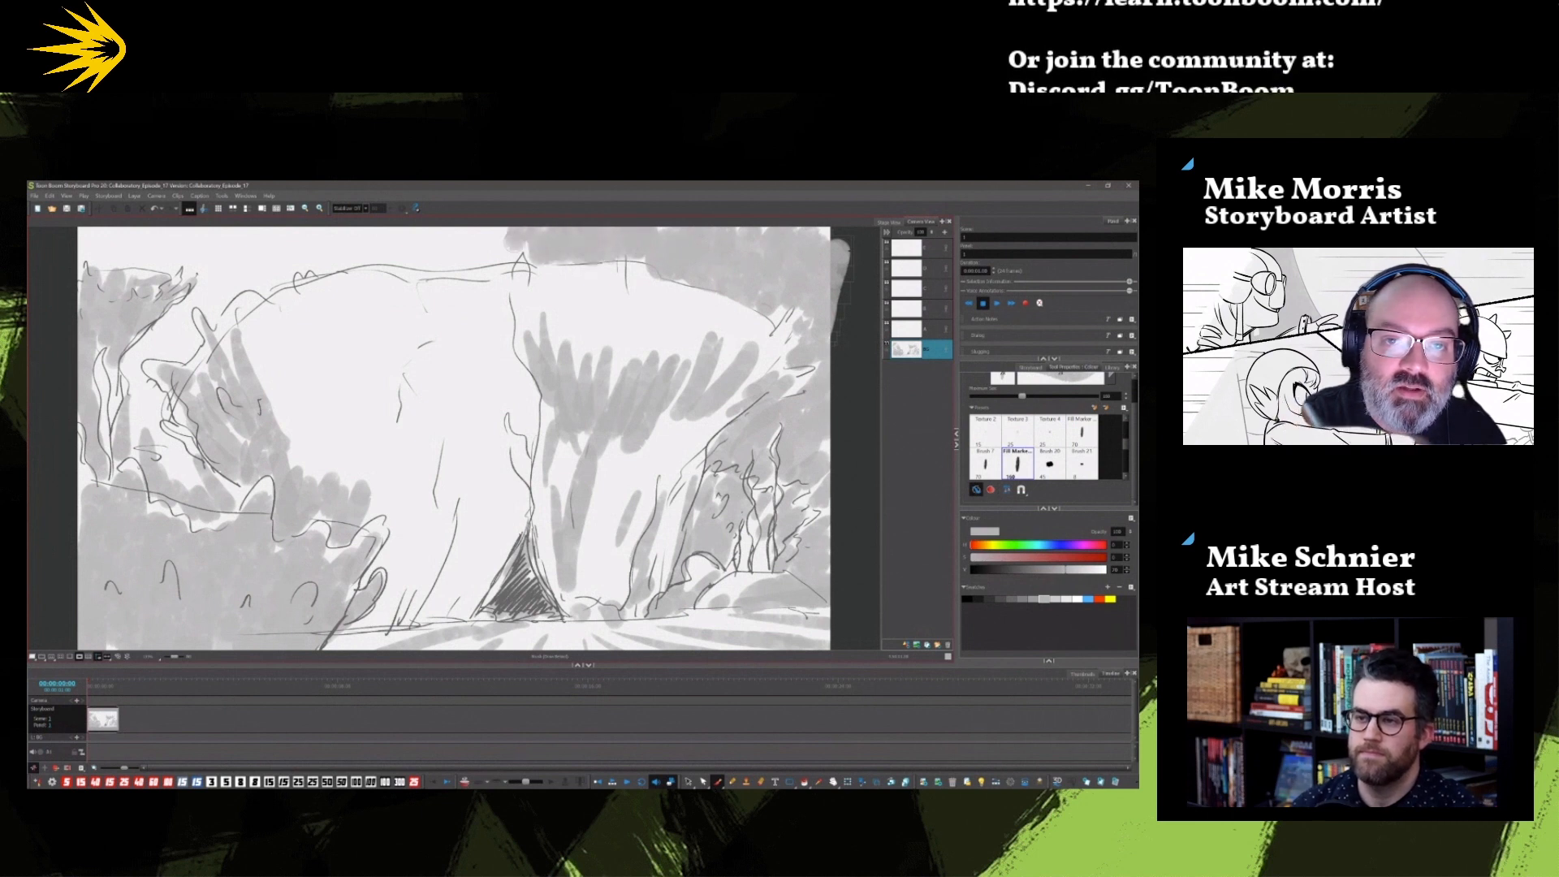
left_click_drag(475, 247, 386, 244)
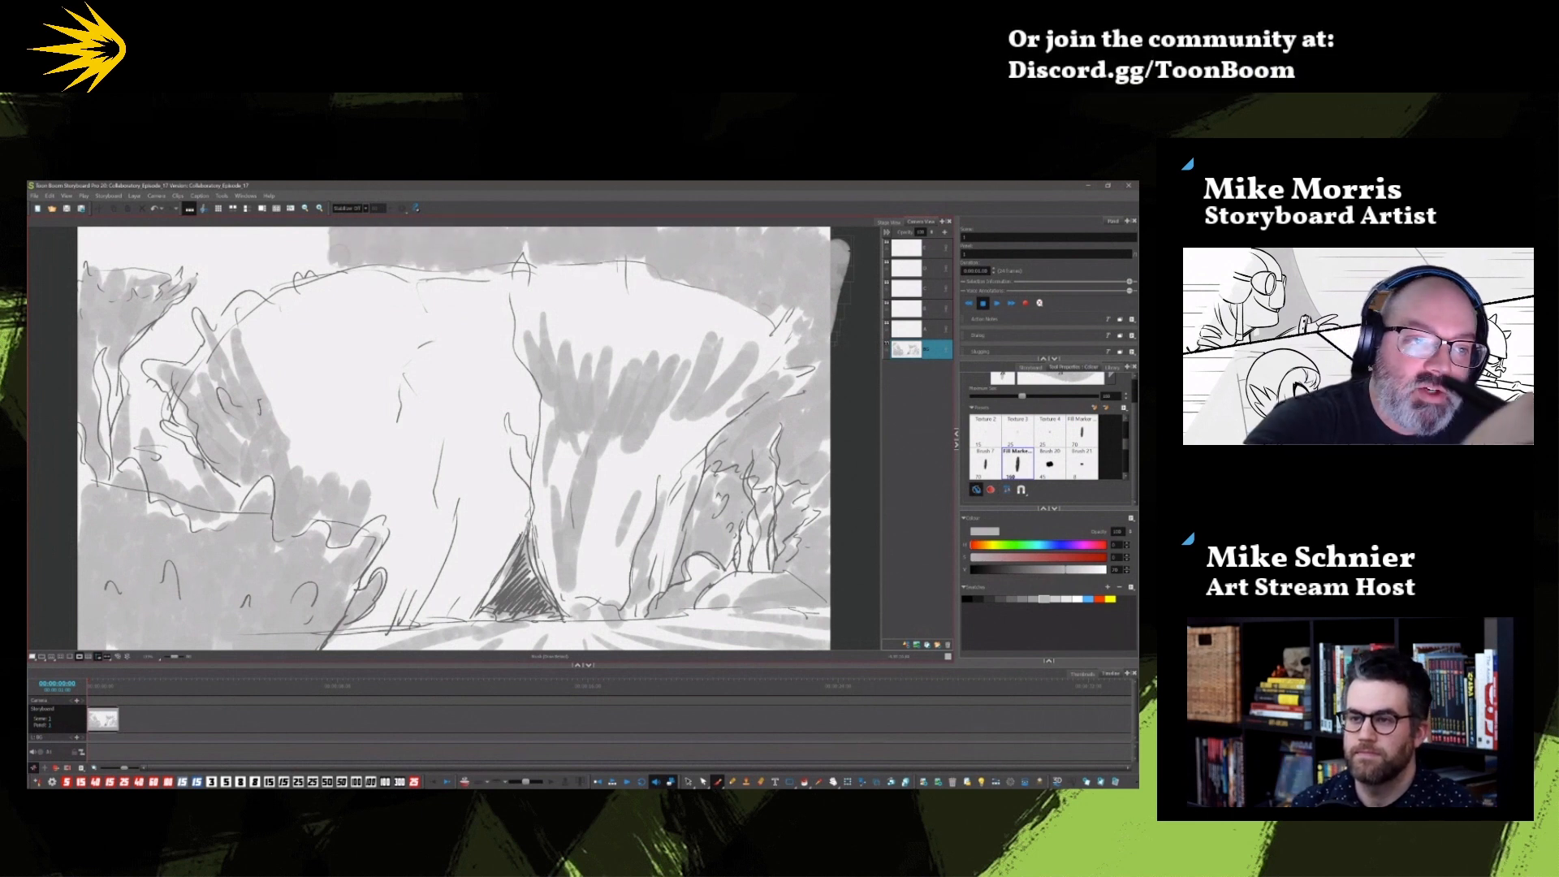
mouse_move(289, 243)
left_mouse_down()
mouse_move(234, 270)
mouse_move(181, 341)
mouse_move(134, 357)
mouse_move(150, 439)
mouse_move(203, 487)
left_mouse_up()
mouse_move(216, 231)
left_mouse_down()
mouse_move(207, 272)
mouse_move(79, 235)
left_mouse_up()
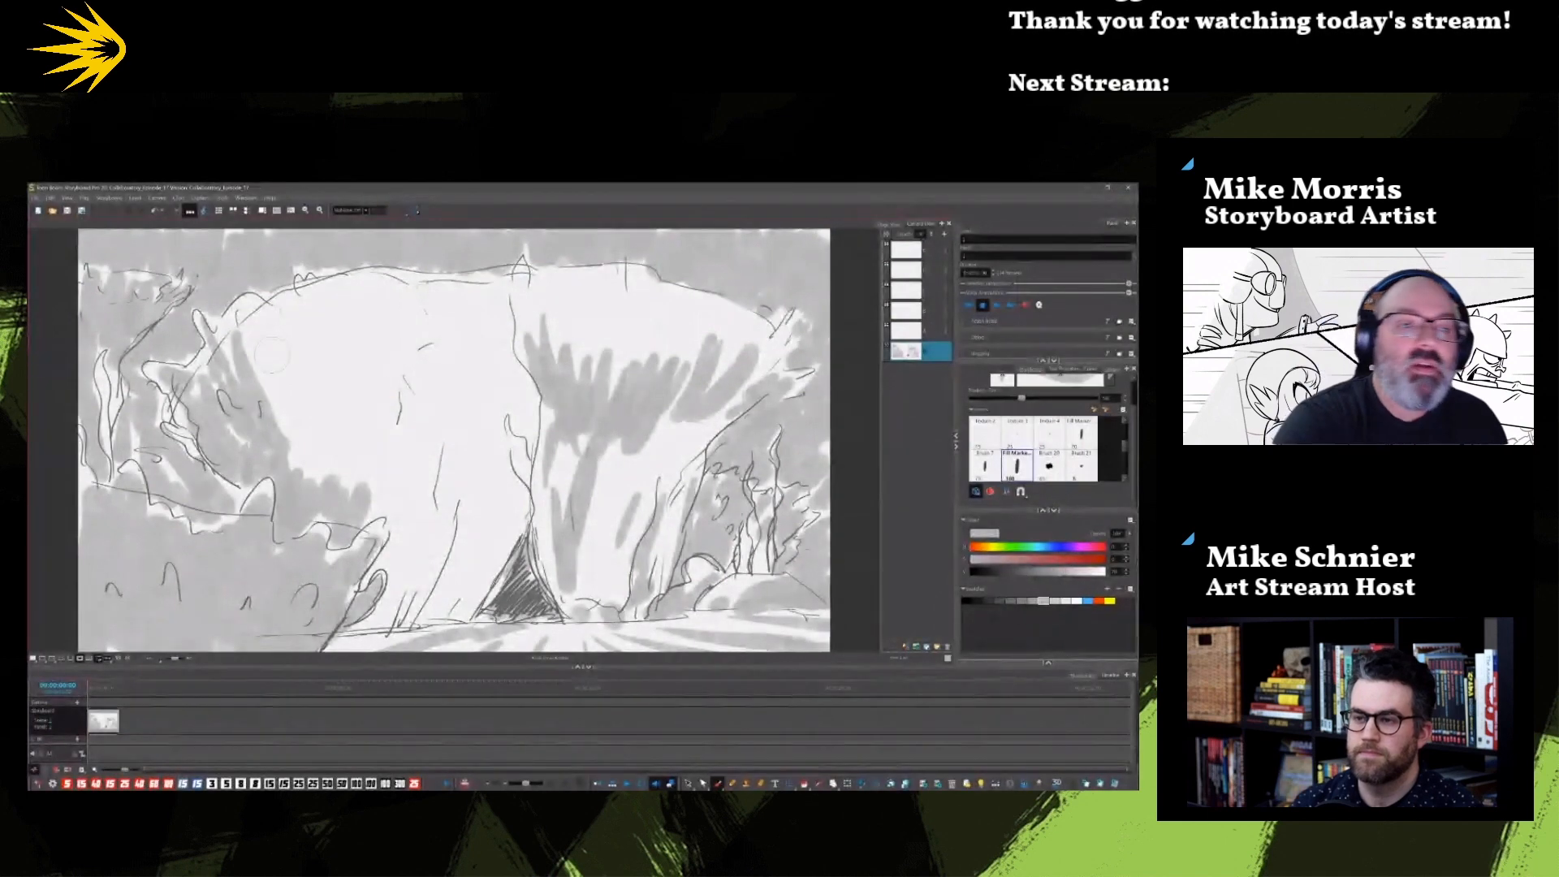
Step: Shade the large form's left flank and its base beside the triangular opening with light grey strokes
mouse_move(298, 327)
left_mouse_down()
mouse_move(333, 427)
mouse_move(268, 352)
mouse_move(357, 492)
left_mouse_up()
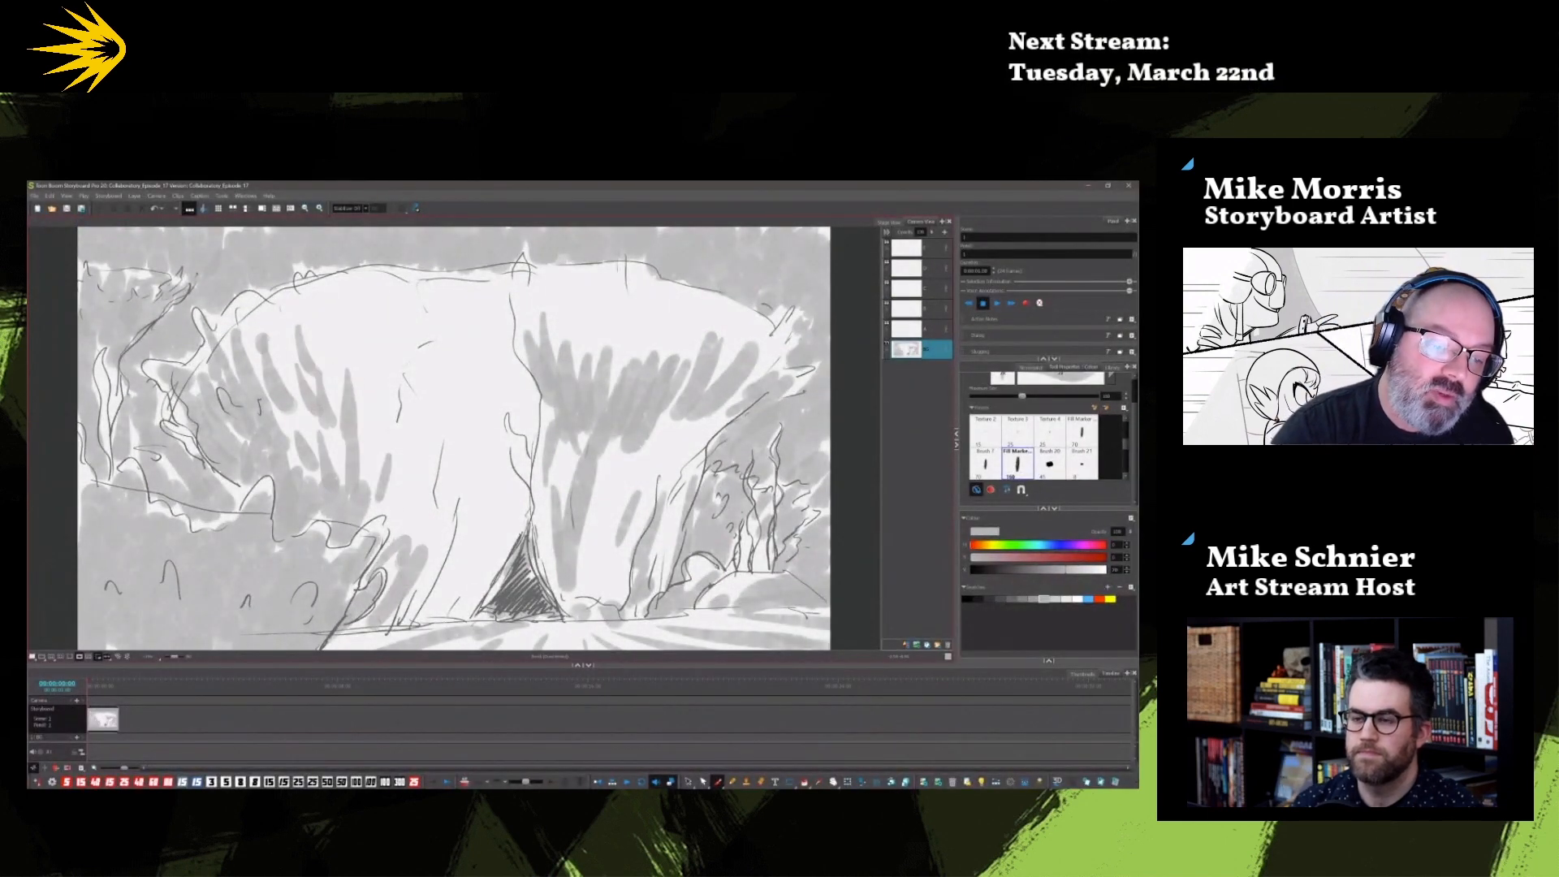
left_click_drag(442, 528, 404, 621)
left_click_drag(426, 502, 413, 552)
left_click_drag(491, 495, 442, 603)
left_click_drag(488, 536, 452, 613)
left_click_drag(504, 542, 476, 597)
Step: Add light grey vertical strokes across the upper and middle areas of the large form, left of the central ridge
left_click_drag(502, 318, 528, 436)
left_click_drag(486, 362, 486, 434)
left_click_drag(345, 326, 355, 378)
left_click_drag(327, 329, 370, 455)
left_click_drag(385, 390, 391, 464)
left_click_drag(409, 398, 416, 490)
mouse_move(457, 414)
left_mouse_down()
mouse_move(435, 495)
mouse_move(460, 483)
left_mouse_up()
left_click_drag(506, 426, 479, 496)
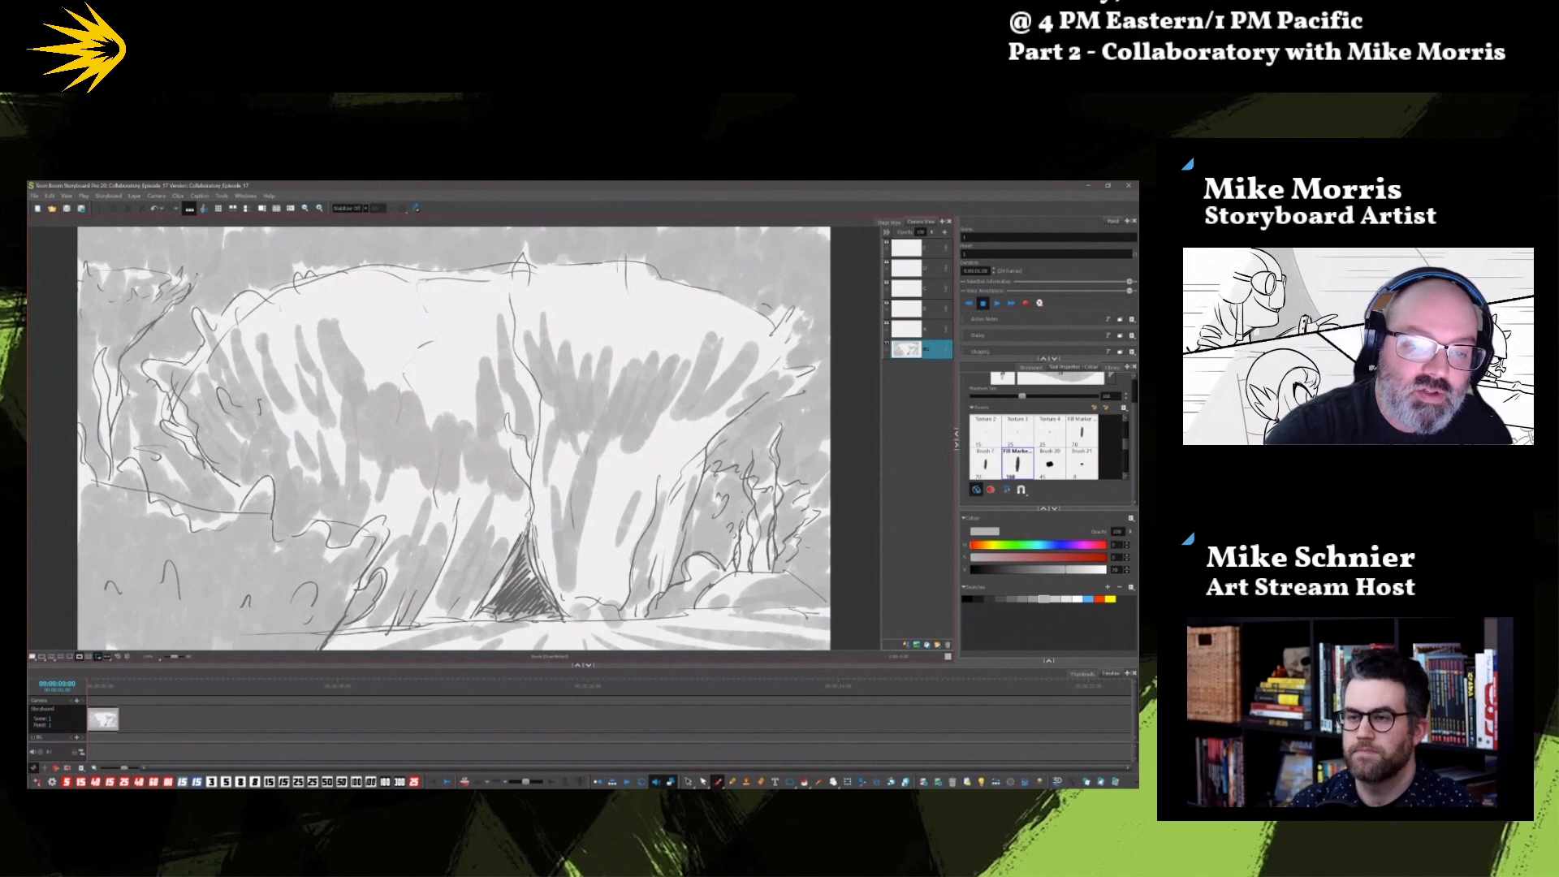
left_click_drag(379, 298, 385, 329)
left_click_drag(393, 311, 412, 356)
left_click_drag(464, 326, 459, 421)
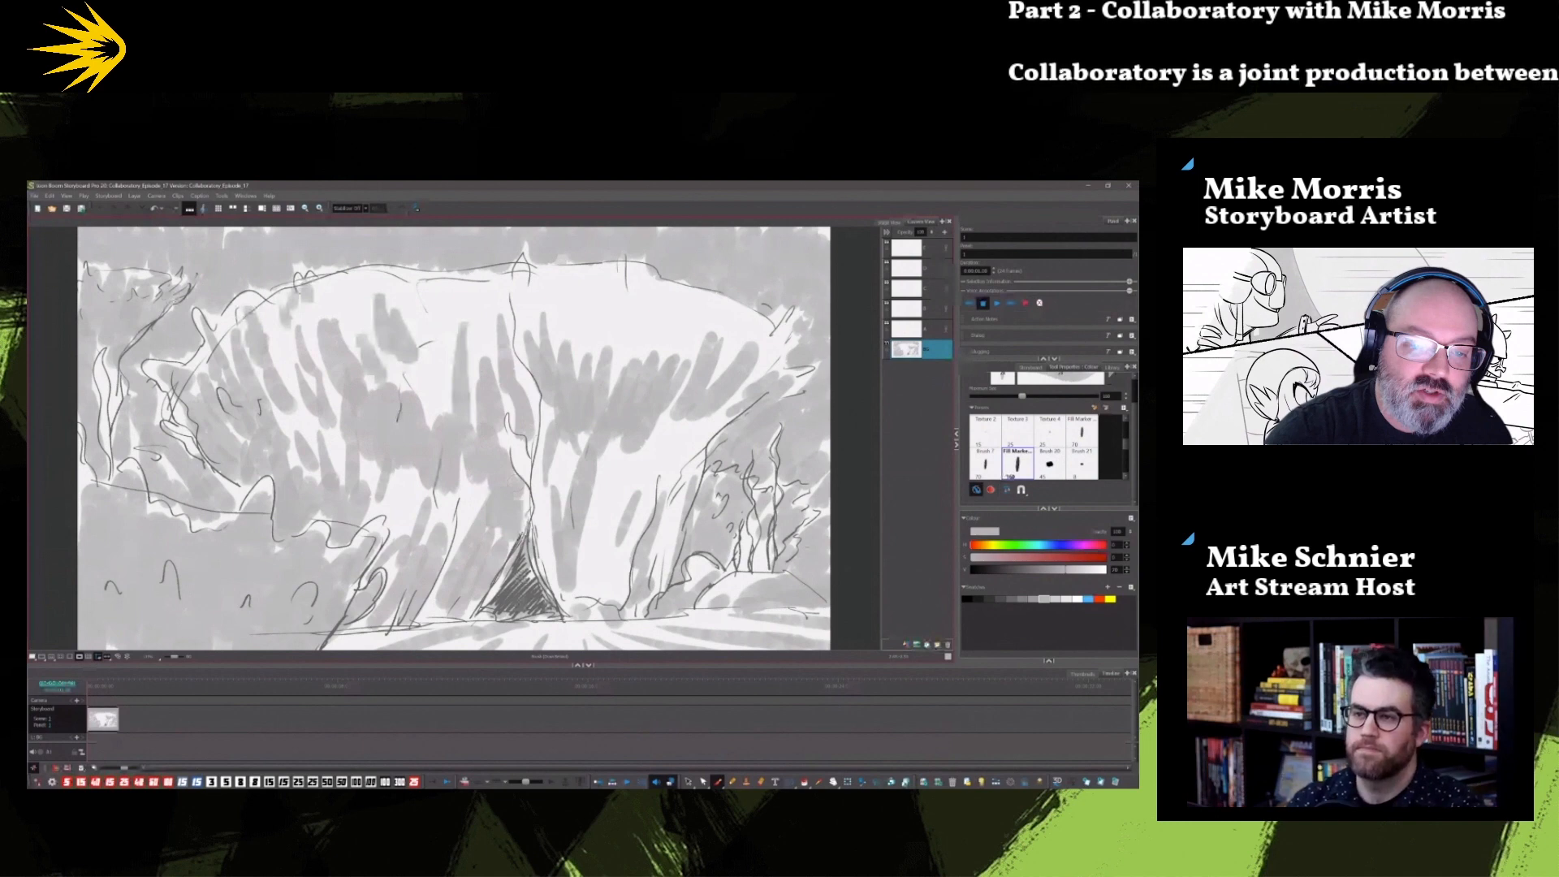
Step: Fill the lower part of the form's right half with light grey strokes and add a short mark near its upper right edge
left_click_drag(602, 459, 586, 528)
left_click_drag(587, 495, 578, 589)
left_click_drag(615, 495, 599, 597)
left_click_drag(646, 488, 621, 589)
left_click_drag(673, 297, 673, 316)
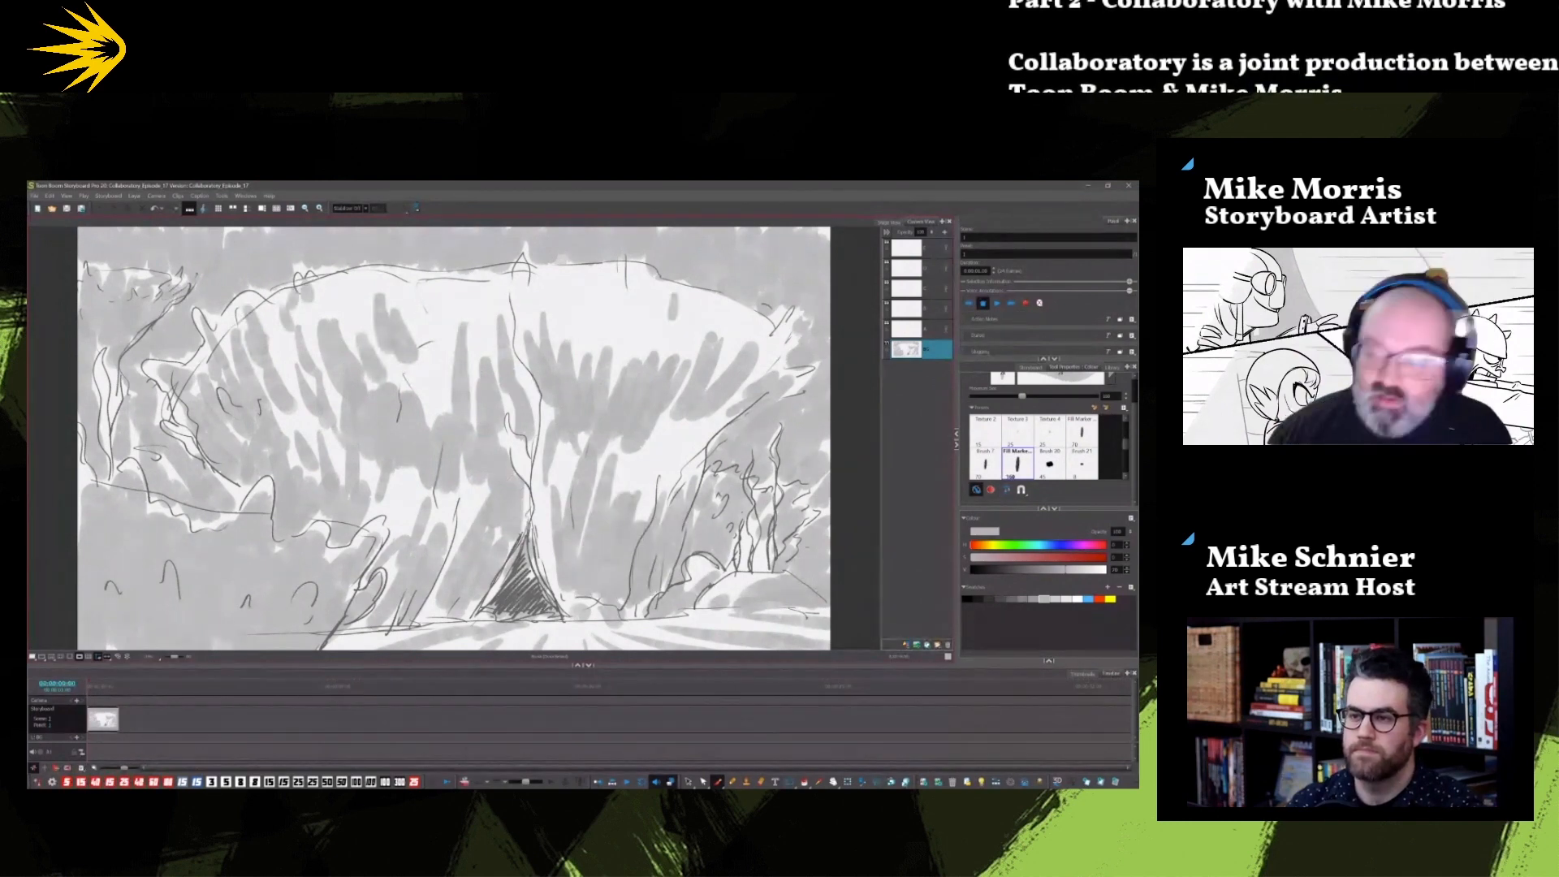
Step: Switch to a darker grey and shade behind the right-hand plants, the right edge and the form's right base
left_click(1010, 598)
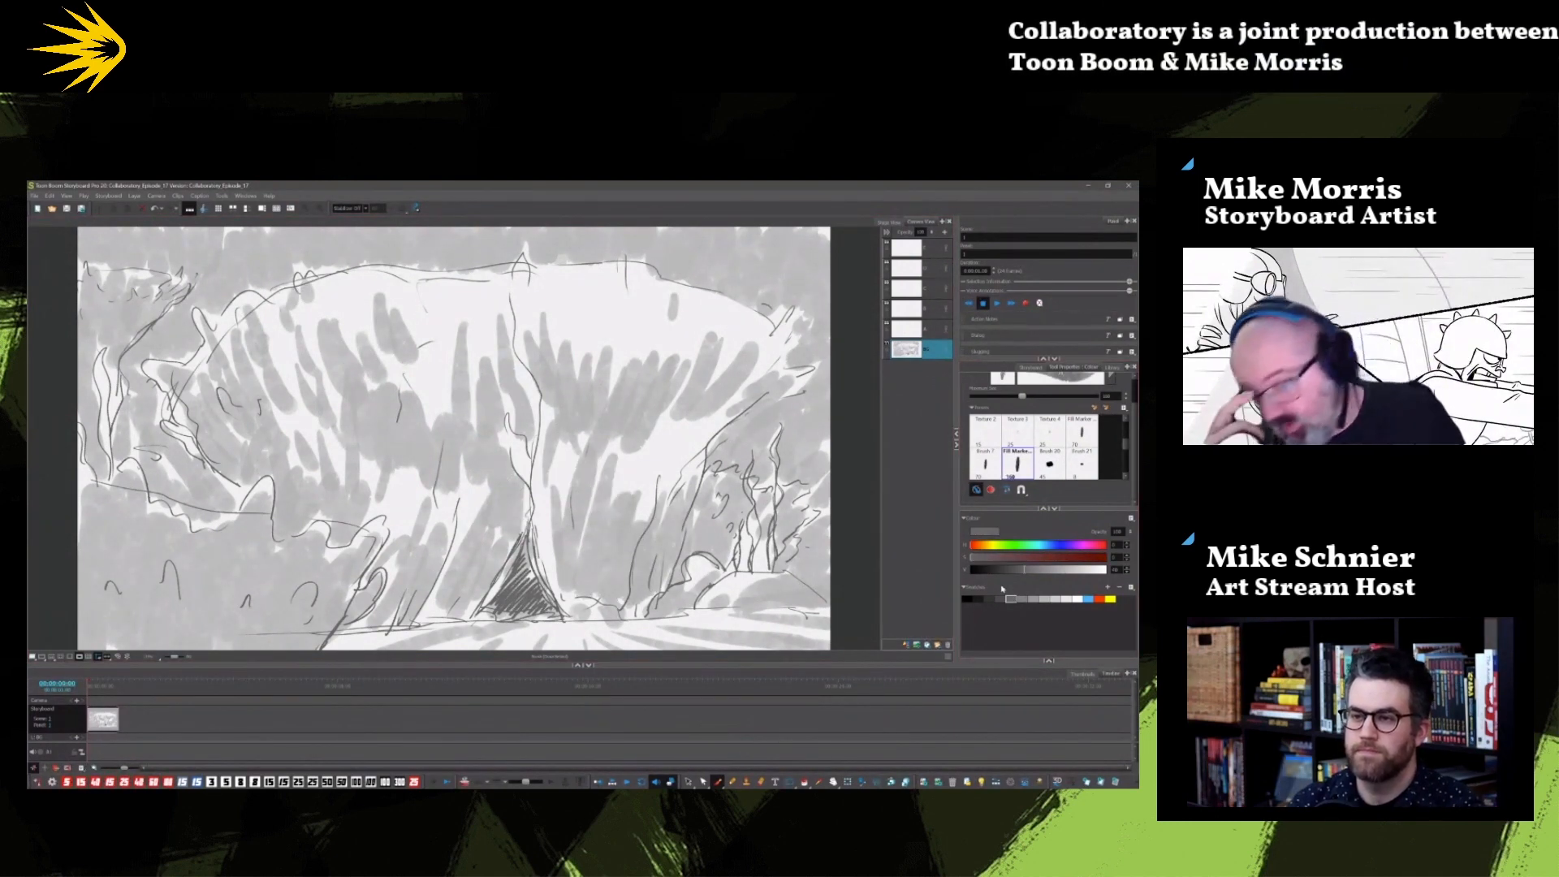
mouse_move(705, 489)
left_mouse_down()
mouse_move(687, 557)
mouse_move(708, 554)
mouse_move(729, 512)
left_mouse_up()
mouse_move(733, 513)
left_mouse_down()
mouse_move(720, 544)
mouse_move(743, 502)
left_mouse_up()
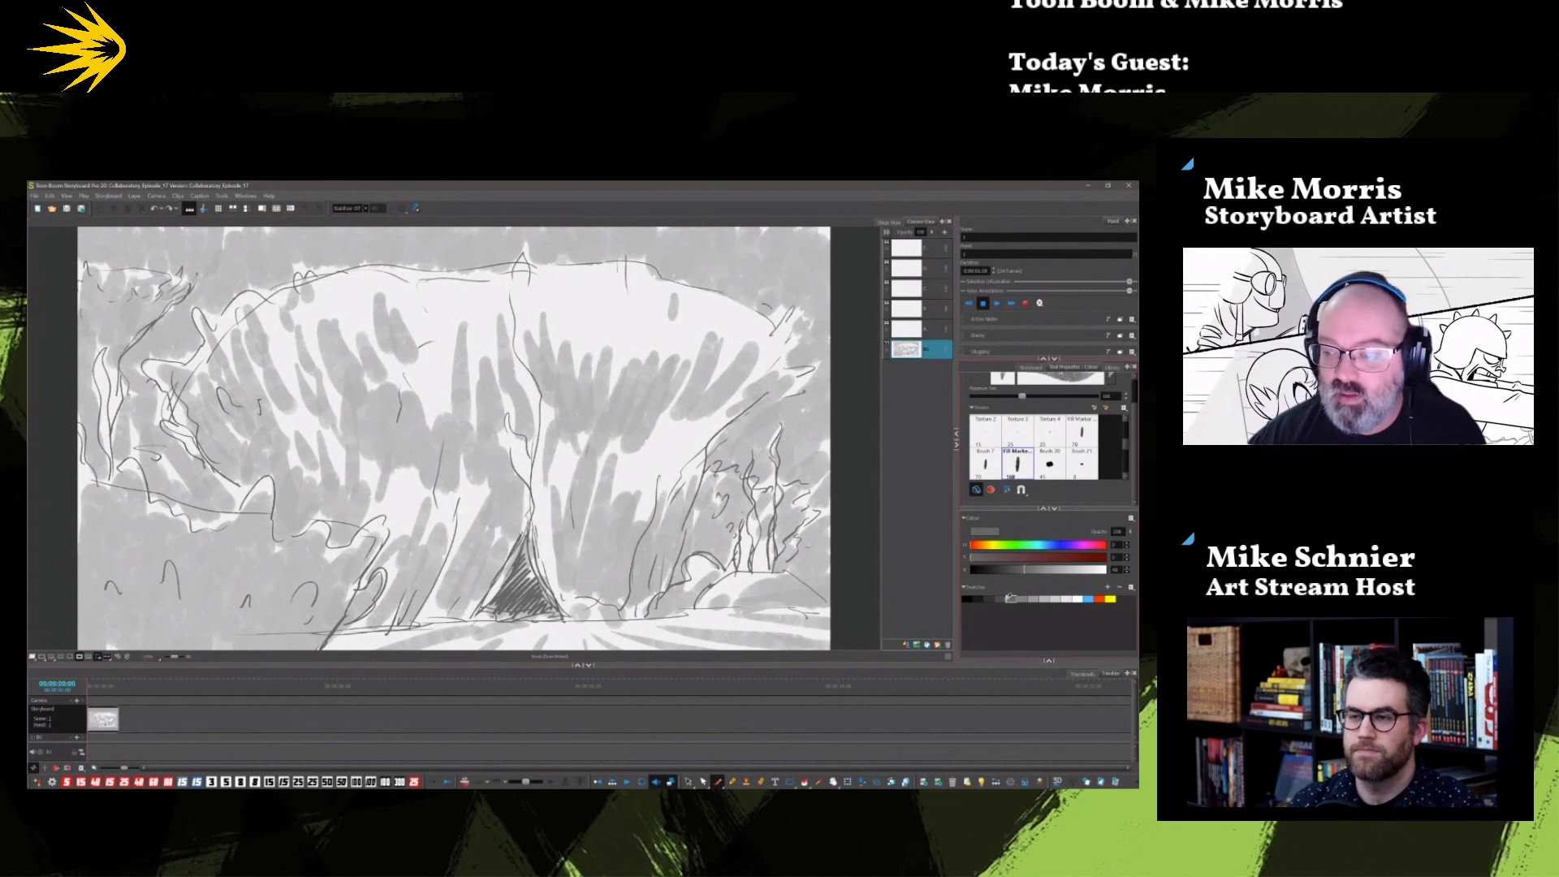
left_click_drag(697, 509, 693, 524)
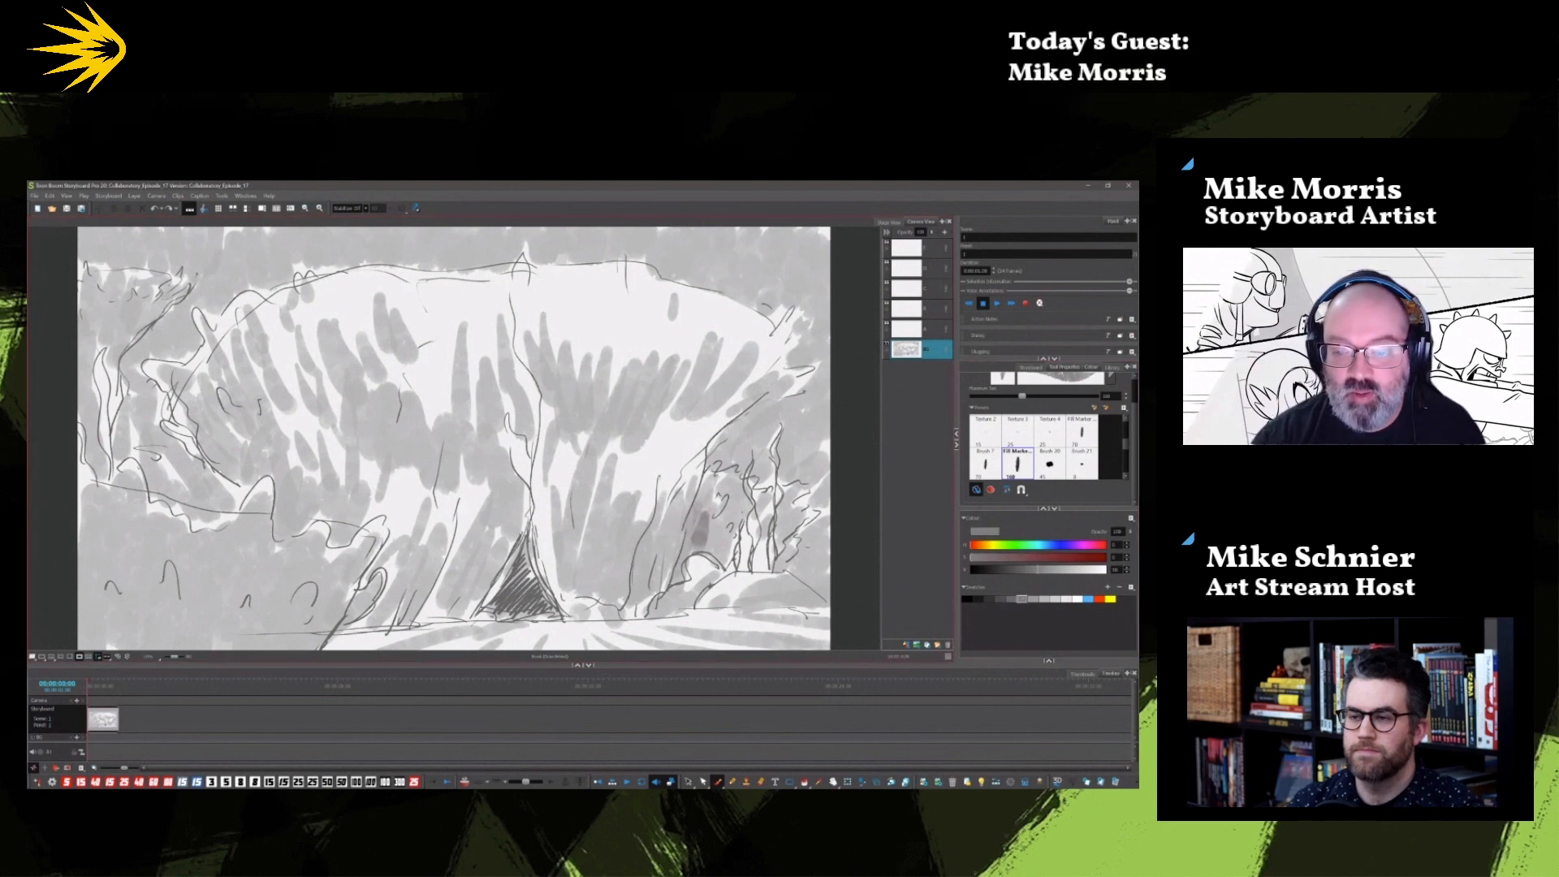
left_click(978, 489)
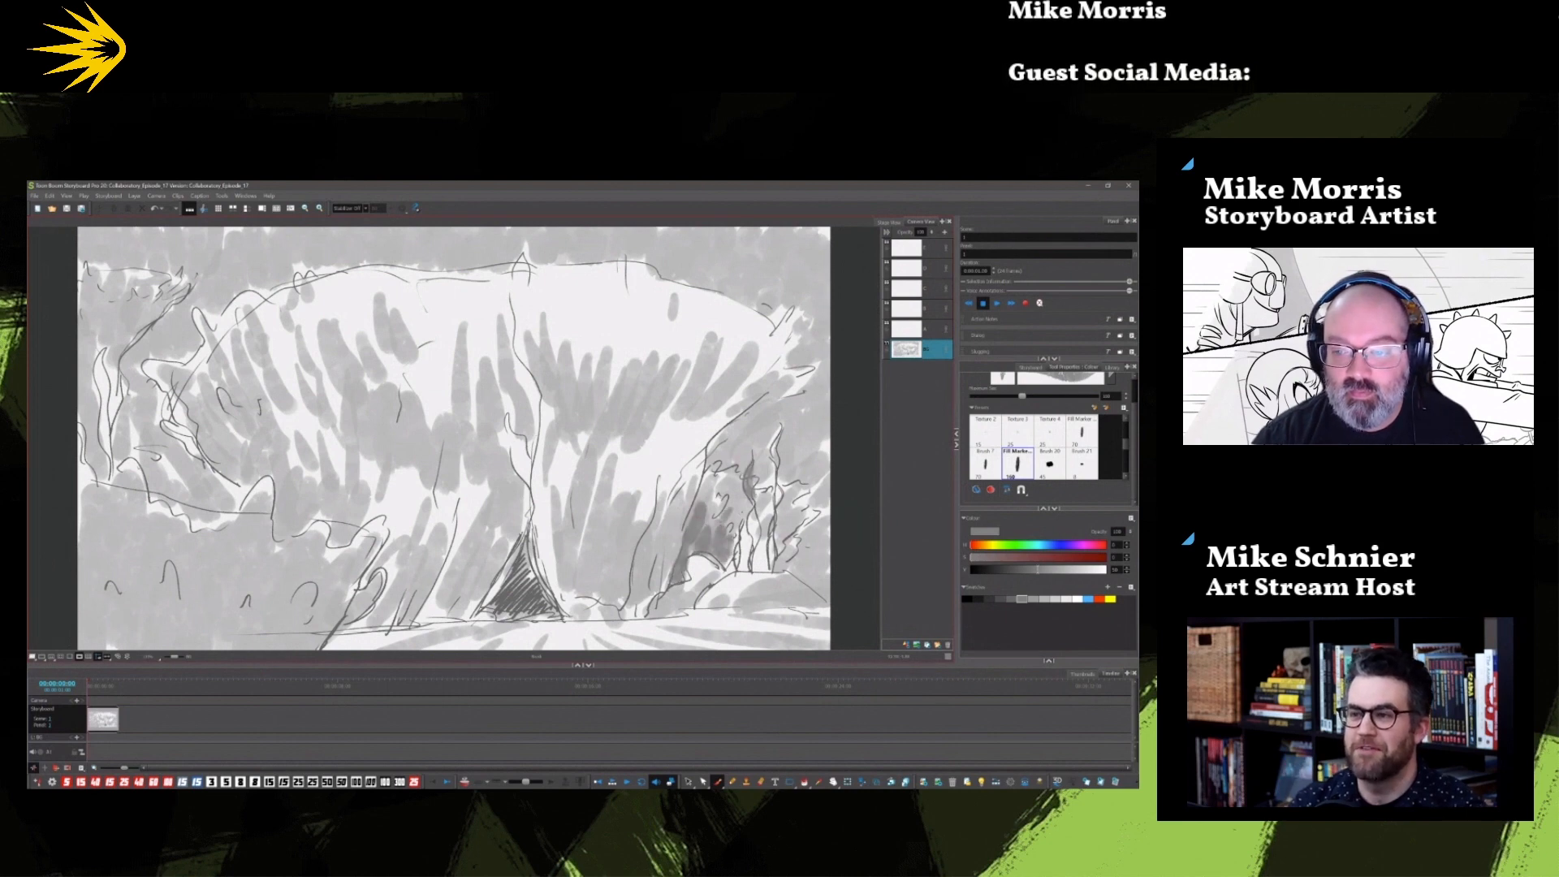
mouse_move(774, 437)
left_mouse_down()
mouse_move(771, 577)
mouse_move(743, 572)
mouse_move(832, 585)
left_mouse_up()
left_click_drag(647, 505, 630, 612)
left_click_drag(660, 515, 656, 592)
Step: Darken the triangular opening and the base of the form just left of it with the darker grey
left_click_drag(468, 528, 425, 619)
mouse_move(492, 541)
left_mouse_down()
mouse_move(453, 619)
mouse_move(491, 611)
left_mouse_up()
mouse_move(527, 561)
left_mouse_down()
mouse_move(547, 614)
mouse_move(509, 613)
left_mouse_up()
Step: Fill the lower-left bush with darker grey strokes, working from its right edge across to the left frame border
left_click_drag(376, 533, 322, 627)
left_click_drag(344, 556, 286, 648)
left_click_drag(321, 528, 273, 641)
left_click_drag(286, 549, 235, 650)
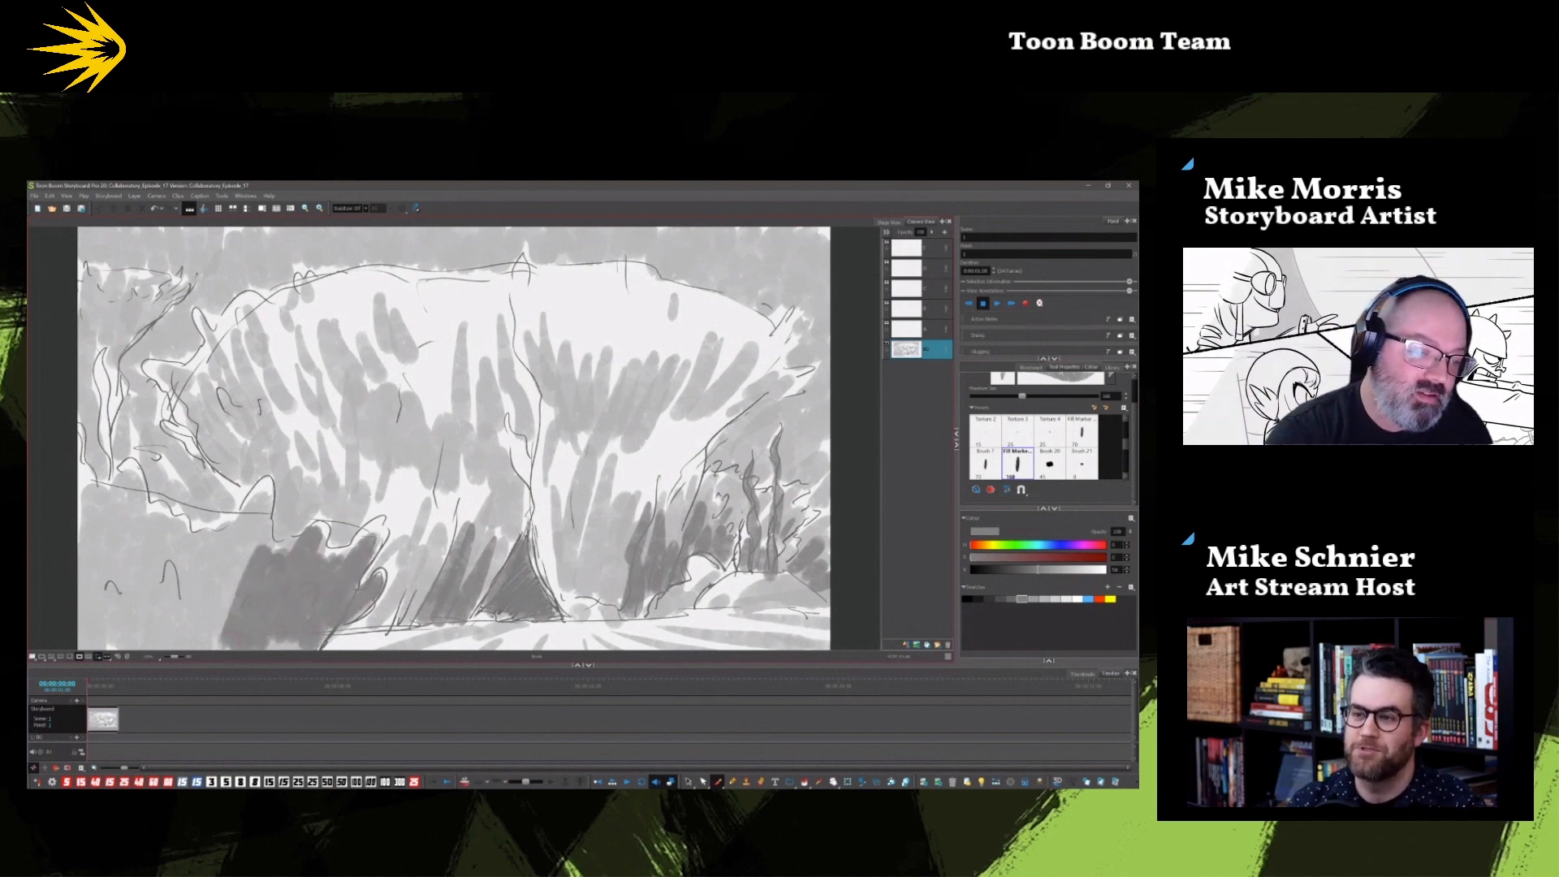
left_click_drag(259, 502, 210, 634)
mouse_move(228, 536)
left_mouse_down()
mouse_move(167, 650)
mouse_move(150, 648)
left_mouse_up()
mouse_move(166, 530)
left_mouse_down()
mouse_move(130, 652)
mouse_move(110, 650)
left_mouse_up()
mouse_move(123, 501)
left_mouse_down()
mouse_move(93, 650)
mouse_move(79, 640)
left_mouse_up()
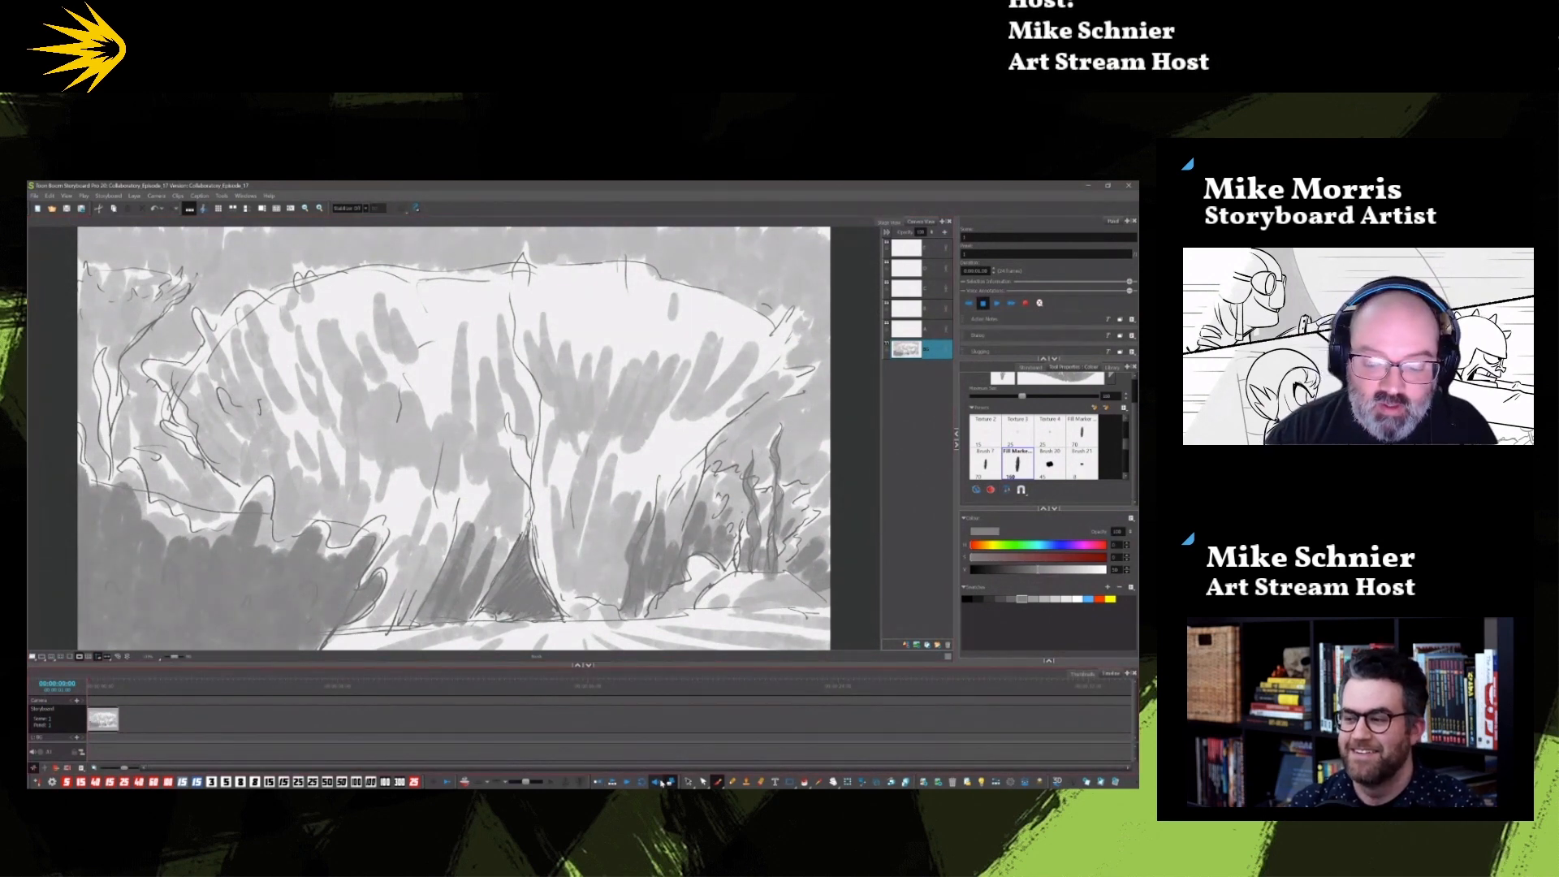
Step: Select all the line art and recolour it dark grey
left_click(690, 781)
left_click(1021, 392)
key("ctrl+a")
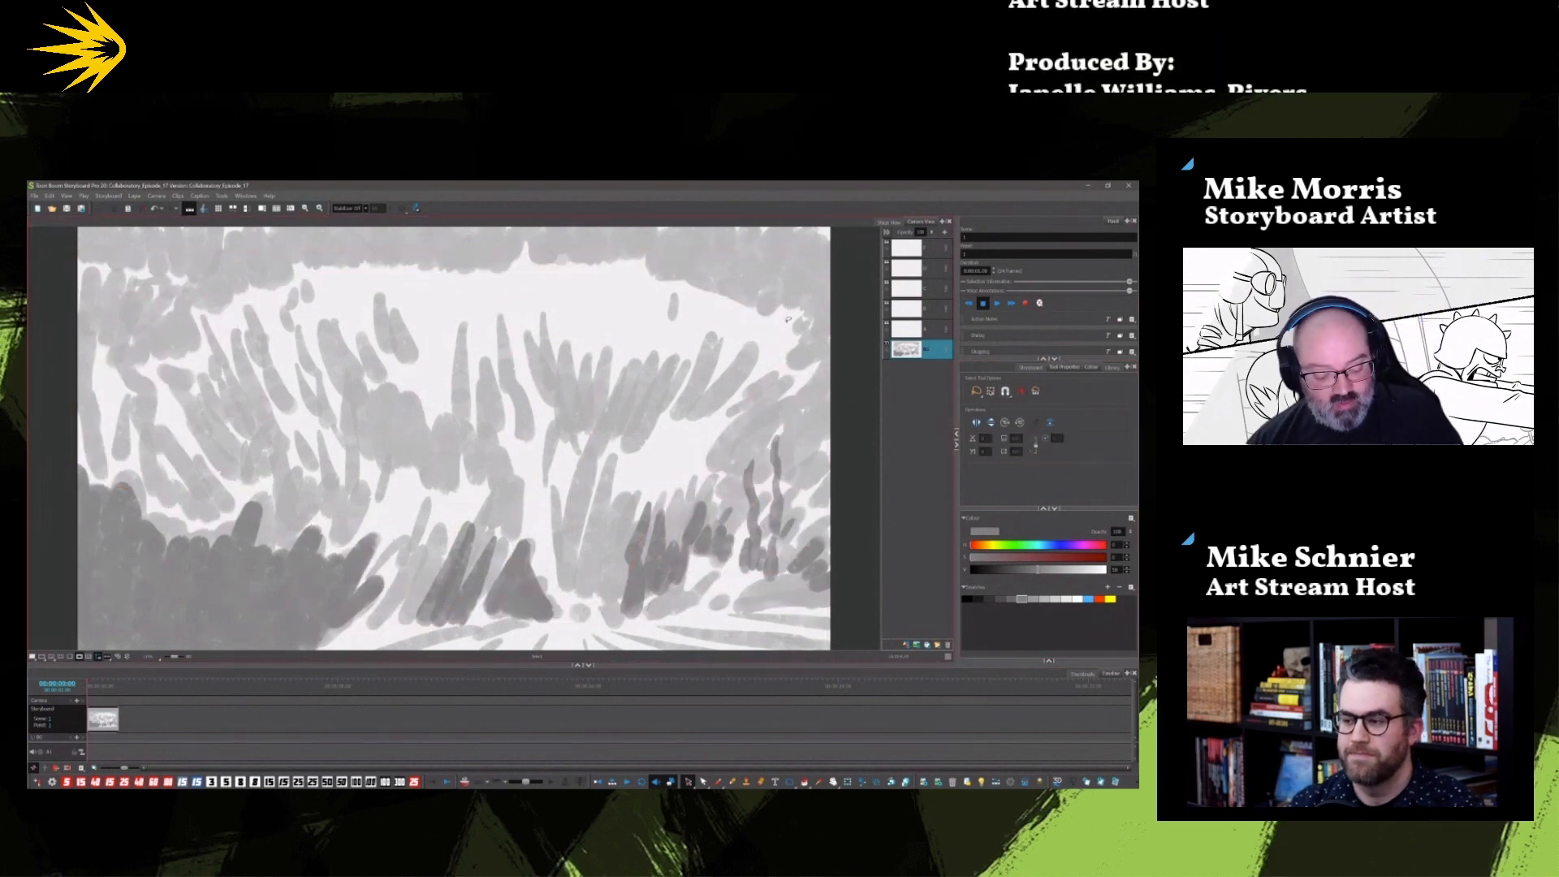
left_click(1000, 598)
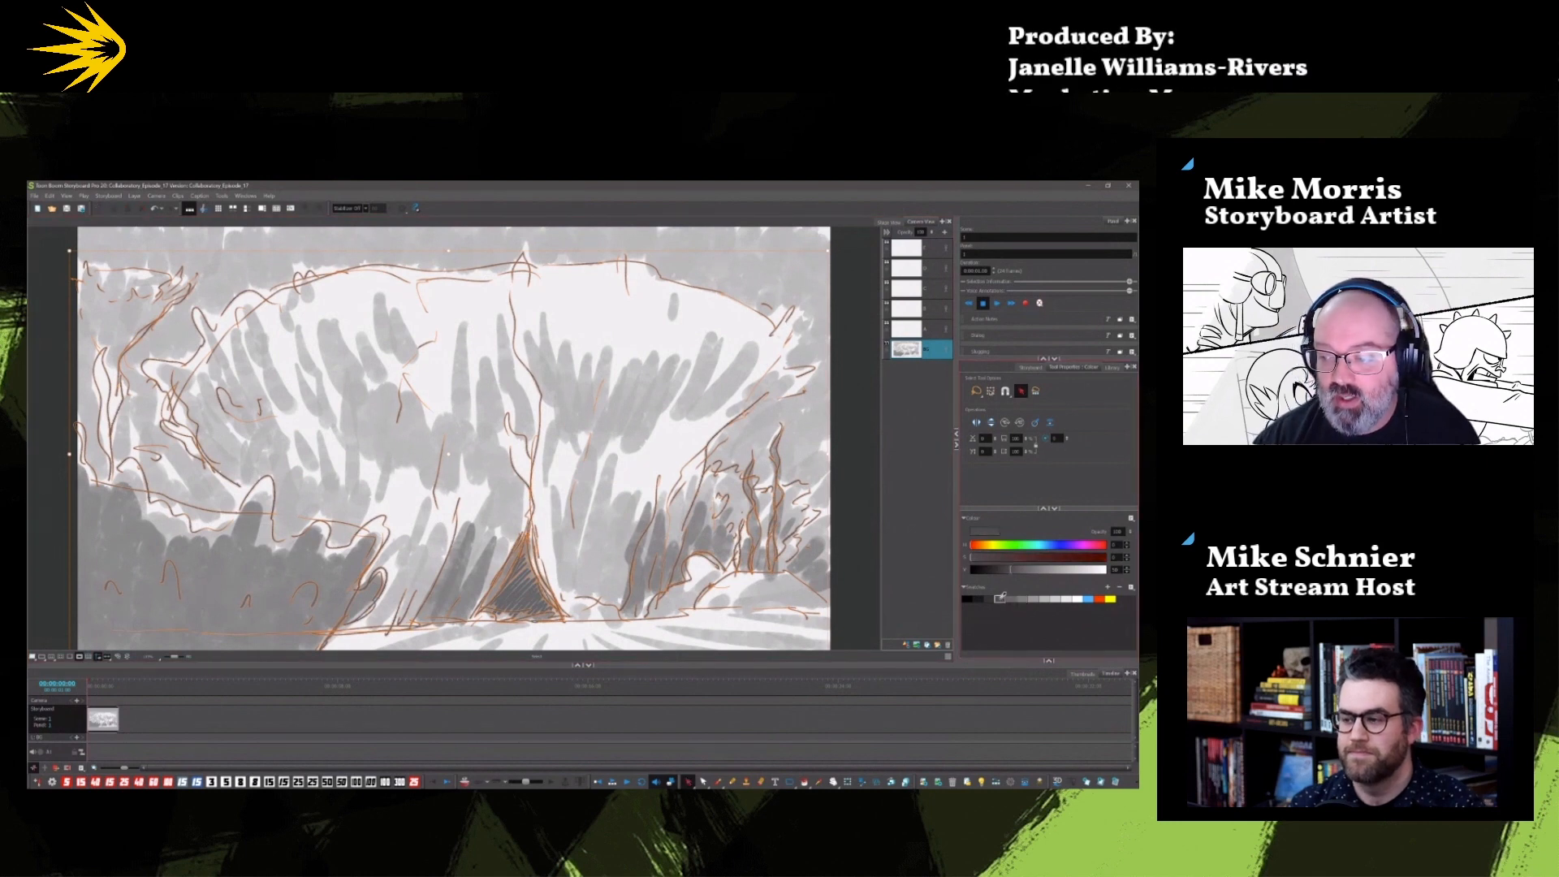
left_click(751, 632)
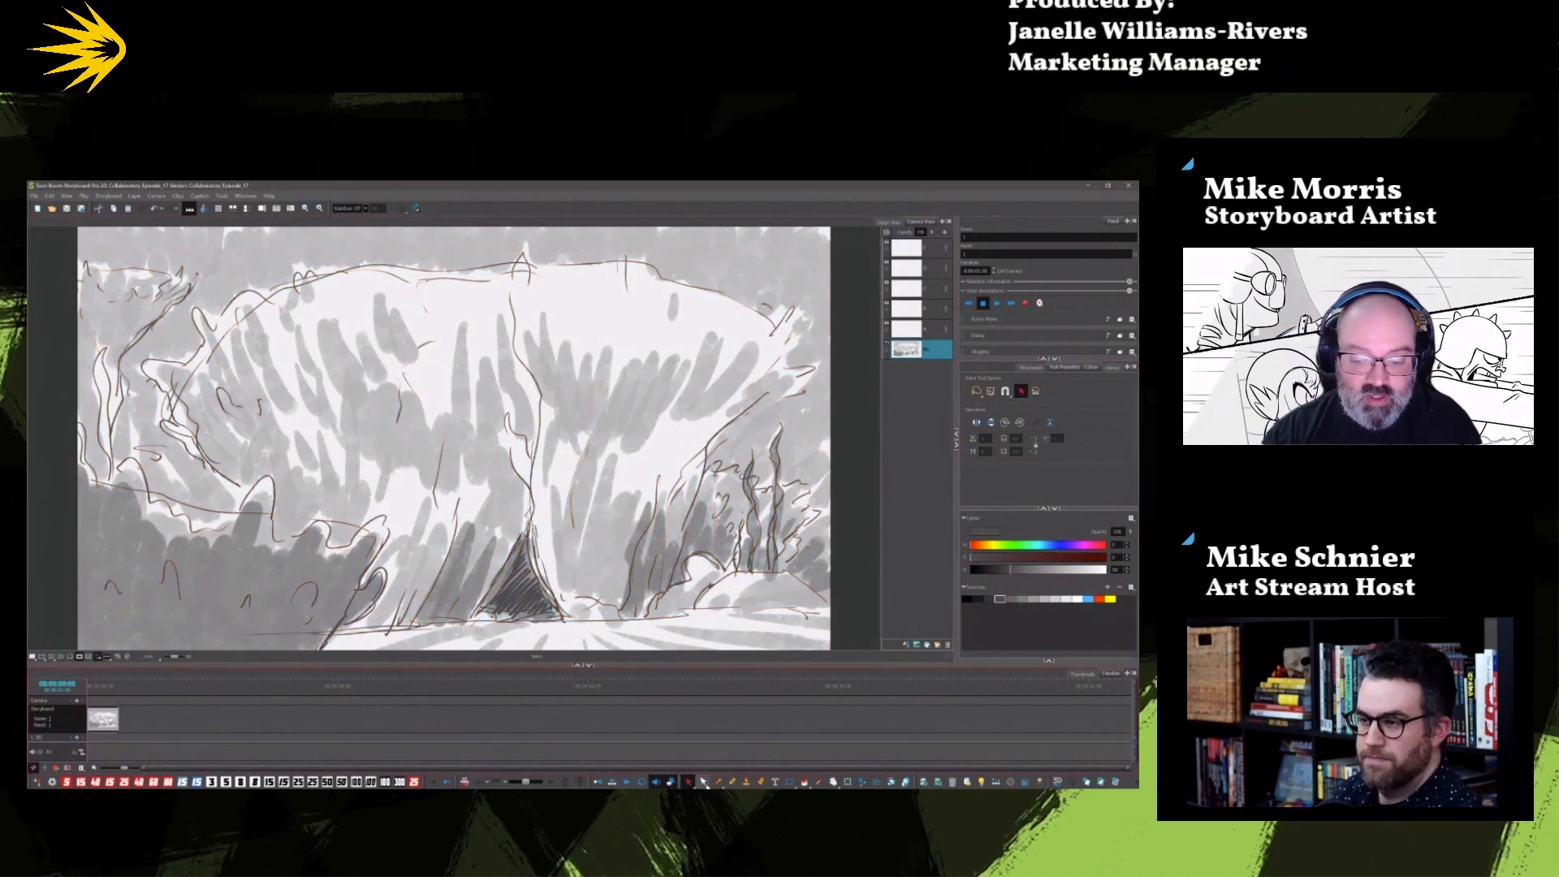
Step: With a thin brush in dark grey, add contour lines along the central ridge and scalloped tufts along the form's upper edge
left_click(718, 781)
scroll(1124, 480, "down", 3)
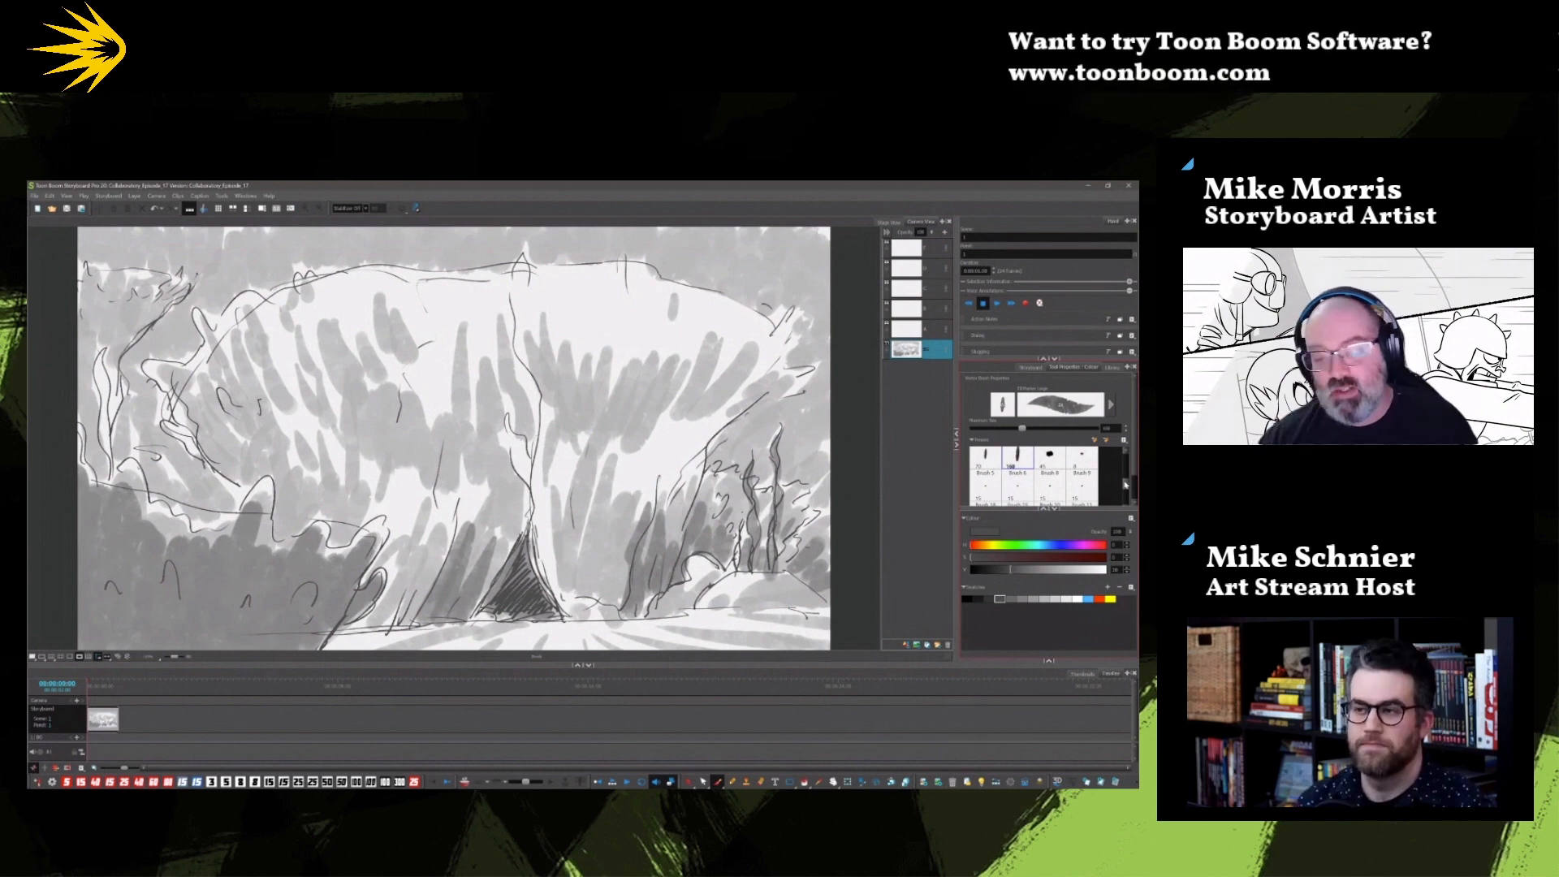
left_click_drag(1126, 485, 1126, 493)
left_click(1081, 465)
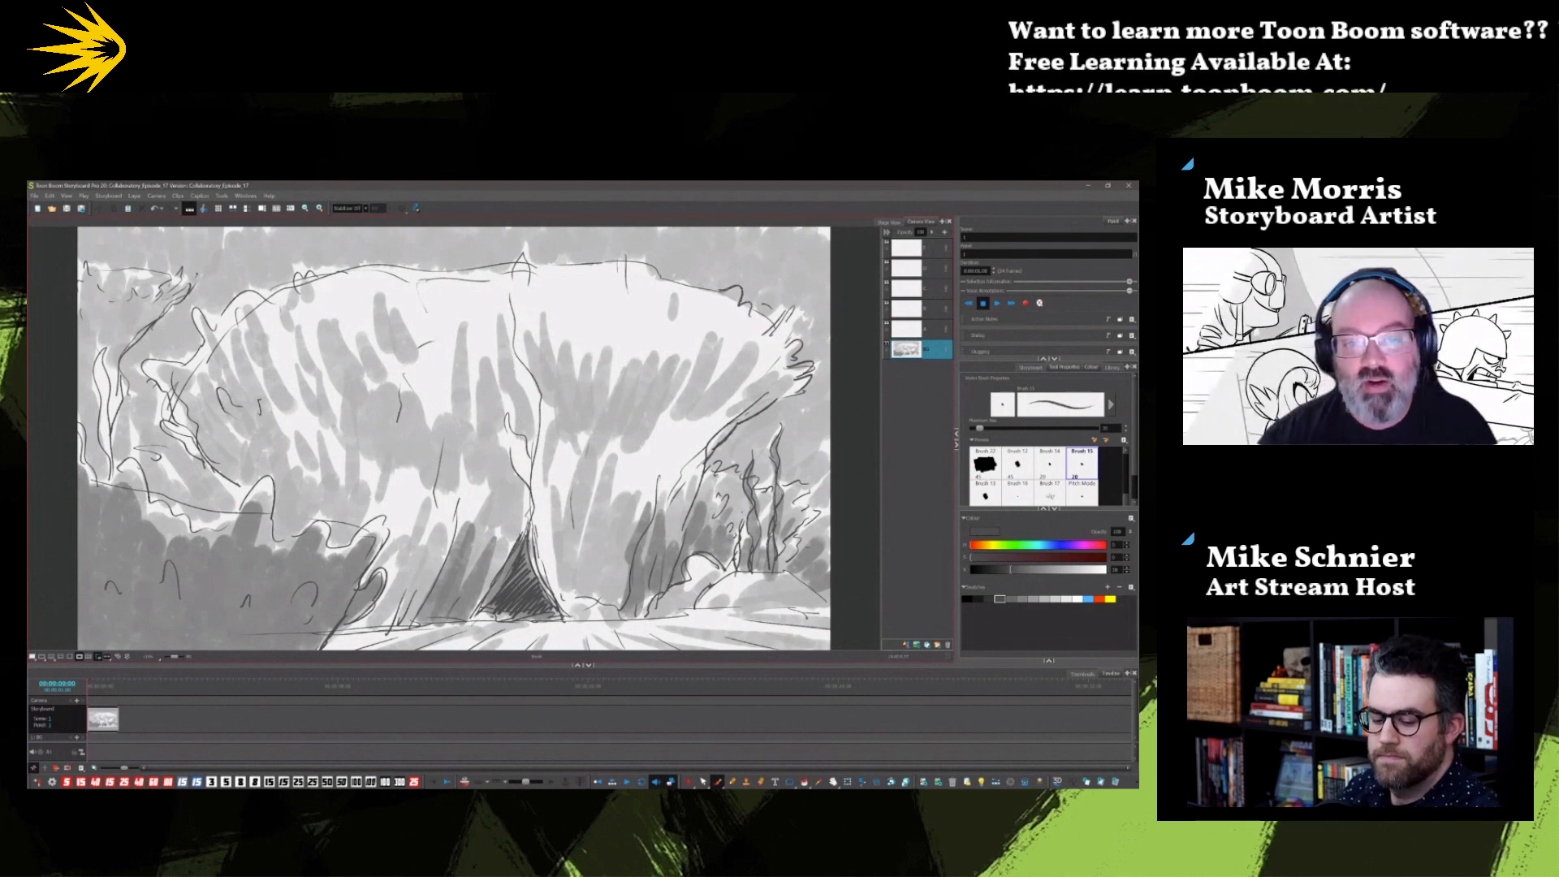
mouse_move(539, 441)
left_mouse_down()
mouse_move(485, 326)
mouse_move(479, 255)
mouse_move(519, 260)
left_mouse_up()
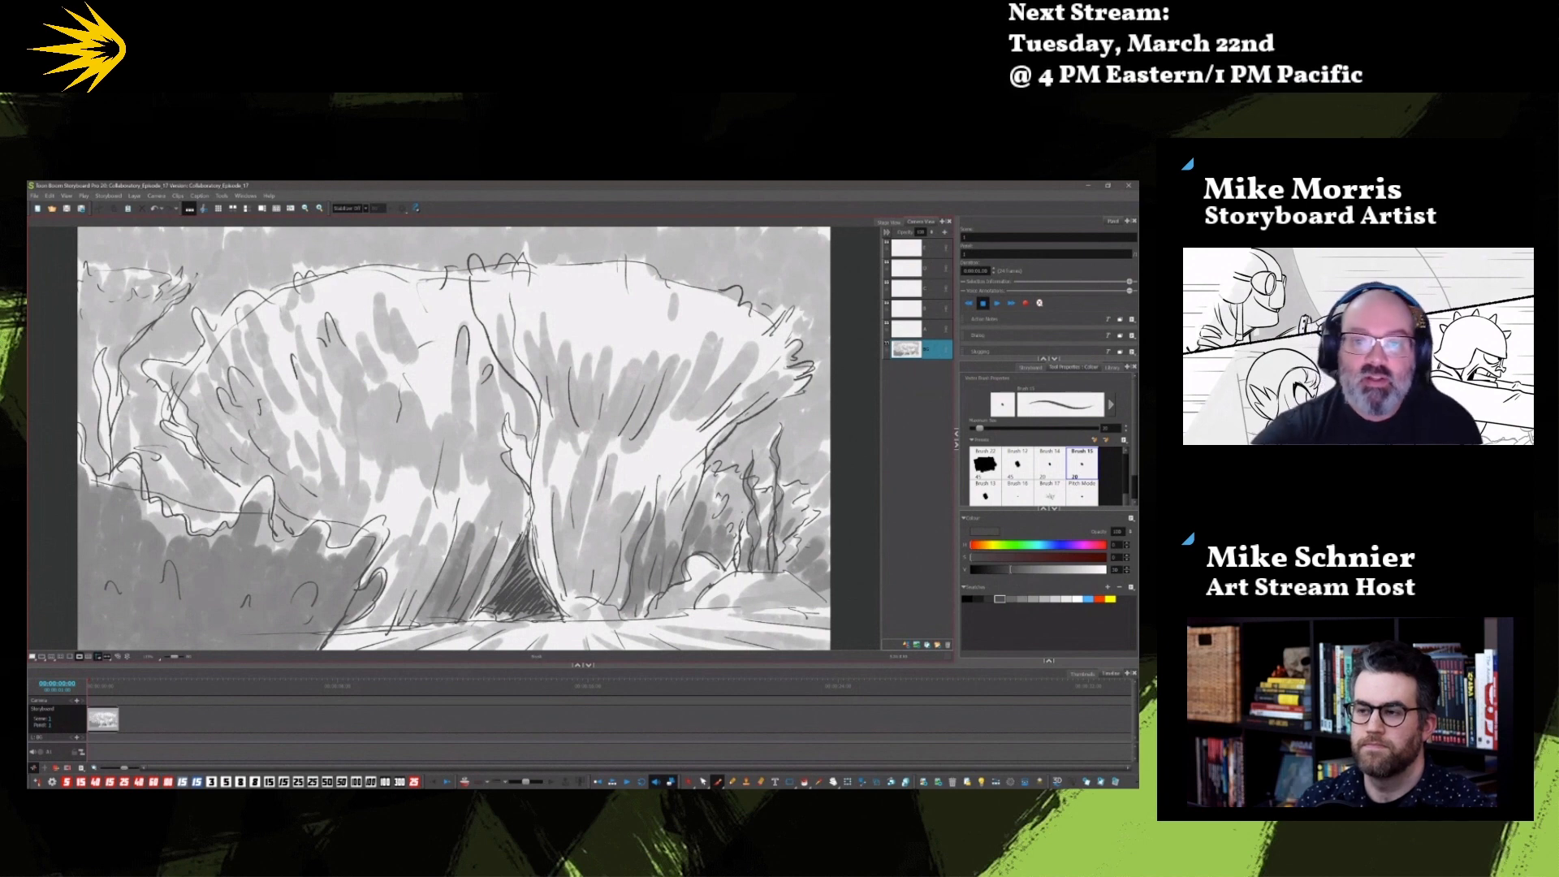
left_click_drag(594, 266, 559, 266)
mouse_move(425, 269)
left_mouse_down()
mouse_move(366, 256)
mouse_move(284, 281)
mouse_move(342, 298)
mouse_move(226, 299)
mouse_move(219, 331)
left_mouse_up()
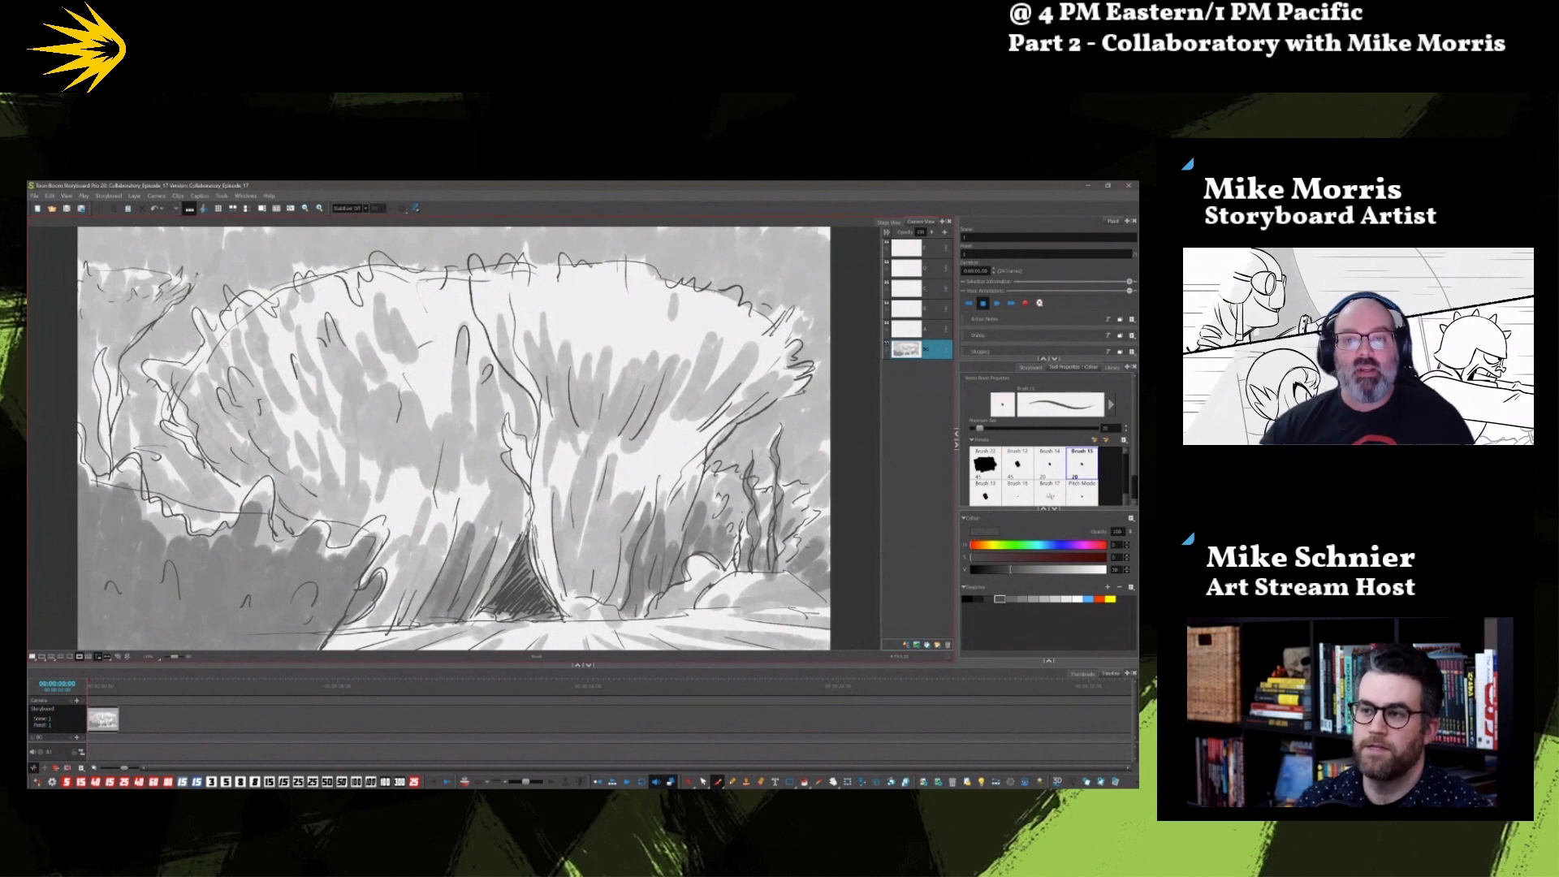
Step: Add foliage and rock details around the right-hand plants and sketch curved contour lines across the large form
left_click_drag(740, 428, 755, 441)
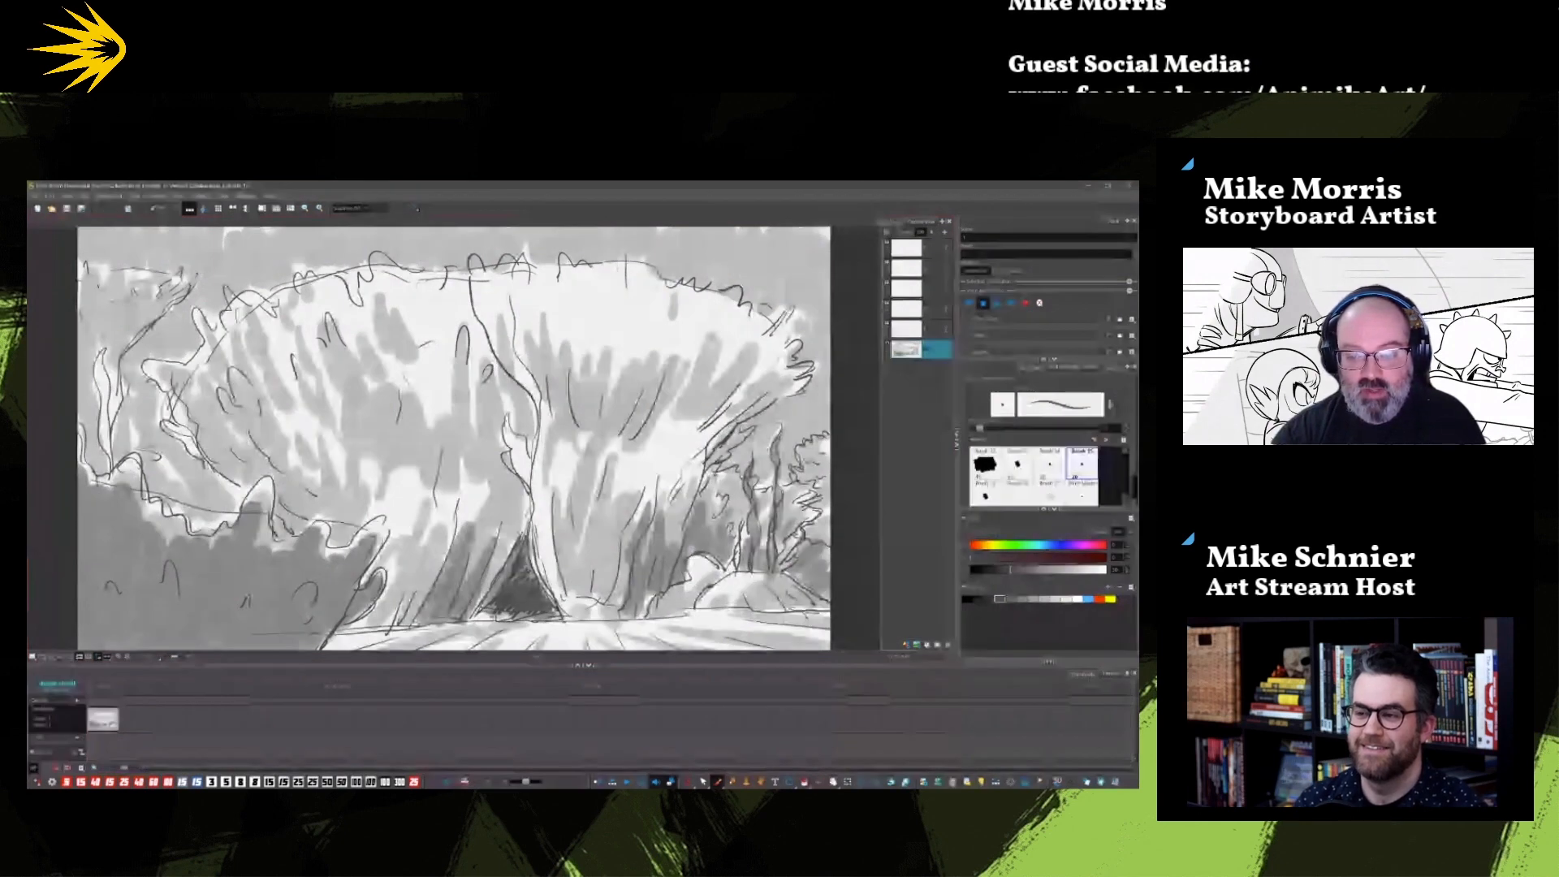
left_click_drag(675, 620, 703, 620)
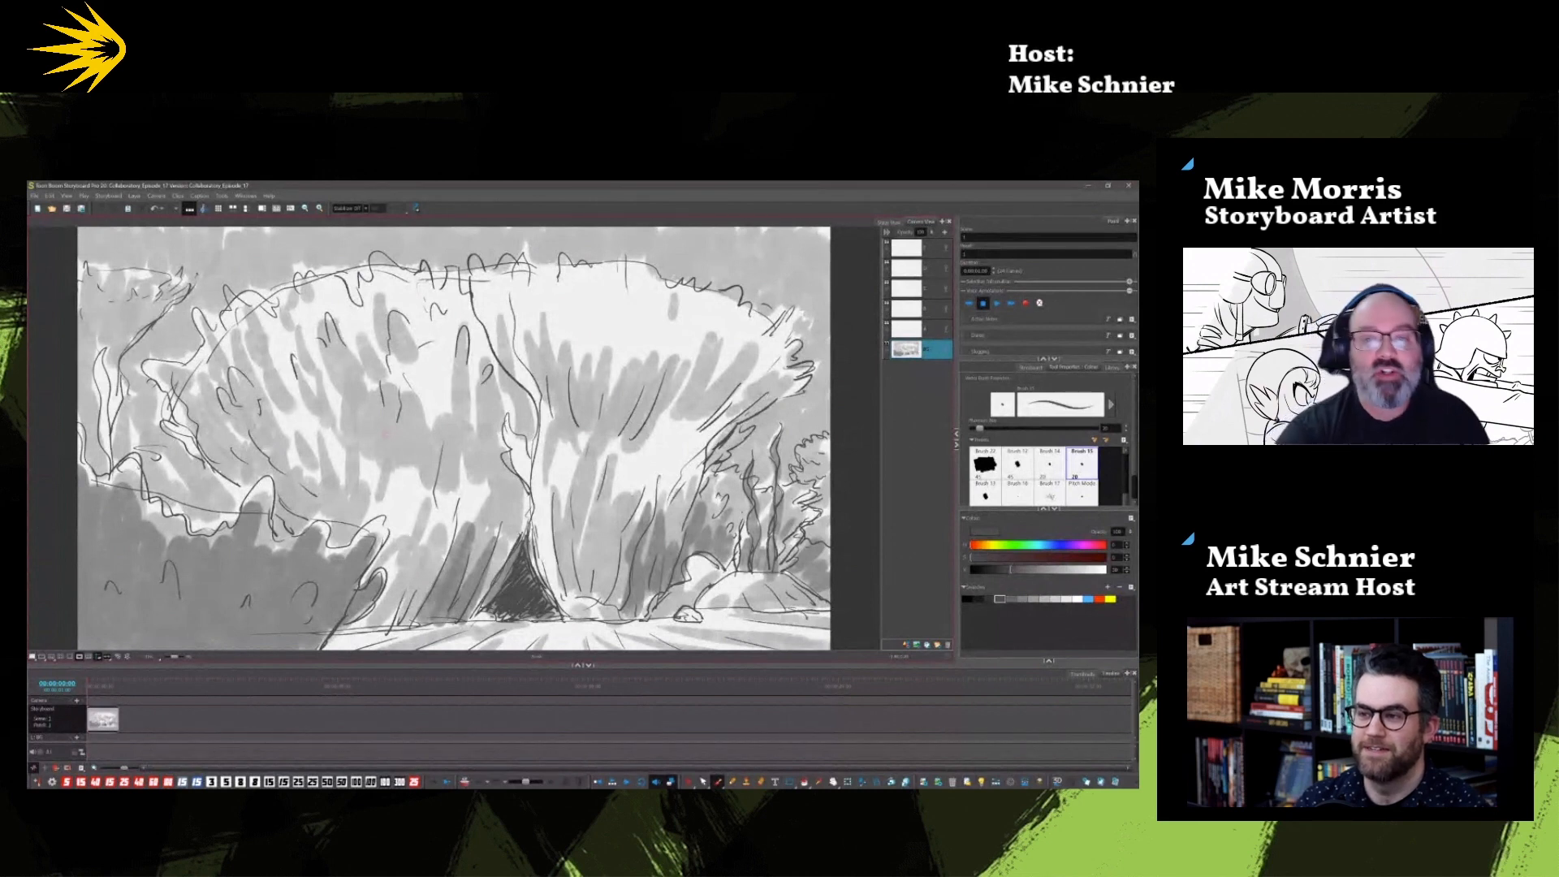
left_click_drag(577, 420, 705, 401)
left_click_drag(633, 408, 703, 387)
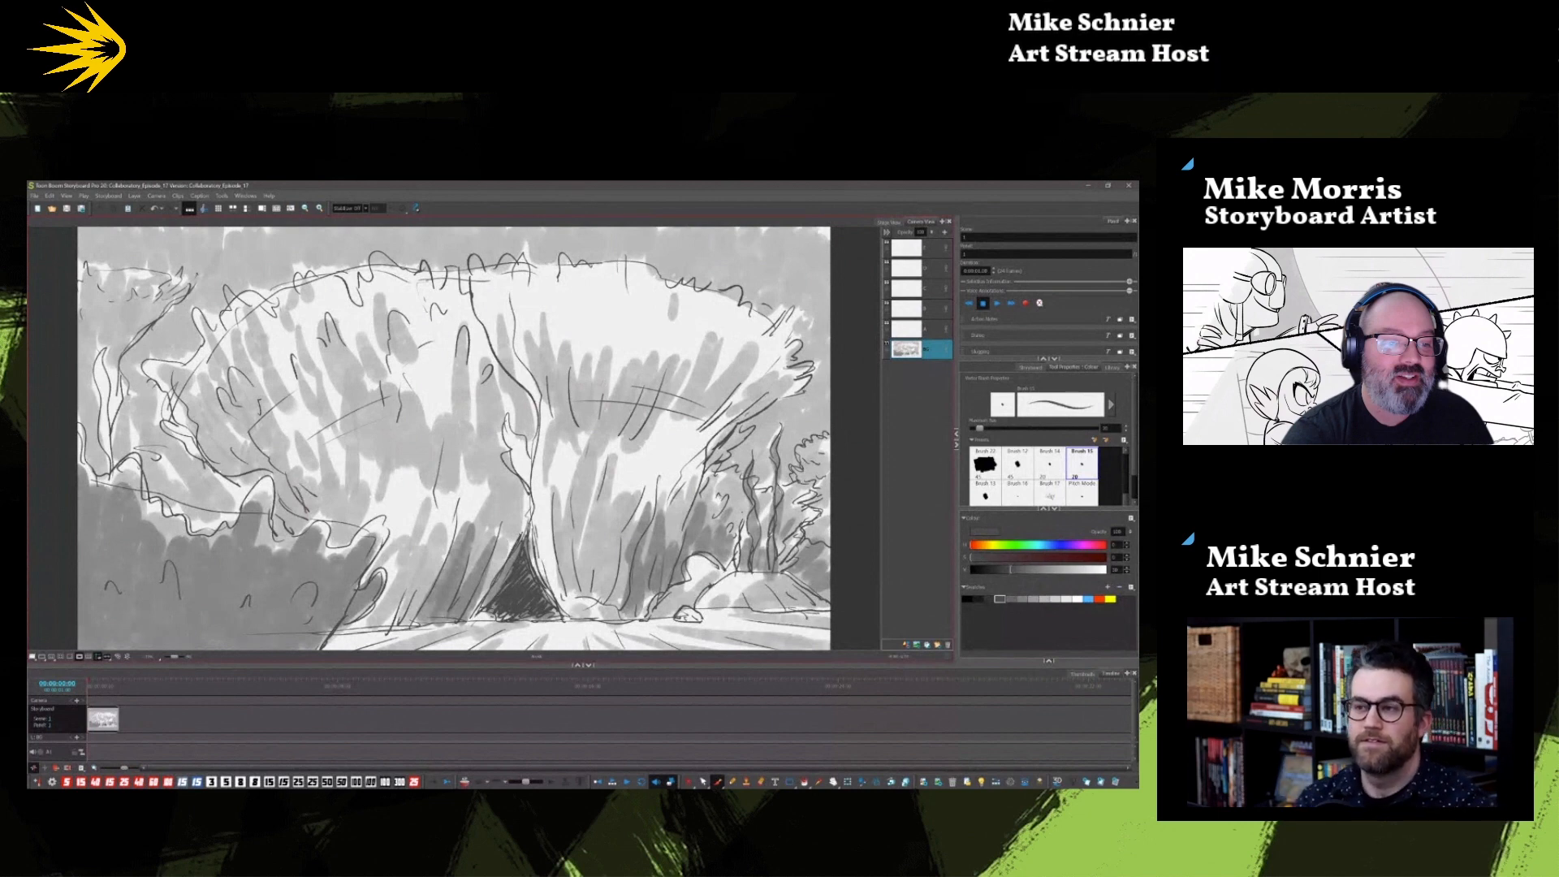
left_click_drag(167, 433, 276, 481)
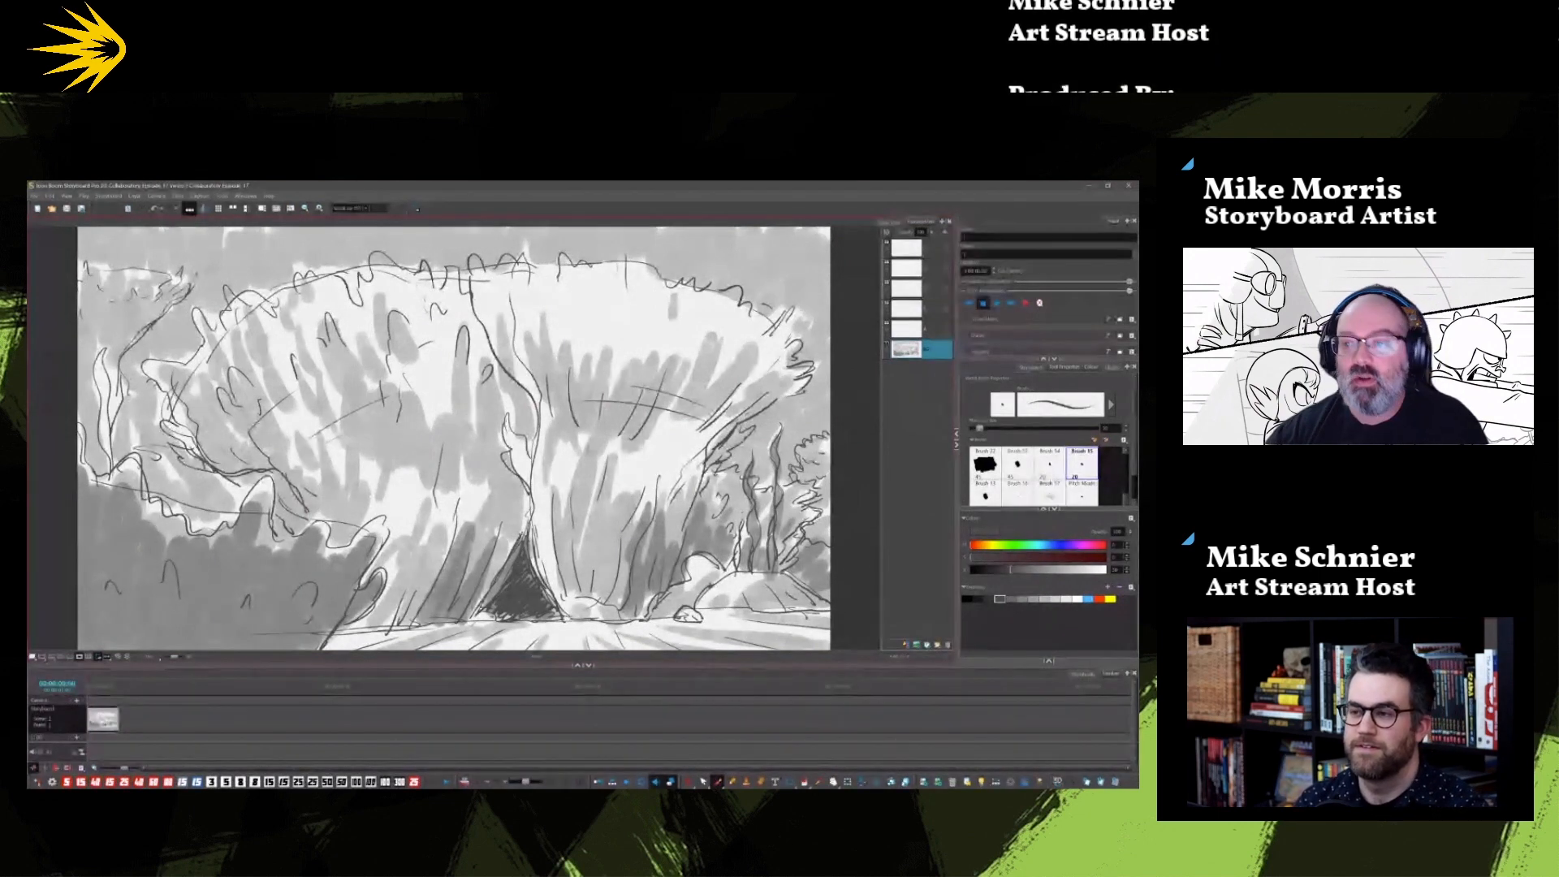
Step: On the layer above the background, draw small black bubbles near the triangular opening and fill them with white behind the outlines
left_click(910, 330)
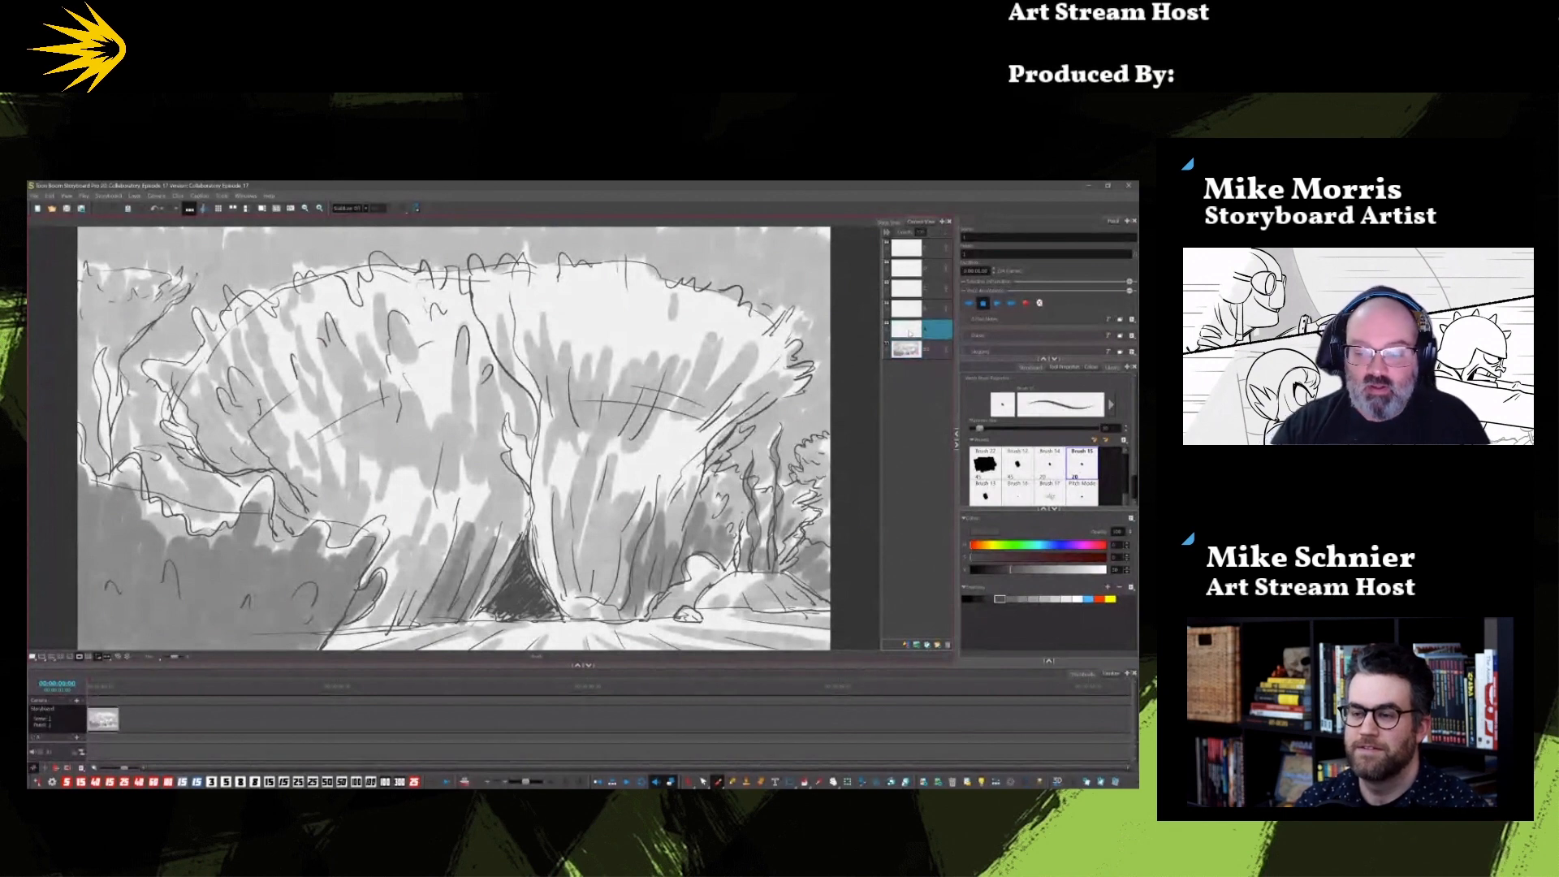
left_click(967, 598)
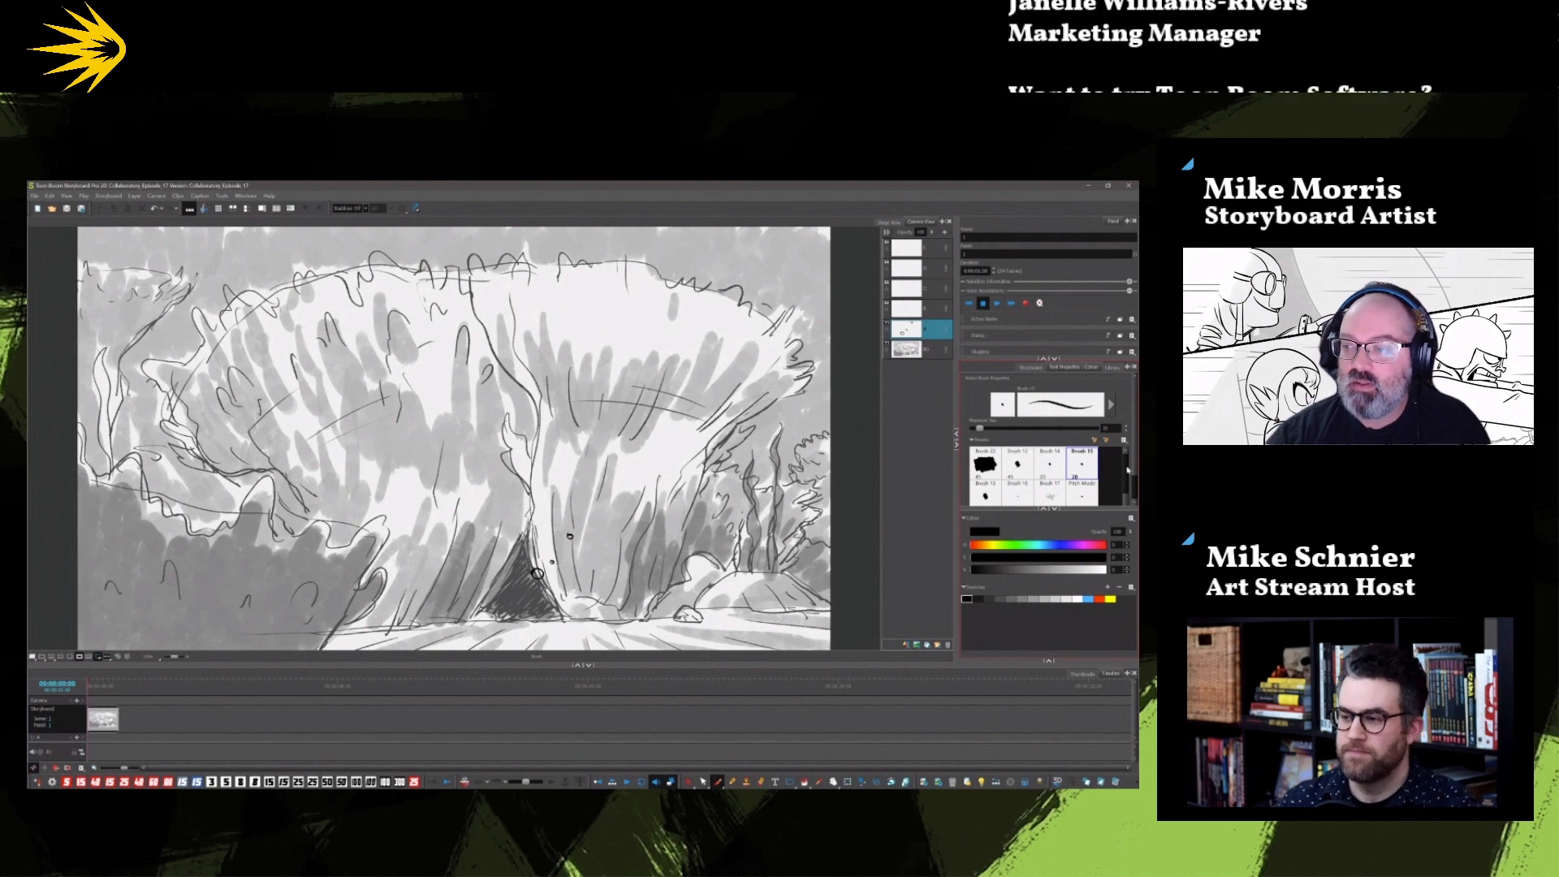
scroll(1127, 469, "down", 2)
left_click(976, 490)
left_click(991, 490)
left_click(985, 433)
left_click(1078, 598)
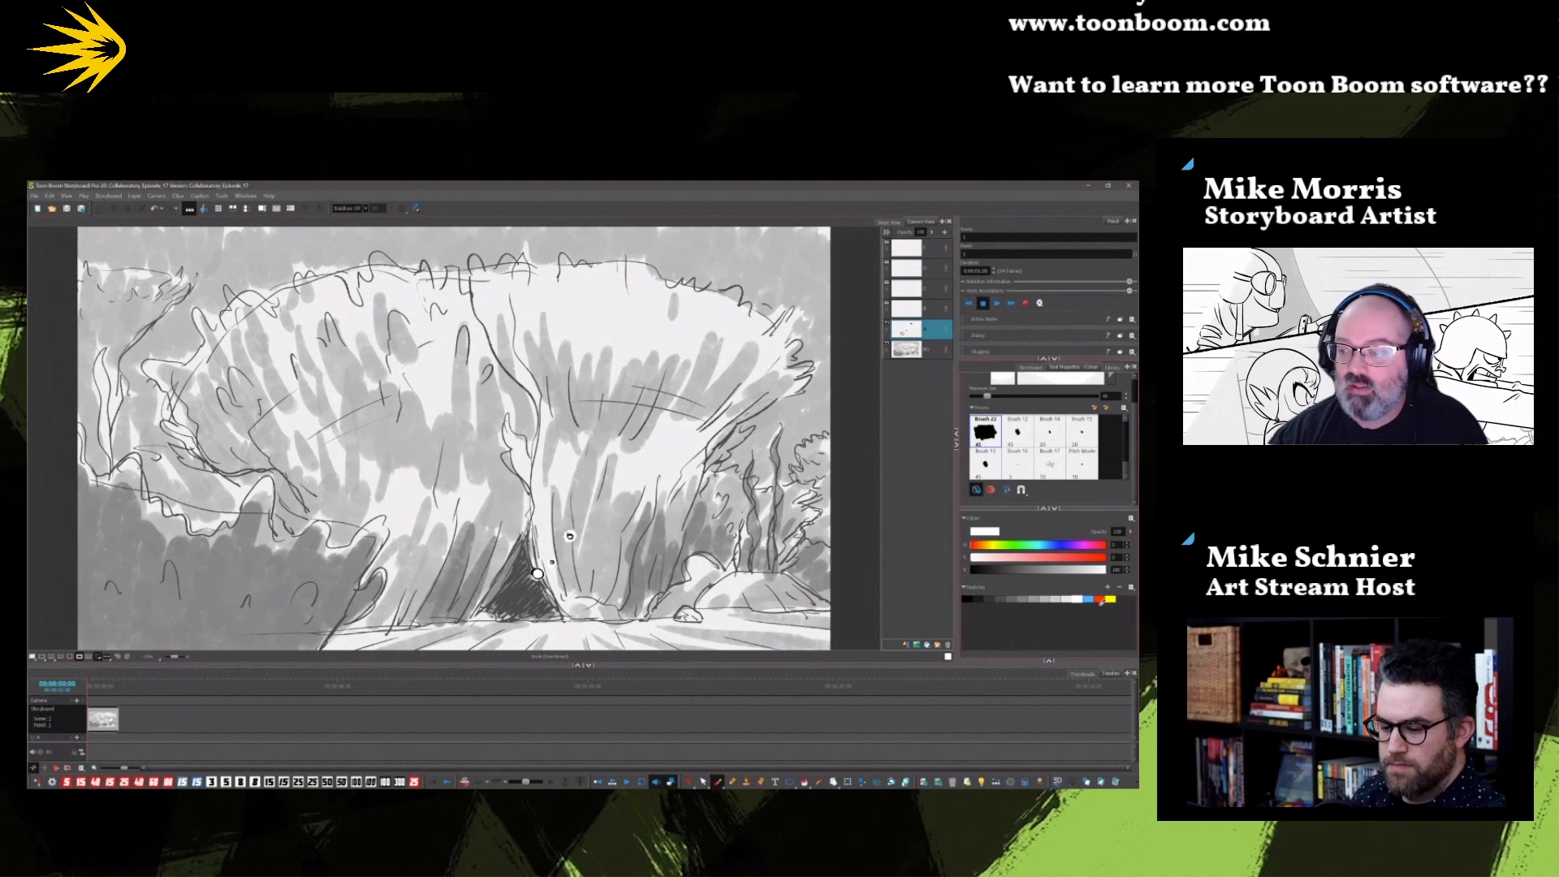
left_click(1085, 439)
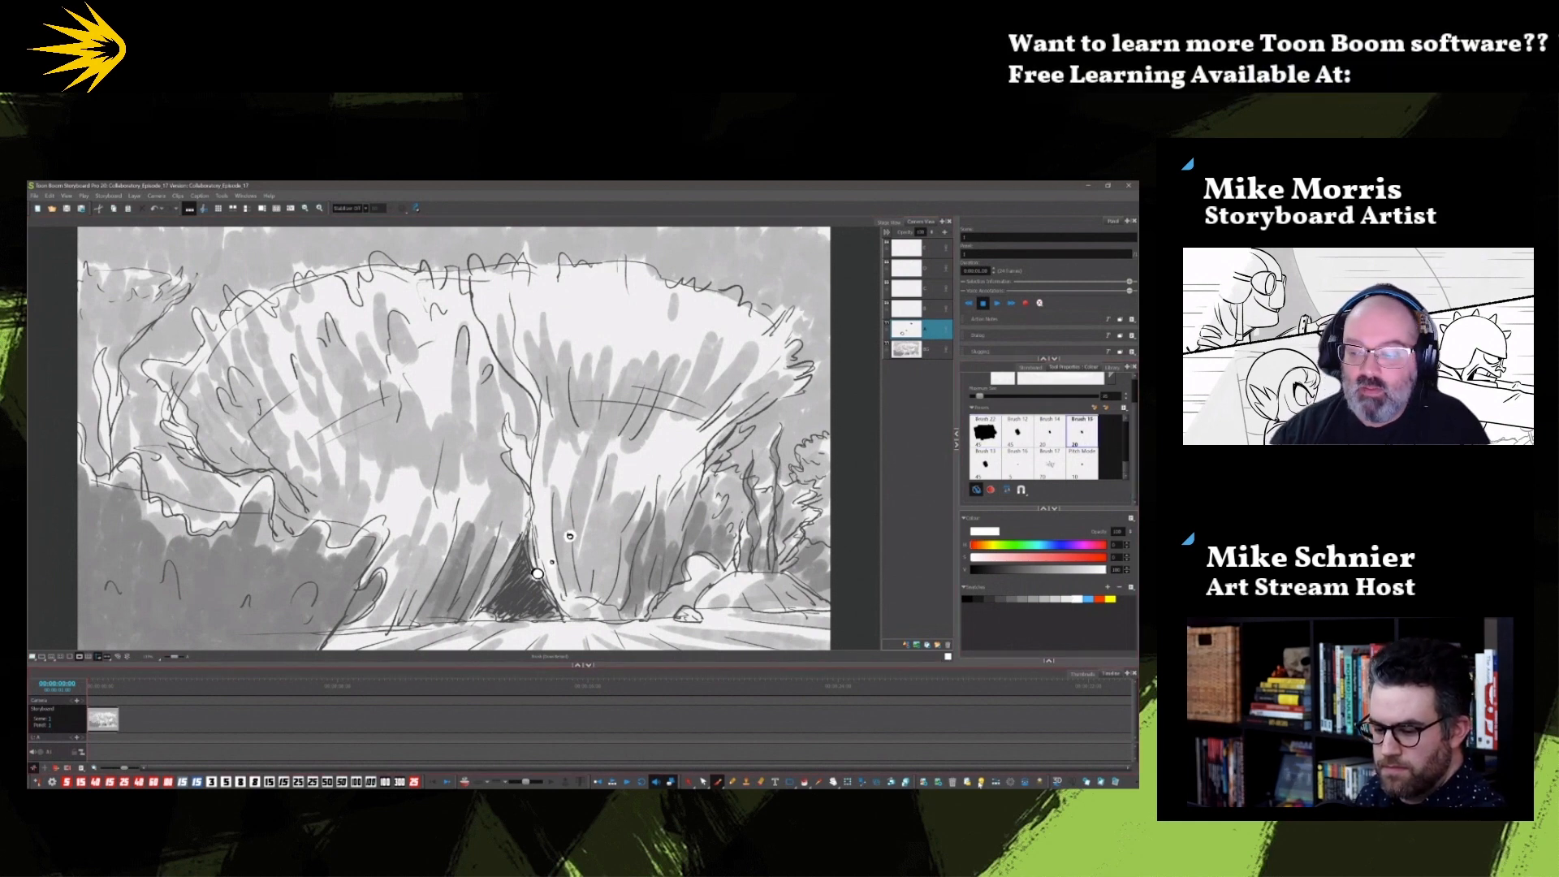
Step: Duplicate the storyboard panel and delete the bubbles from the duplicate
left_click(1118, 784)
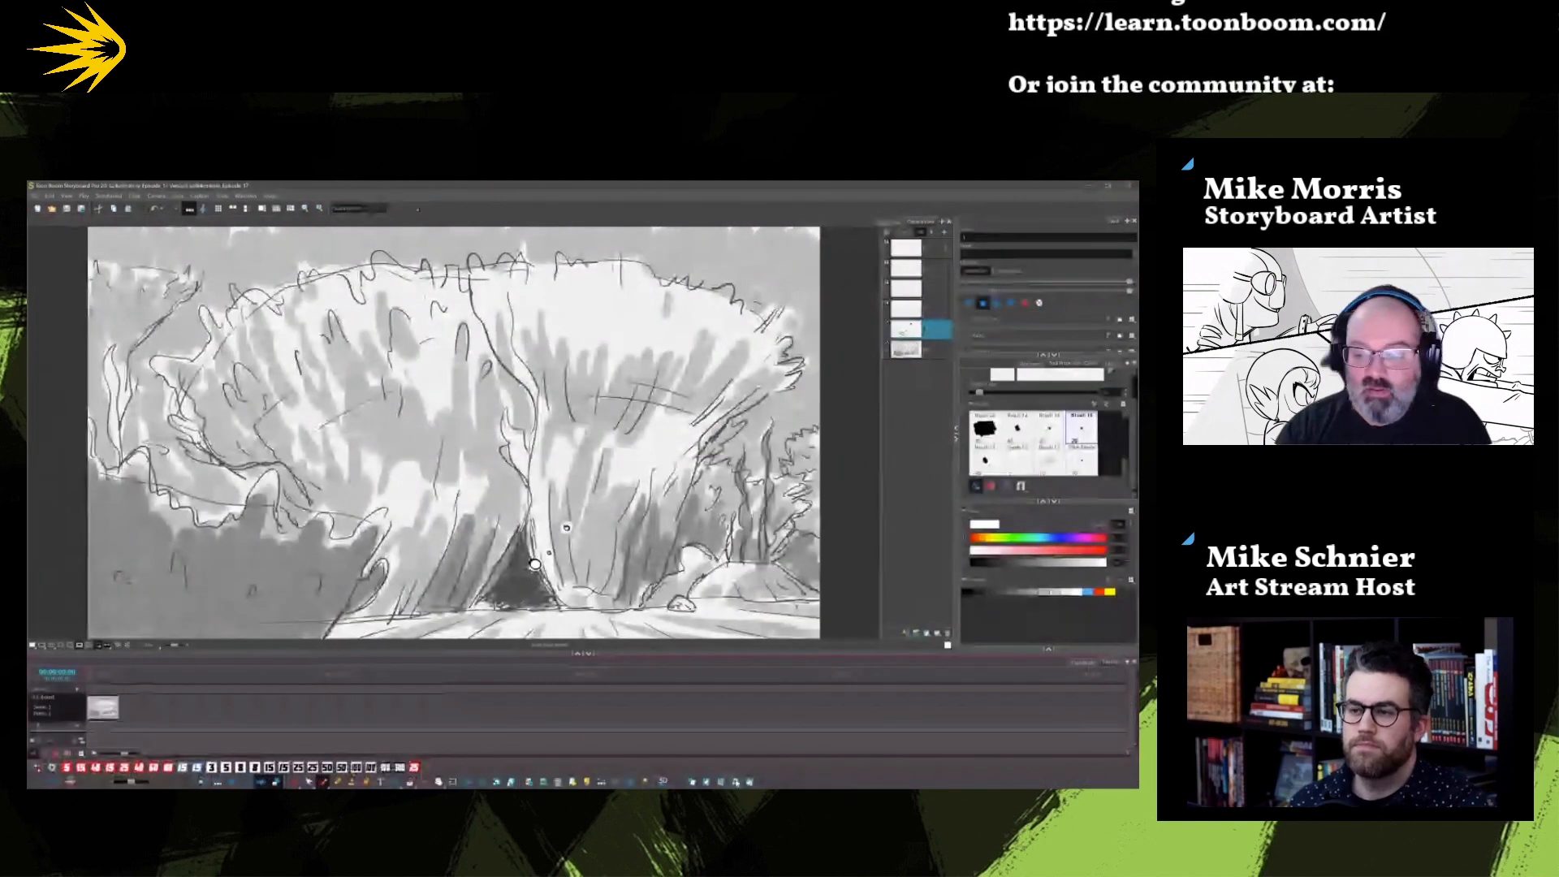
left_click(725, 783)
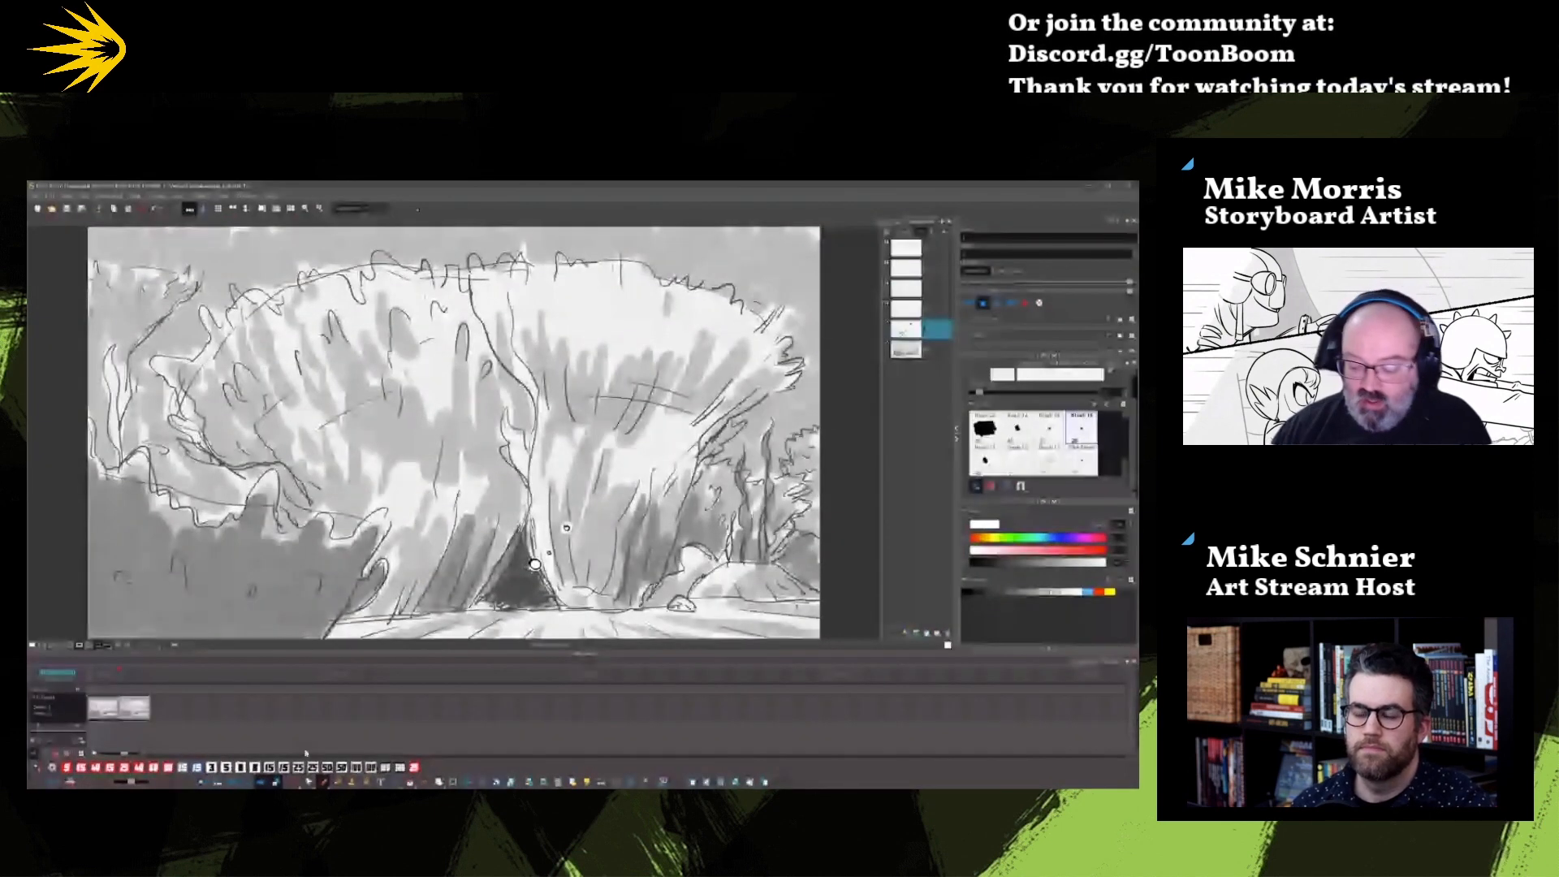
left_click(295, 784)
key("Delete")
left_click(324, 782)
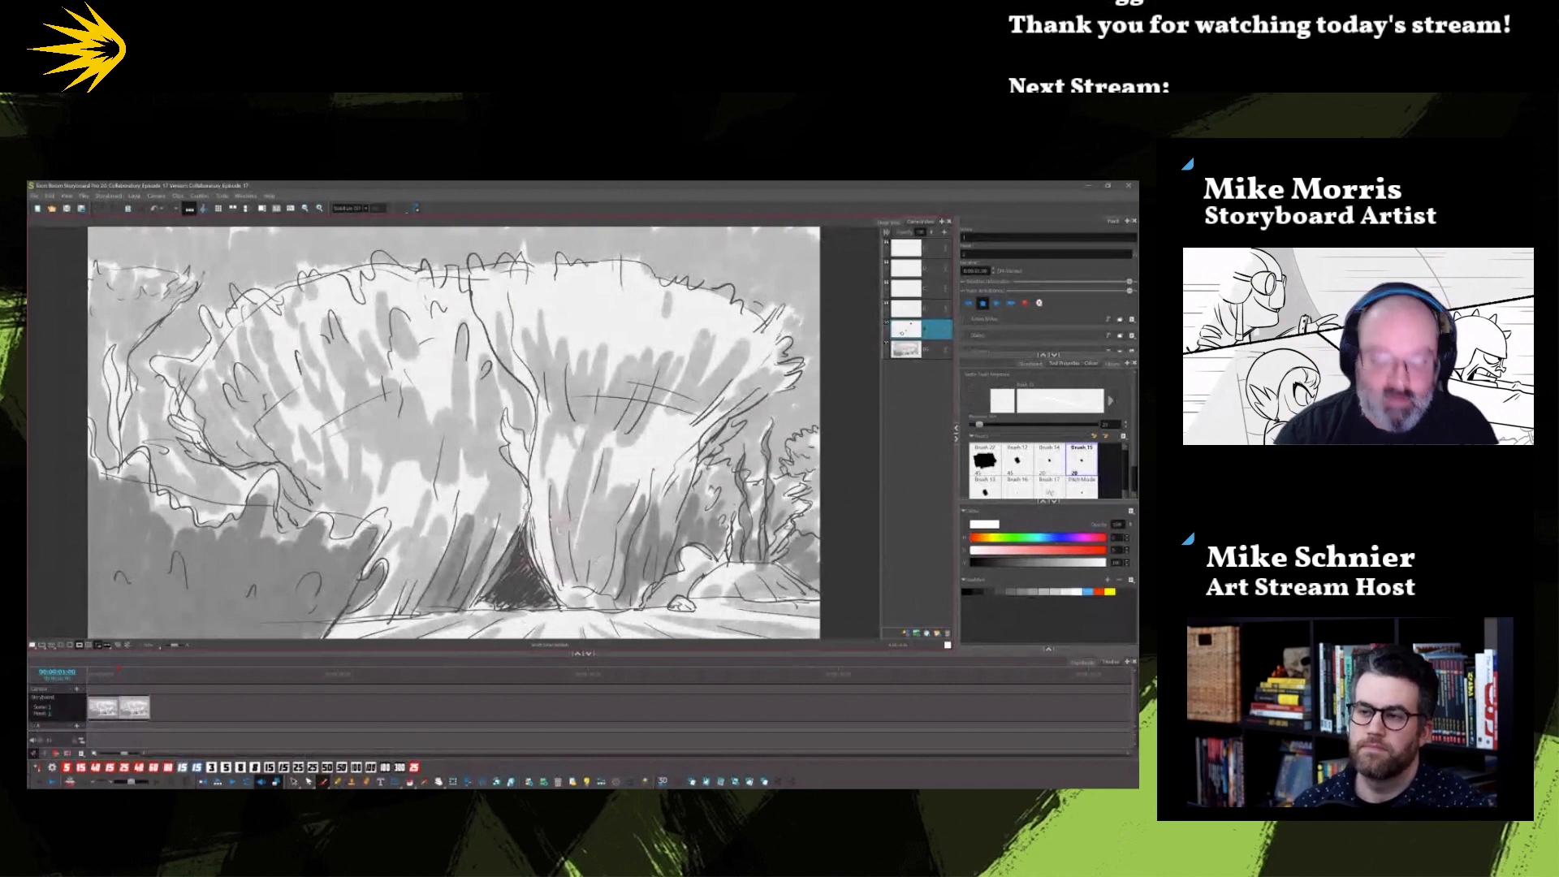
Step: Draw a trail of black bubble outlines in varied sizes rising from the triangular opening up the form's right half
left_click(967, 592)
left_click_drag(566, 532, 564, 498)
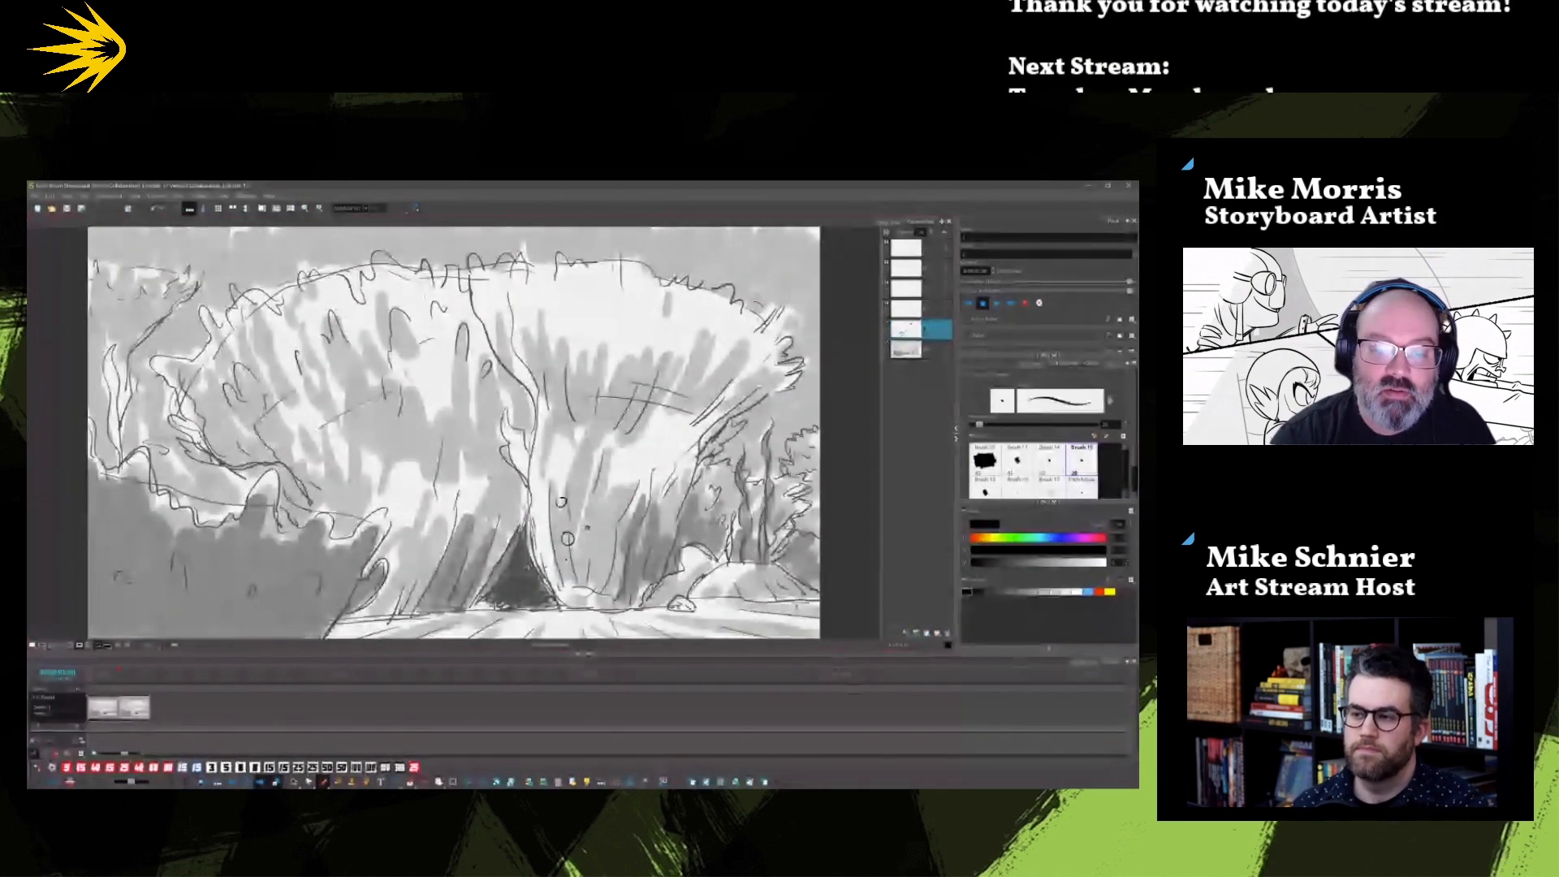
left_click_drag(582, 439, 584, 442)
left_click_drag(547, 532, 549, 533)
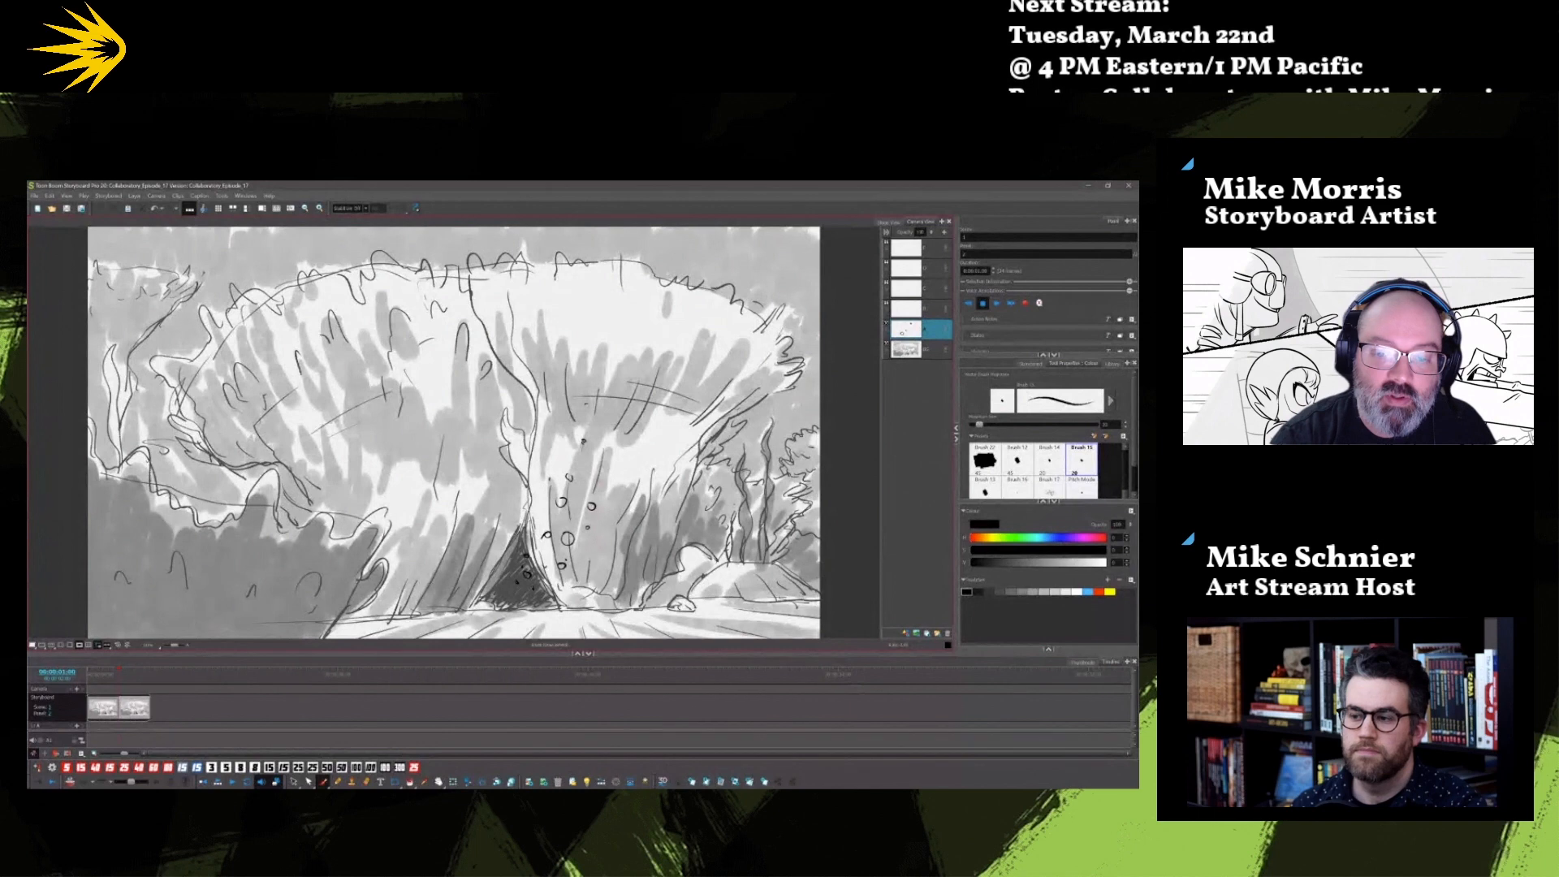
mouse_move(601, 447)
left_mouse_down()
mouse_move(613, 471)
mouse_move(611, 448)
left_mouse_up()
left_click_drag(545, 547, 551, 554)
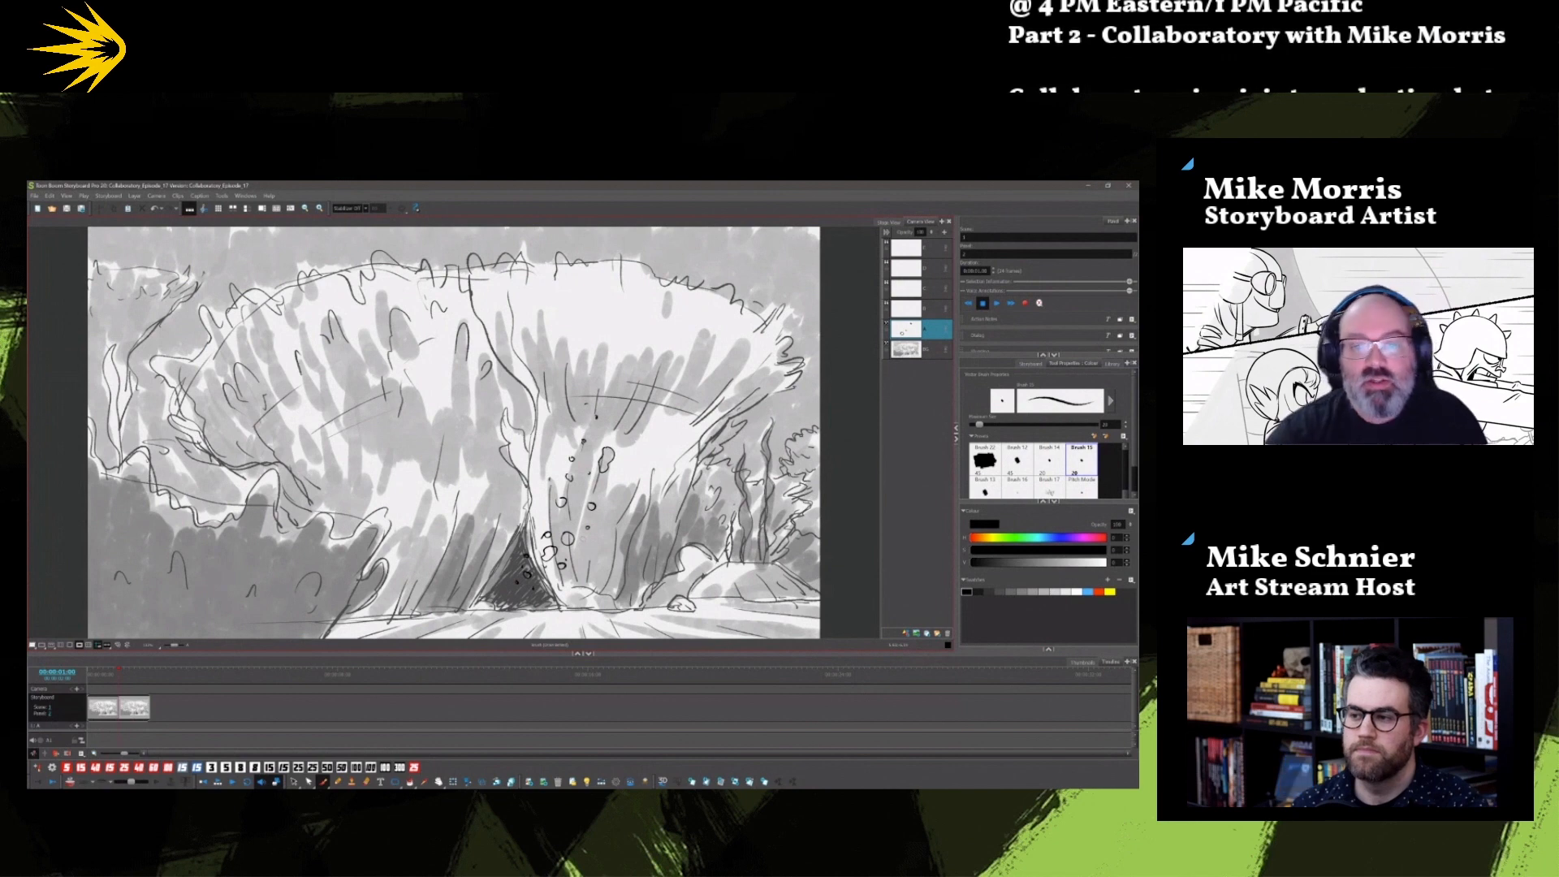
mouse_move(586, 404)
left_mouse_down()
mouse_move(581, 448)
mouse_move(560, 475)
left_mouse_up()
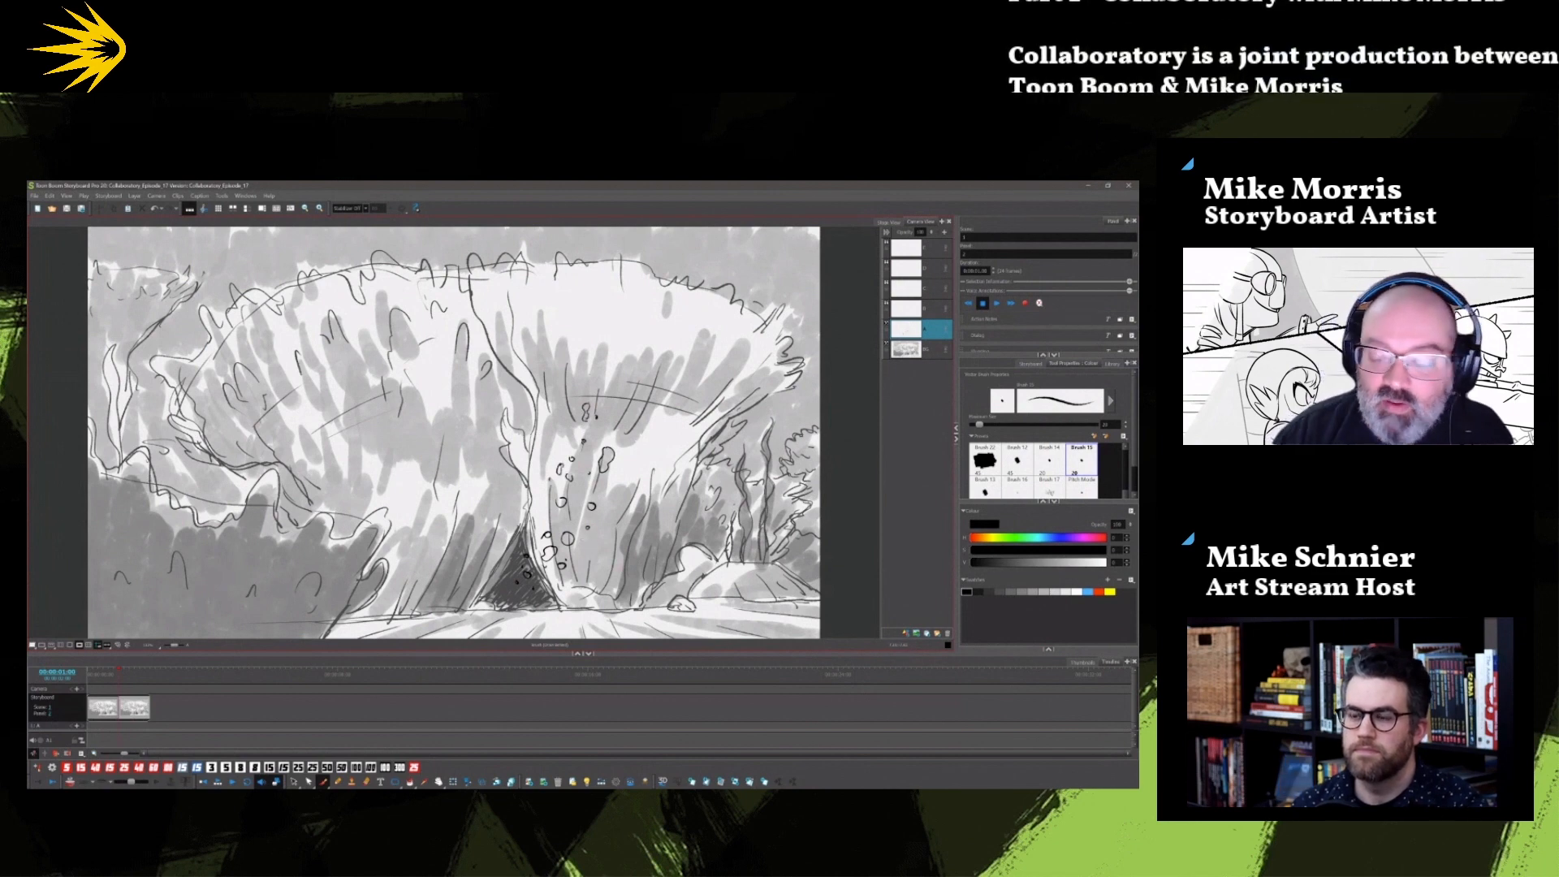
Step: Fill the rising bubbles with white behind their outlines using the broad solid brush
left_click(985, 461)
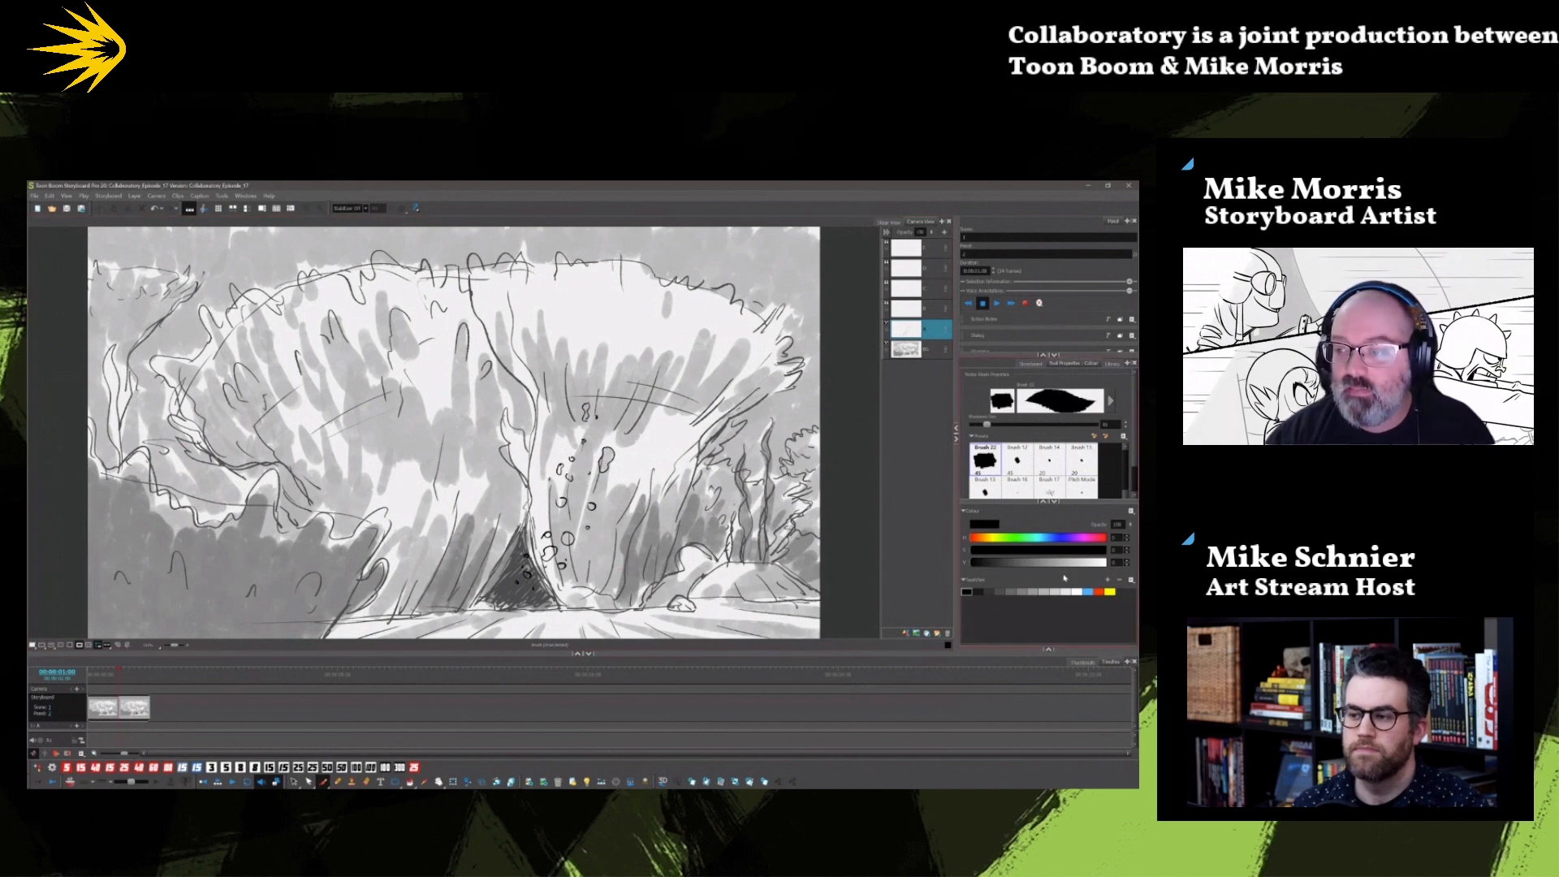
left_click(1077, 591)
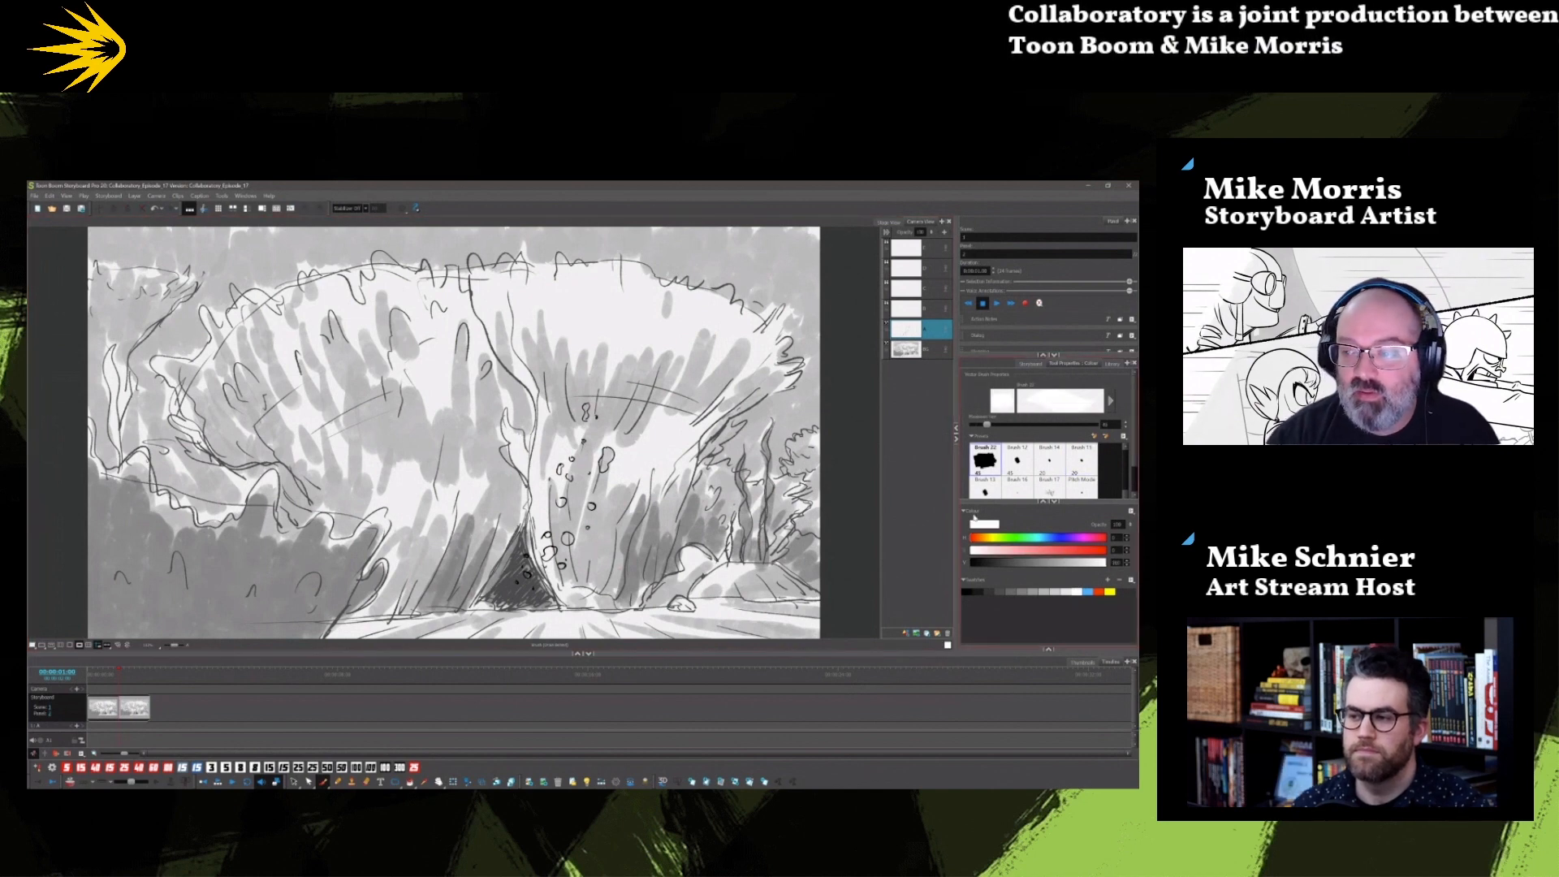
scroll(1134, 483, "down", 2)
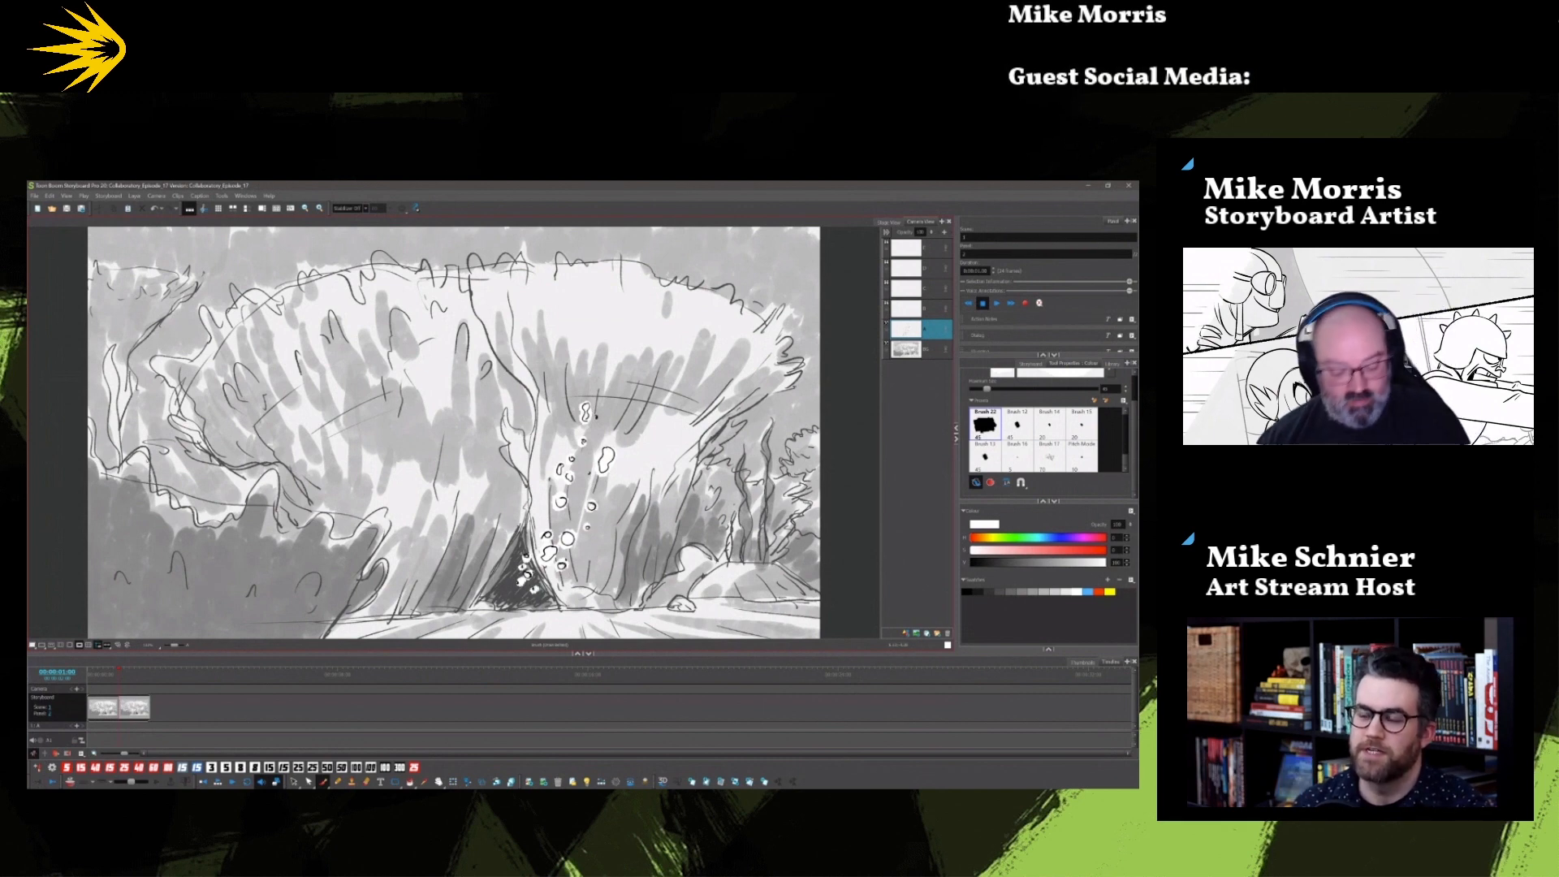
Step: Choose the fine brush in black, then duplicate the storyboard panel and delete all the bubbles from the duplicate
key("Left")
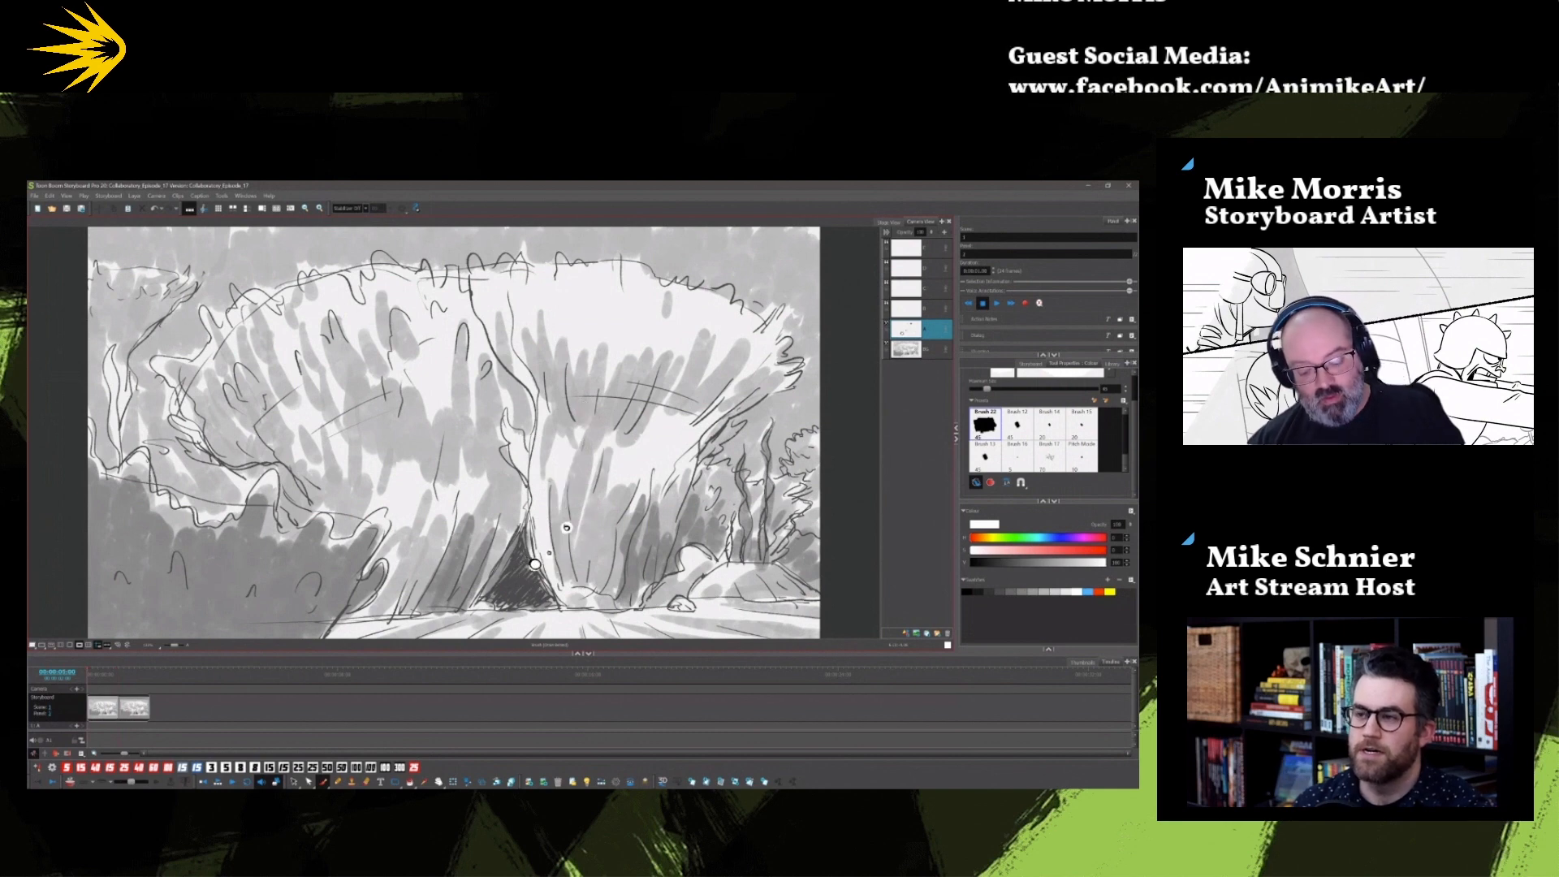
key("Right")
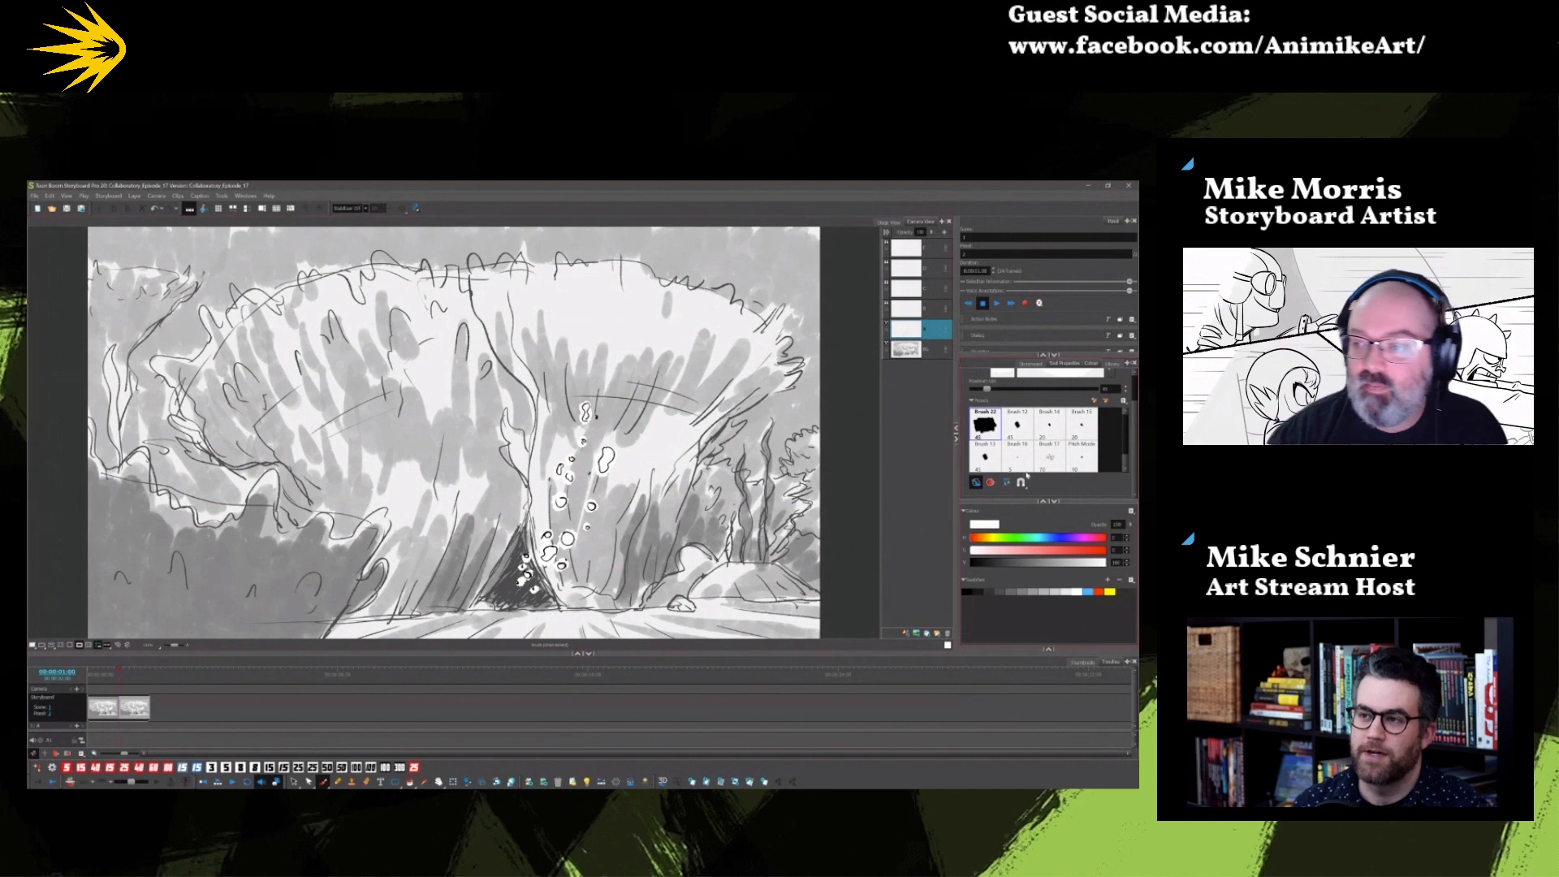
left_click(1084, 426)
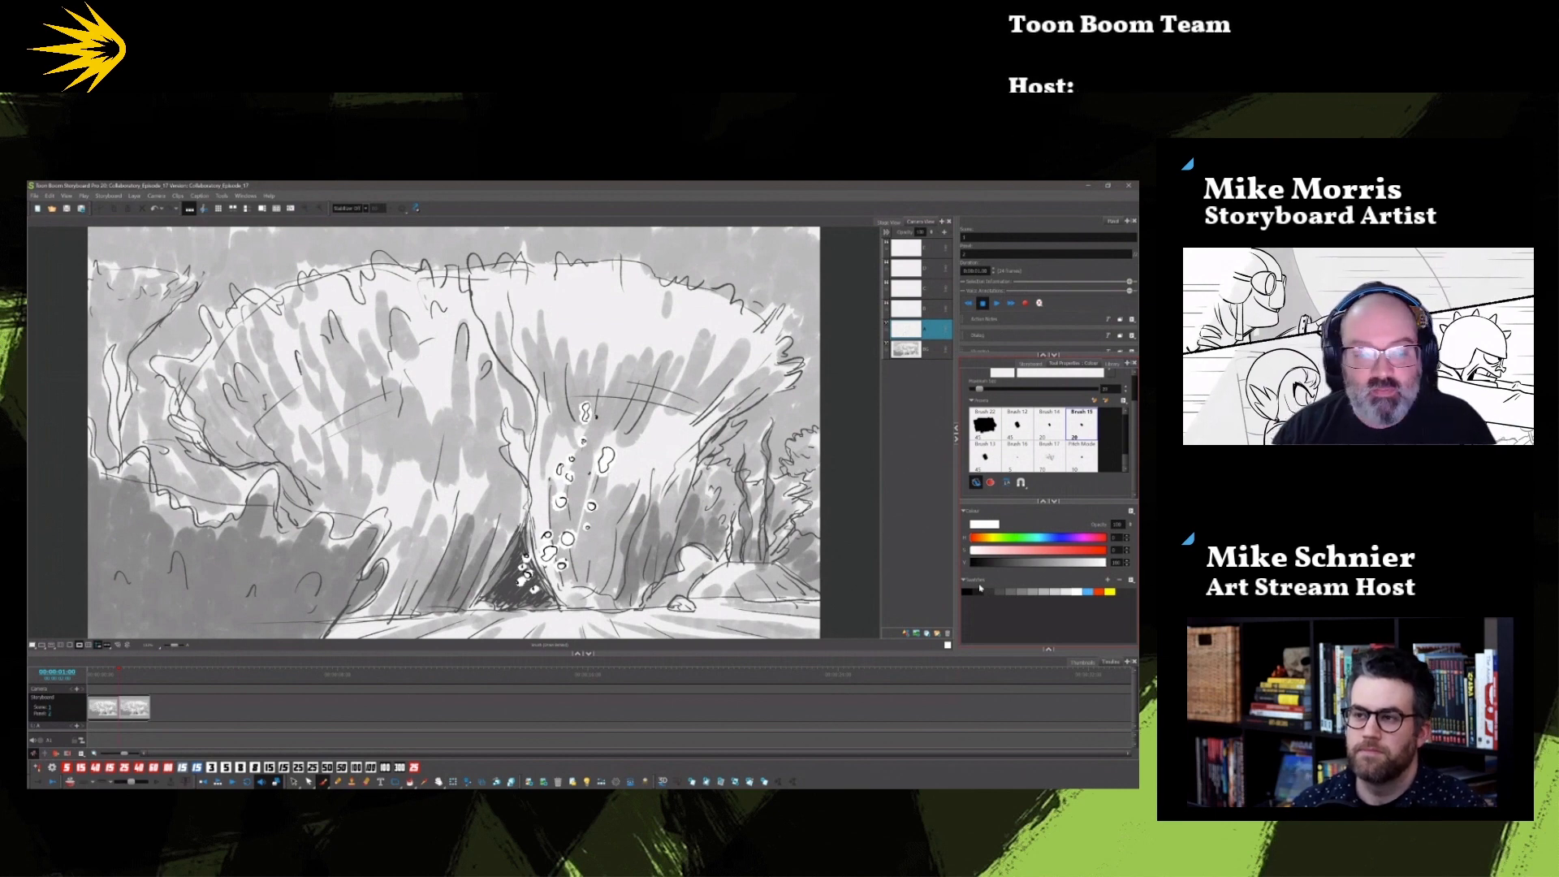
left_click(967, 592)
key("ctrl+d")
key("ctrl+a")
key("Delete")
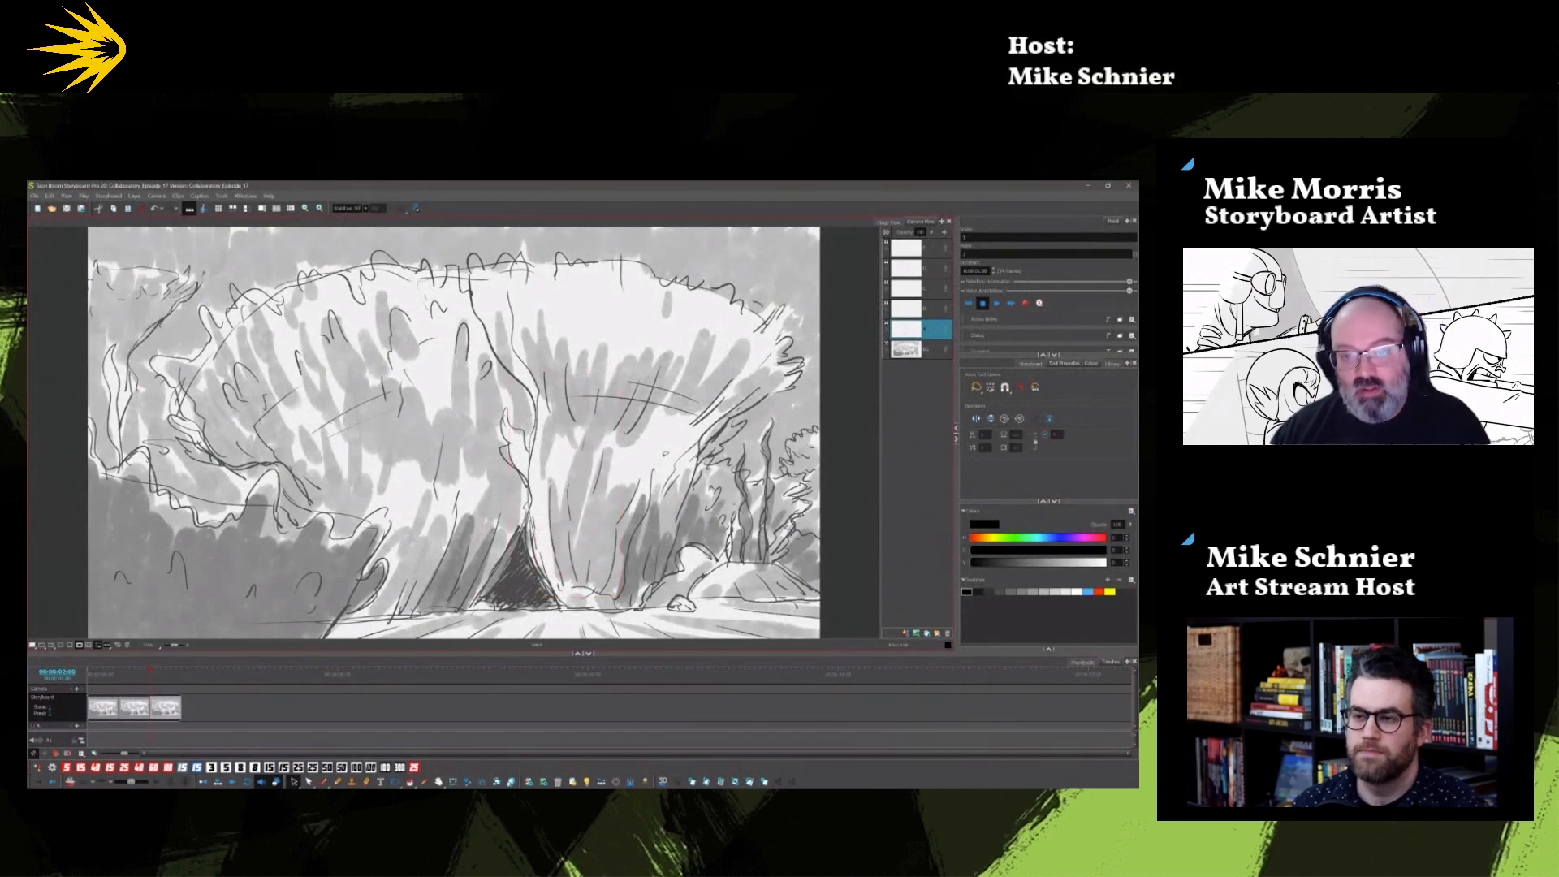
Step: Draw black bubble outlines in varied sizes from the triangular opening to above the form's top edge and compare with the previous panel
key("alt+b")
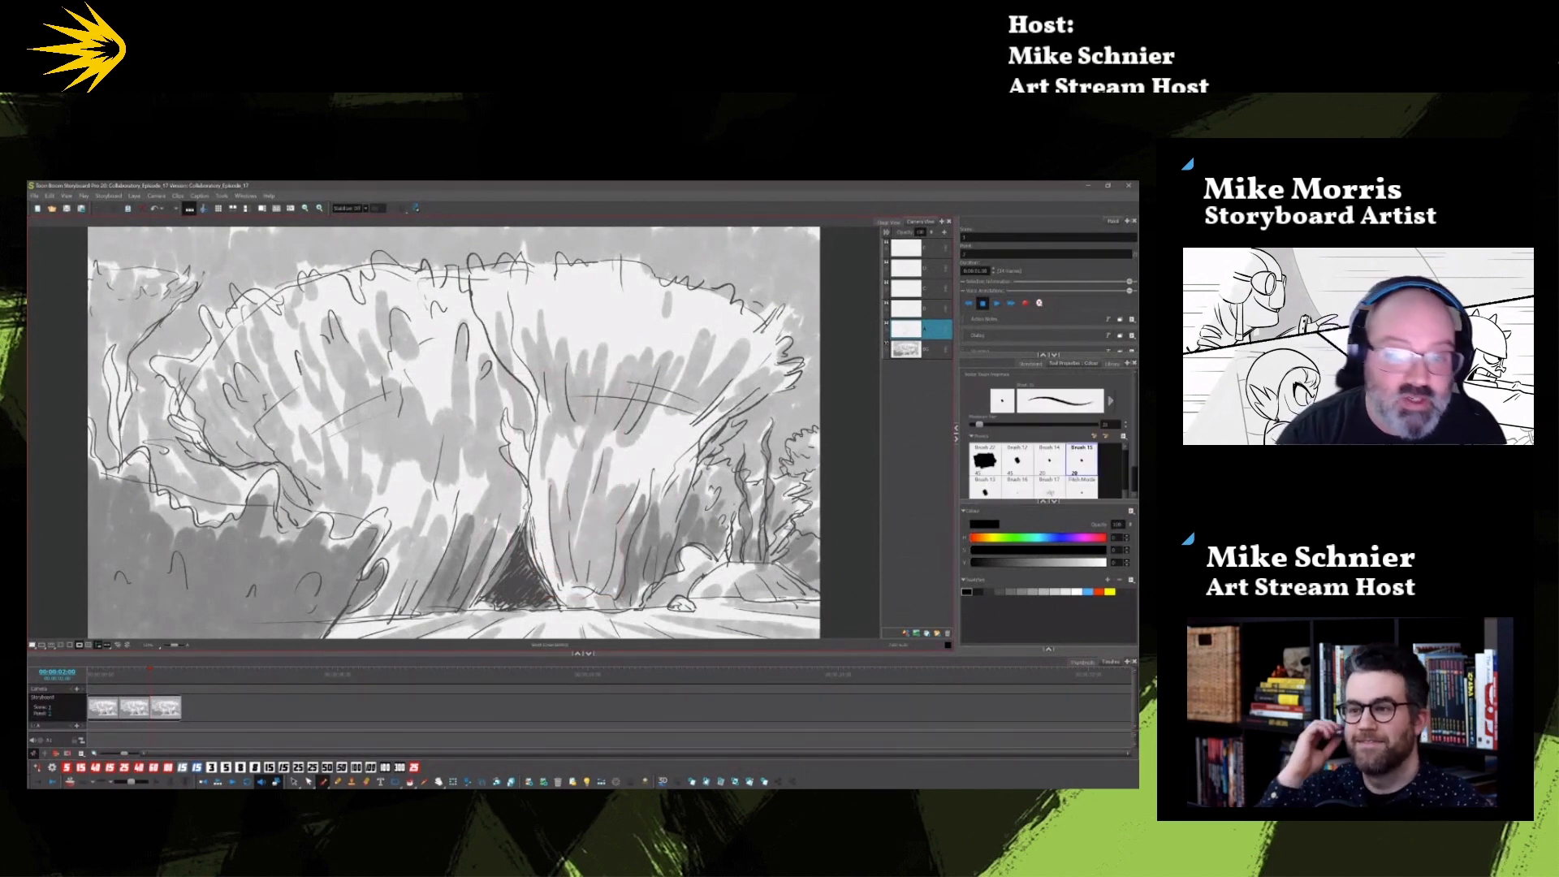
key("ctrl+z")
key("Right")
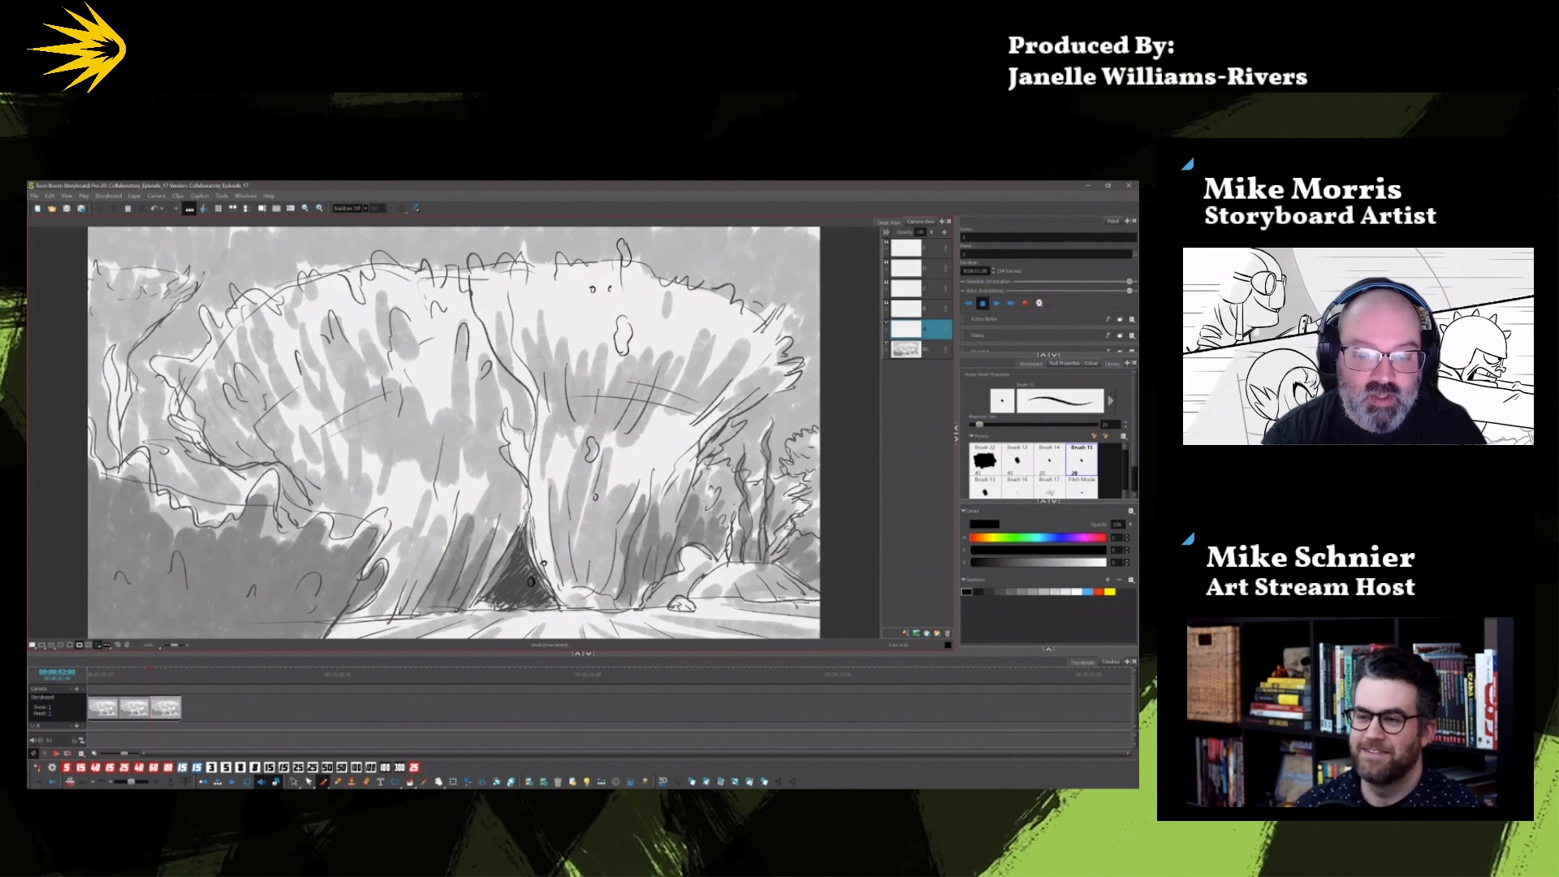
mouse_move(584, 536)
left_mouse_down()
mouse_move(554, 526)
mouse_move(558, 487)
left_mouse_up()
mouse_move(626, 397)
left_mouse_down()
mouse_move(626, 417)
mouse_move(628, 398)
mouse_move(584, 369)
left_mouse_up()
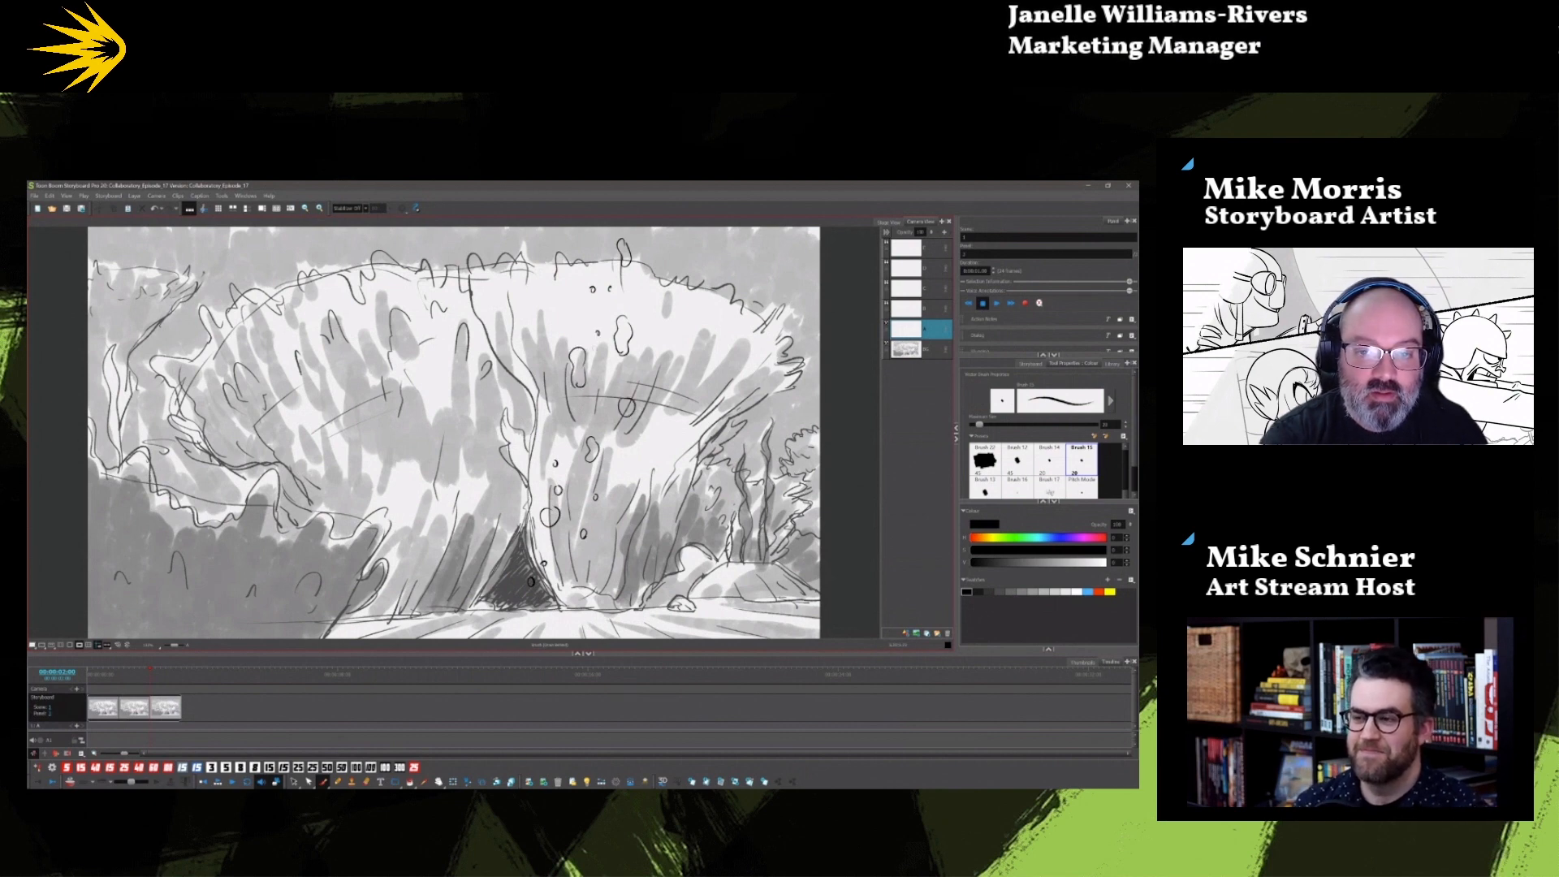
key("ctrl+z")
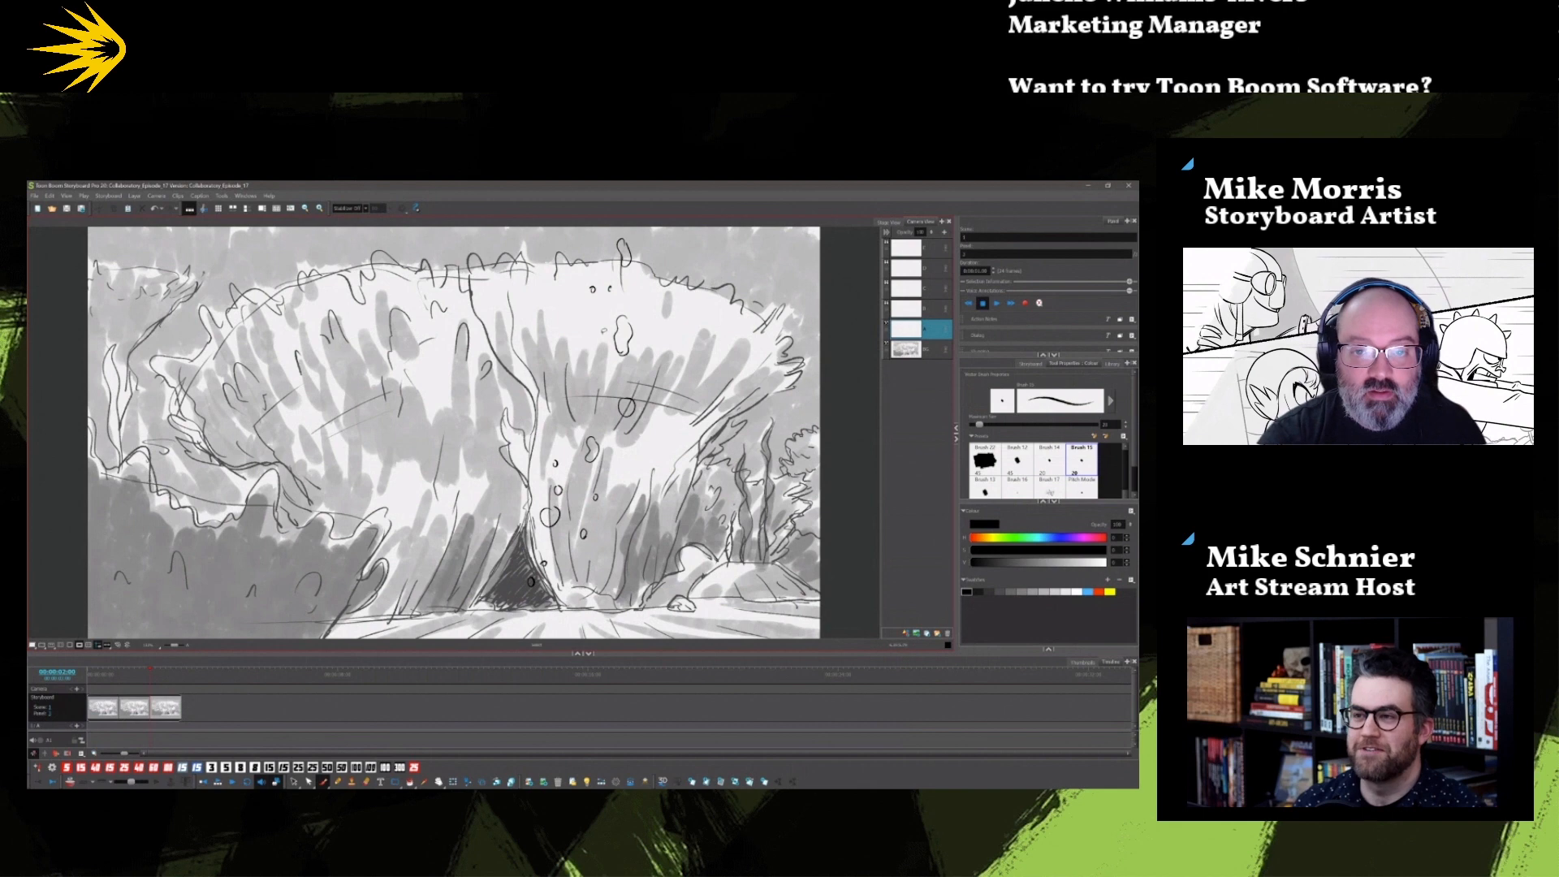
left_click_drag(580, 345, 578, 390)
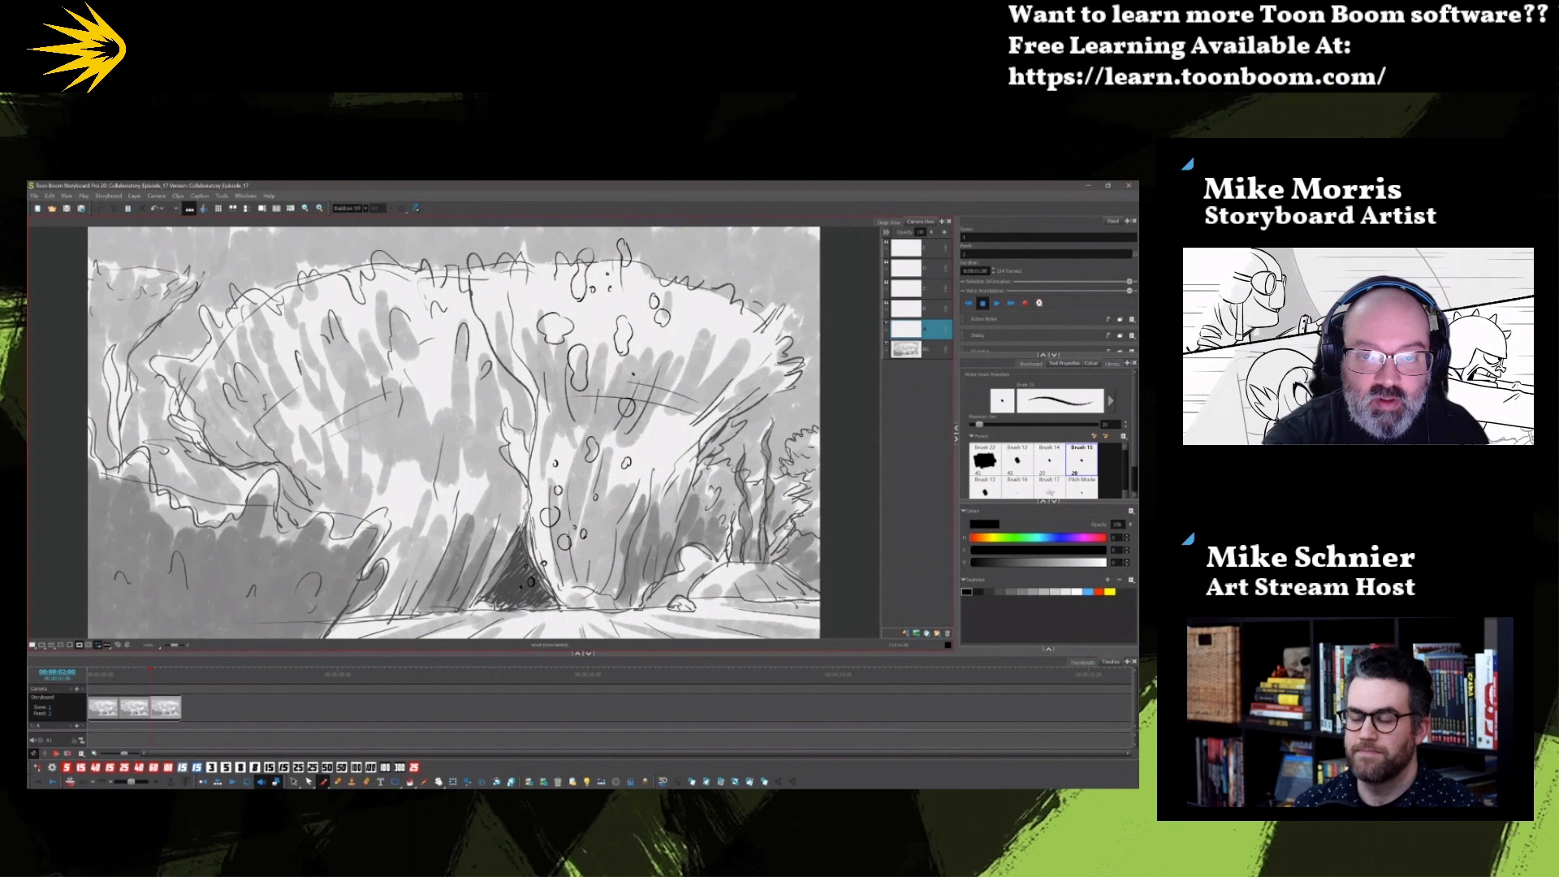
key("Left")
key("Right")
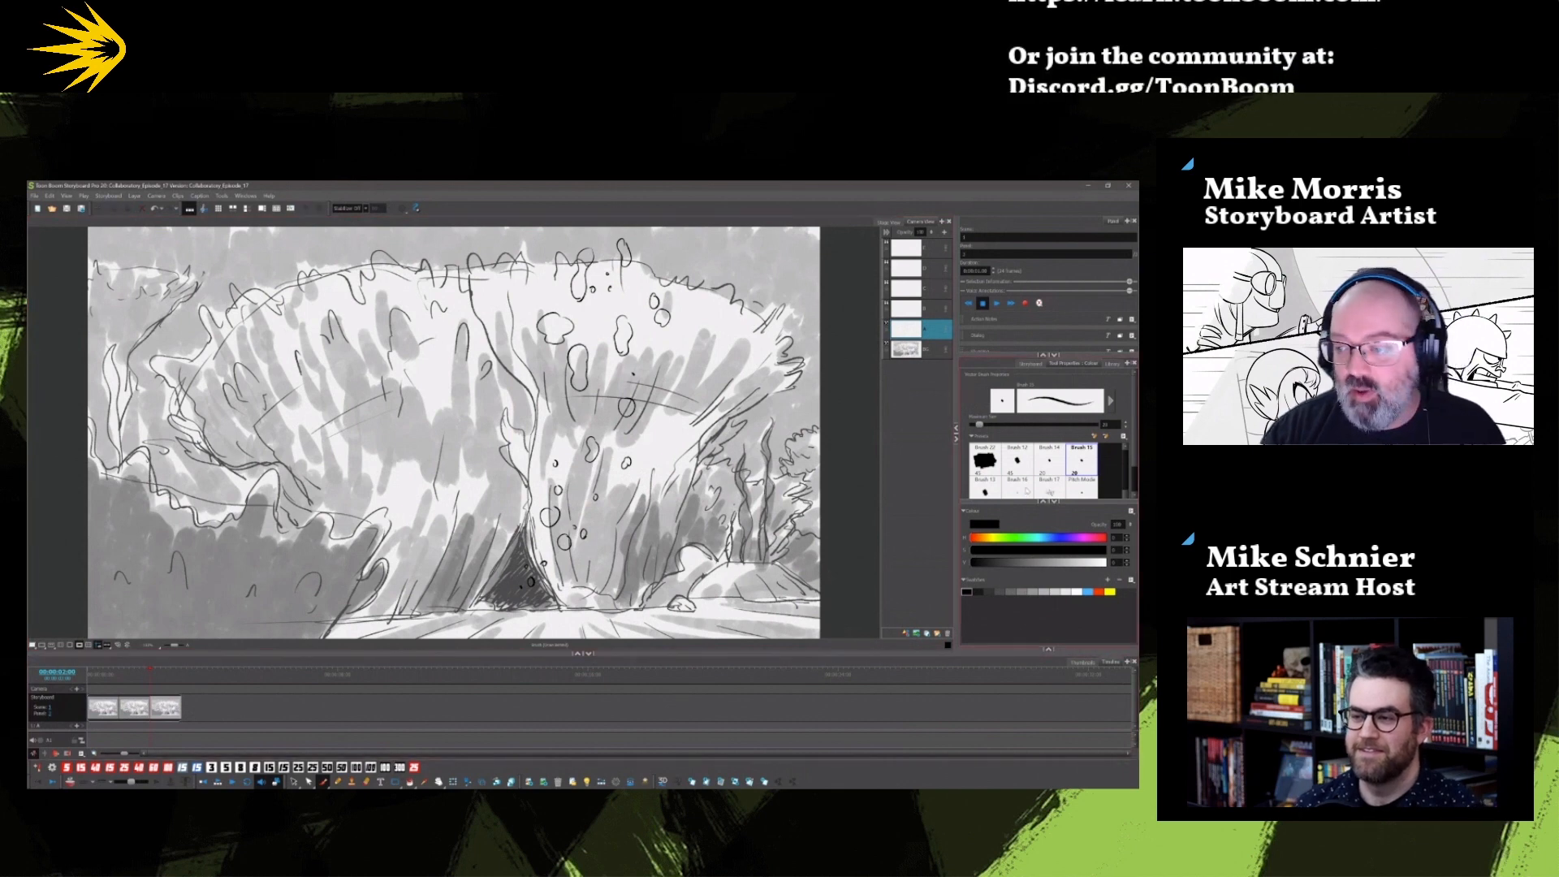
Step: Fill the bubbles in the third panel with white behind their outlines using the broad solid brush
left_click(985, 462)
left_click(1080, 591)
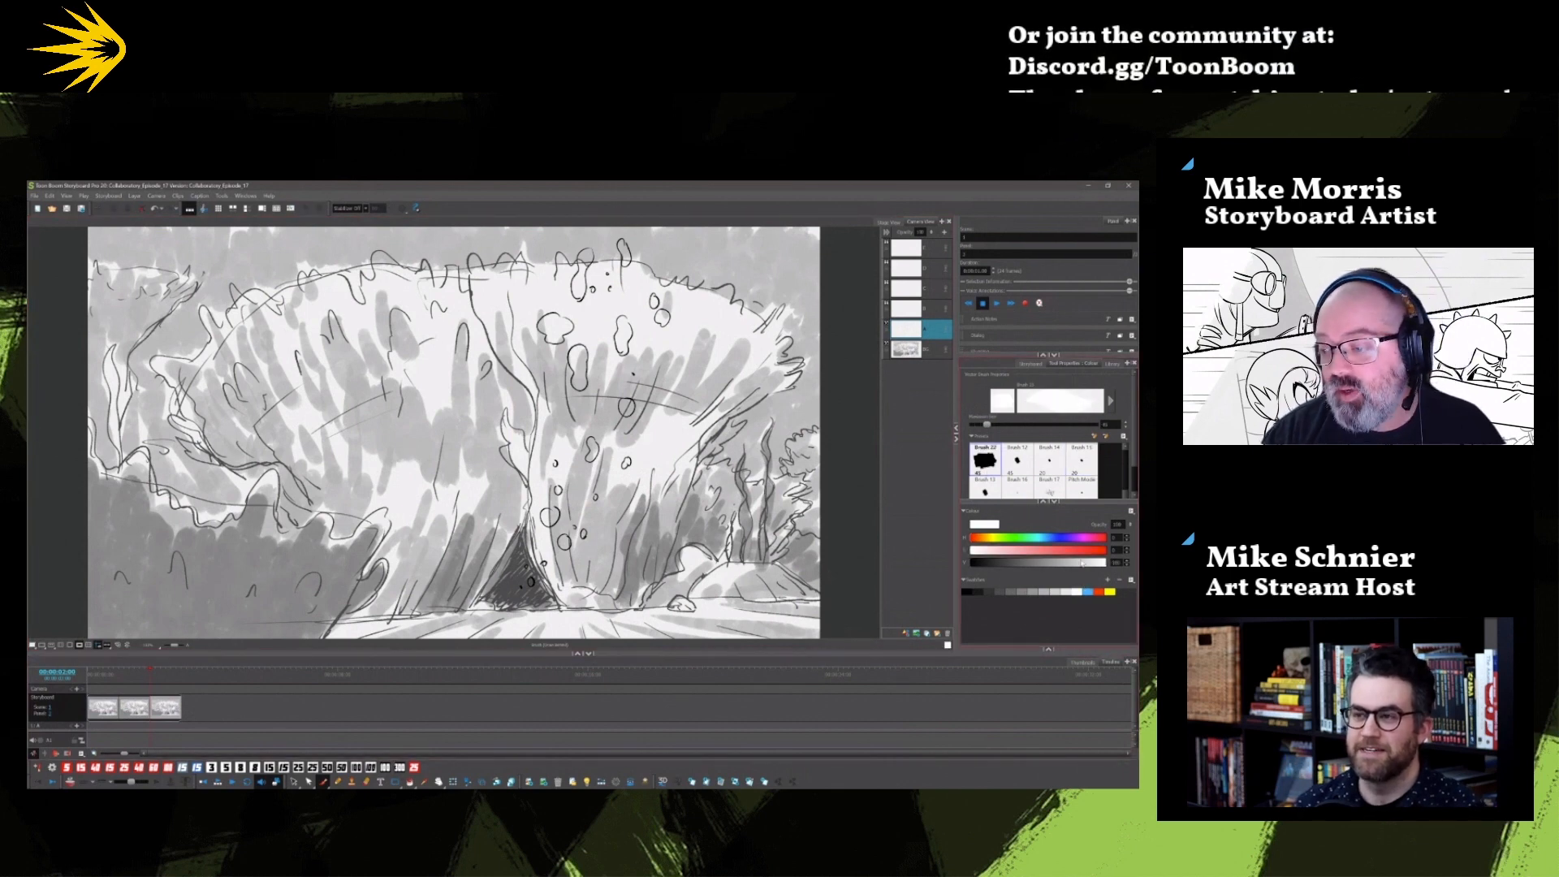
left_click_drag(1134, 466, 1134, 490)
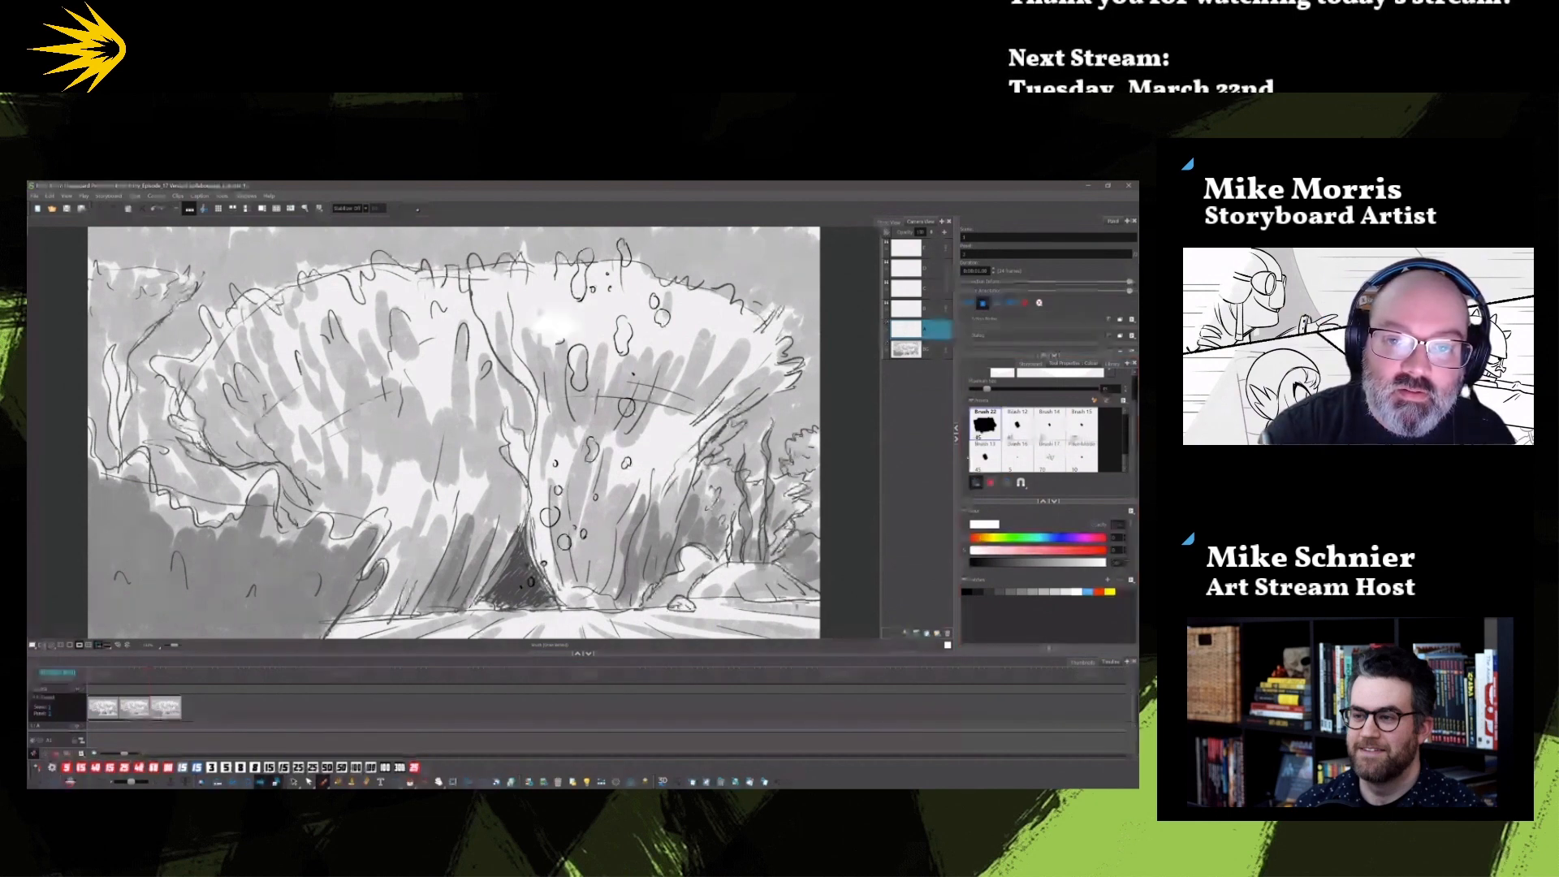
left_click_drag(586, 254, 581, 266)
left_click(662, 317)
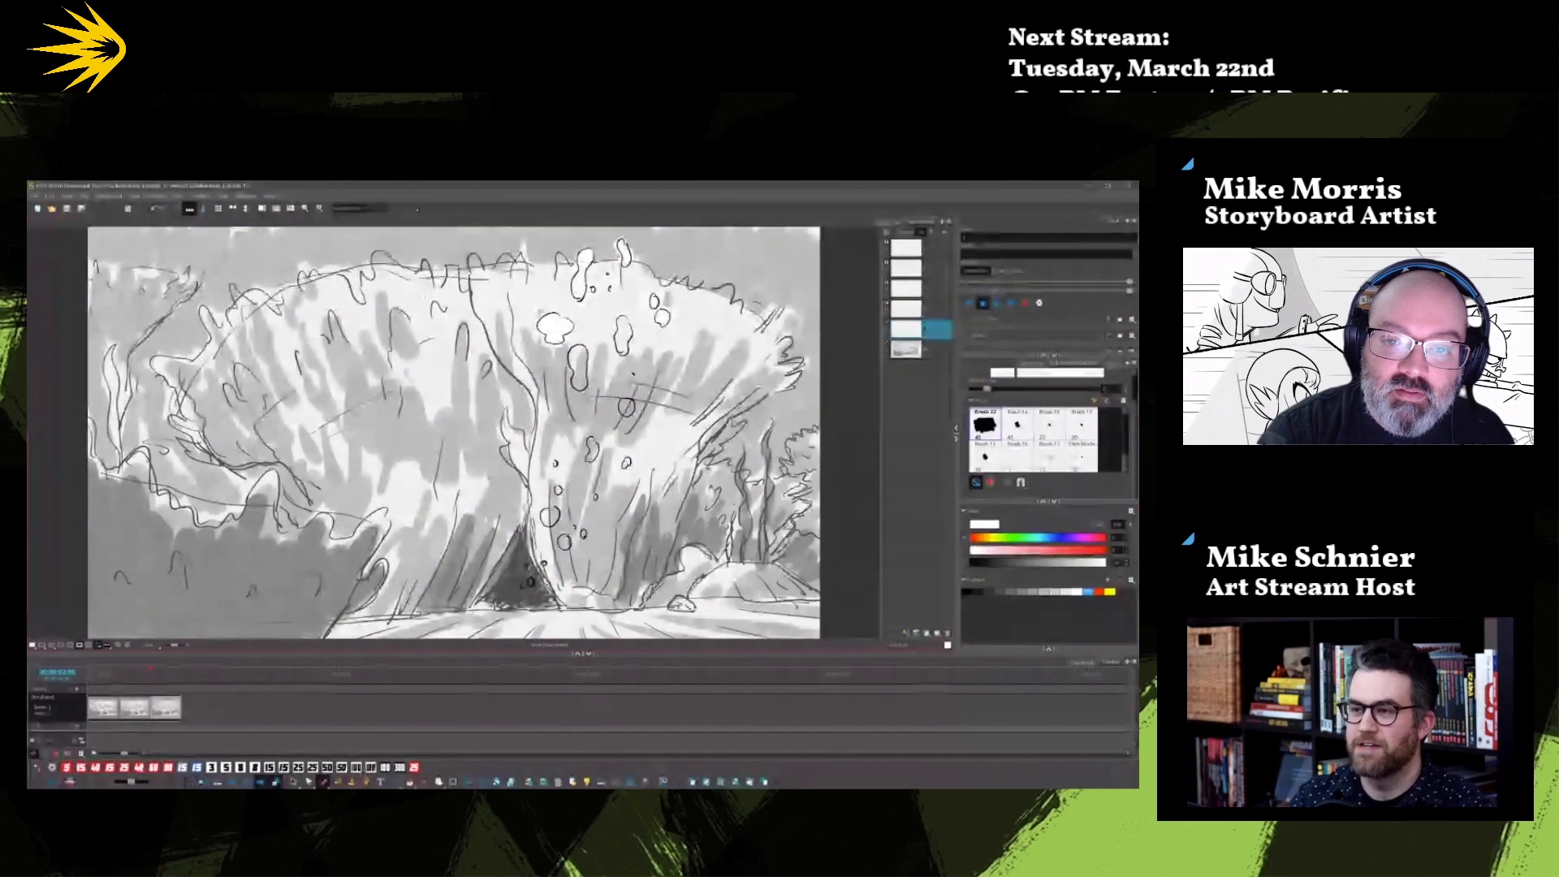
left_click_drag(624, 327, 580, 381)
left_click(626, 406)
left_click_drag(592, 441, 590, 457)
left_click(551, 516)
left_click(565, 542)
left_click(528, 569)
left_click(532, 581)
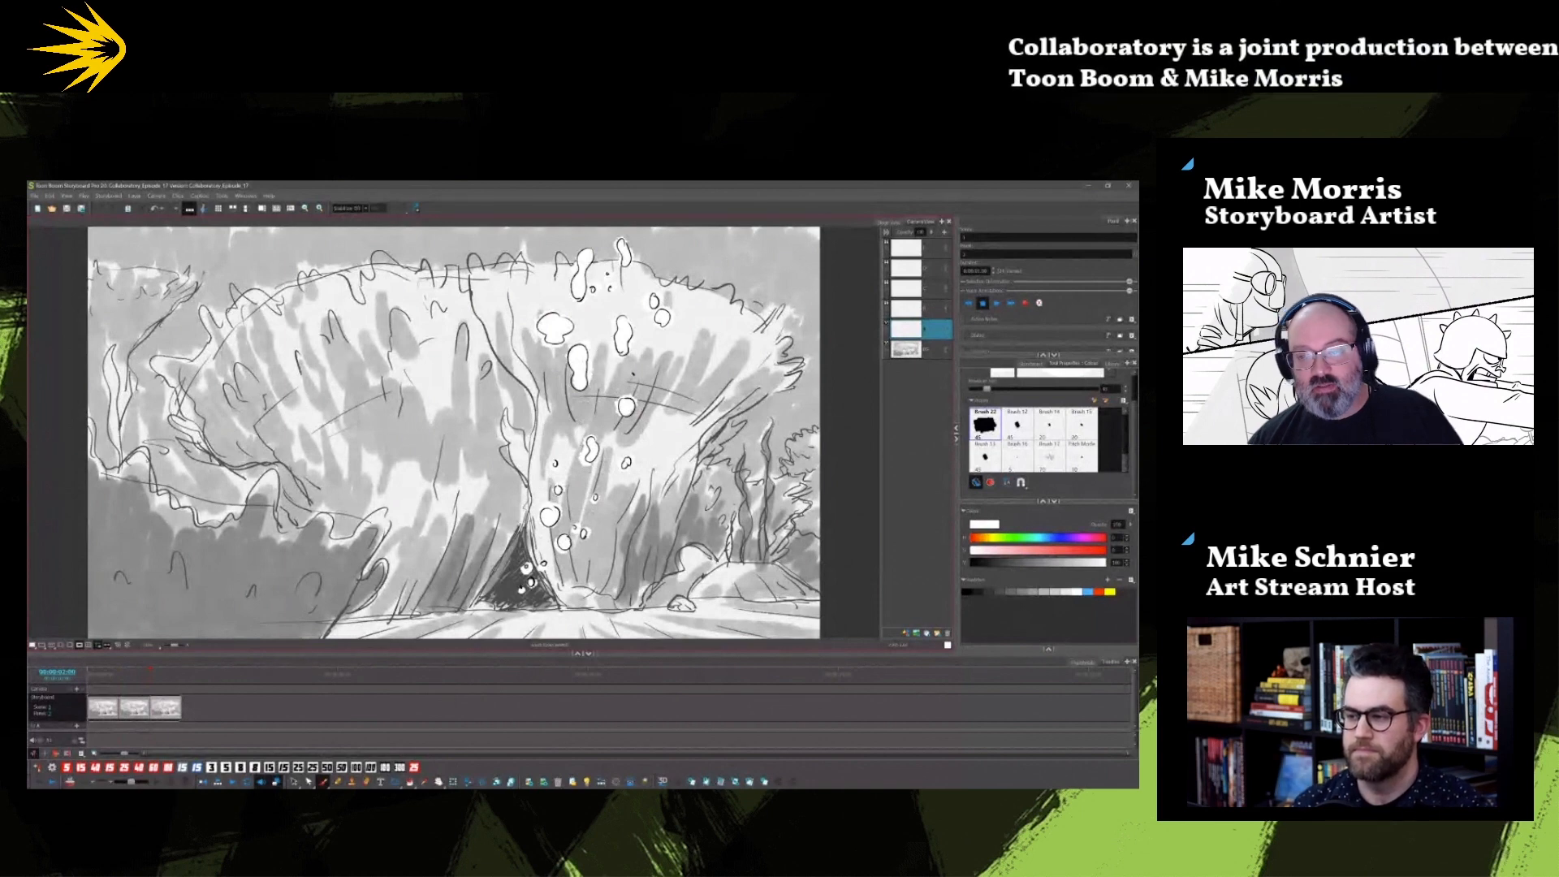
Step: Duplicate the third storyboard panel and delete the rising bubbles from the duplicate
left_click(750, 782)
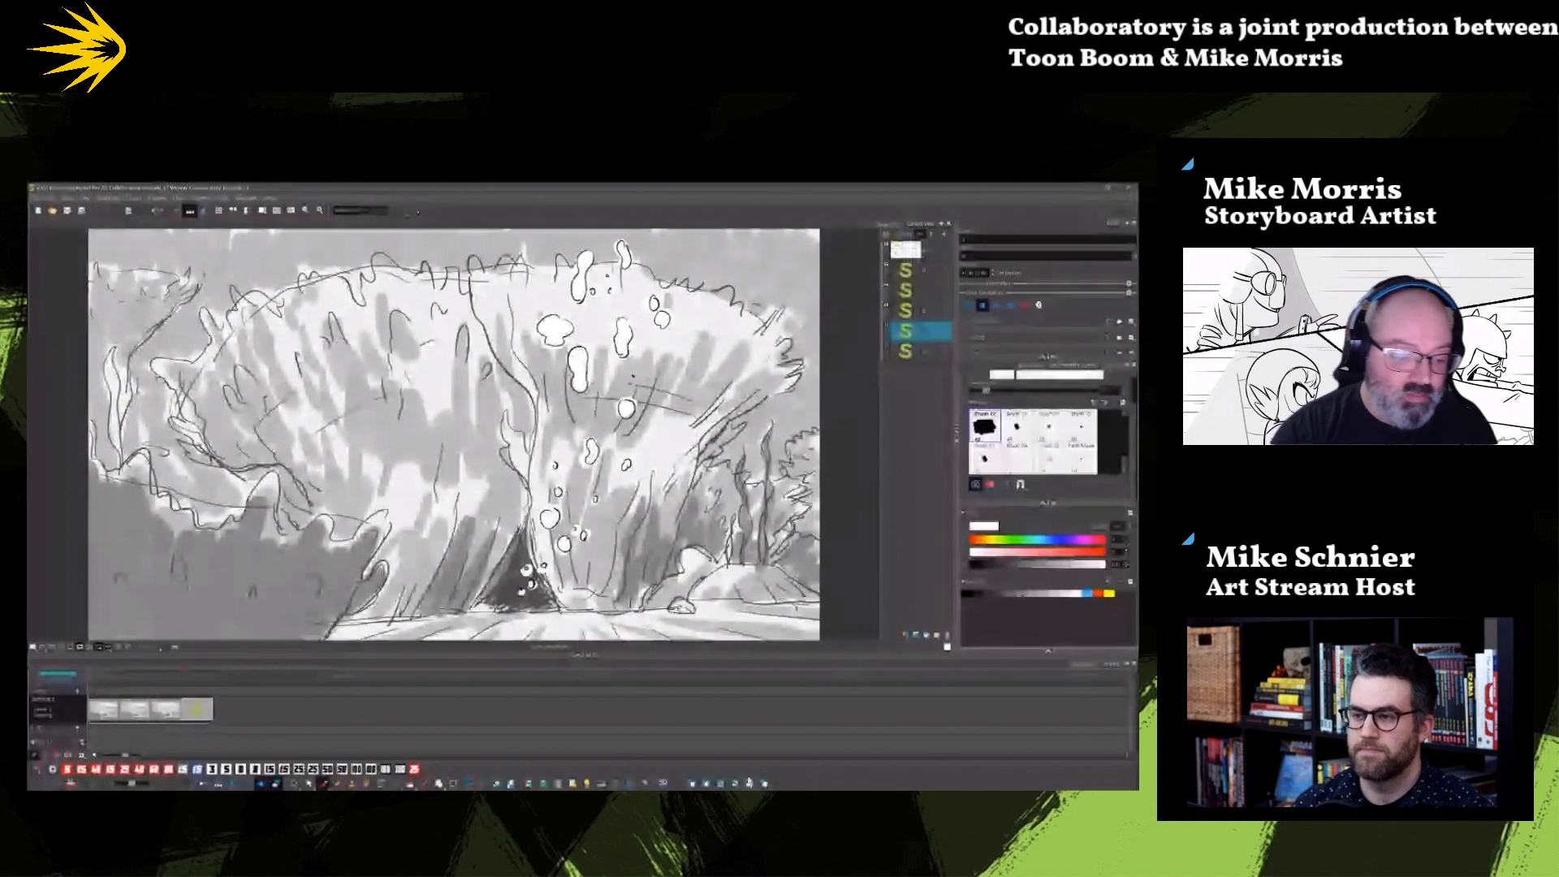
key("alt+s")
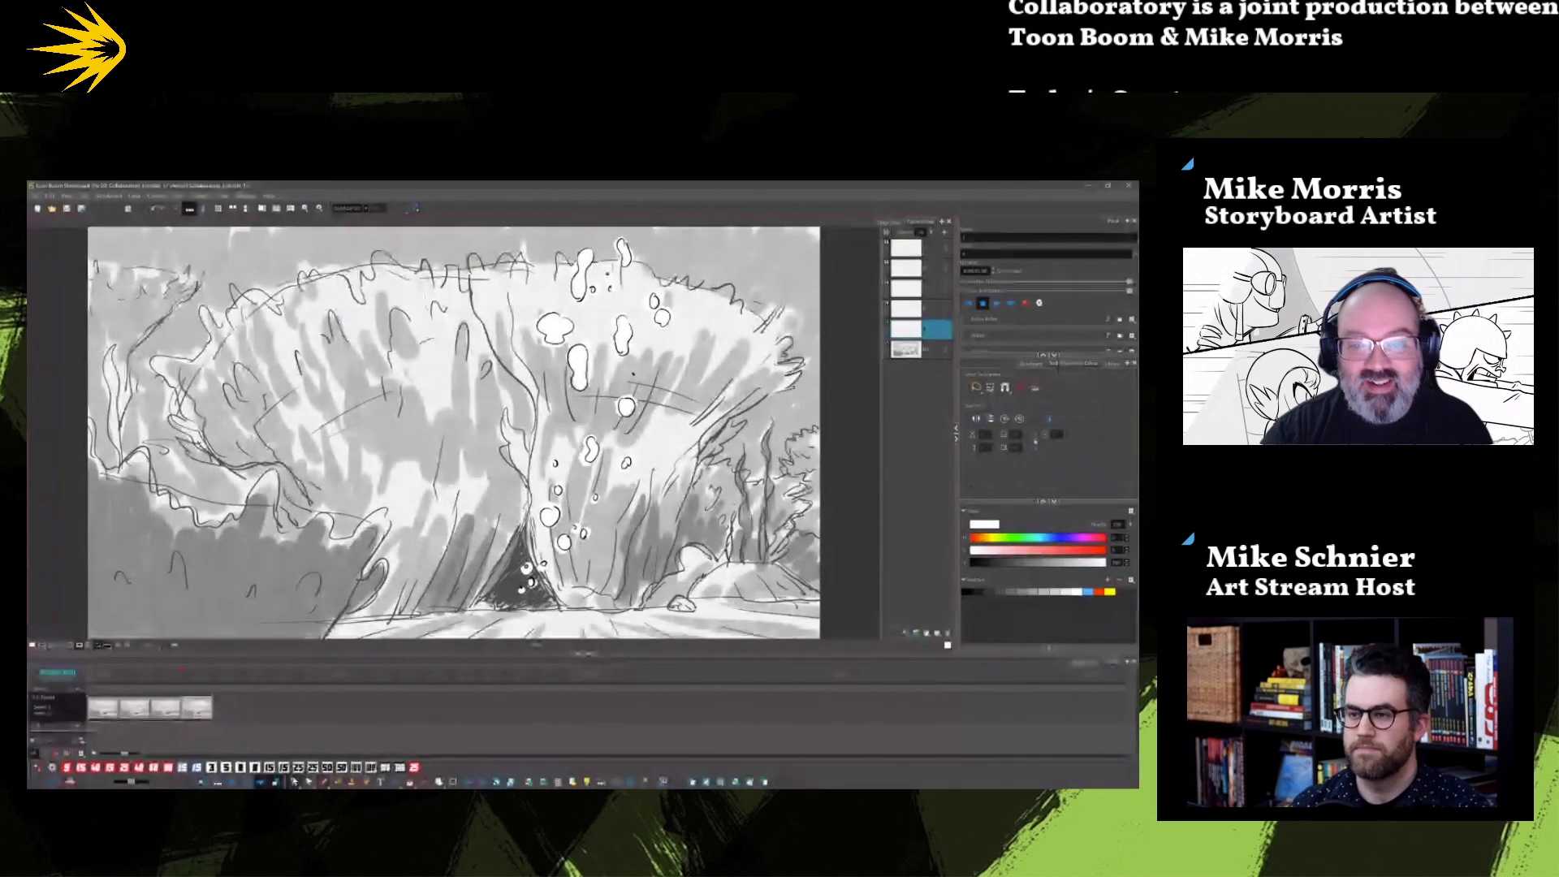
left_click_drag(704, 302, 705, 342)
key("Delete")
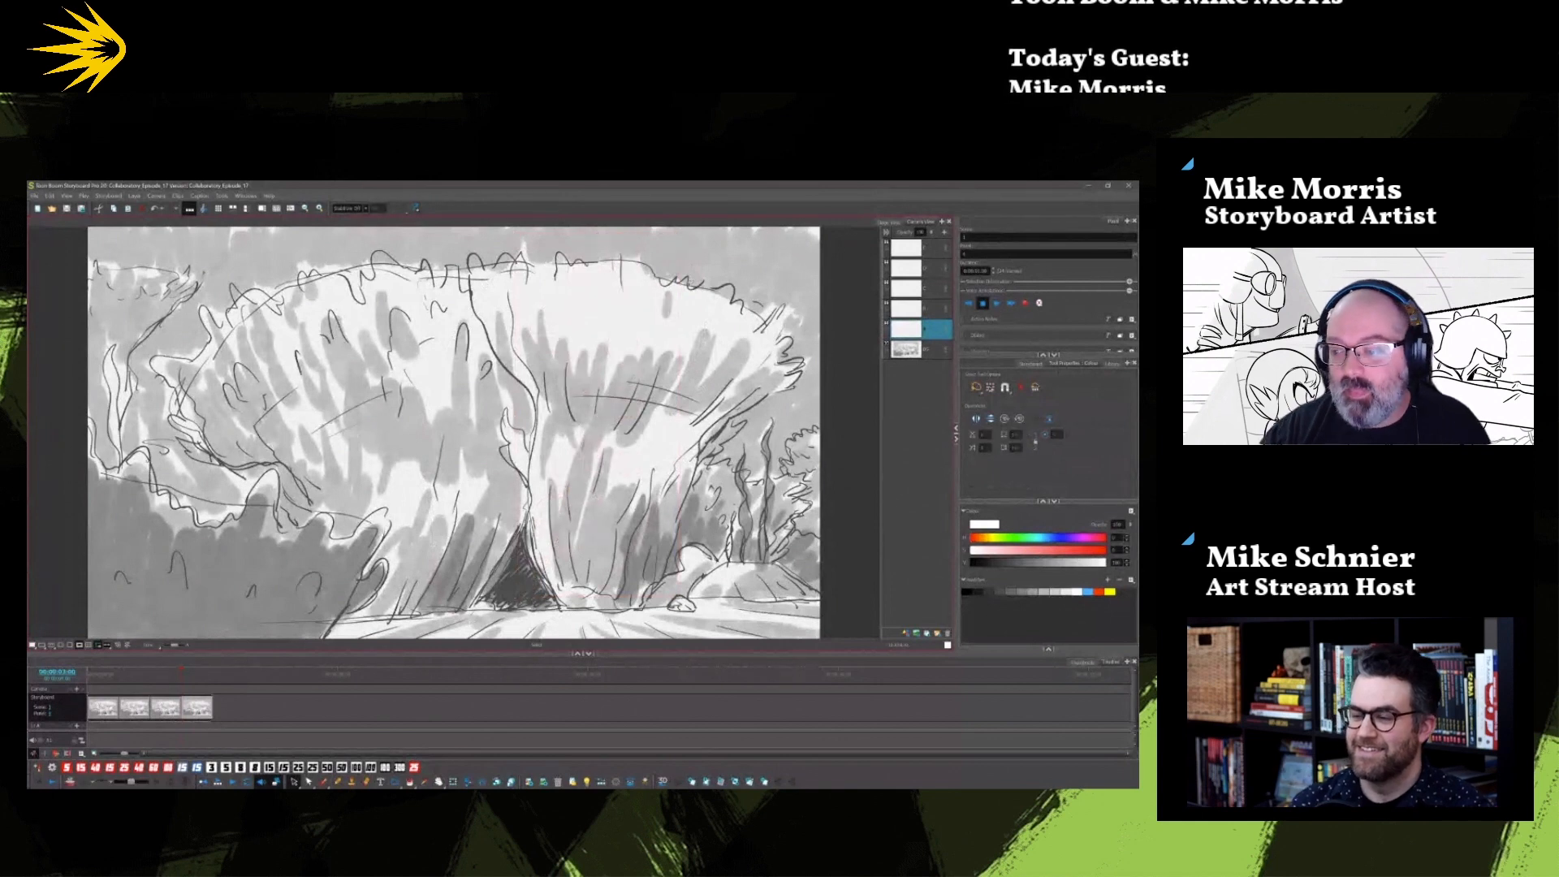
Step: Draw a sparser trail of black bubble outlines over the upper right half of the form with the fine brush
left_click(965, 592)
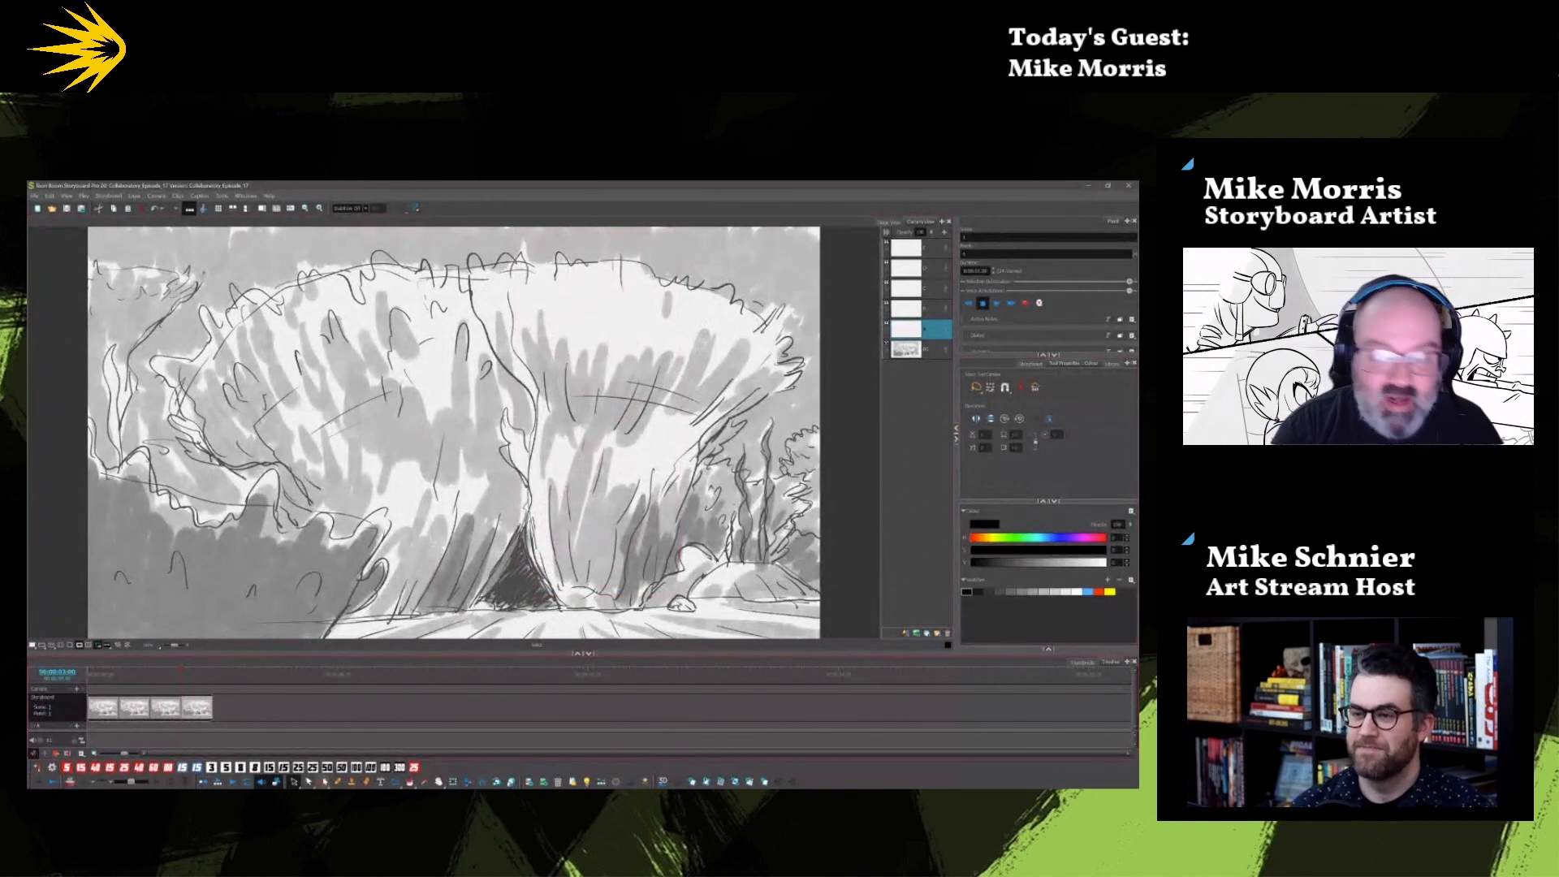
left_click(324, 781)
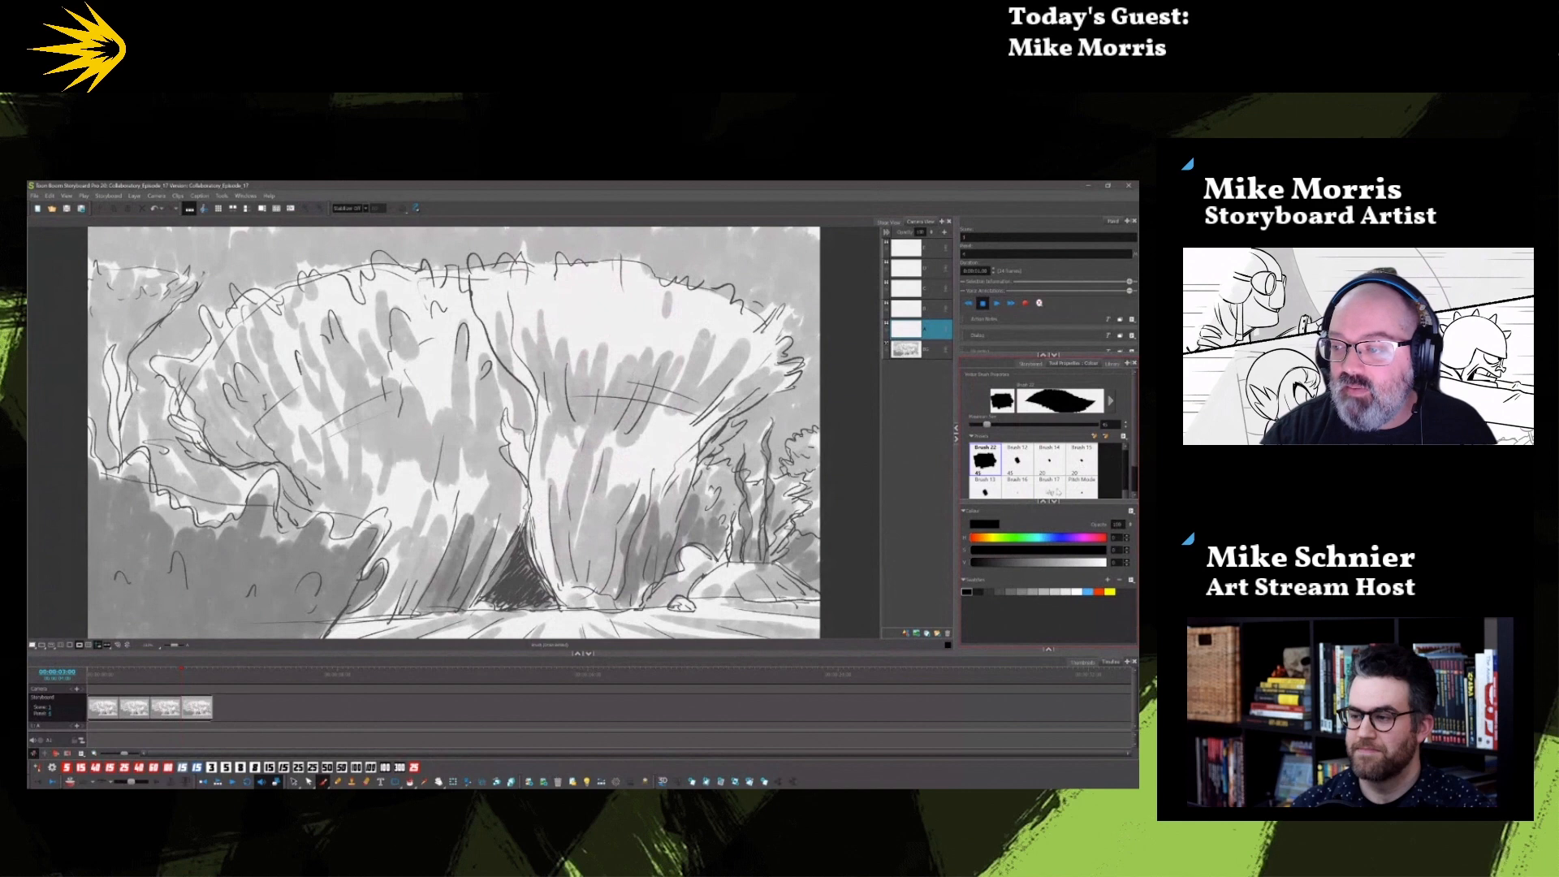
left_click(1082, 460)
key("Left")
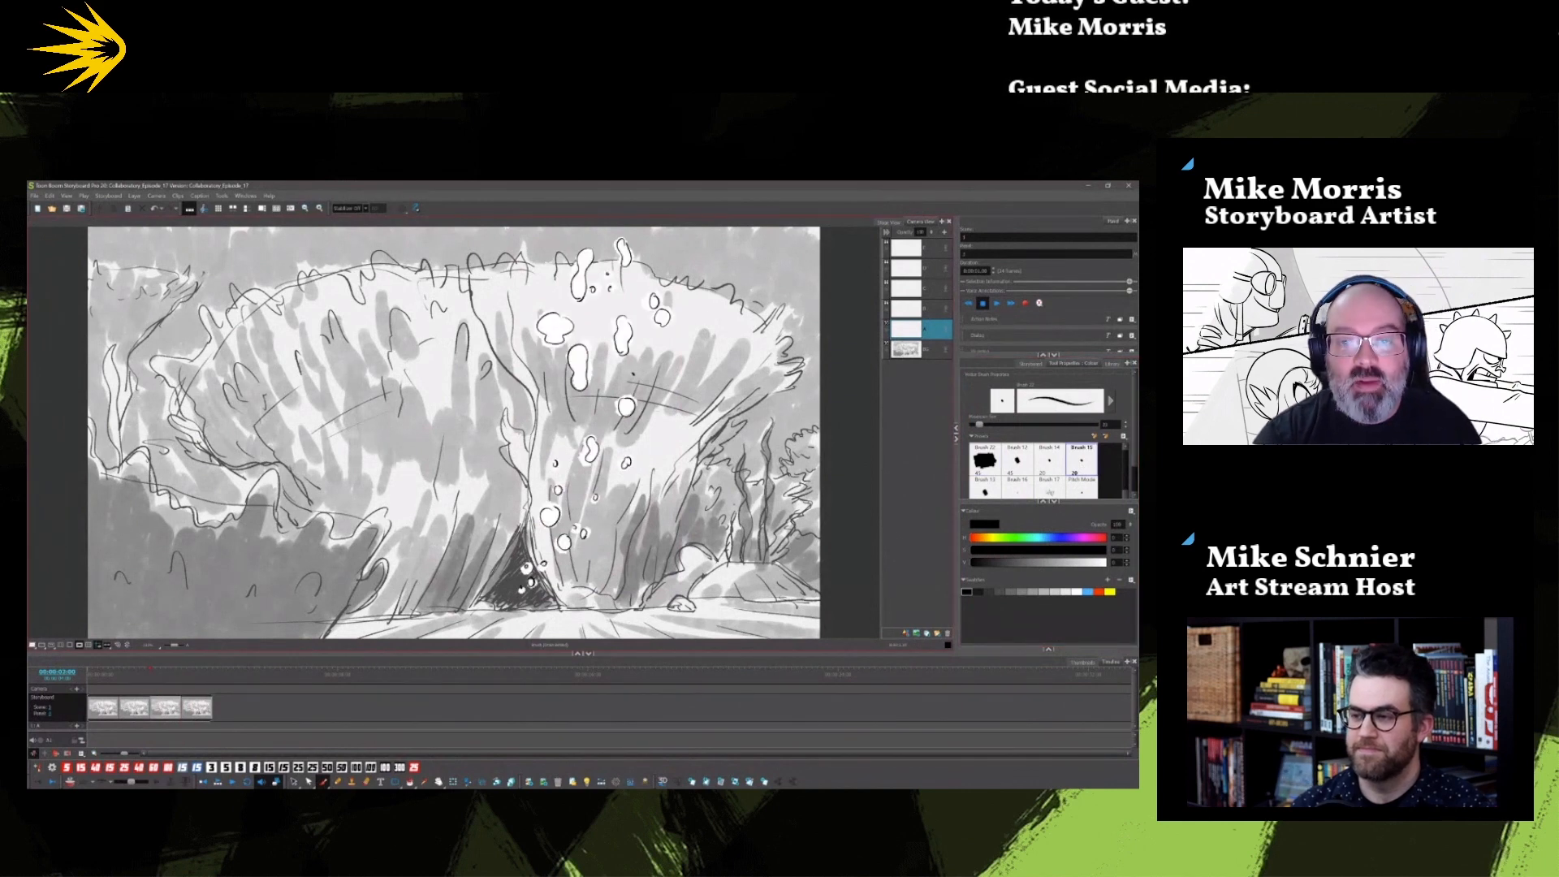
key("Right")
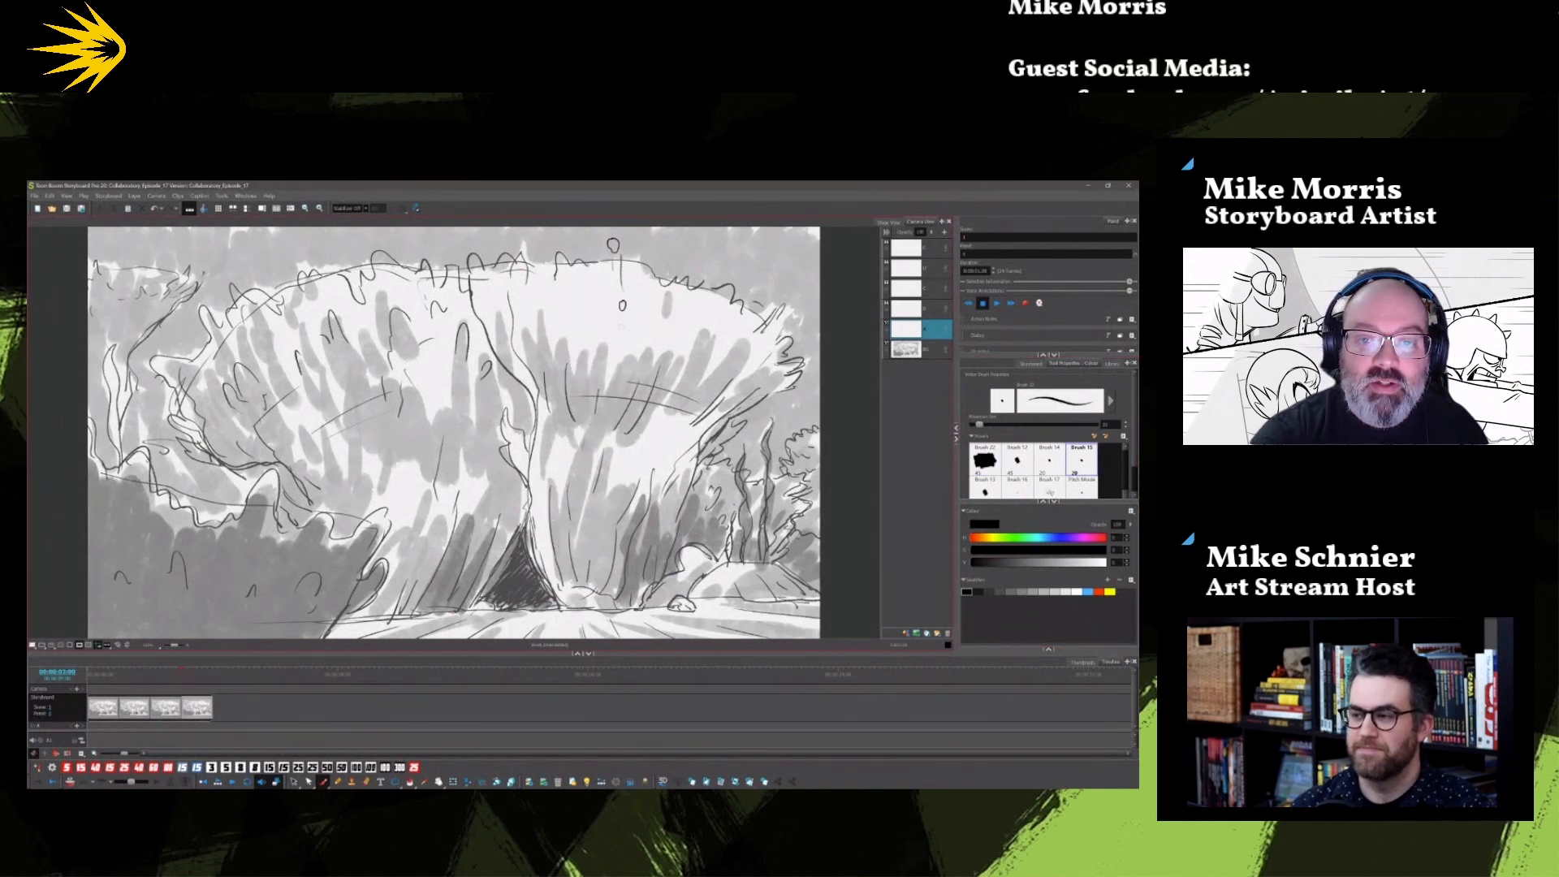
mouse_move(602, 281)
left_mouse_down()
mouse_move(596, 319)
mouse_move(602, 284)
left_mouse_up()
mouse_move(612, 375)
left_mouse_down()
mouse_move(597, 389)
mouse_move(606, 412)
left_mouse_up()
left_click_drag(575, 465, 577, 466)
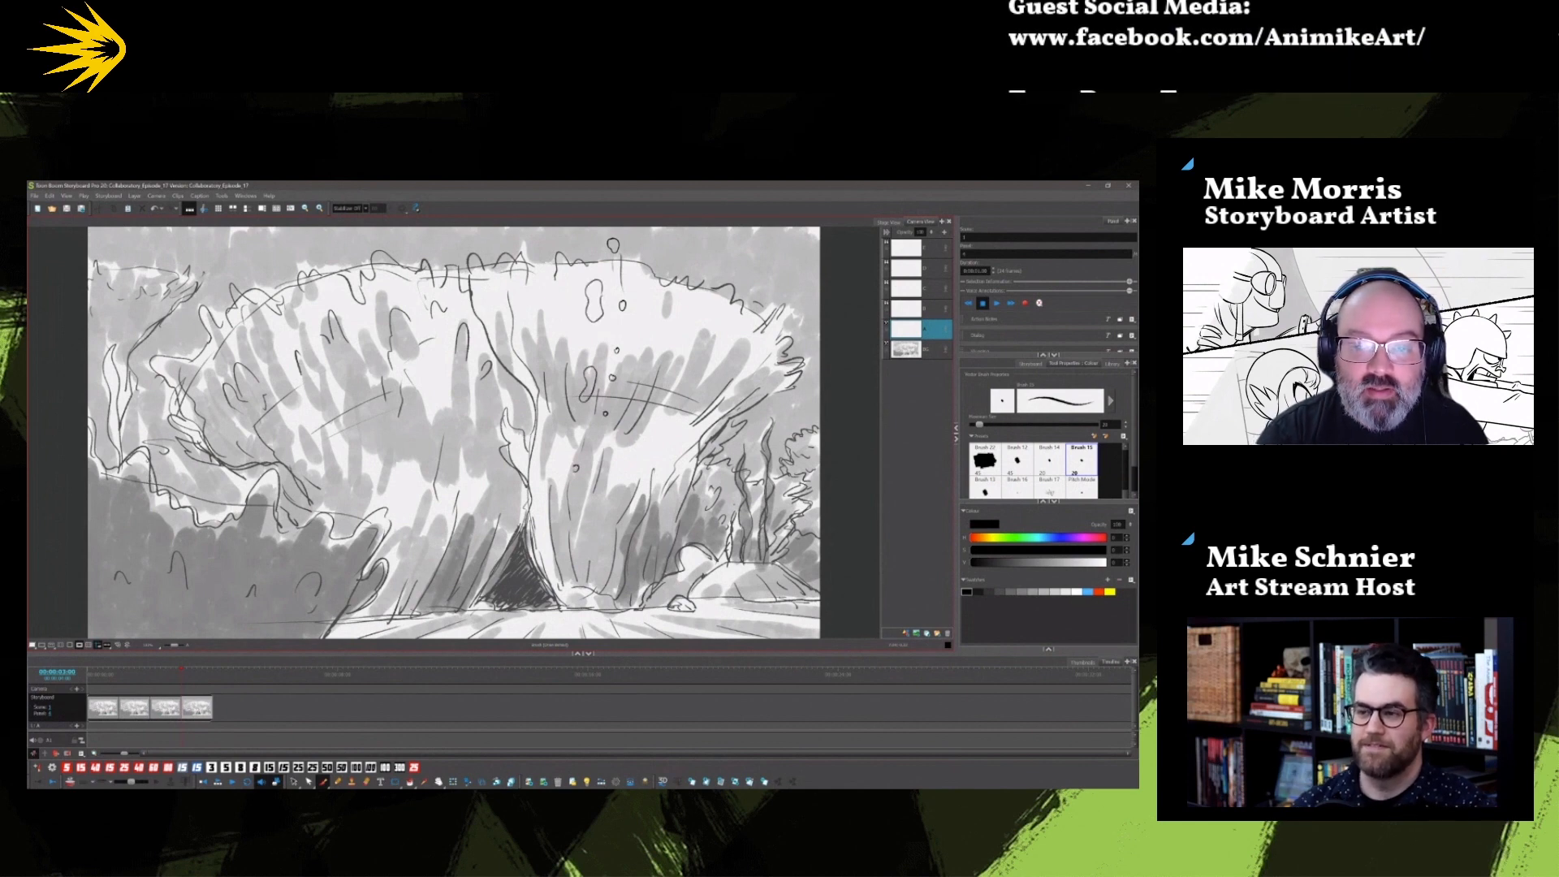
left_click_drag(620, 338, 625, 338)
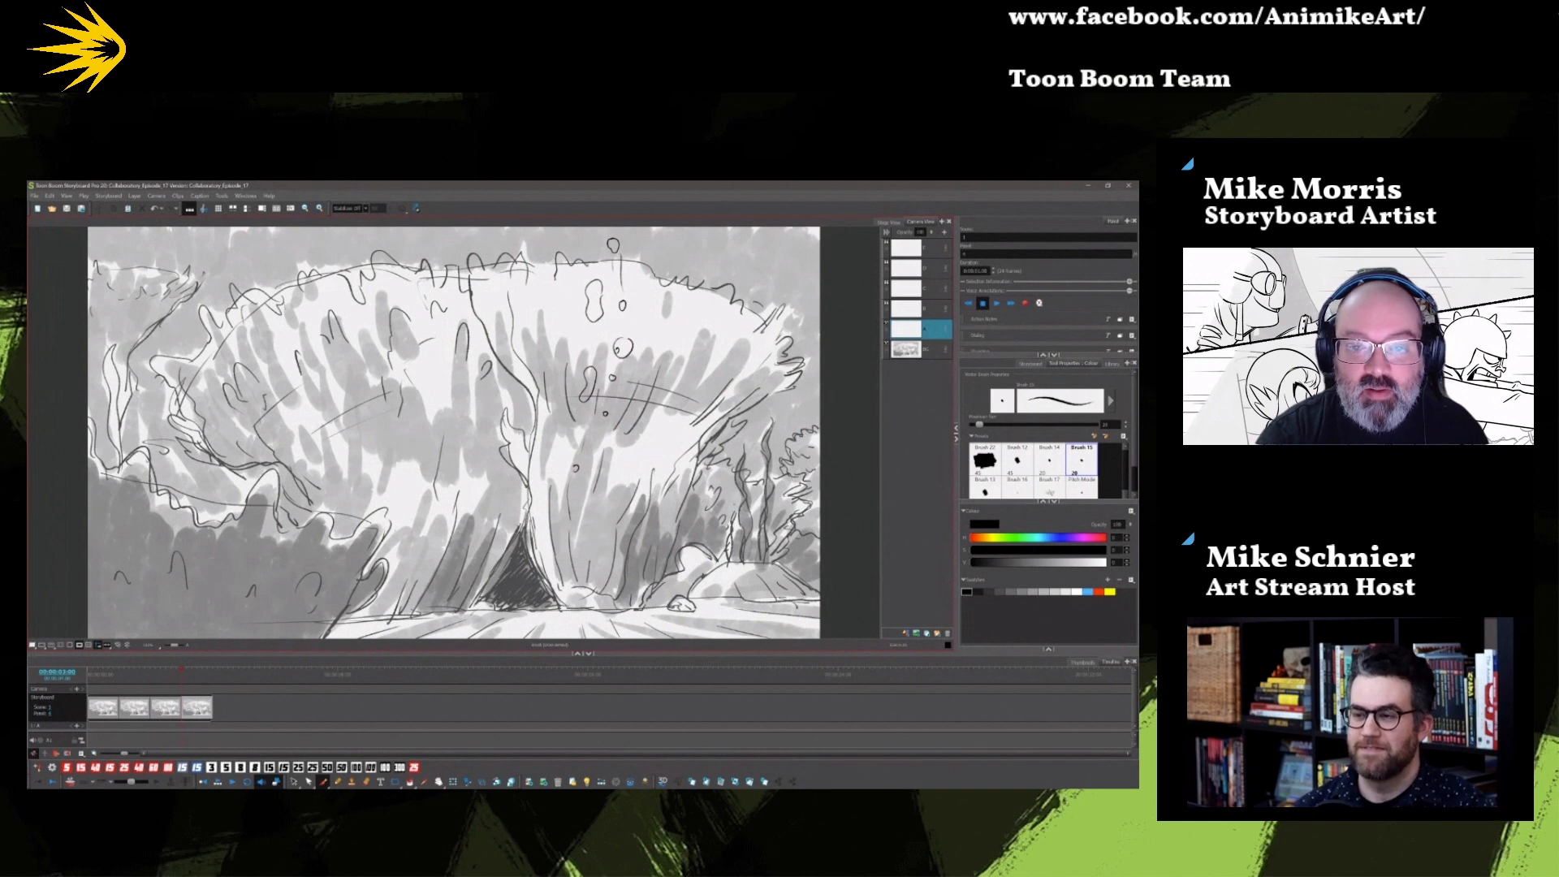
Step: Remove the small mark inside the large round bubble and compare the panel with the previous one
key("alt+s")
left_click(622, 348)
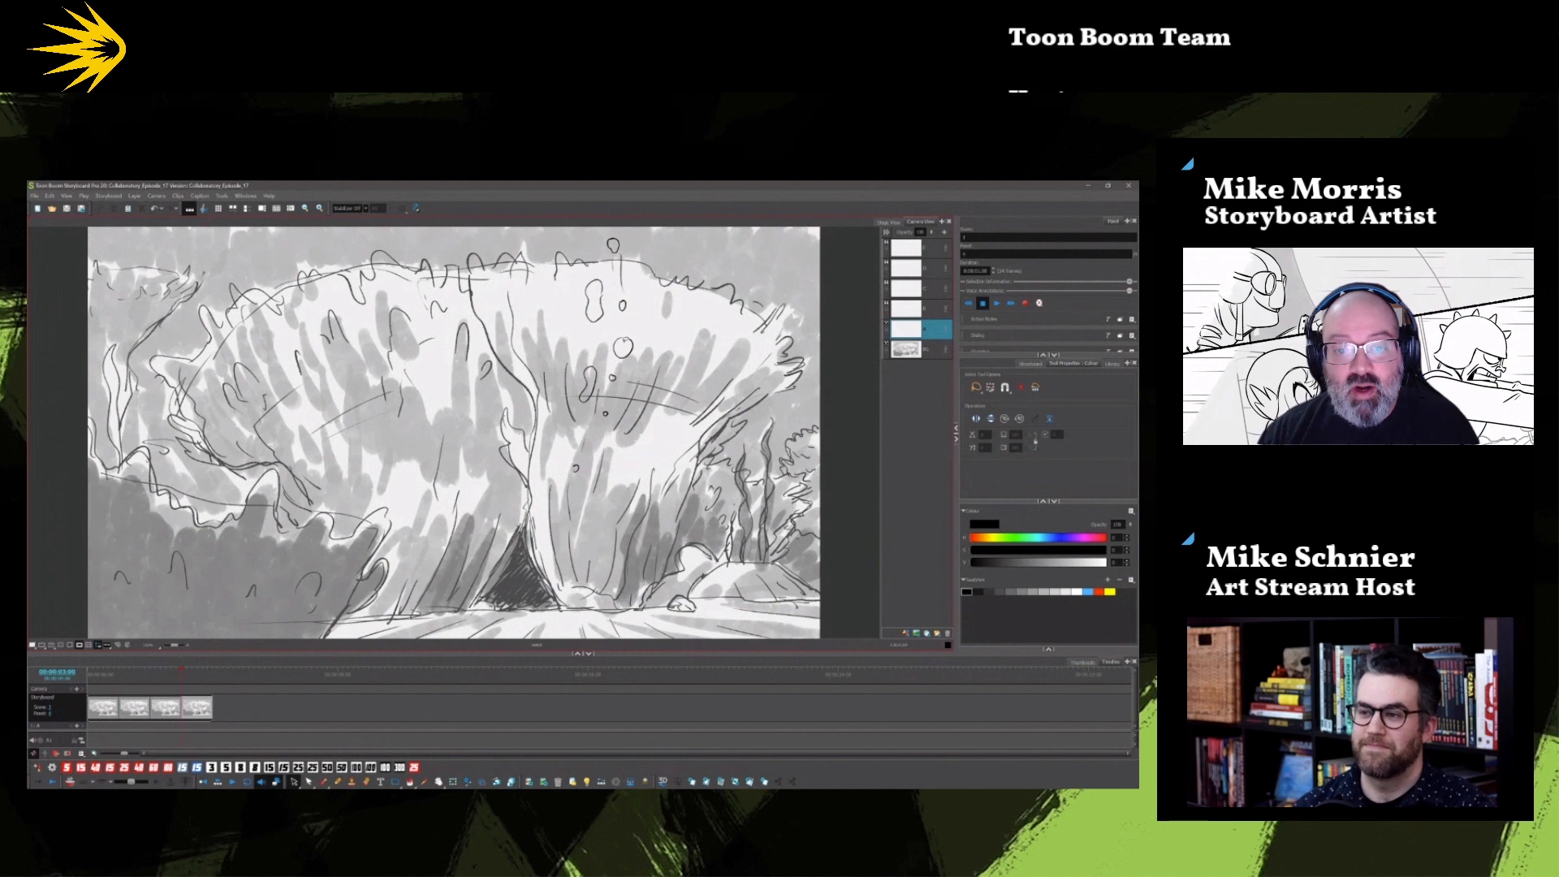
key("Left")
key("Right")
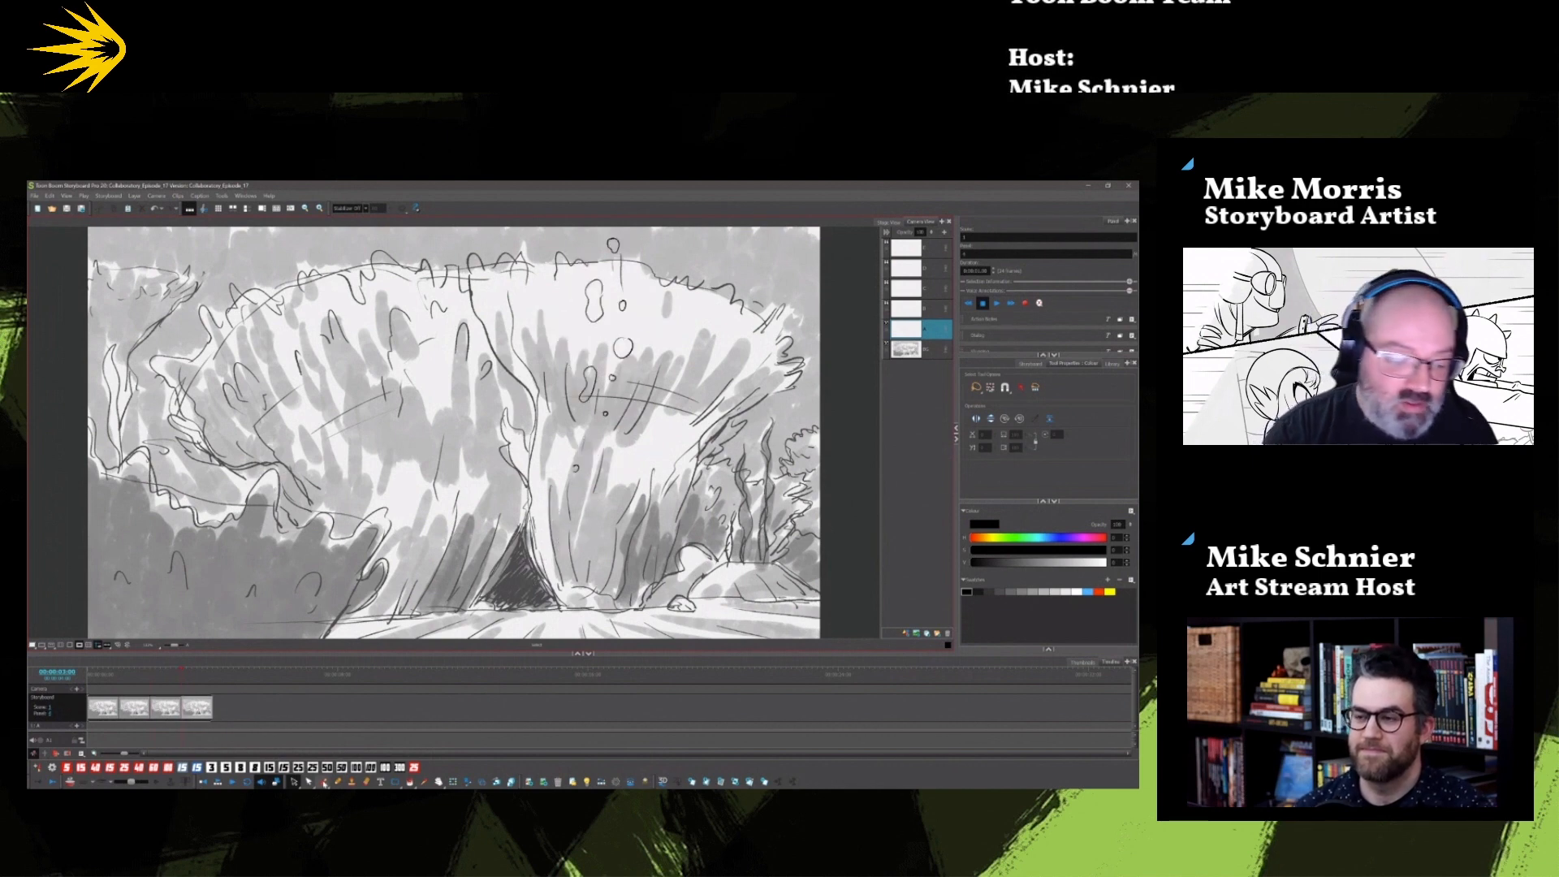
Step: Add small bubble outlines at the lower end of the trail and fill the bubbles with white using the broad solid brush
key("alt+b")
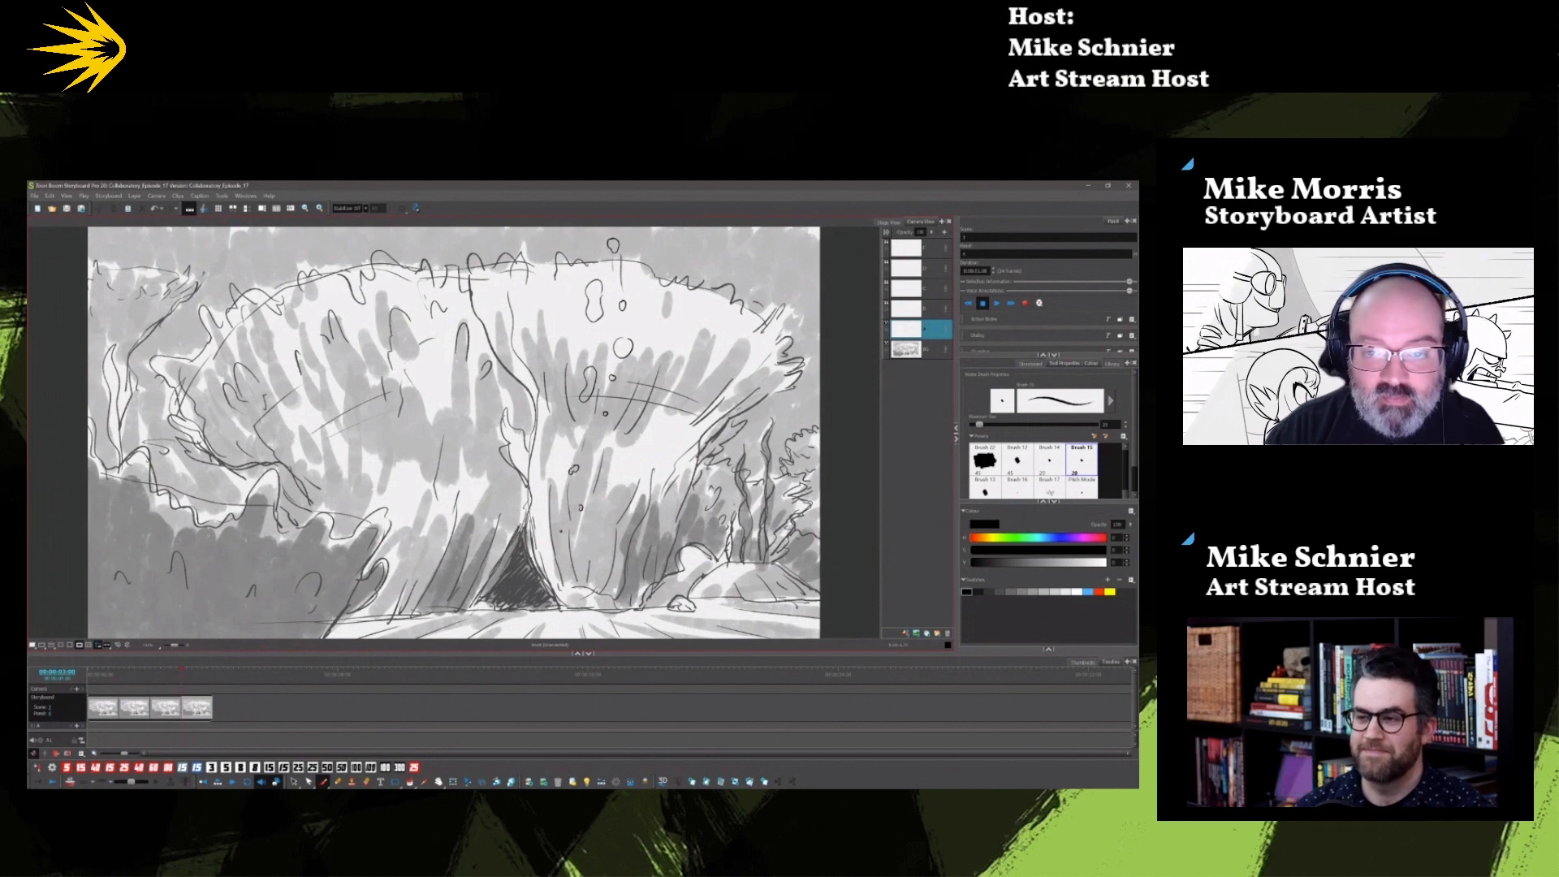
left_click(985, 461)
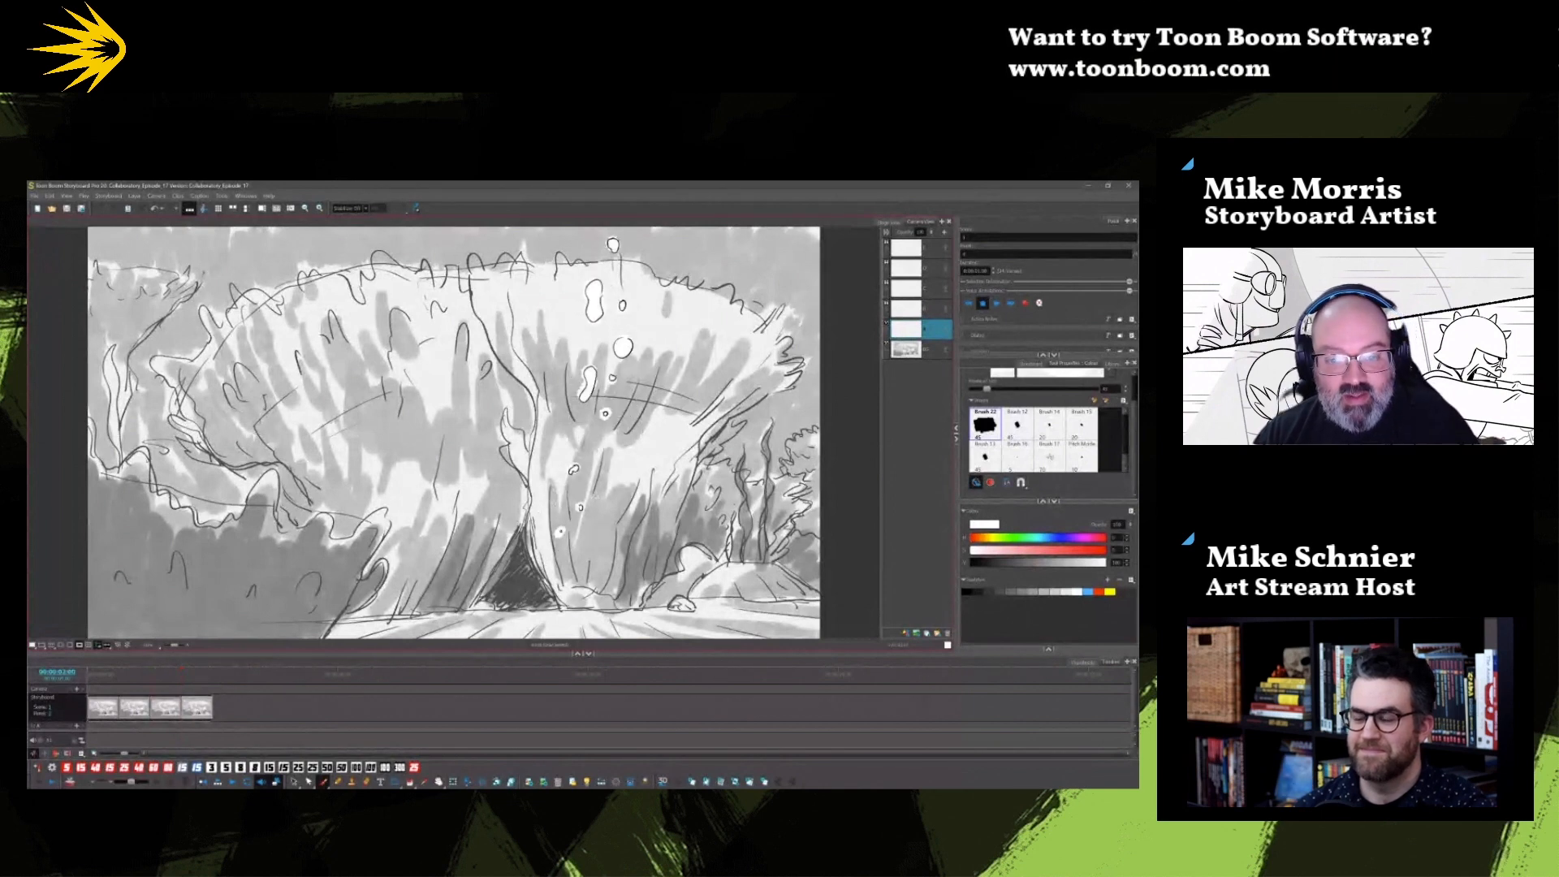
Step: Duplicate the panel, keep only the large round bubble and the small one below it, and move them up to the form's top edge
key("alt+s")
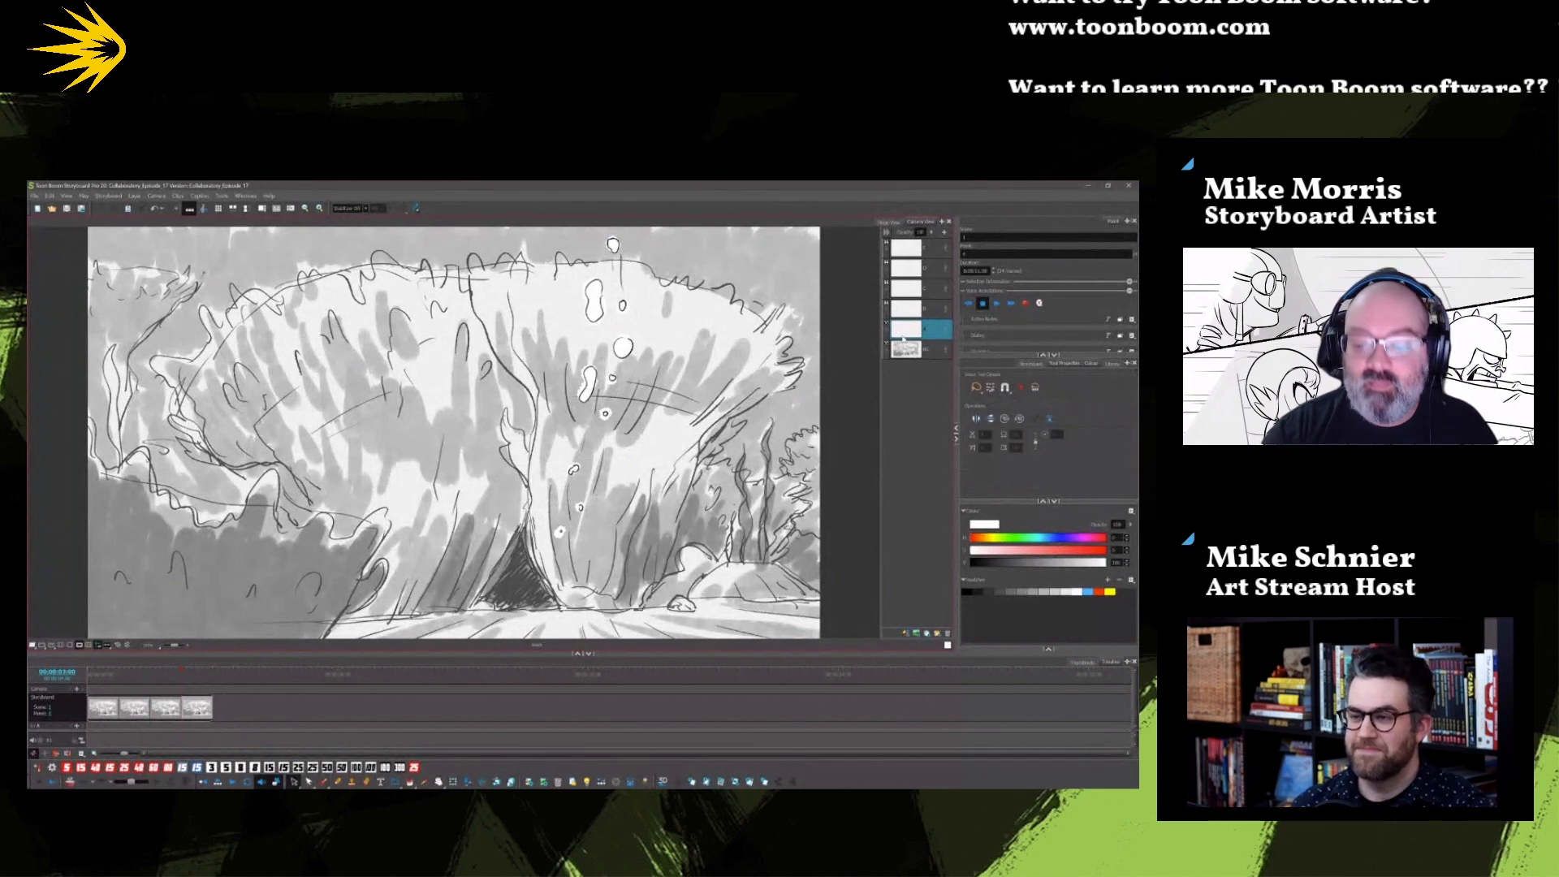
left_click(750, 781)
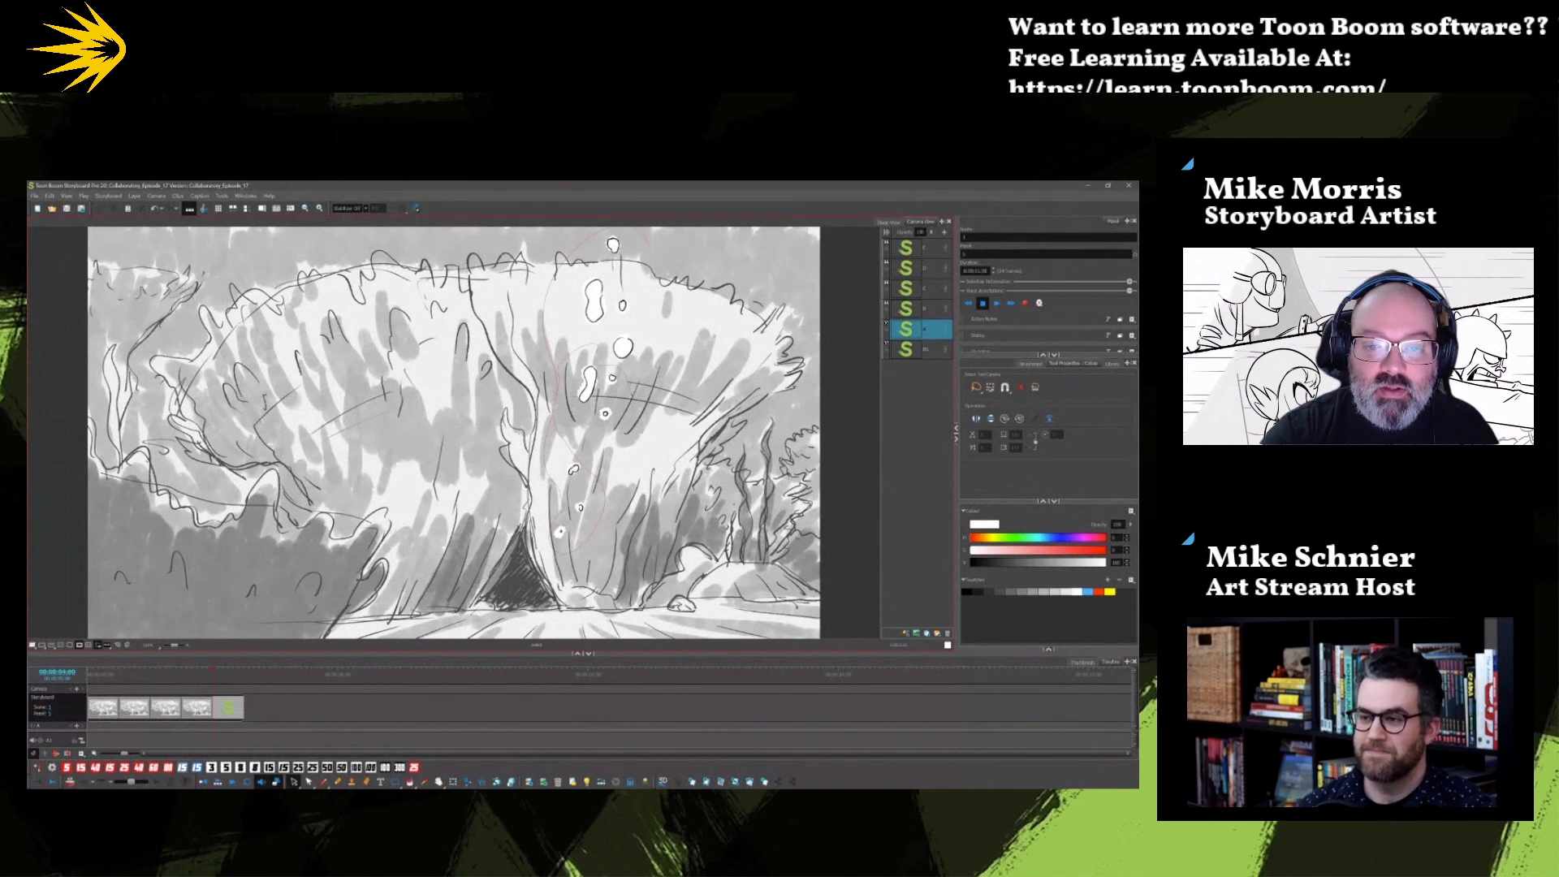
left_click_drag(654, 246, 645, 244)
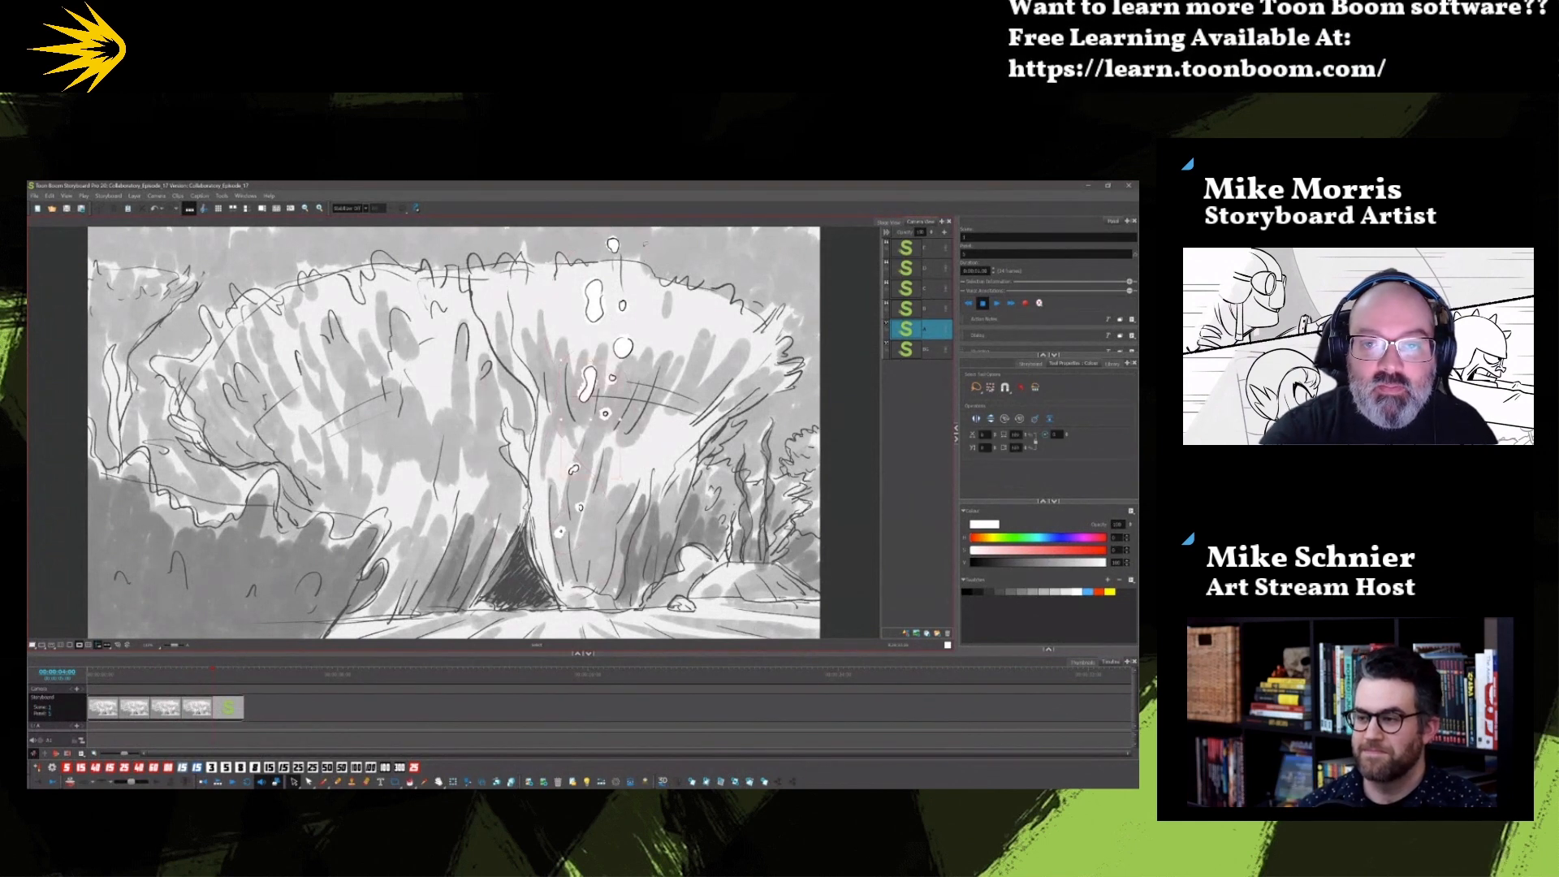
key("Delete")
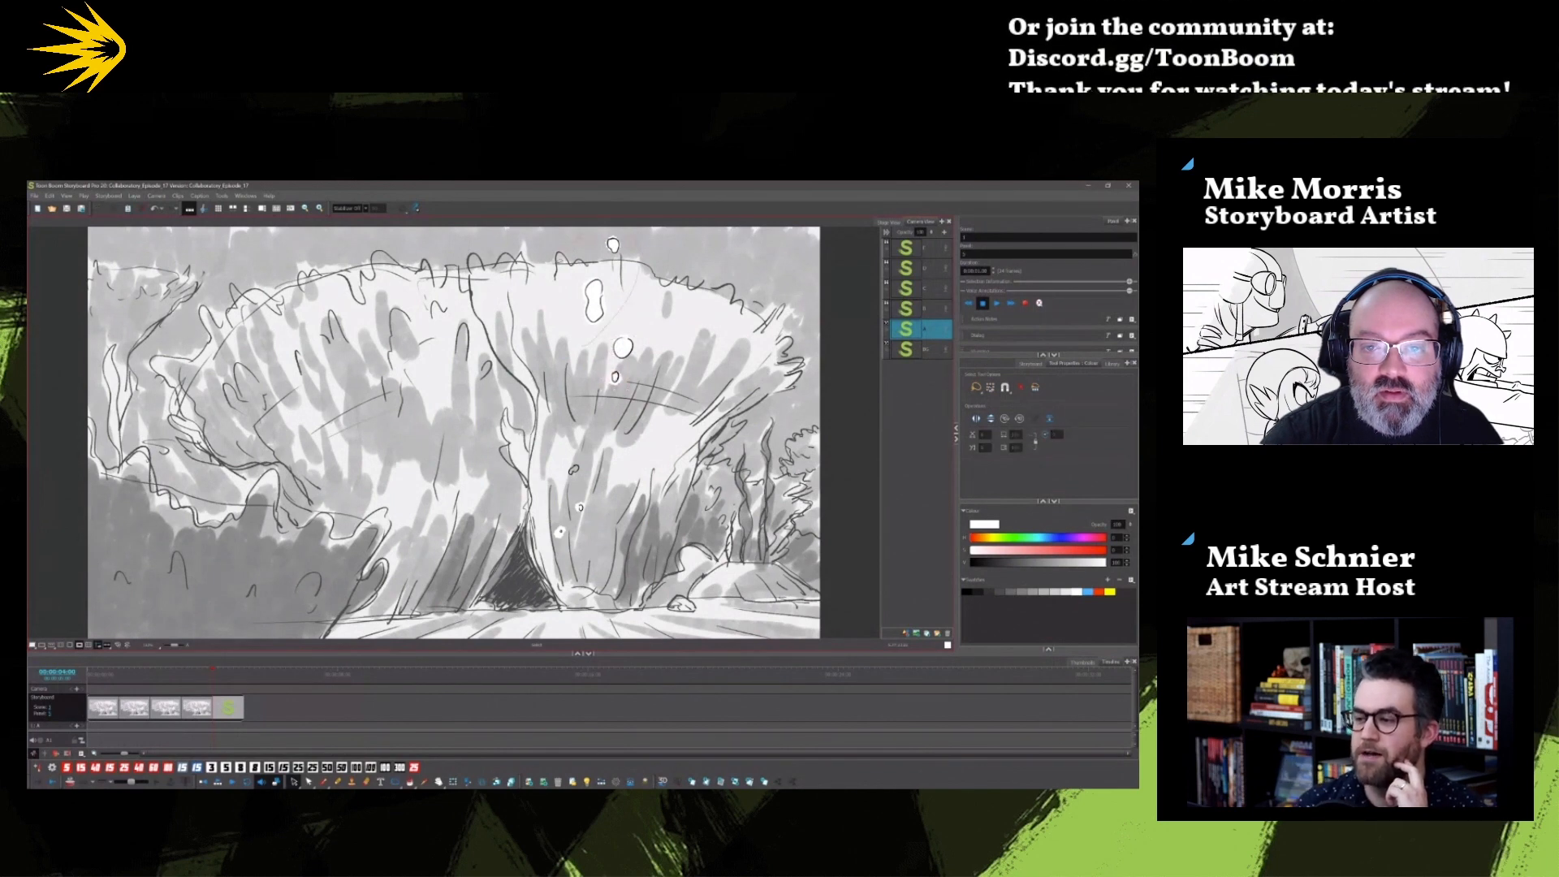
key("Delete")
left_click_drag(623, 348, 611, 259)
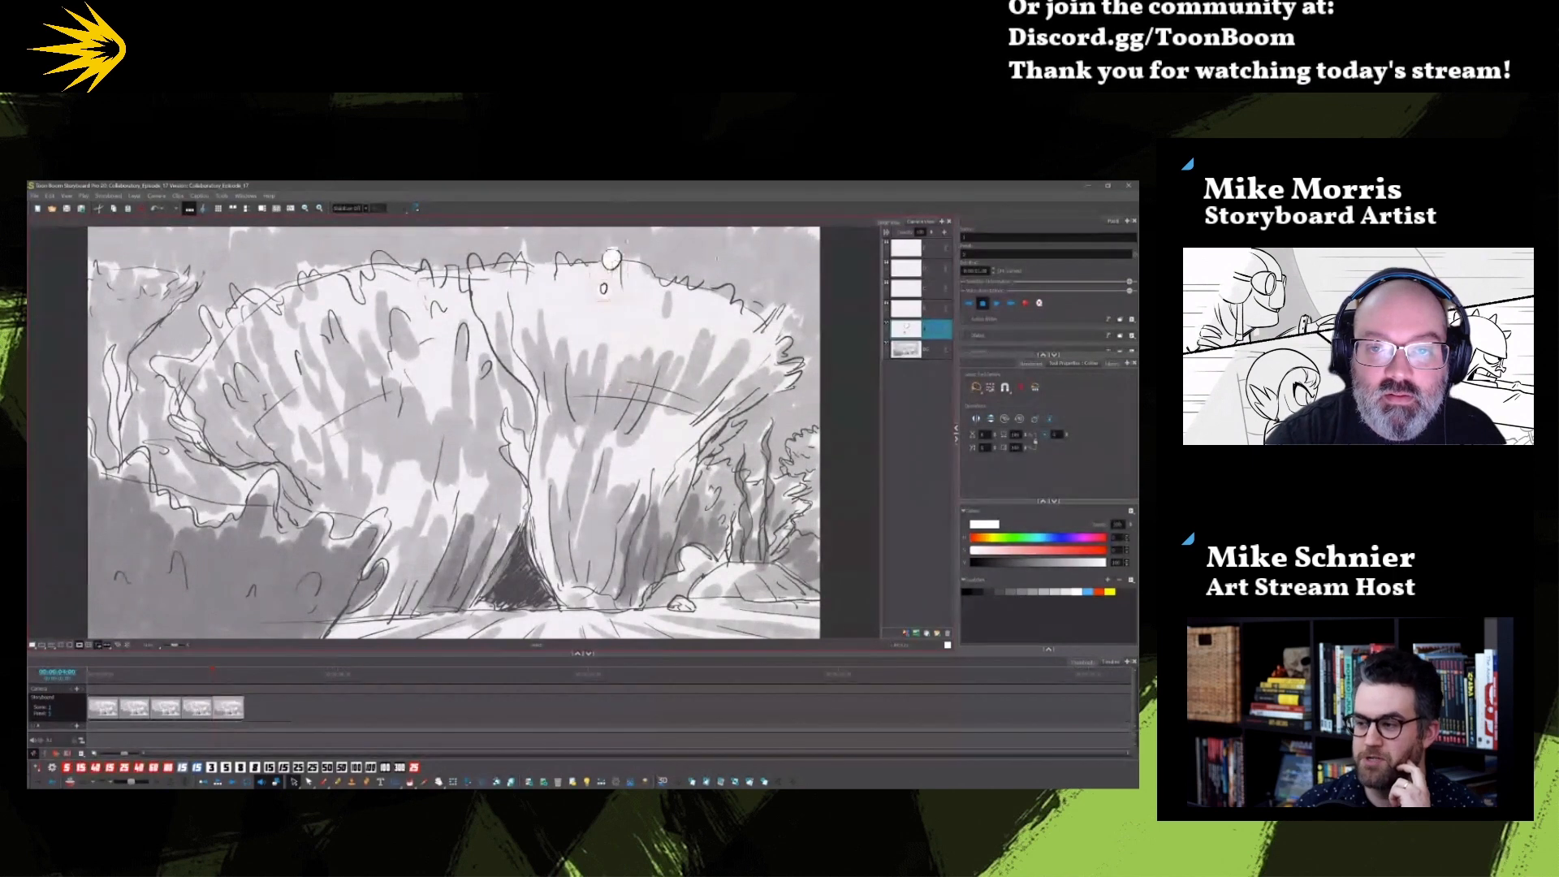
key("Left")
key("Left")
key("Right")
key("Right")
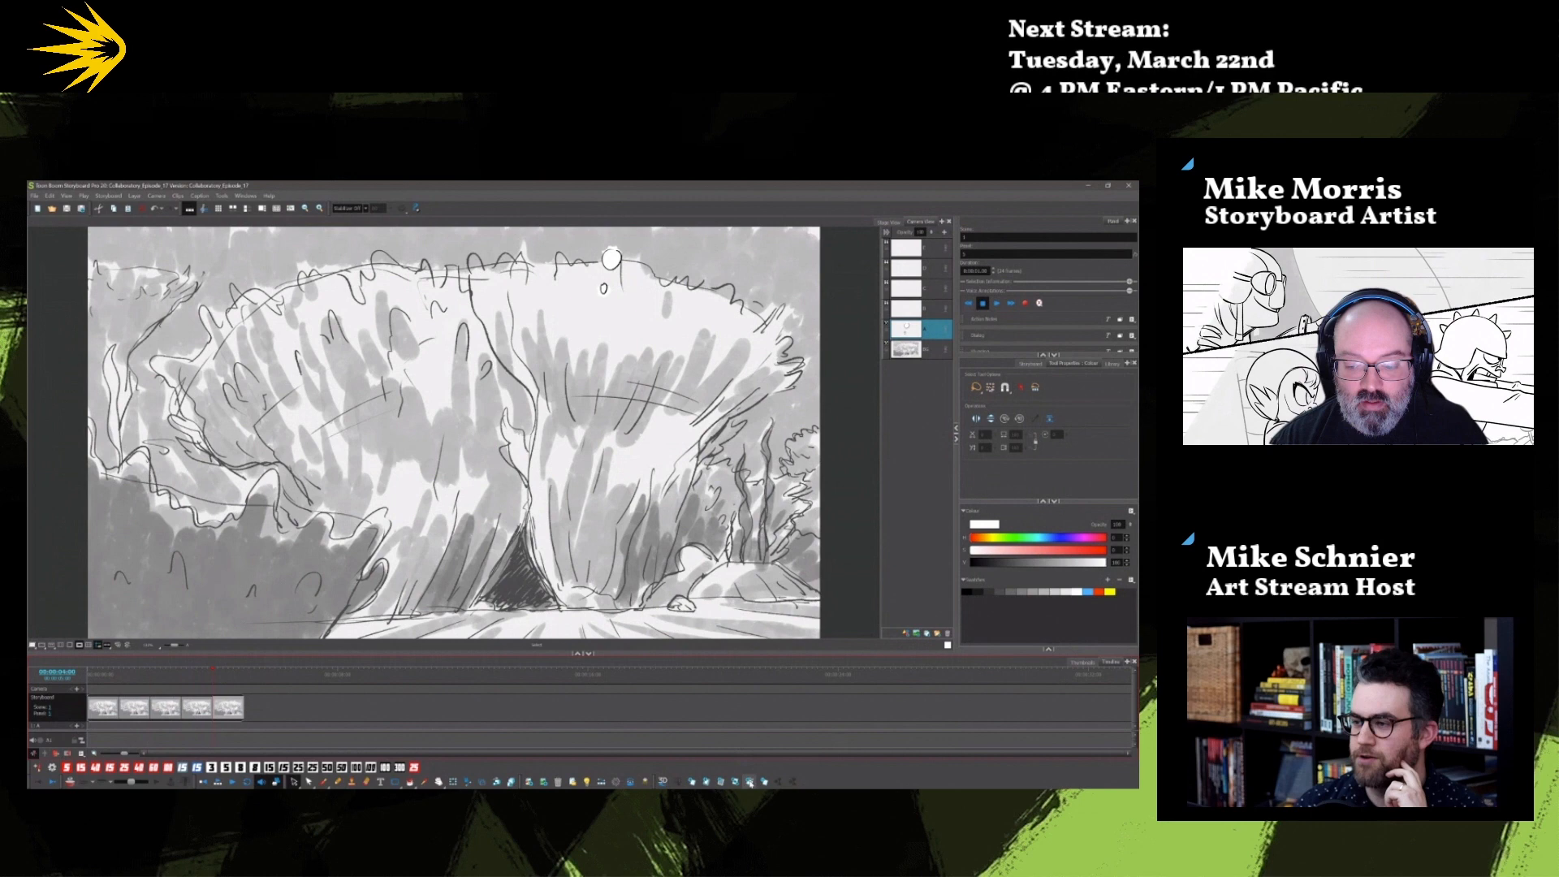
Step: Duplicate the panel with the two remaining bubbles and select the duplicate at the end of the timeline
left_click(749, 782)
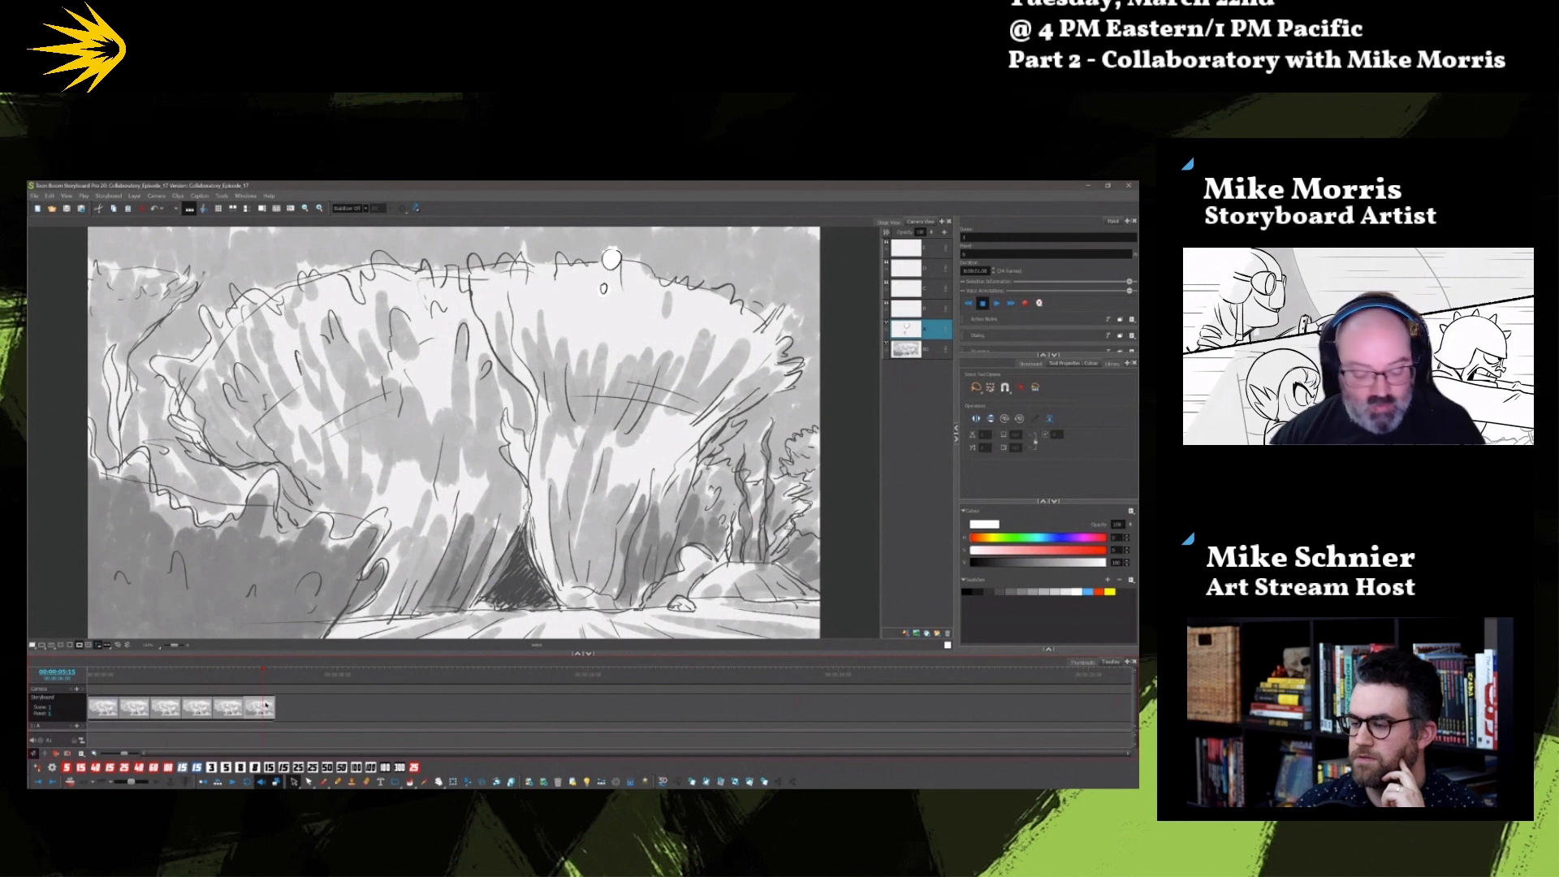
double_click(266, 705)
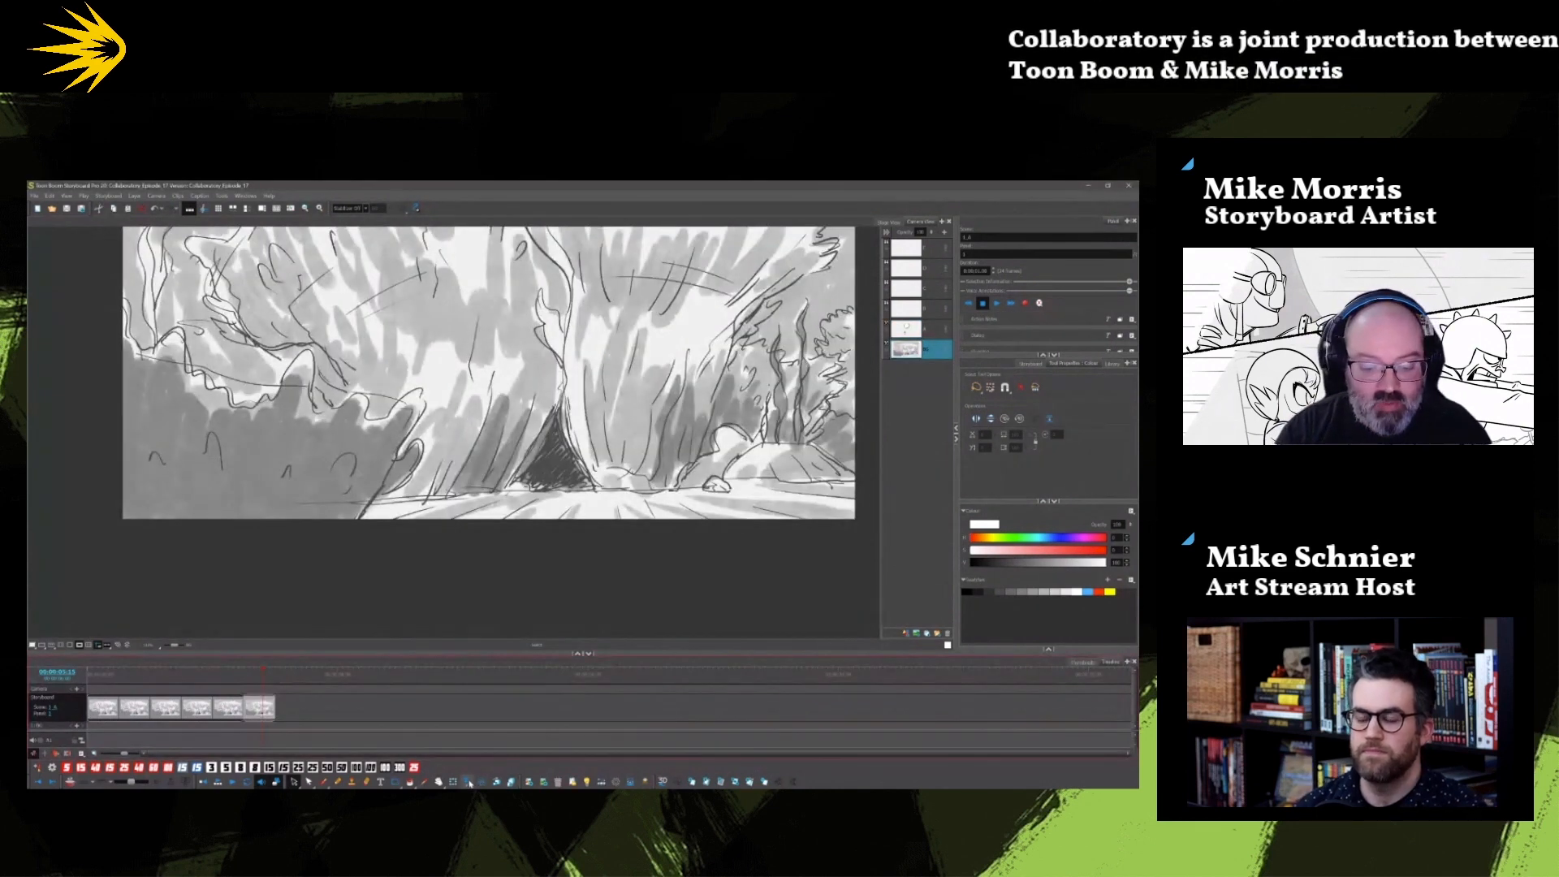
Step: Reframe the last panel as a close-up of the dark triangular opening at the base of the large form
left_click(536, 432)
left_click_drag(536, 433, 542, 578)
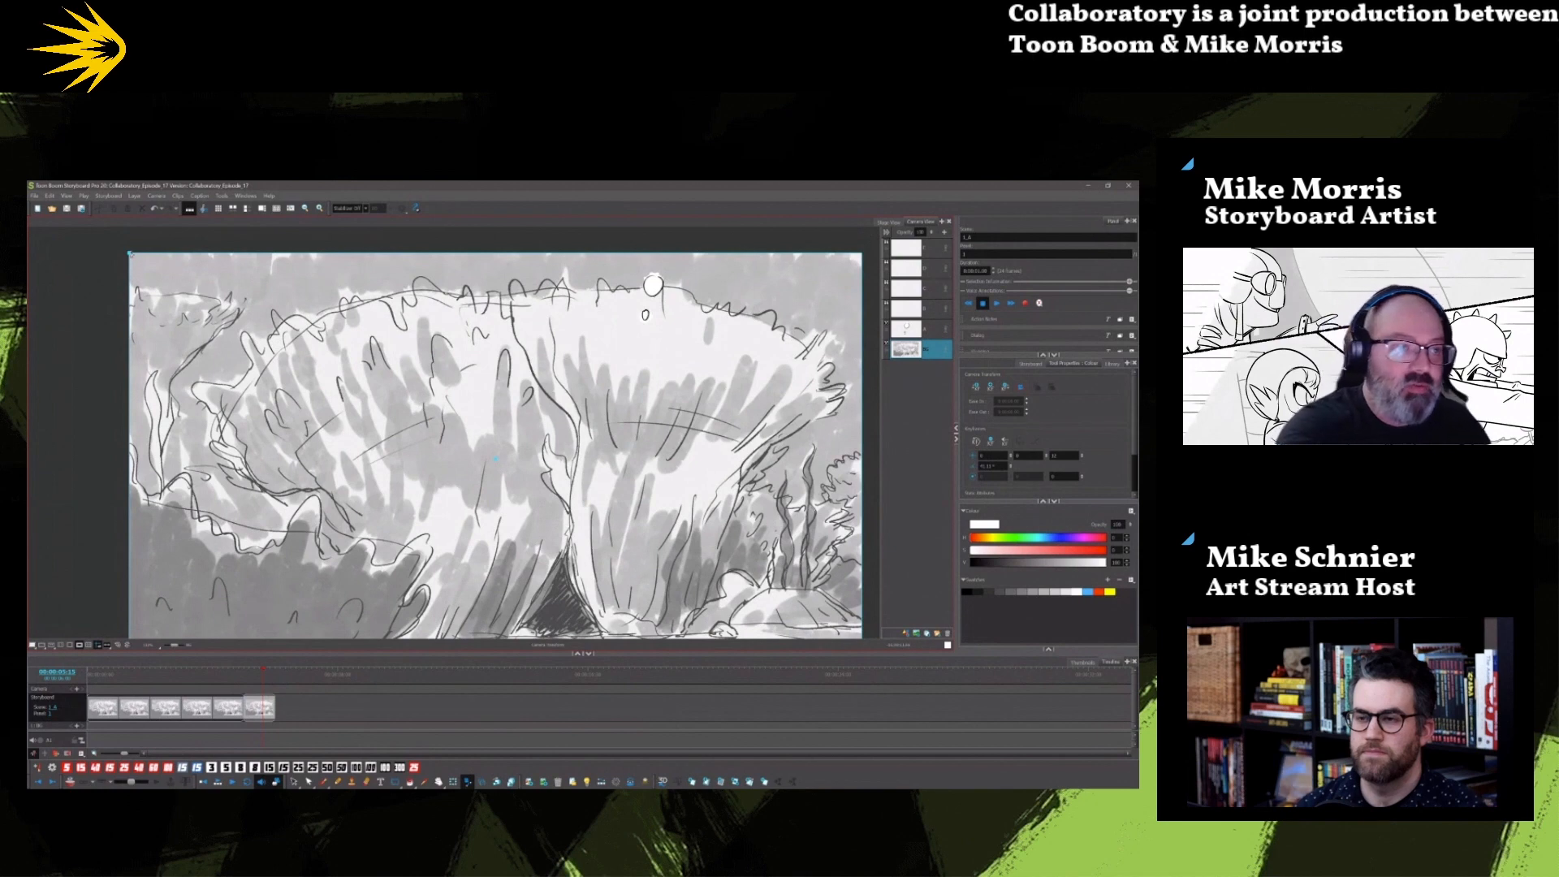
scroll(495, 458, "up", 5)
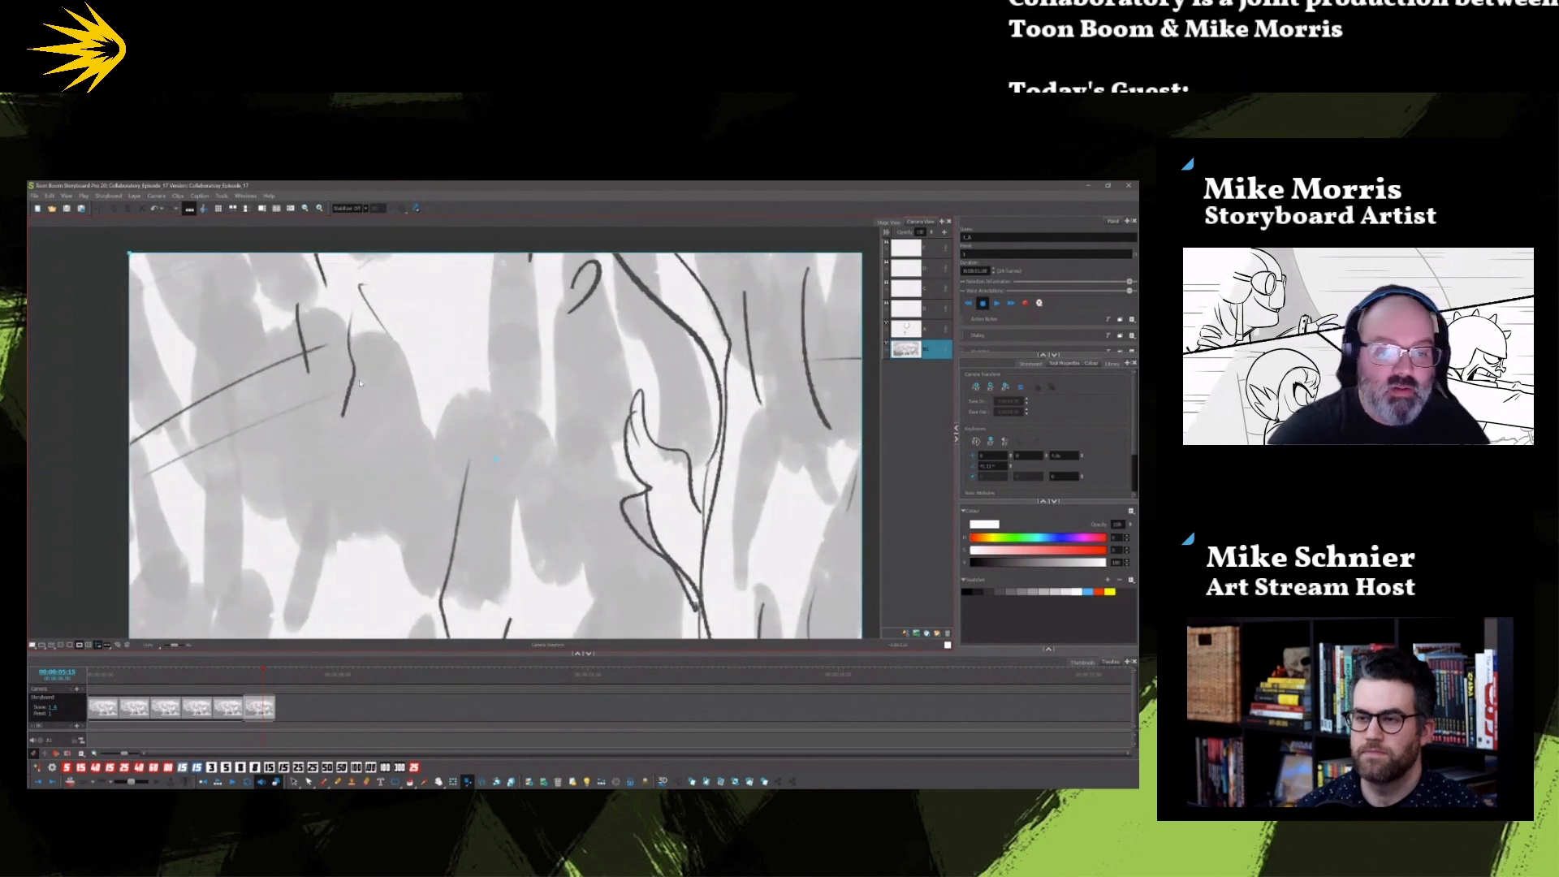
scroll(493, 458, "down", 5)
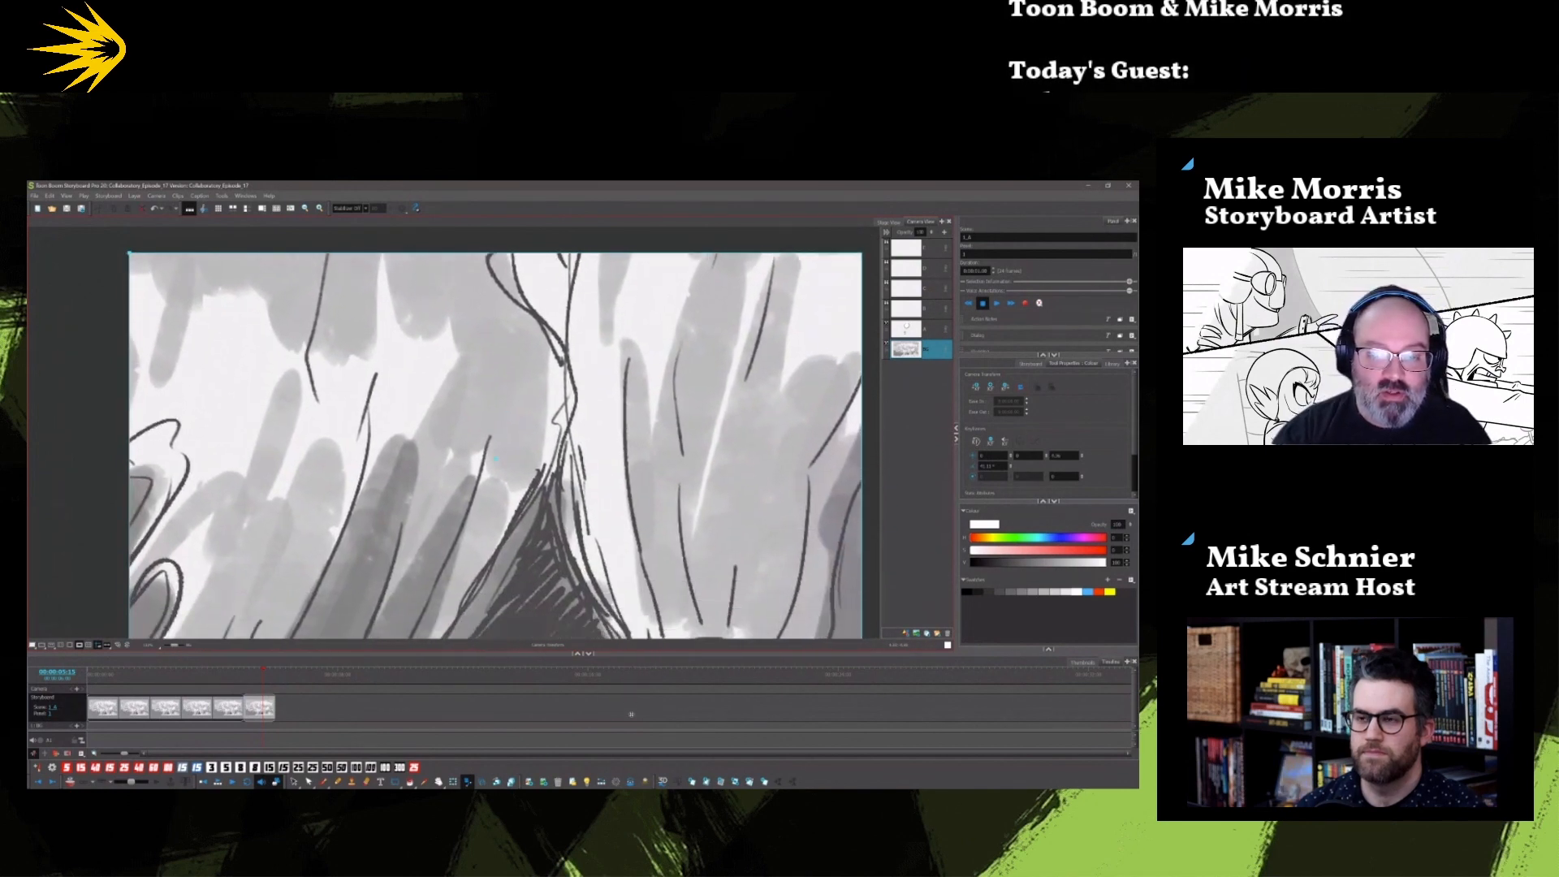
left_click_drag(560, 528, 560, 532)
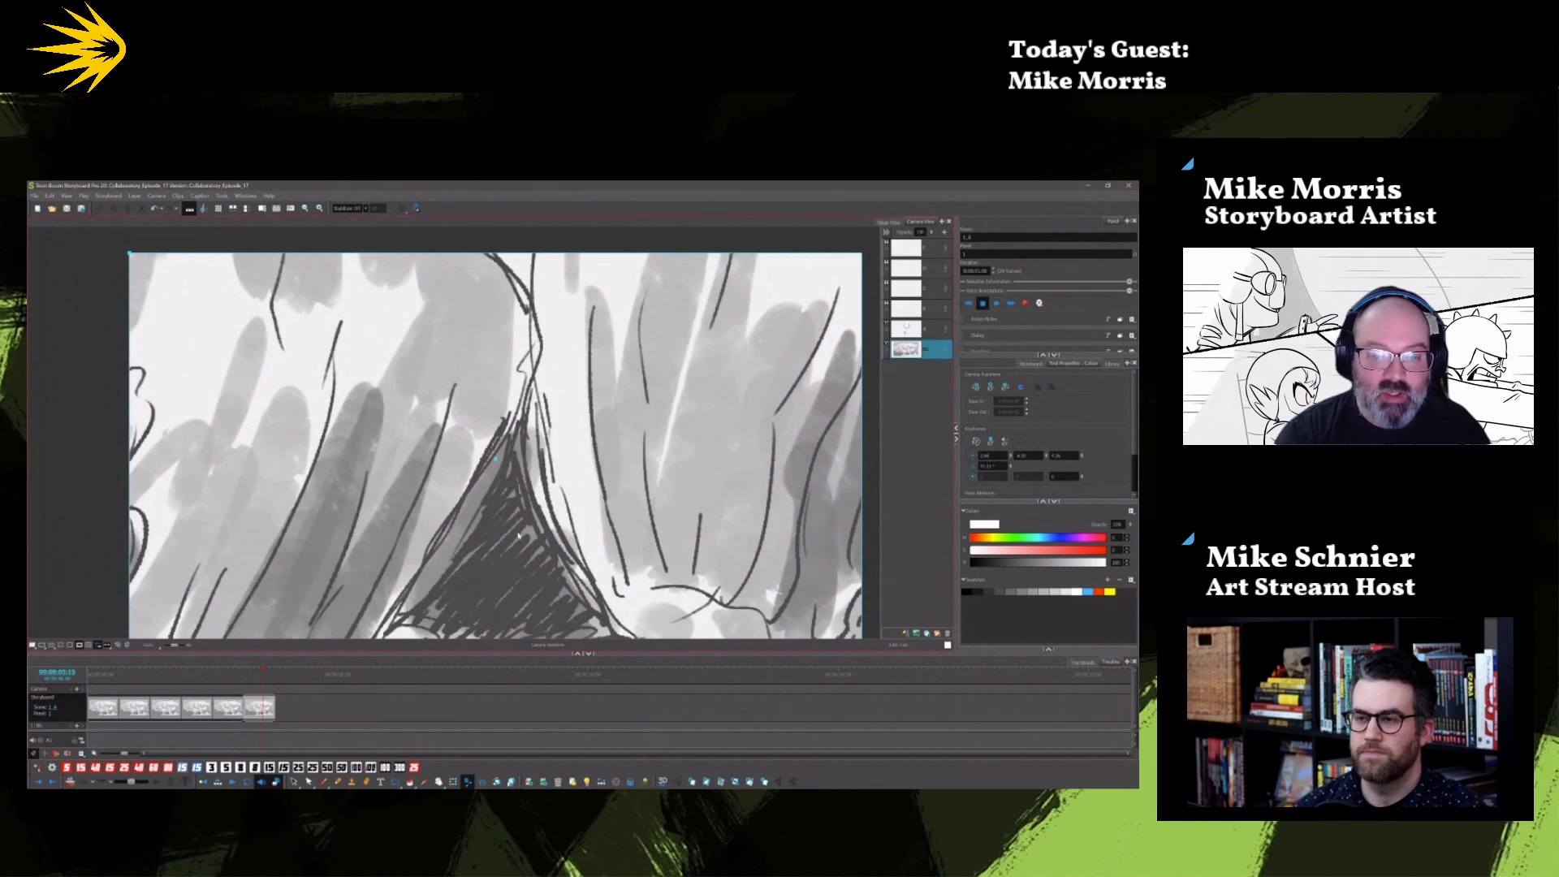
left_click_drag(493, 459, 403, 546)
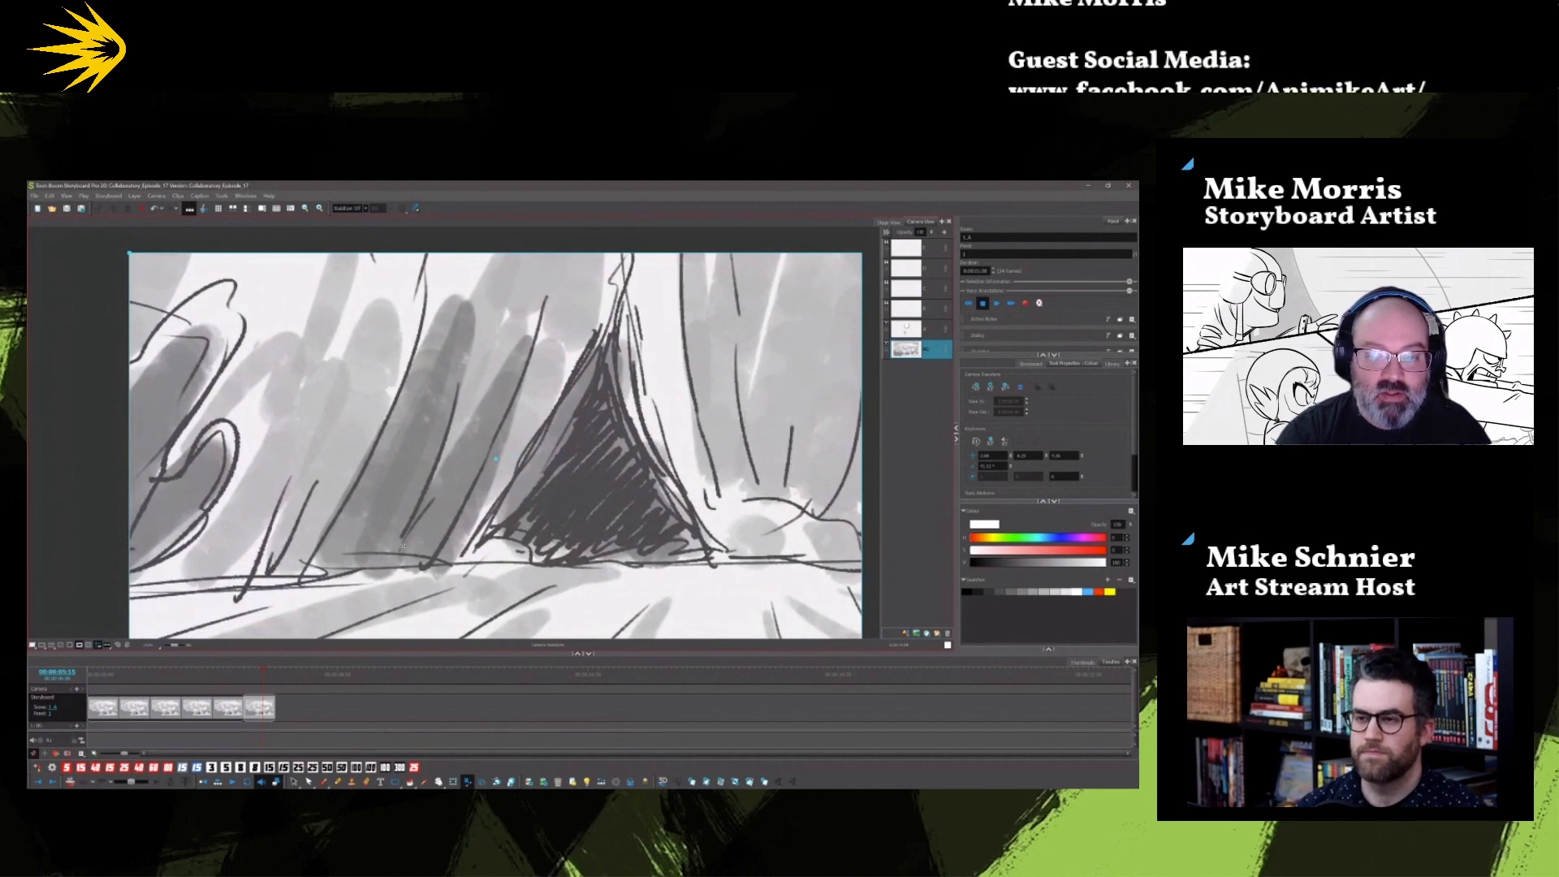
left_click_drag(403, 546, 408, 532)
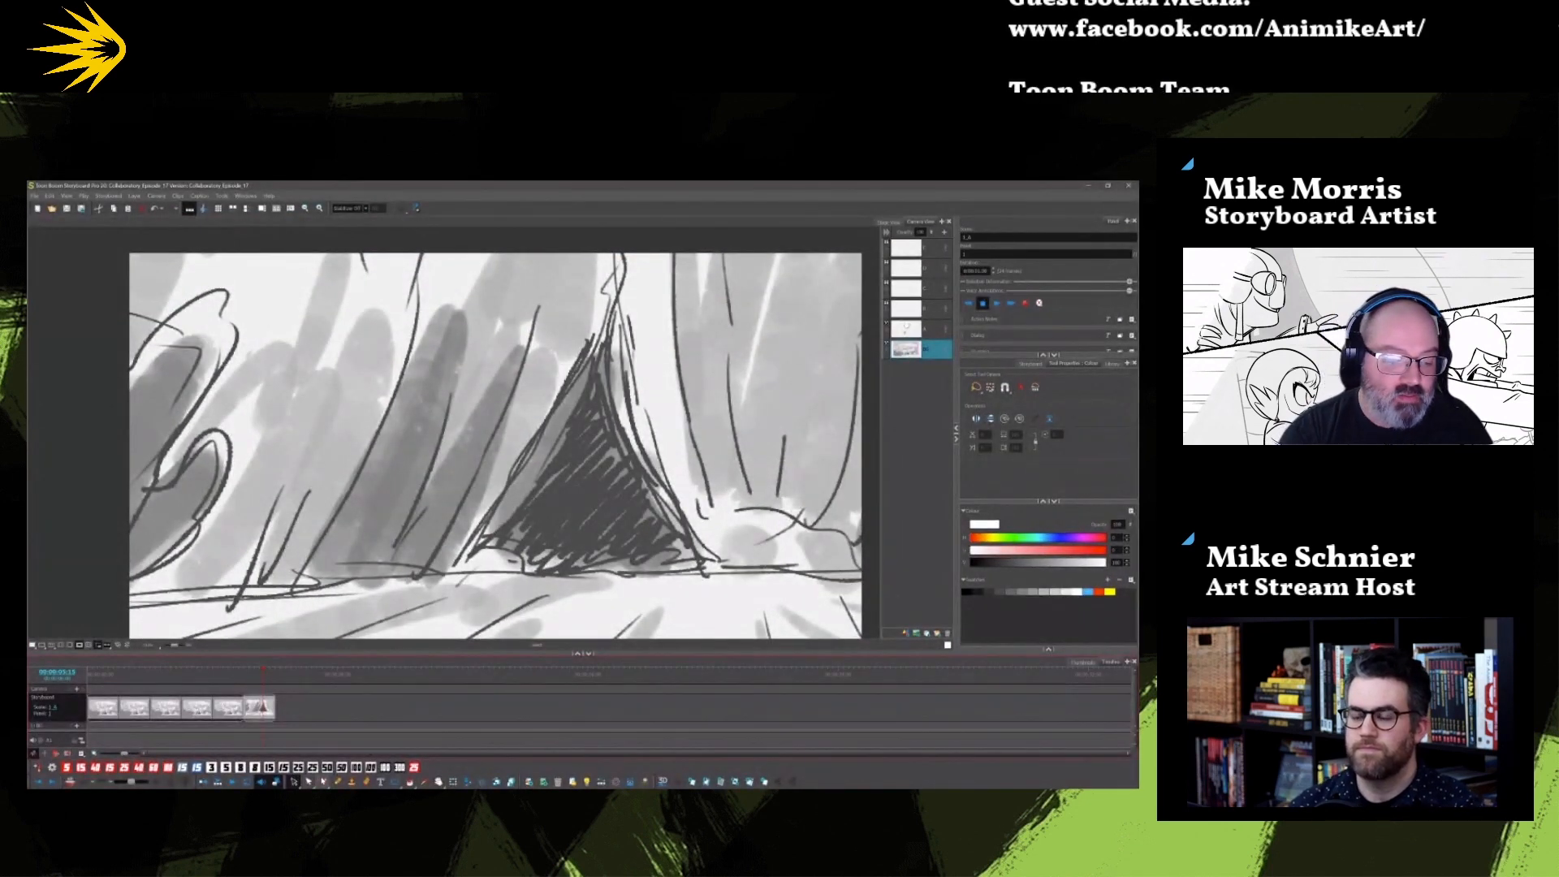
Step: Using a black brush on the empty layer above the bubbles, draw a creature's stalked eyes, solid head and round claws inside the opening
left_click(323, 781)
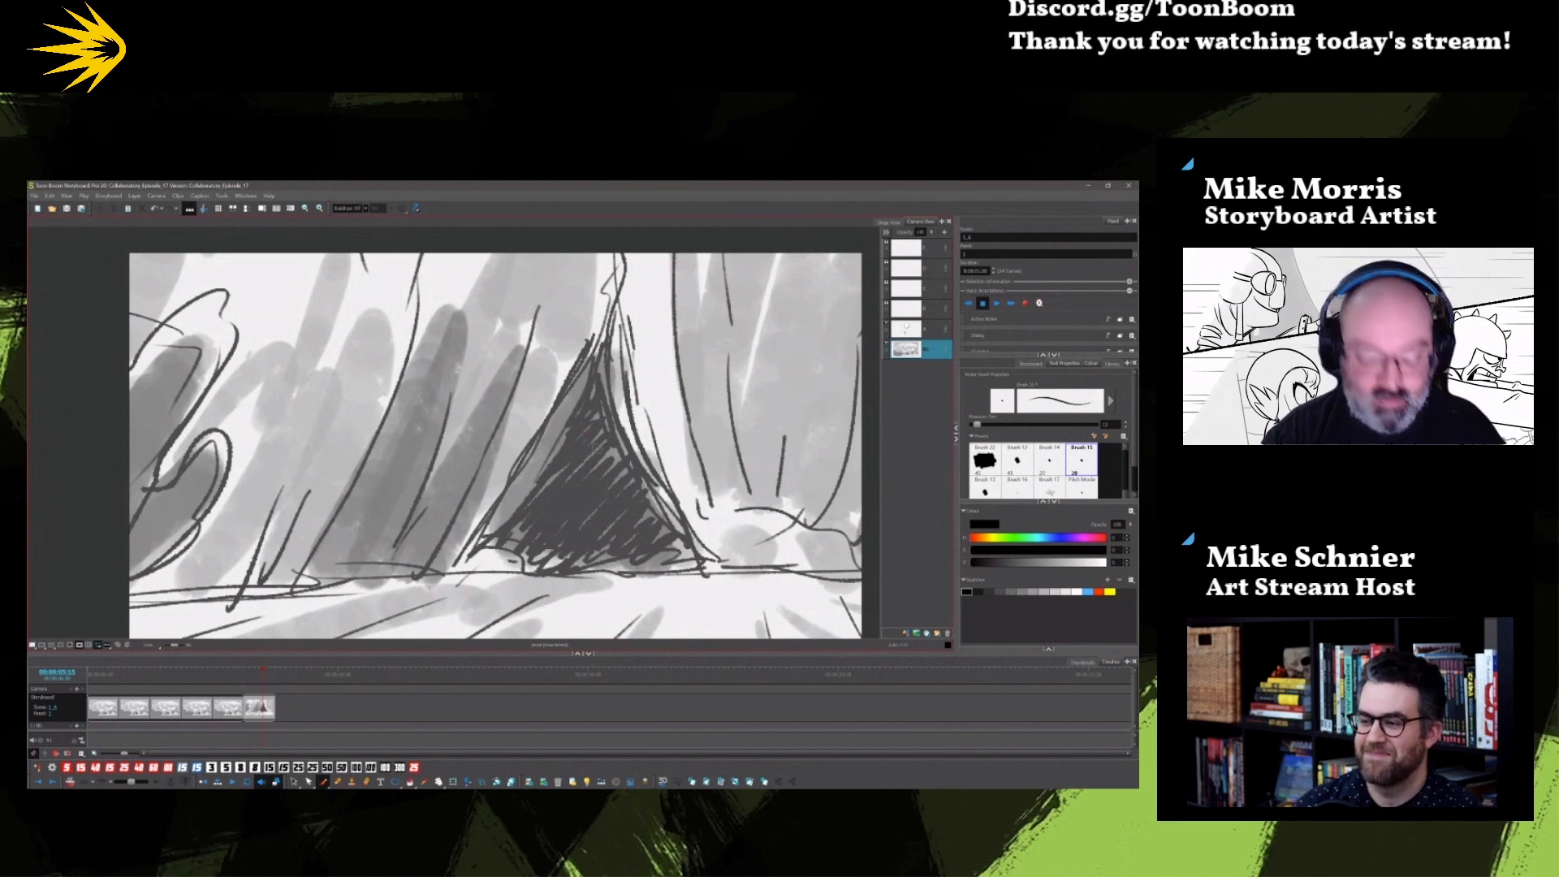
left_click(934, 329)
left_click(934, 309)
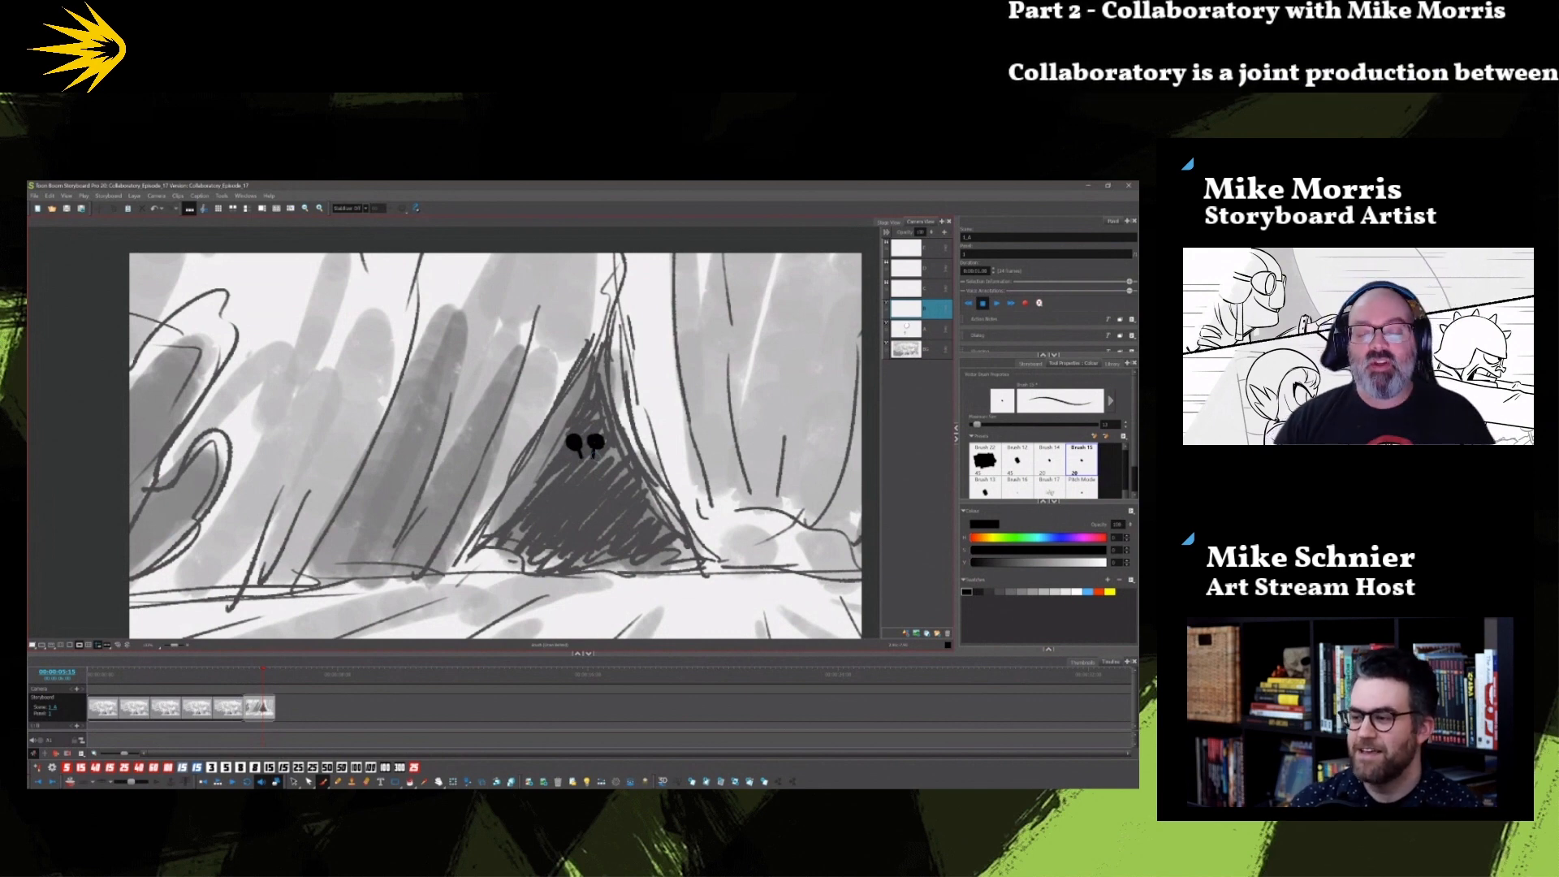
mouse_move(577, 463)
left_mouse_down()
mouse_move(599, 465)
mouse_move(578, 484)
mouse_move(588, 472)
left_mouse_up()
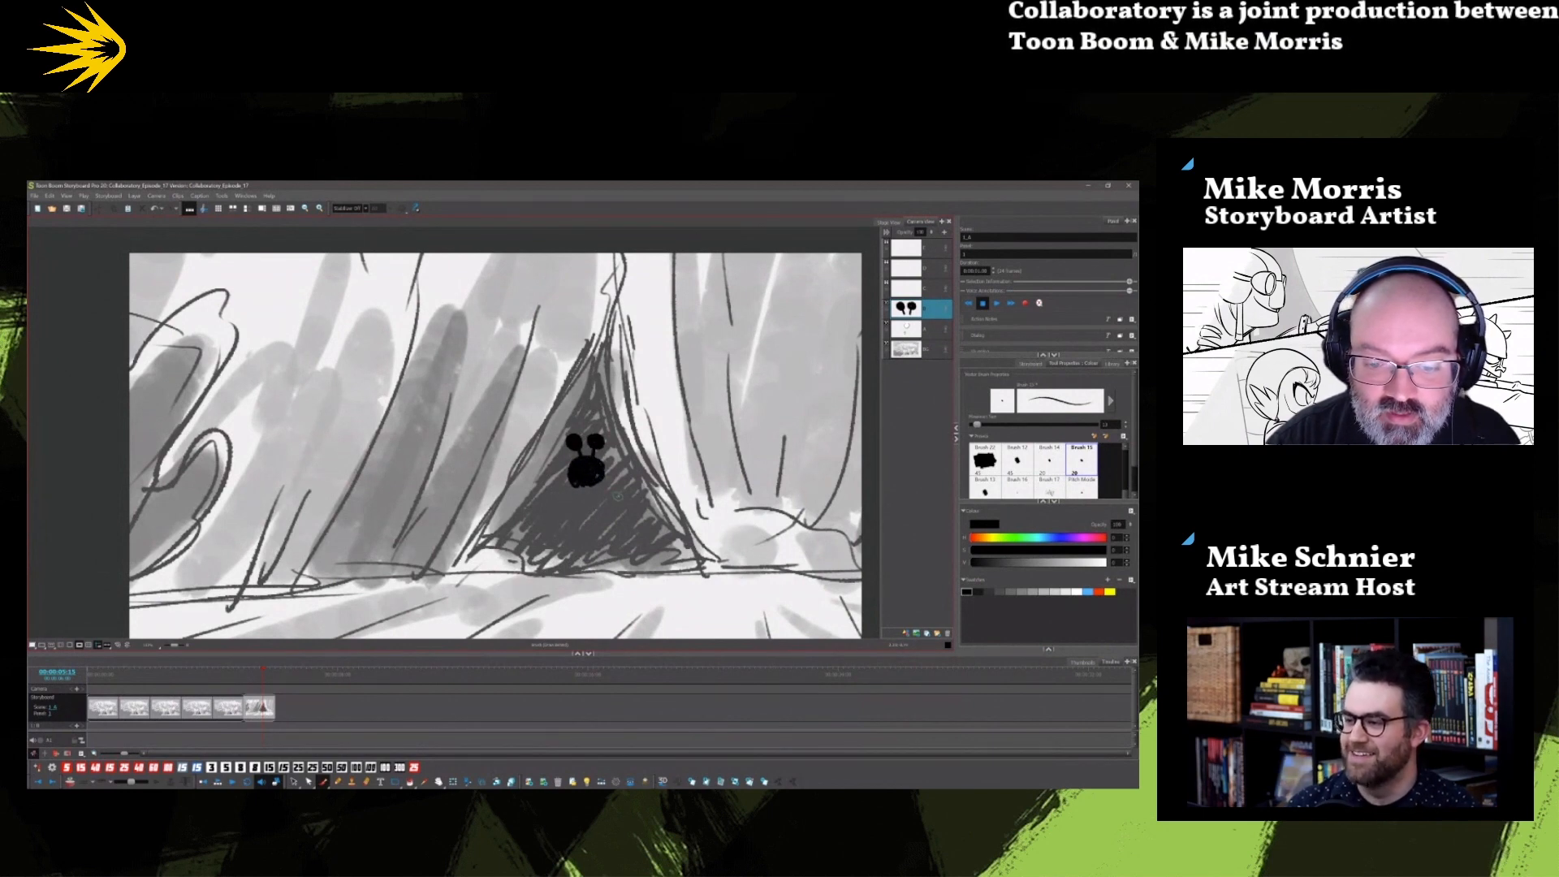
left_click_drag(601, 497, 602, 508)
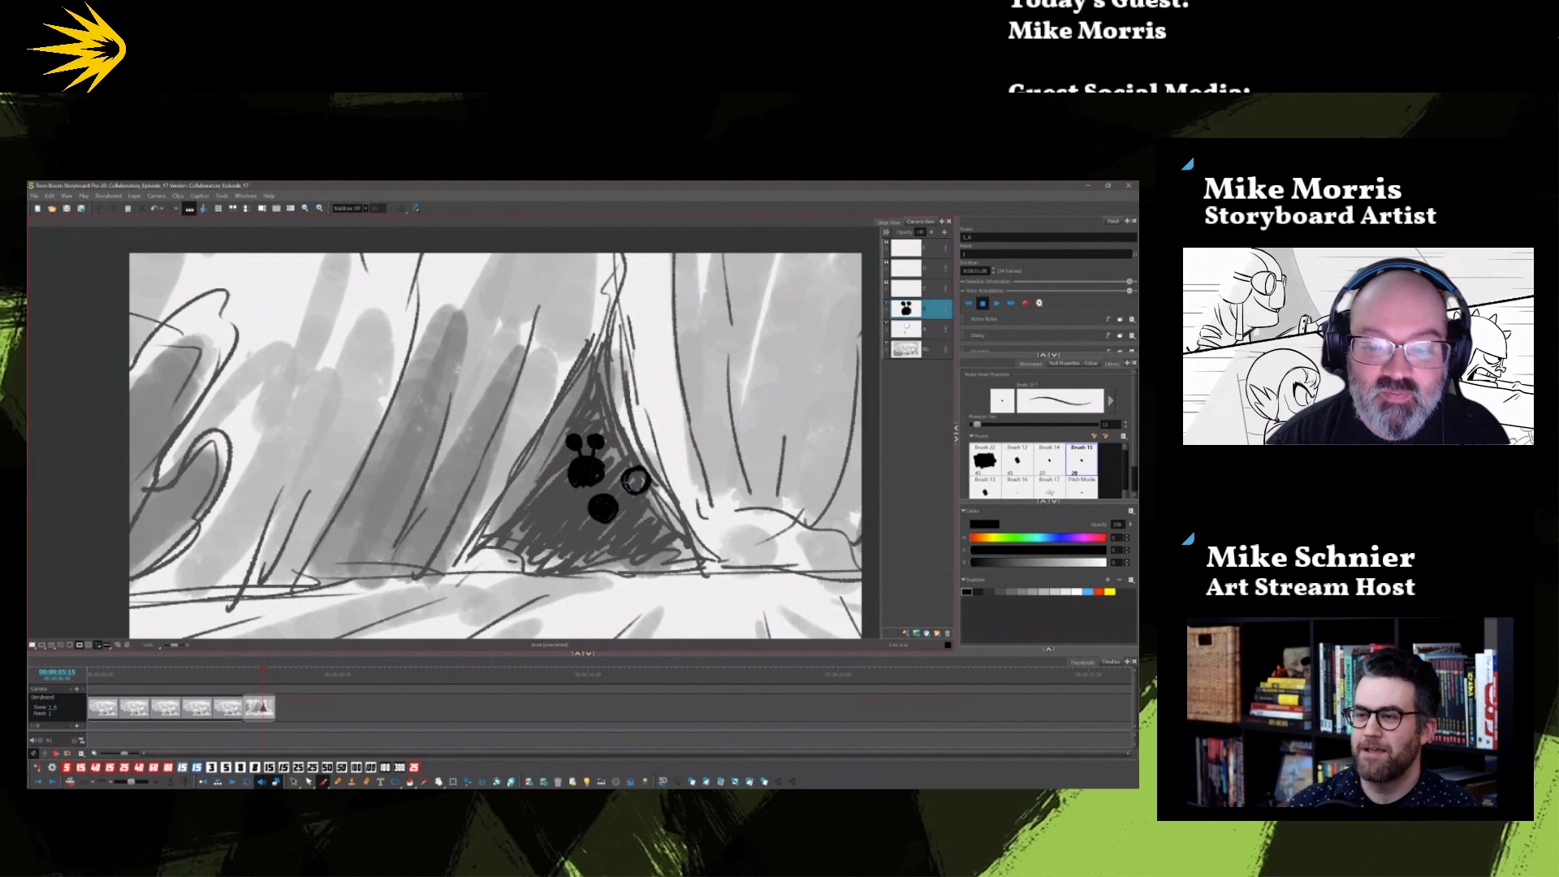
mouse_move(628, 484)
left_mouse_down()
mouse_move(584, 498)
mouse_move(621, 463)
left_mouse_up()
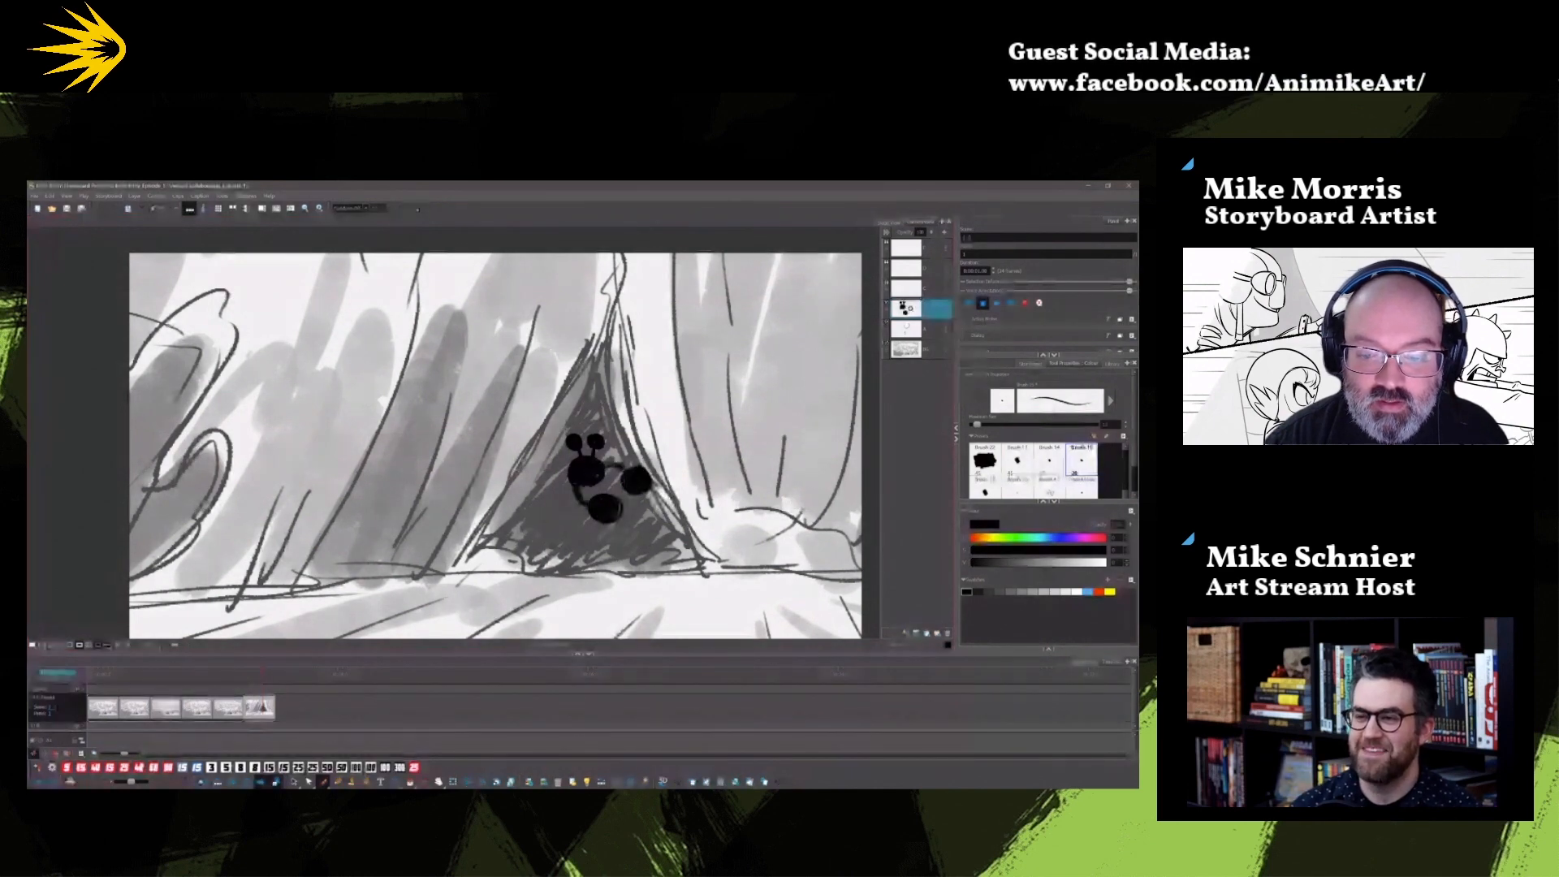
Step: Complete the black creature with pincer tips, a hatched curved body, small legs and a tail resting on the ground
left_click_drag(625, 474, 660, 445)
mouse_move(597, 520)
left_mouse_down()
mouse_move(545, 585)
mouse_move(535, 573)
left_mouse_up()
mouse_move(578, 489)
left_mouse_down()
mouse_move(567, 532)
mouse_move(644, 531)
mouse_move(629, 554)
left_mouse_up()
mouse_move(585, 556)
left_mouse_down()
mouse_move(583, 574)
mouse_move(603, 577)
left_mouse_up()
left_click_drag(615, 556, 634, 569)
left_click_drag(623, 557, 673, 515)
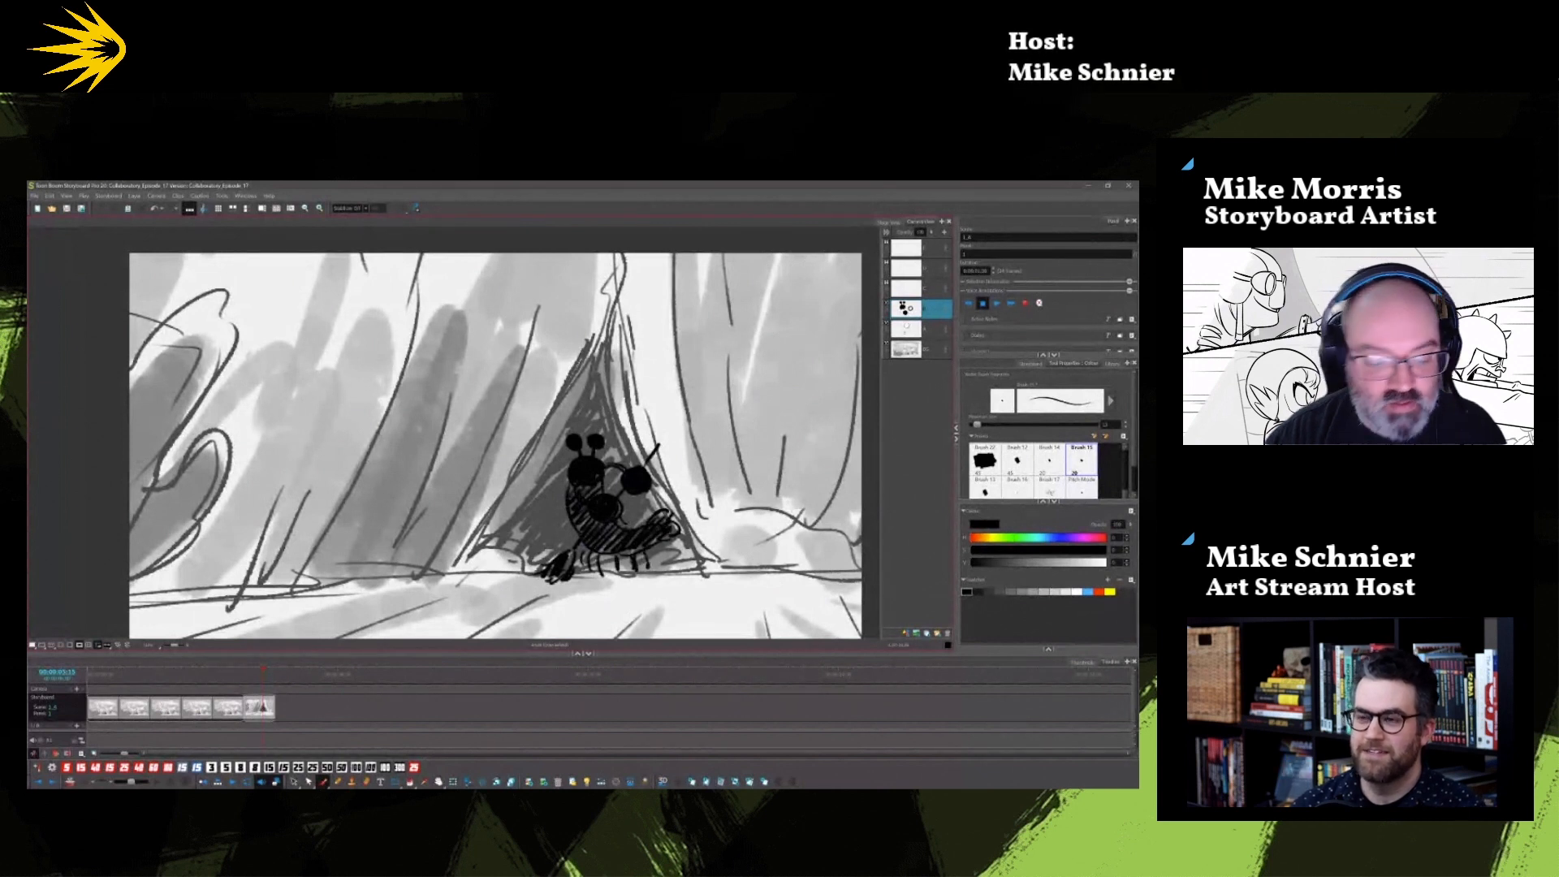
Step: Duplicate the close-up panel and clear the creature from the earlier one, leaving the opening empty
left_click(750, 782)
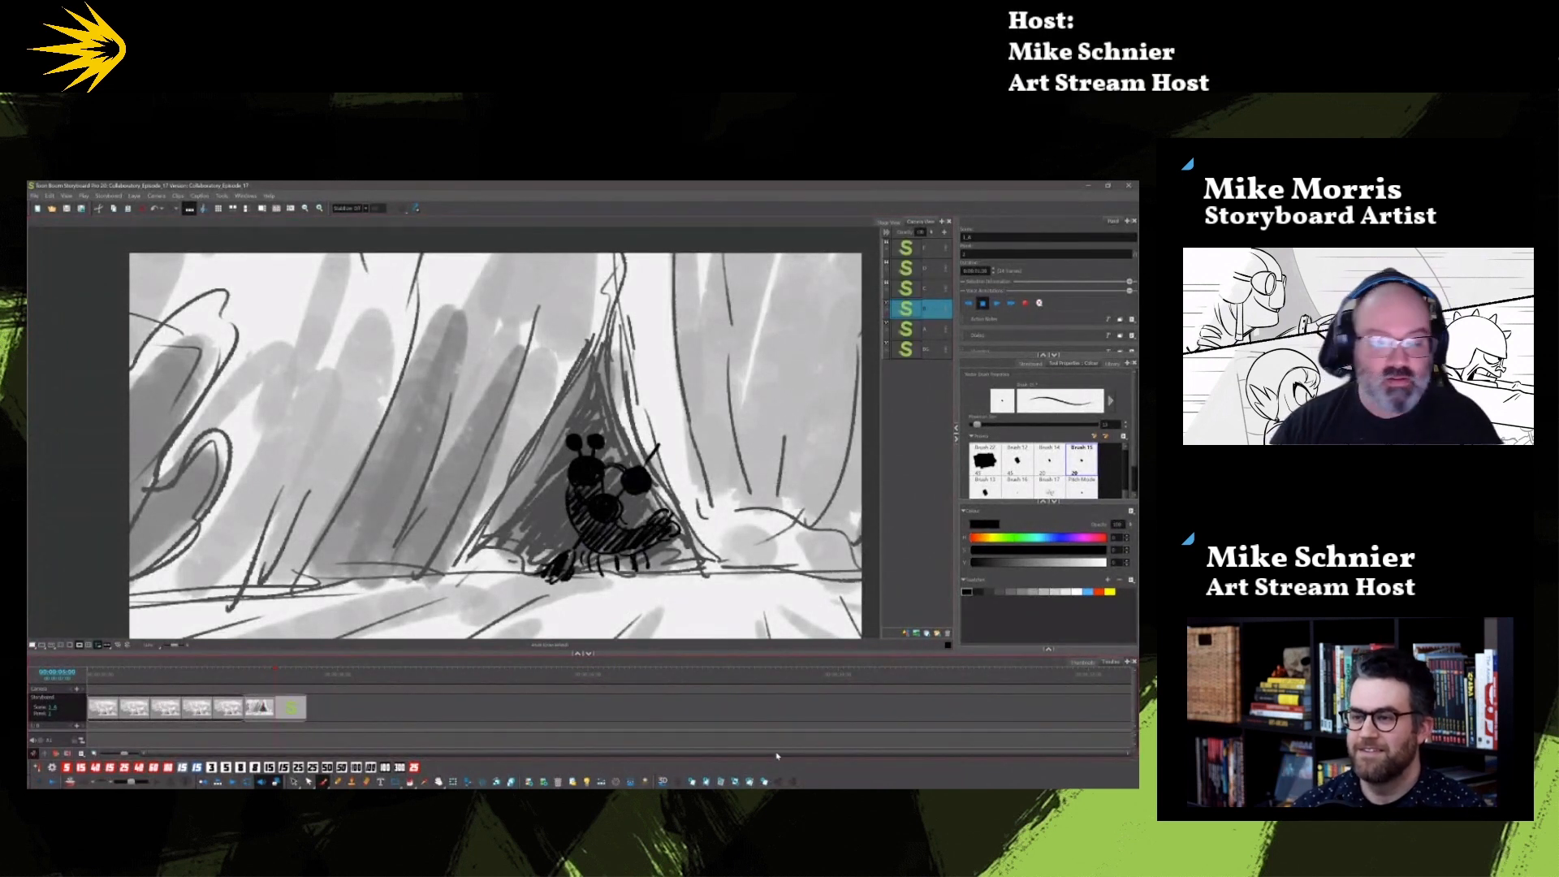
left_click(259, 679)
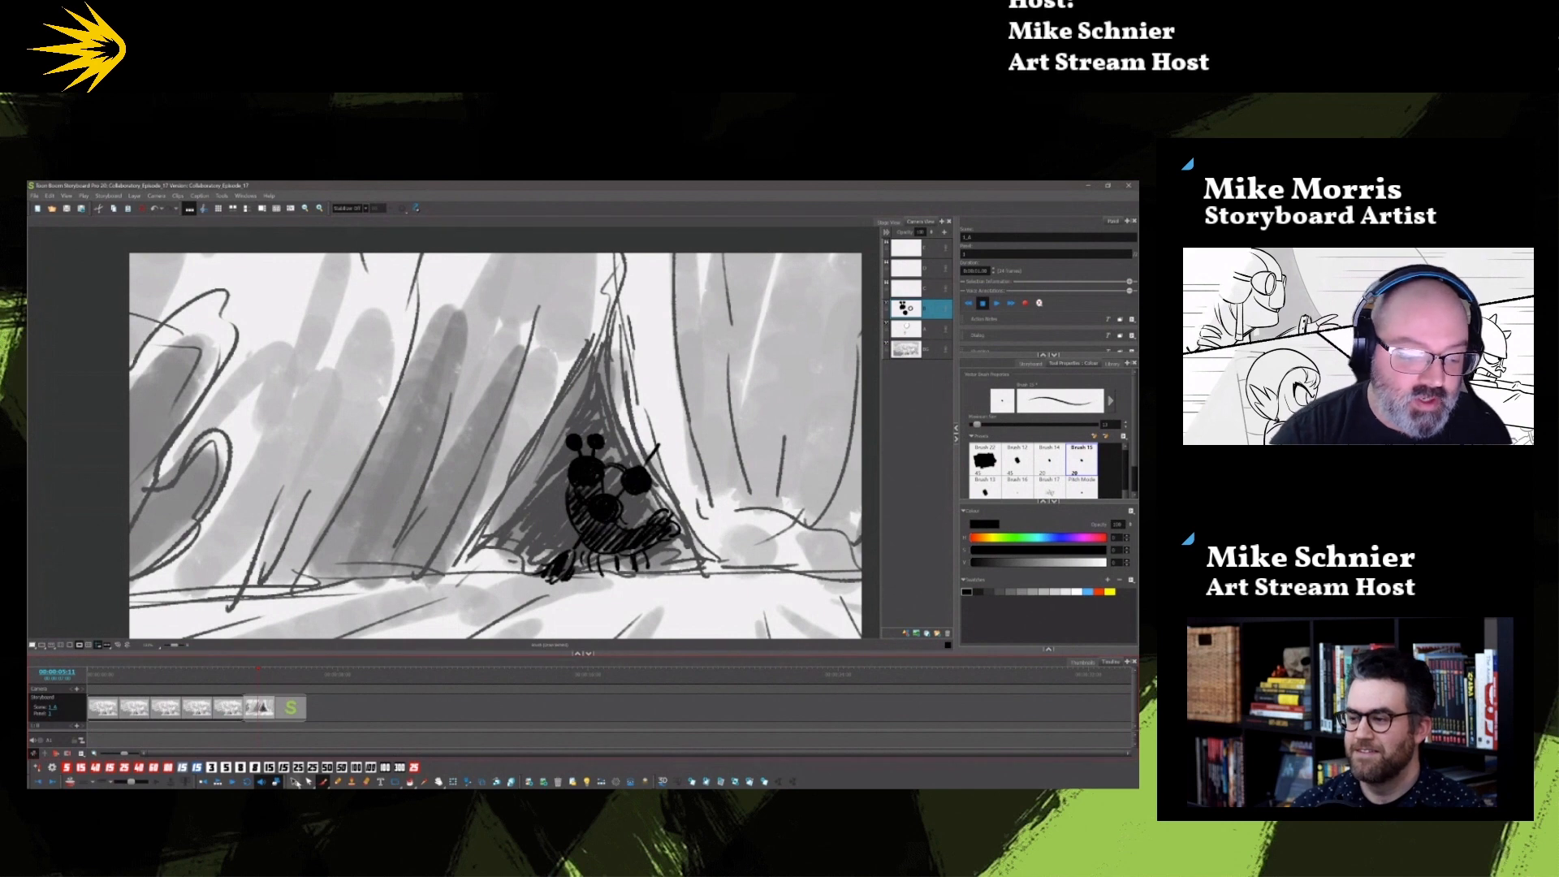
left_click(295, 782)
key("ctrl+a")
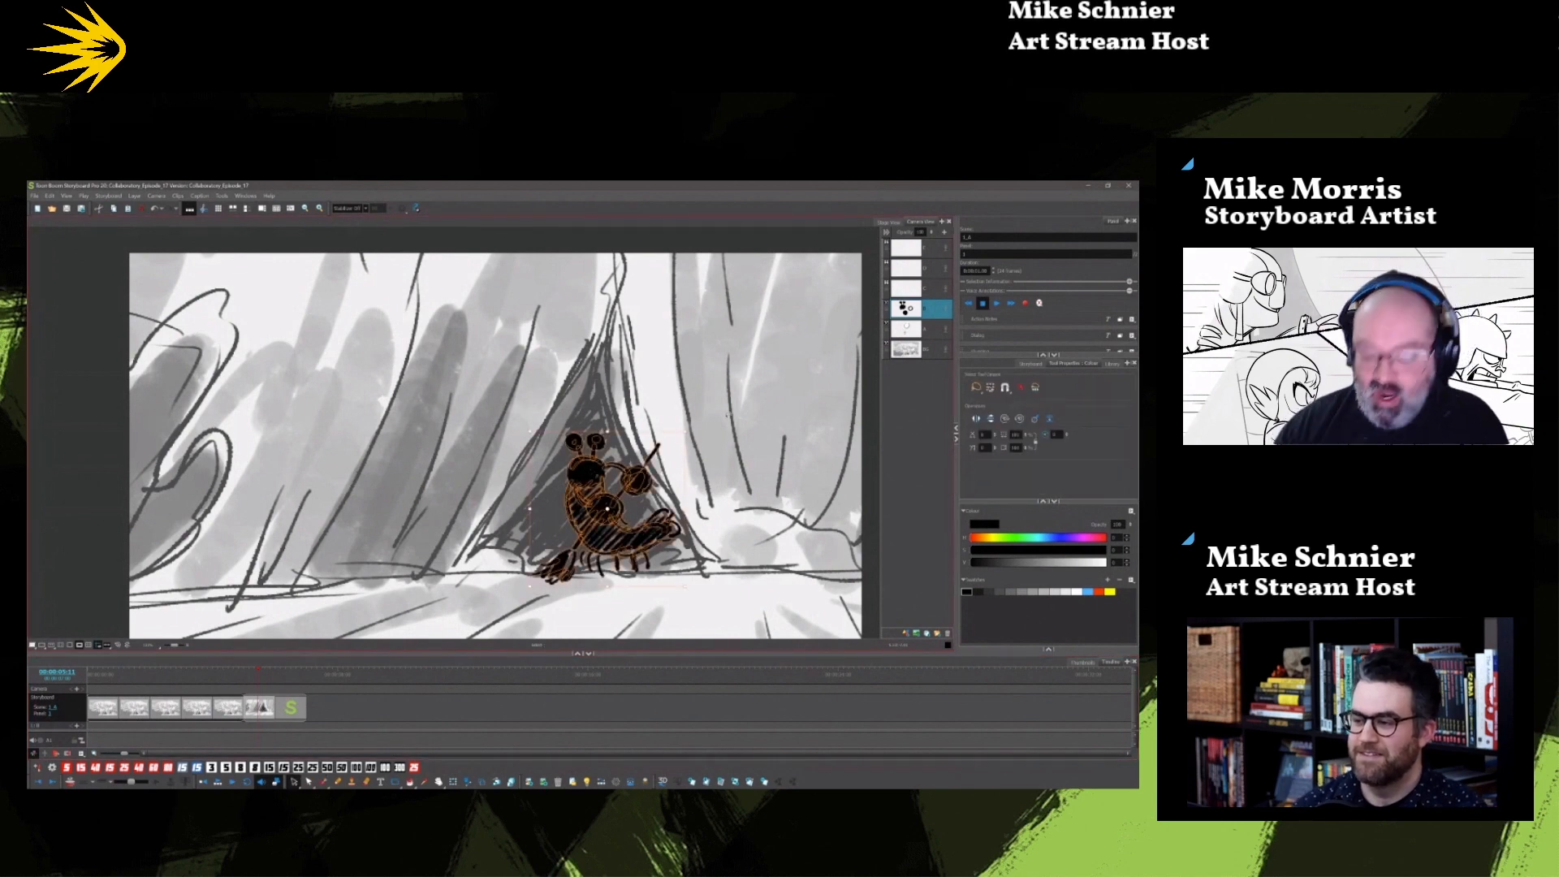
key("Delete")
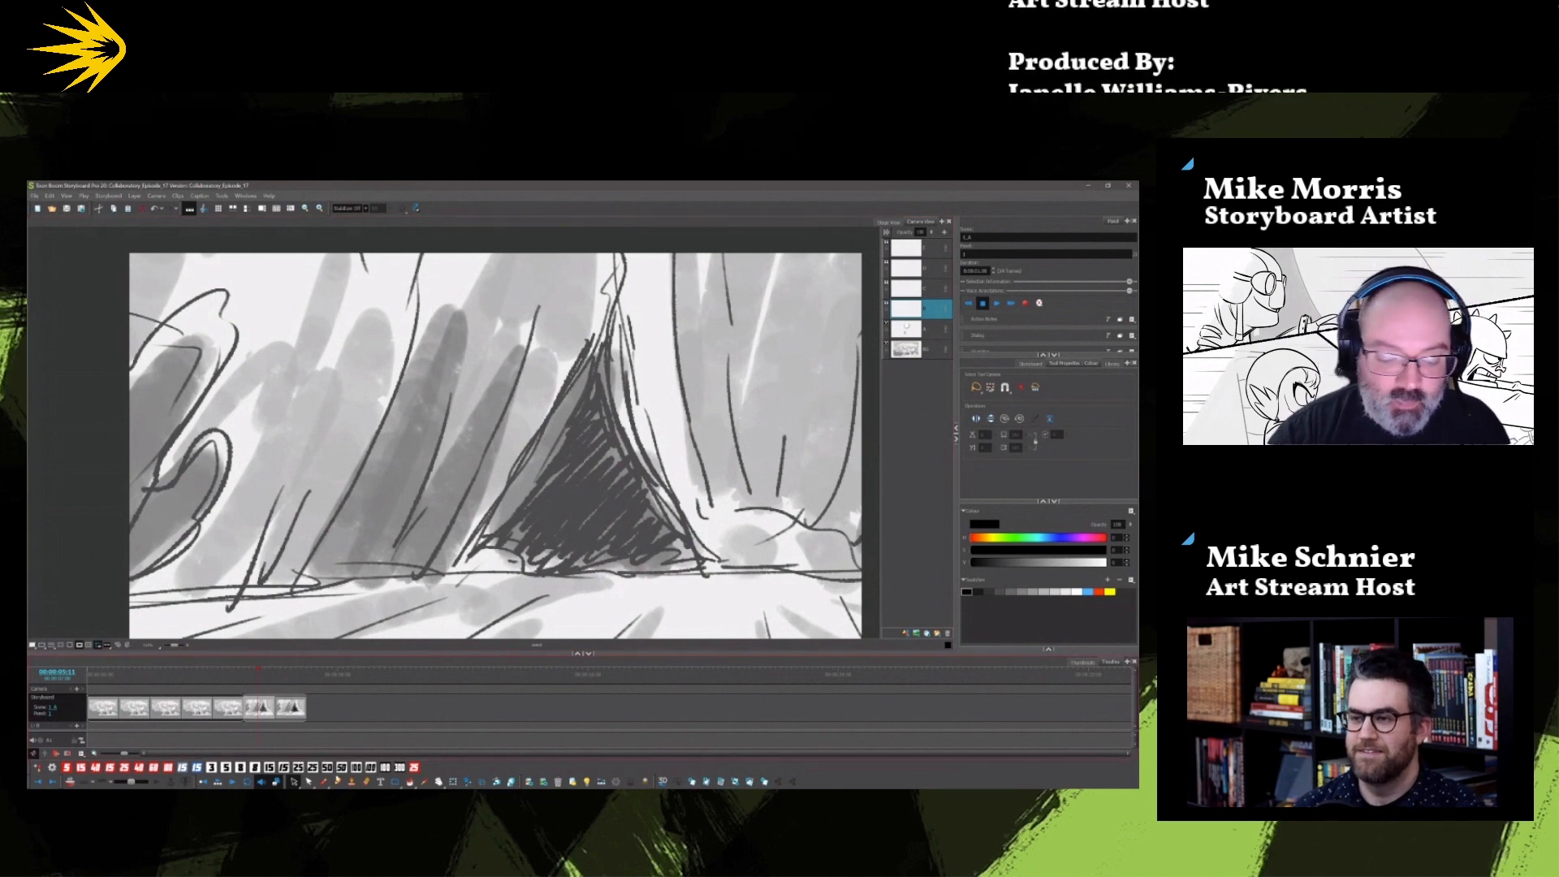
Step: Reshape the creature's raised claw and tail in the following panel with the brush
key("alt+b")
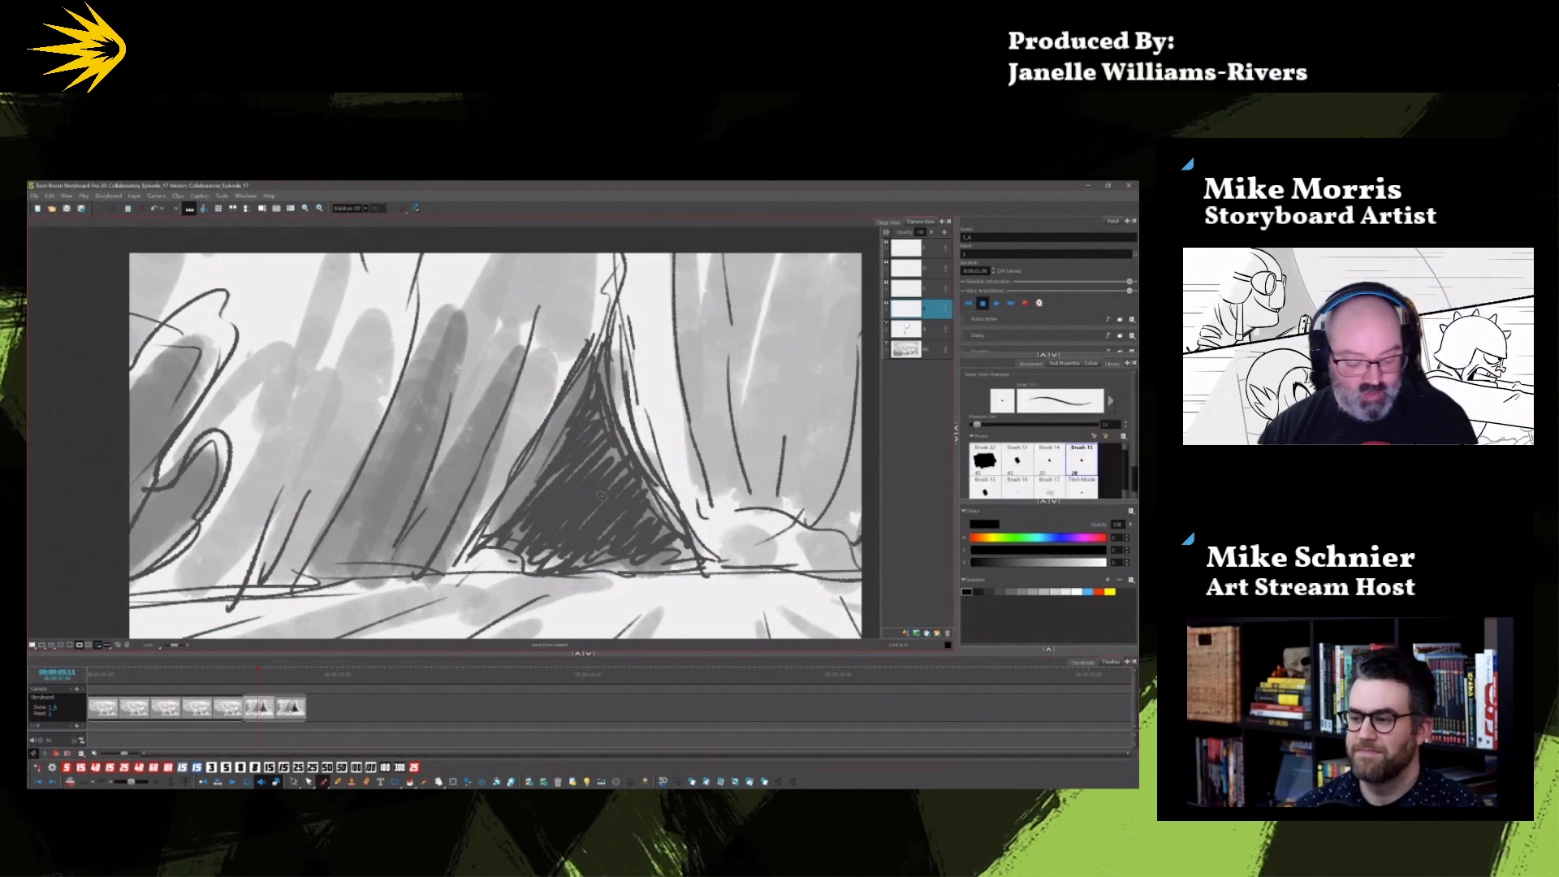
key("Right")
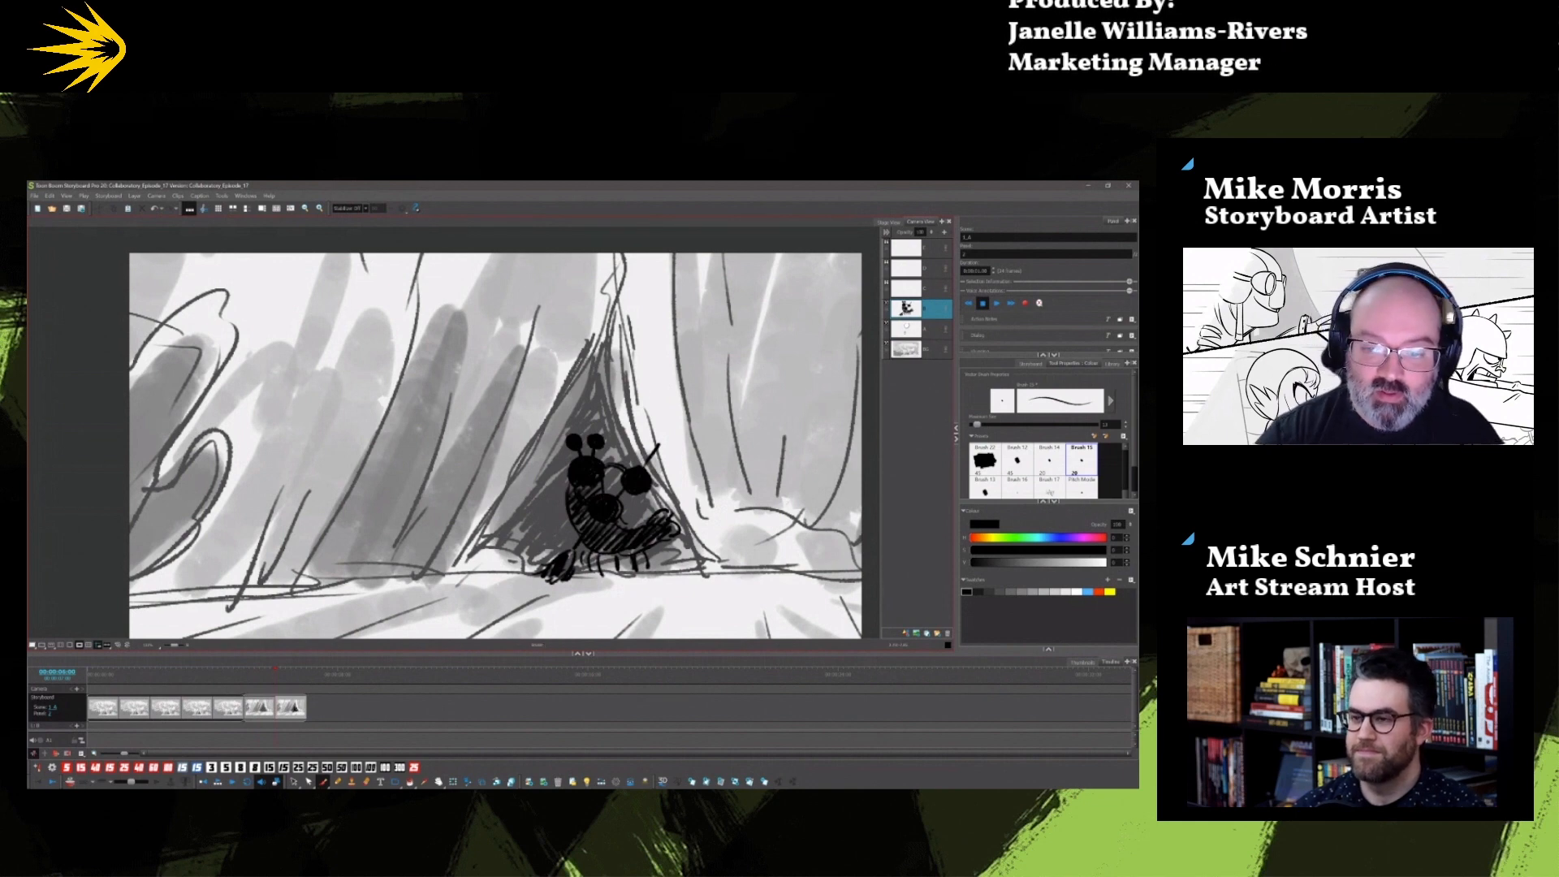
left_click_drag(653, 489, 657, 449)
left_click_drag(688, 540, 646, 457)
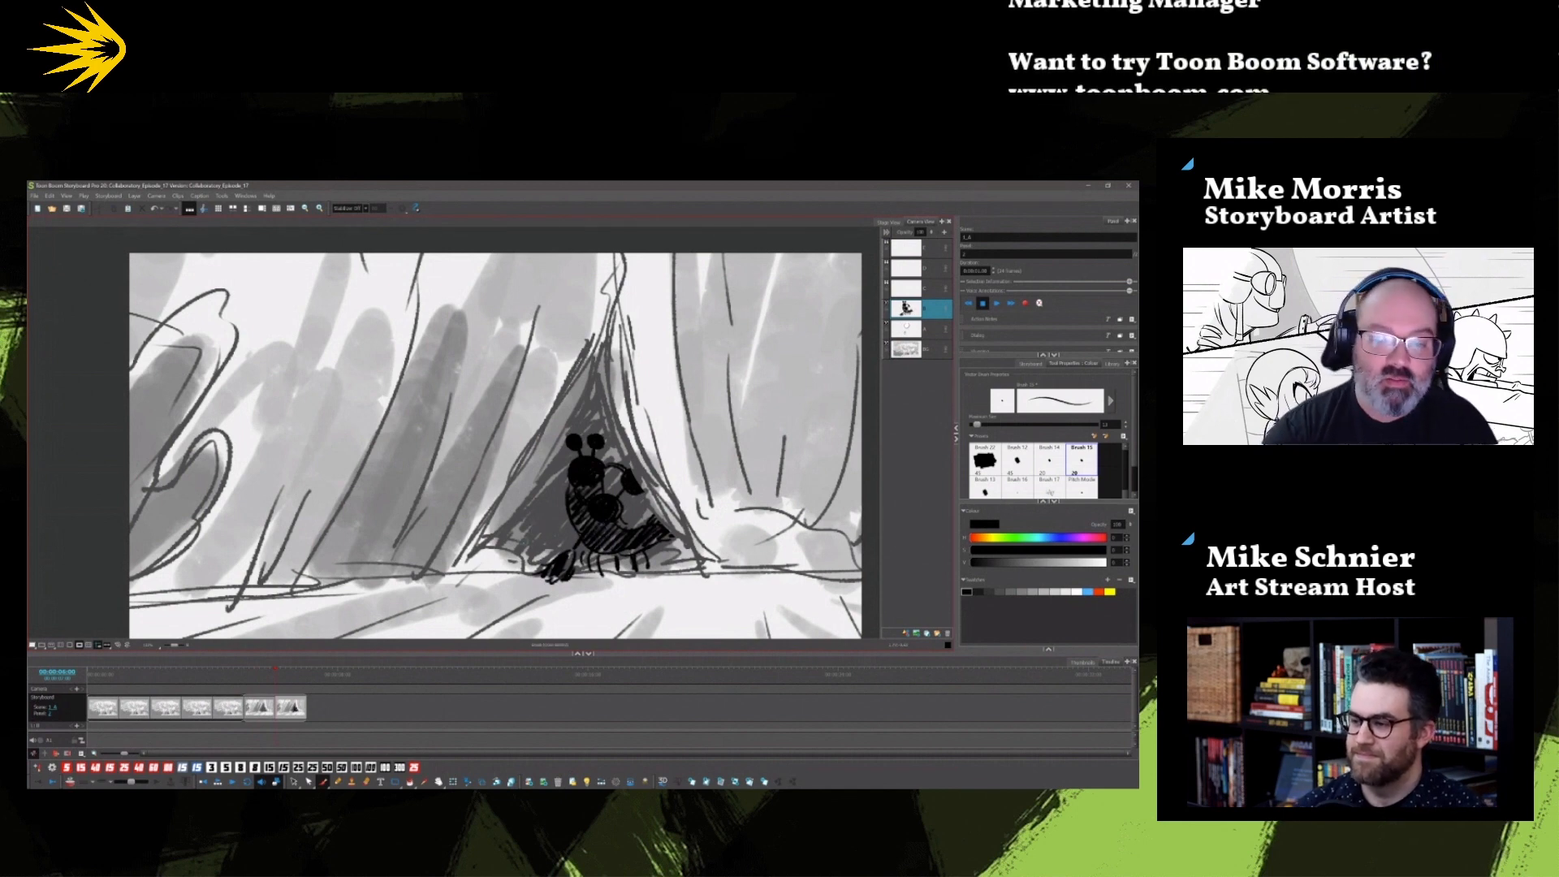
Step: Draw one large and several small bubble outlines beside the creature, and compare the panel with the empty one before it
left_click(531, 498)
mouse_move(525, 386)
left_mouse_down()
mouse_move(549, 396)
mouse_move(543, 421)
left_mouse_up()
left_click(516, 479)
key("Left")
key("Right")
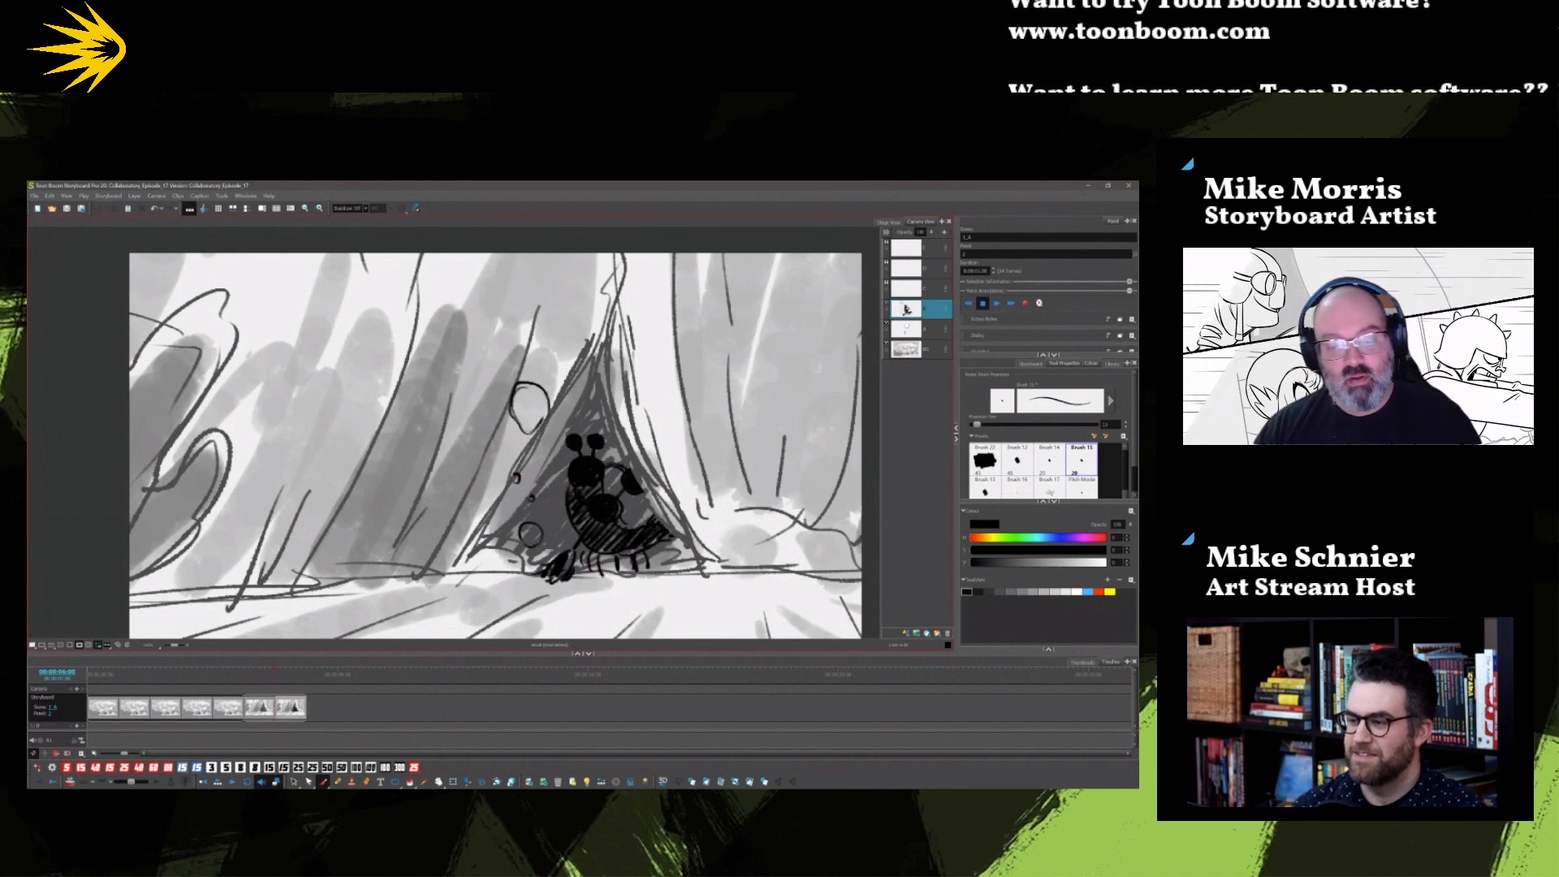
Step: Clear the creature and bubbles from a new duplicate of the panel, and save the project
left_click(748, 782)
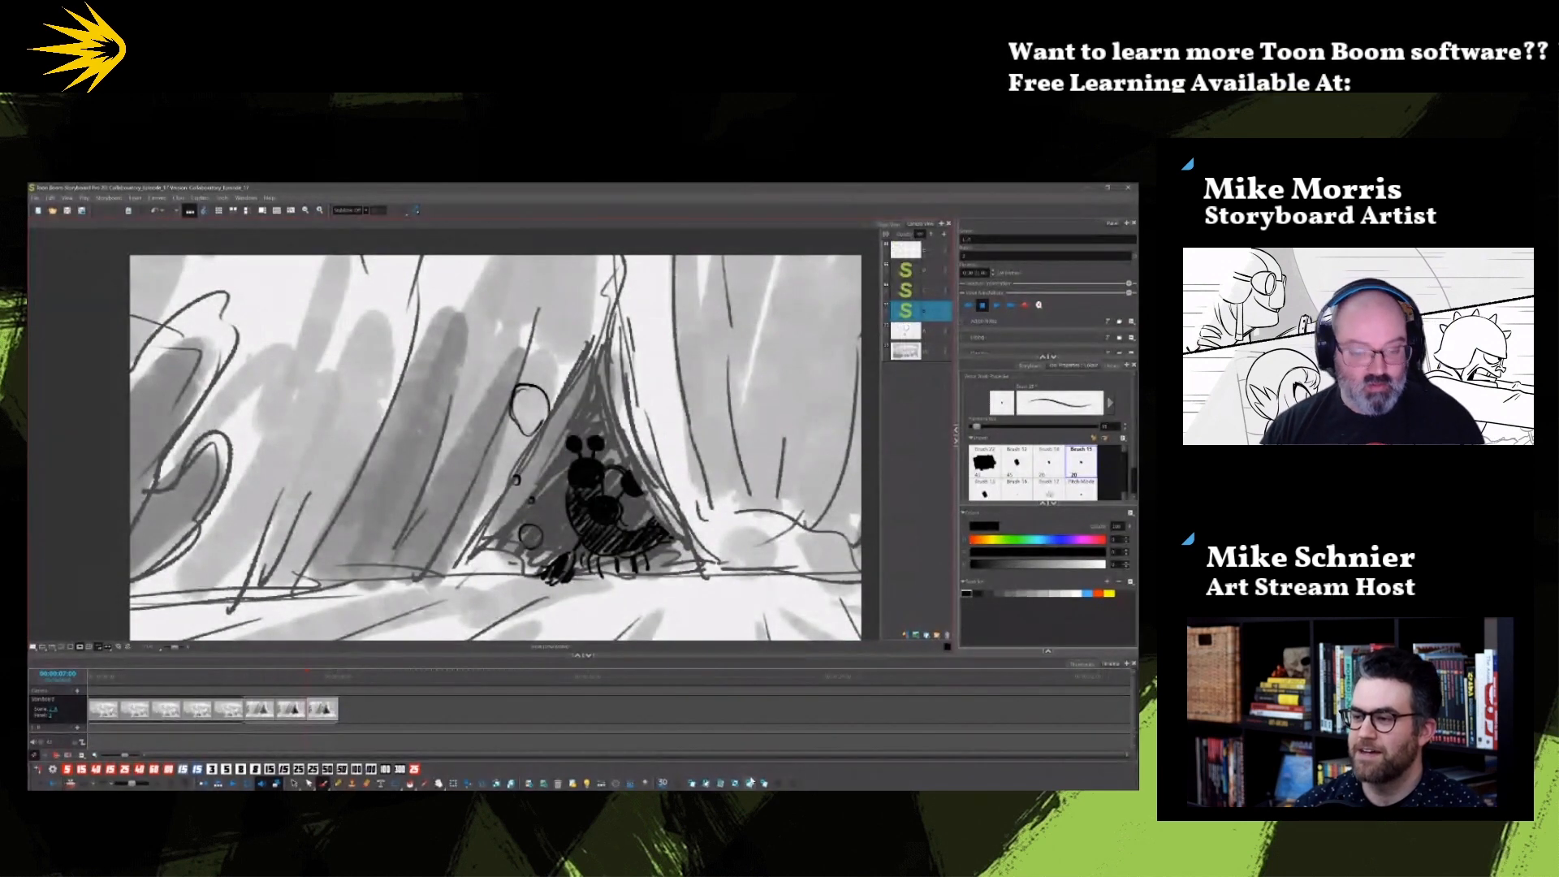
left_click(296, 784)
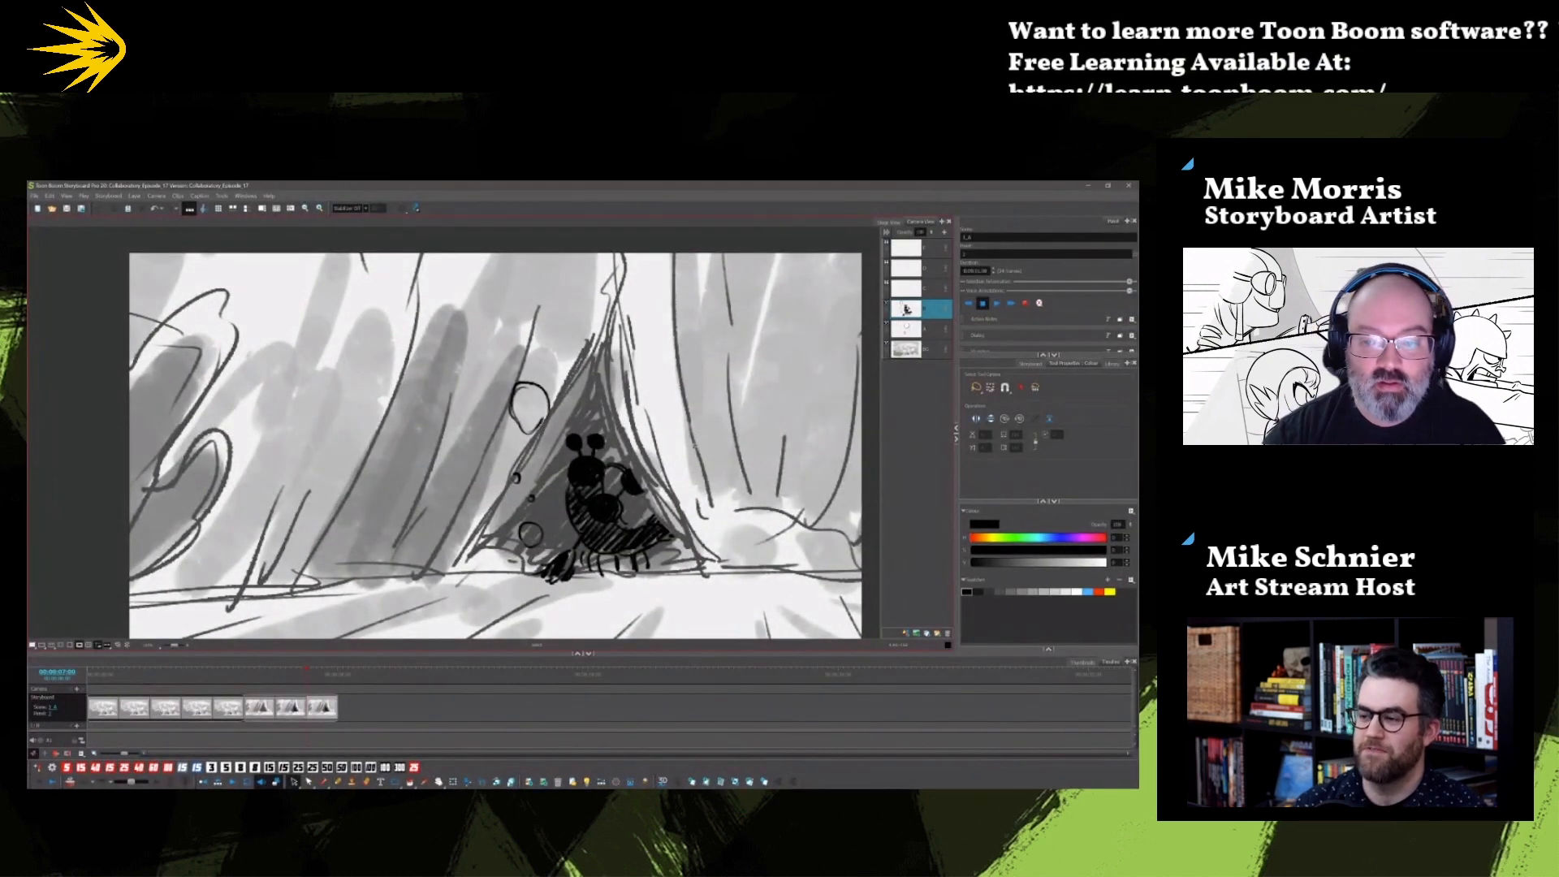
key("ctrl+a")
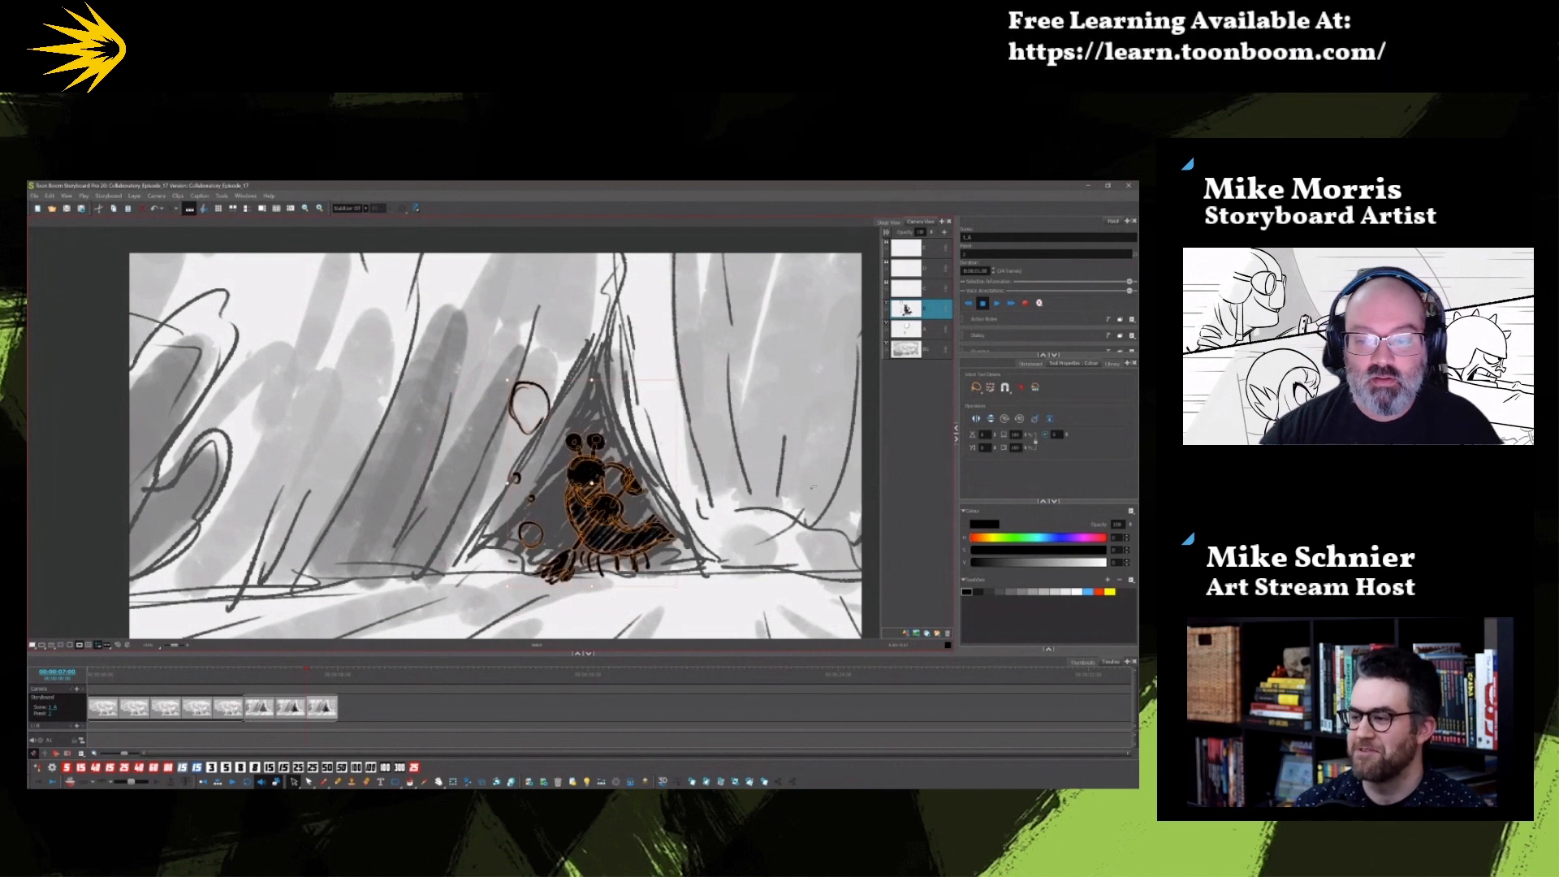
key("Delete")
key("alt+b")
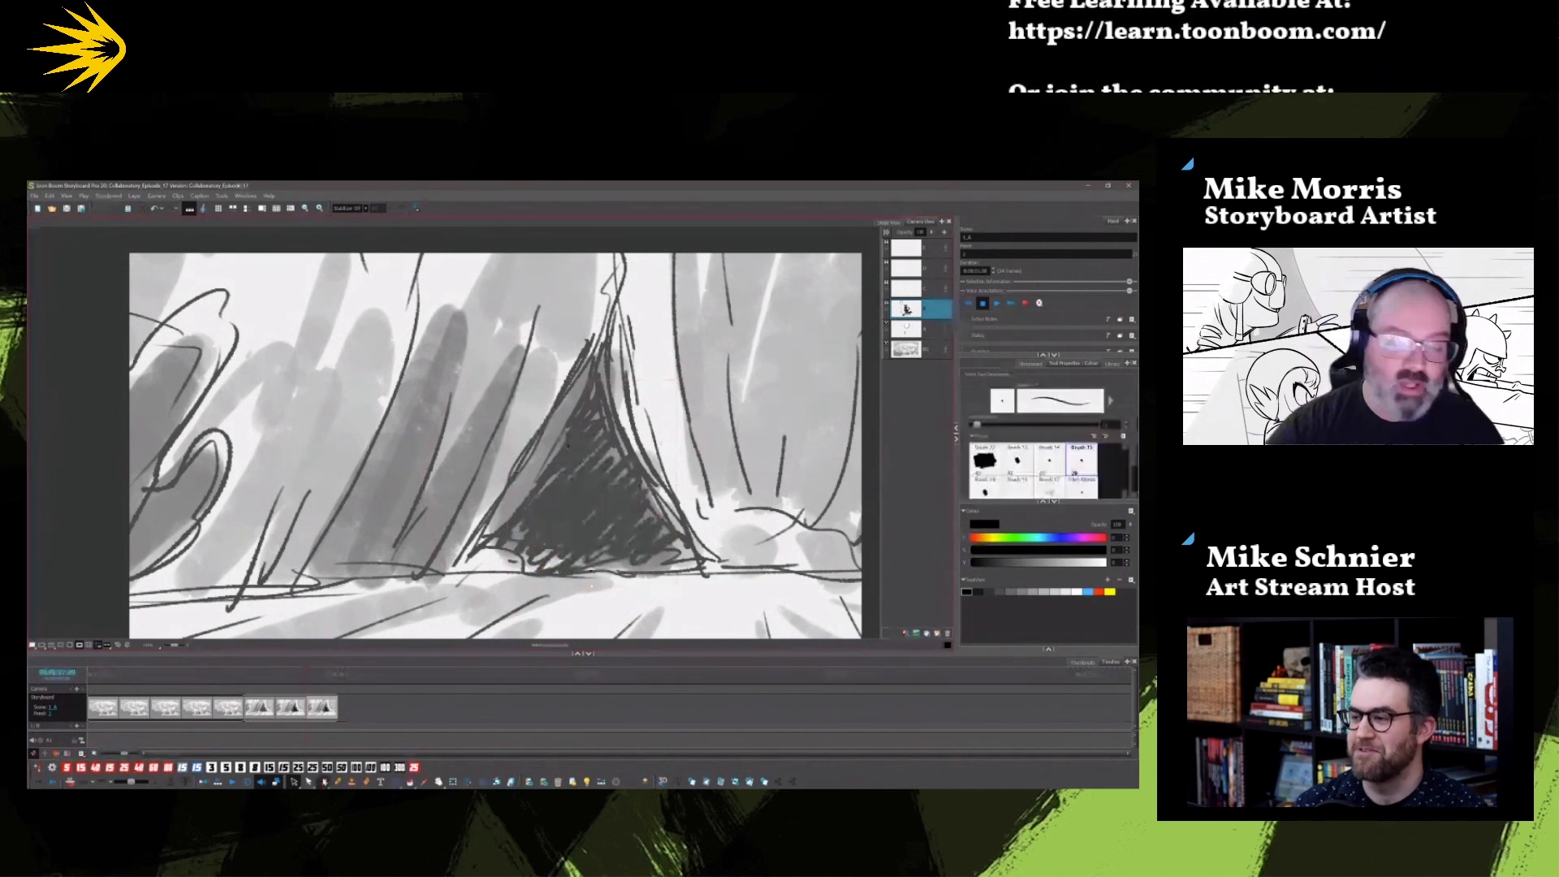
key("ctrl+s")
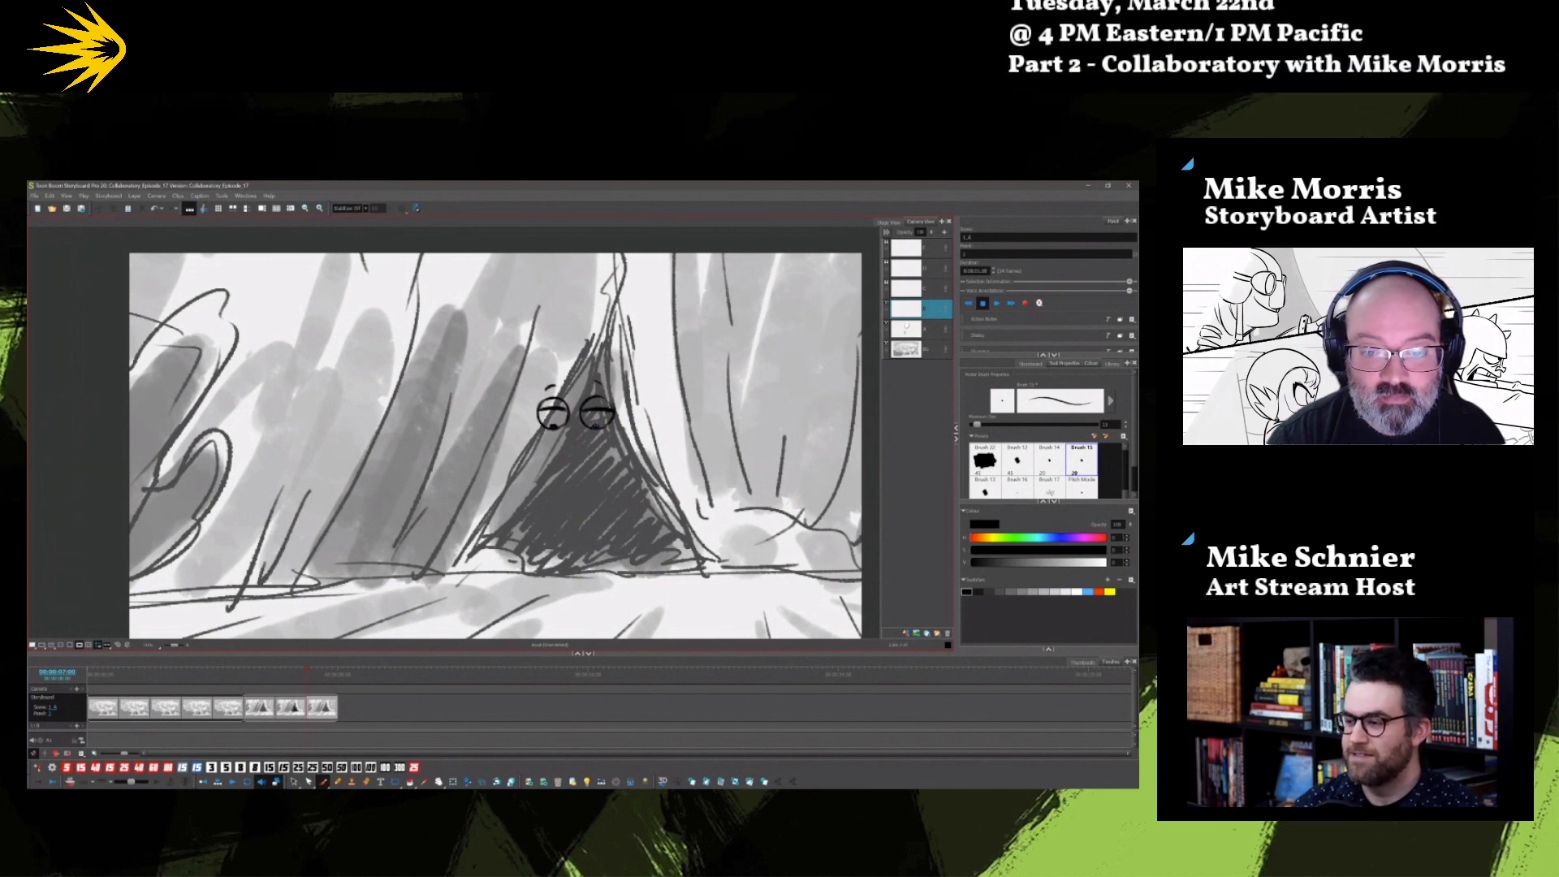
Step: Draw the creature's face beneath a pair of half-closed eyes near the top of the opening, comparing it with the previous panel
left_click_drag(558, 430, 563, 442)
left_click_drag(567, 430, 580, 442)
mouse_move(591, 431)
left_mouse_down()
mouse_move(556, 450)
mouse_move(595, 450)
left_mouse_up()
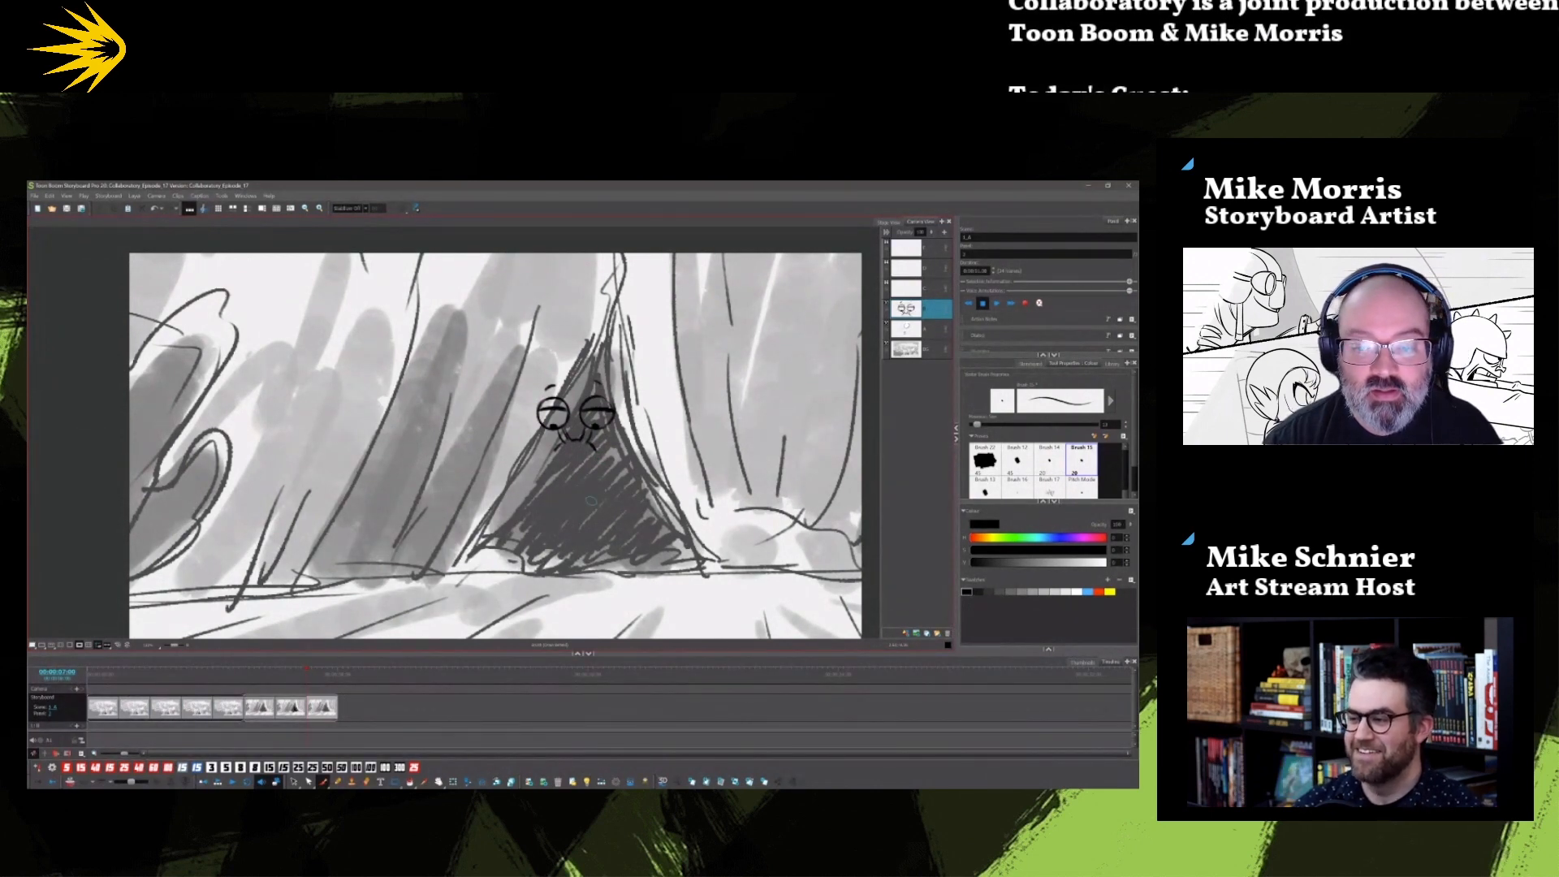
key("Left")
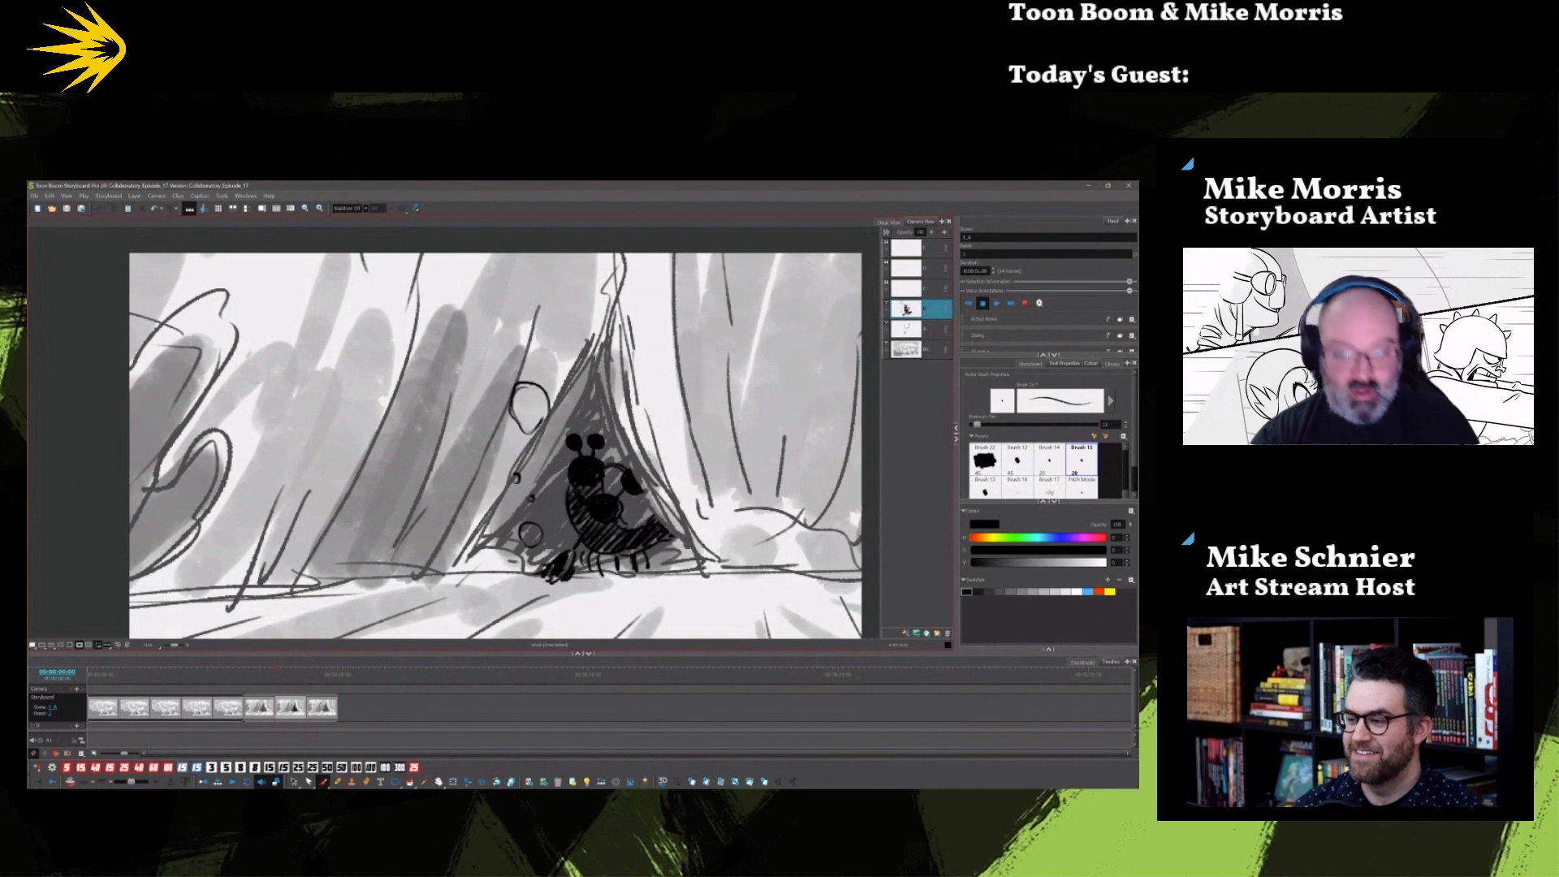
key("Right")
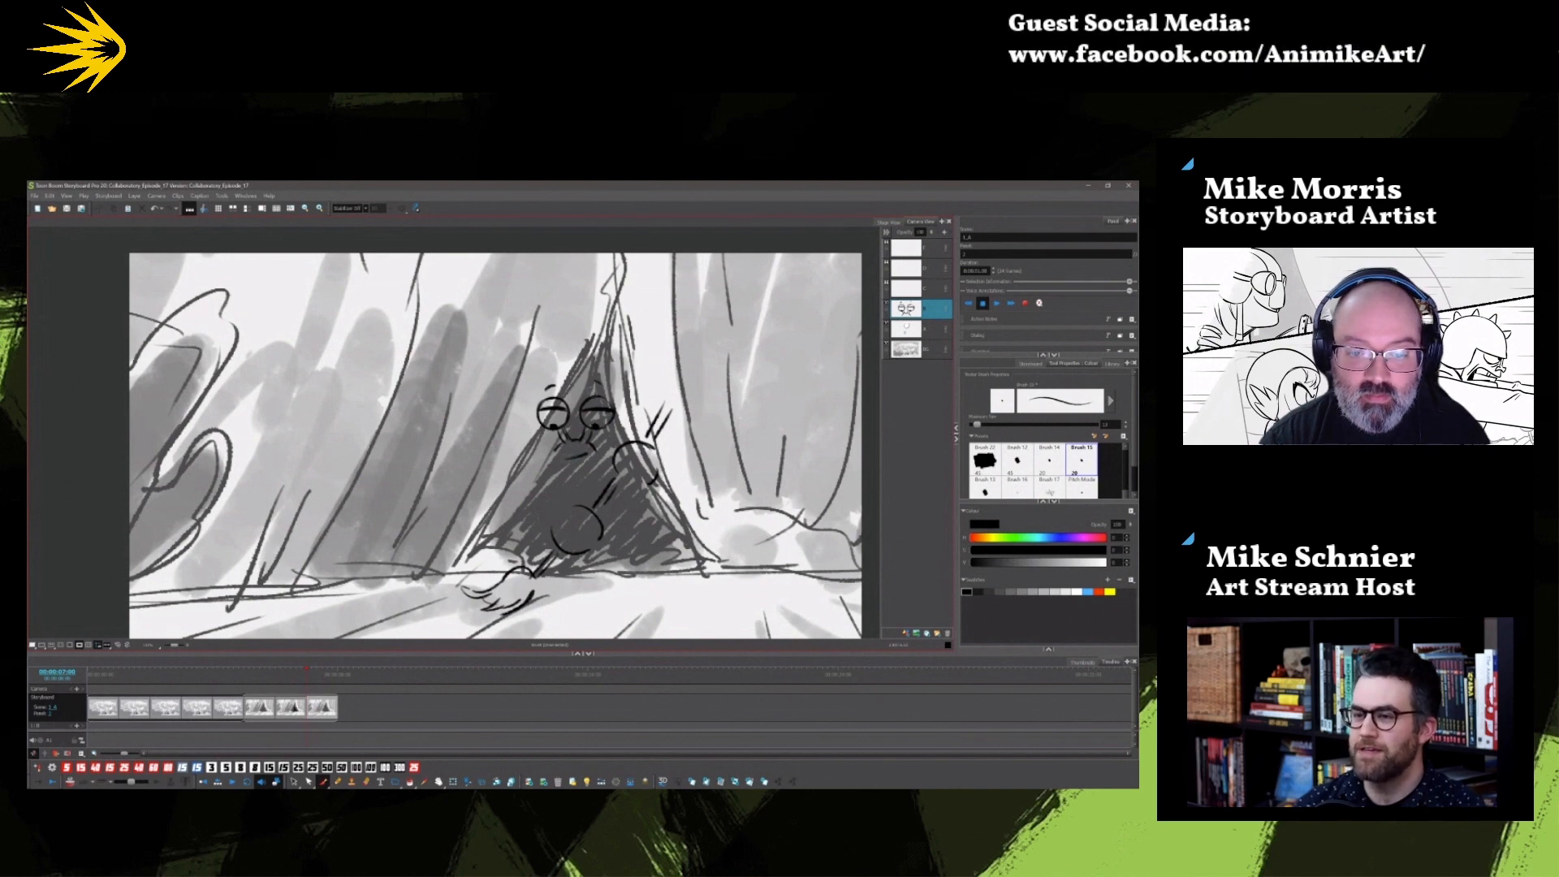
Step: Draw the outline creature's torso and left arm, and define its raised right claw, pincer and arm
mouse_move(552, 457)
left_mouse_down()
mouse_move(555, 485)
mouse_move(606, 540)
mouse_move(554, 521)
mouse_move(581, 557)
left_mouse_up()
left_click_drag(533, 501, 554, 521)
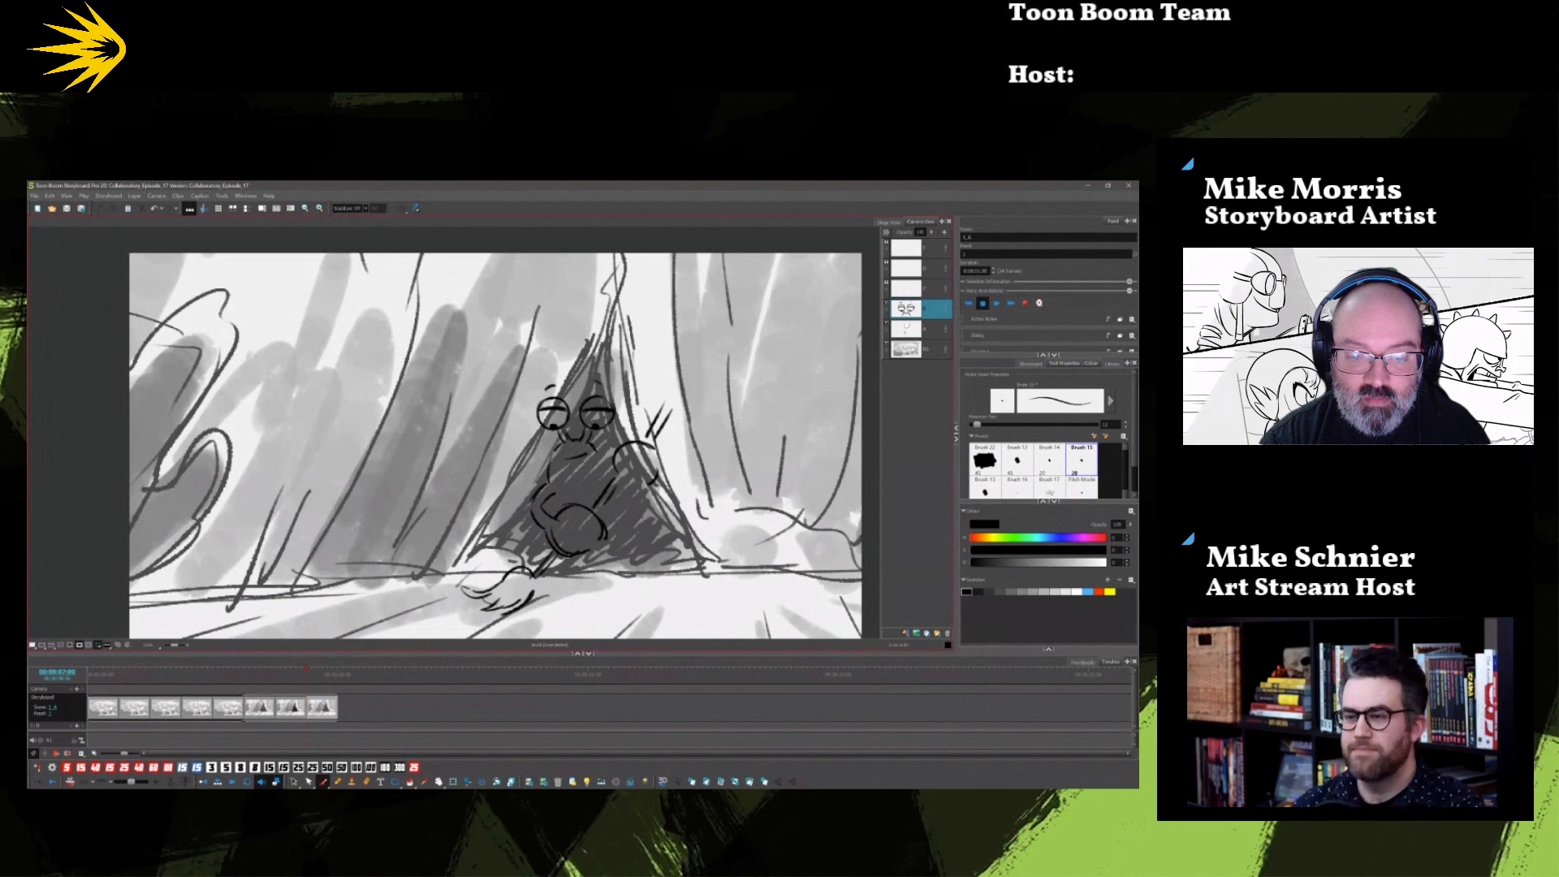
left_click_drag(618, 453, 656, 481)
left_click_drag(664, 402, 674, 408)
left_click_drag(617, 480, 594, 509)
left_click_drag(625, 484, 601, 515)
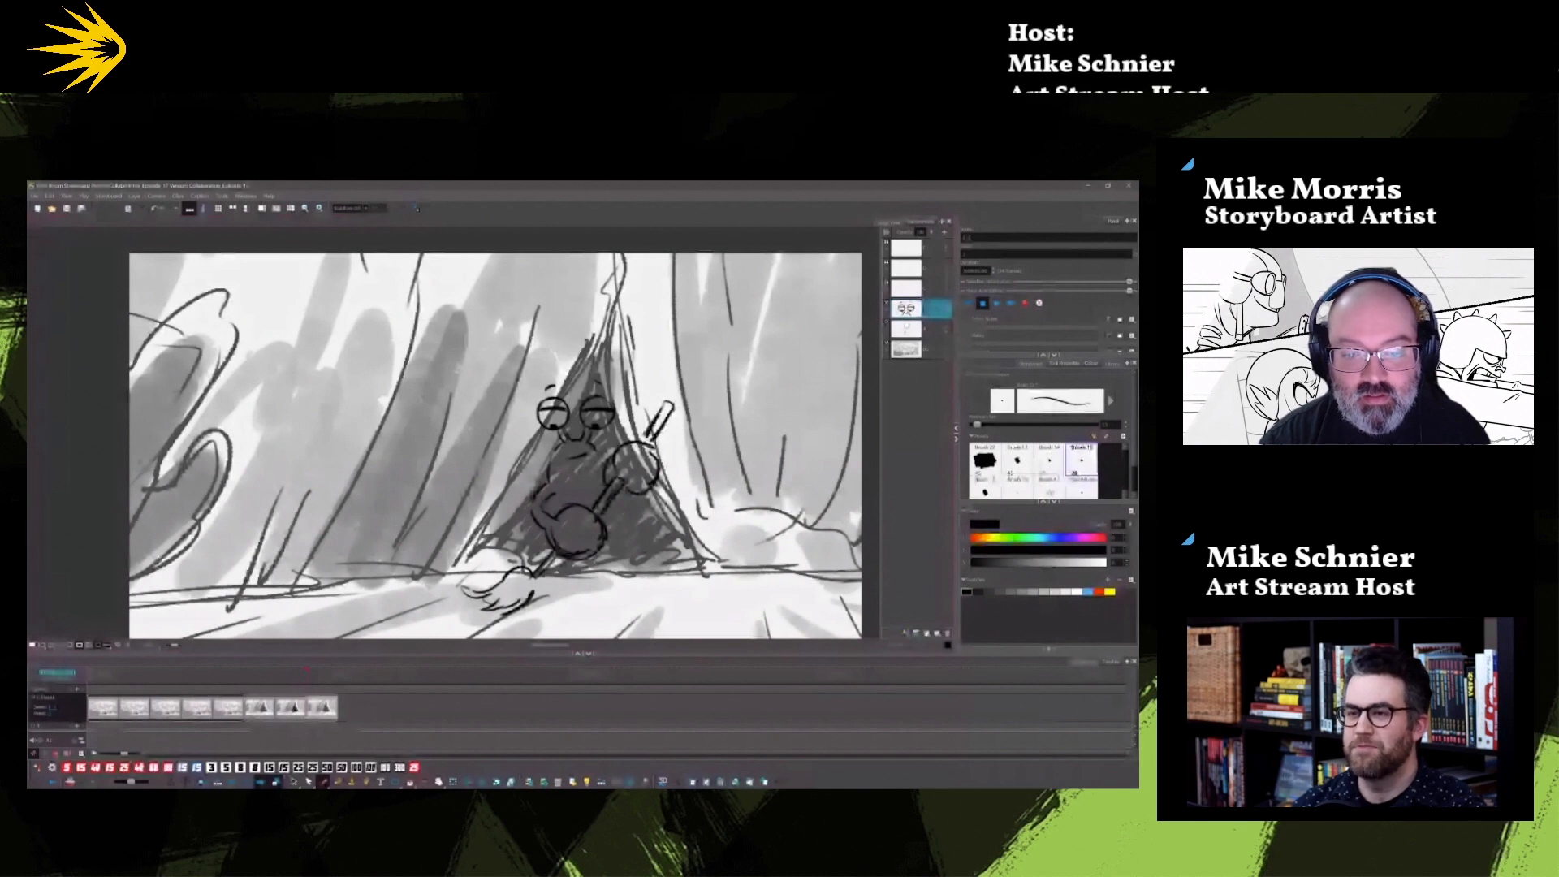
mouse_move(647, 446)
left_mouse_down()
mouse_move(622, 487)
mouse_move(652, 504)
left_mouse_up()
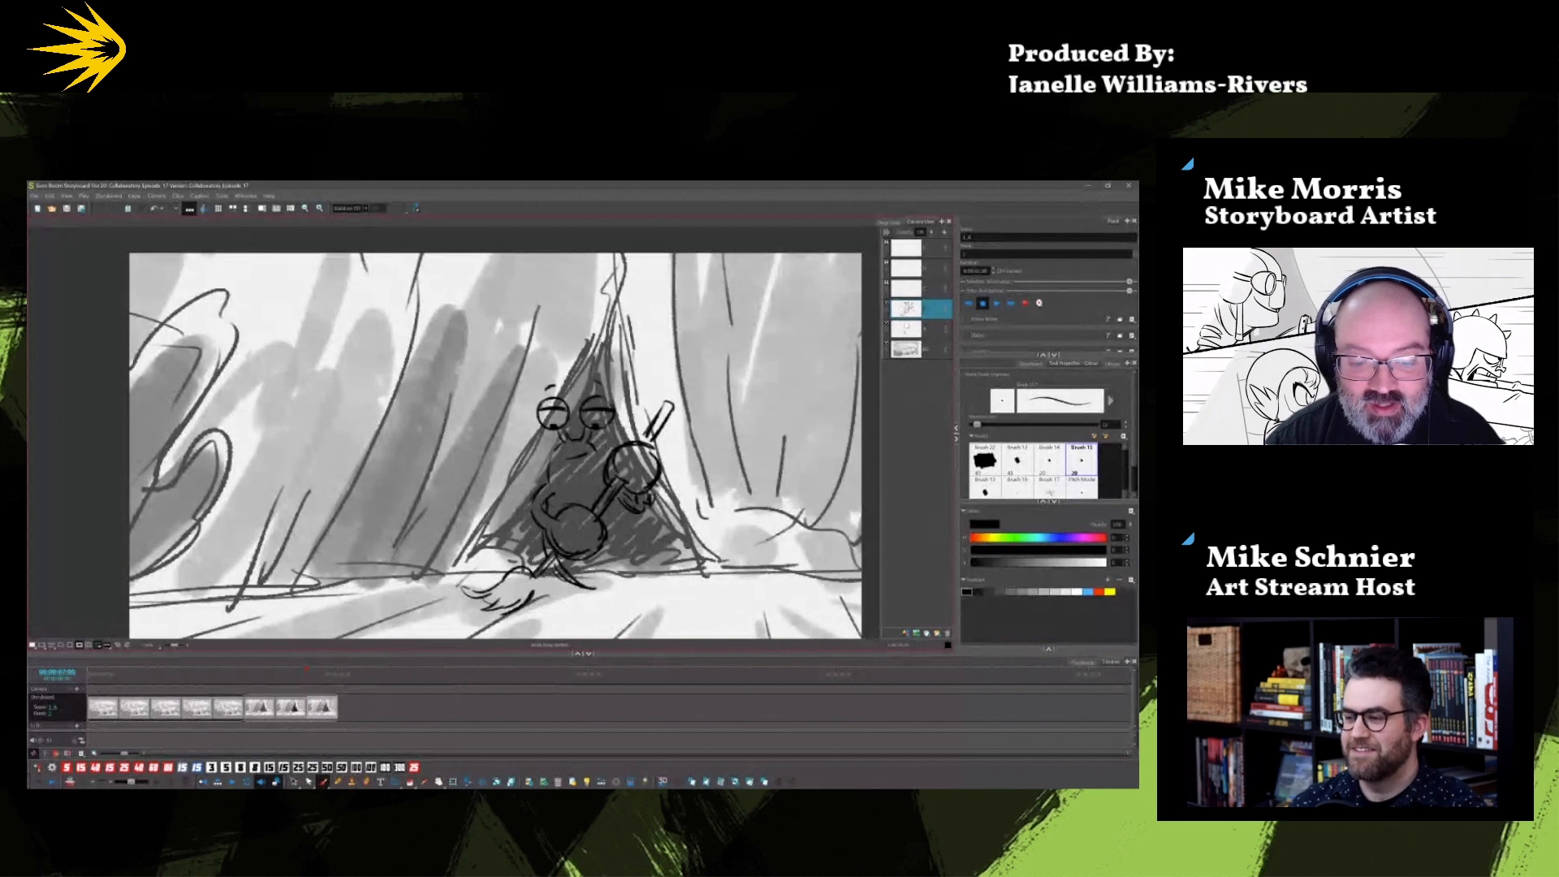
Step: Select and delete stray strokes beneath the creature's round lower claw
left_click(293, 781)
left_click(549, 543)
key("Delete")
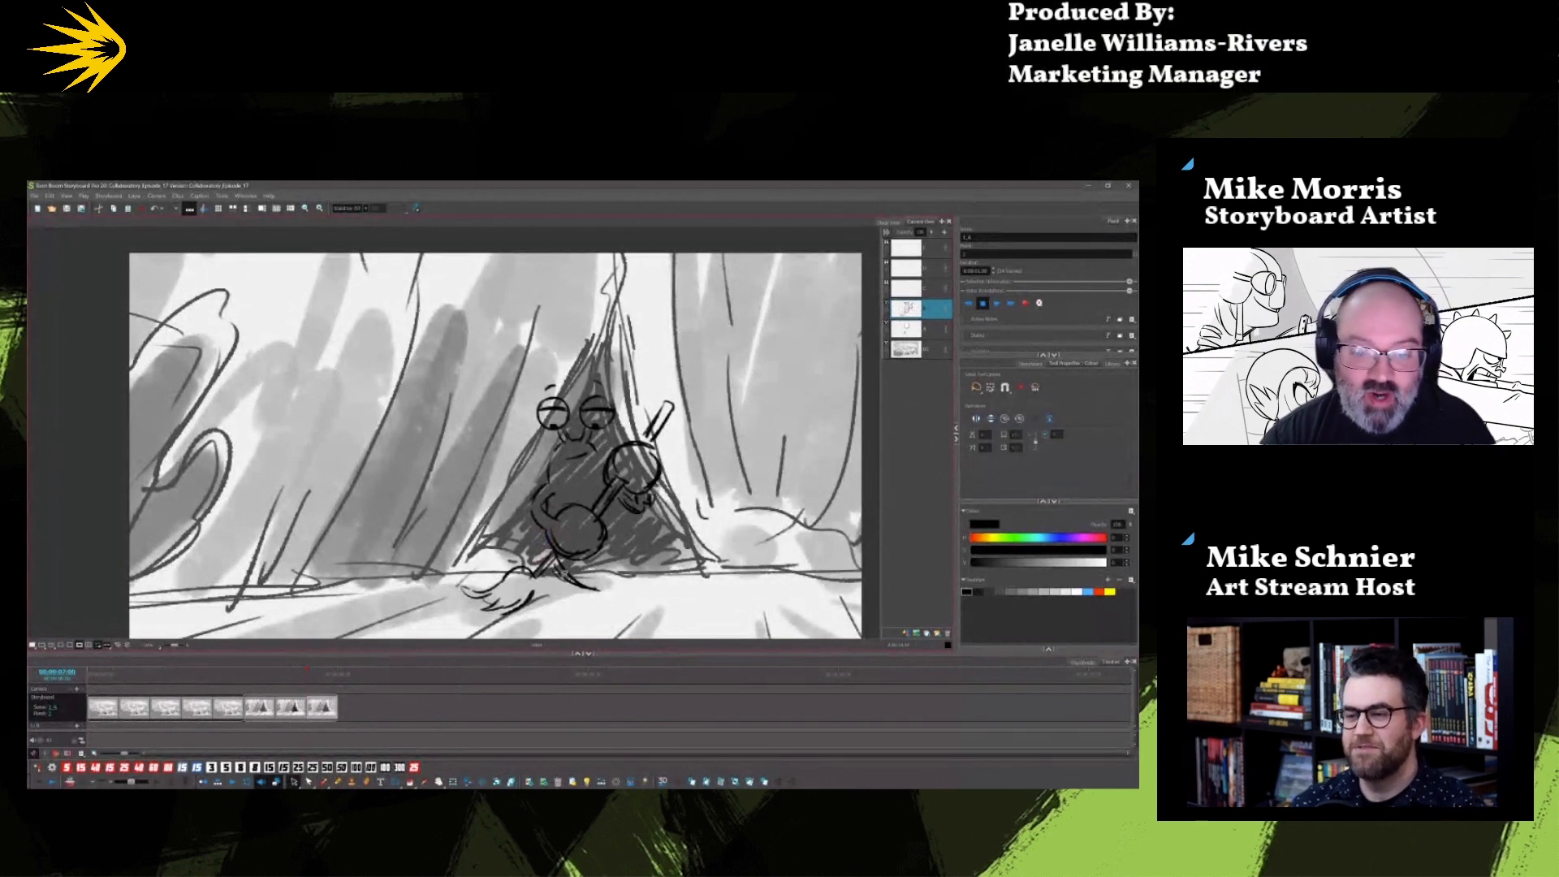
key("Delete")
left_click(587, 590)
left_click_drag(606, 573, 605, 577)
left_click(627, 588)
Step: Draw the creature's small legs and lower body line at the ground, and add a stroke below the raised claw
left_click(324, 783)
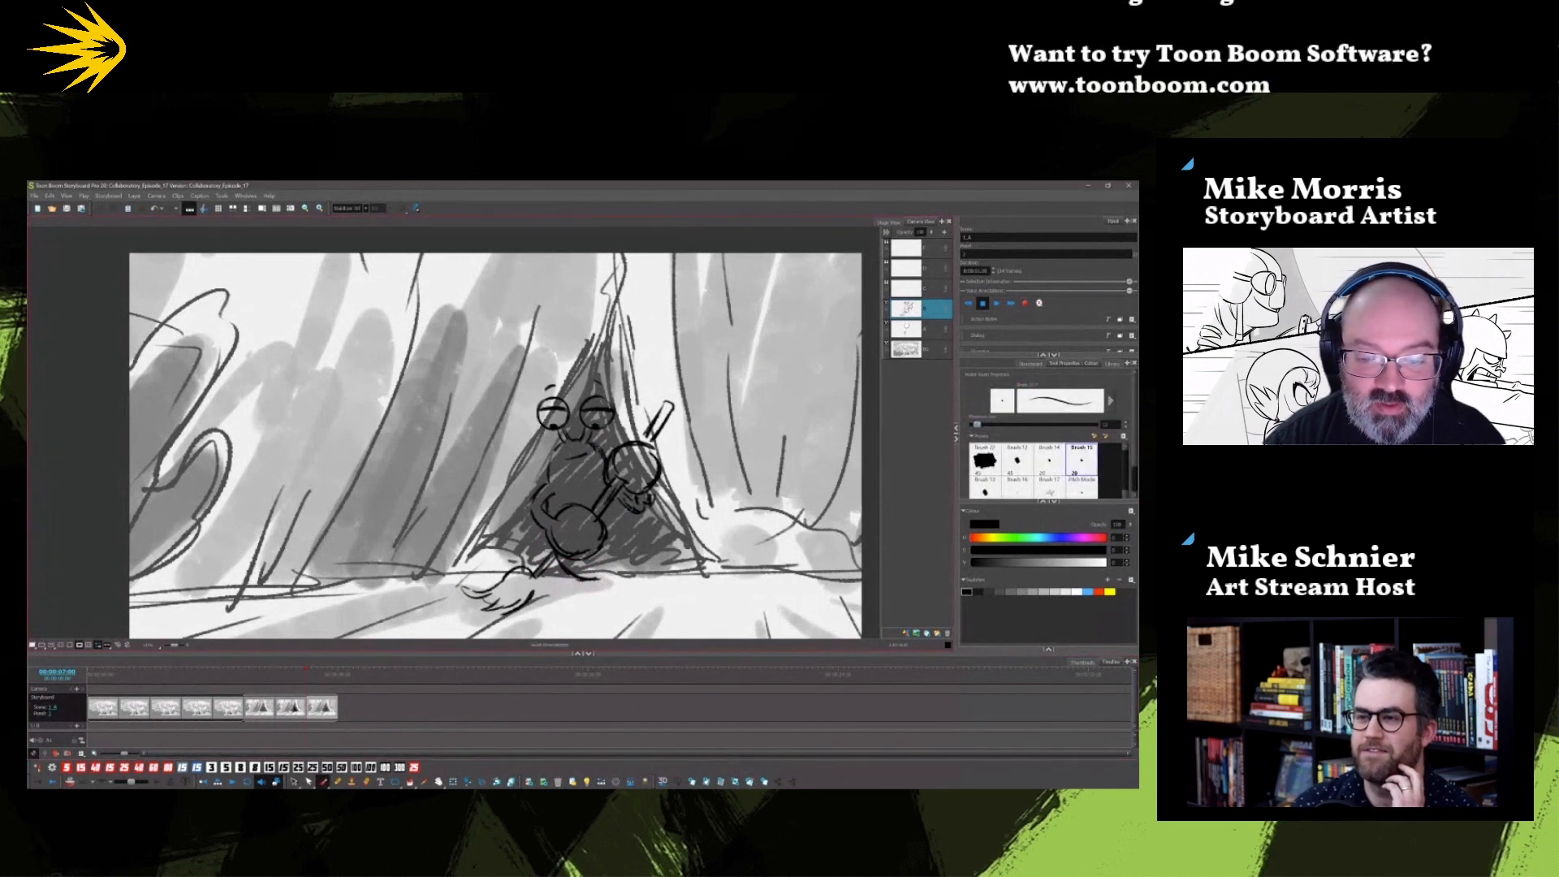
mouse_move(568, 576)
left_mouse_down()
mouse_move(569, 605)
mouse_move(559, 588)
left_mouse_up()
mouse_move(579, 576)
left_mouse_down()
mouse_move(584, 595)
mouse_move(553, 601)
left_mouse_up()
mouse_move(571, 579)
left_mouse_down()
mouse_move(565, 598)
mouse_move(629, 583)
left_mouse_up()
left_click_drag(643, 519, 661, 529)
Step: Draw bubble outlines of different sizes rising on the ground and wall beside the creature's lower claw
mouse_move(542, 576)
left_mouse_down()
mouse_move(516, 612)
mouse_move(441, 602)
left_mouse_up()
mouse_move(424, 528)
left_mouse_down()
mouse_move(457, 548)
mouse_move(439, 513)
left_mouse_up()
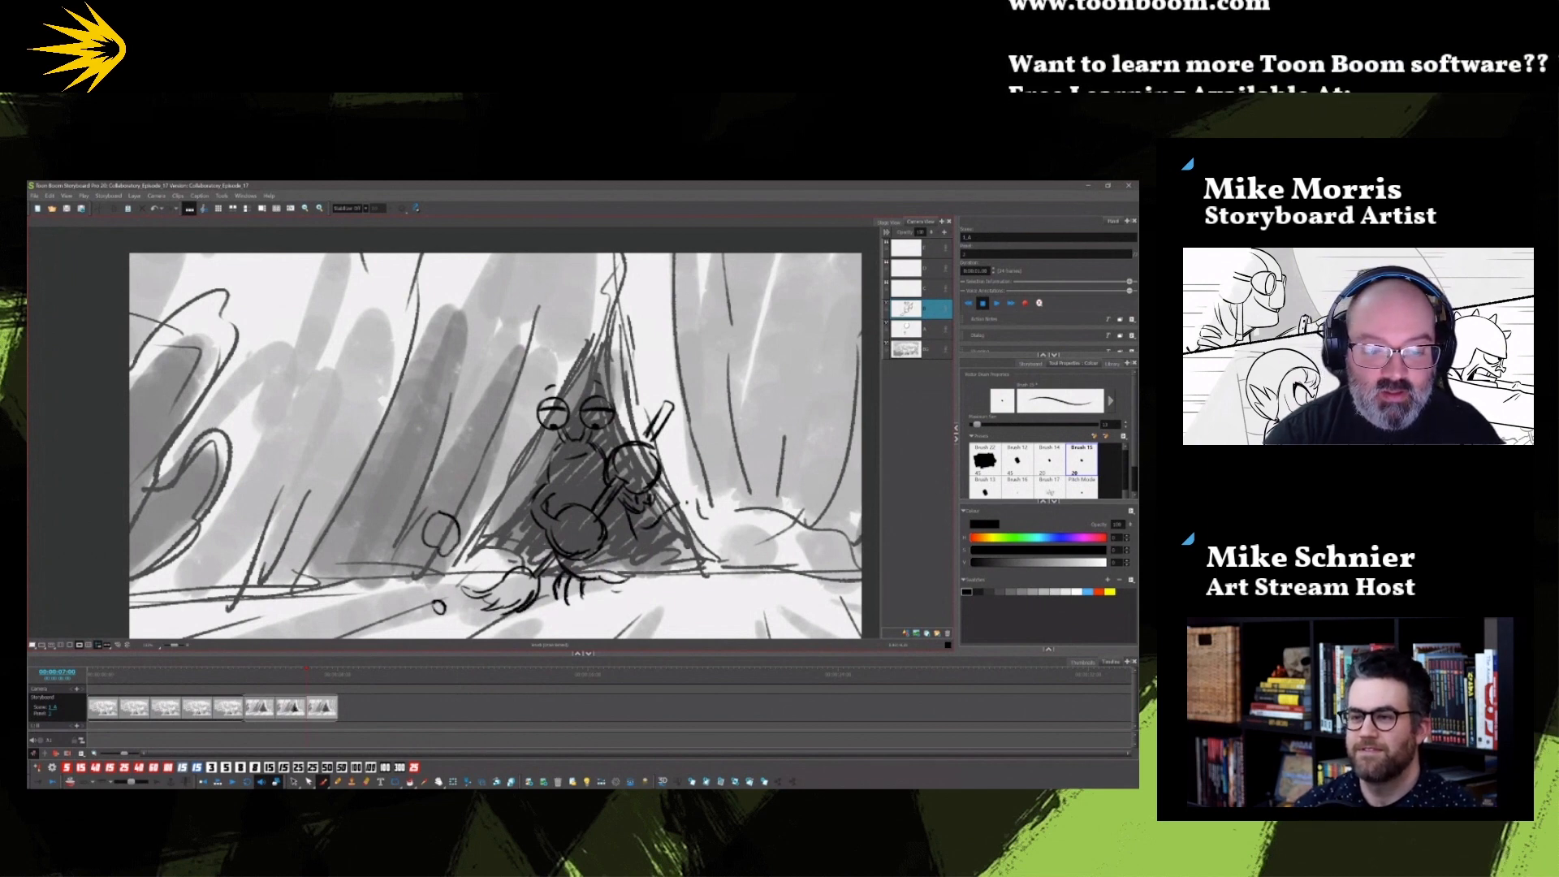
mouse_move(411, 461)
left_mouse_down()
mouse_move(415, 435)
mouse_move(372, 459)
left_mouse_up()
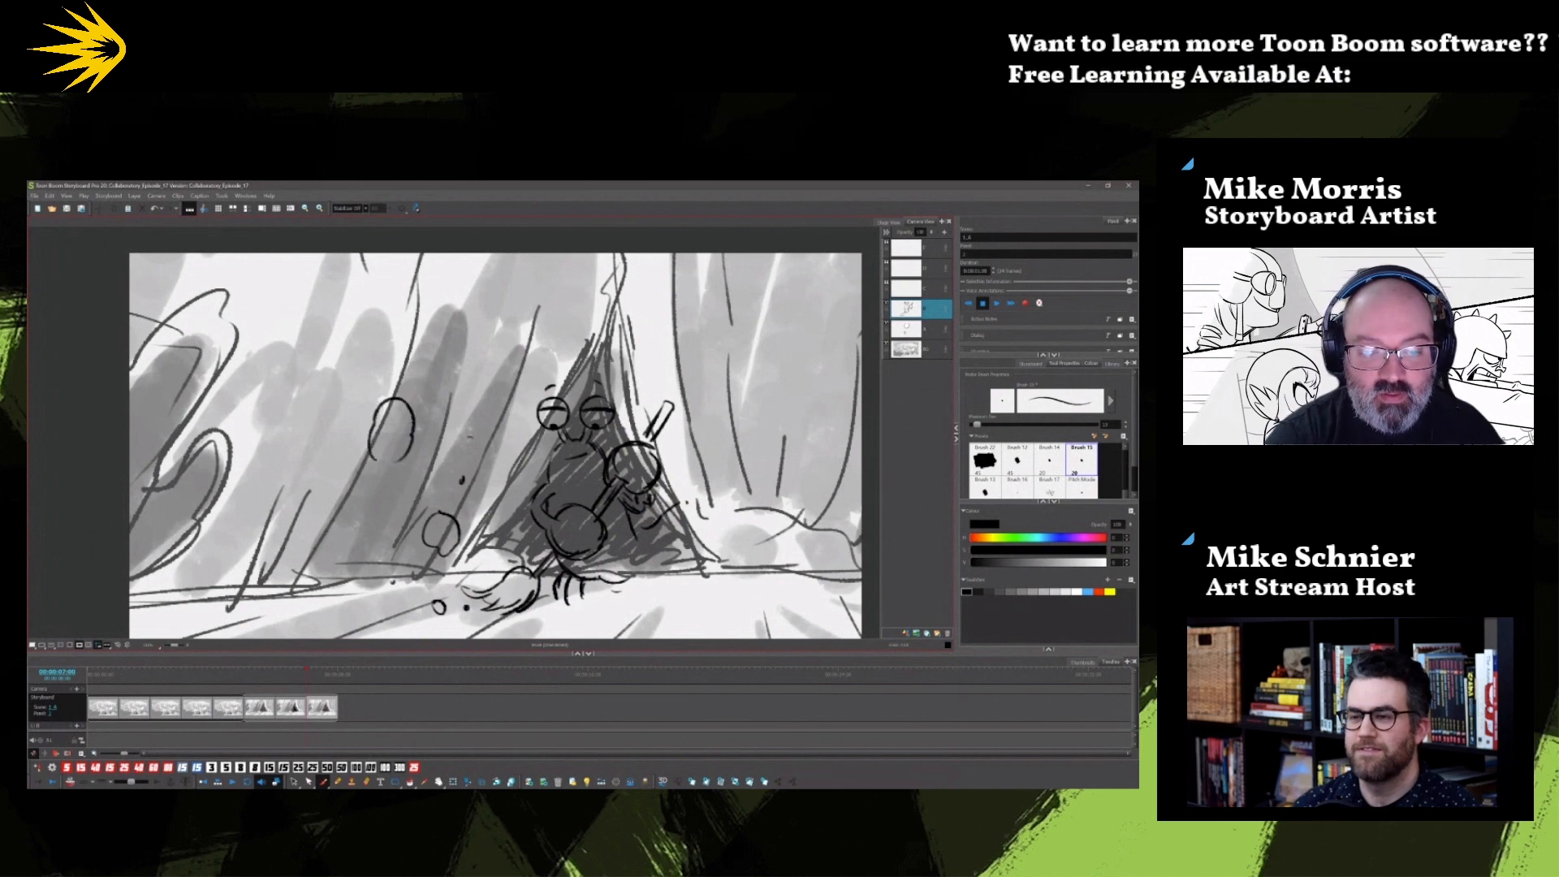
Step: Draw the creature's small second claw beyond the opening's edge, its rounded lower body side, extra legs and belly lines
mouse_move(668, 503)
left_mouse_down()
mouse_move(691, 476)
mouse_move(717, 505)
left_mouse_up()
mouse_move(697, 519)
left_mouse_down()
mouse_move(715, 509)
mouse_move(627, 588)
left_mouse_up()
left_click_drag(626, 582, 642, 596)
left_click_drag(652, 564, 645, 591)
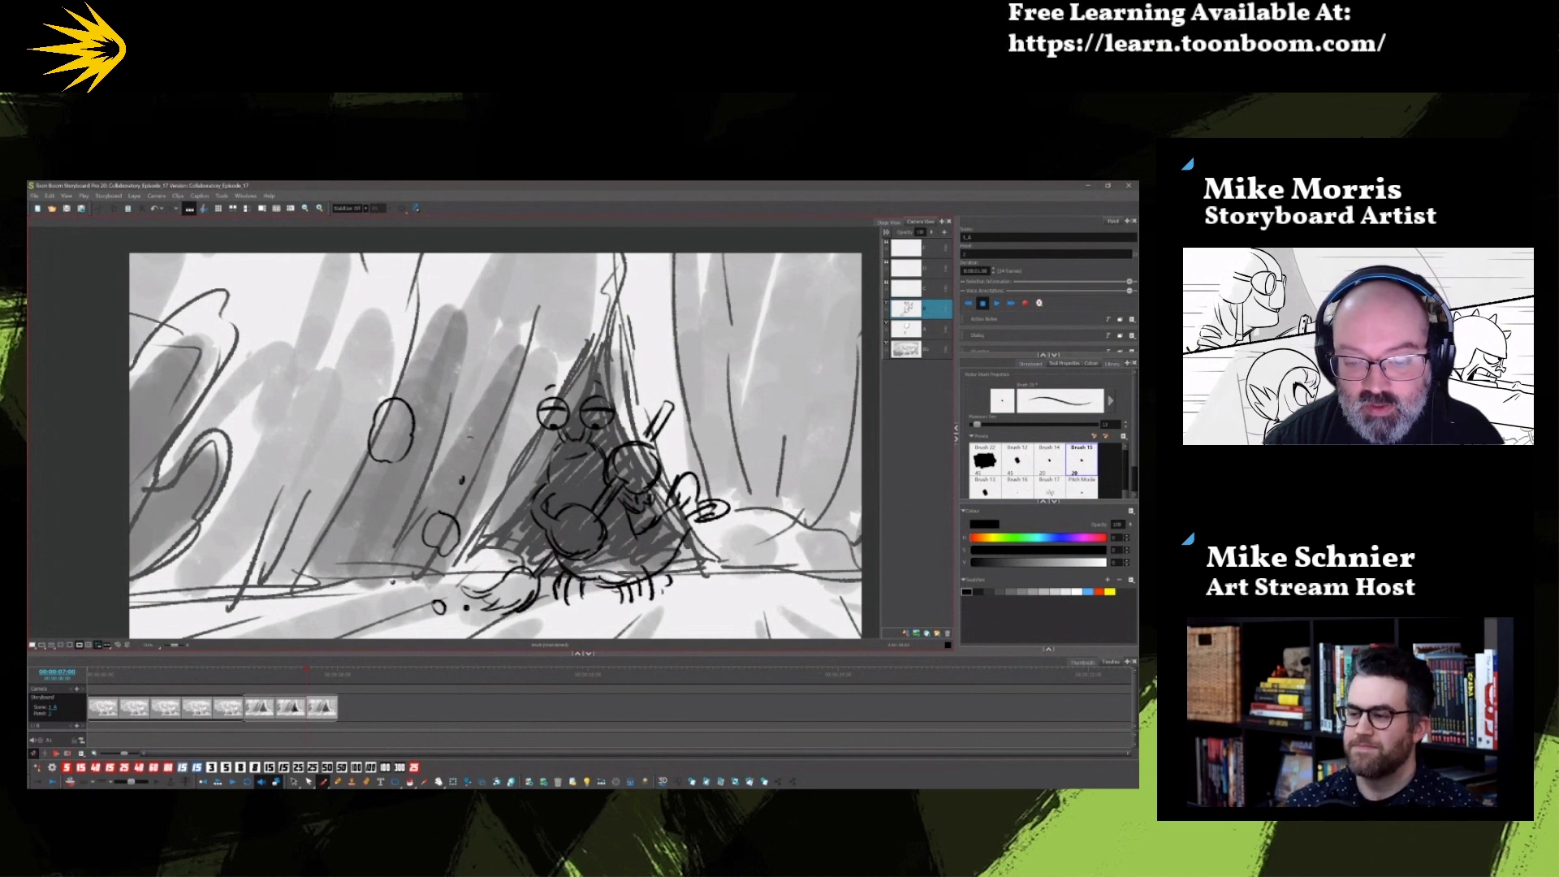
left_click_drag(586, 572, 627, 582)
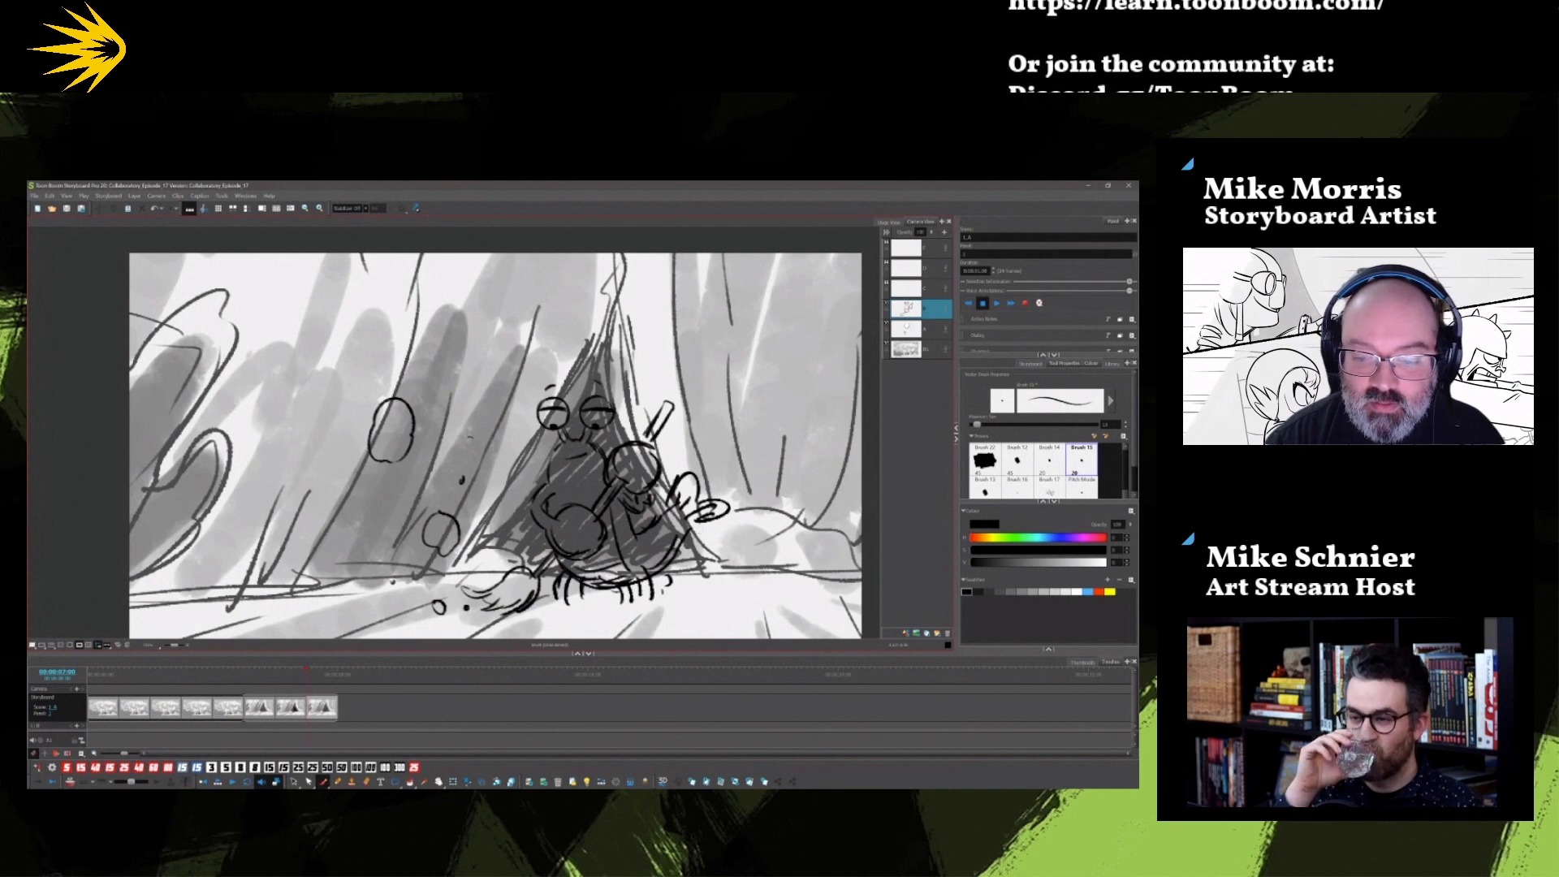
left_click_drag(703, 499, 671, 486)
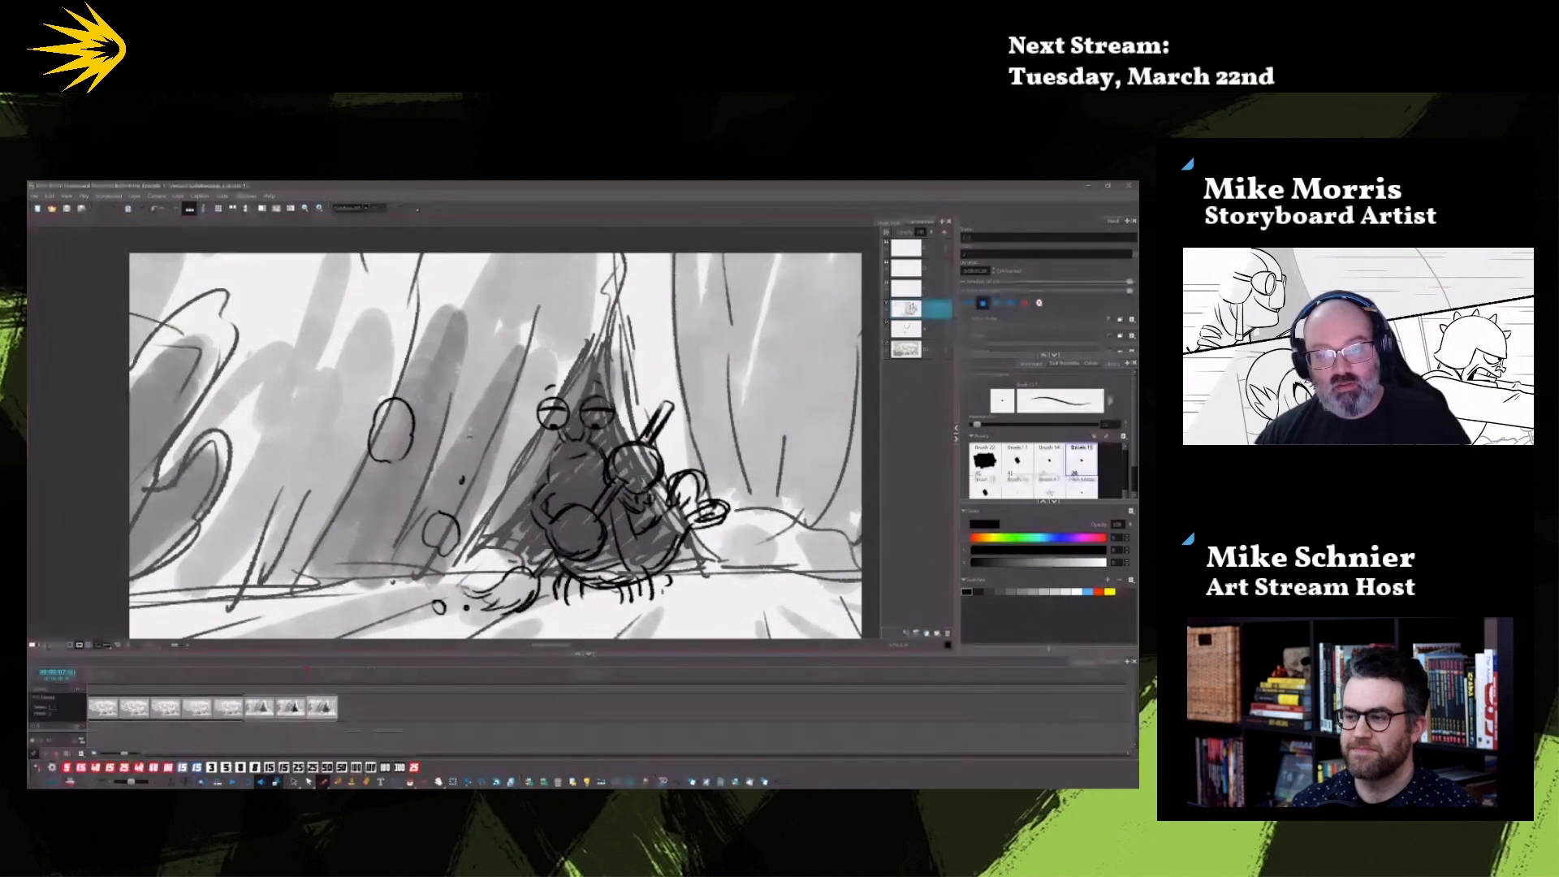
Step: Select and delete stray inner strokes from the creature's small claw beside the opening
left_click(296, 782)
left_click(699, 473)
key("Delete")
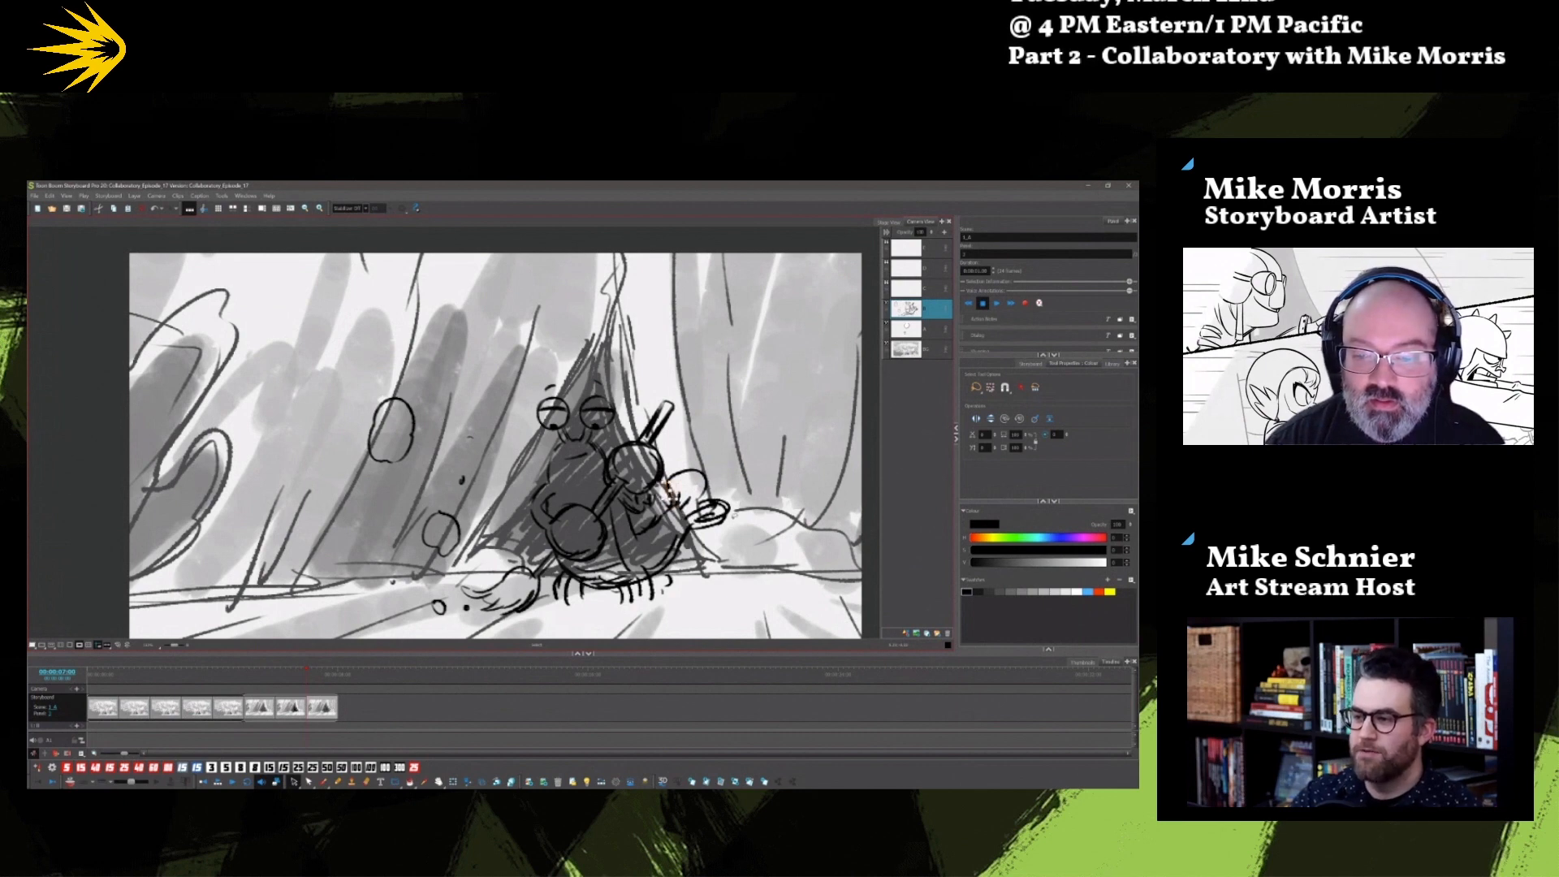
key("Delete")
mouse_move(725, 517)
left_mouse_down()
mouse_move(695, 533)
mouse_move(722, 524)
left_mouse_up()
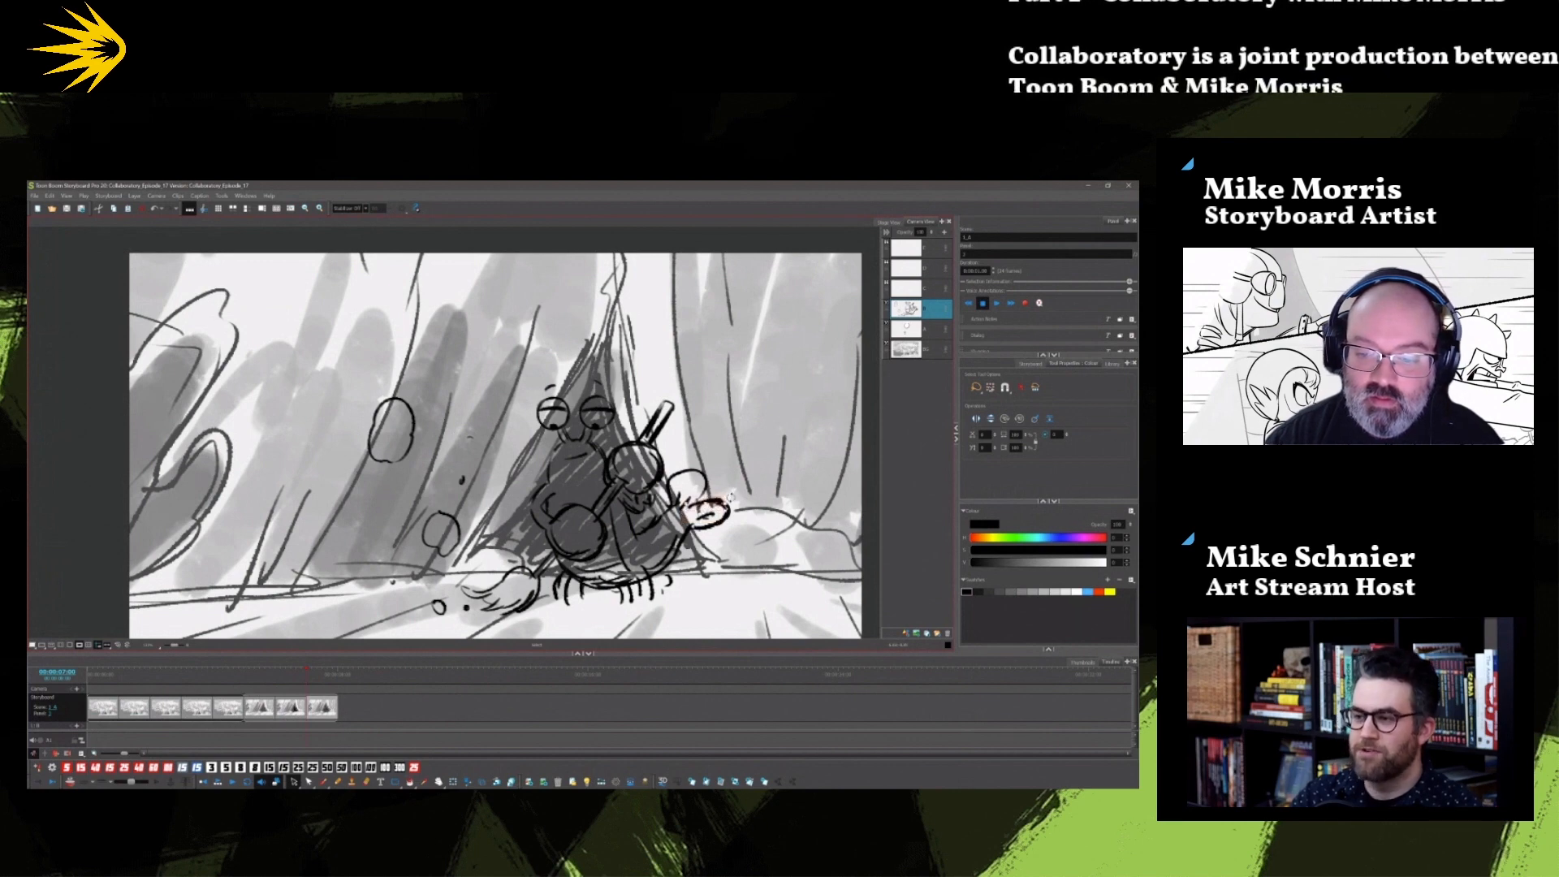
key("Delete")
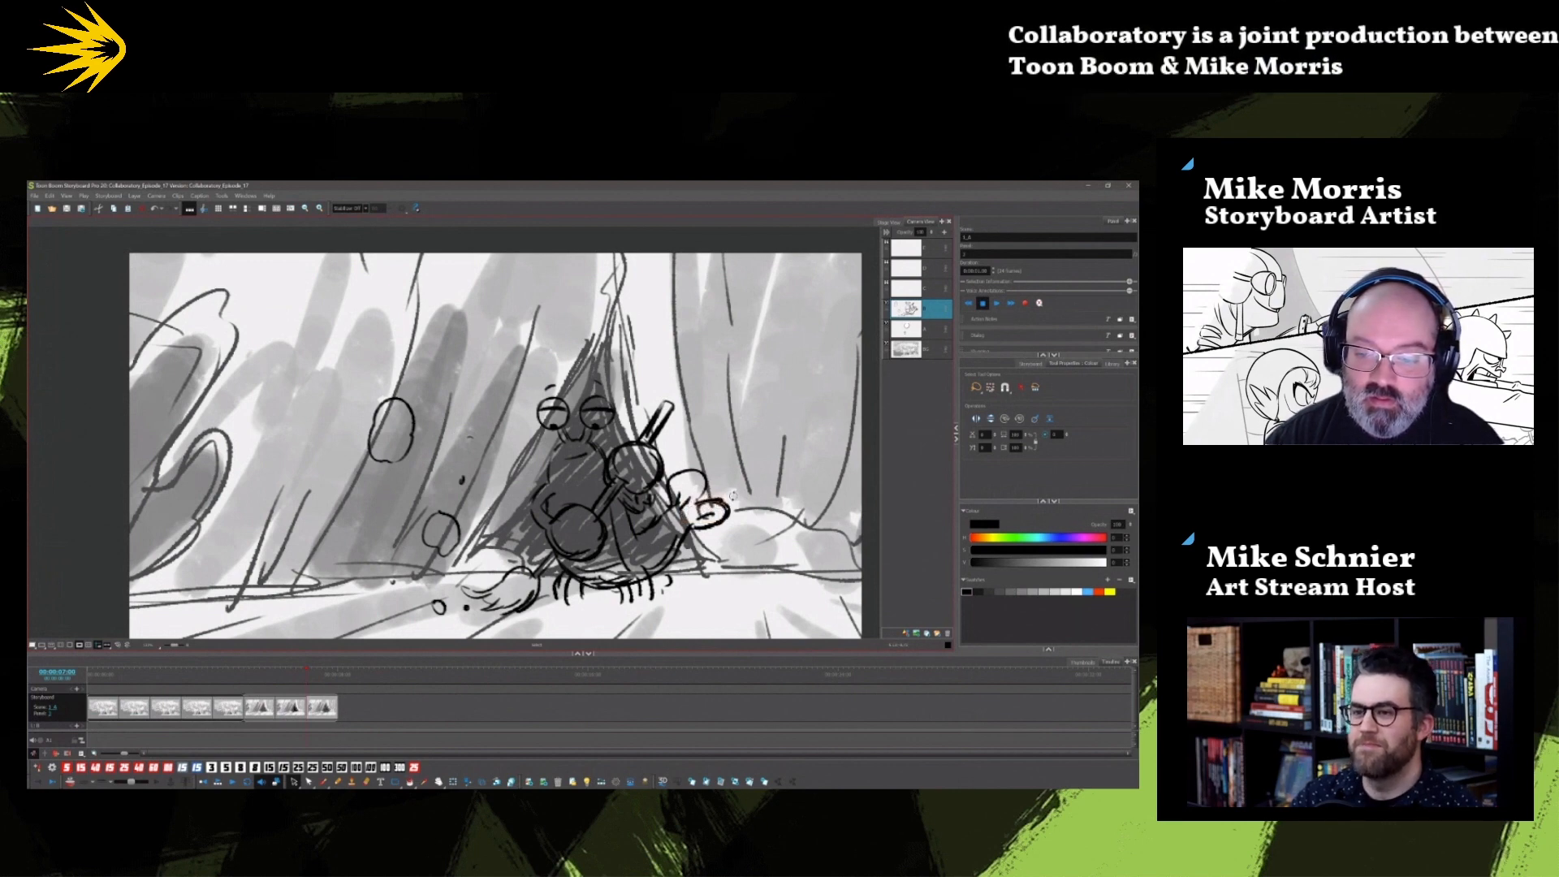
left_click_drag(706, 484, 716, 488)
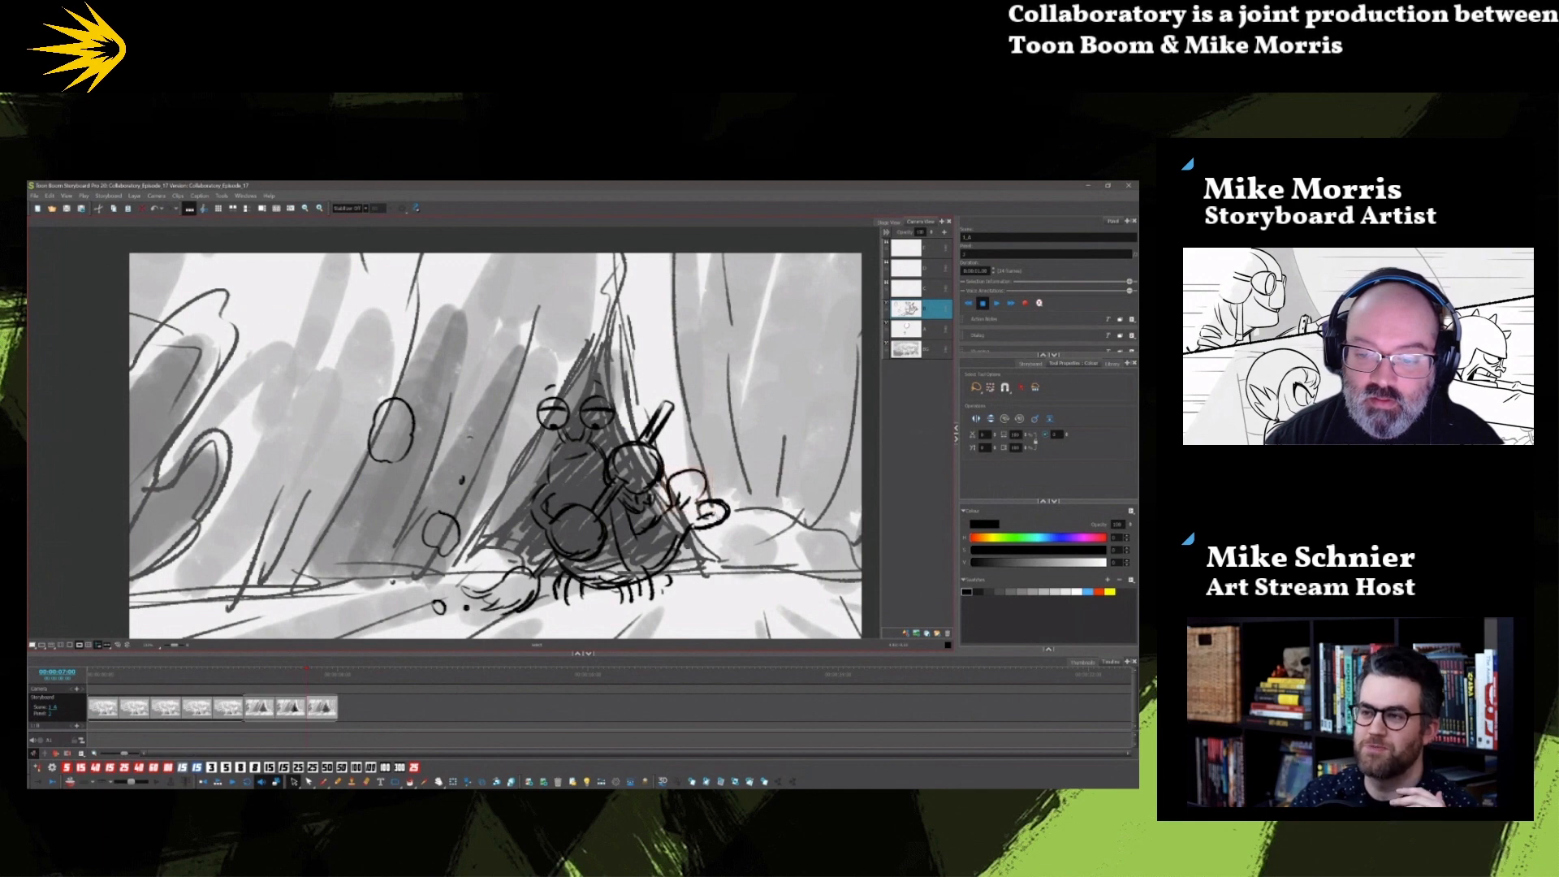
left_click(737, 591)
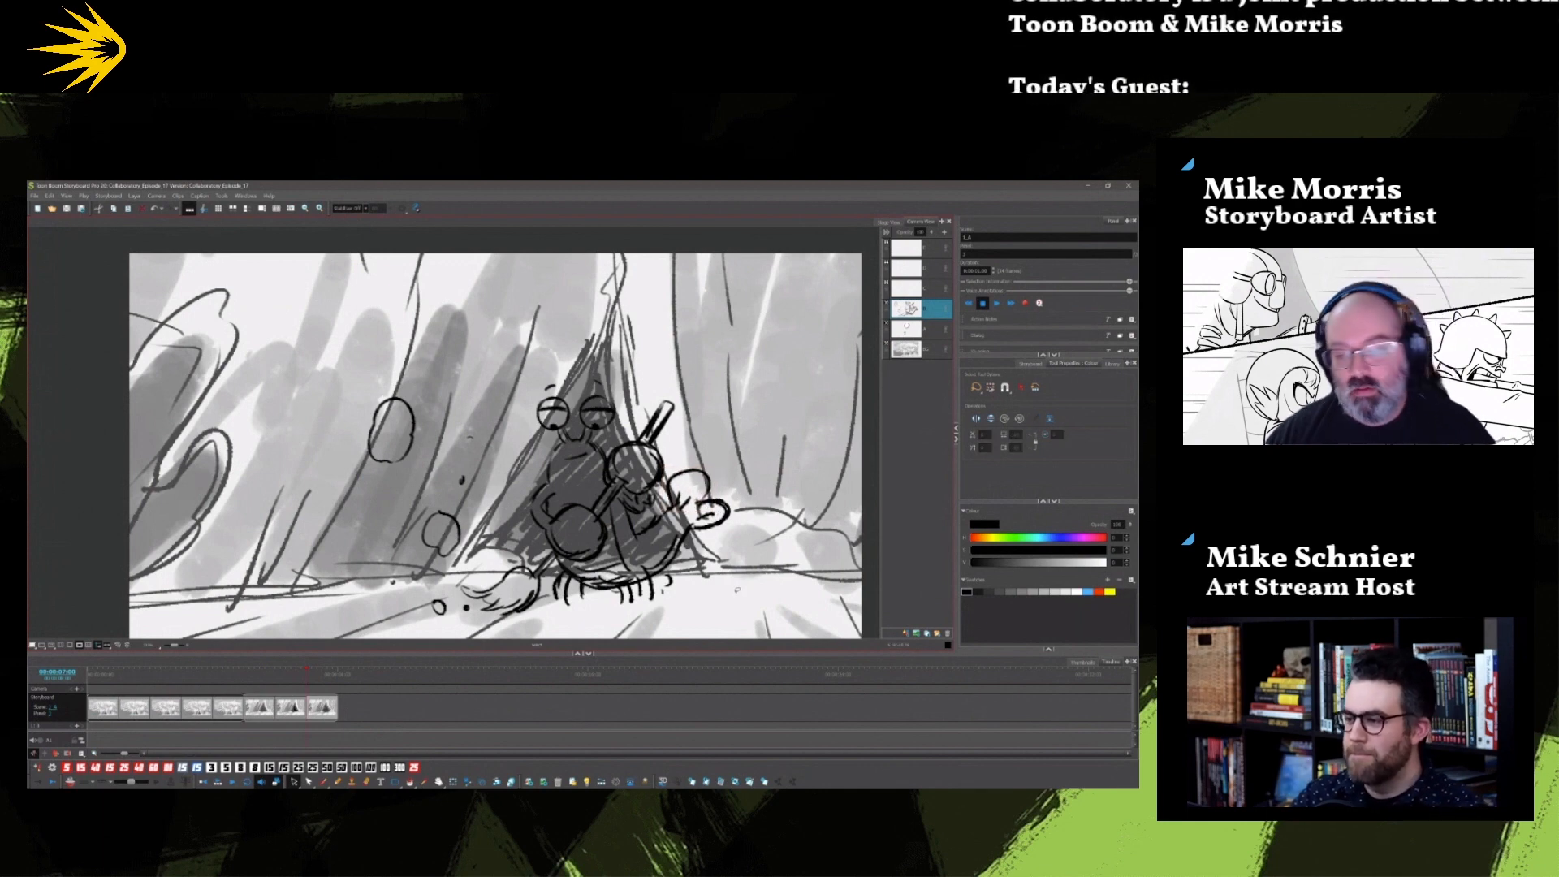
left_click_drag(727, 497, 731, 524)
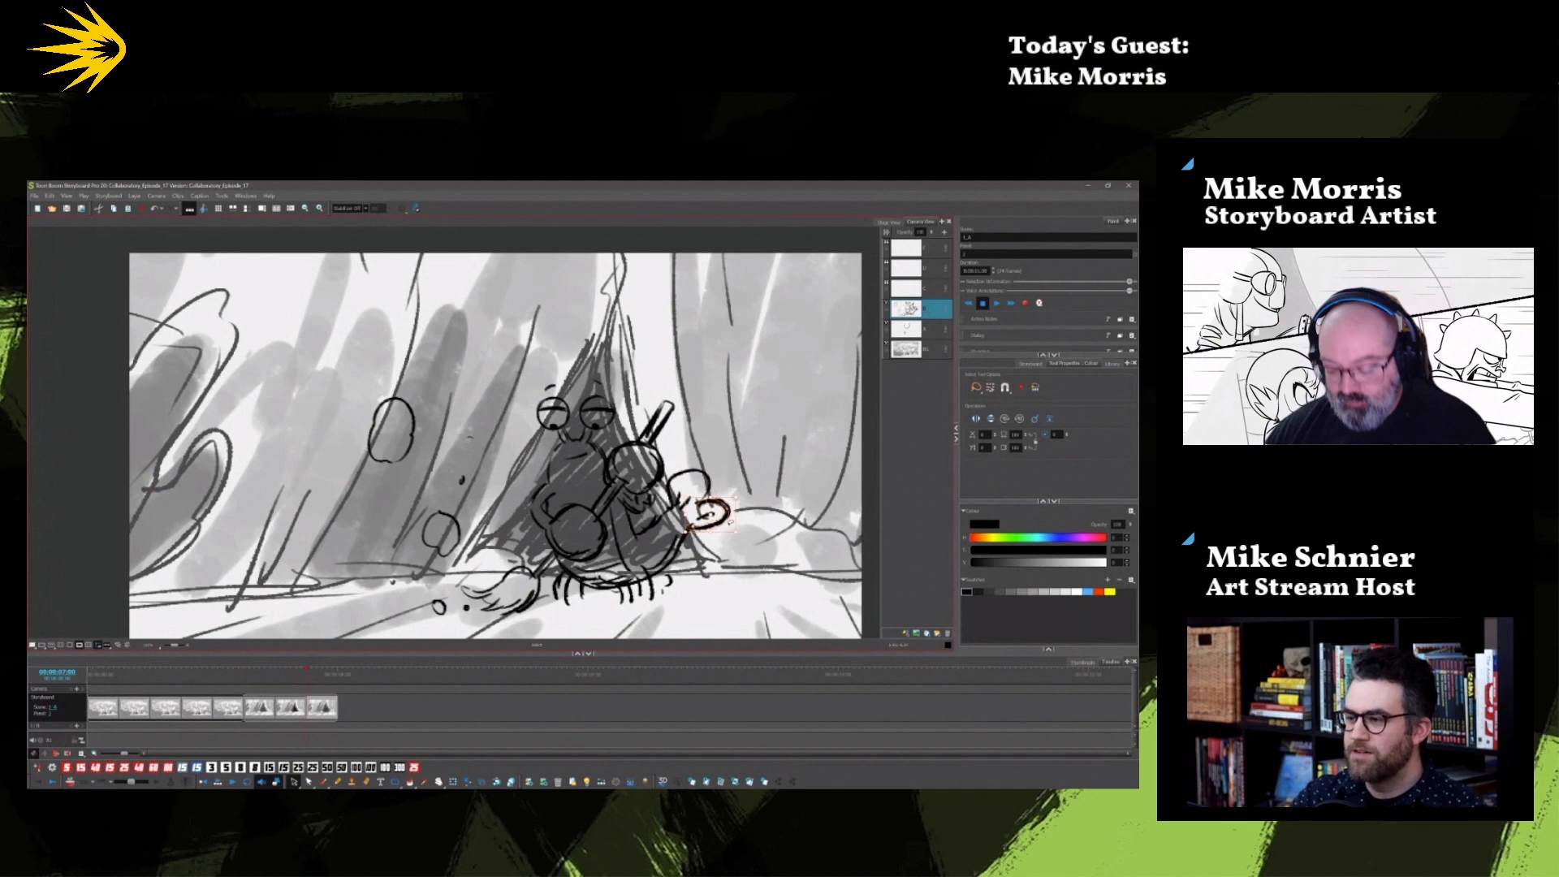
Step: Redraw the small claw's finger lines with the brush and draw an open, filled mouth on the creature
key("alt+b")
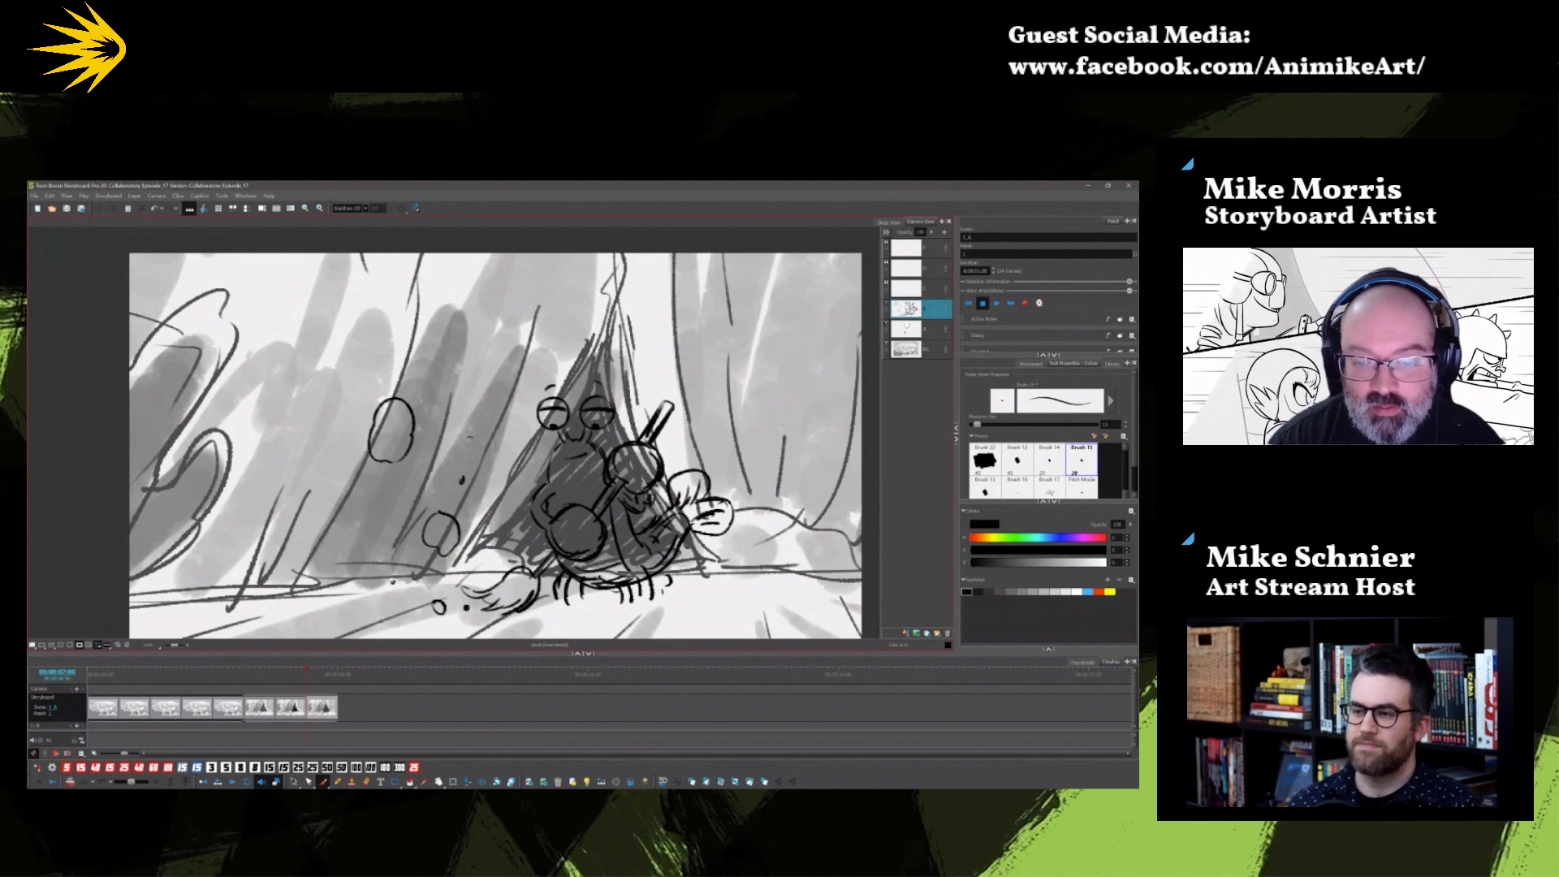
mouse_move(595, 455)
left_mouse_down()
mouse_move(589, 472)
mouse_move(560, 470)
mouse_move(584, 476)
mouse_move(569, 476)
mouse_move(576, 461)
left_mouse_up()
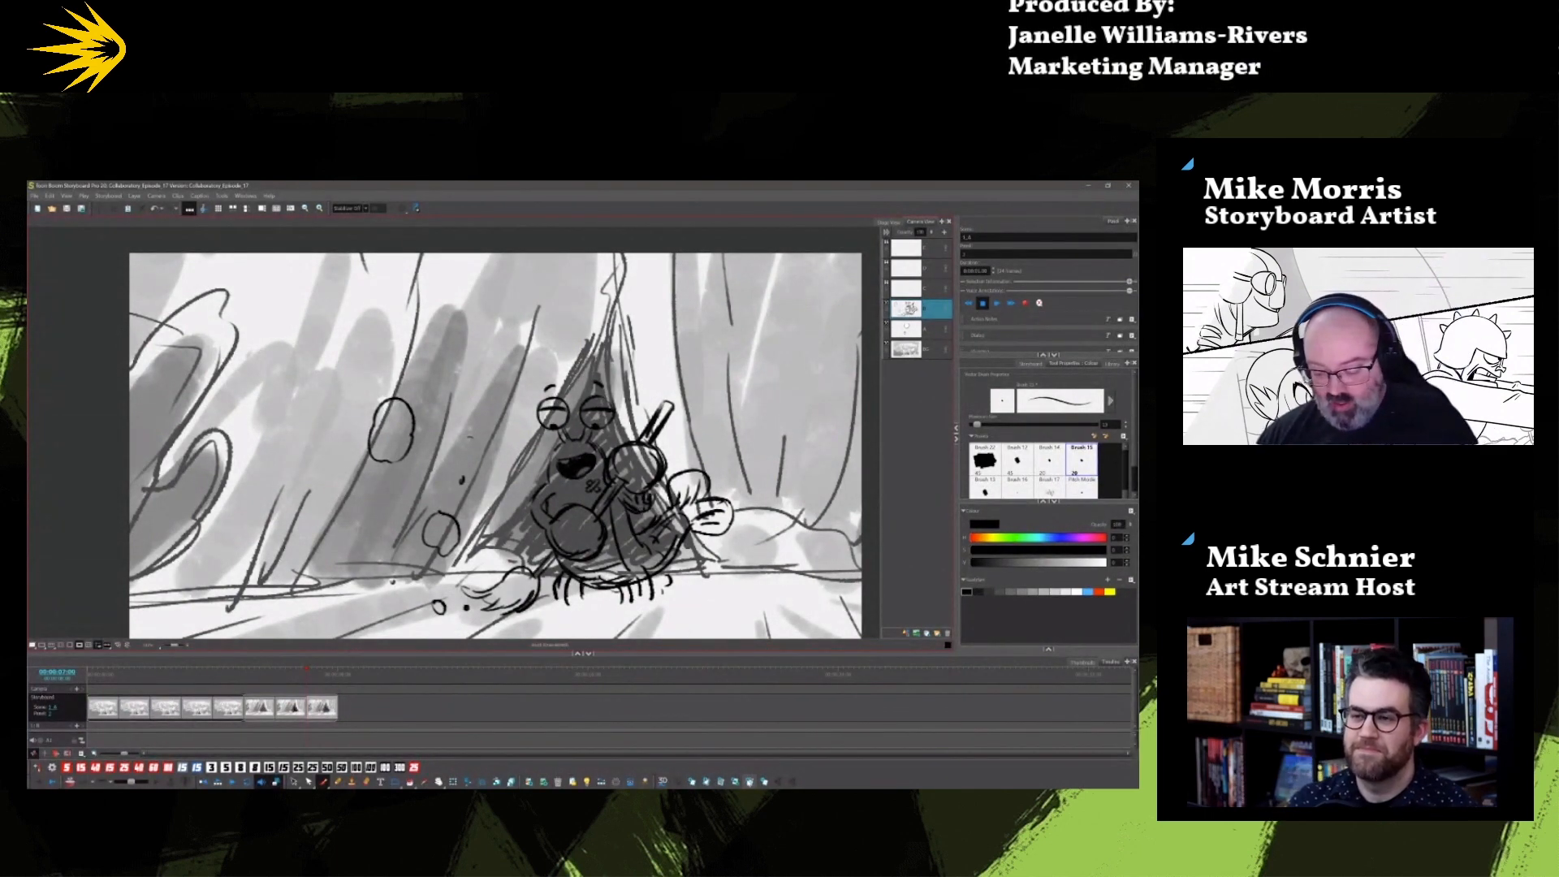
Step: Duplicate the current panel and recolour all of the creature and bubble strokes red
left_click(751, 782)
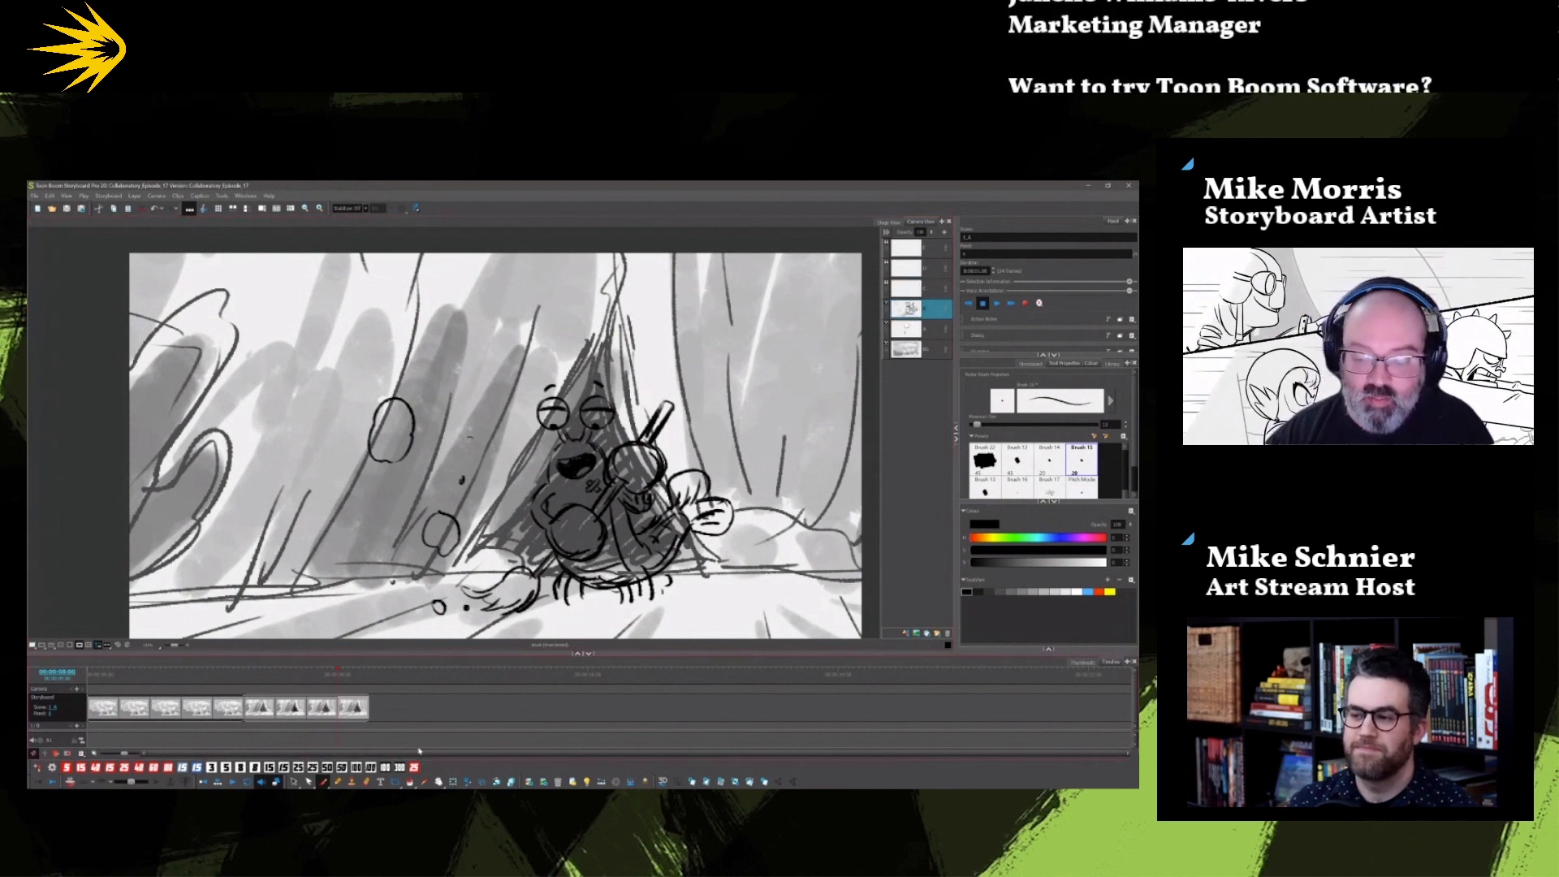
left_click(294, 782)
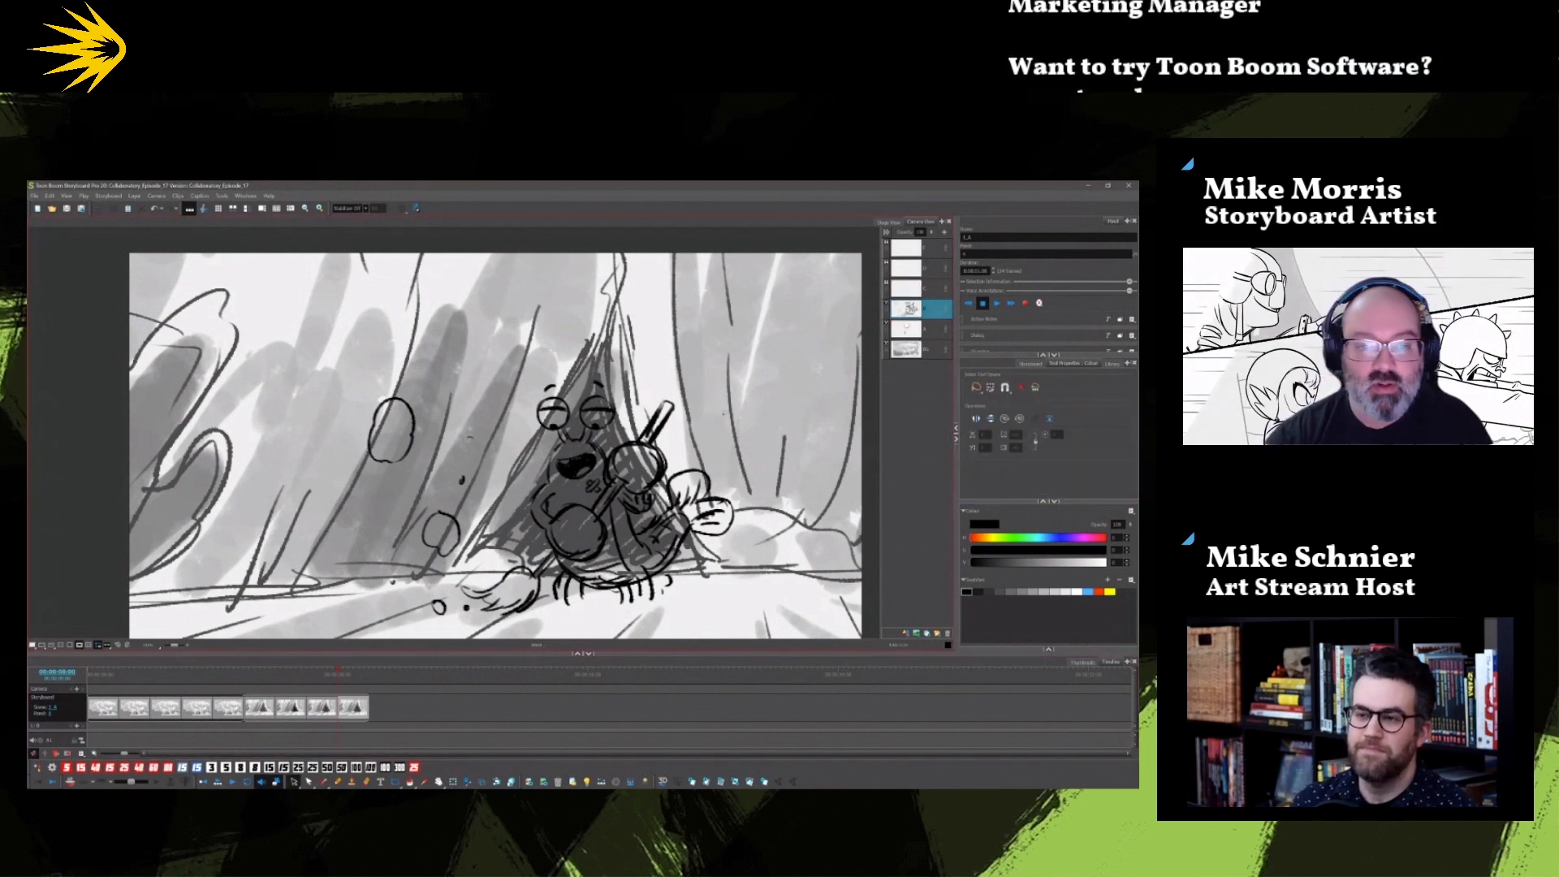
key("ctrl+a")
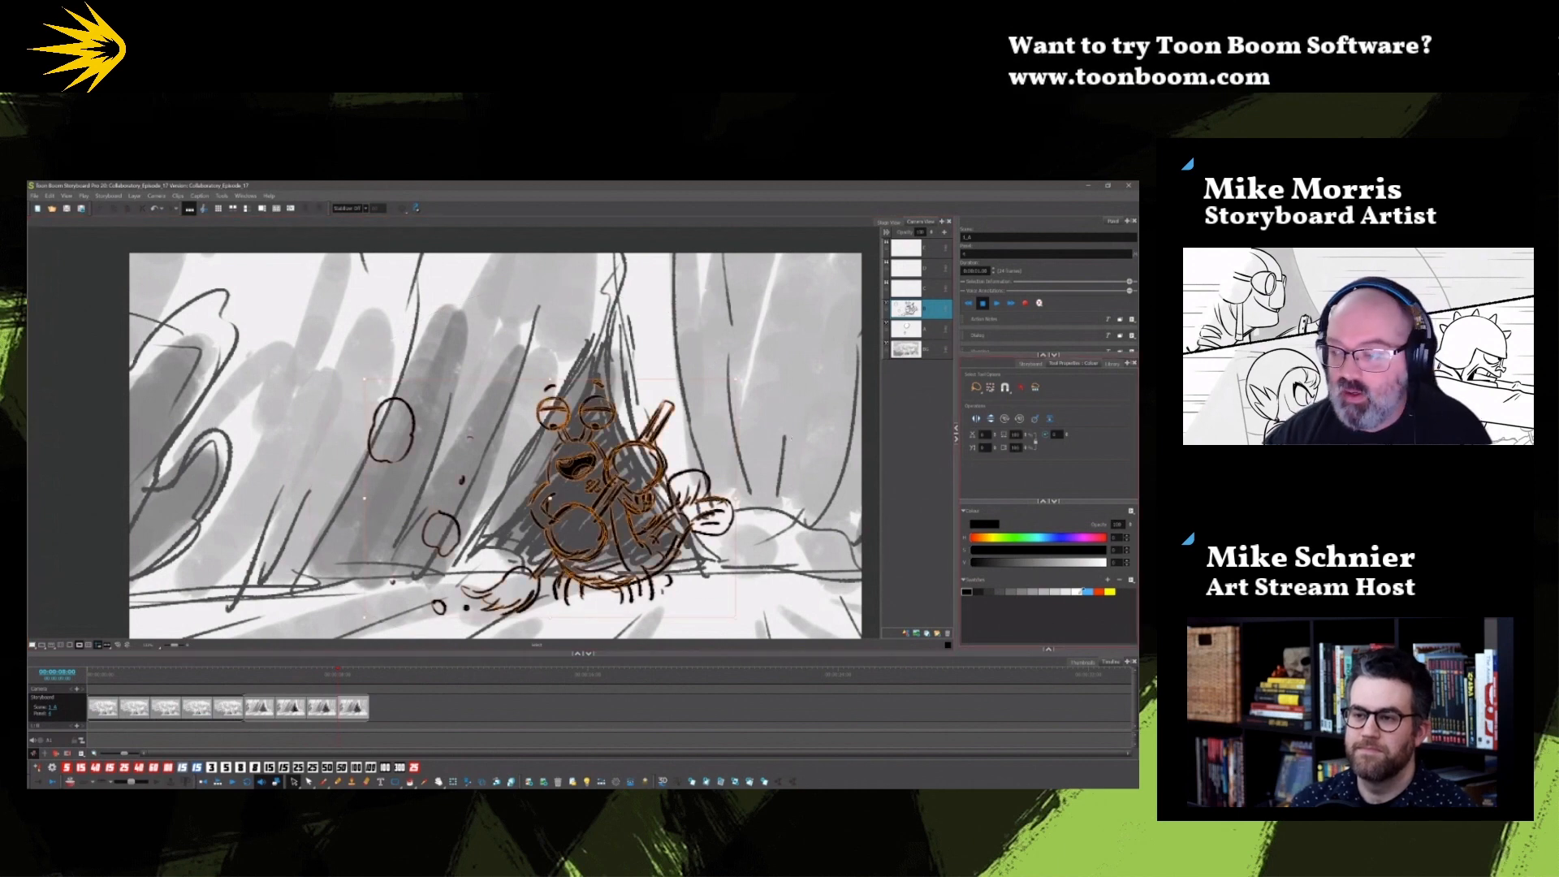
left_click(1099, 591)
left_click(785, 601)
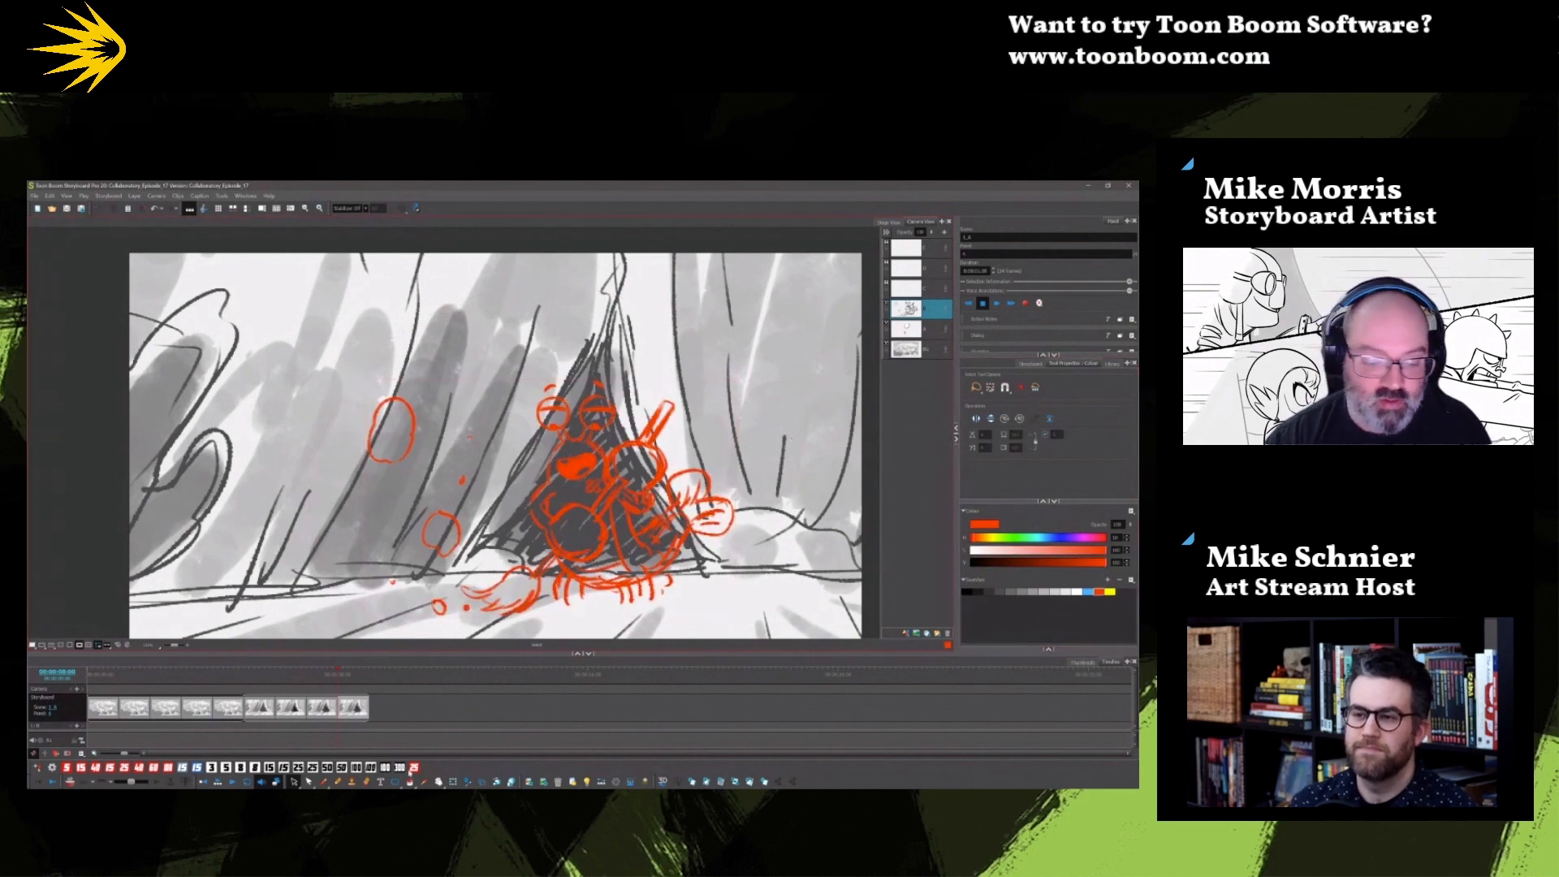
Step: Change the brush texture pixel density of the current vector layer, including its existing drawings
left_click(322, 782)
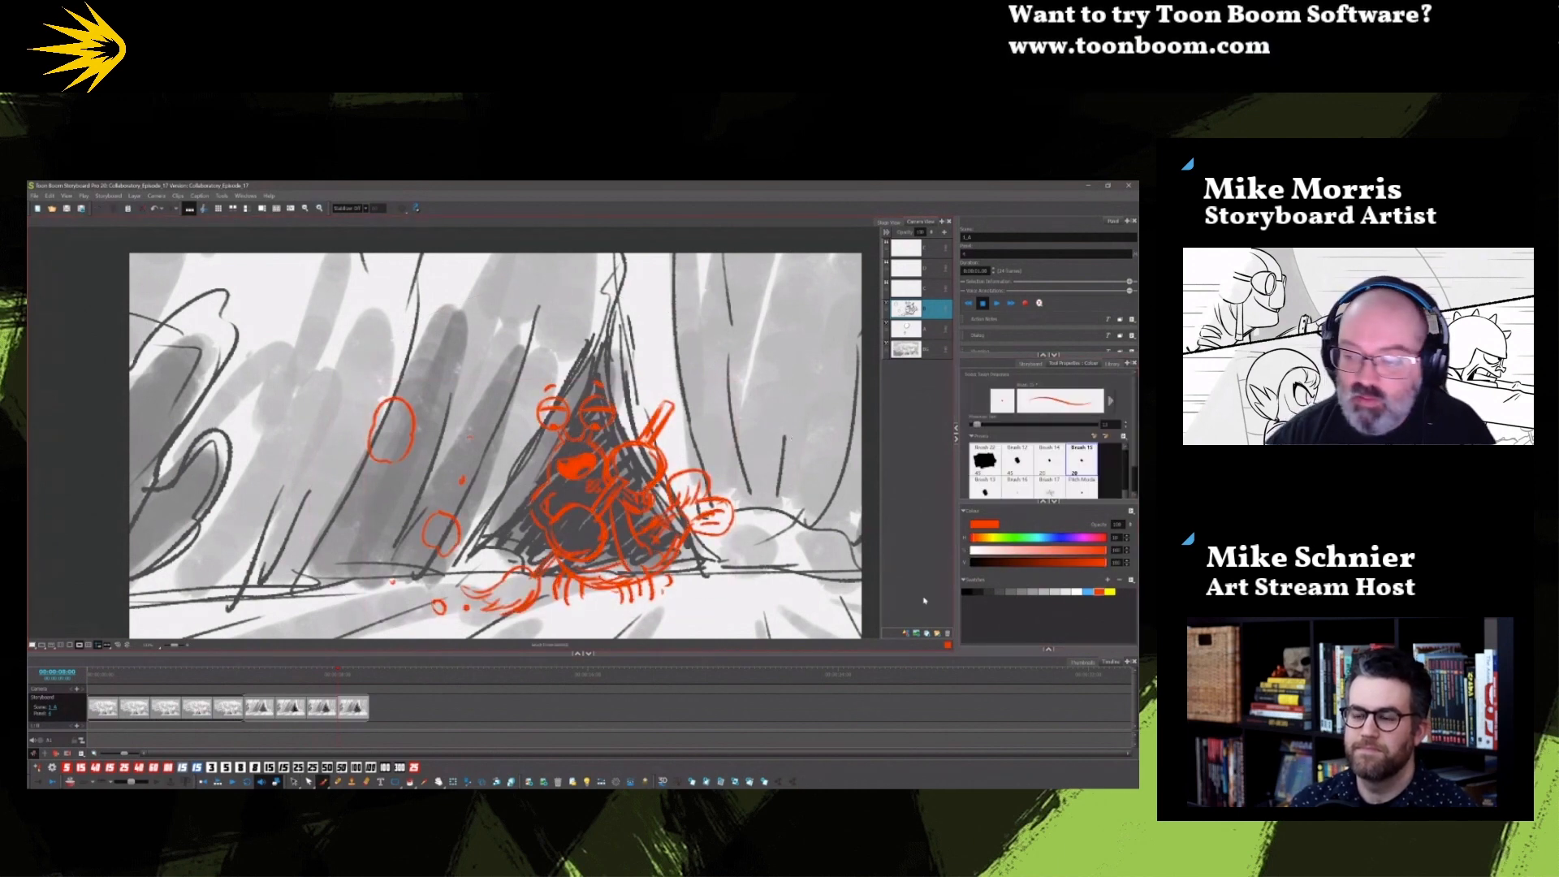
left_click(967, 591)
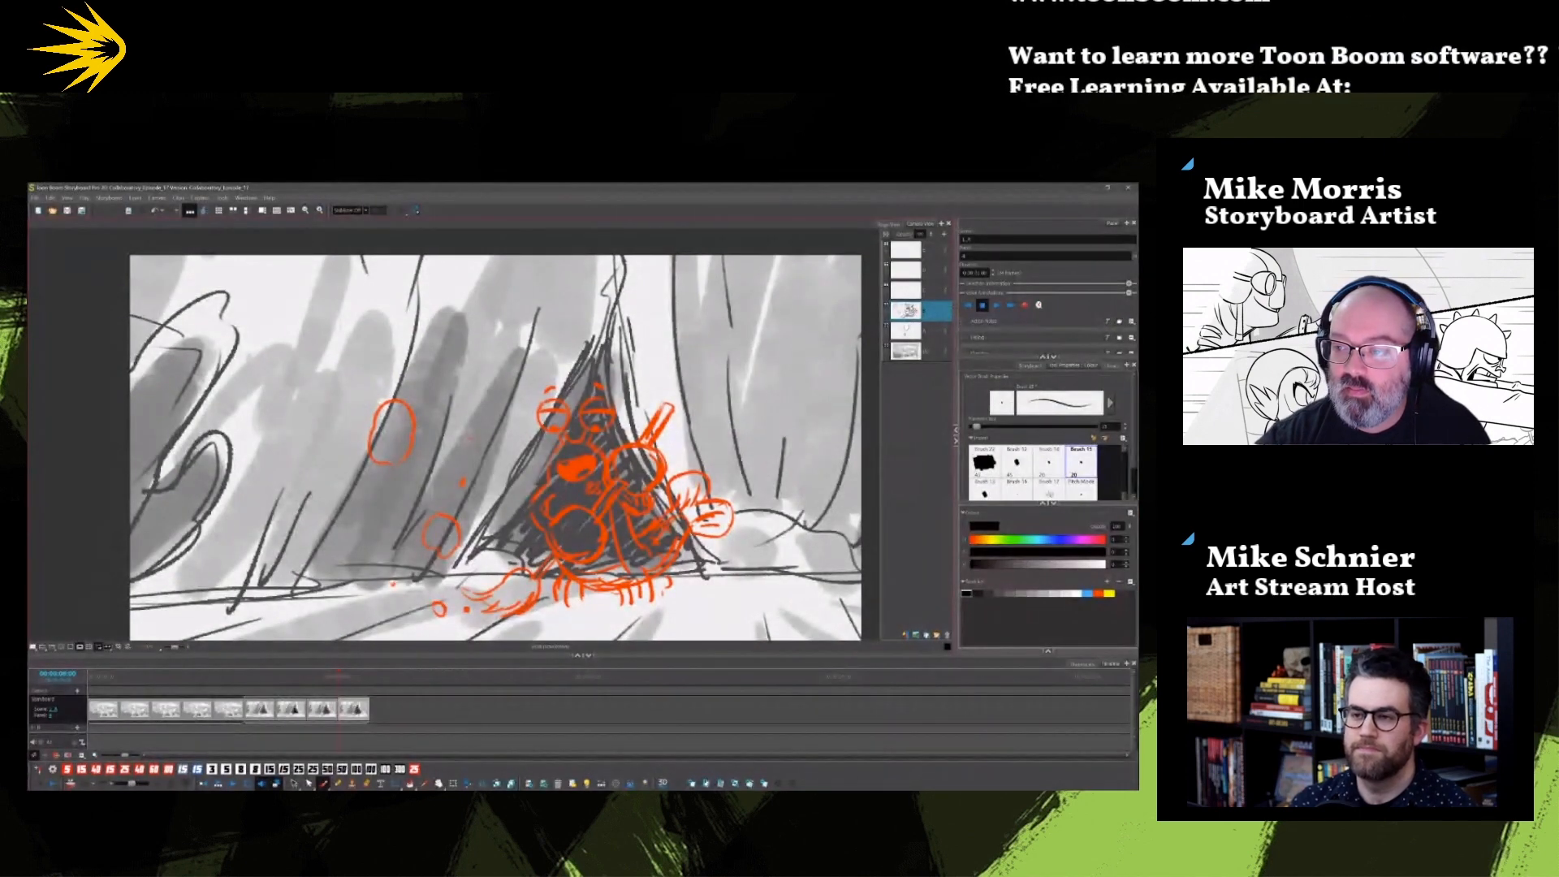
key("ctrl+t")
left_click_drag(567, 493, 562, 493)
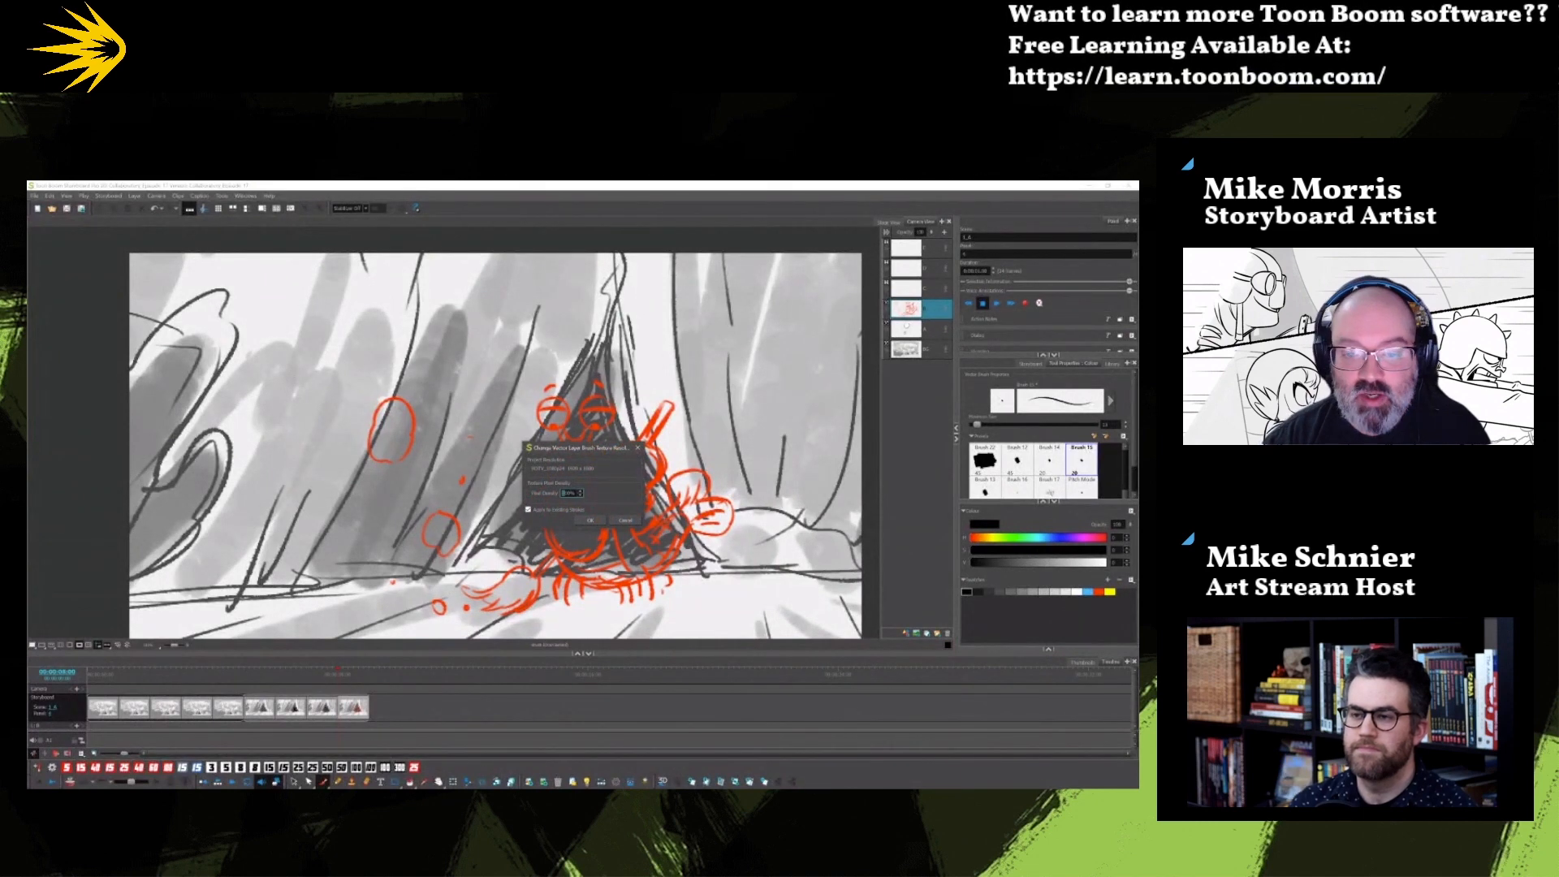
type("2")
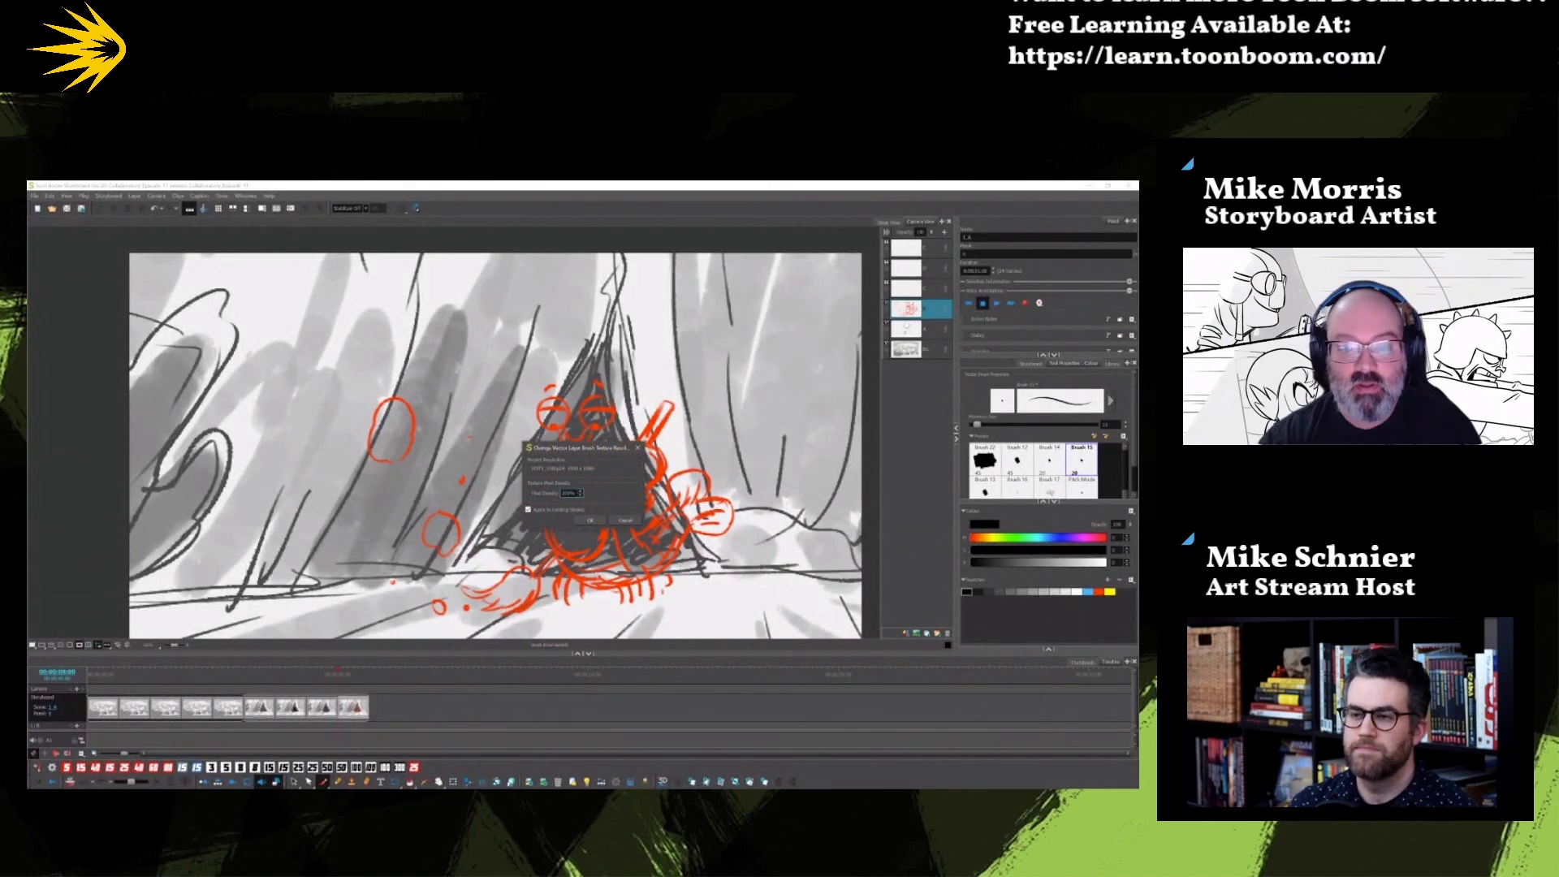
key("Return")
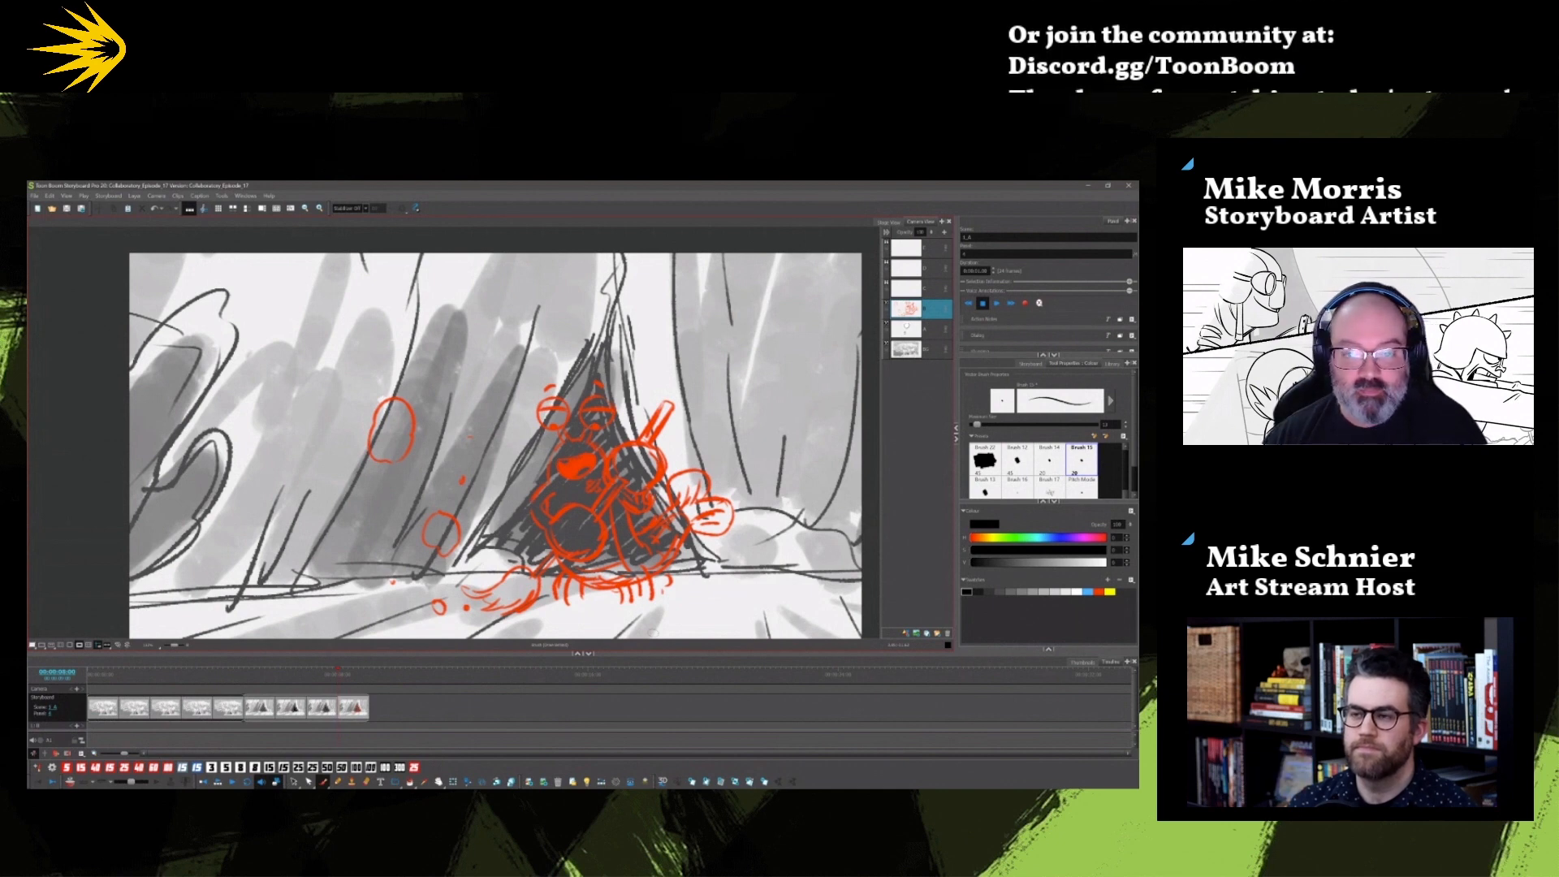
Step: Rough out the creature's turned pose in blue over the red drawing, with eye stalks, body, arms and claws
left_click(1087, 591)
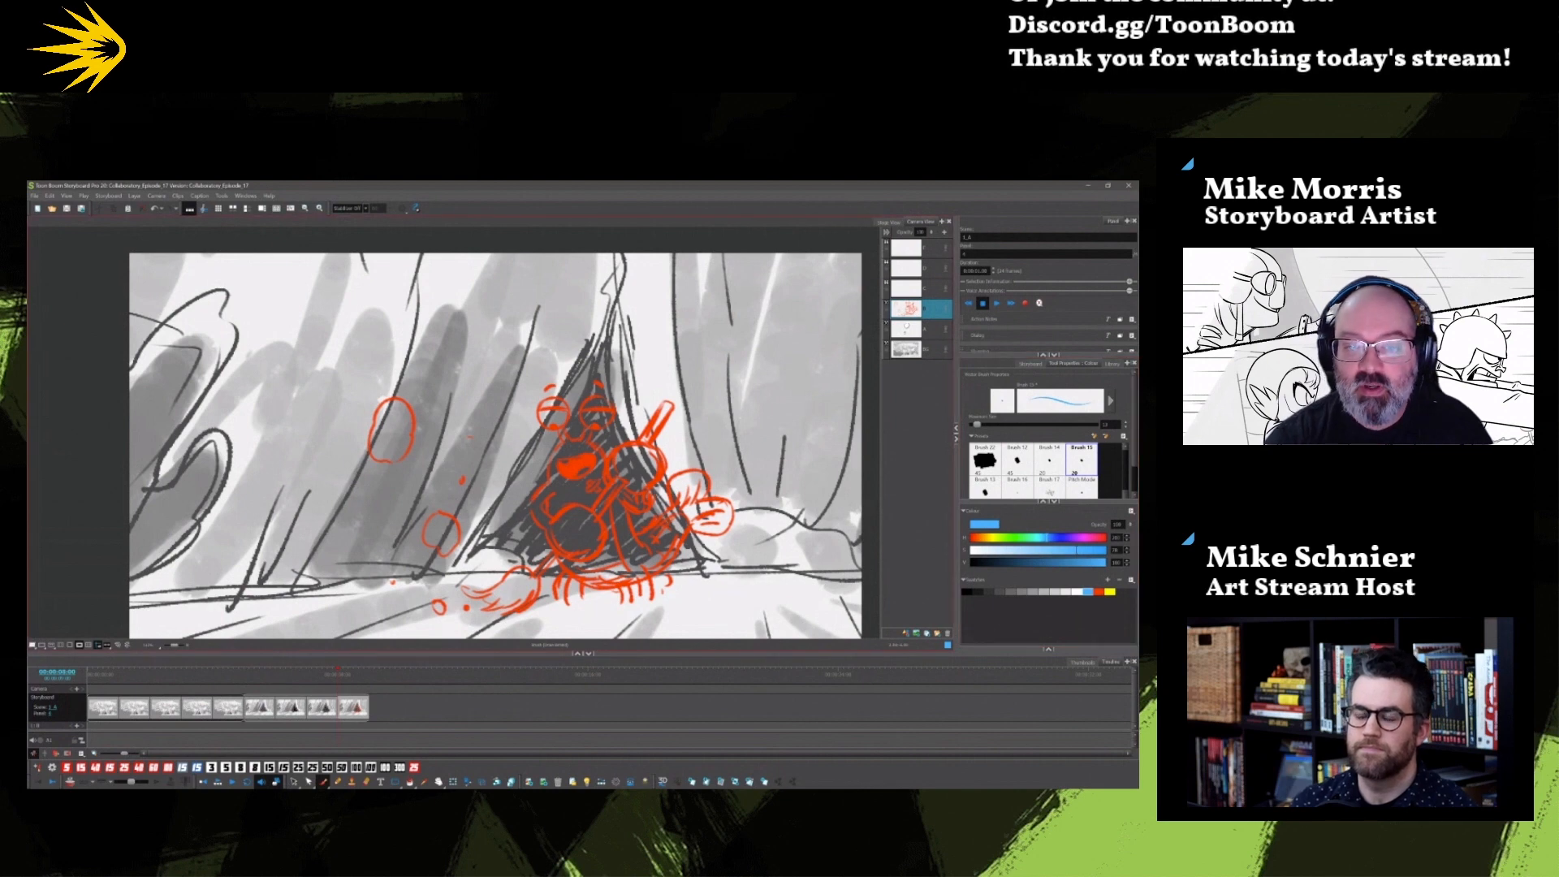
mouse_move(648, 418)
left_mouse_down()
mouse_move(627, 459)
mouse_move(680, 430)
left_mouse_up()
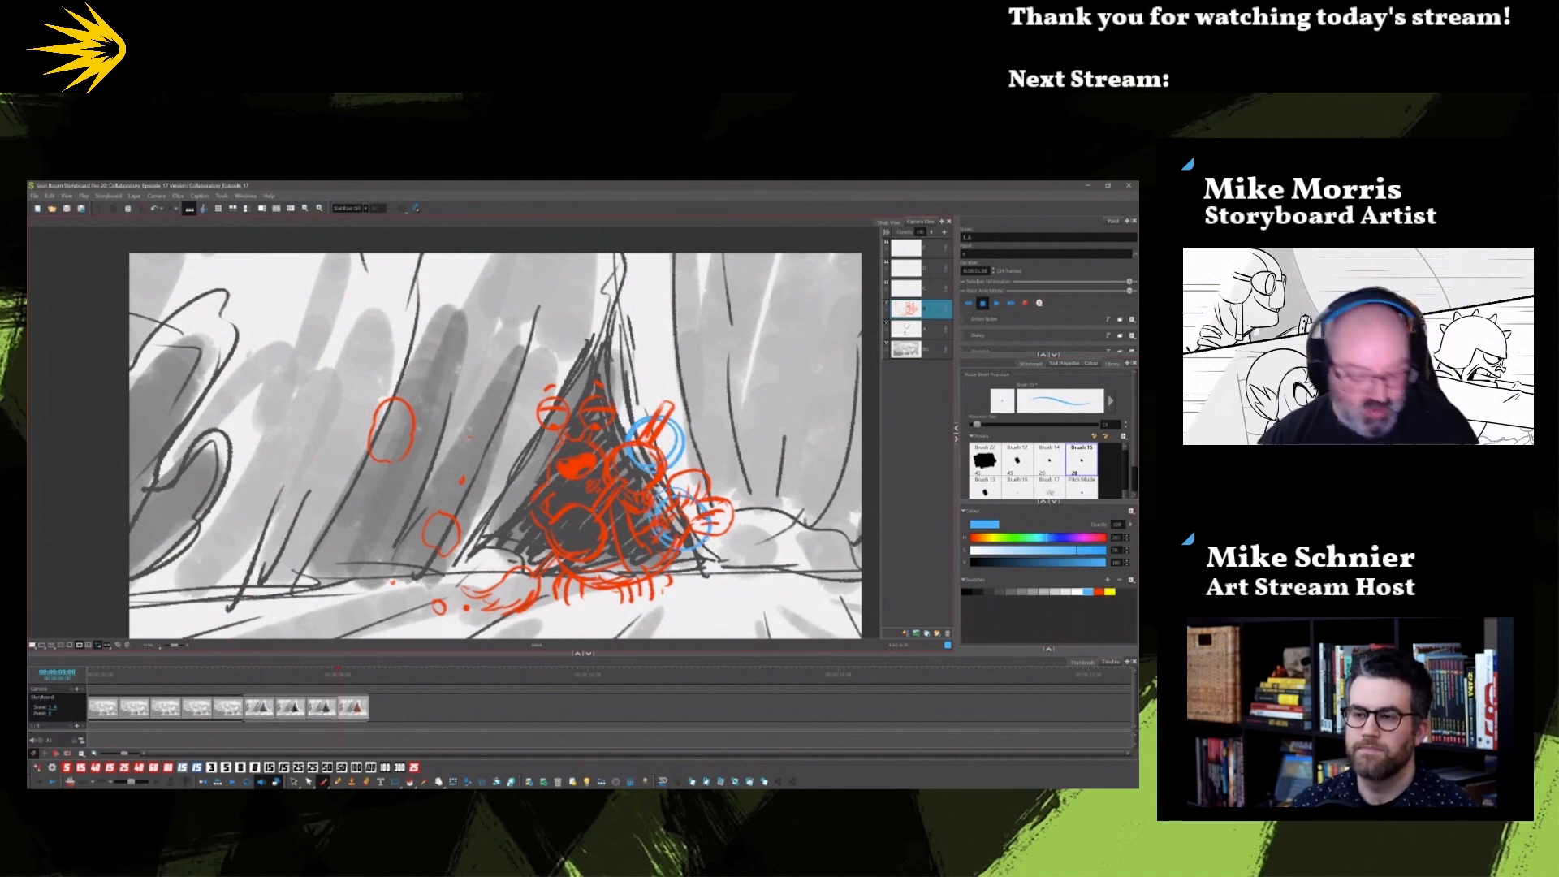
key("ctrl+z")
scroll(976, 487, "down", 1)
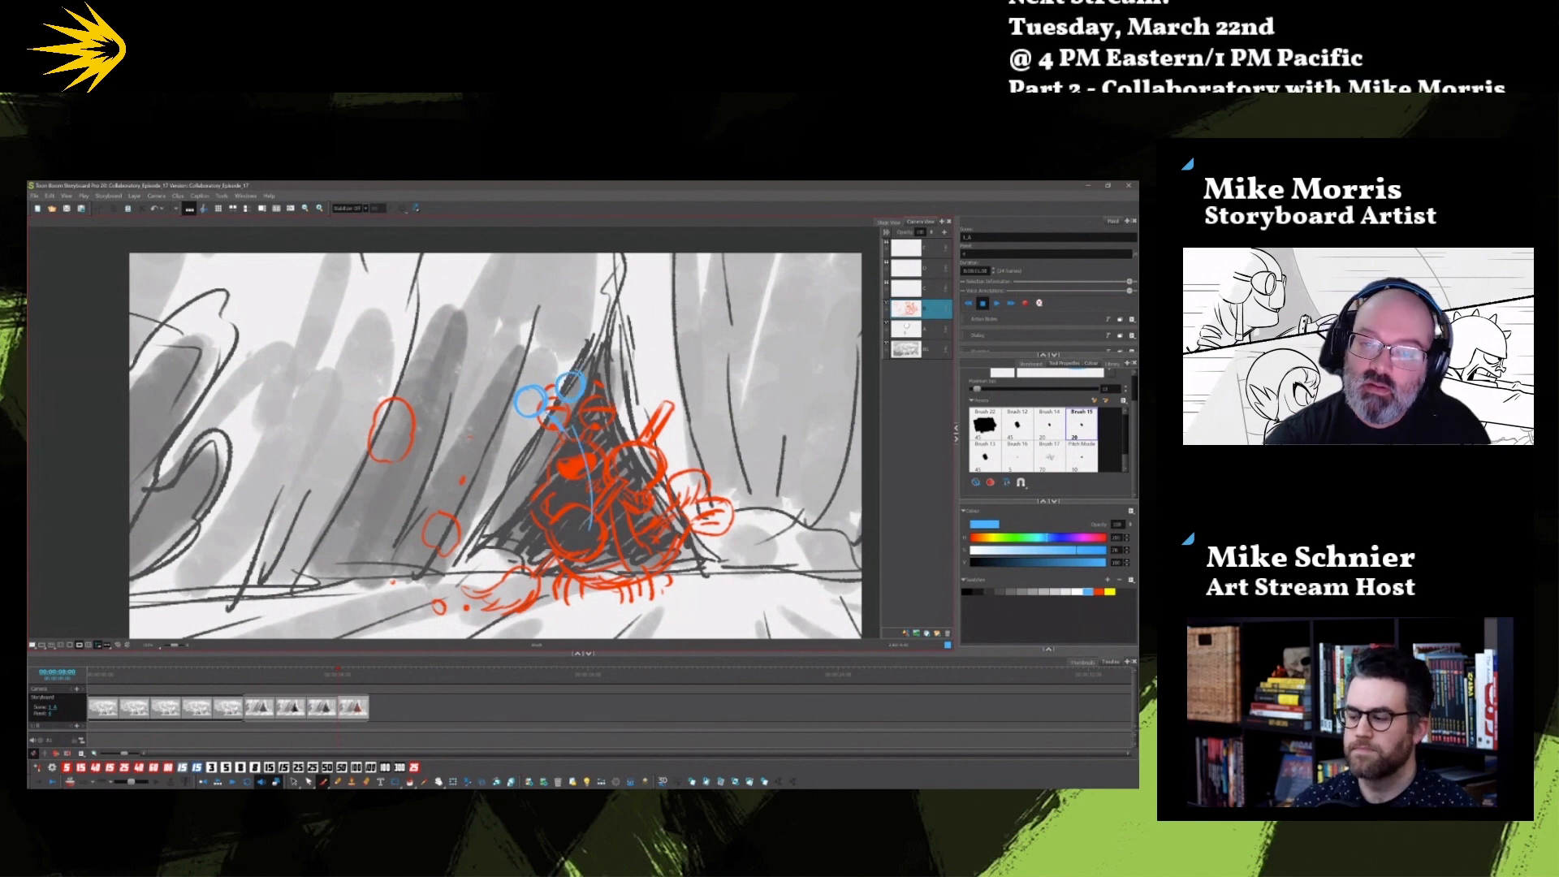
left_click_drag(587, 507, 660, 540)
left_click_drag(621, 462, 683, 480)
left_click_drag(591, 507, 684, 532)
left_click_drag(649, 460, 674, 479)
mouse_move(642, 445)
left_mouse_down()
mouse_move(676, 481)
mouse_move(634, 479)
mouse_move(648, 445)
left_mouse_up()
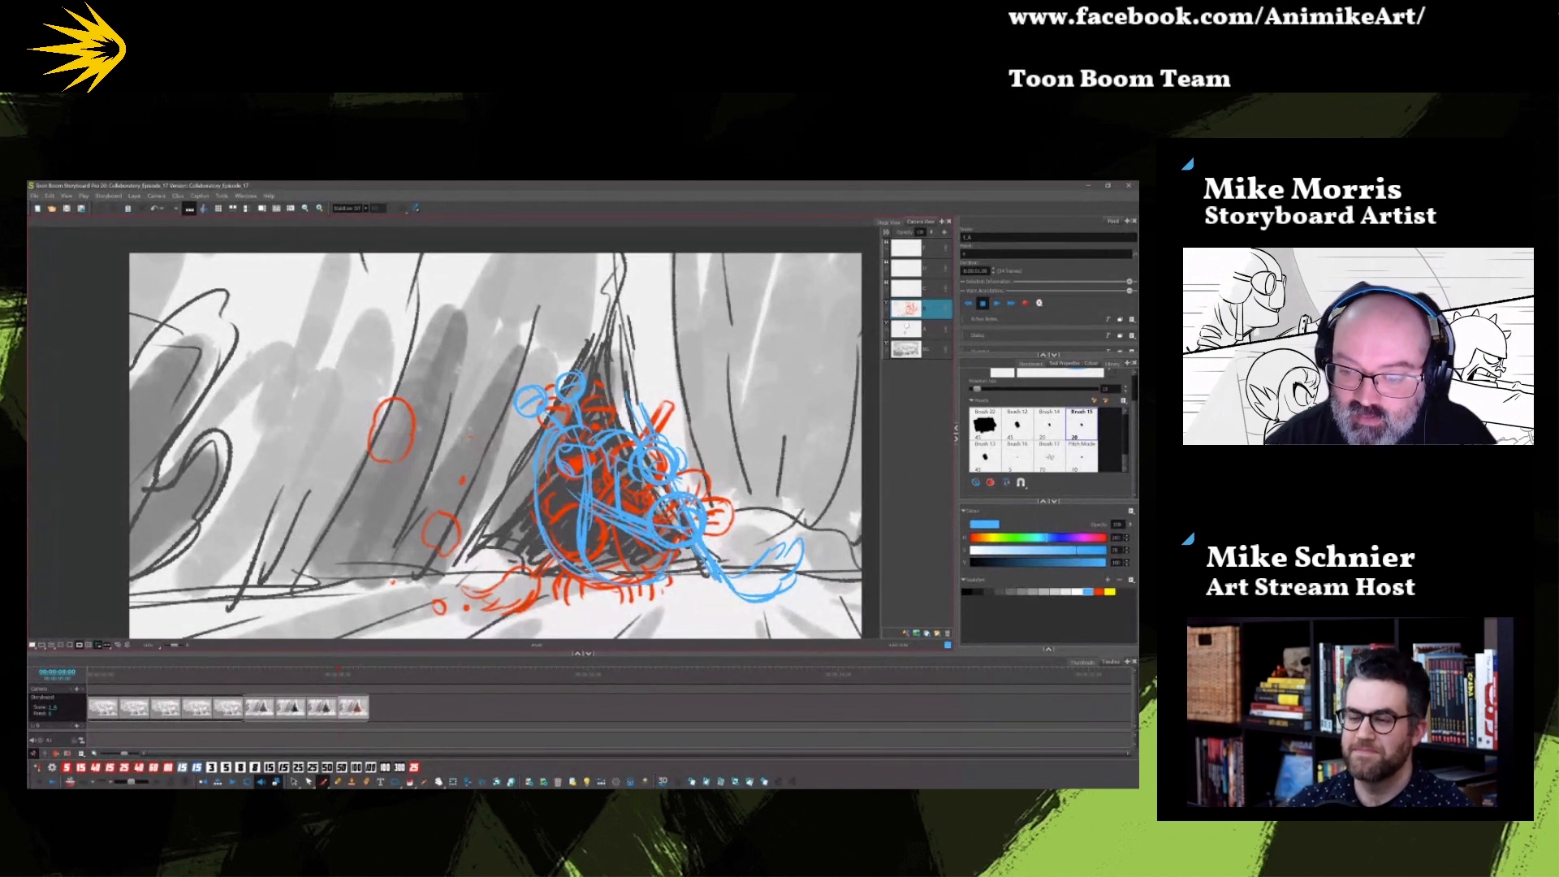
Step: Draw blue bubbles of different sizes rising above the extended claw and add short legs beneath the creature's body
mouse_move(815, 518)
left_mouse_down()
mouse_move(811, 492)
mouse_move(822, 518)
left_mouse_up()
left_click_drag(814, 430, 817, 429)
left_click_drag(815, 360, 823, 363)
left_click_drag(574, 575, 566, 601)
left_click_drag(562, 572, 555, 603)
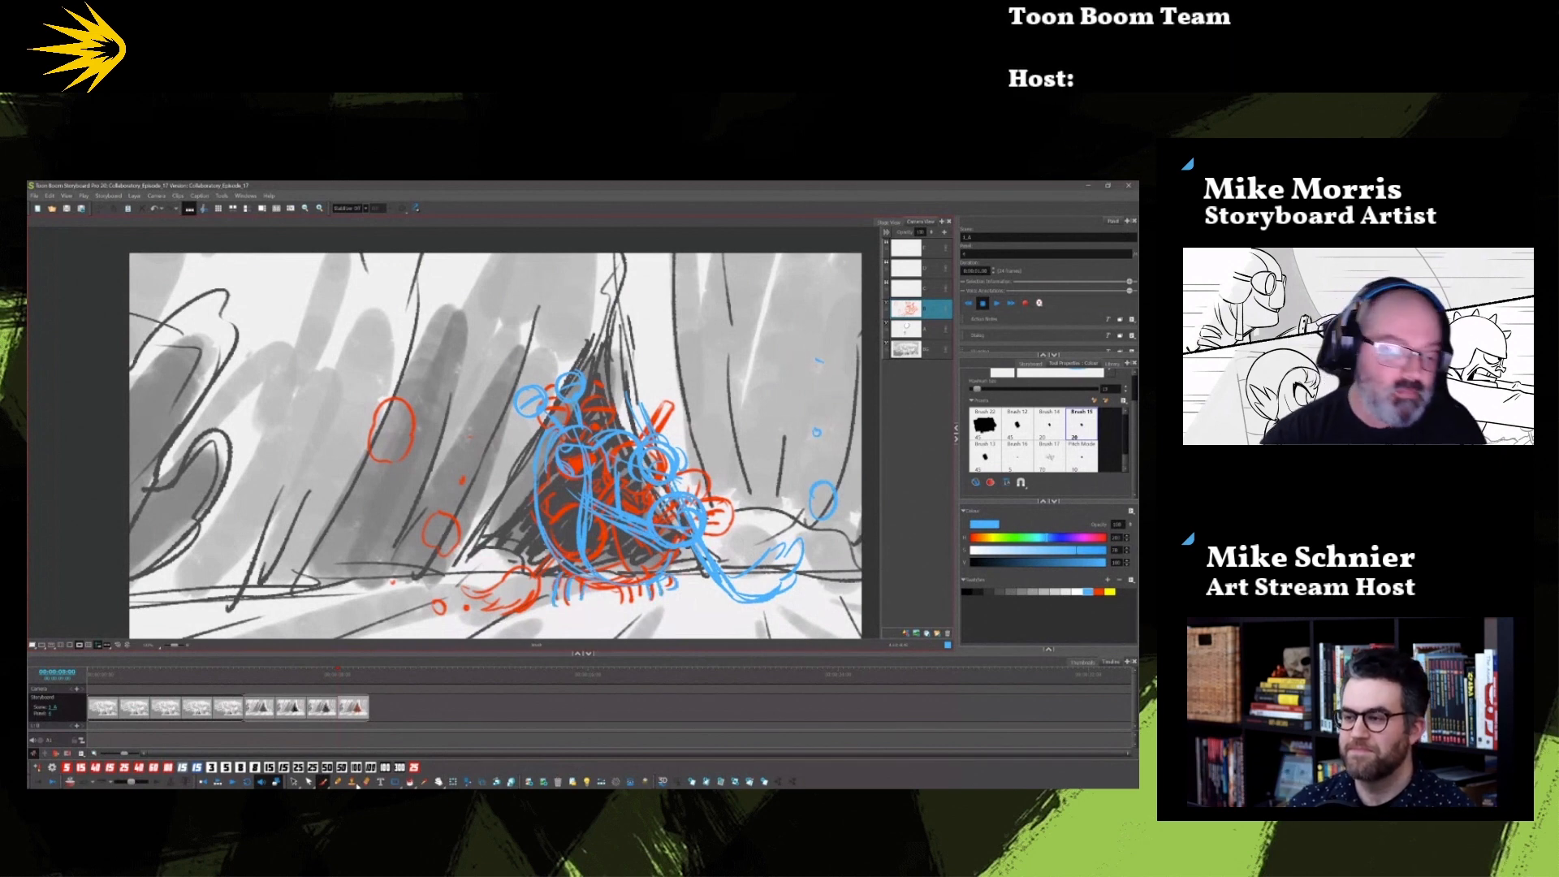
Step: Select the red reference drawing of the previous pose and delete it
left_click(294, 781)
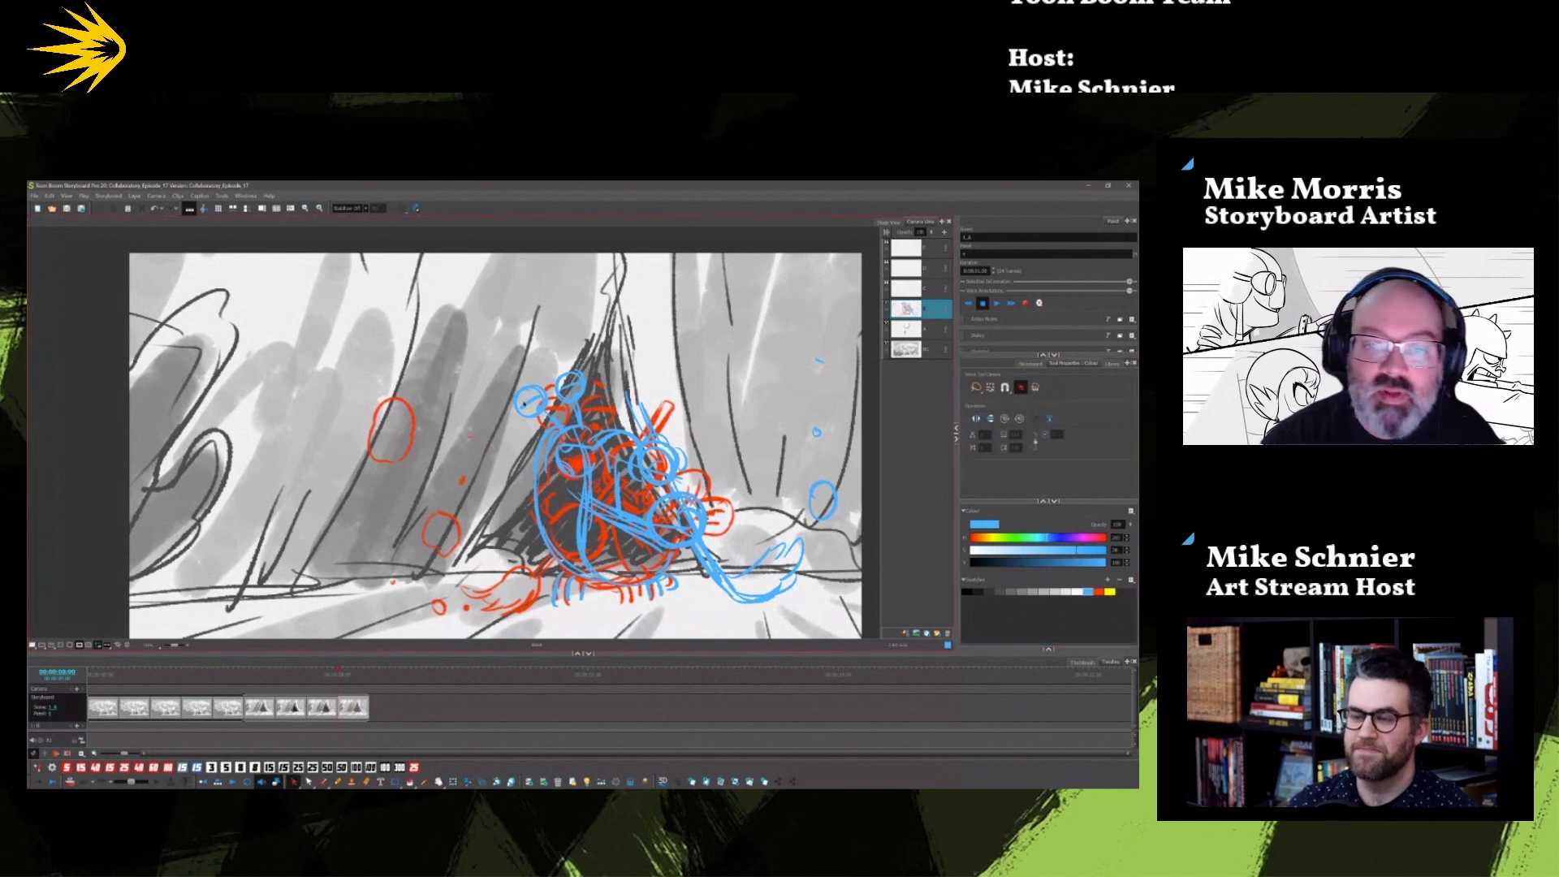
left_click(545, 422)
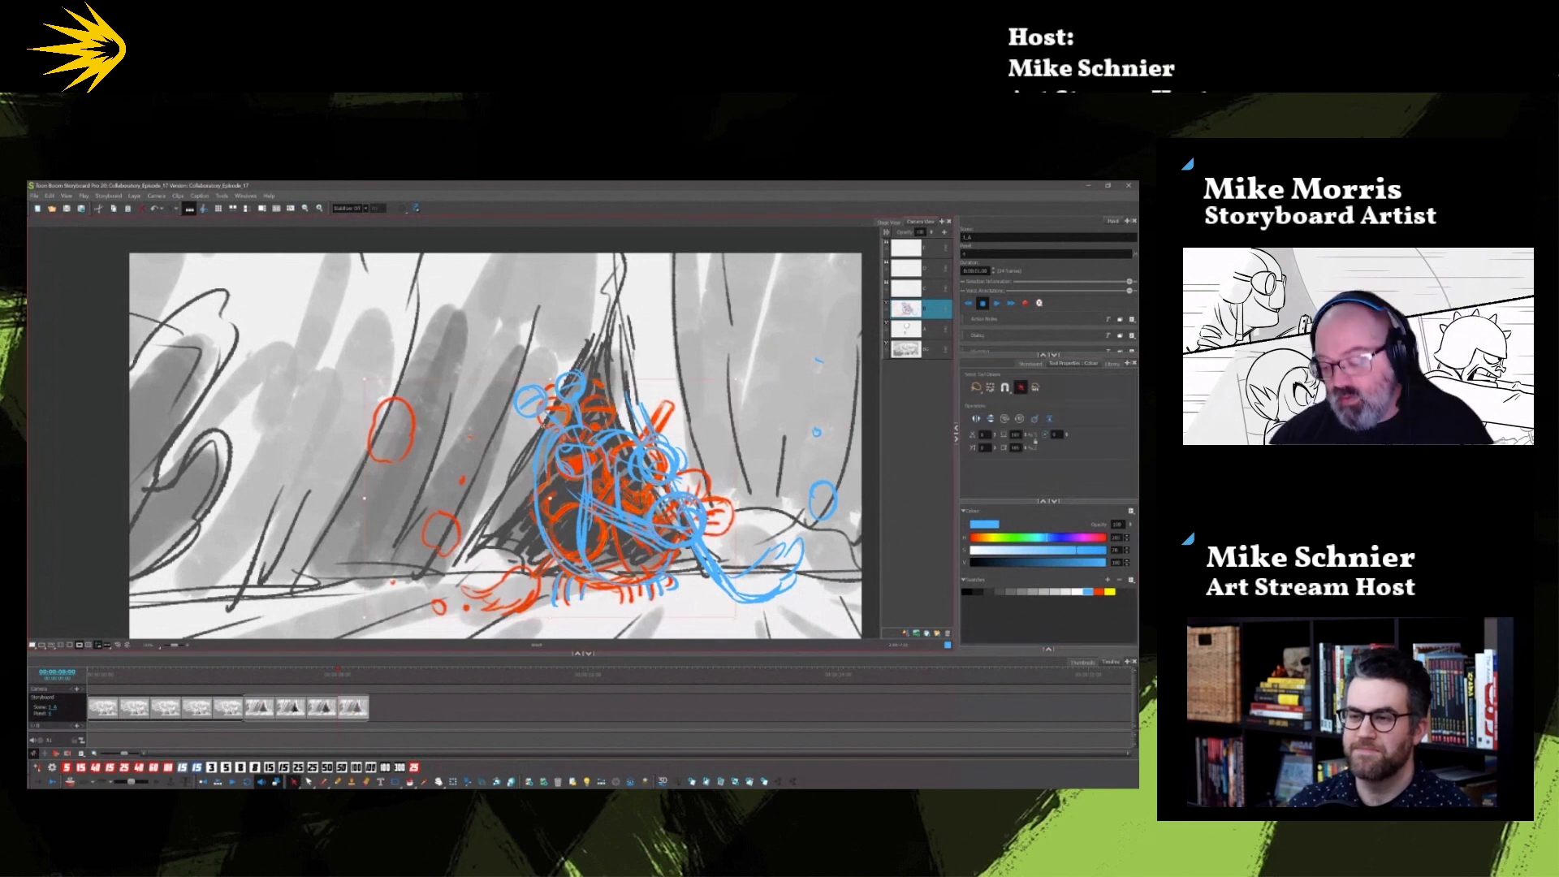
key("Delete")
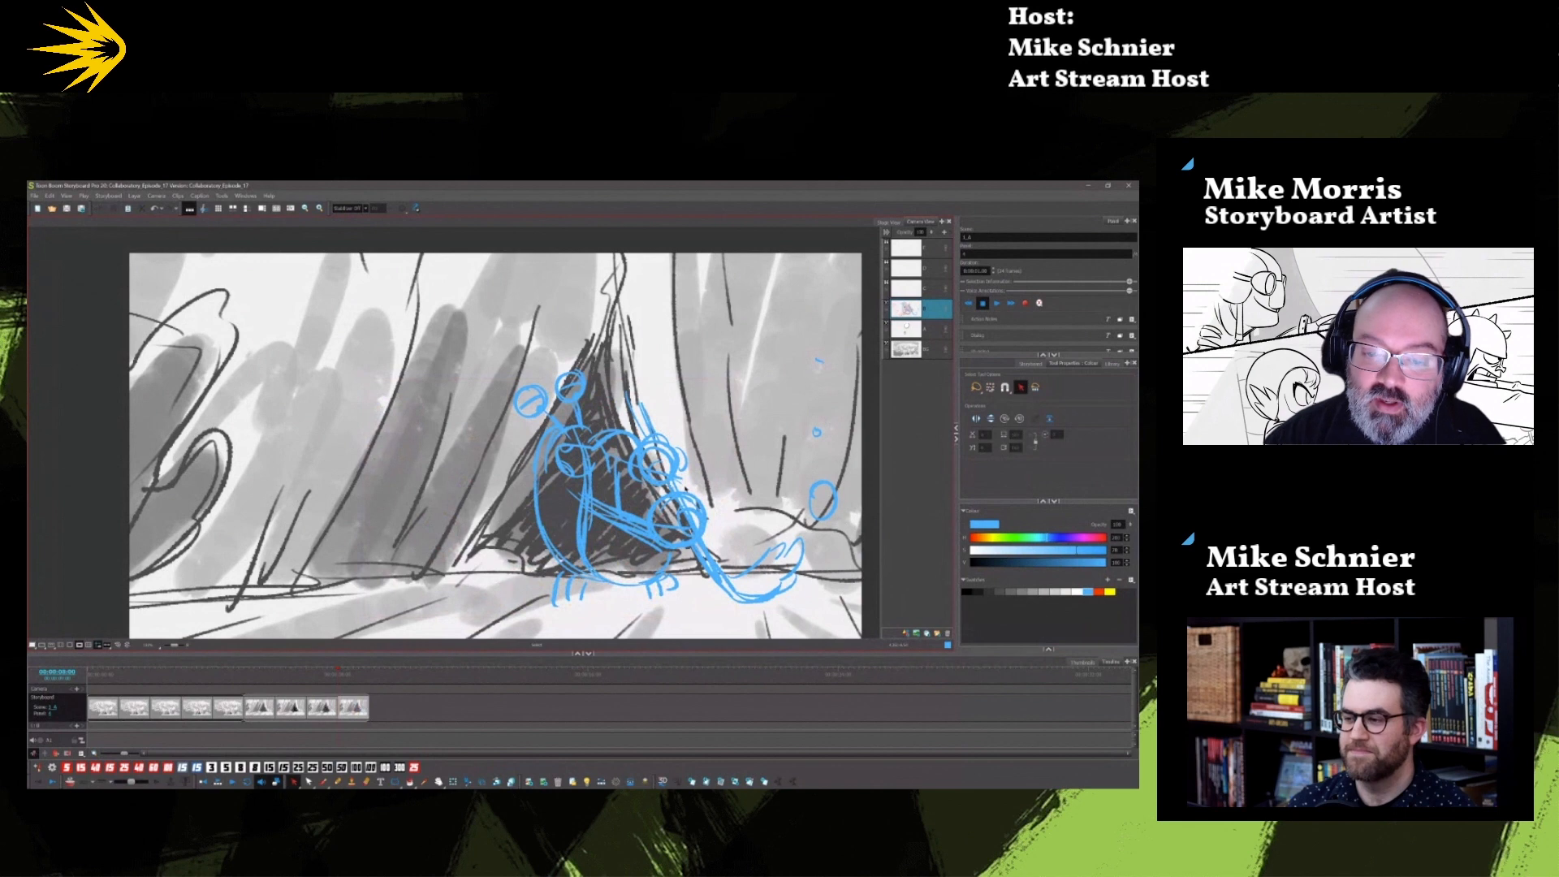
Step: Cut away overlapping blue construction strokes on the creature's claws, shoulder and arms
left_click_drag(686, 513, 679, 543)
left_click_drag(662, 447, 660, 478)
left_click_drag(589, 439, 600, 449)
mouse_move(603, 437)
left_mouse_down()
mouse_move(630, 448)
mouse_move(648, 533)
left_mouse_up()
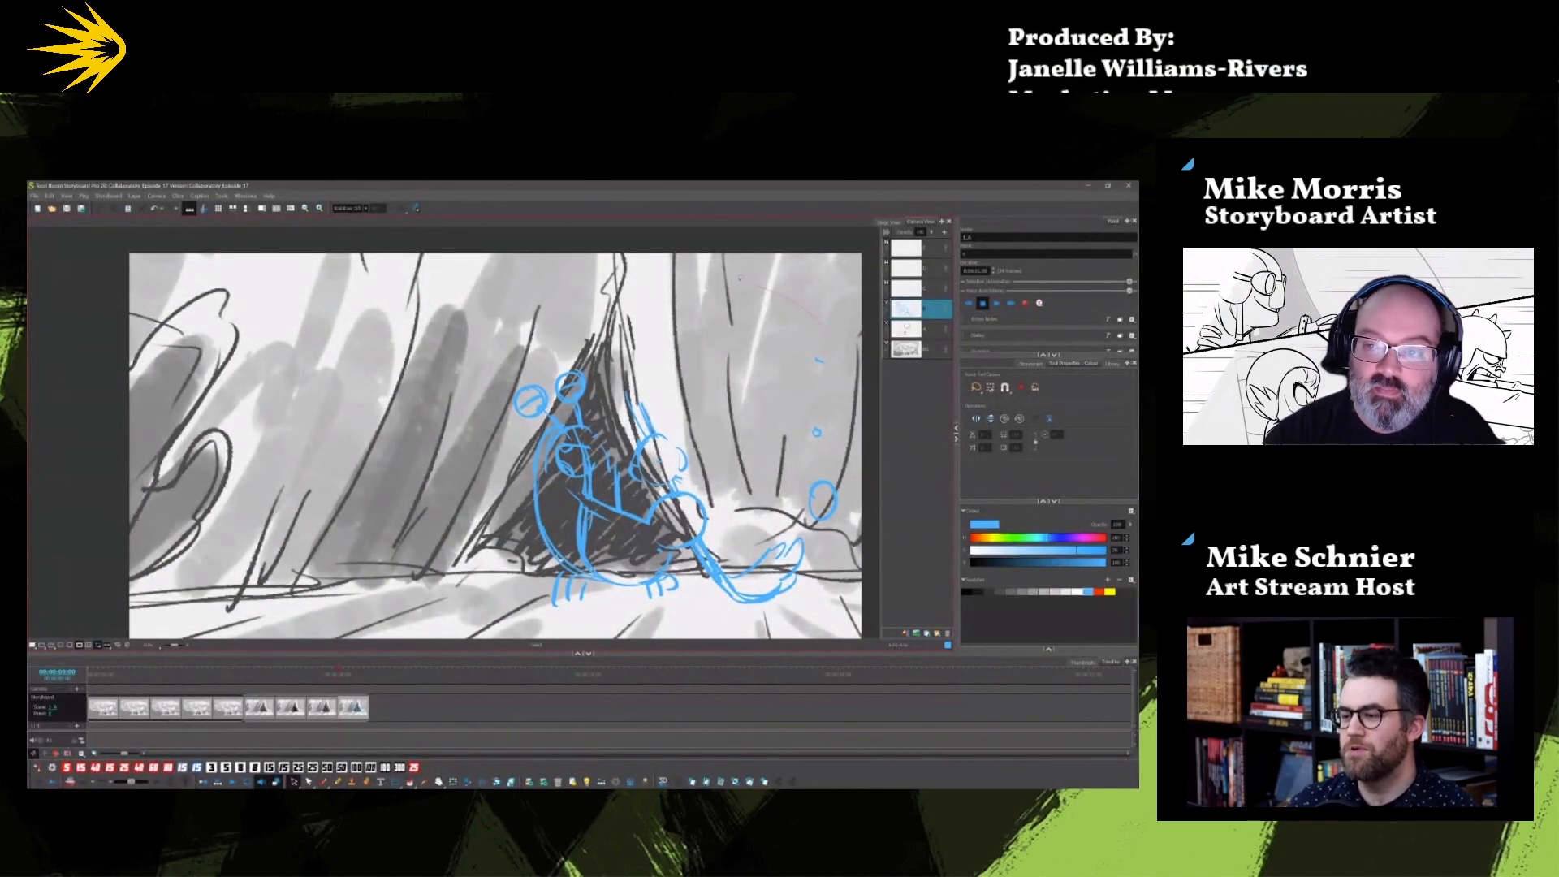
Step: Recolour all remaining blue strokes of the creature and bubbles black
key("ctrl+a")
left_click(967, 592)
left_click(818, 631)
Step: Select the head outline strokes beneath the creature's eye stalks
left_click(563, 465)
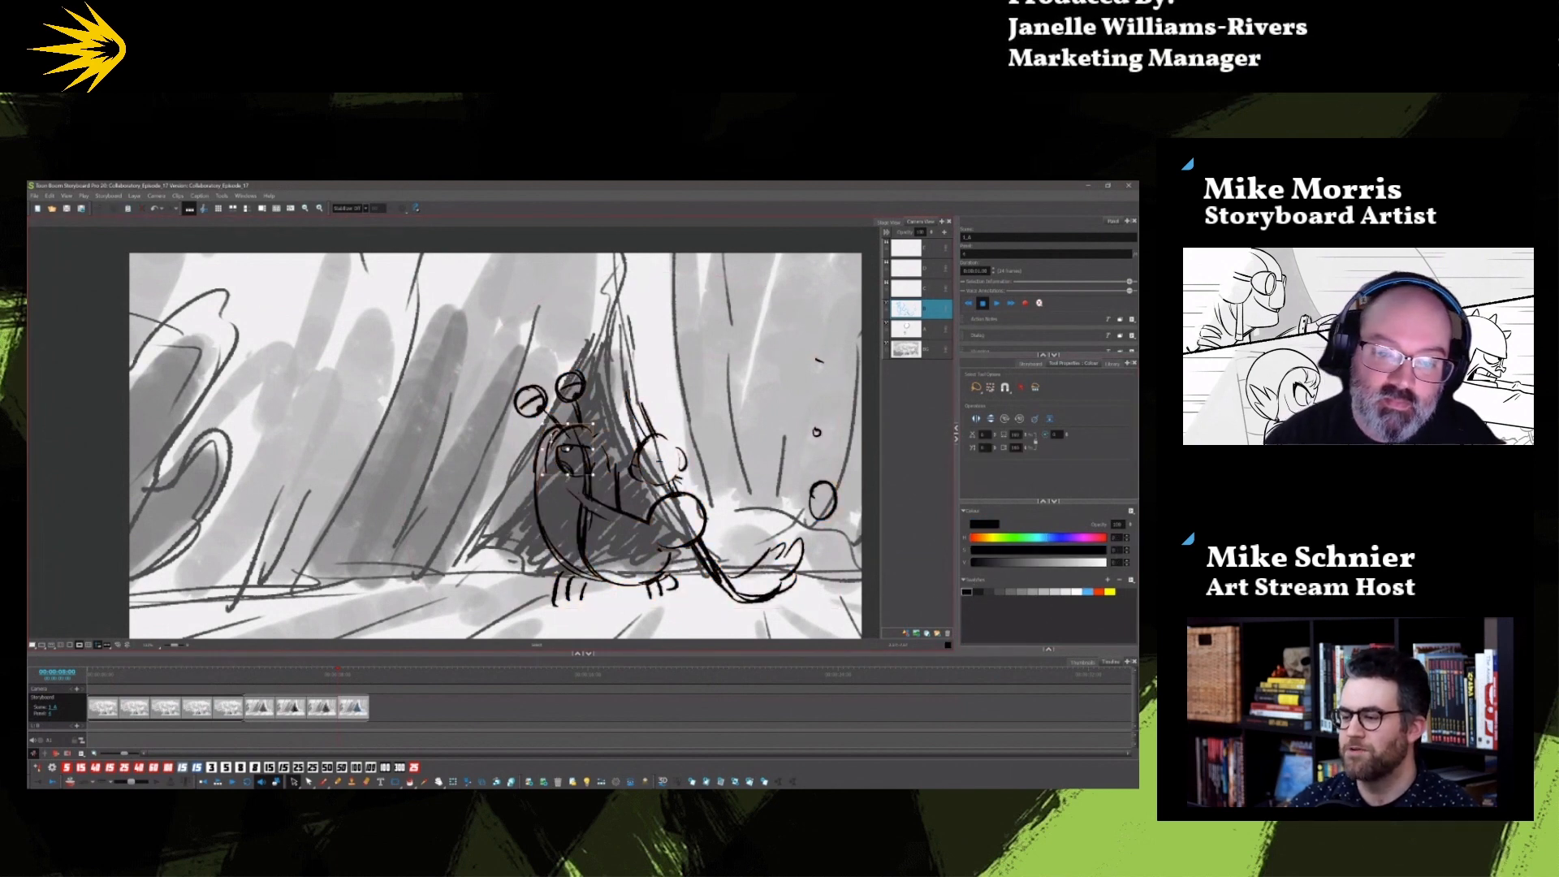
key("Escape")
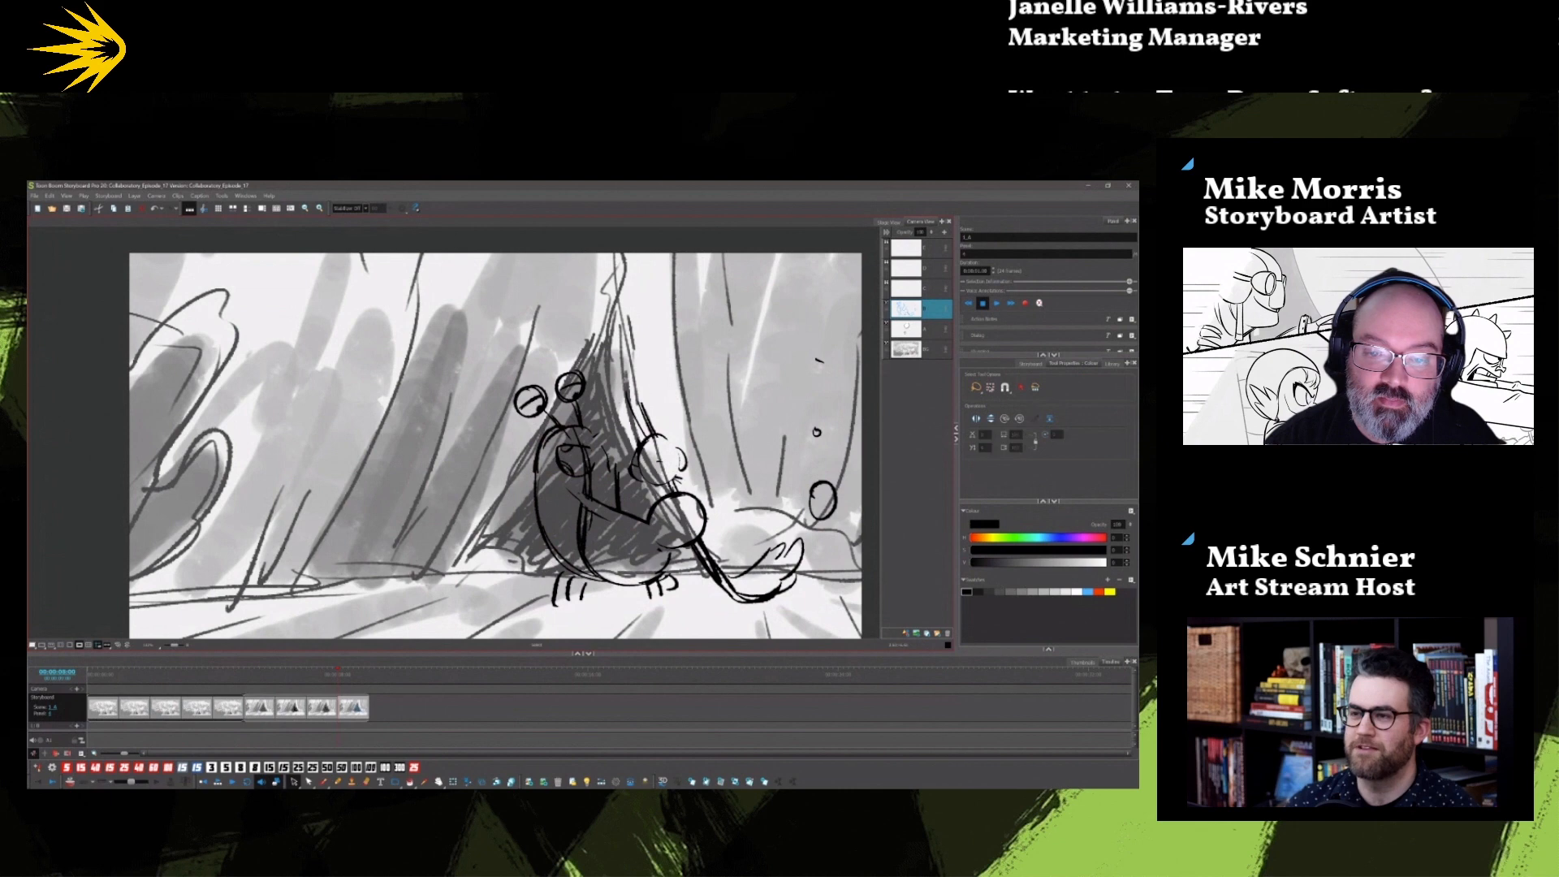
left_click(575, 425)
left_click(545, 442, "shift")
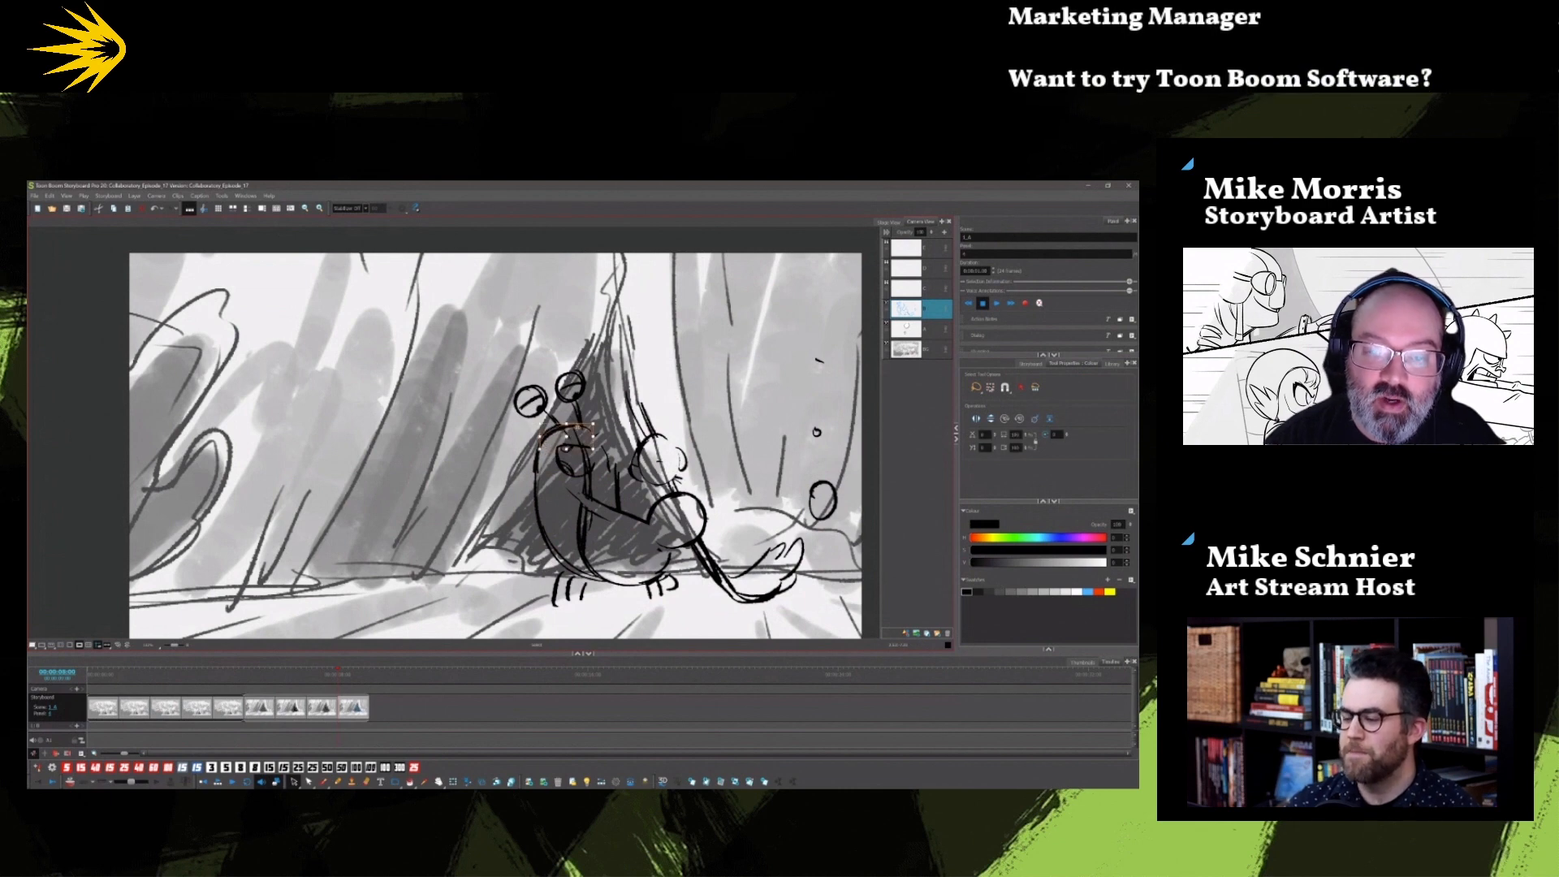
key("Escape")
left_click(545, 442)
key("Escape")
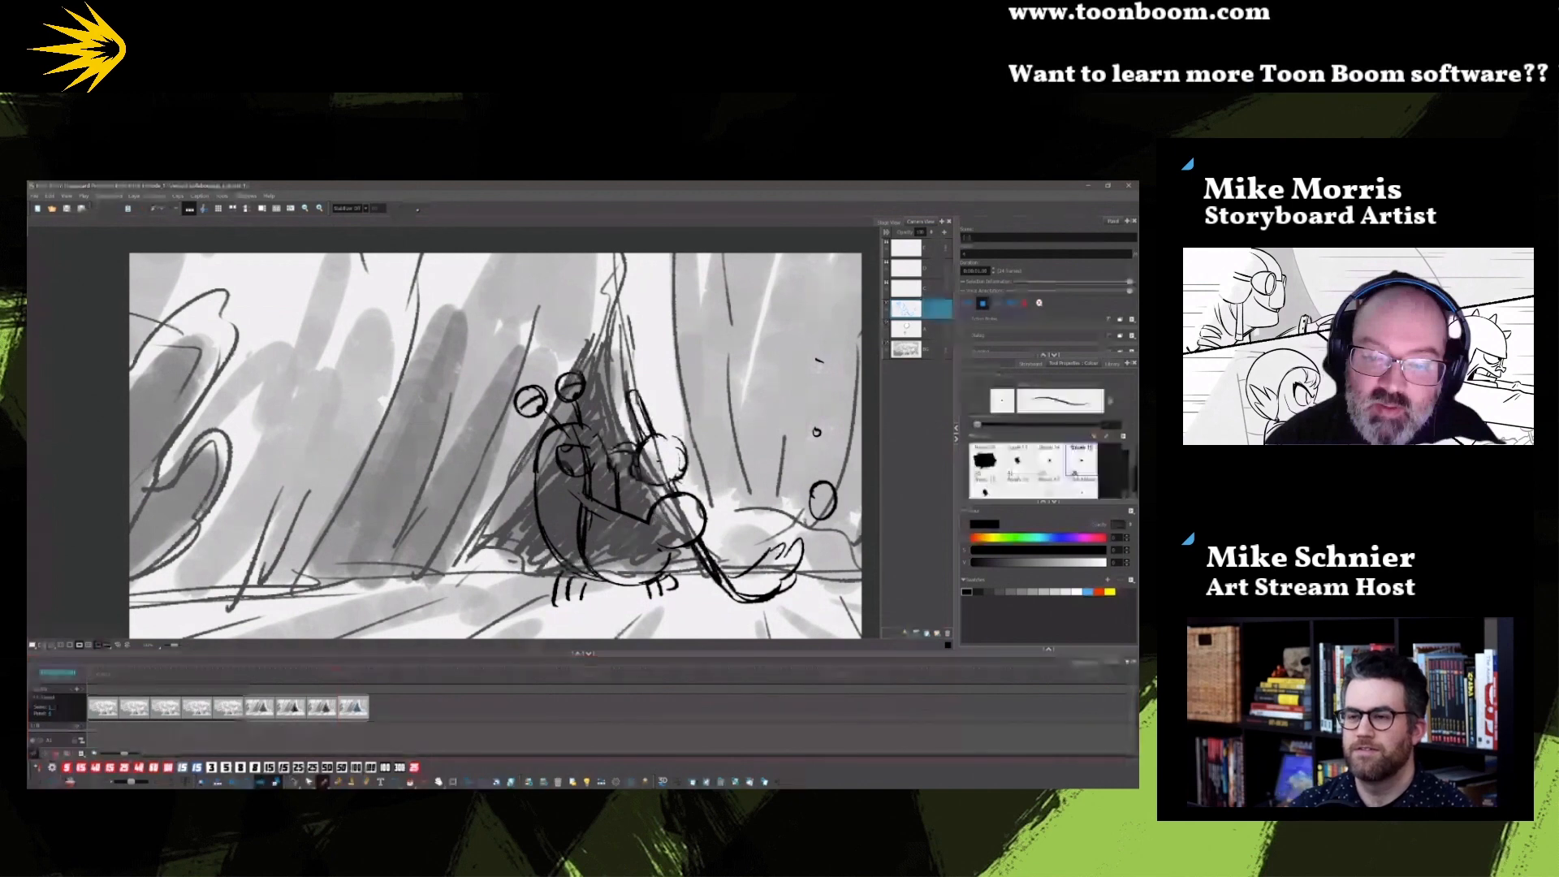
Step: Refine the creature's head, claw and arm outlines in black, and draw two larger bubbles above the existing ones
left_click_drag(693, 548, 729, 597)
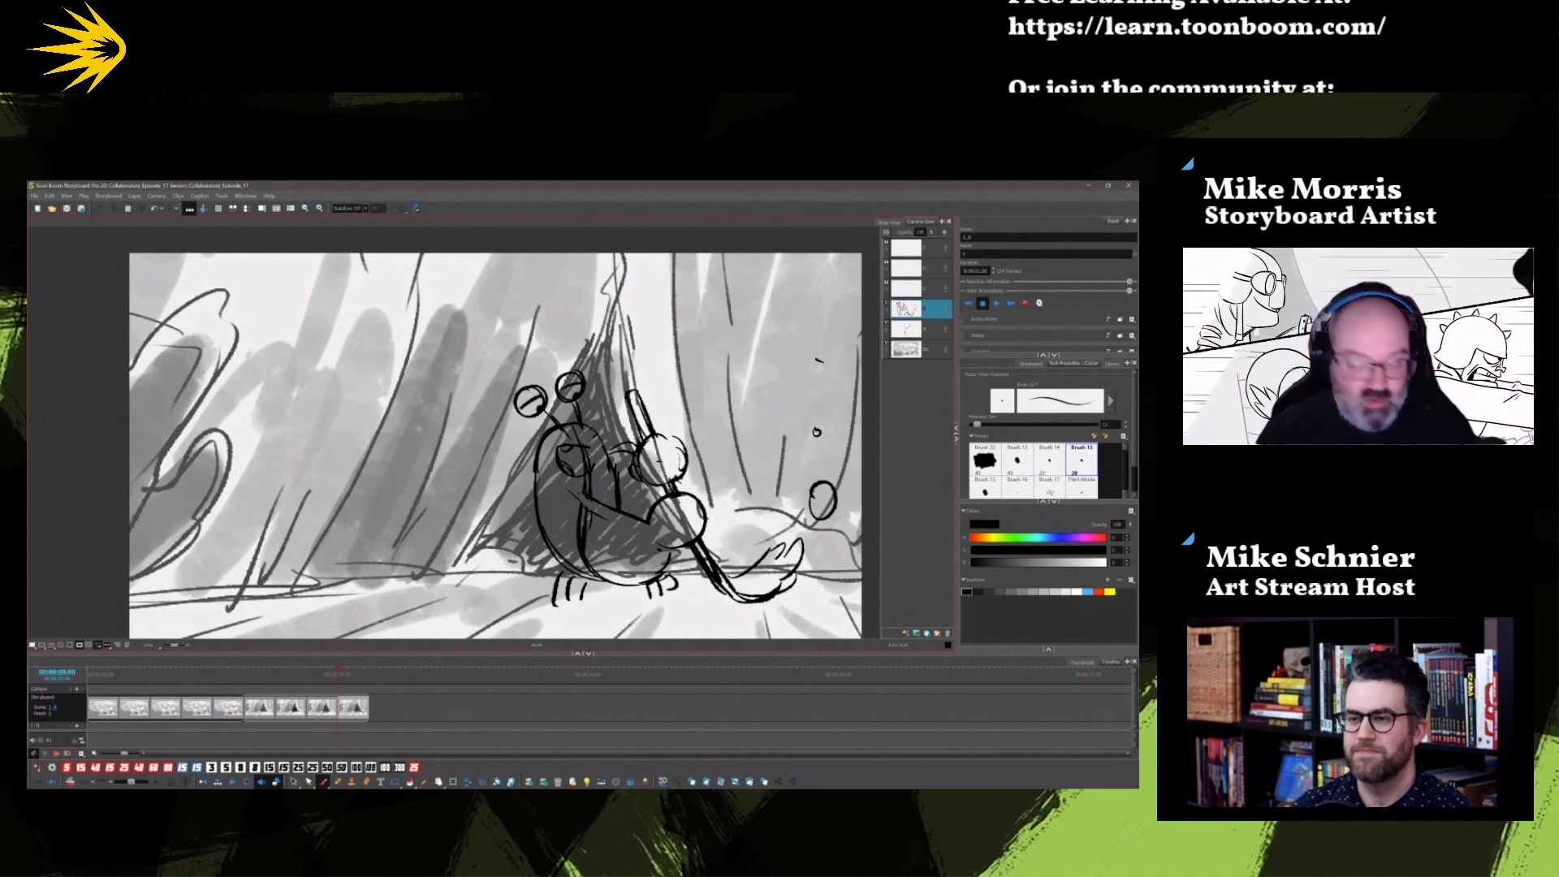
left_click_drag(796, 373, 822, 363)
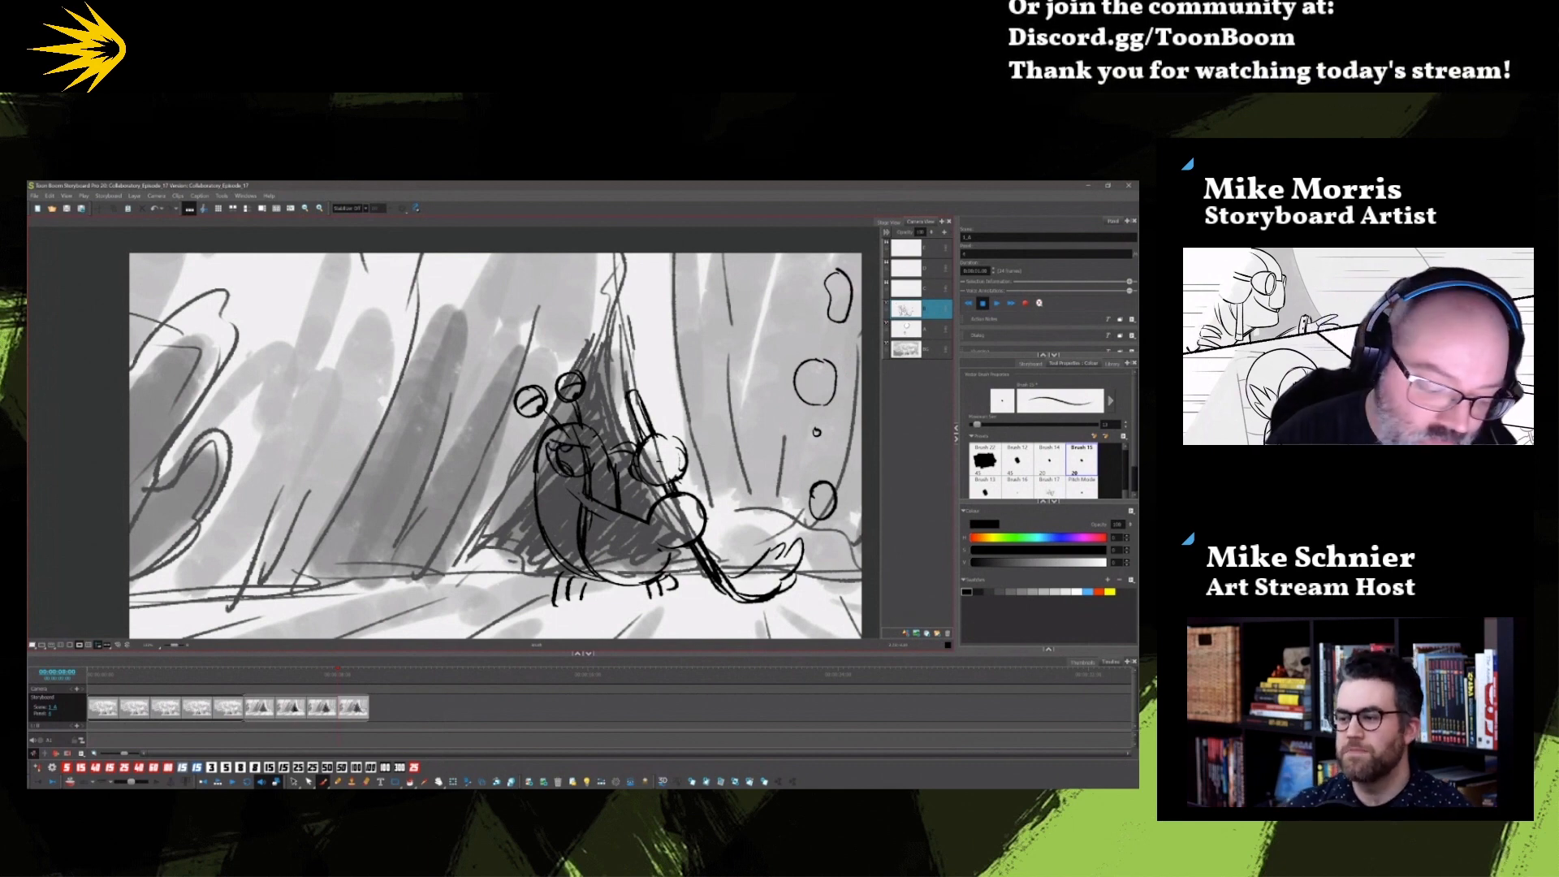
Step: Delete the overlapping stray strokes across the creature's face, arms and inner body
left_click(294, 781)
left_click(563, 452)
key("Delete")
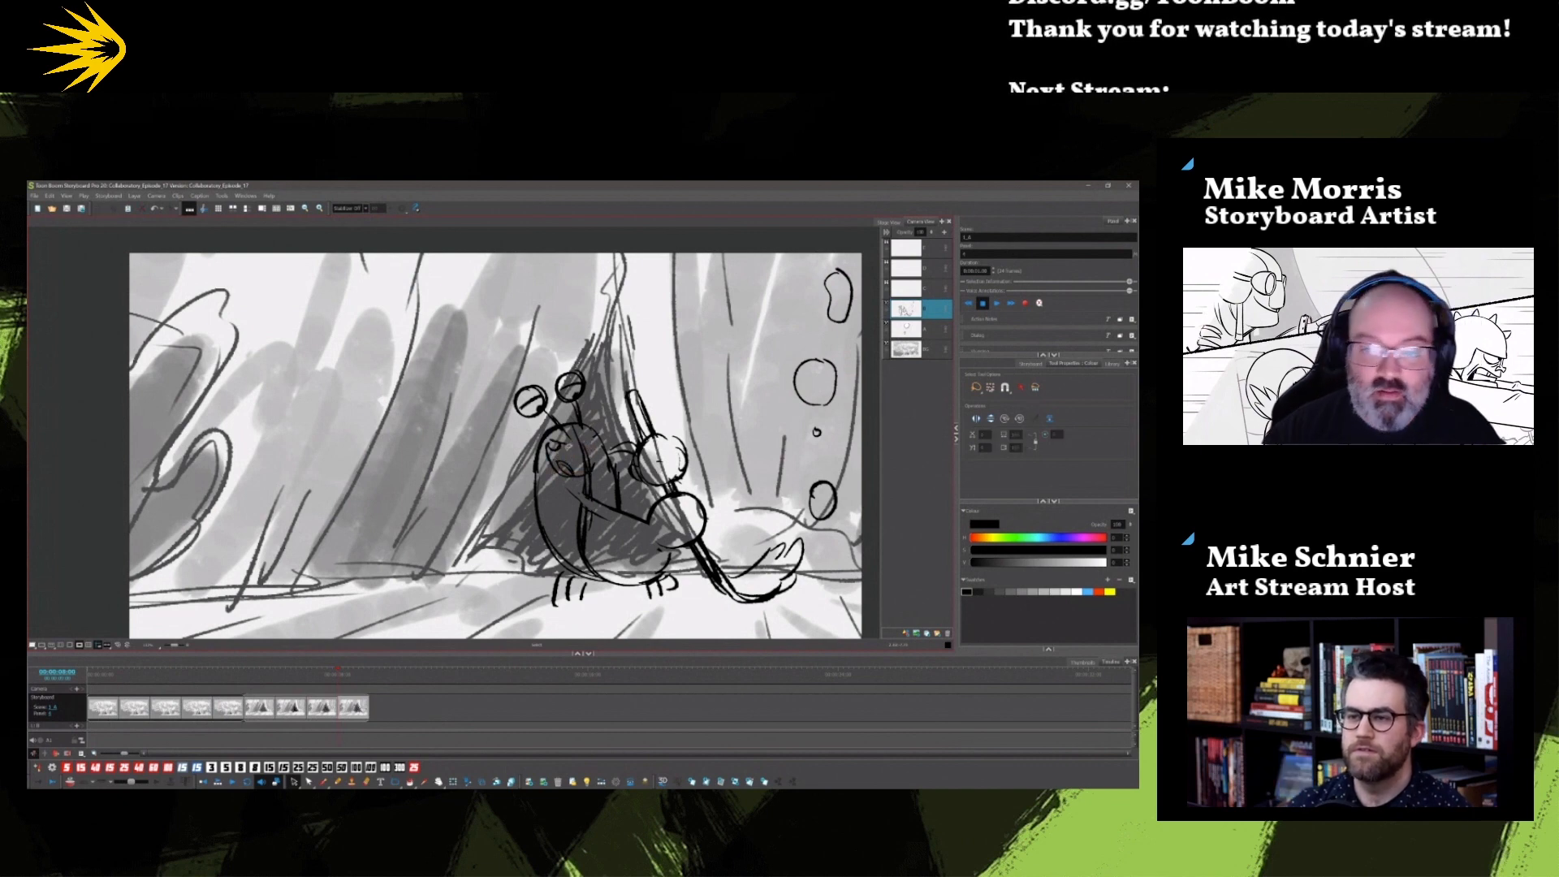
left_click(323, 781)
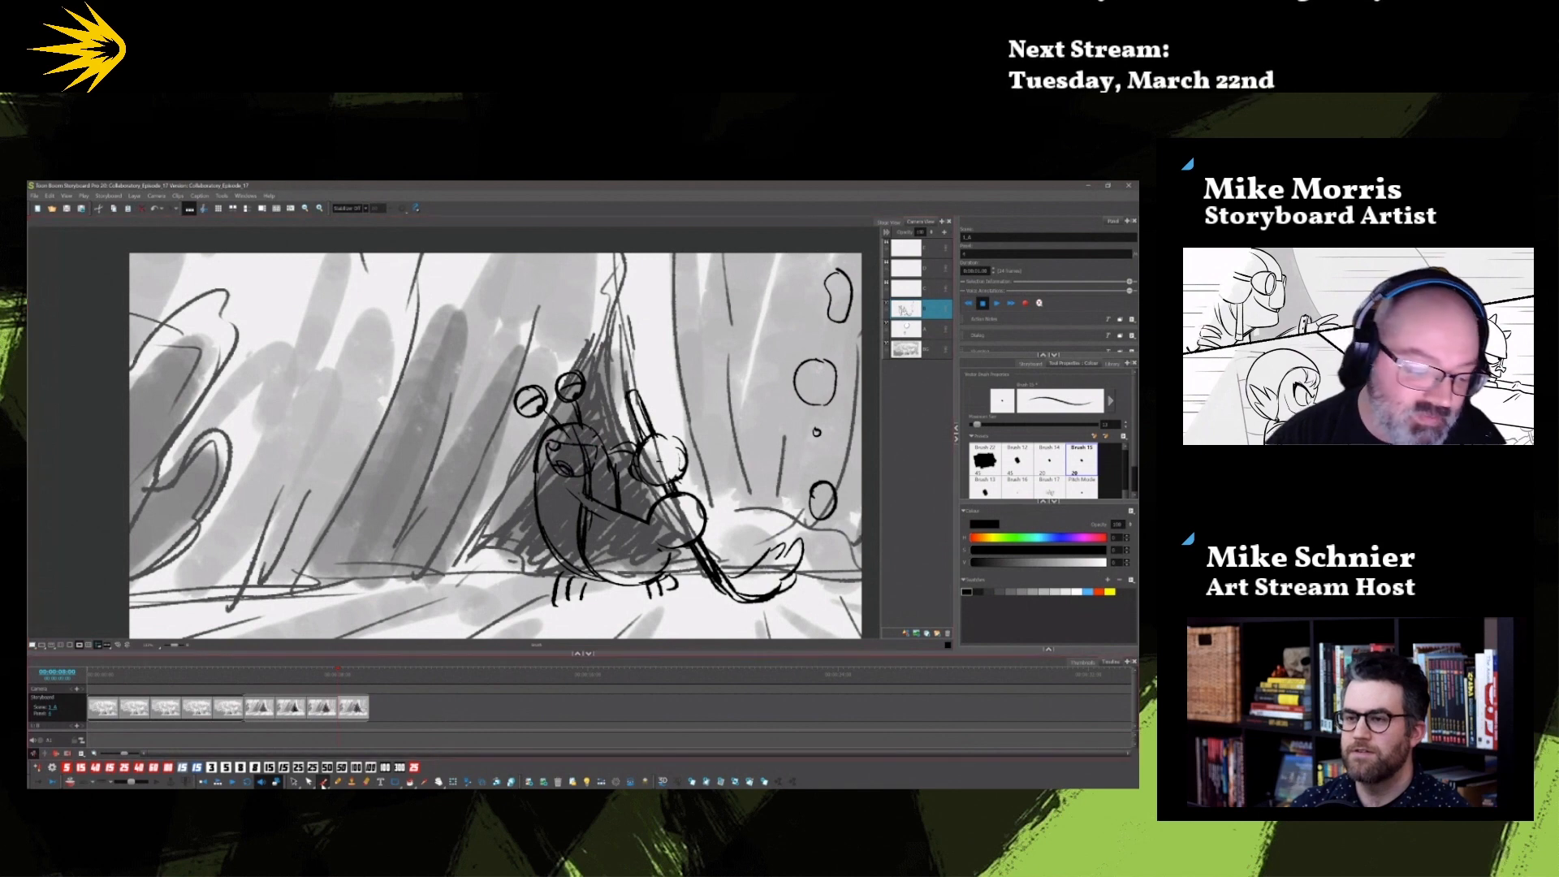
left_click(294, 781)
left_click(566, 470)
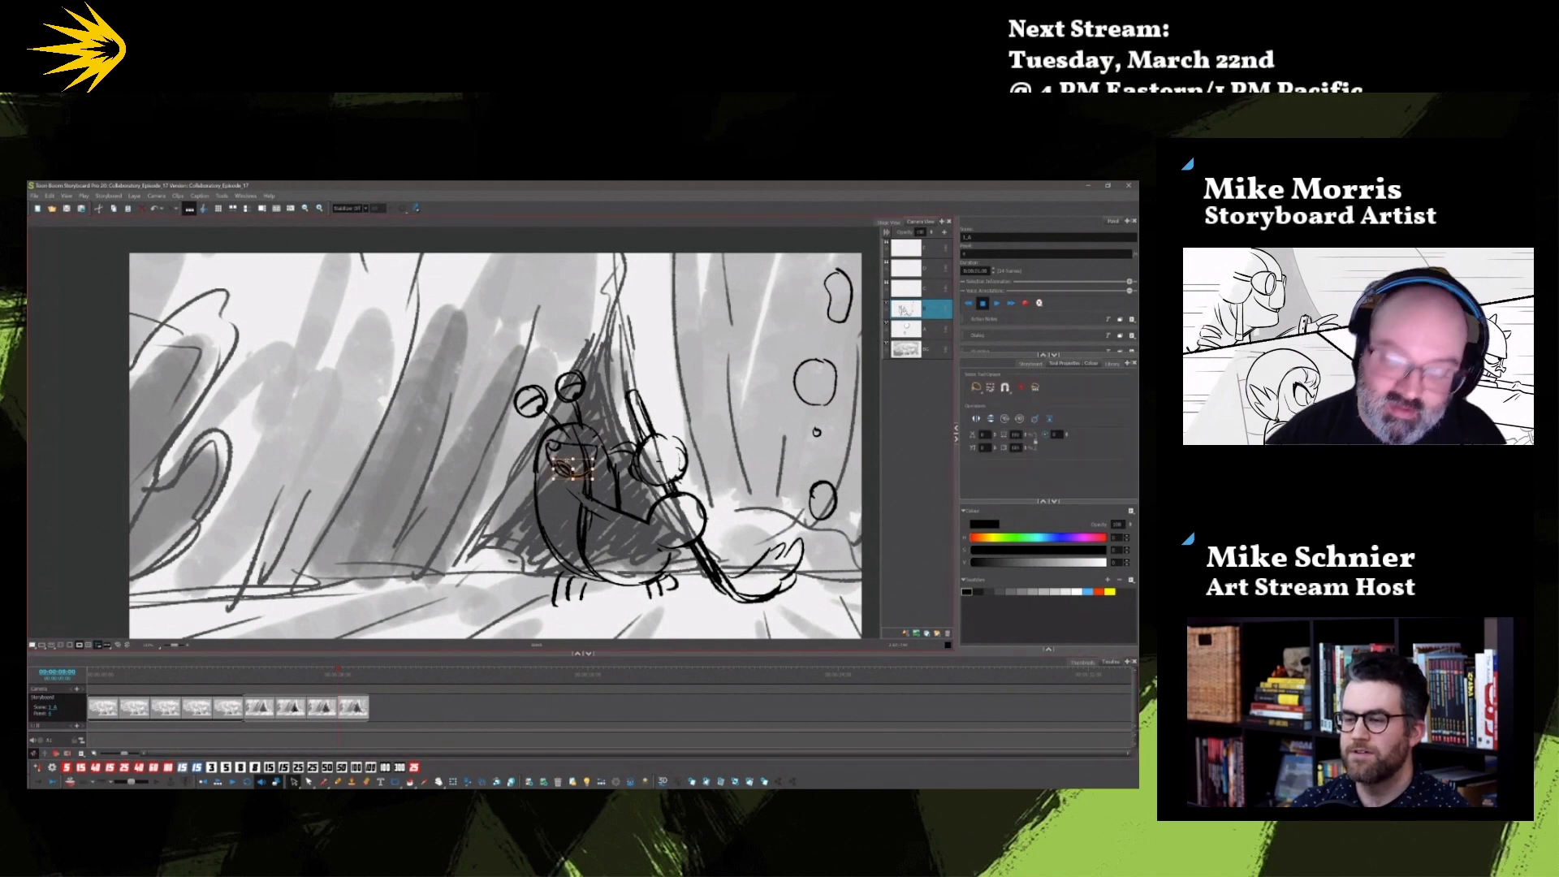
key("Delete")
left_click(591, 481)
key("Delete")
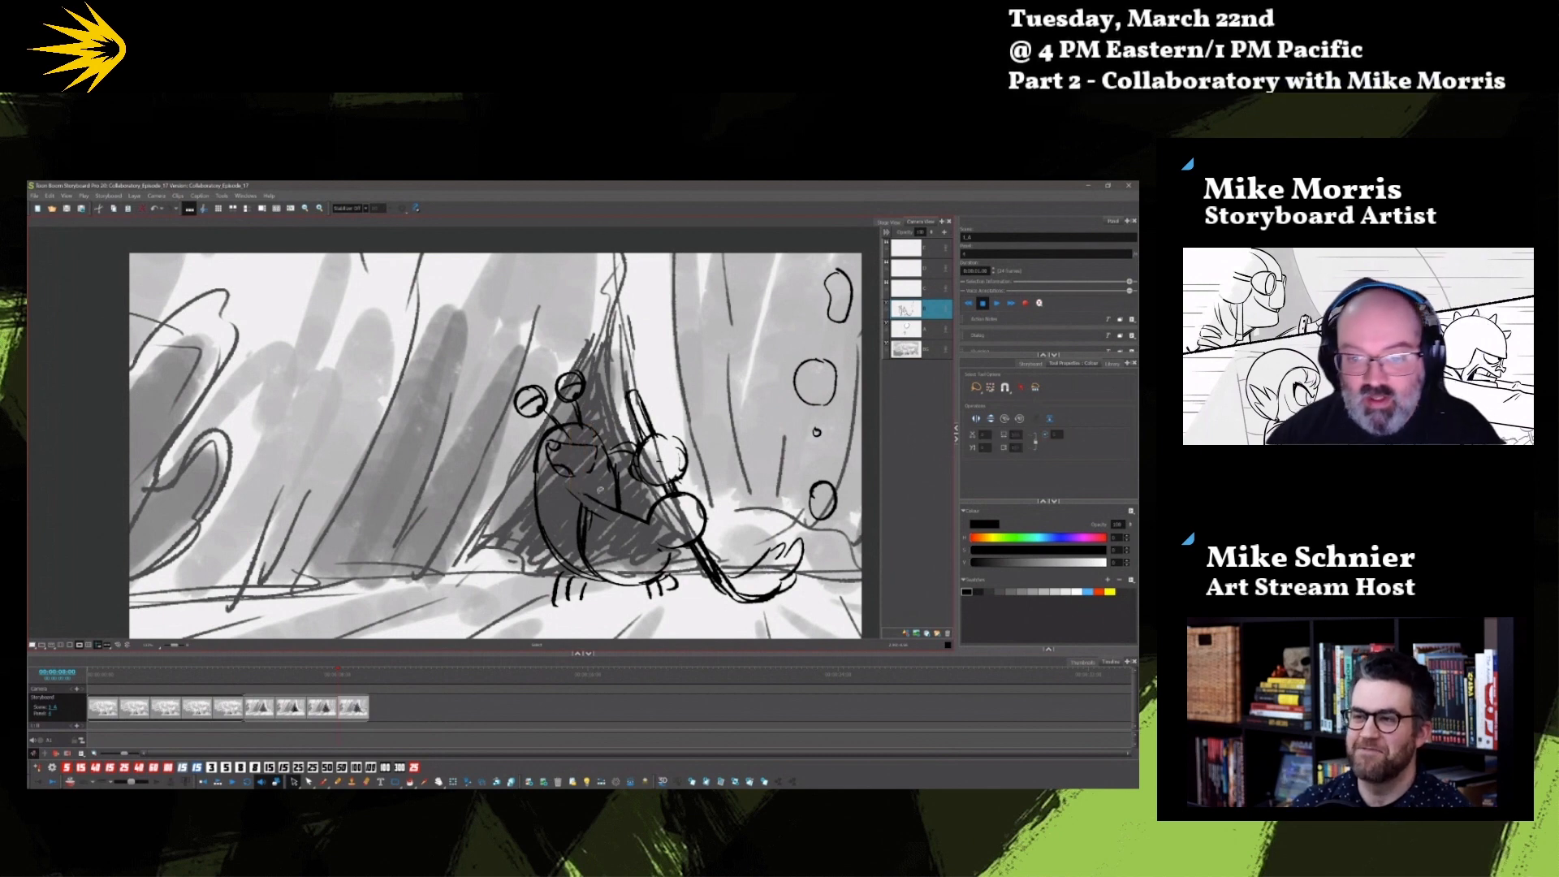
left_click(584, 520)
key("Delete")
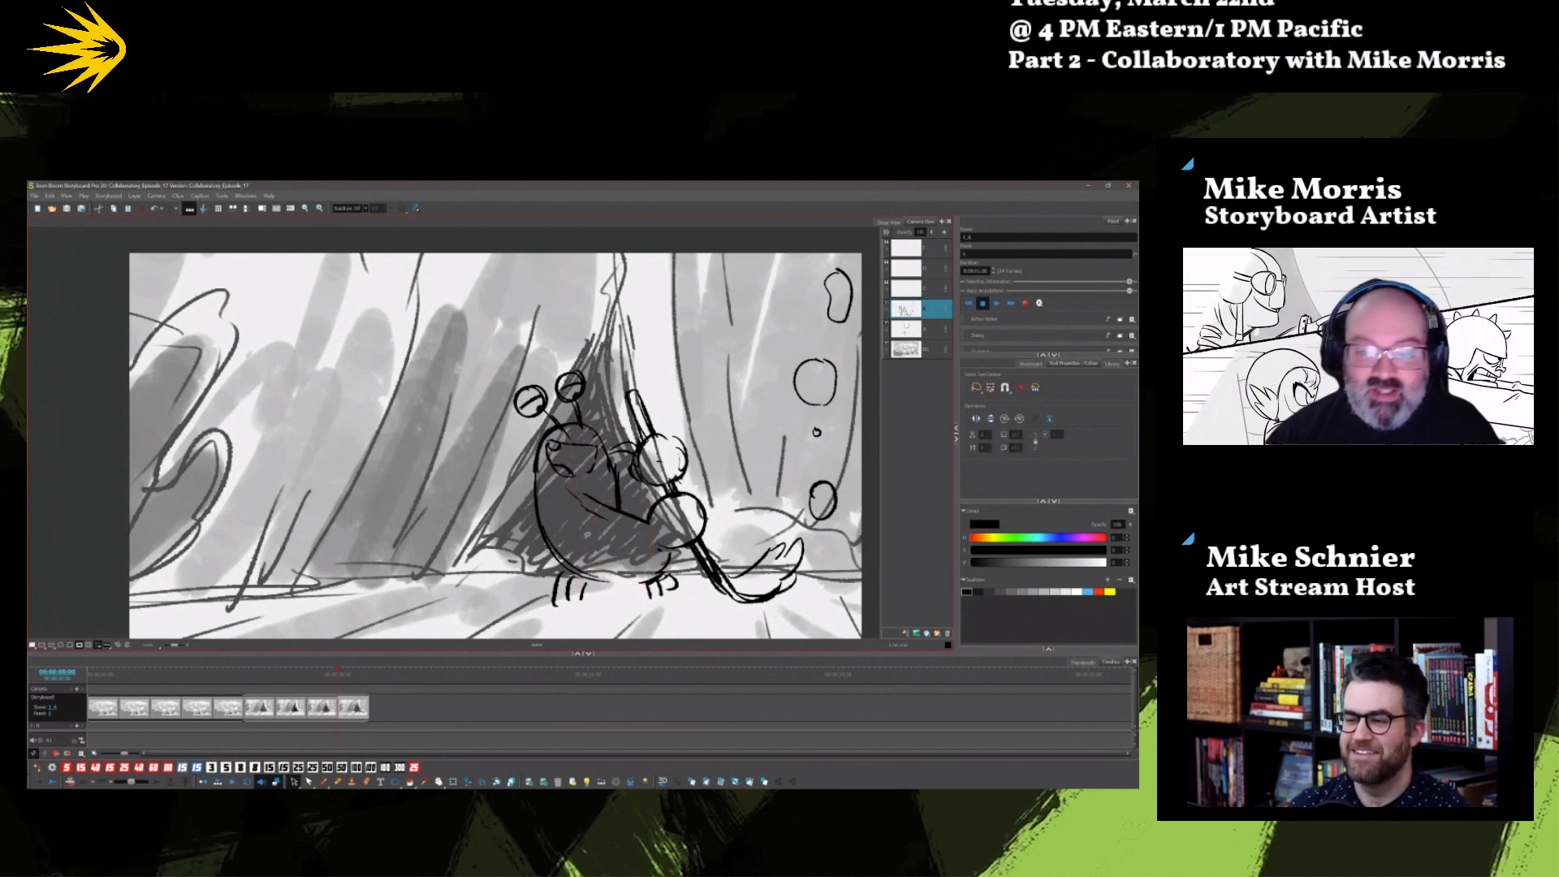
Step: Redraw the creature's arm, claw, body and leg lines in black and fill its open mouth solid black
key("alt+b")
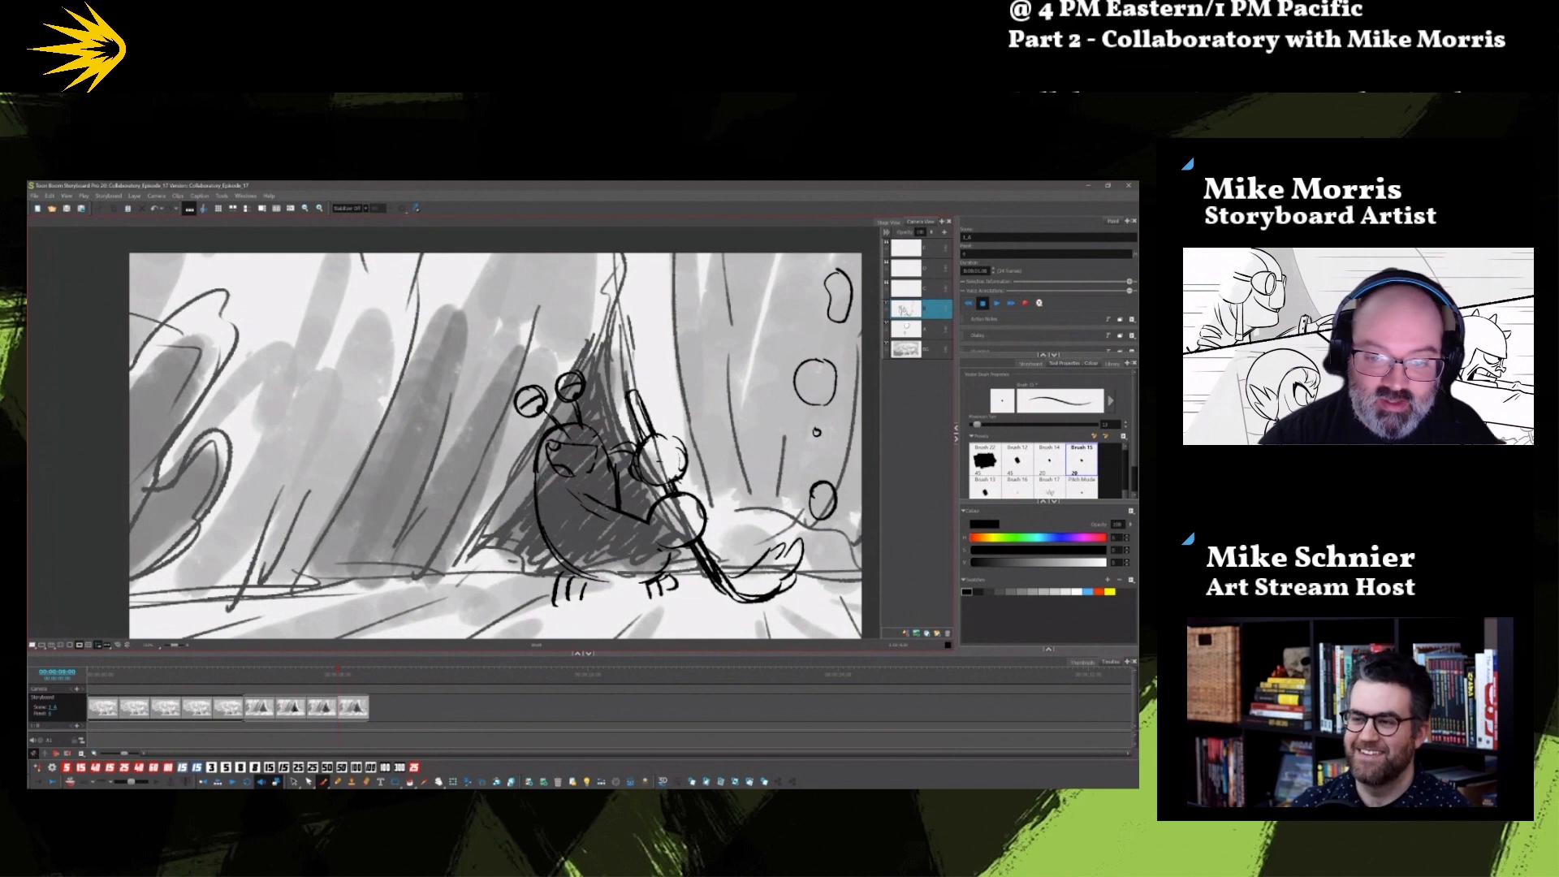
left_click_drag(579, 503, 646, 531)
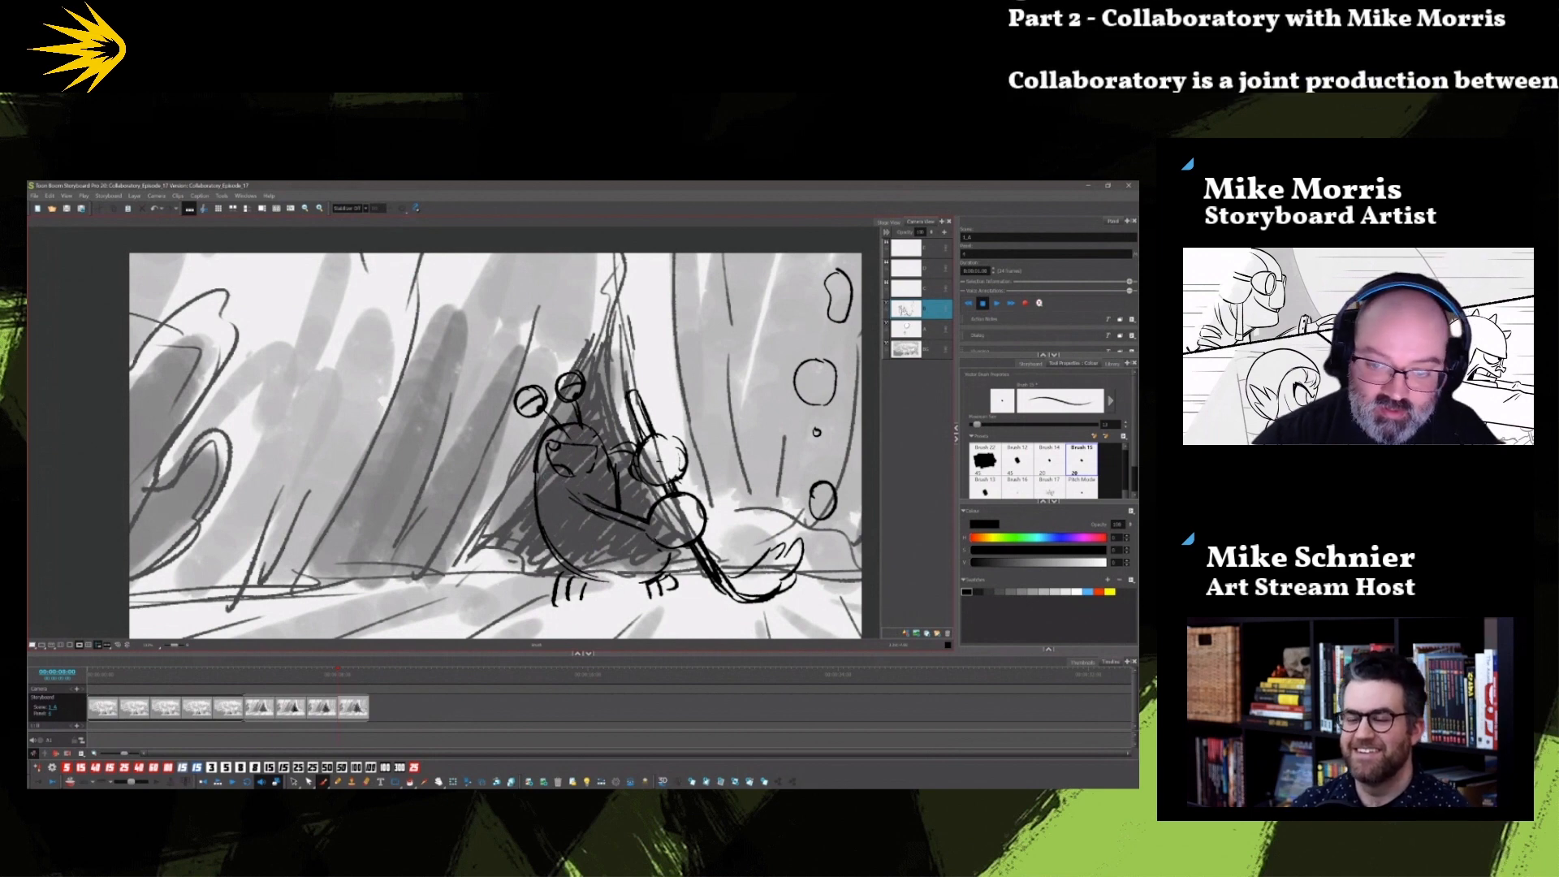
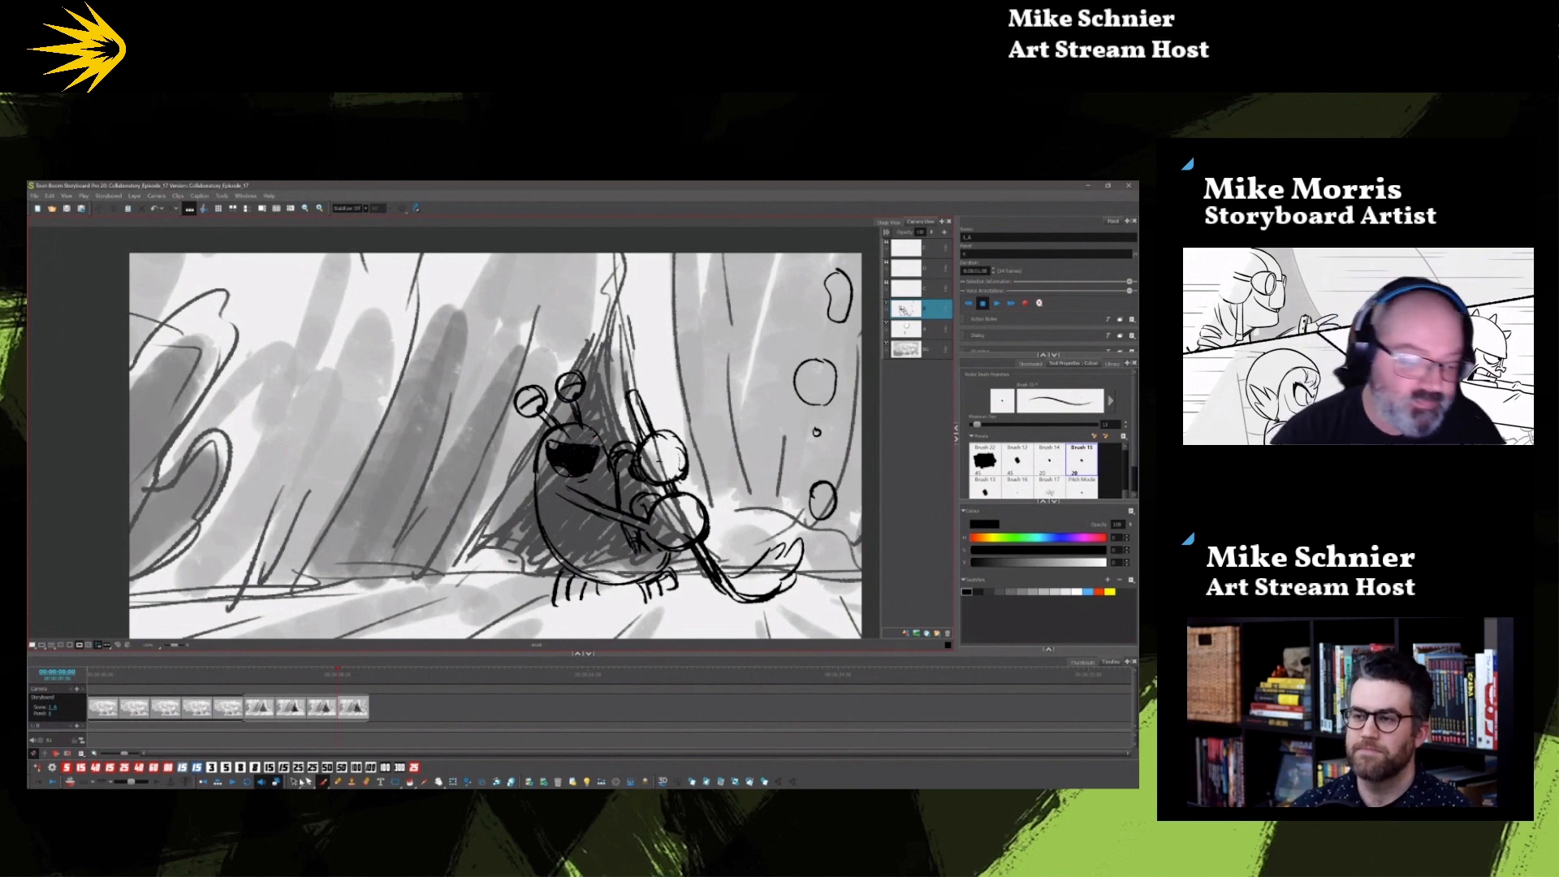
left_click(296, 781)
left_click(566, 430)
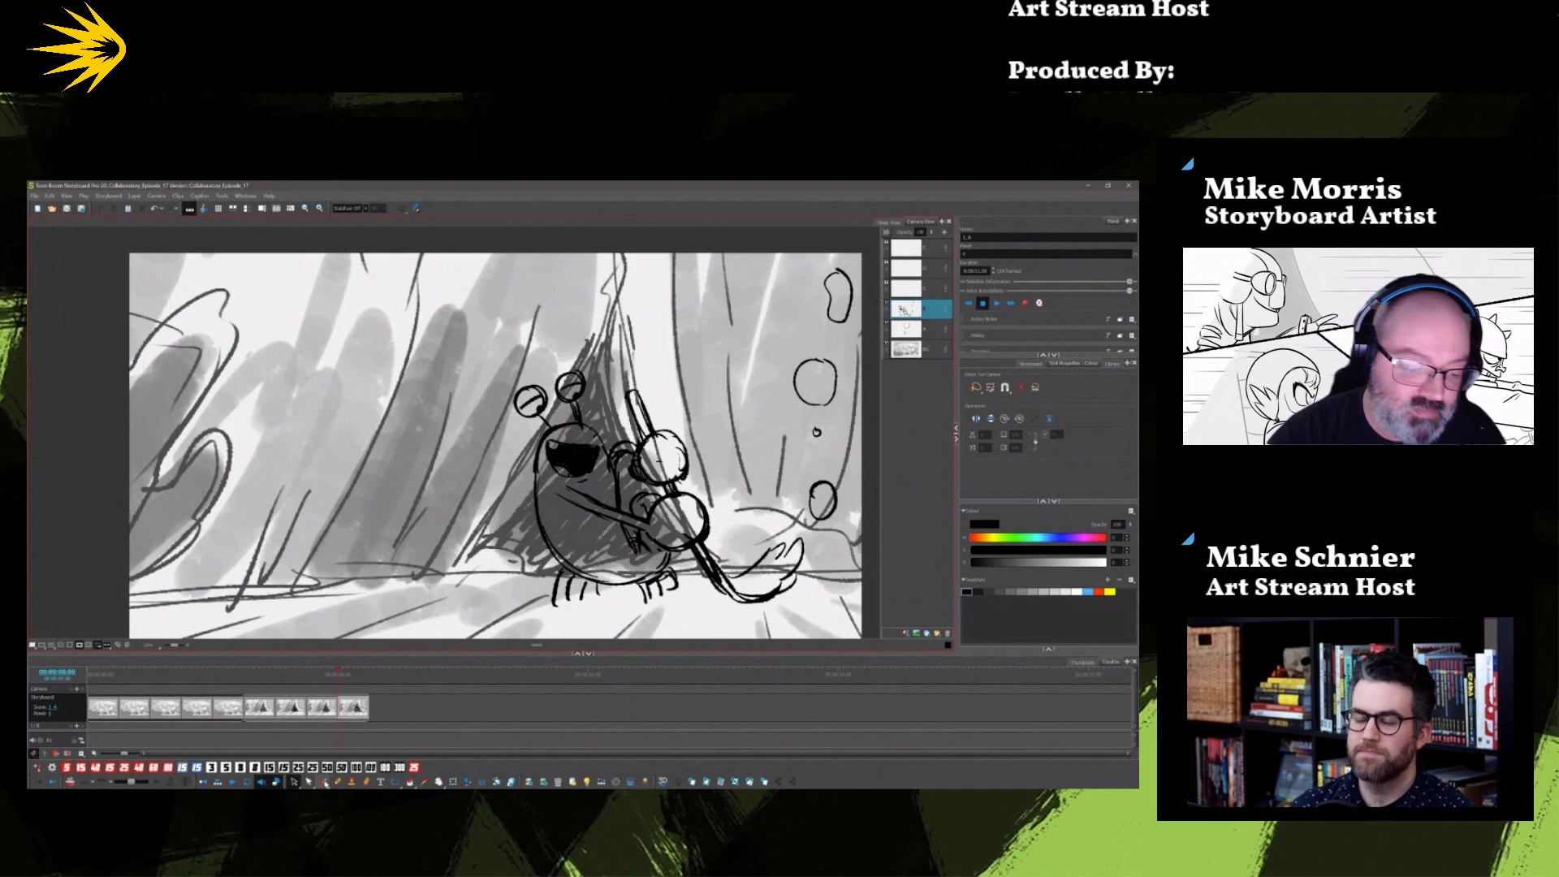
left_click(324, 782)
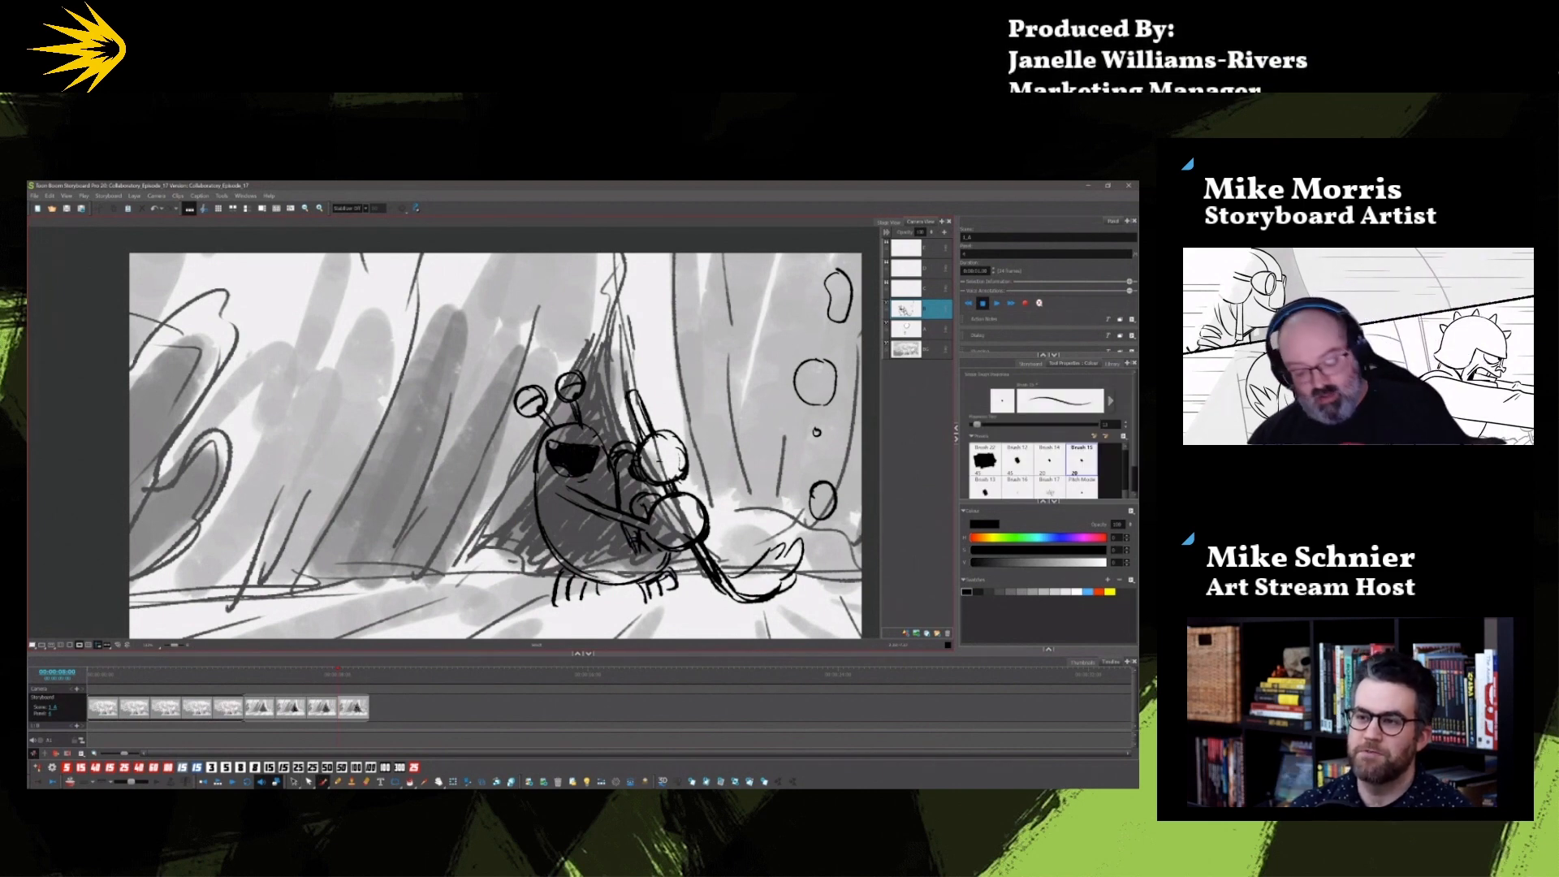
Step: Flip back and forth between the last storyboard panels to compare the creature's poses
key("Left")
key("Left")
key("Right")
key("Right")
key("Right")
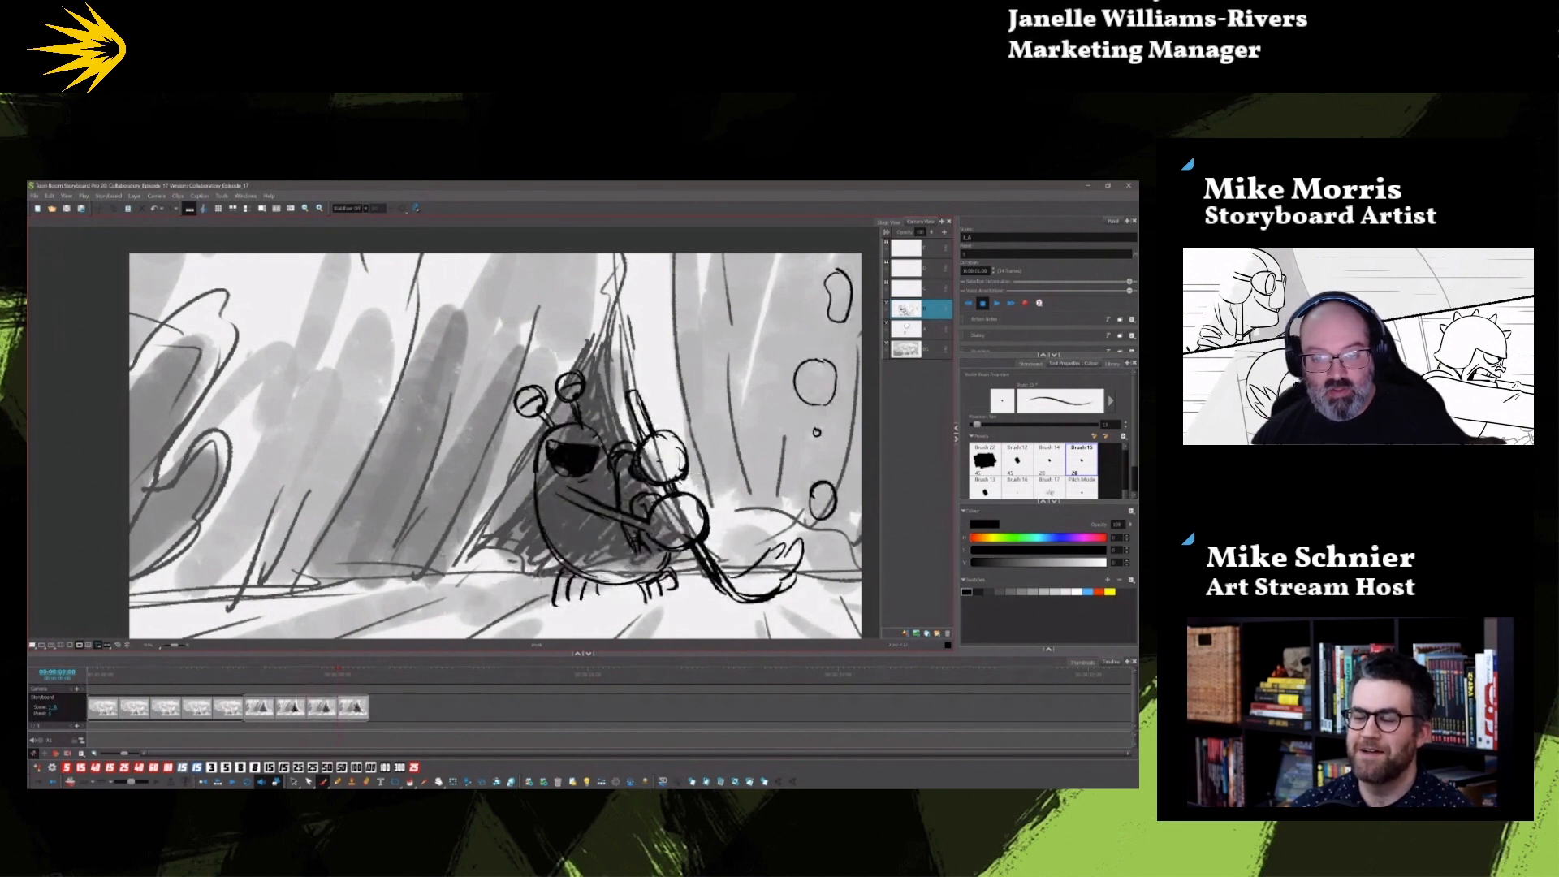
key("Left")
key("Right")
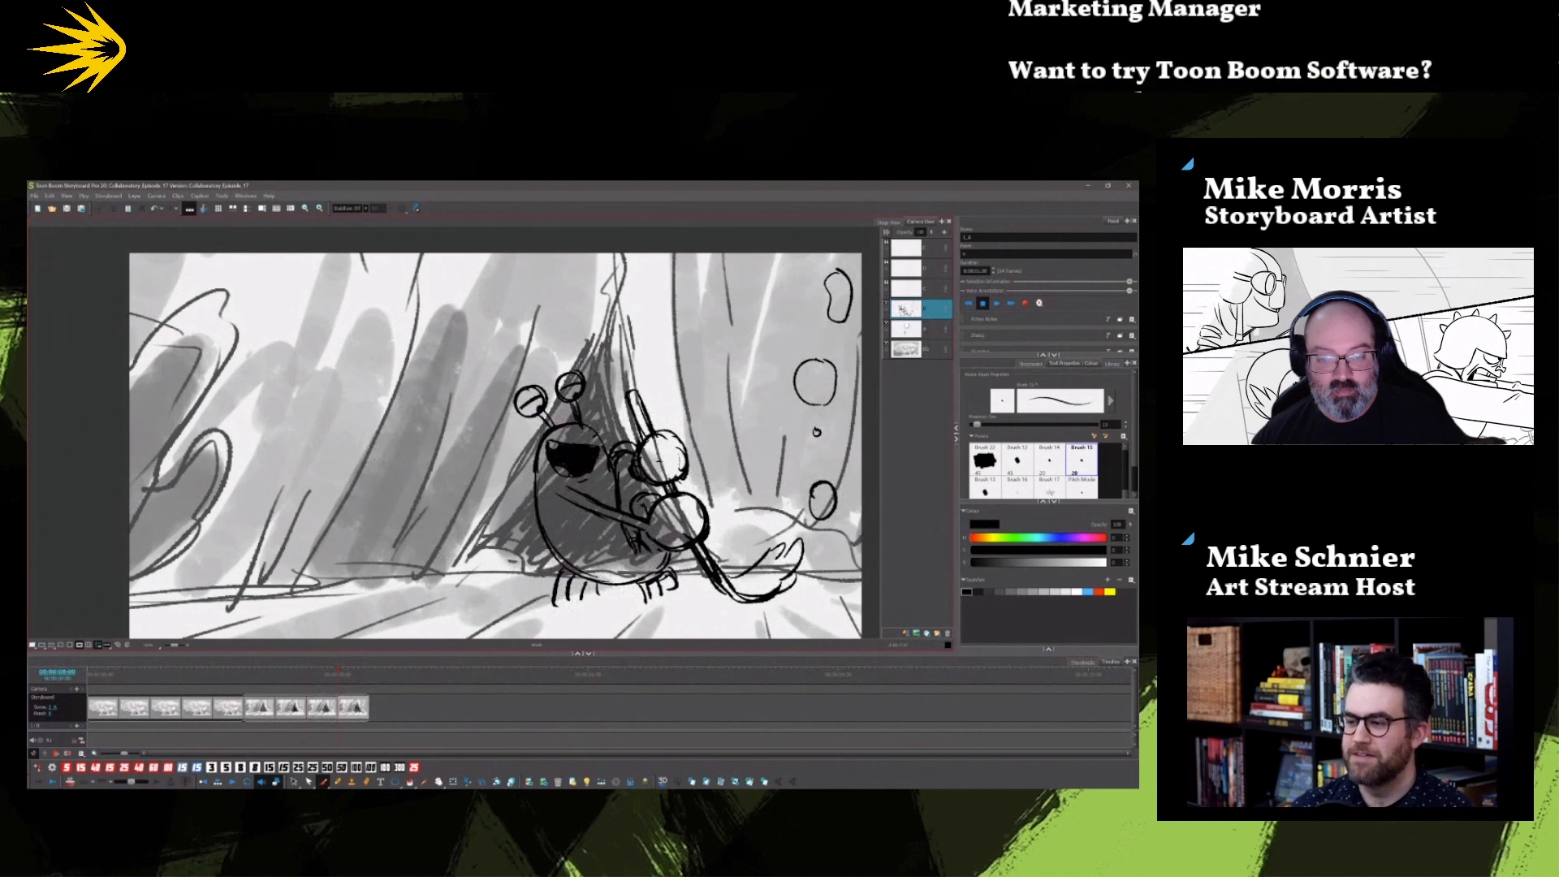
key("Left")
key("Right")
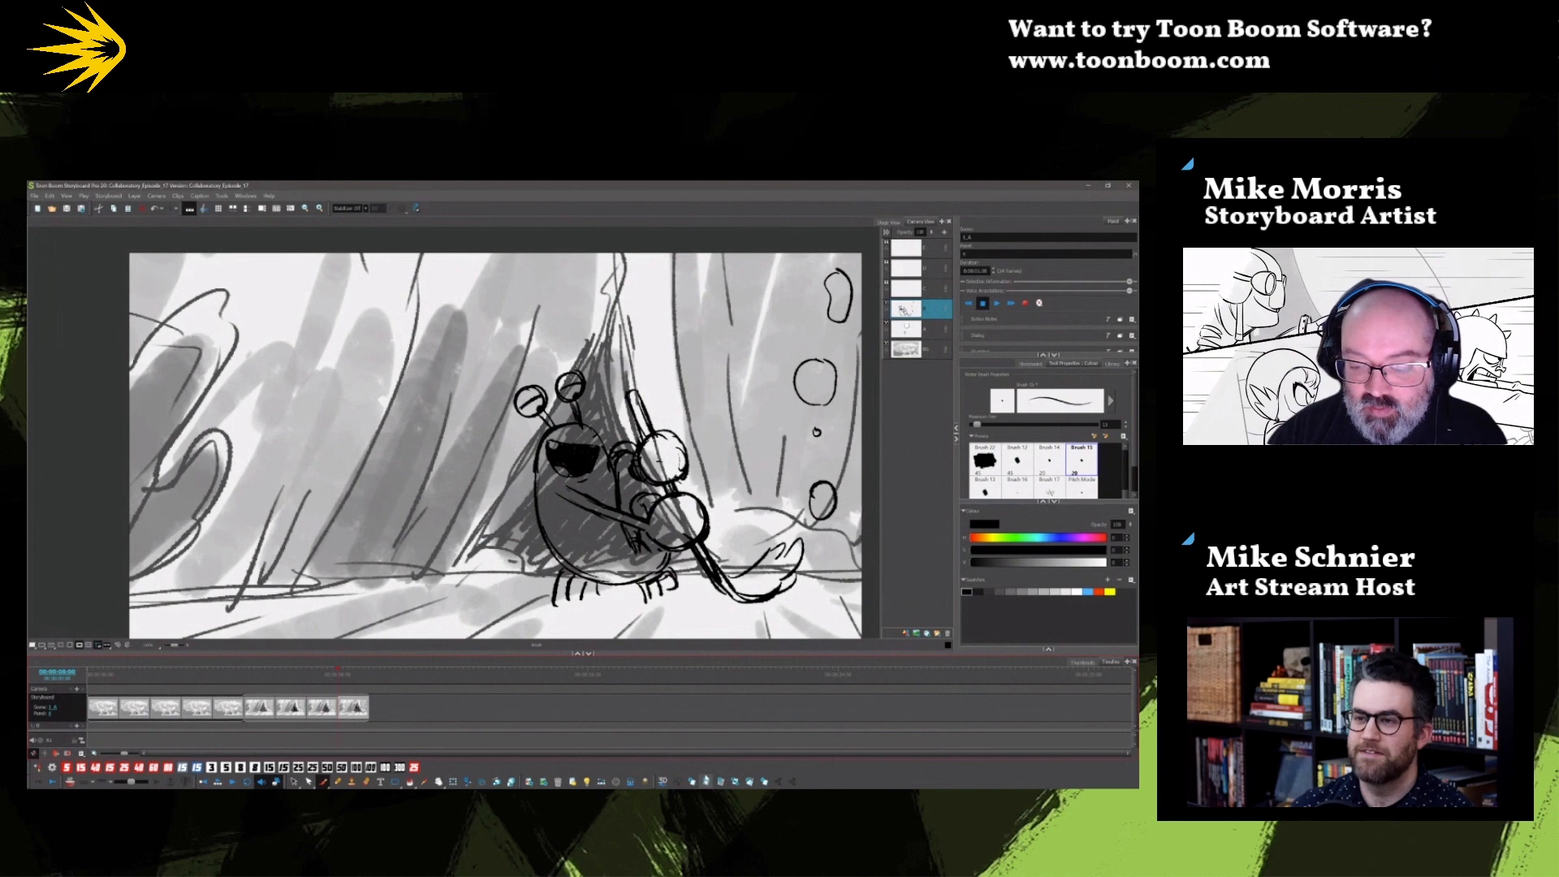
Step: Add a new blank panel after the last one and sketch thin grey perspective lines along the bottom as the ground
key("p")
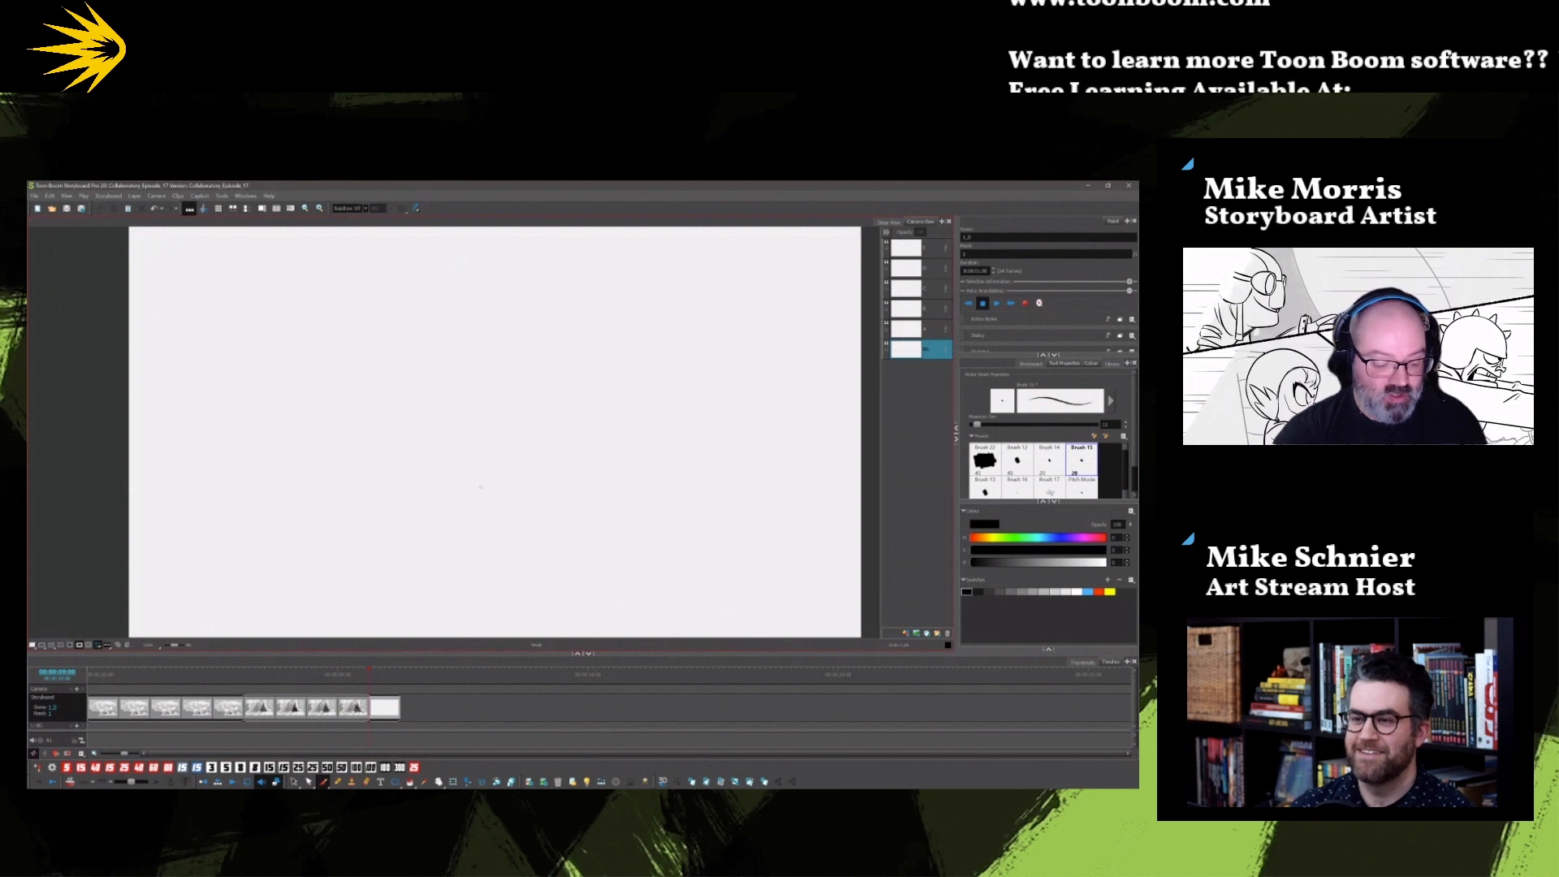
key("shift+m")
left_click_drag(511, 477, 525, 476)
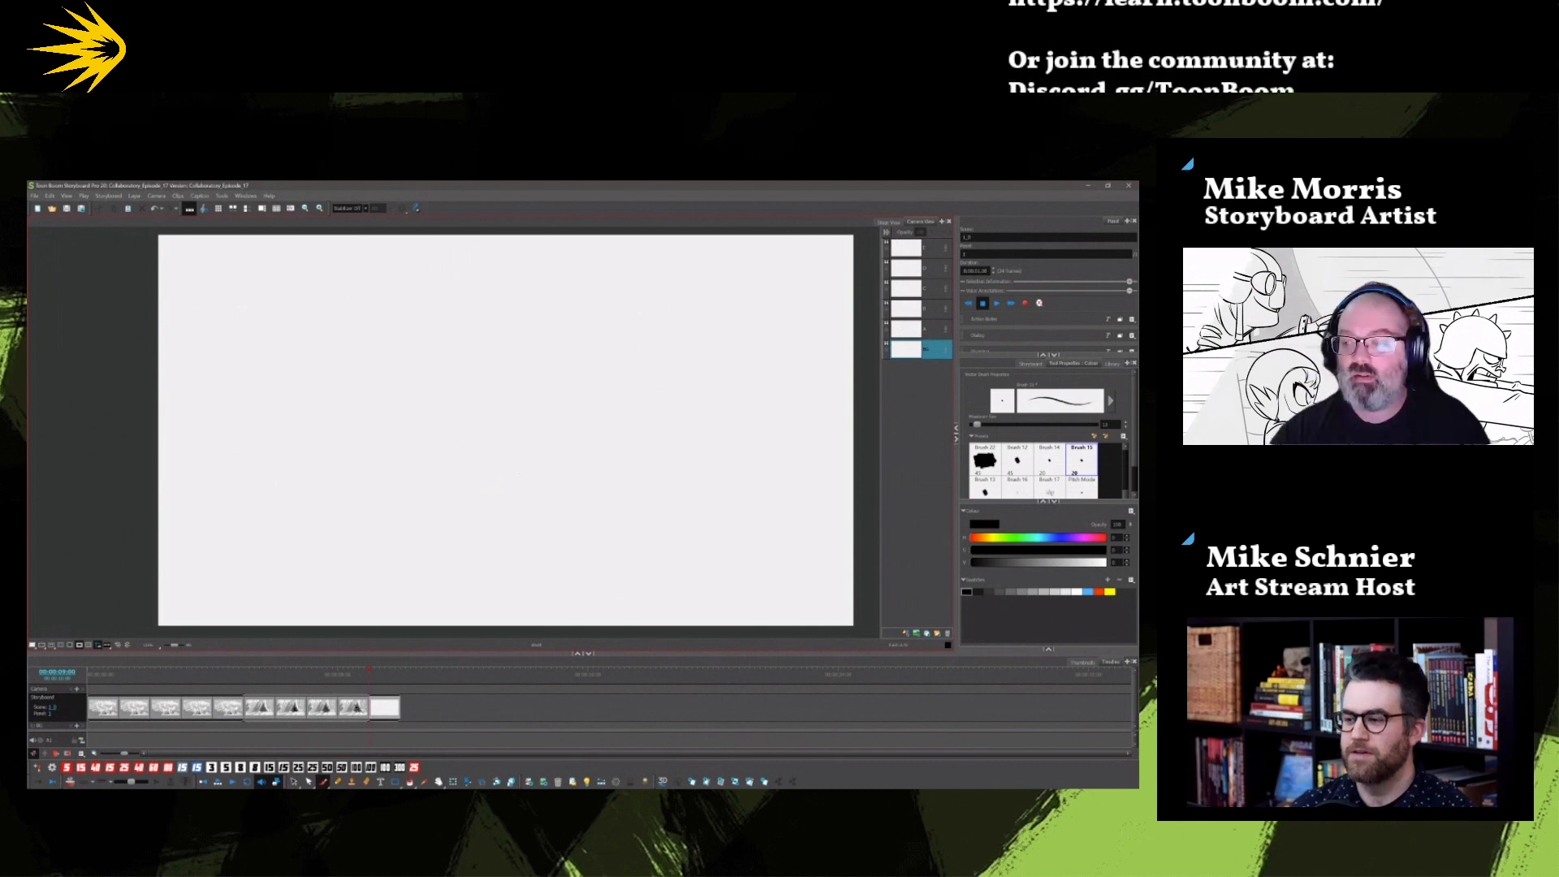
left_click(1025, 591)
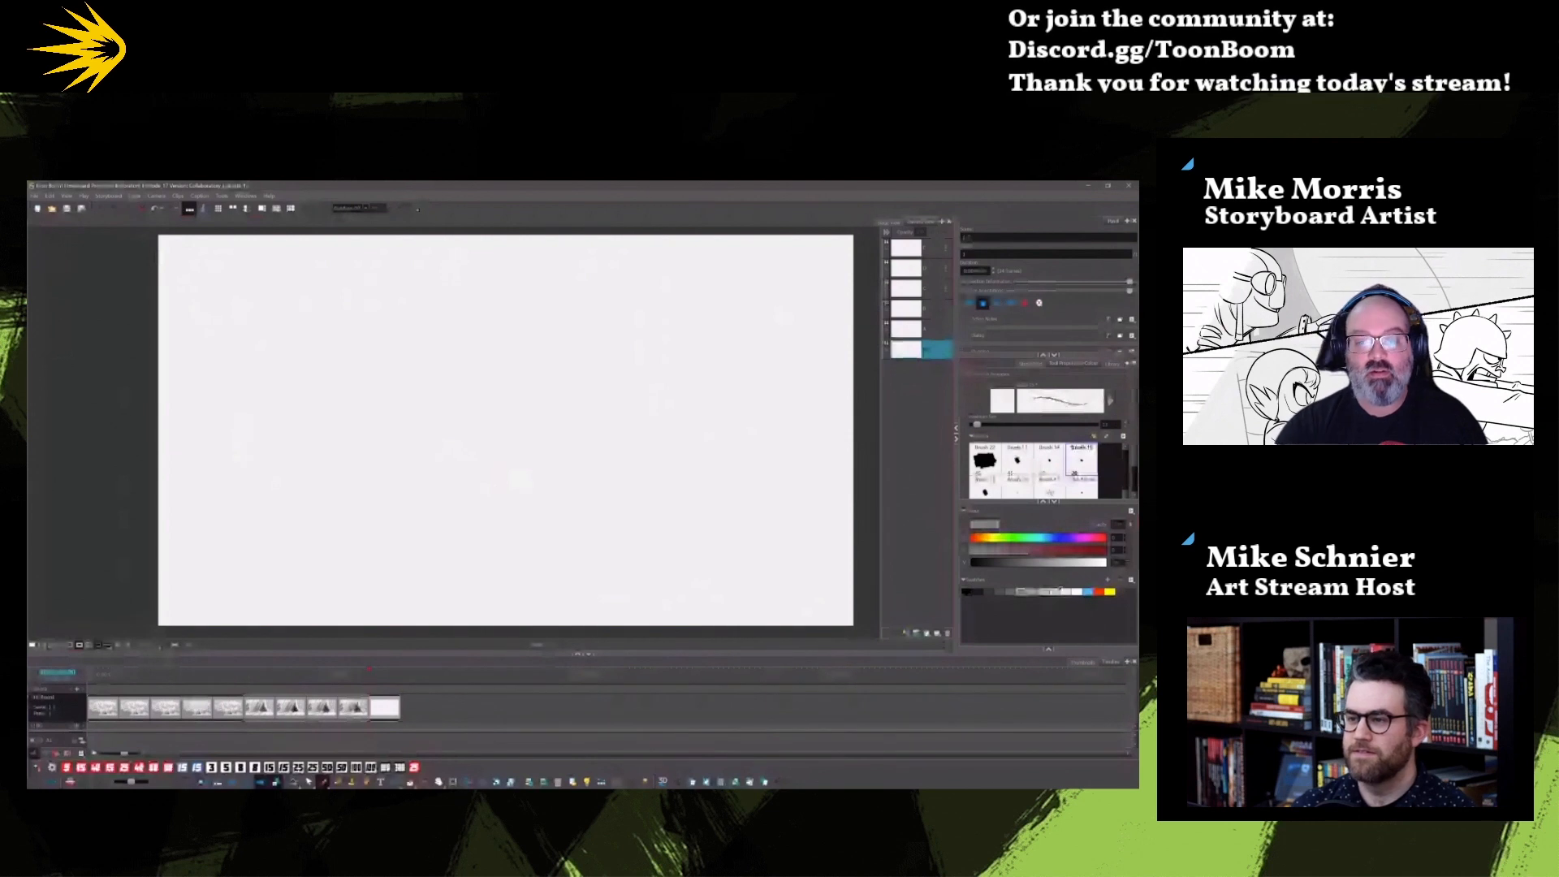
left_click_drag(451, 578, 876, 618)
left_click_drag(416, 598, 490, 619)
left_click_drag(342, 592, 360, 624)
mouse_move(300, 590)
left_mouse_down()
mouse_move(286, 616)
mouse_move(229, 624)
left_mouse_up()
left_click_drag(215, 595, 181, 621)
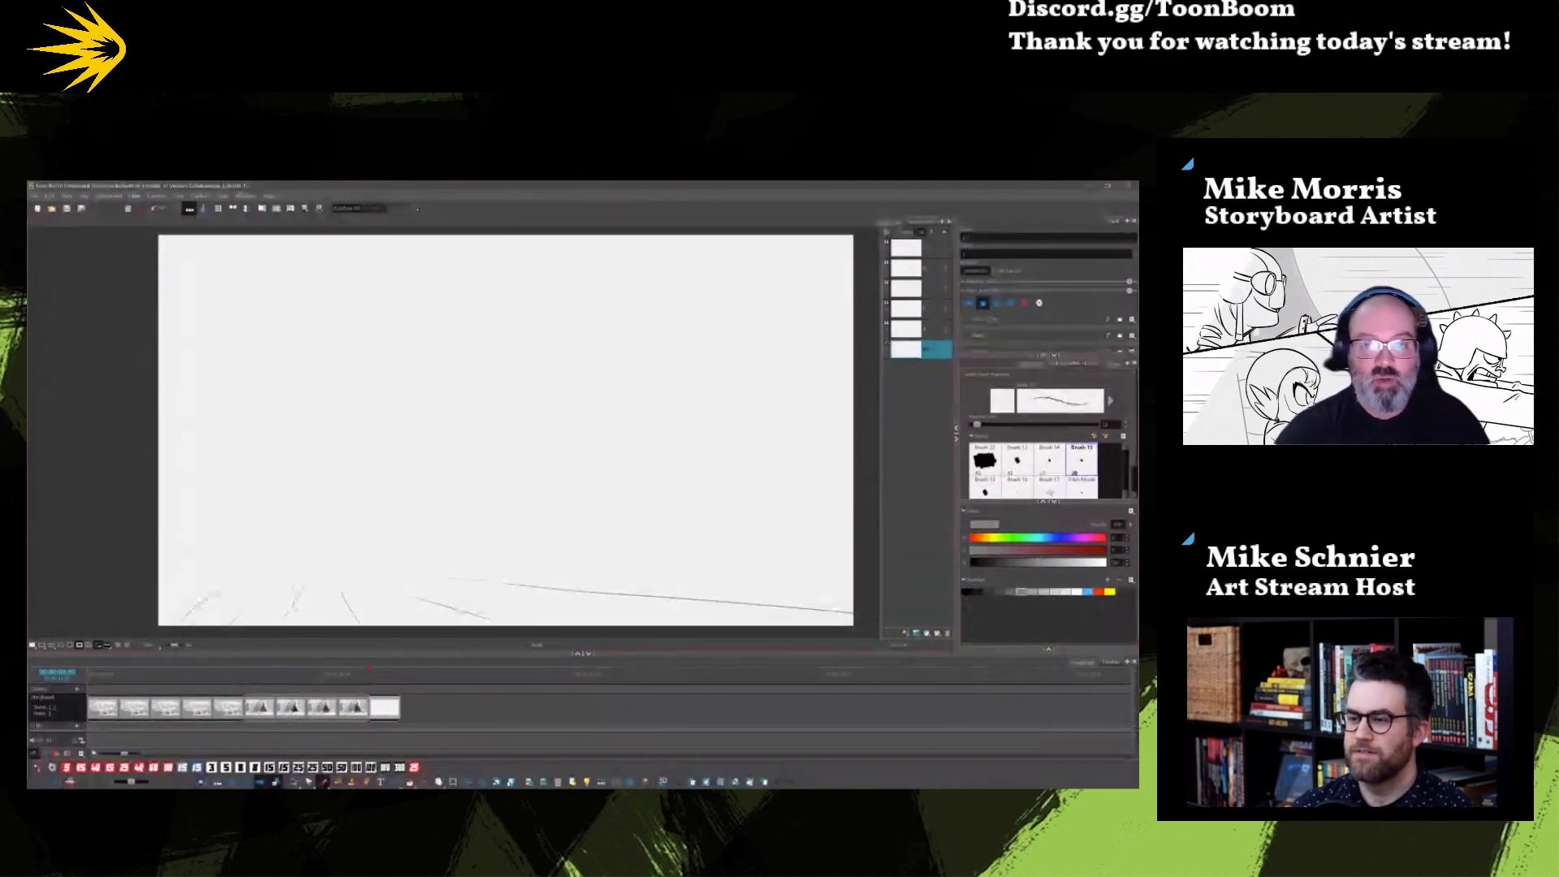
left_click_drag(696, 317, 818, 315)
left_click_drag(664, 309, 691, 429)
left_click_drag(752, 485, 792, 486)
left_click_drag(661, 351, 683, 436)
left_click_drag(698, 454, 748, 466)
mouse_move(770, 476)
left_mouse_down()
mouse_move(818, 479)
mouse_move(756, 511)
left_mouse_up()
left_click_drag(673, 566, 723, 554)
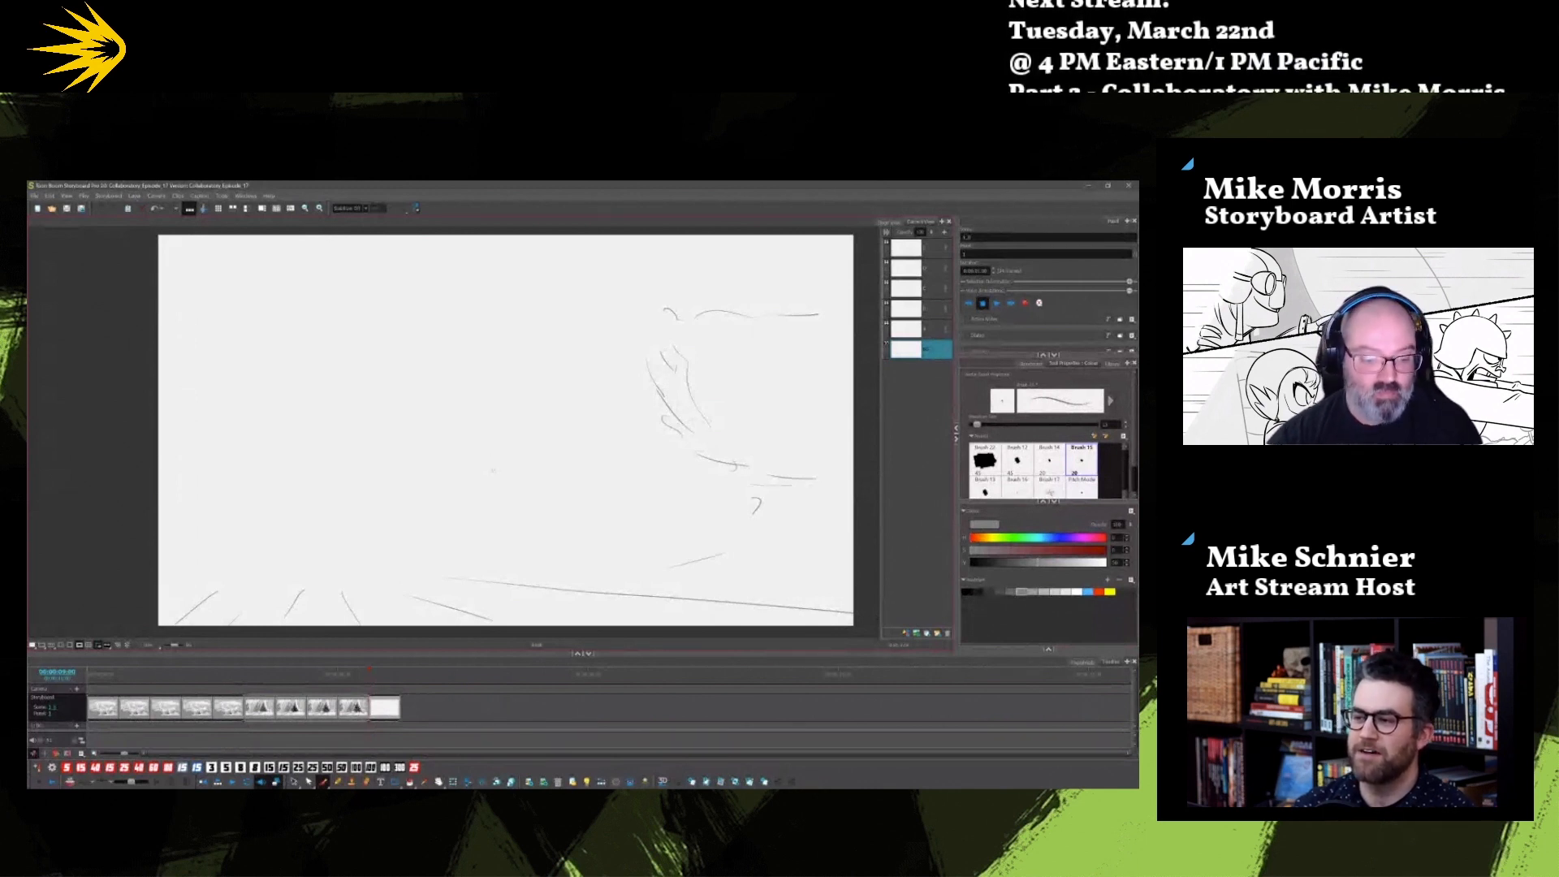
key("alt+s")
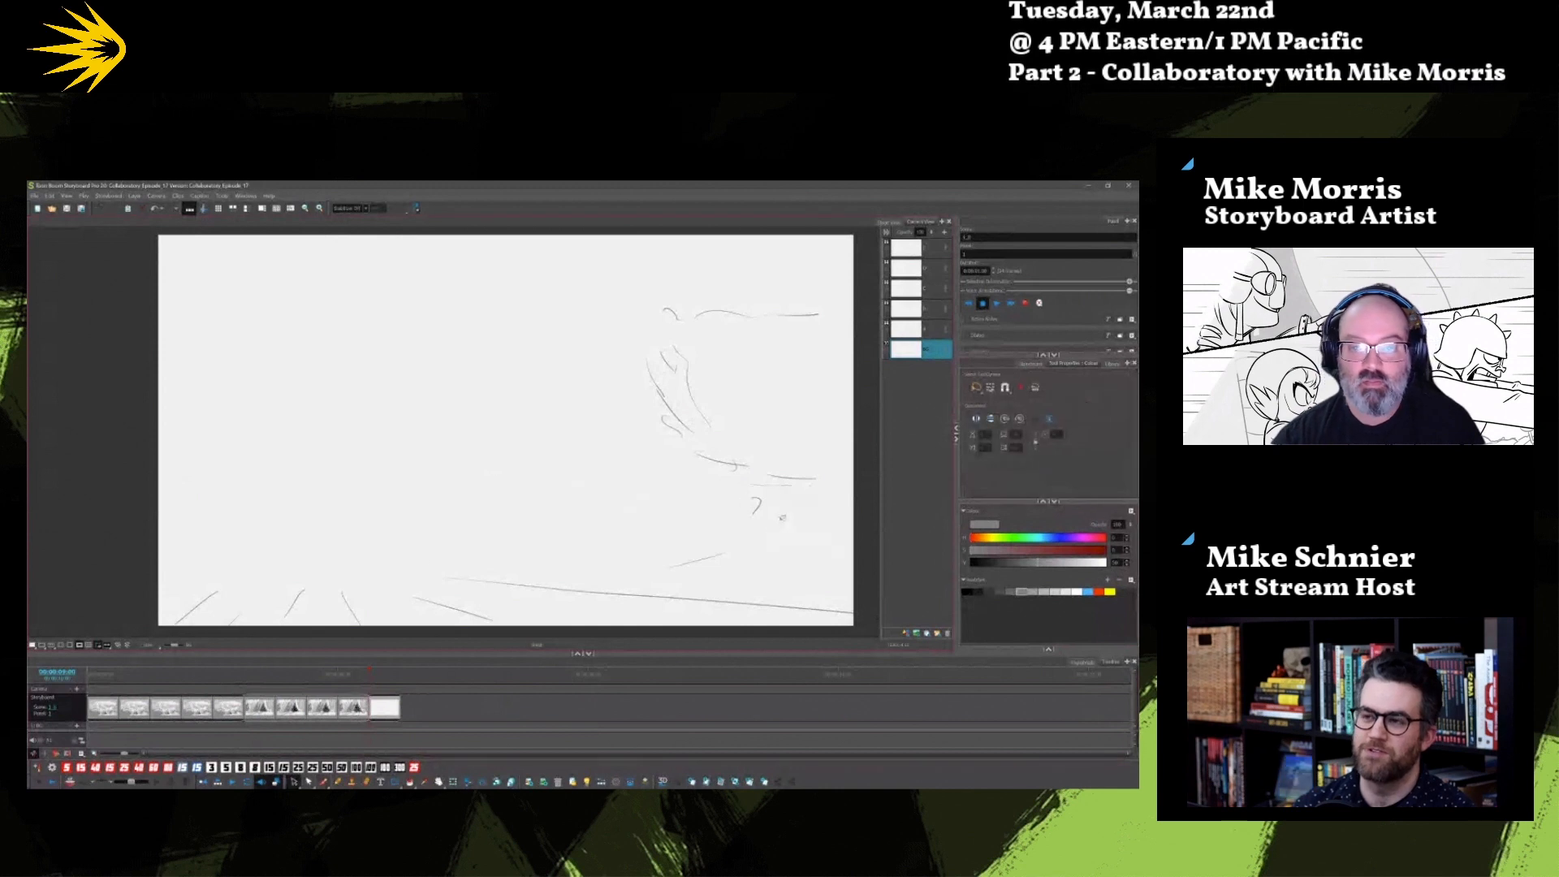
left_click_drag(697, 274, 834, 462)
key("Delete")
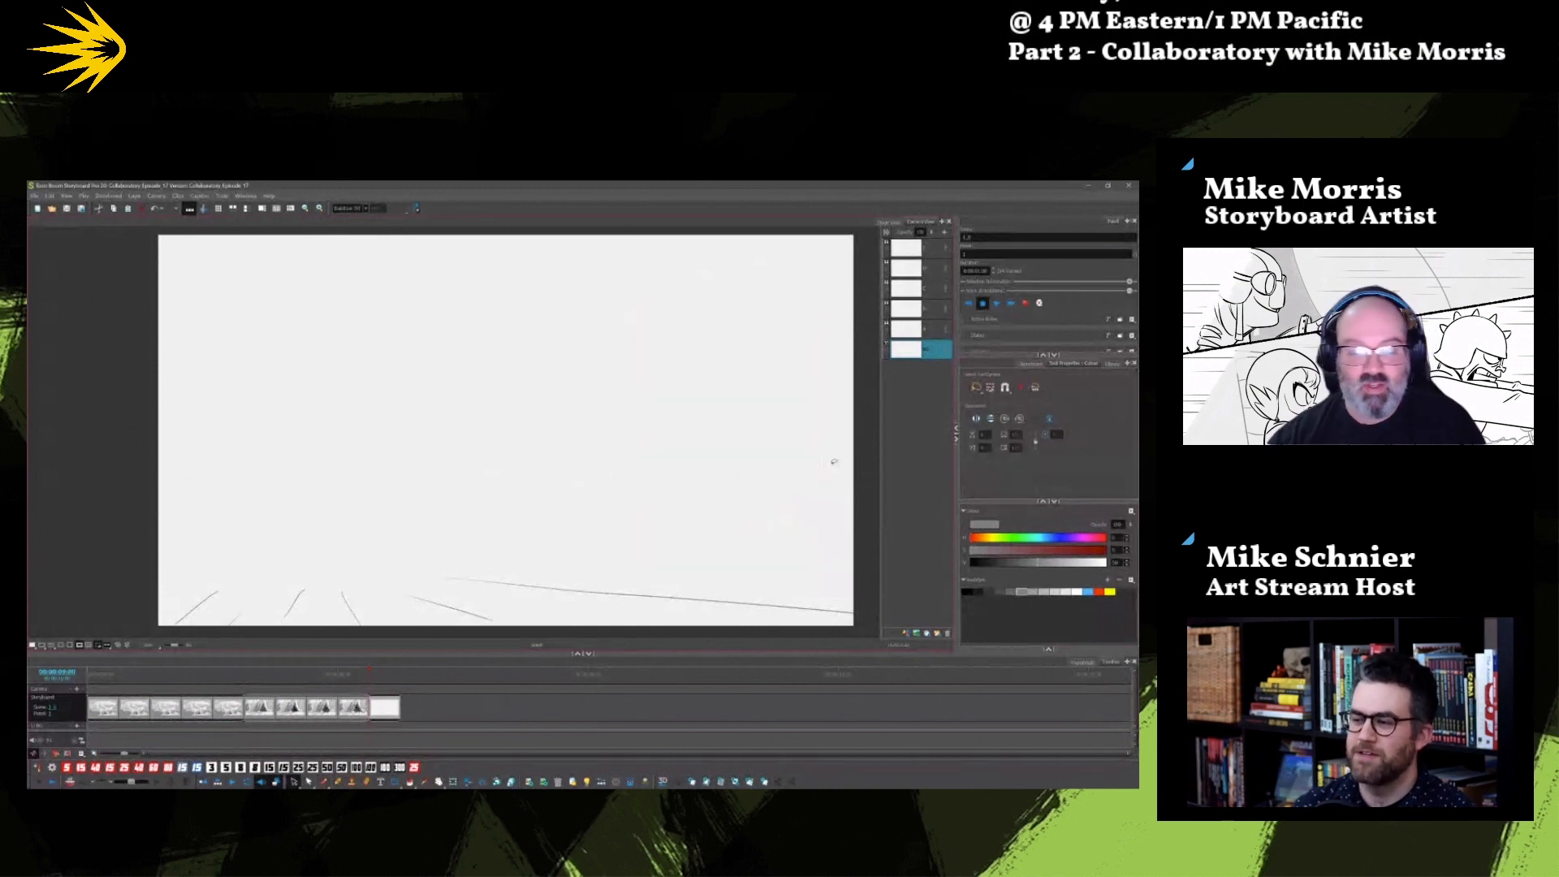
Step: Sketch a leafy coral shape at the right edge of the frame and a low rocky mound beneath it in grey
key("alt+b")
mouse_move(853, 286)
left_mouse_down()
mouse_move(817, 271)
mouse_move(817, 306)
mouse_move(798, 304)
mouse_move(773, 365)
mouse_move(854, 445)
left_mouse_up()
mouse_move(801, 372)
left_mouse_down()
mouse_move(822, 377)
mouse_move(840, 345)
mouse_move(848, 415)
left_mouse_up()
mouse_move(777, 339)
left_mouse_down()
mouse_move(764, 365)
mouse_move(859, 449)
left_mouse_up()
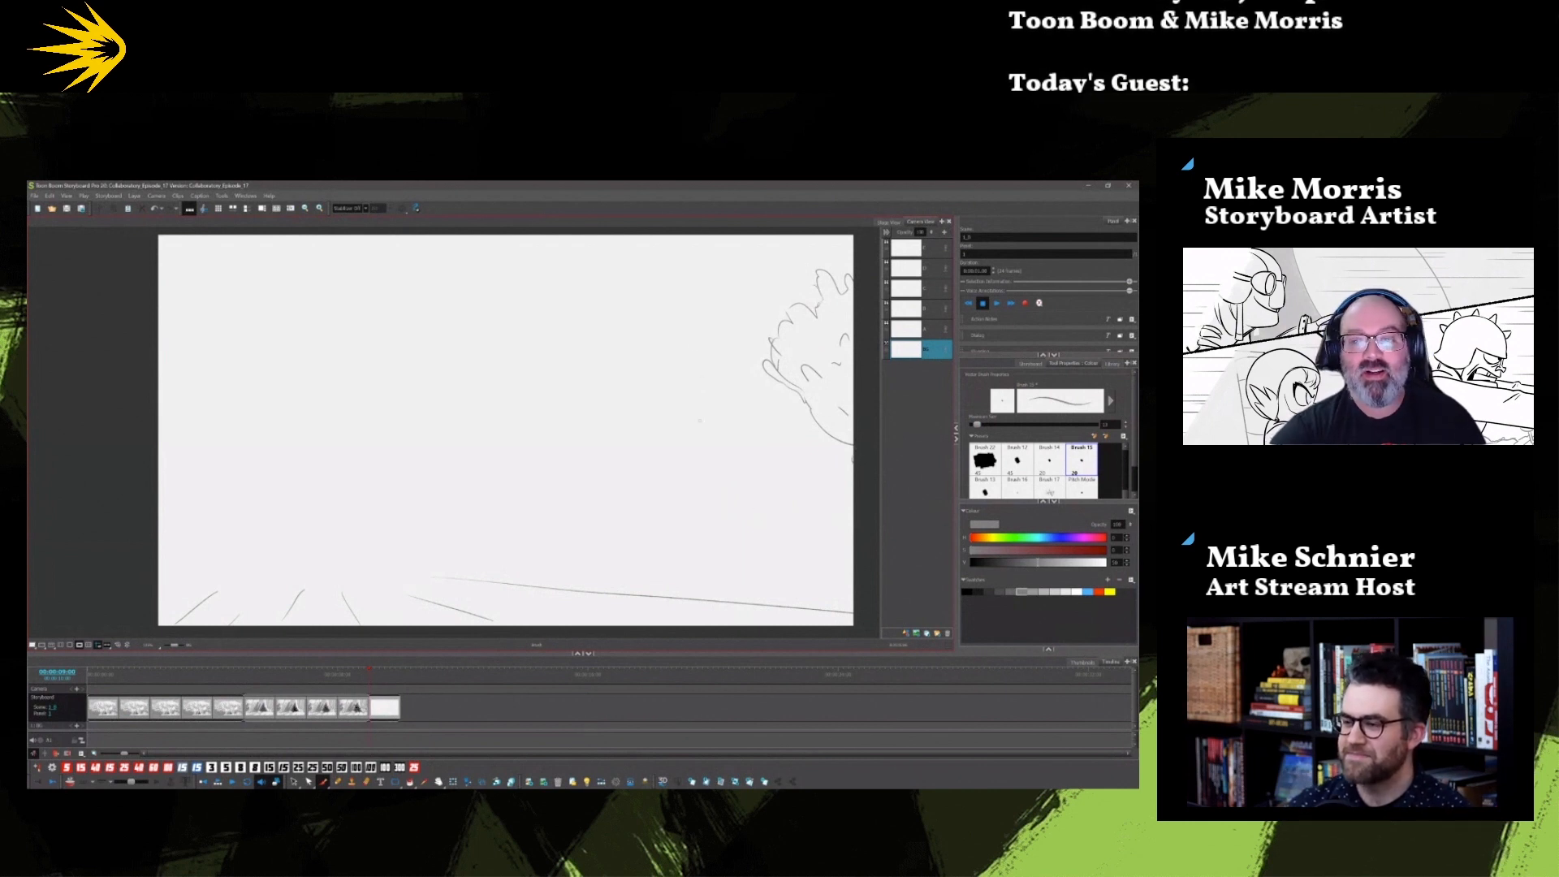
left_click_drag(595, 558, 845, 566)
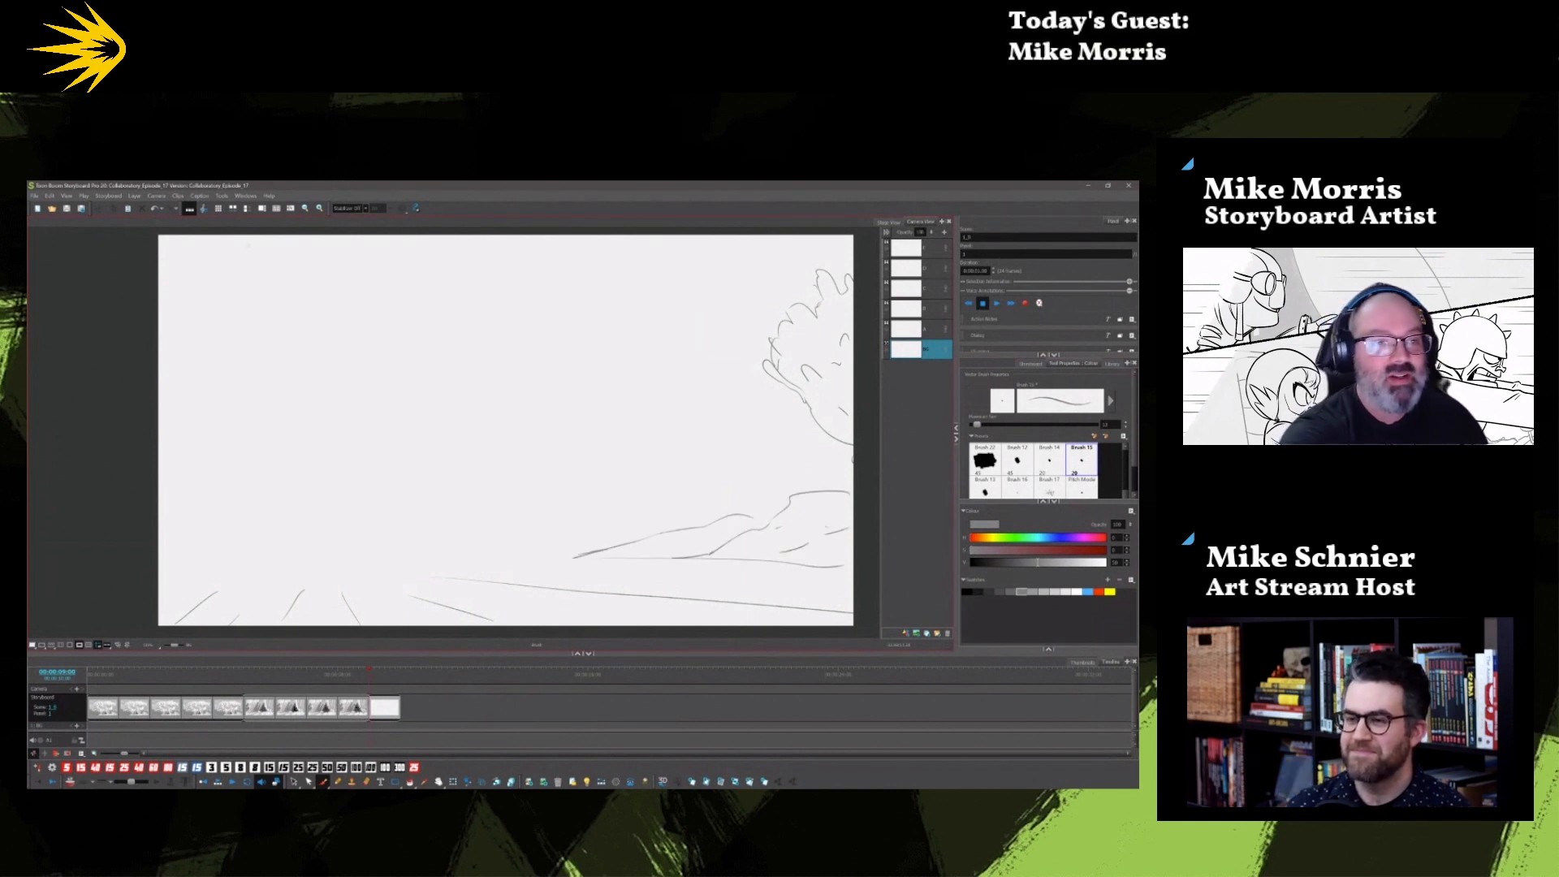
Step: Outline a jagged overhanging rock wall along the frame's left edge, with a slope running down to the seabed
mouse_move(192, 309)
left_mouse_down()
mouse_move(164, 346)
mouse_move(208, 299)
mouse_move(193, 325)
left_mouse_up()
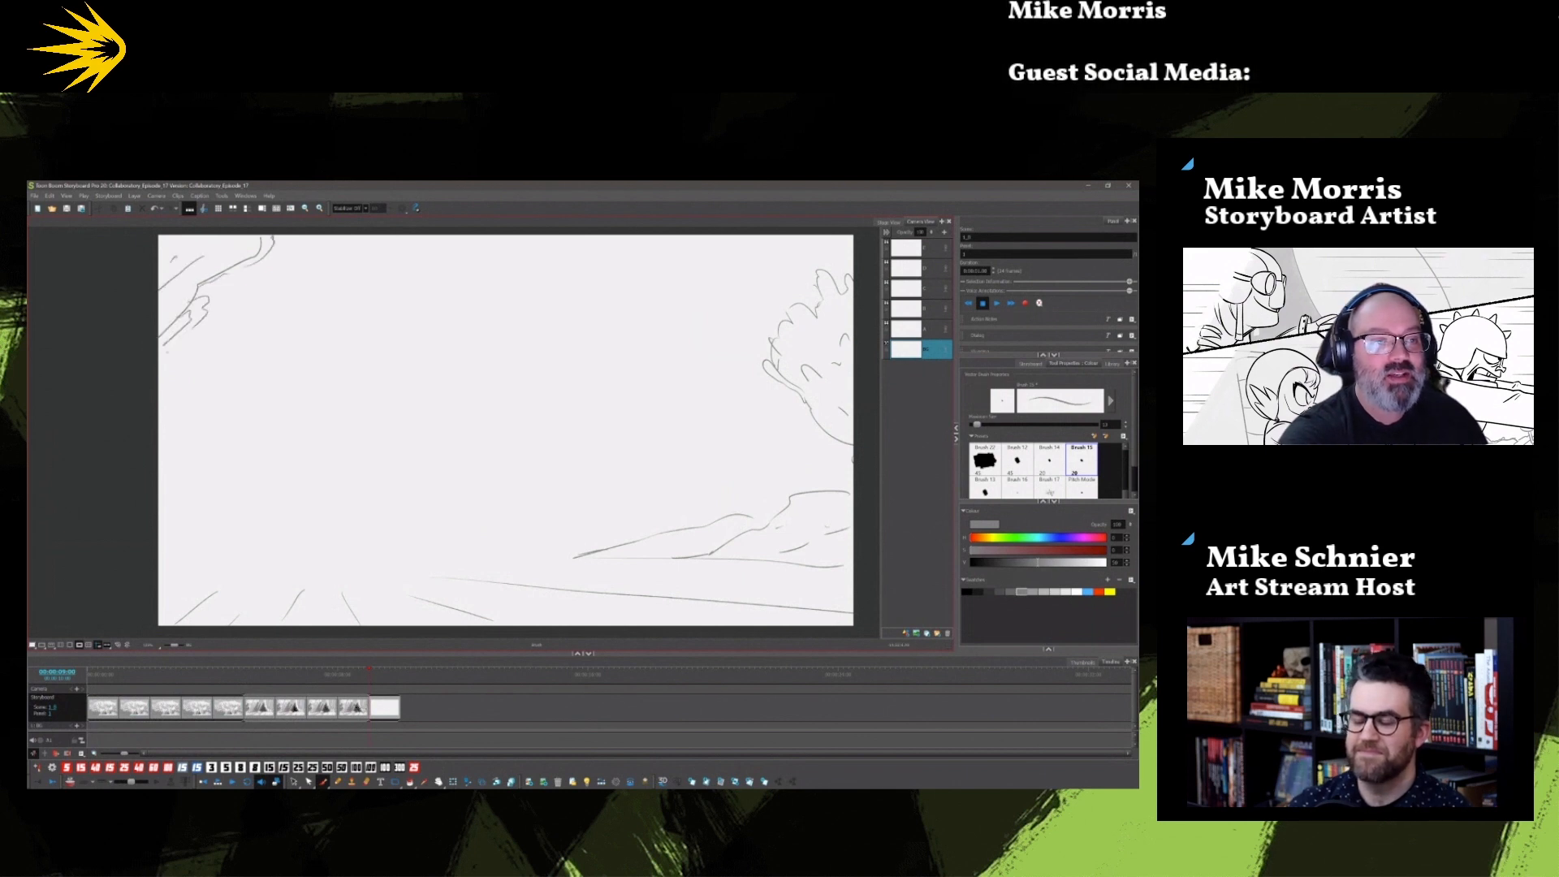
left_click_drag(168, 392, 159, 442)
left_click_drag(195, 323, 170, 350)
mouse_move(273, 244)
left_mouse_down()
mouse_move(221, 287)
mouse_move(269, 257)
left_mouse_up()
mouse_move(164, 459)
left_mouse_down()
mouse_move(159, 475)
mouse_move(187, 449)
mouse_move(255, 549)
left_mouse_up()
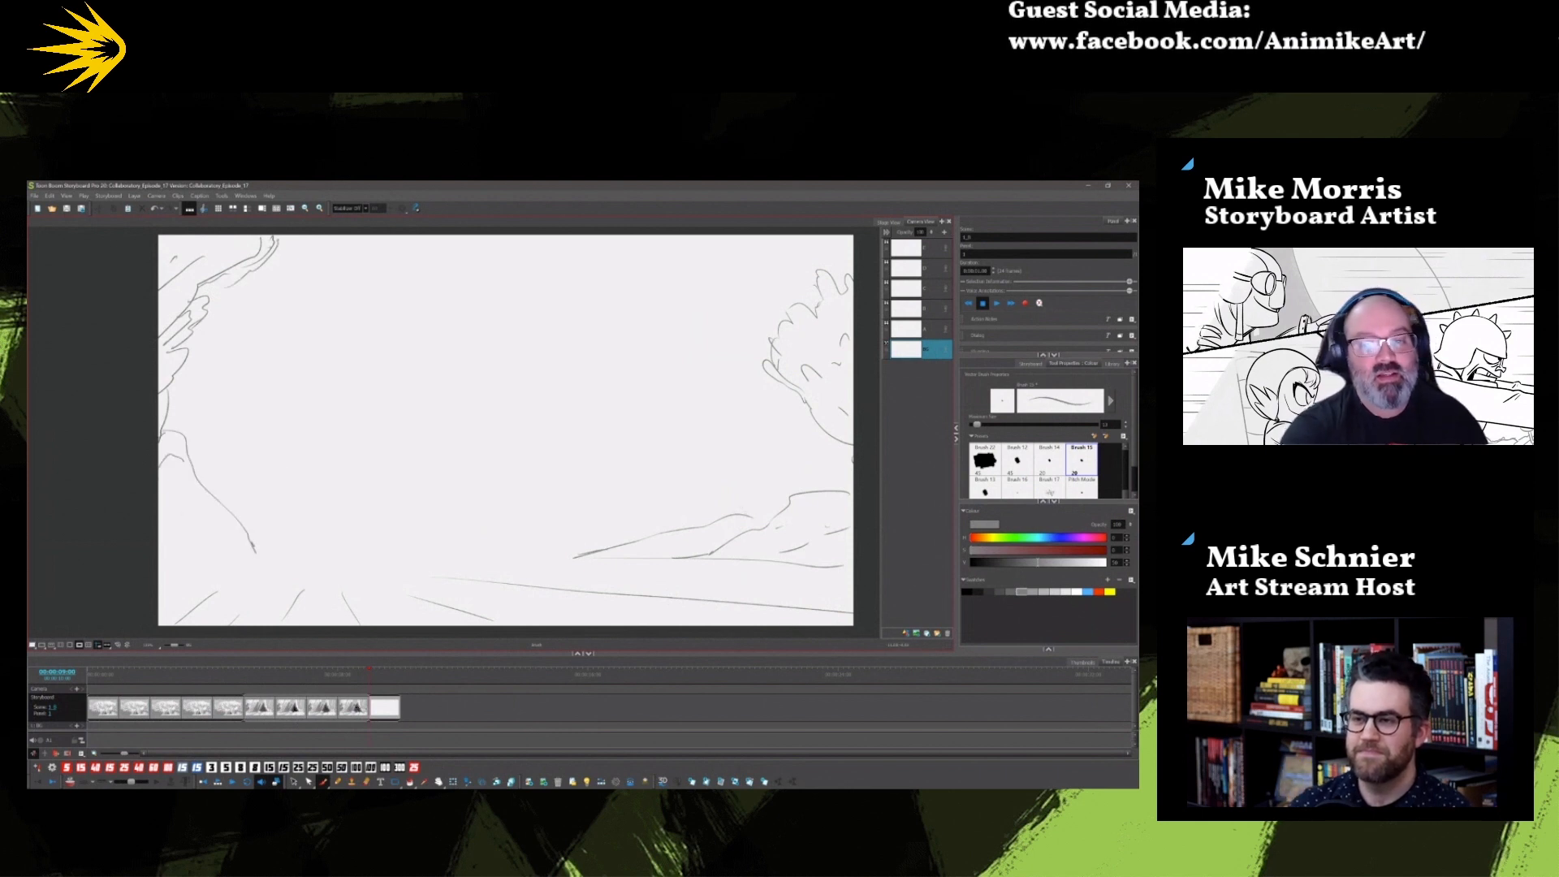
Step: Sketch the seabed horizon lines across the frame, a low distant mound and a small rock on the left slope
mouse_move(638, 542)
left_mouse_down()
mouse_move(429, 577)
mouse_move(278, 575)
left_mouse_up()
left_click_drag(410, 567, 159, 582)
left_click_drag(259, 547, 580, 554)
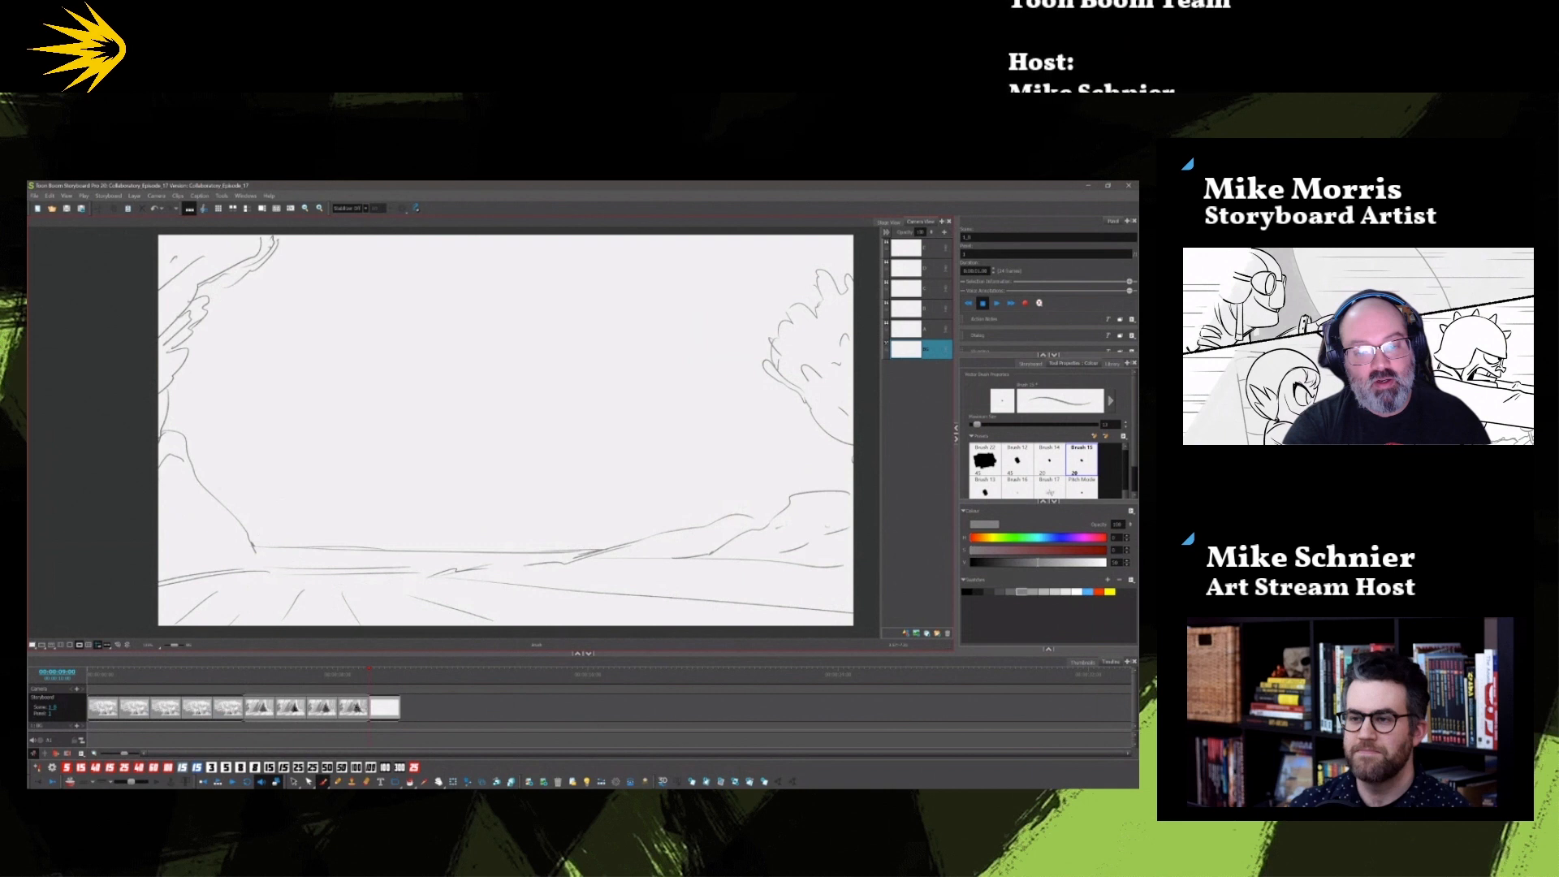
left_click_drag(498, 542, 601, 543)
left_click_drag(203, 487, 243, 486)
left_click_drag(243, 486, 261, 547)
left_click_drag(402, 544, 581, 549)
Step: Add more radiating perspective lines across the seabed and outline a tall jagged rock behind the coral on the right
mouse_move(311, 575)
left_mouse_down()
mouse_move(264, 631)
mouse_move(218, 635)
left_mouse_up()
mouse_move(262, 577)
left_mouse_down()
mouse_move(144, 630)
mouse_move(139, 580)
left_mouse_up()
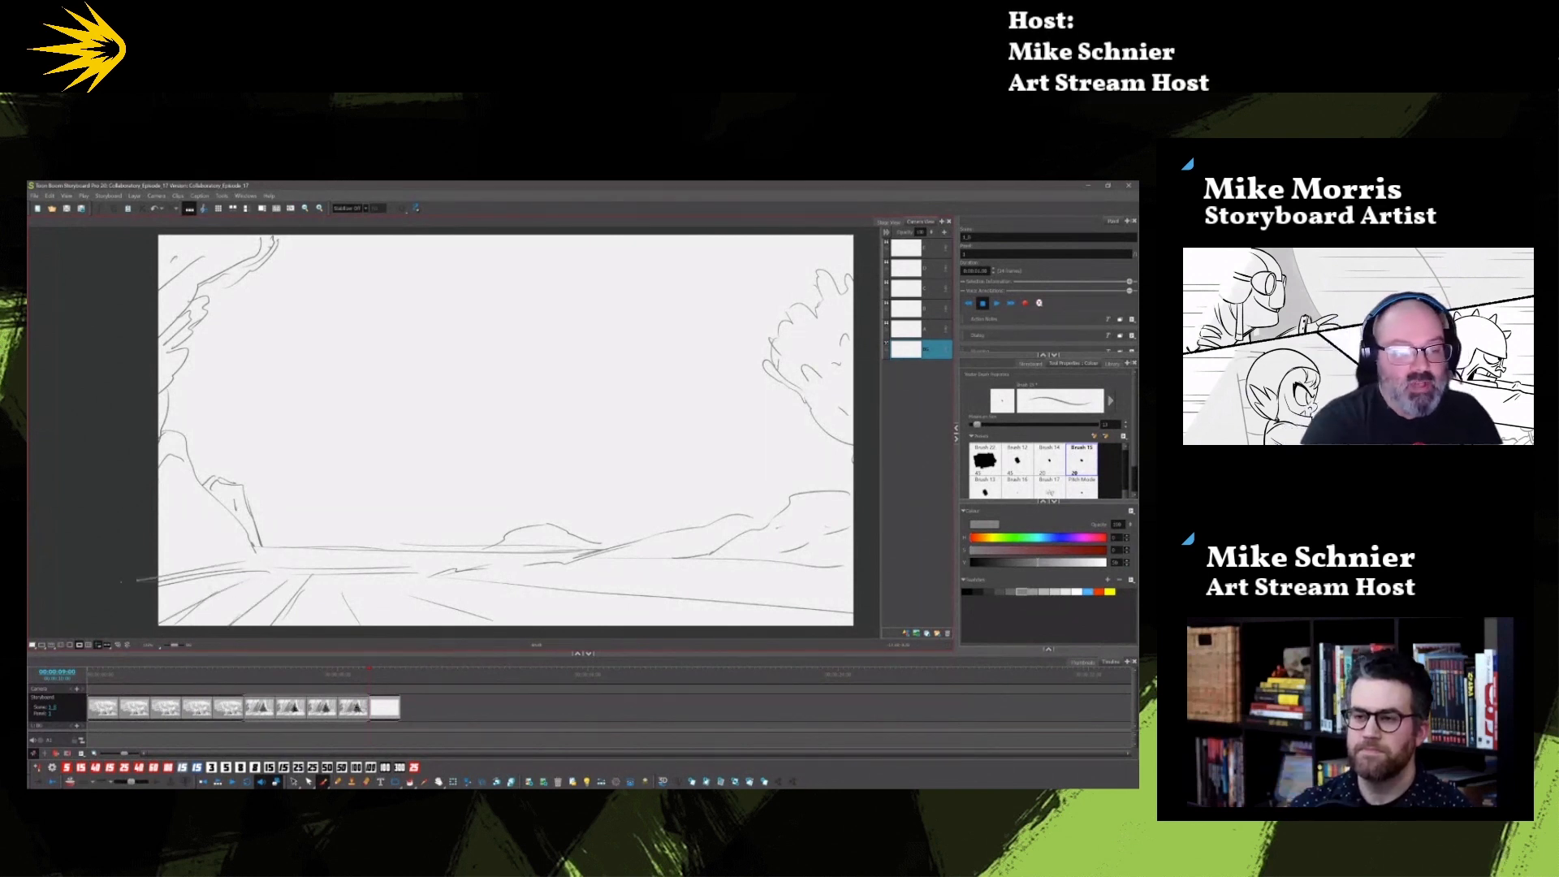
left_click_drag(578, 568, 880, 595)
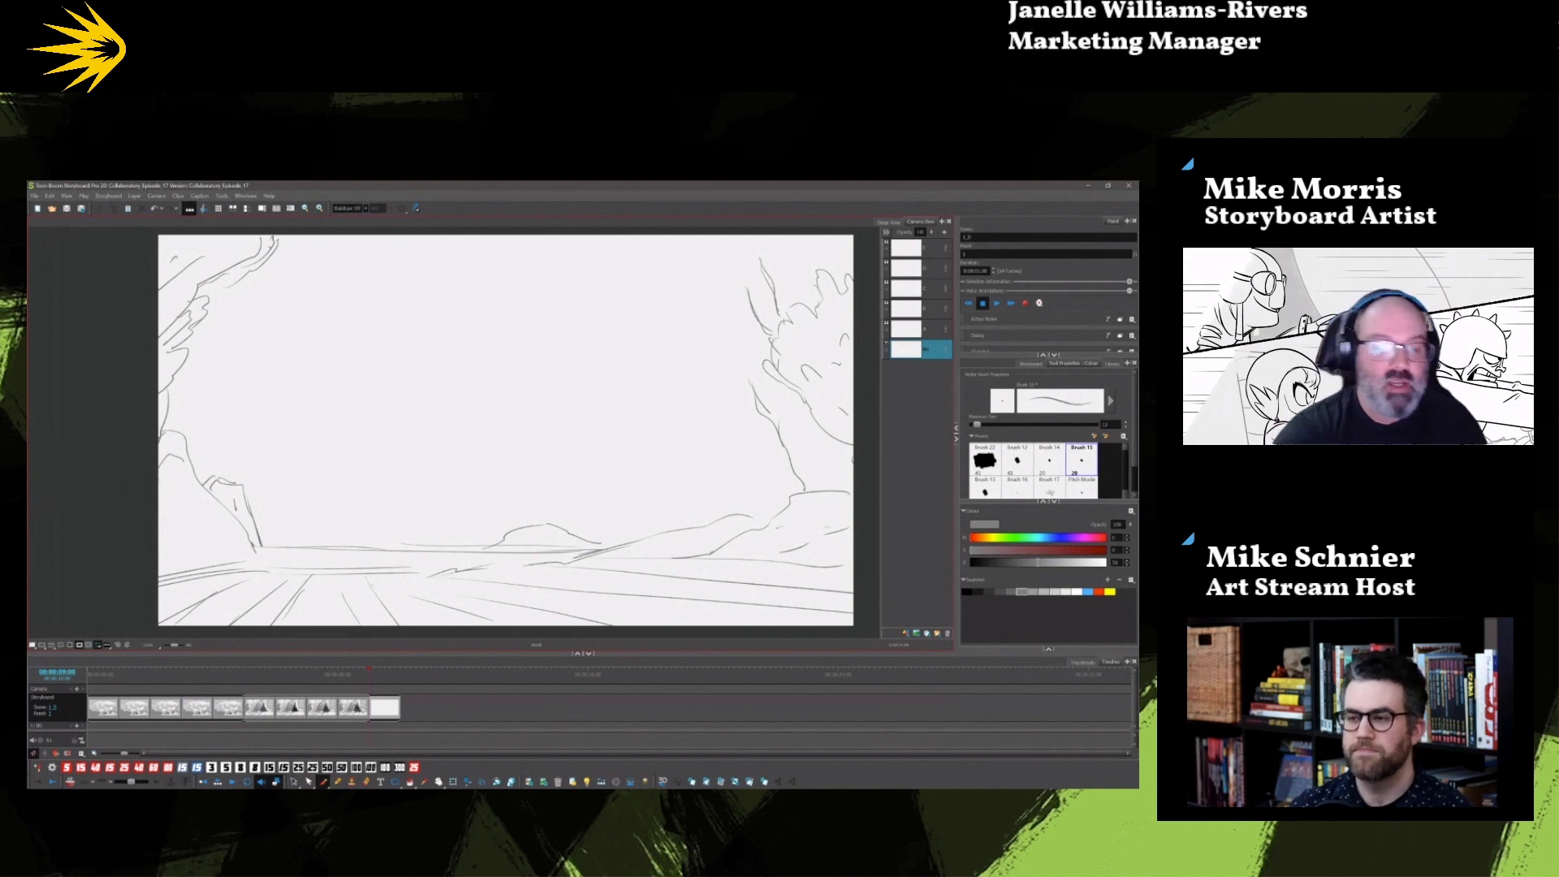
left_click_drag(312, 576, 271, 624)
mouse_move(279, 581)
left_mouse_down()
mouse_move(229, 623)
mouse_move(193, 603)
left_mouse_up()
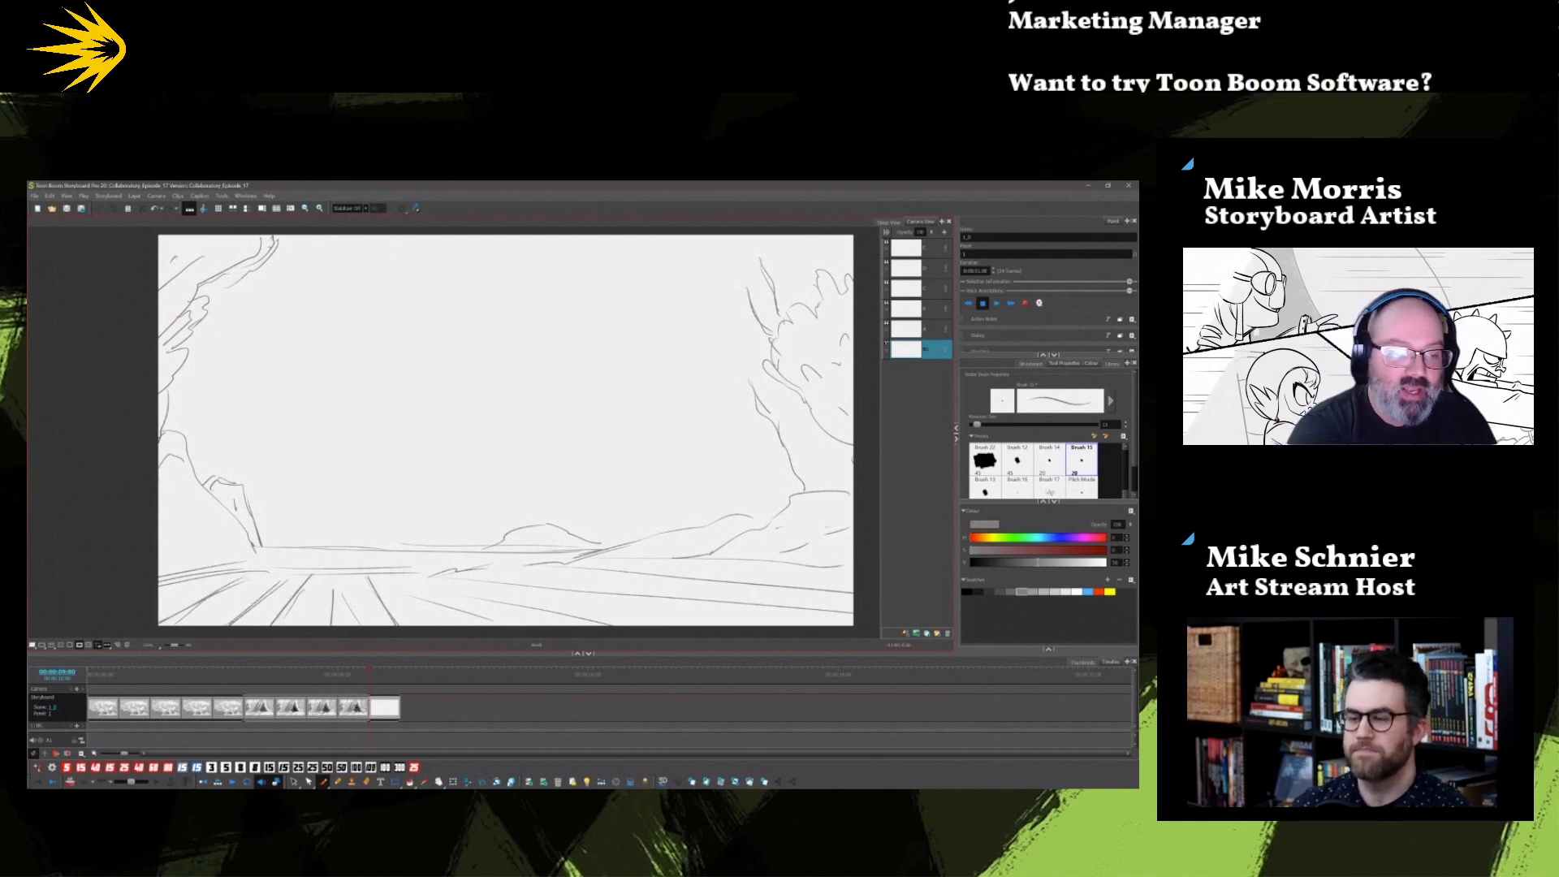
Step: Add contour strokes under the overhanging rock in the frame's upper-left corner, and undo the stray stroke drawn above the horizon
left_click_drag(277, 246, 247, 275)
mouse_move(248, 272)
left_mouse_down()
mouse_move(209, 289)
mouse_move(242, 286)
mouse_move(218, 301)
left_mouse_up()
mouse_move(300, 528)
left_mouse_down()
mouse_move(369, 348)
mouse_move(313, 537)
left_mouse_up()
key("ctrl+z")
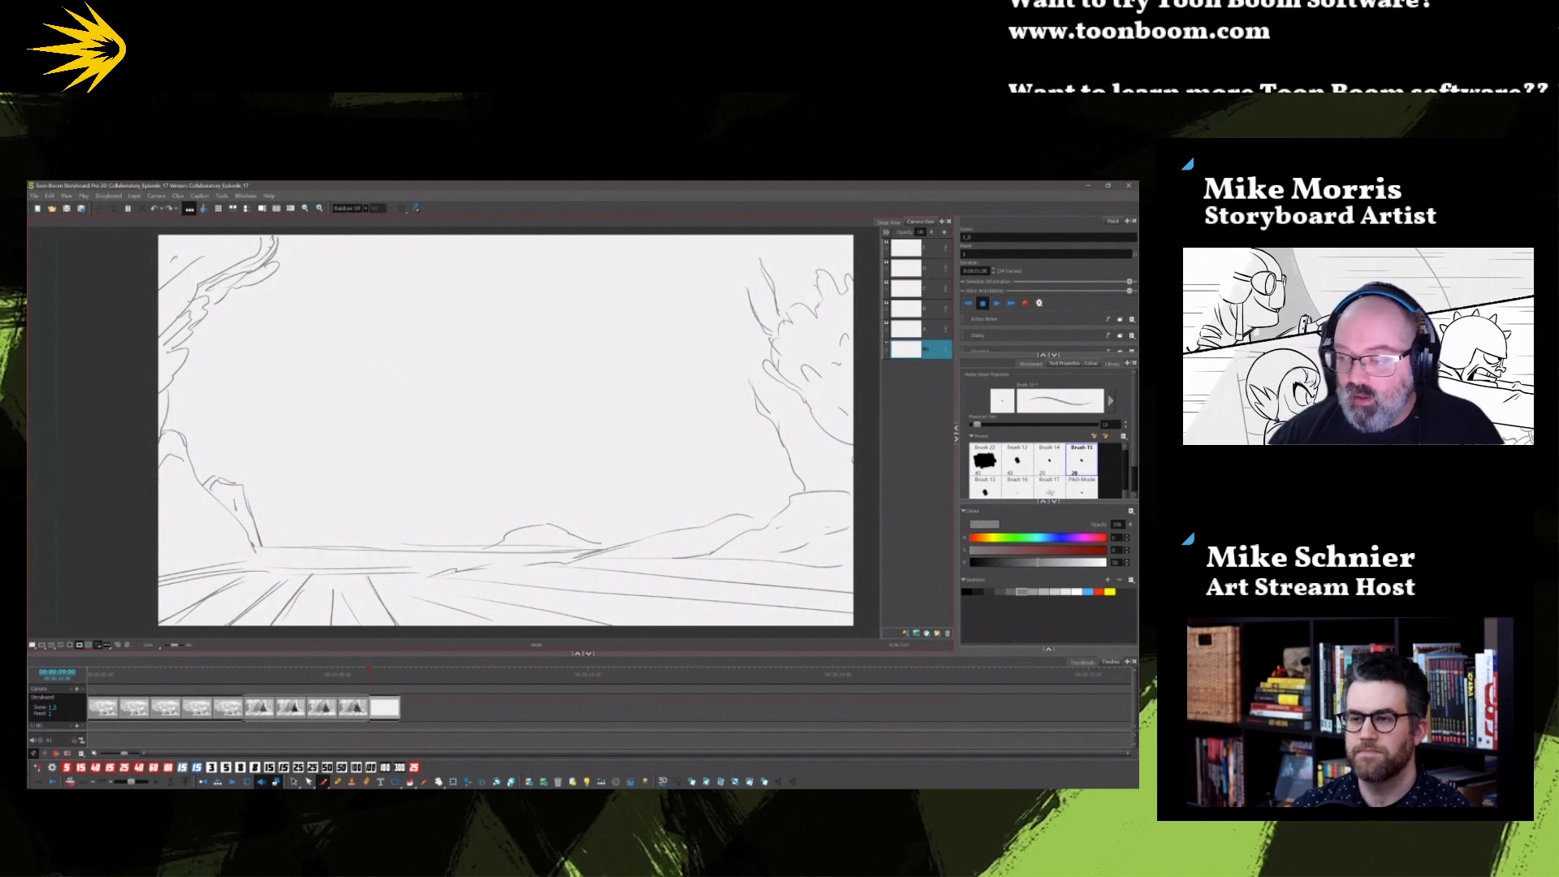
Step: On the background layer, sketch grey wavy seaweed and layered rock outlines along the seabed at the scene's right side
left_click(967, 590)
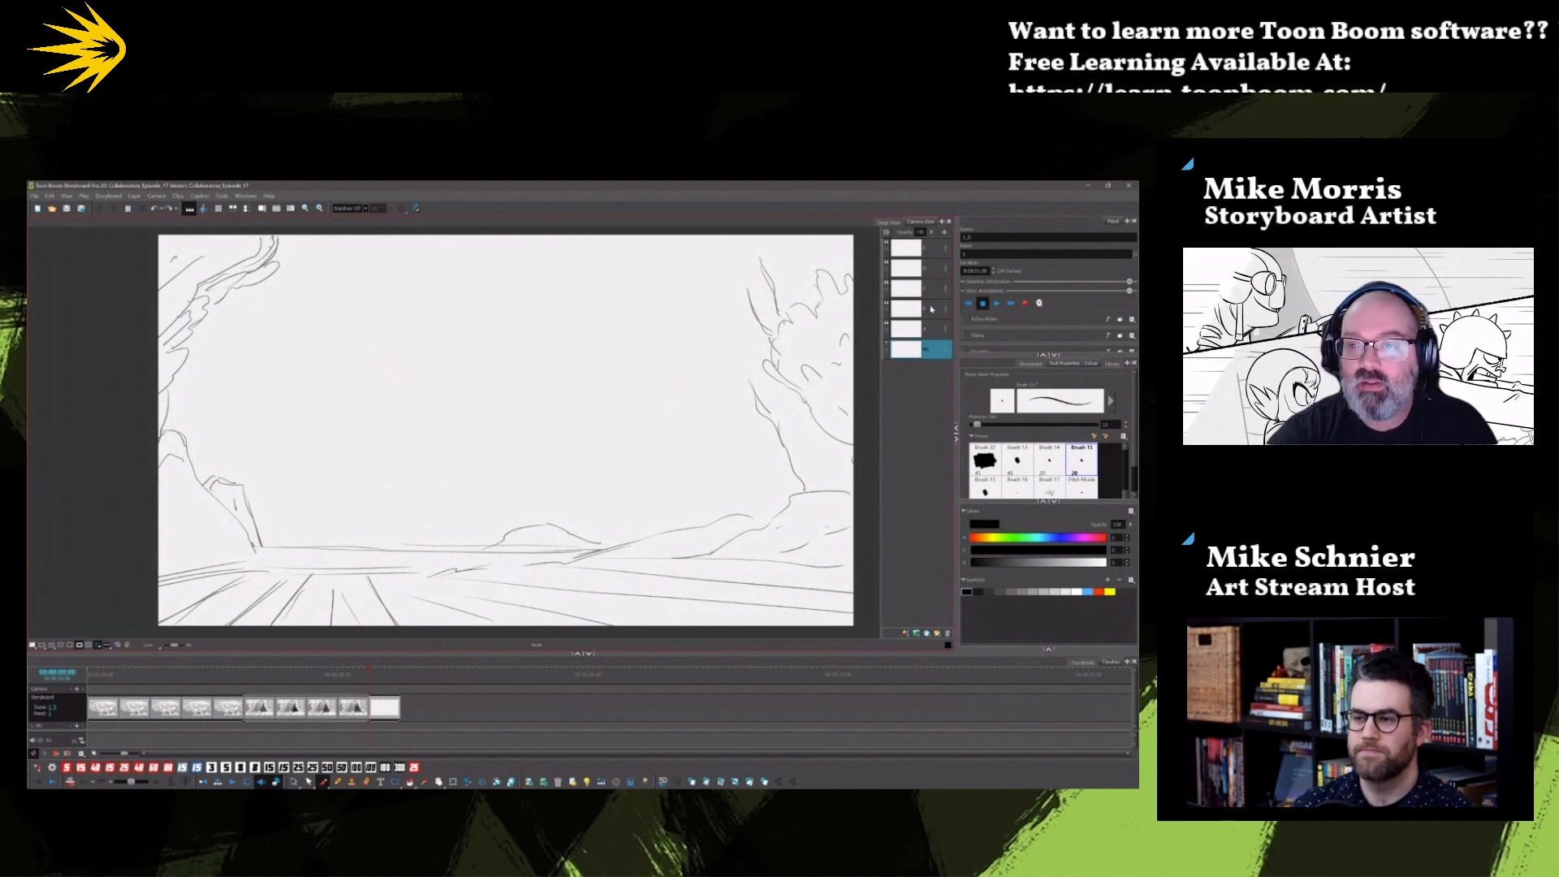
left_click(931, 308)
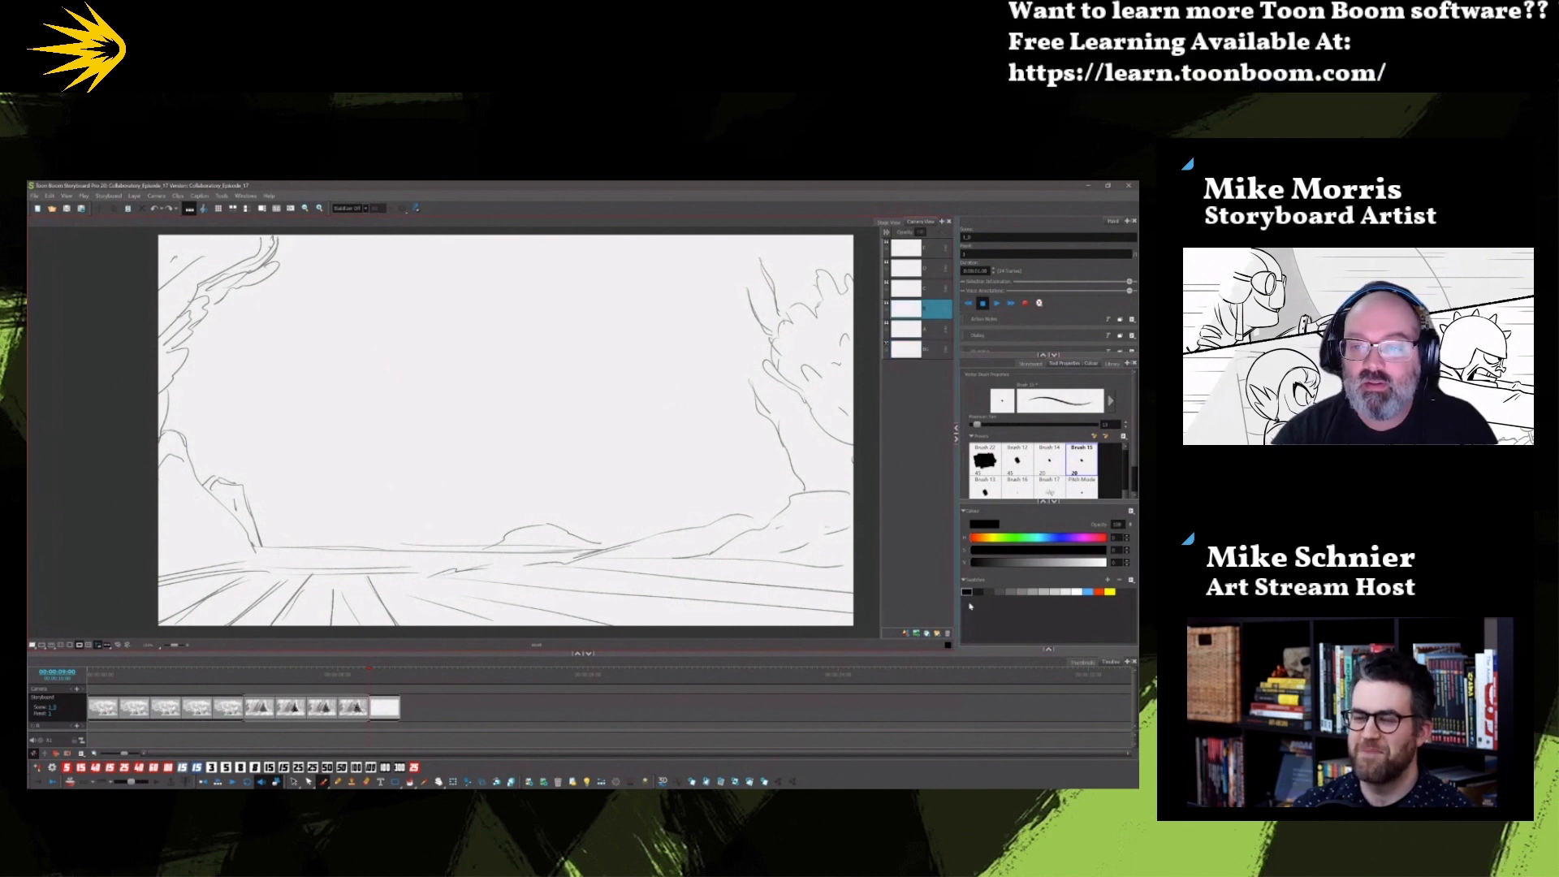
left_click(928, 335)
left_click(927, 351)
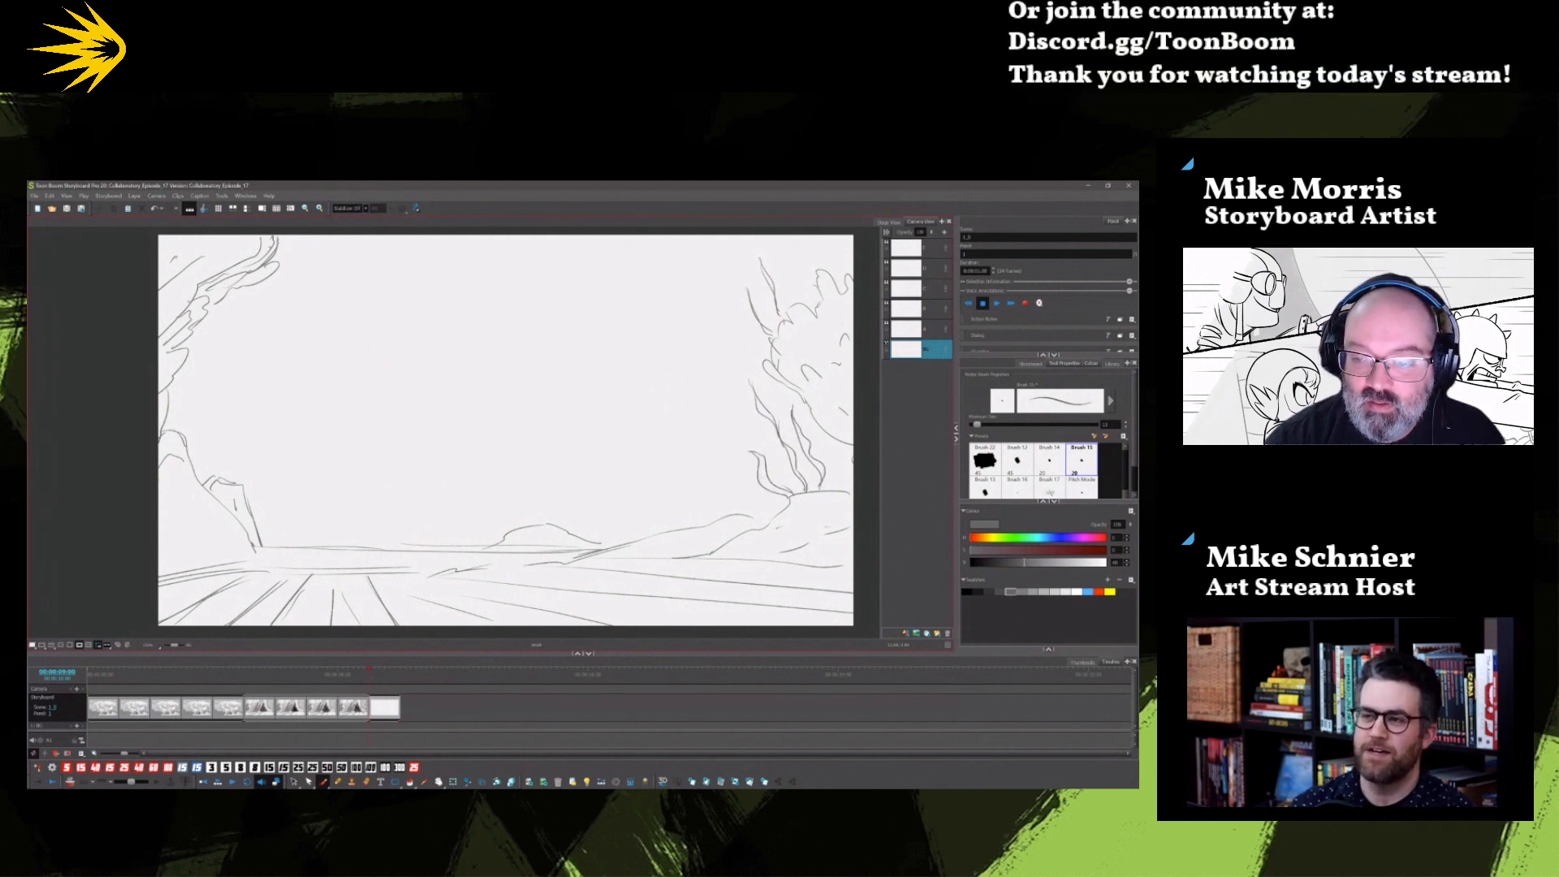
mouse_move(789, 498)
left_mouse_down()
mouse_move(685, 557)
mouse_move(762, 519)
mouse_move(640, 560)
mouse_move(618, 547)
left_mouse_up()
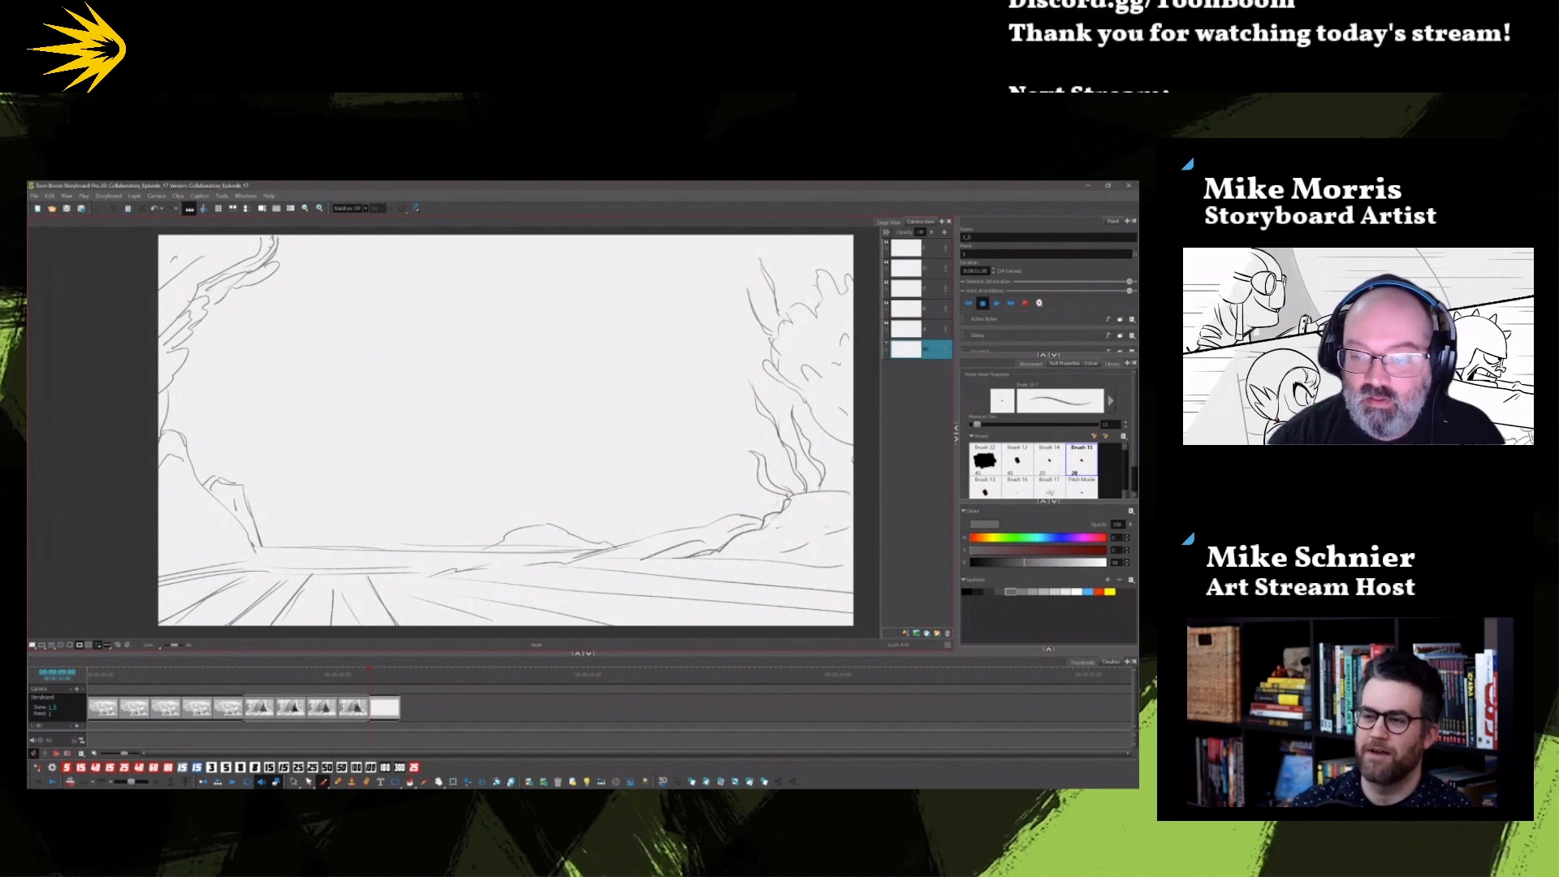
mouse_move(764, 494)
left_mouse_down()
mouse_move(669, 498)
mouse_move(641, 536)
left_mouse_up()
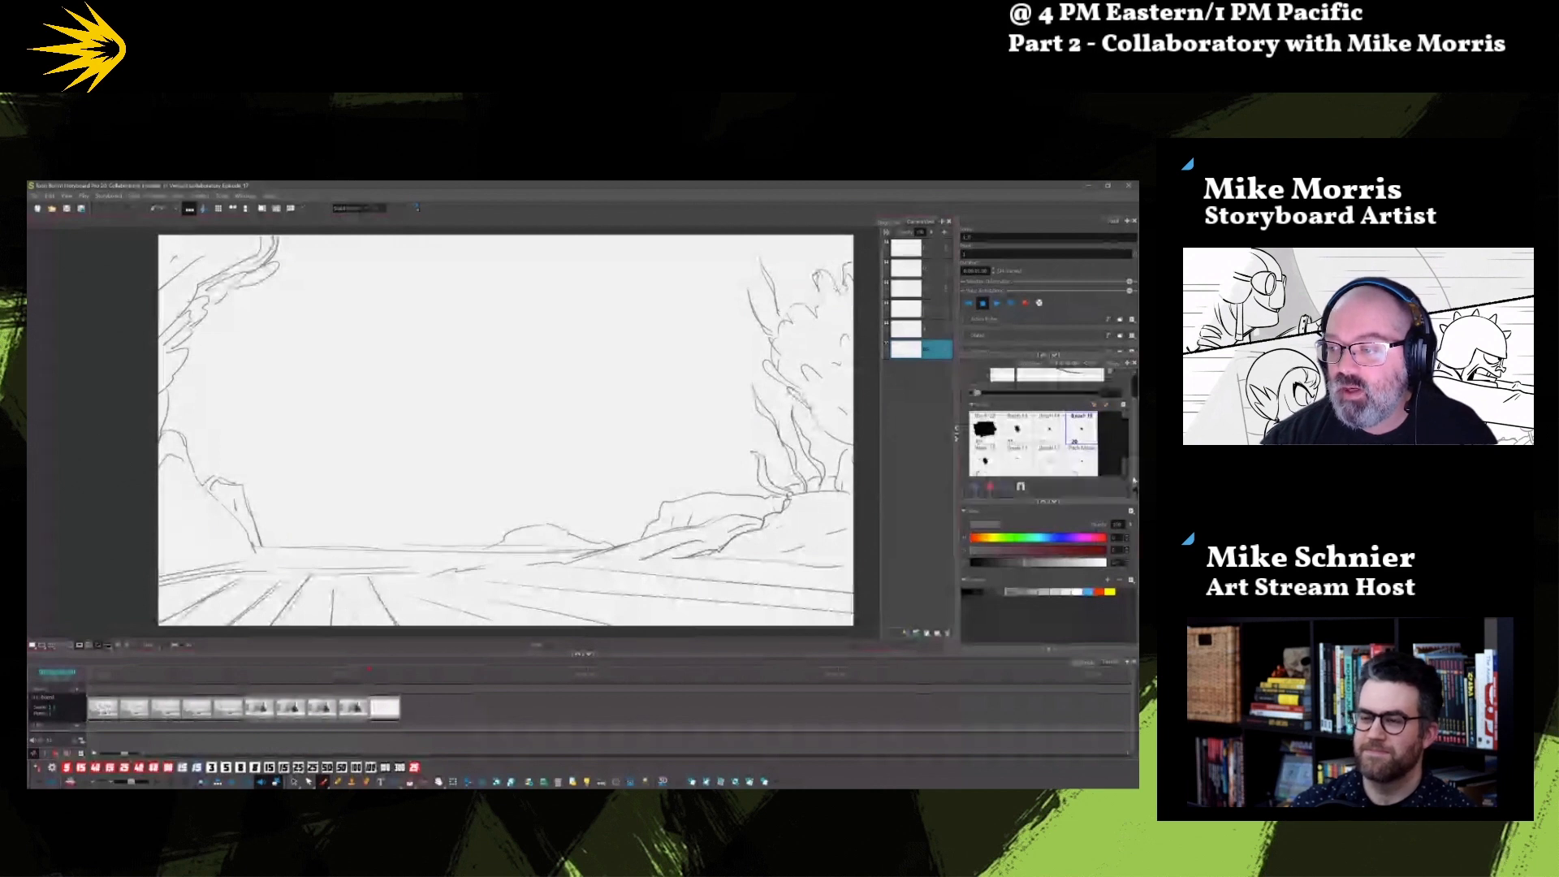
Step: Shade the open water behind the rocks and plants with a textured marker brush in light grey, and select the seaweed and rock lines
left_click_drag(1124, 493, 1133, 456)
left_click(1017, 486)
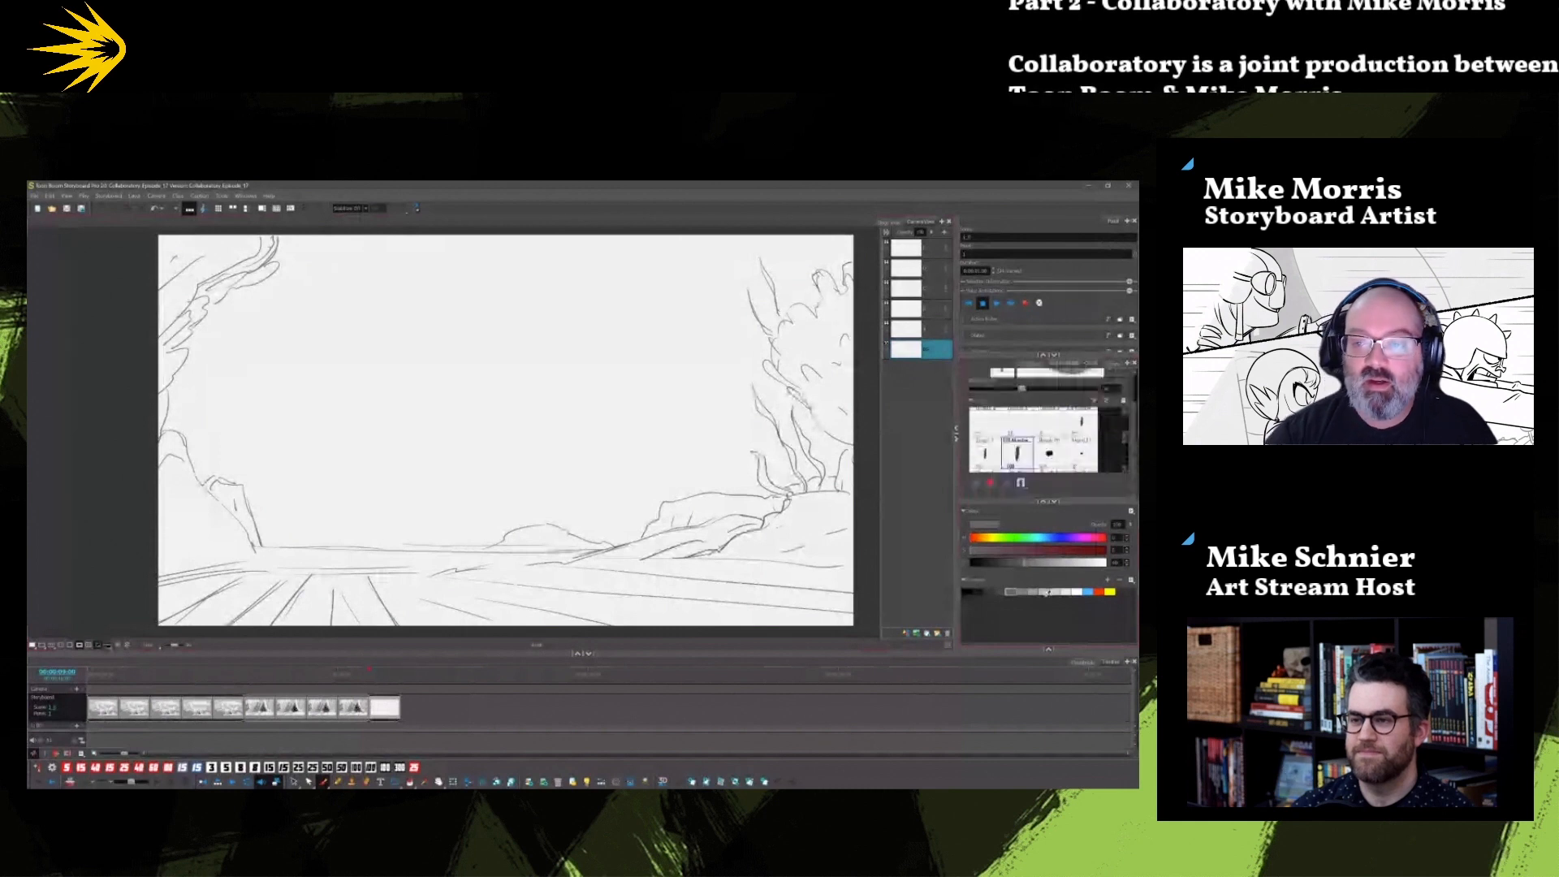
left_click(1045, 592)
mouse_move(833, 457)
left_mouse_down()
mouse_move(790, 397)
mouse_move(797, 468)
mouse_move(739, 313)
mouse_move(753, 296)
mouse_move(764, 327)
mouse_move(741, 251)
mouse_move(776, 291)
mouse_move(767, 250)
mouse_move(807, 295)
mouse_move(801, 255)
mouse_move(756, 231)
mouse_move(808, 291)
mouse_move(726, 281)
mouse_move(781, 230)
mouse_move(808, 255)
mouse_move(853, 246)
mouse_move(654, 266)
mouse_move(292, 251)
mouse_move(194, 344)
mouse_move(173, 403)
mouse_move(199, 463)
mouse_move(245, 478)
mouse_move(293, 541)
mouse_move(533, 535)
mouse_move(524, 525)
mouse_move(562, 514)
mouse_move(609, 532)
mouse_move(660, 482)
mouse_move(766, 489)
mouse_move(739, 459)
mouse_move(737, 312)
mouse_move(682, 381)
mouse_move(646, 365)
mouse_move(572, 487)
mouse_move(524, 325)
mouse_move(467, 487)
mouse_move(410, 325)
mouse_move(357, 487)
mouse_move(305, 528)
mouse_move(235, 406)
mouse_move(187, 390)
mouse_move(281, 293)
mouse_move(317, 406)
mouse_move(370, 276)
mouse_move(471, 520)
left_mouse_up()
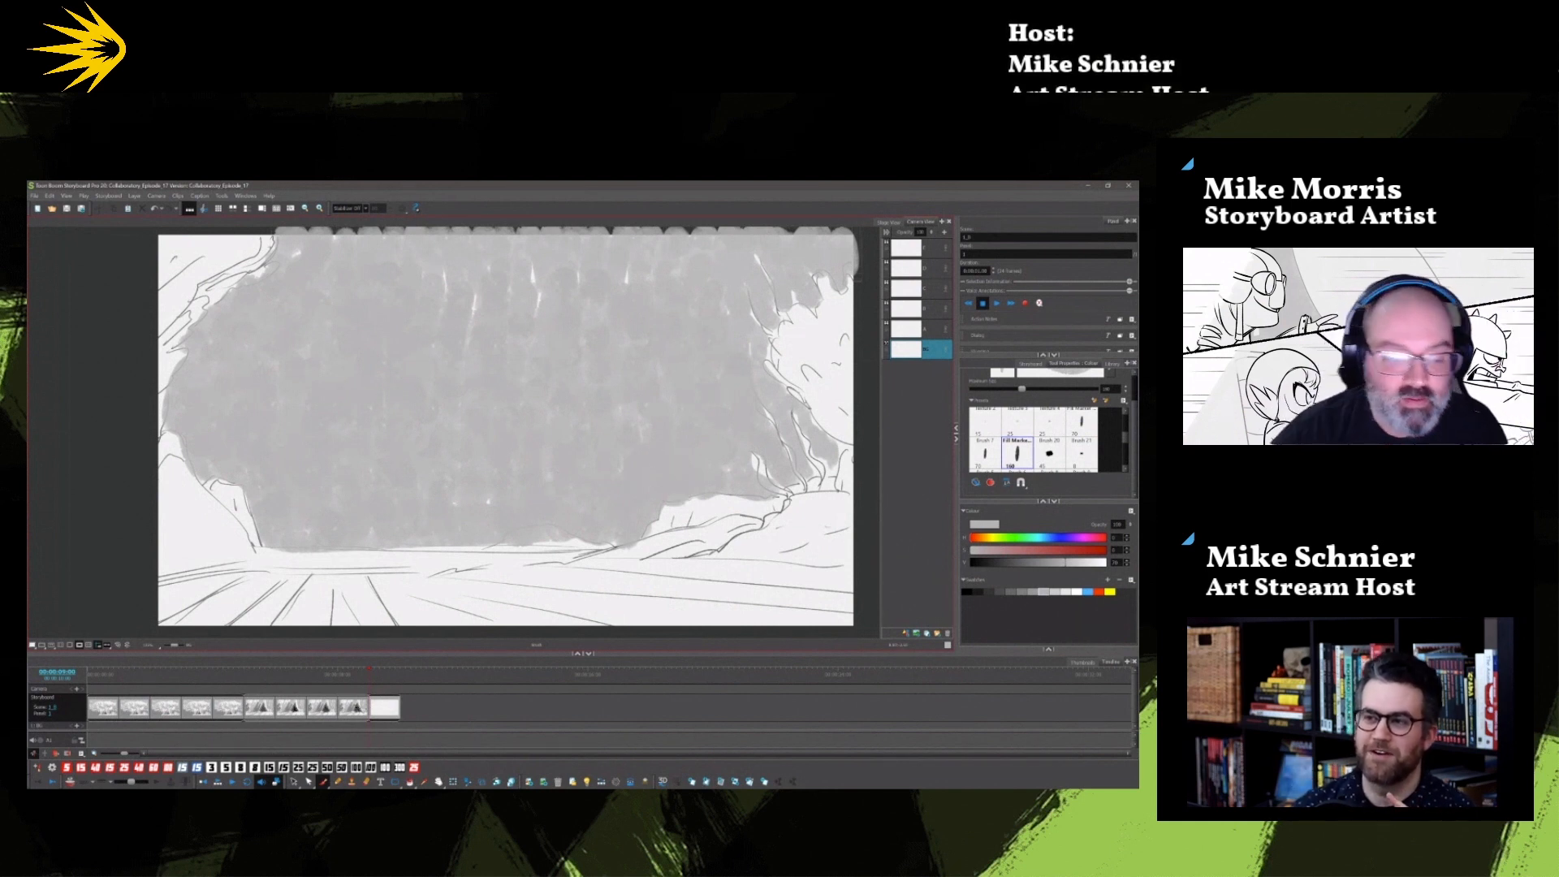
left_click(294, 783)
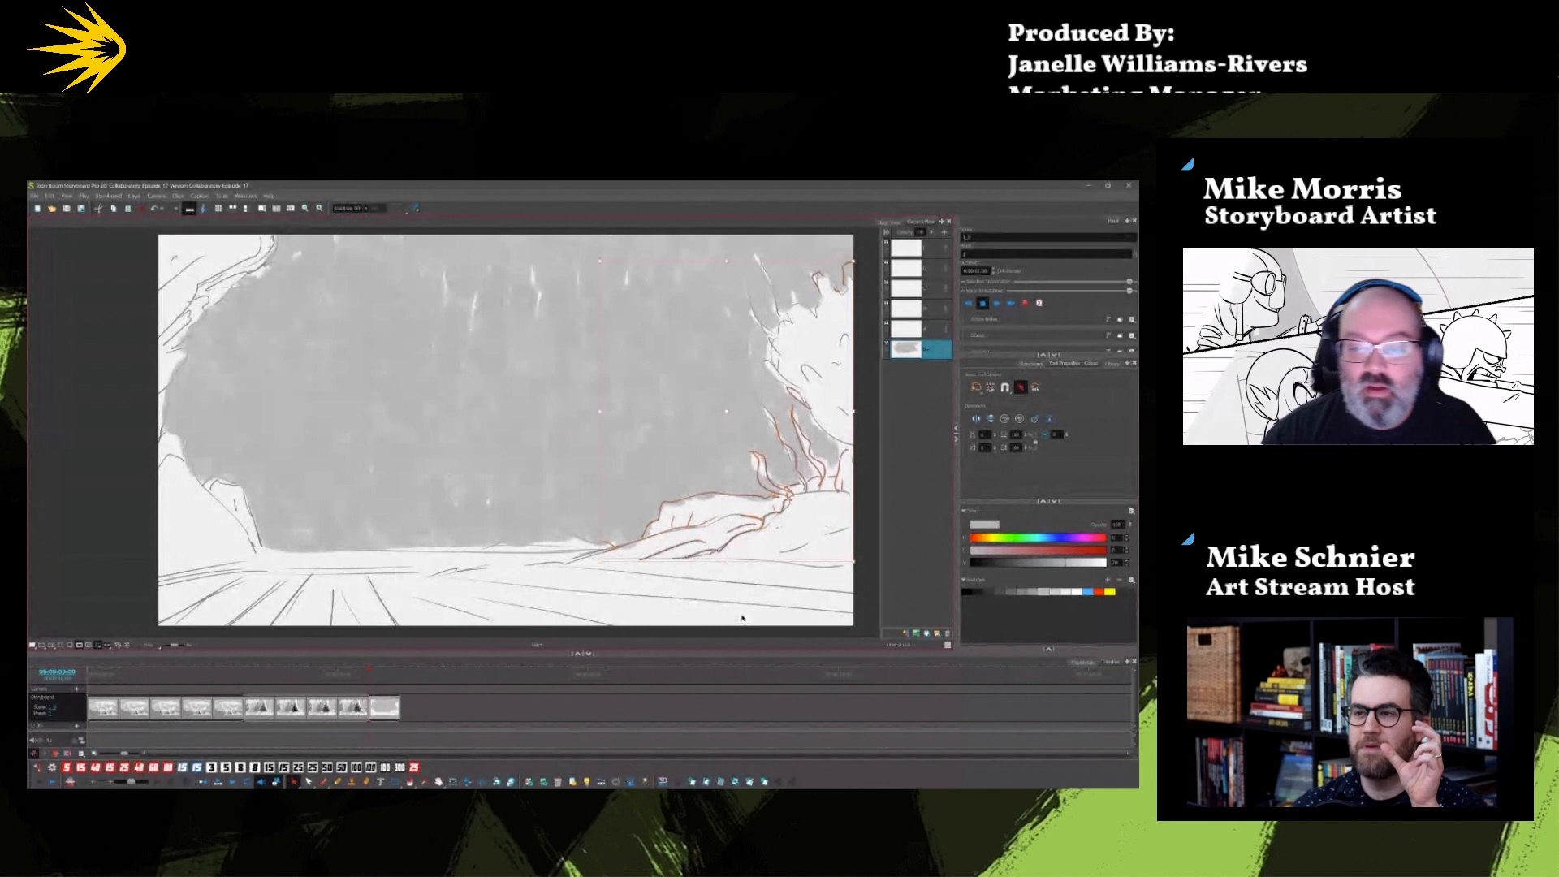
Step: On the fourth layer, sketch a small stalk-eyed, clawed creature in black with Brush 15 in the right foreground
left_click(926, 329)
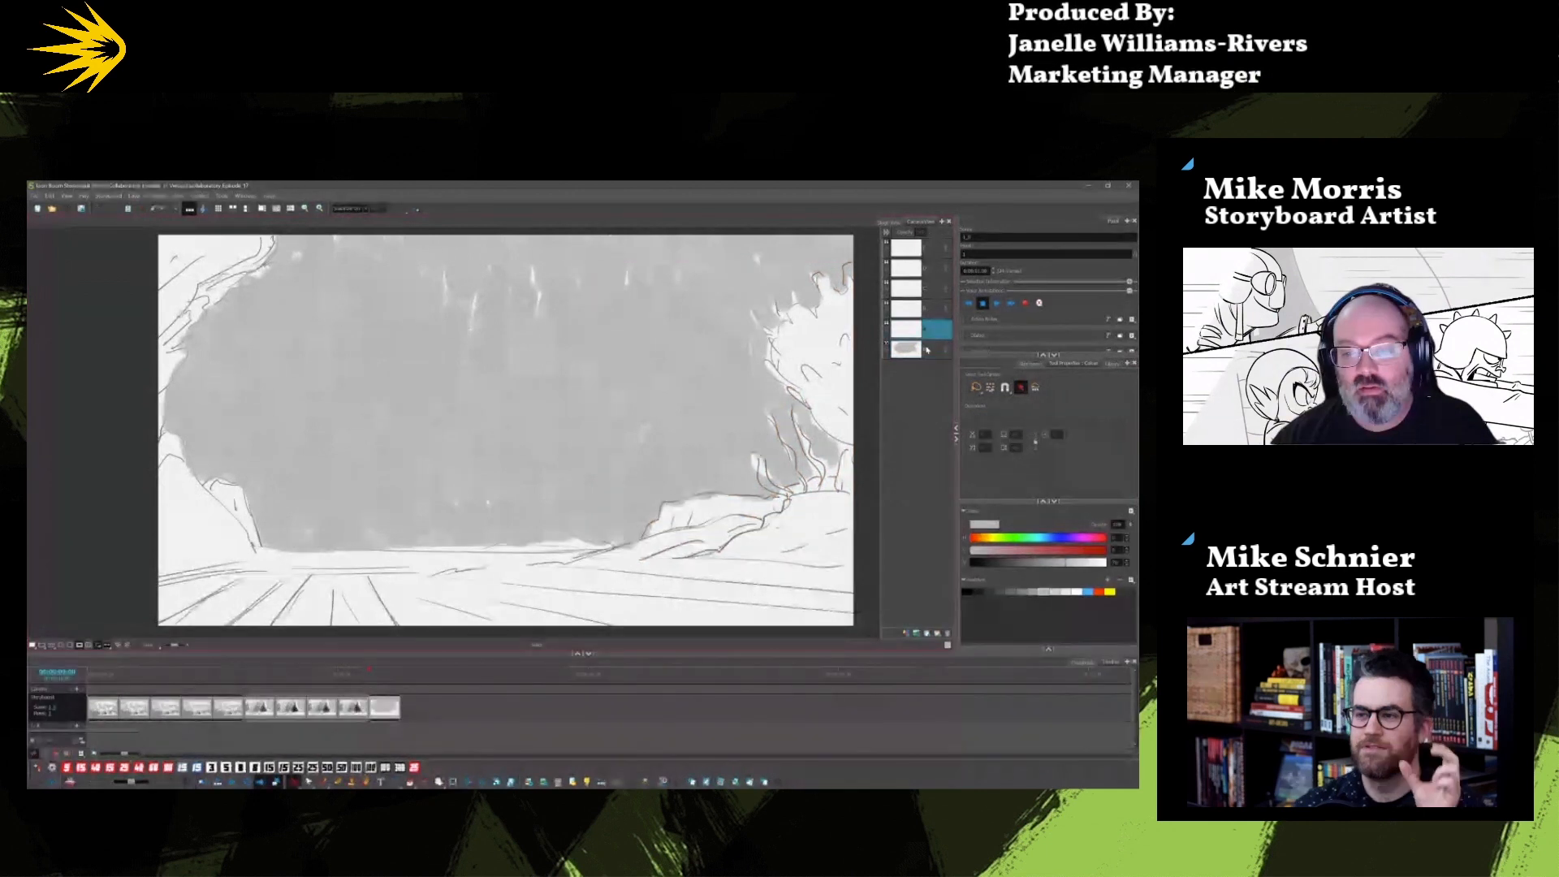
left_click(966, 591)
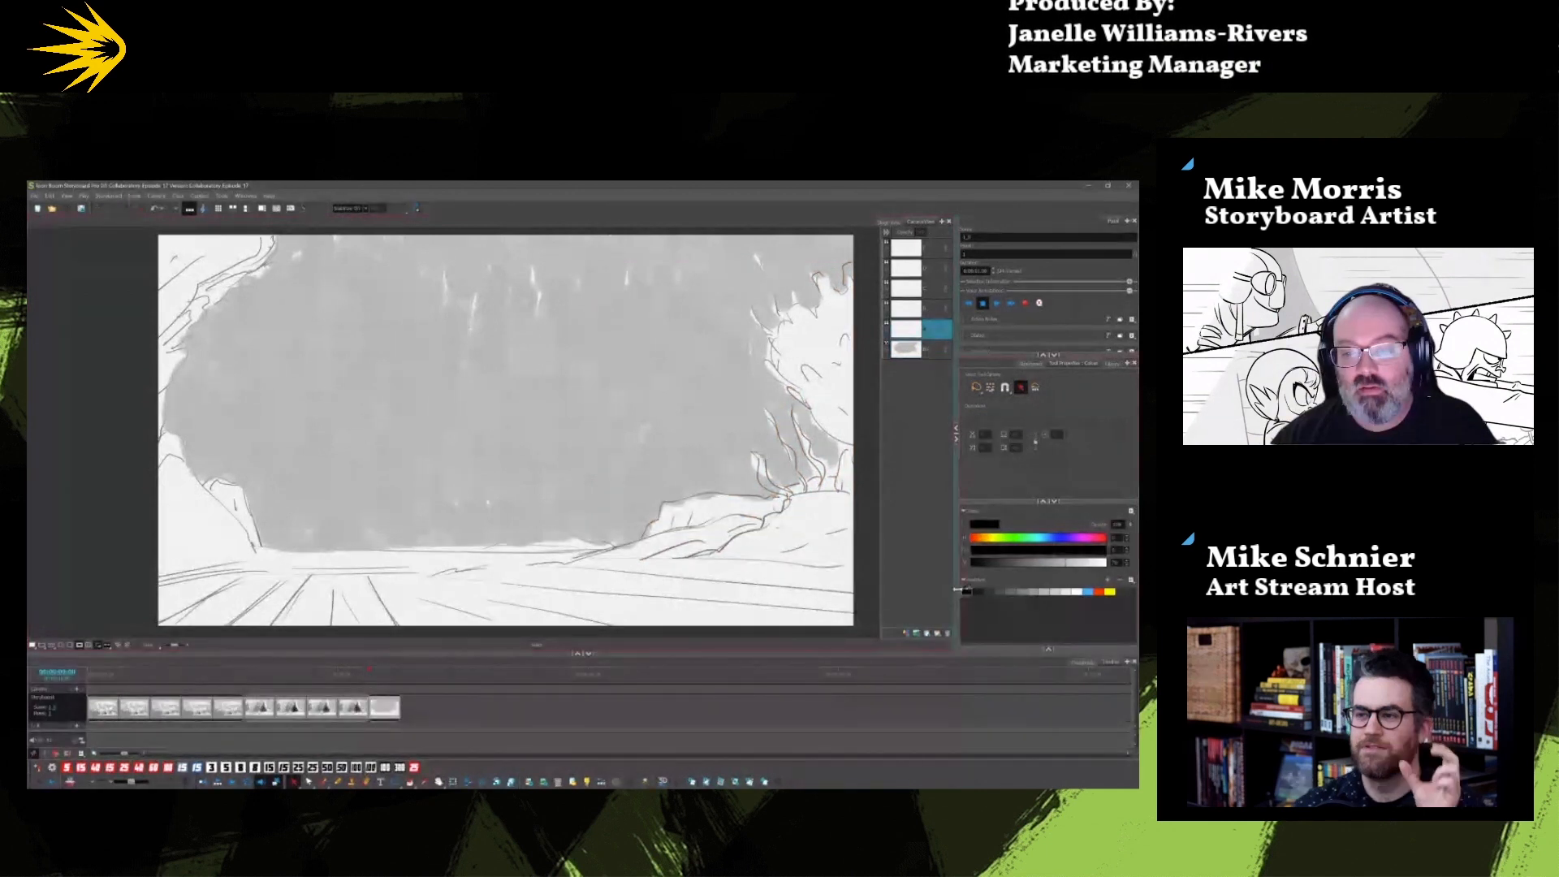
left_click(928, 311)
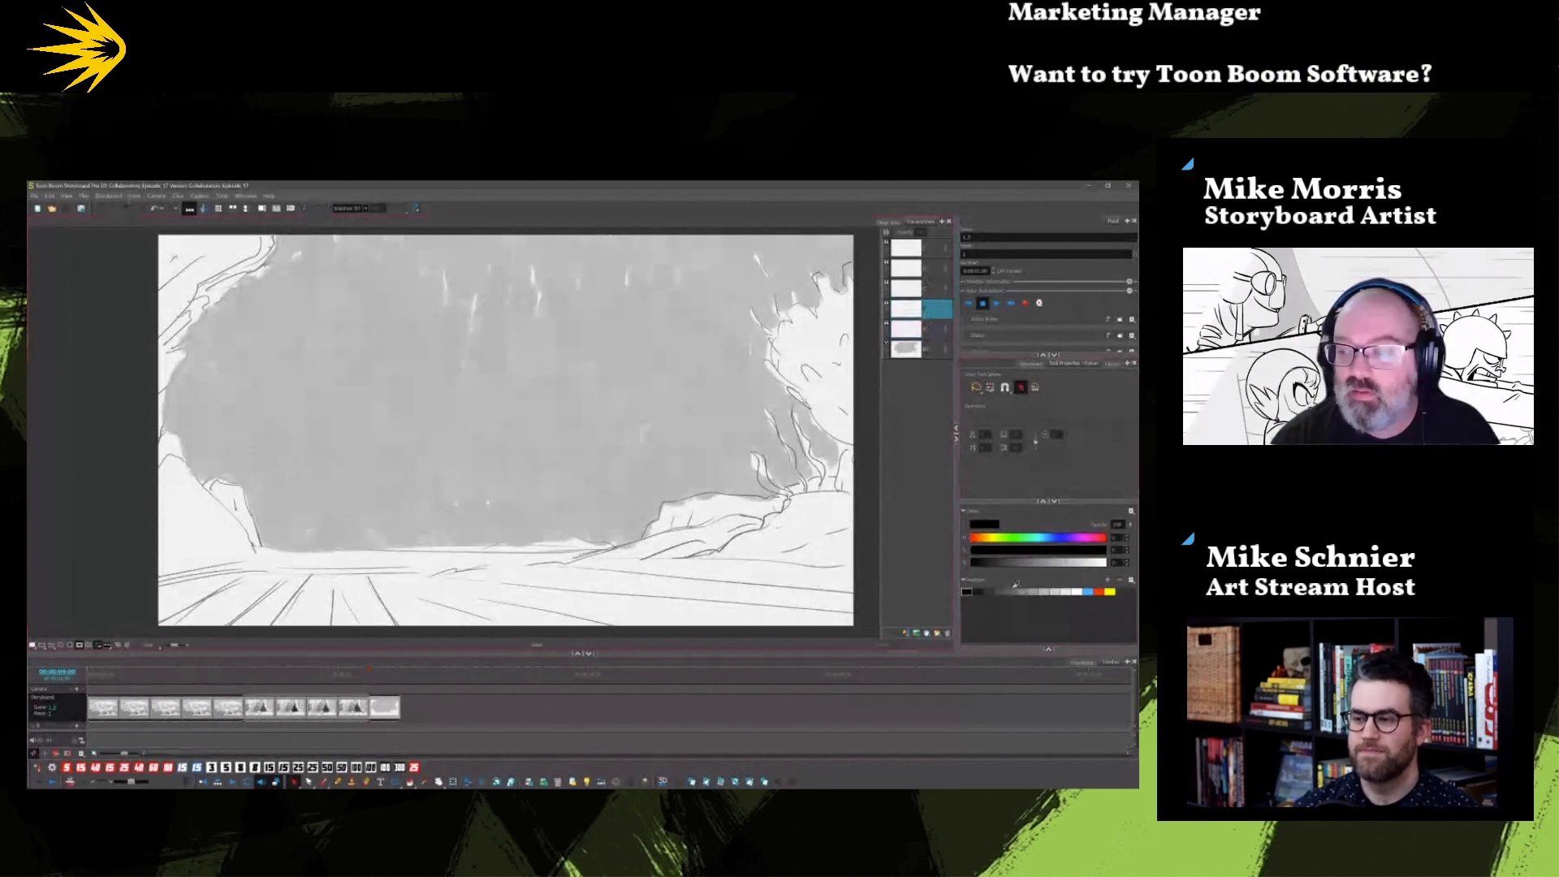
left_click(323, 781)
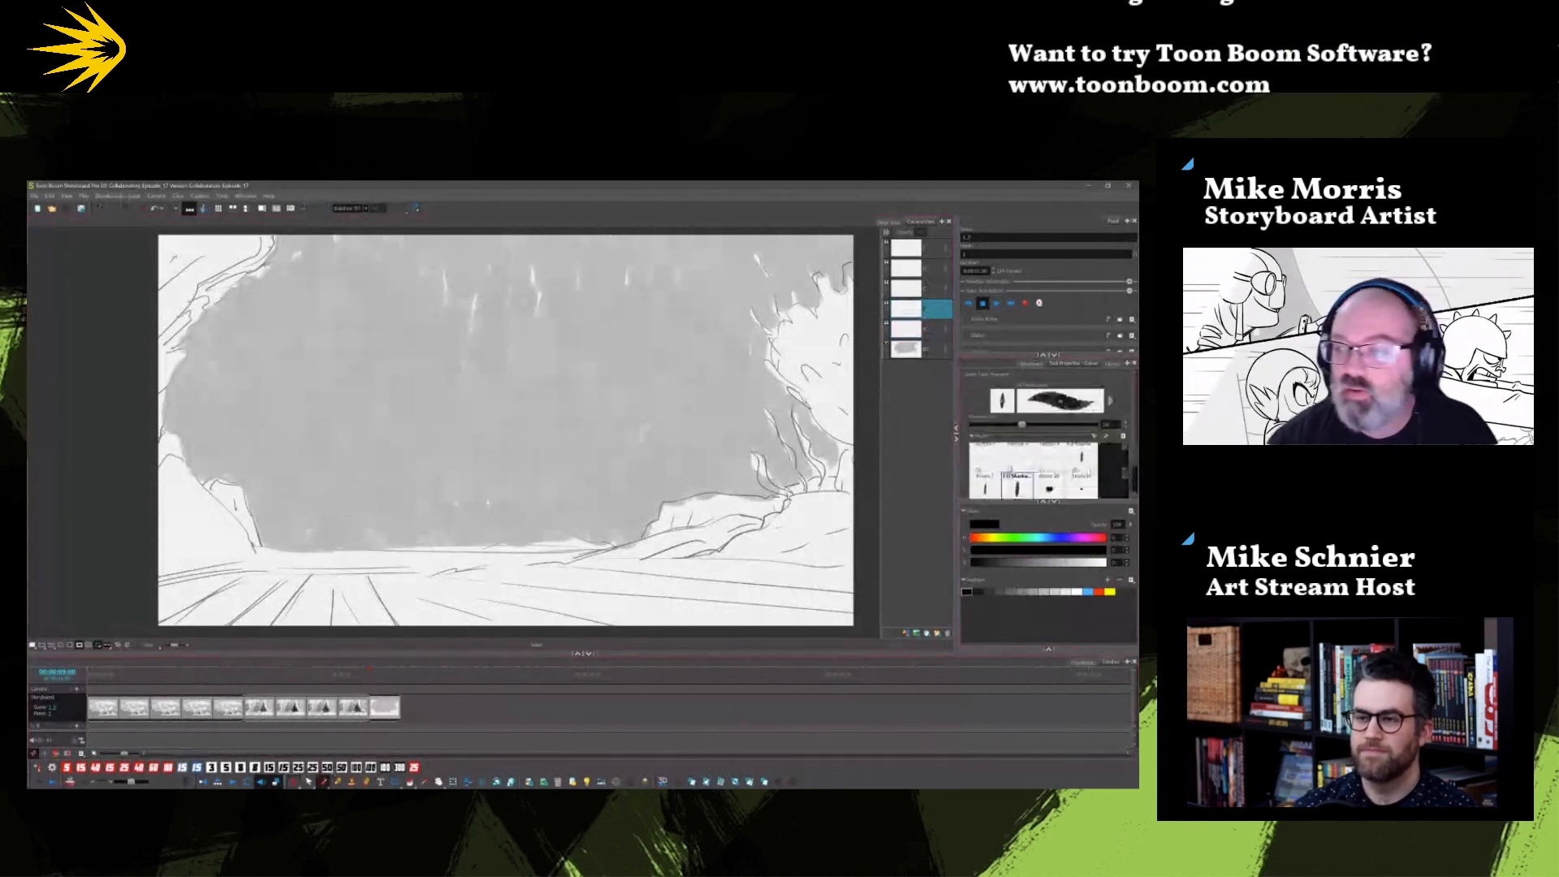
left_click_drag(1126, 470, 1126, 493)
left_click(1082, 473)
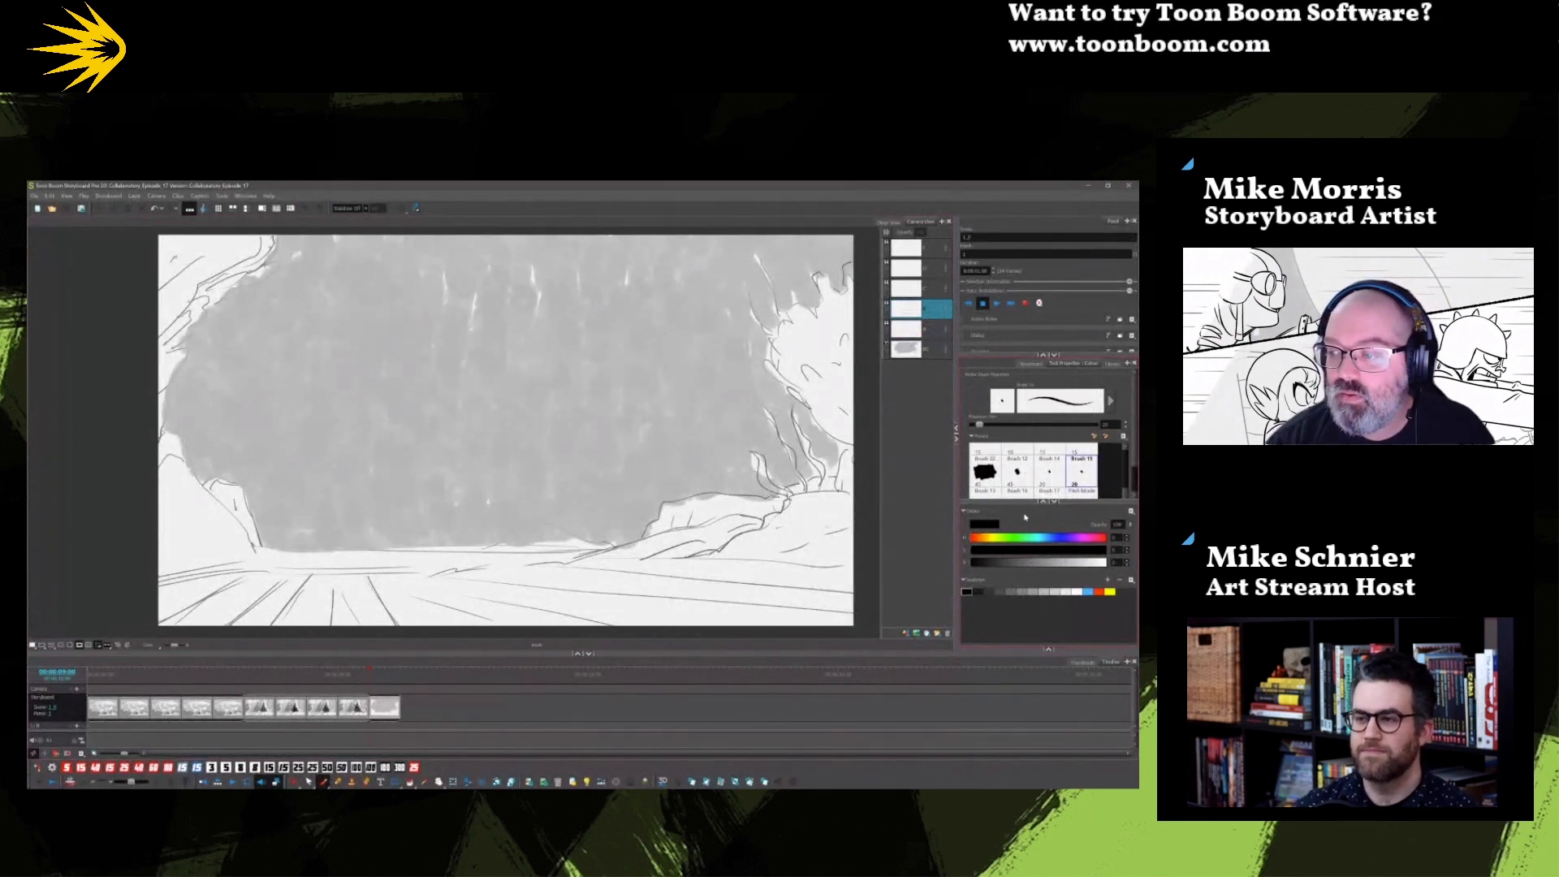
mouse_move(705, 563)
left_mouse_down()
mouse_move(720, 565)
mouse_move(706, 613)
left_mouse_up()
mouse_move(720, 583)
left_mouse_down()
mouse_move(706, 613)
mouse_move(751, 608)
mouse_move(695, 584)
left_mouse_up()
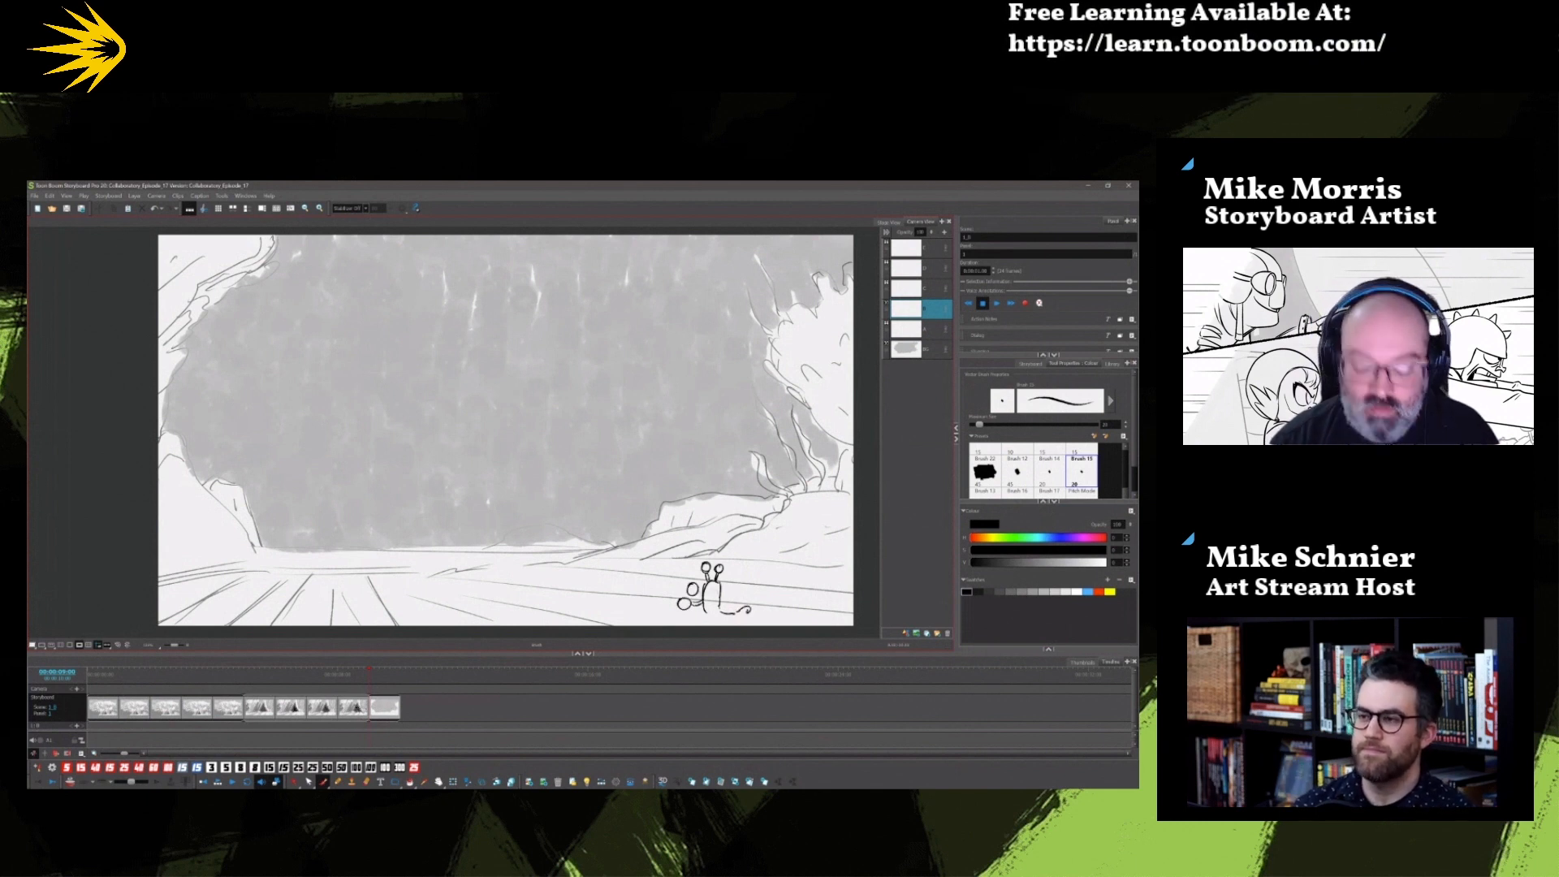
Step: Check the creature's design in the previous panel and finish its tail and lower body in the new panel
key("Left")
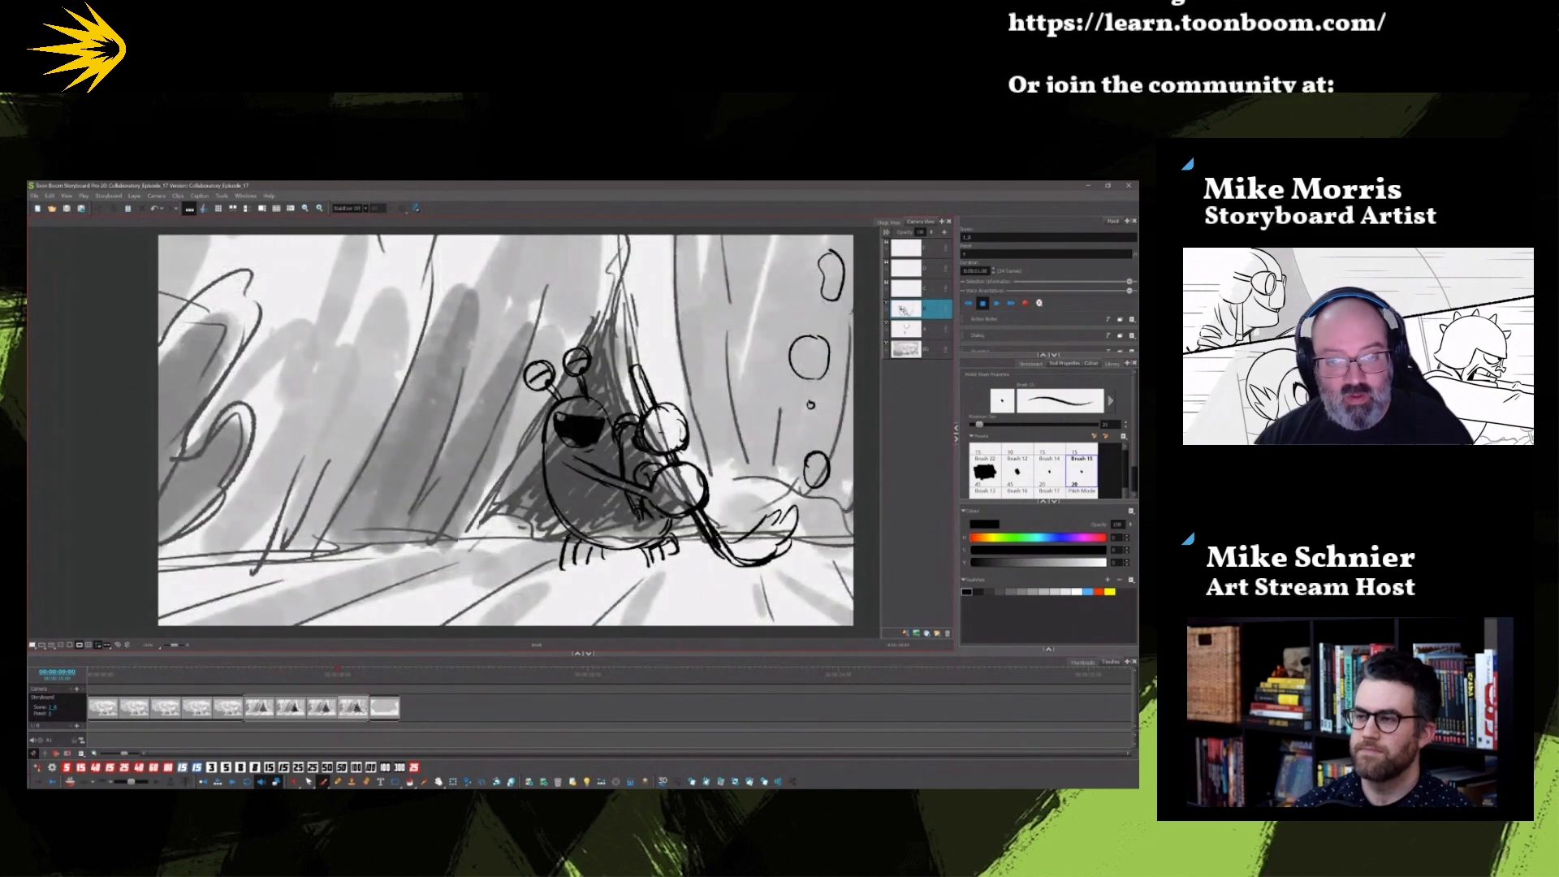
key("Right")
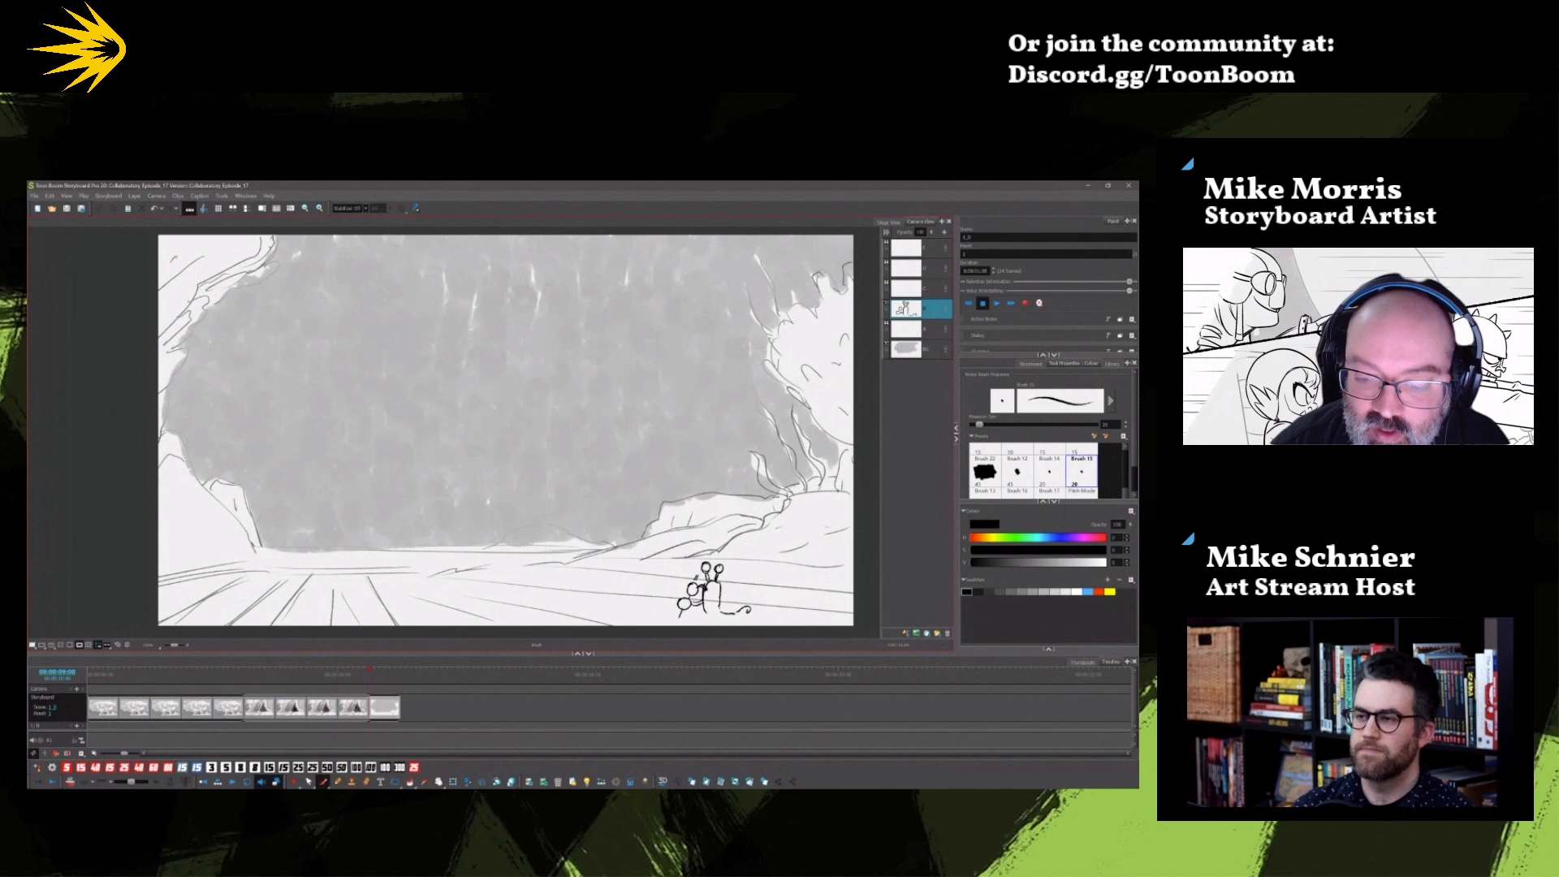
mouse_move(739, 609)
left_mouse_down()
mouse_move(756, 607)
mouse_move(742, 618)
left_mouse_up()
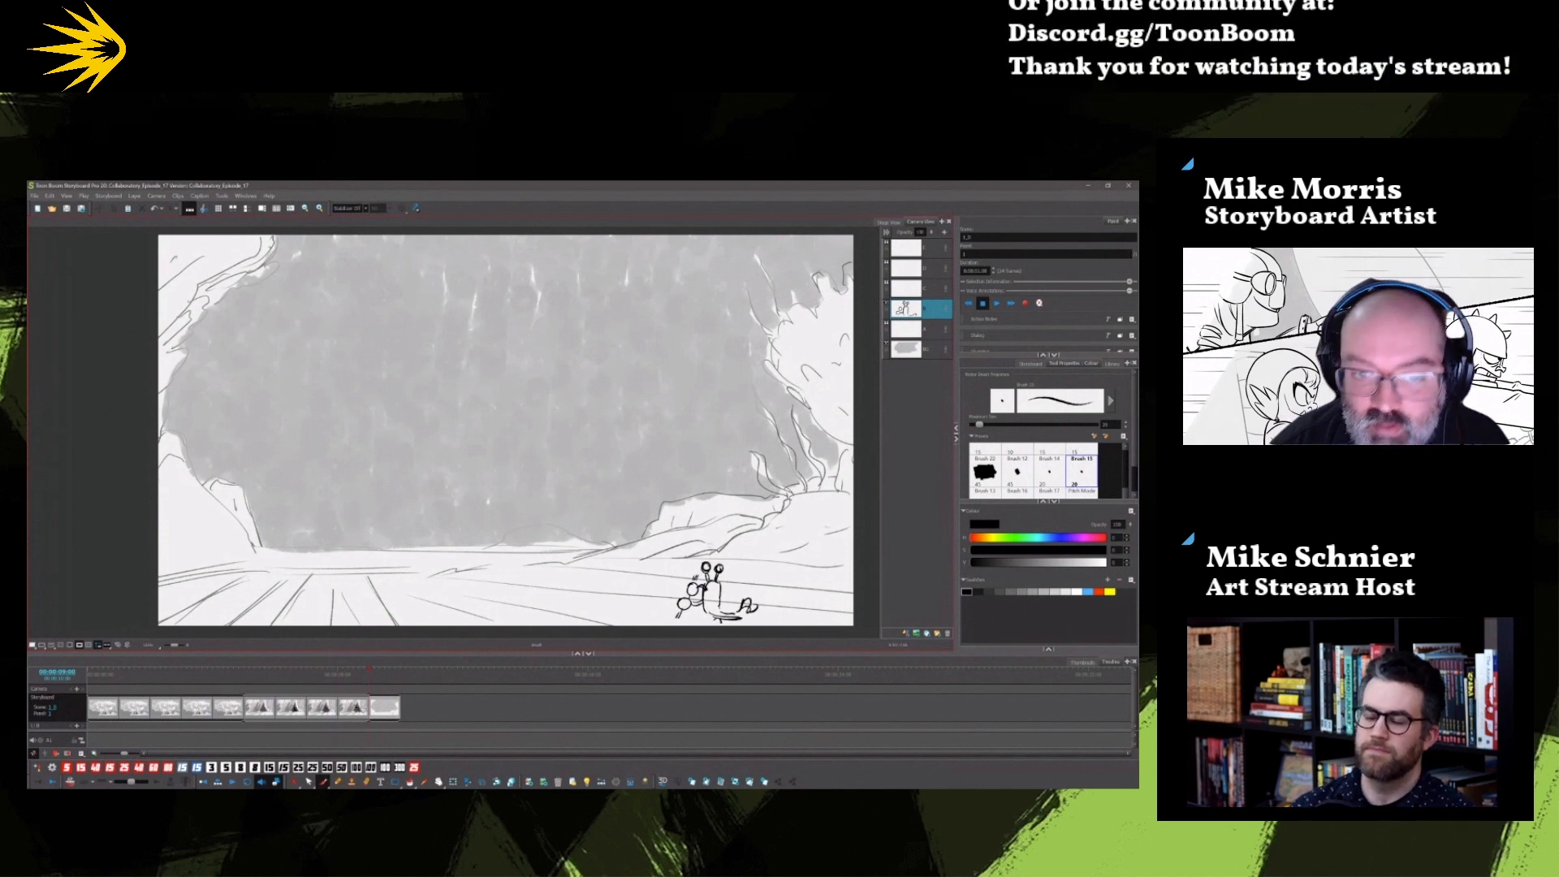
Step: On the fifth layer, rough out a large character at the scene's left with a round helmet, body sides, arms and a hand
left_click(932, 337)
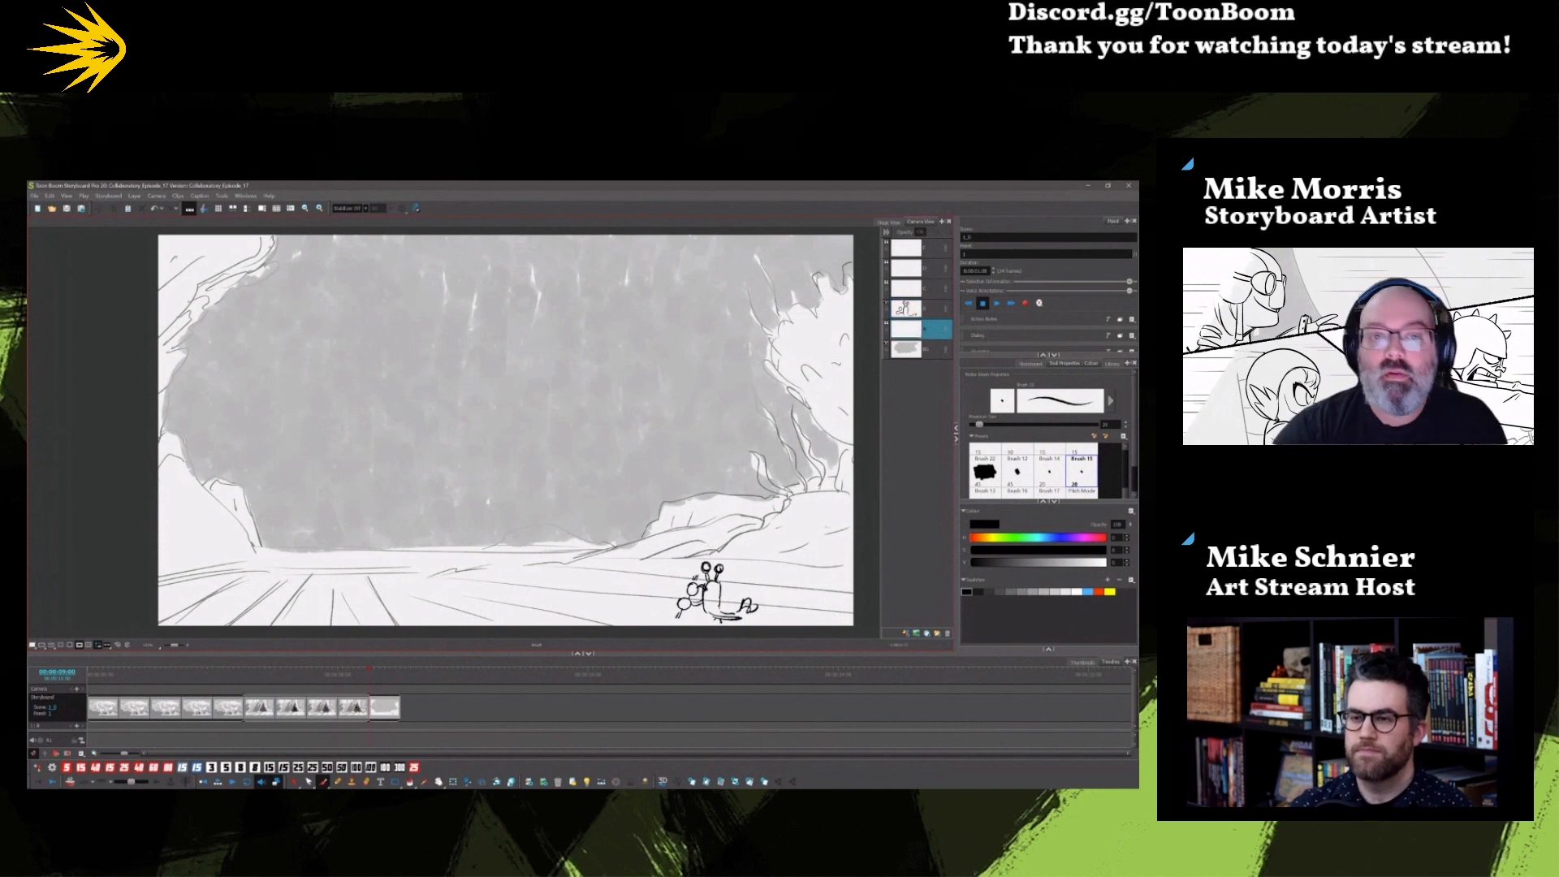
mouse_move(408, 312)
left_mouse_down()
mouse_move(375, 385)
mouse_move(422, 391)
mouse_move(431, 315)
left_mouse_up()
key("ctrl+z")
key("ctrl+z")
key("ctrl+z")
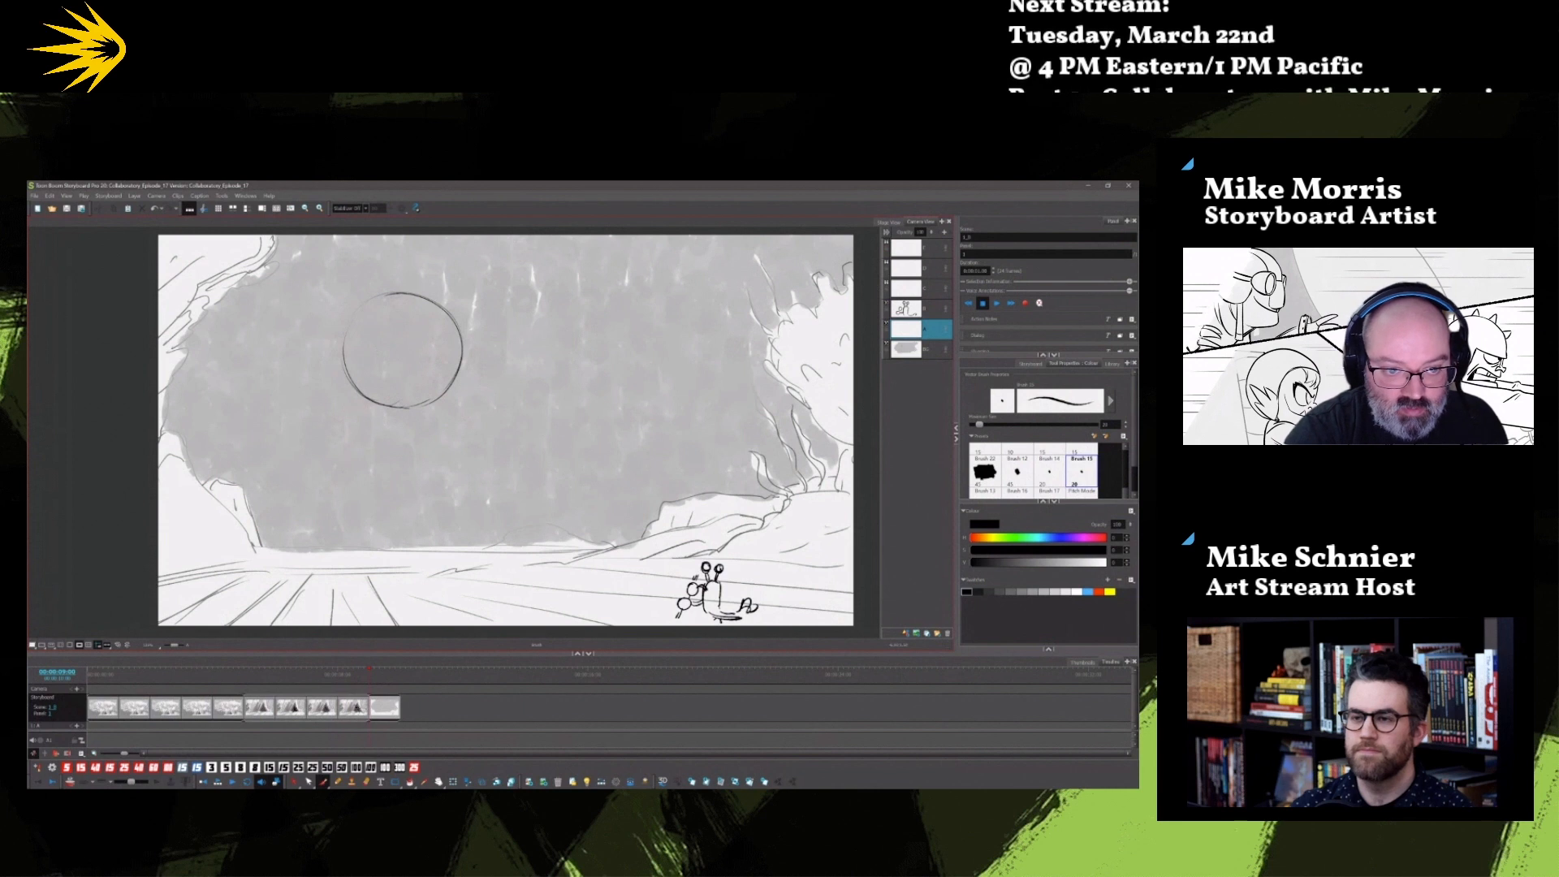
left_click_drag(352, 422, 348, 568)
left_click_drag(417, 449, 414, 519)
left_click_drag(425, 416, 468, 463)
left_click_drag(294, 446, 287, 484)
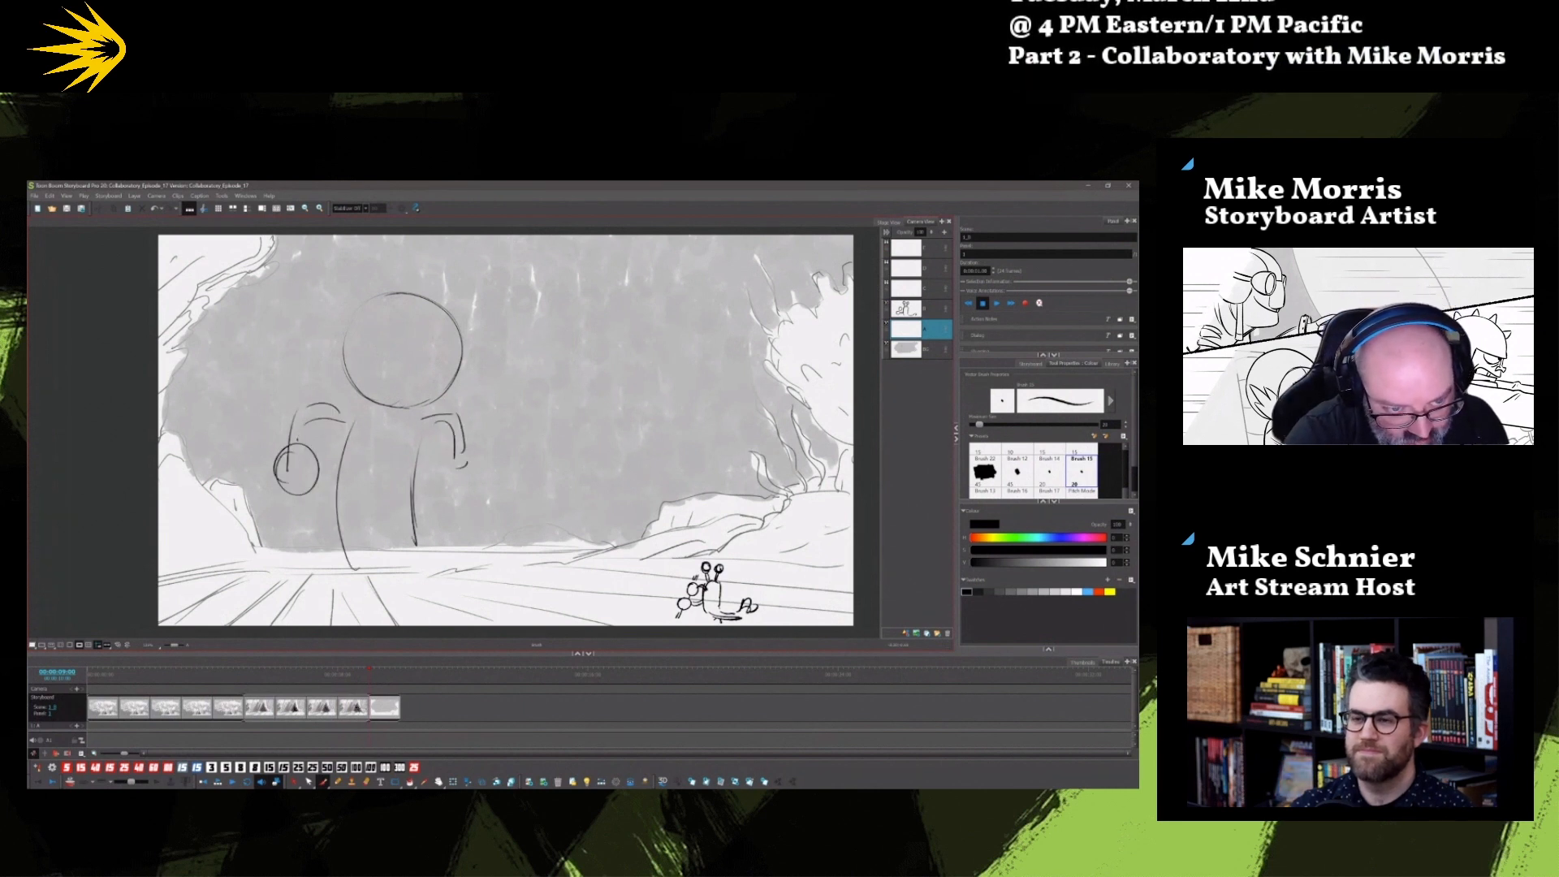
Step: Draw the large character's face inside the helmet circle, with round eyes, a small nose, ears, cheeks and a mouth
mouse_move(407, 372)
left_mouse_down()
mouse_move(388, 359)
mouse_move(431, 351)
left_mouse_up()
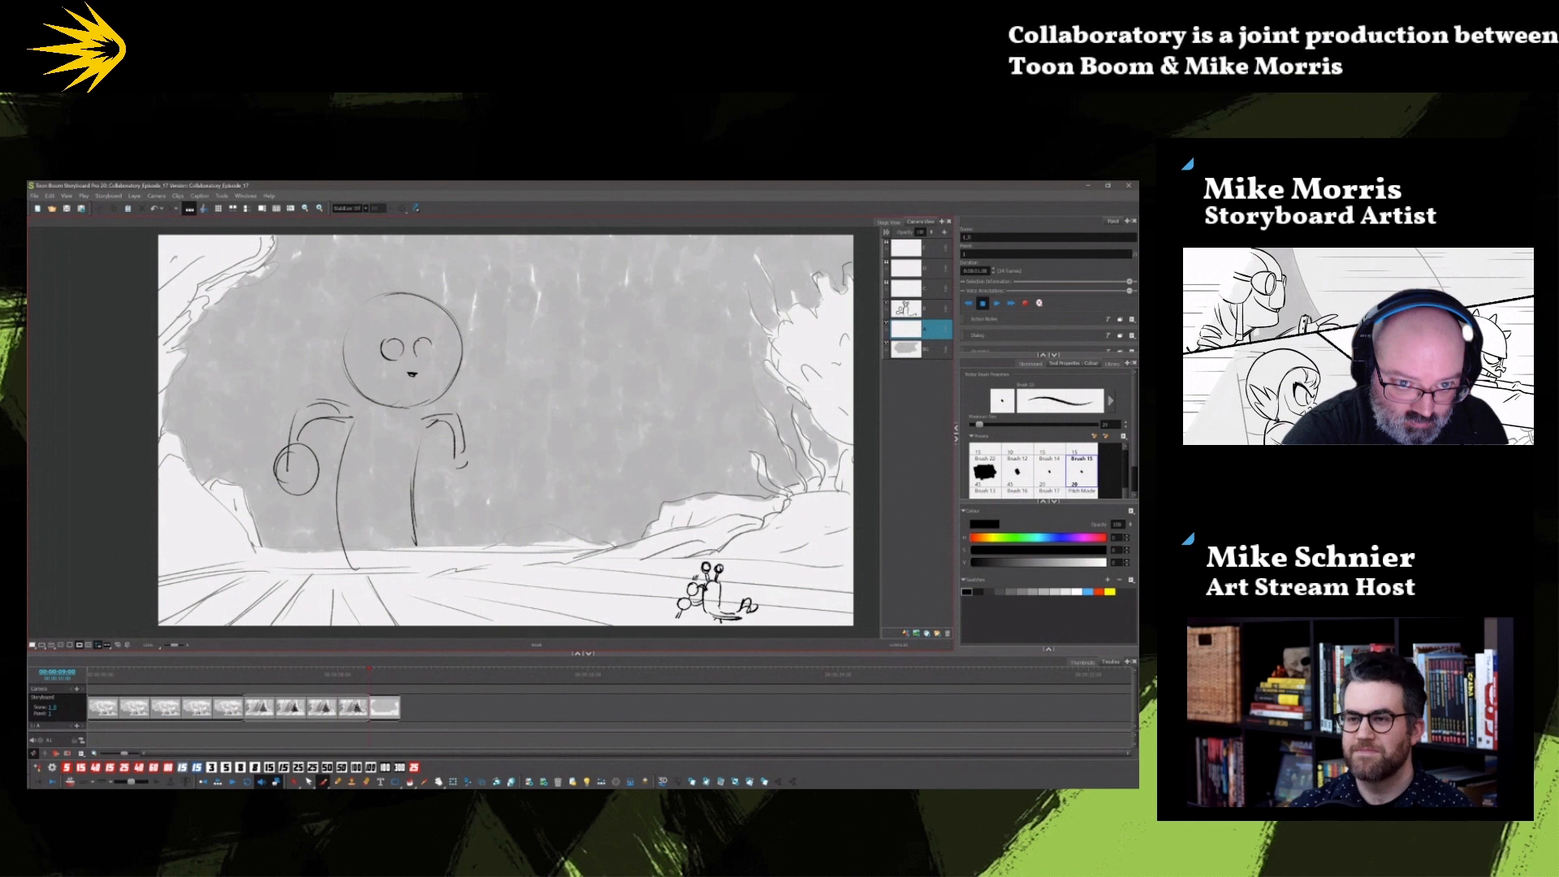
mouse_move(415, 349)
left_mouse_down()
mouse_move(433, 356)
mouse_move(406, 338)
mouse_move(441, 346)
mouse_move(396, 356)
left_mouse_up()
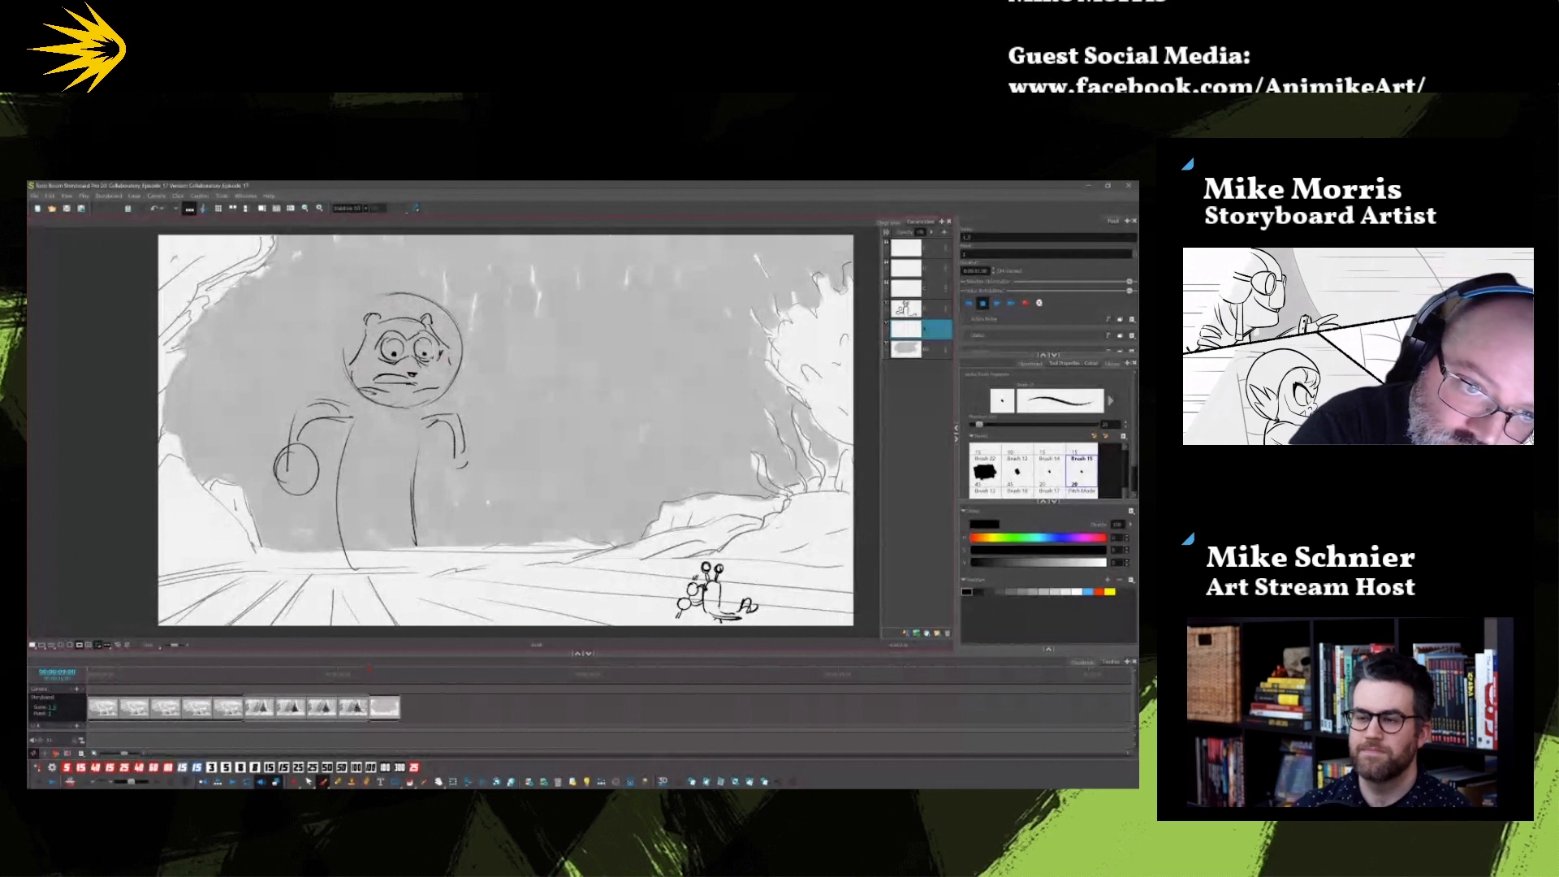
mouse_move(390, 380)
left_mouse_down()
mouse_move(415, 385)
mouse_move(376, 382)
left_mouse_up()
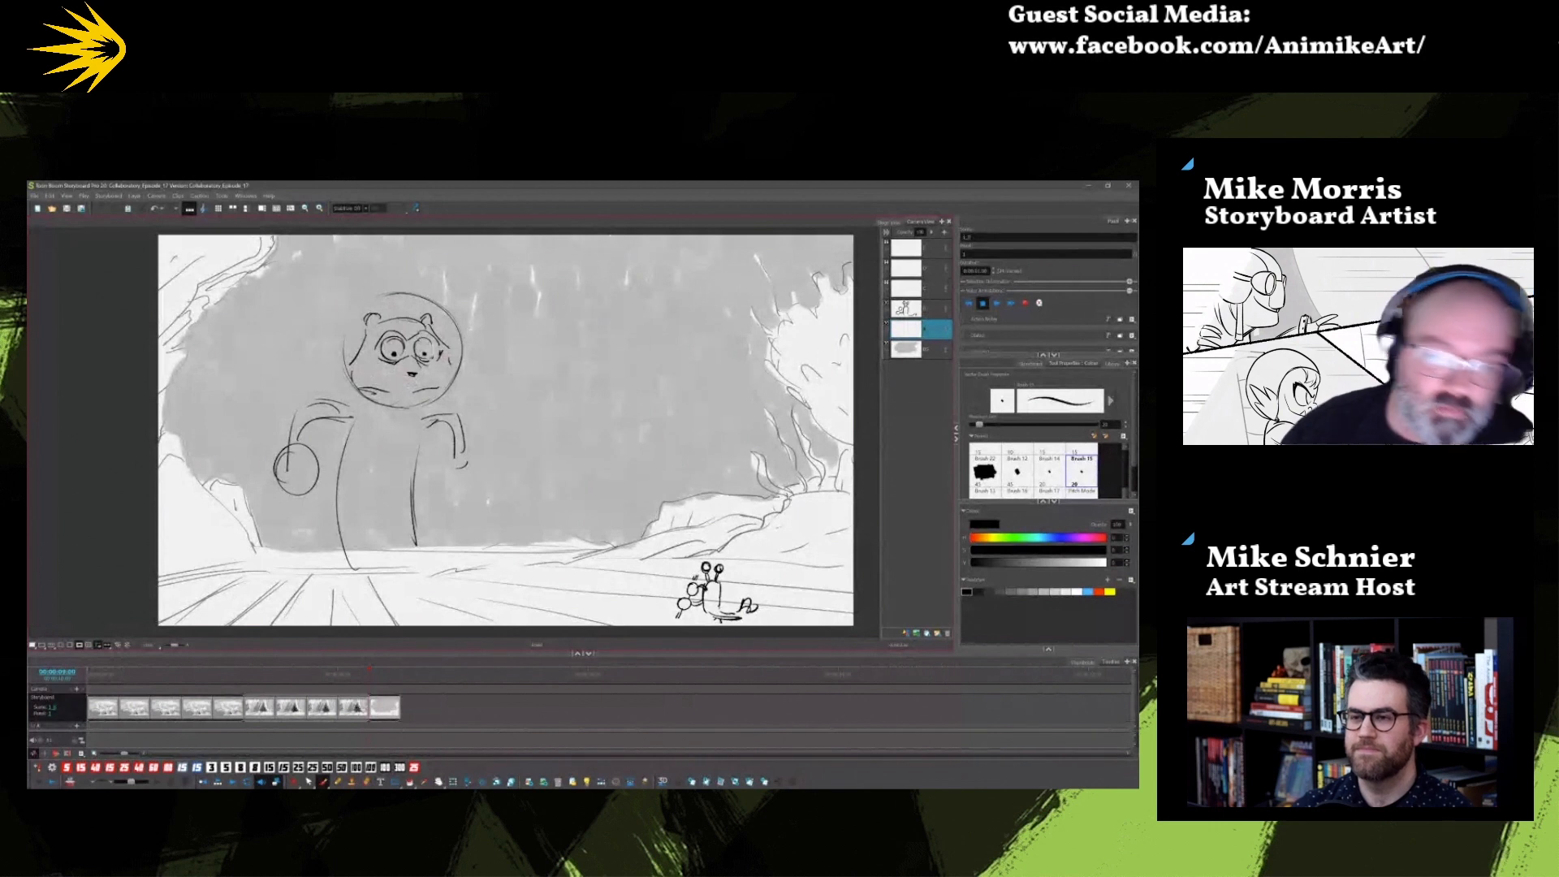
Step: Recolour the entire large character sketch light blue and set up the brush with red
key("alt+s")
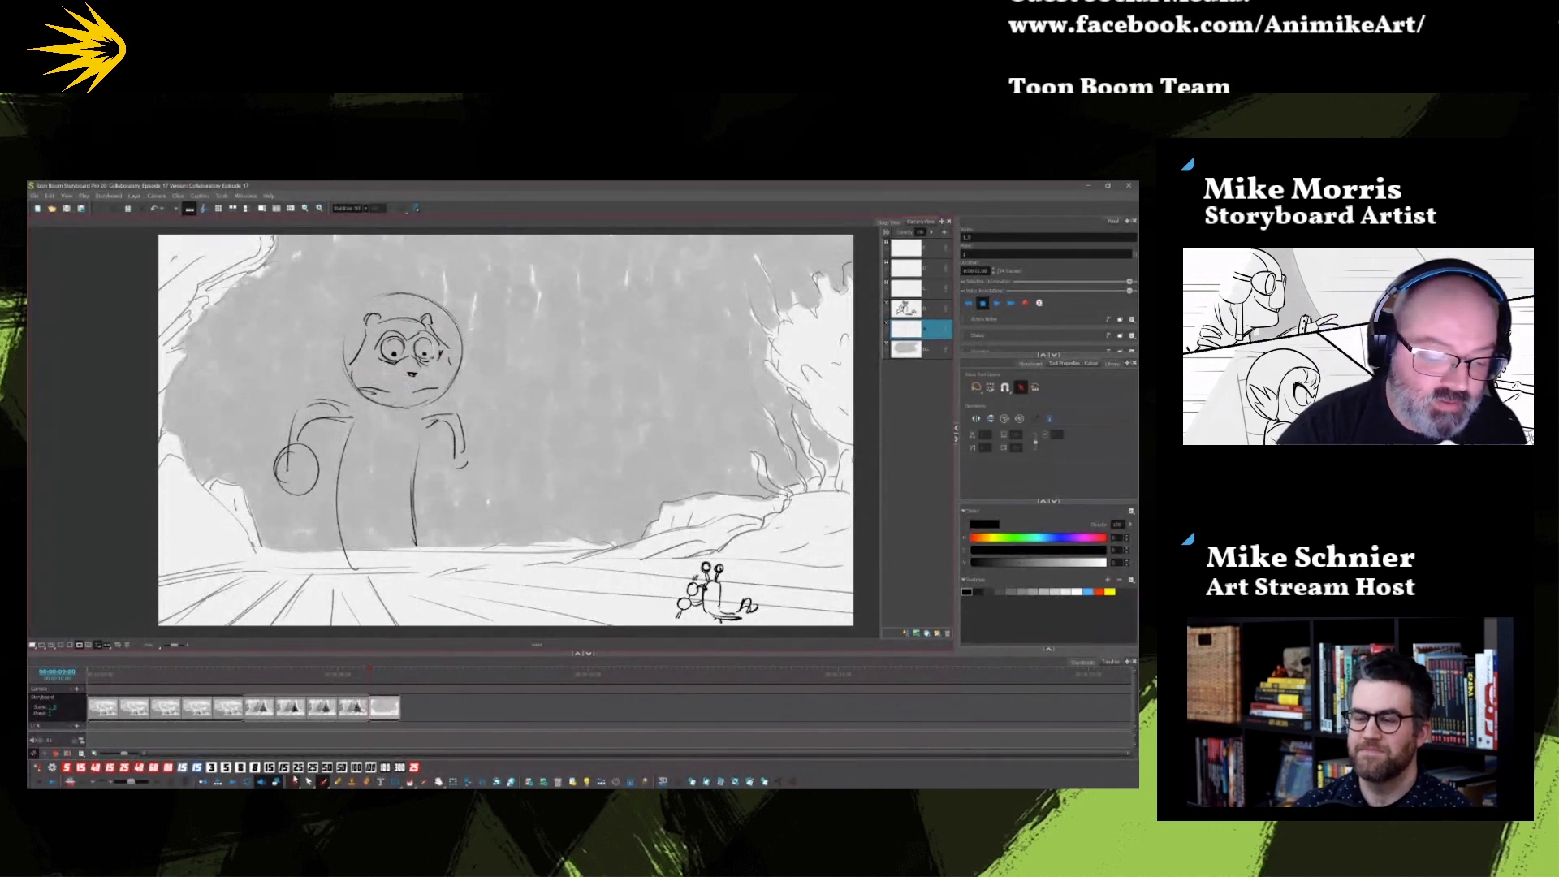
key("ctrl+a")
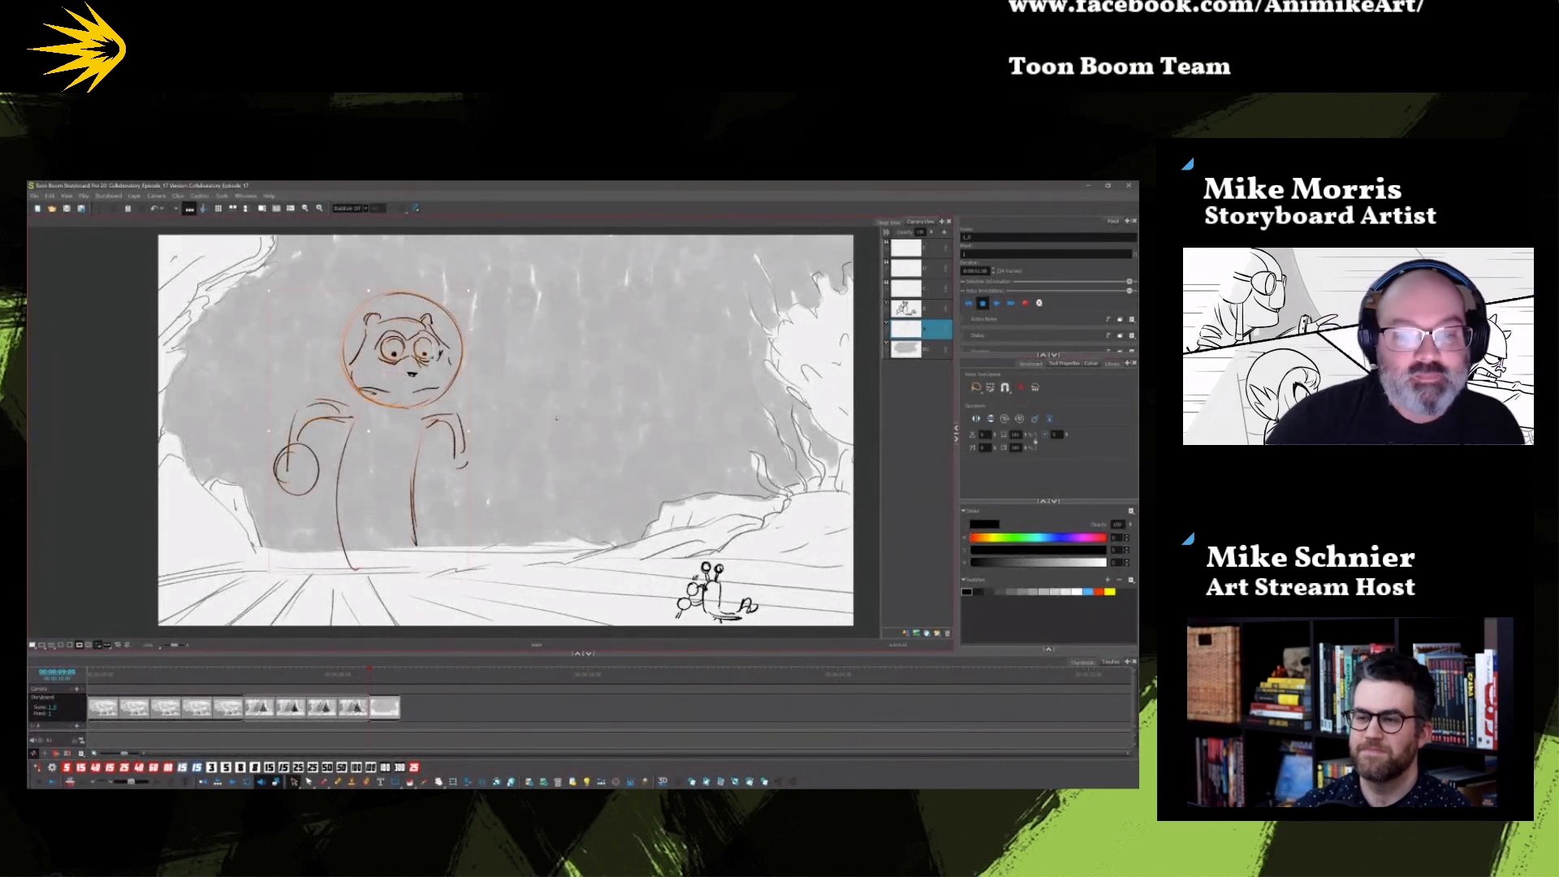
left_click(1088, 592)
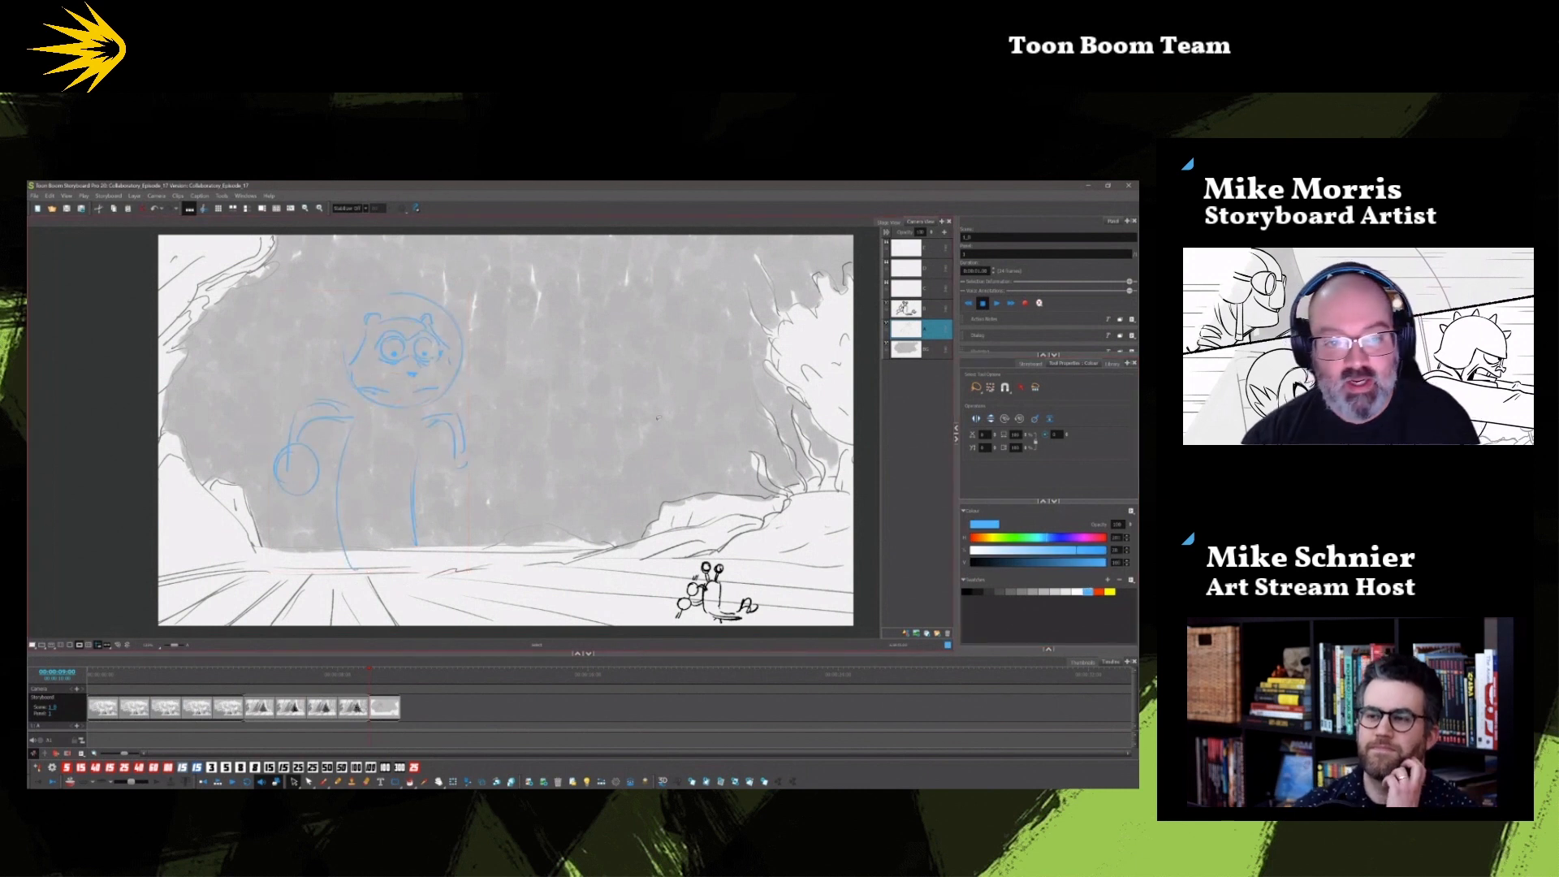
left_click(1099, 592)
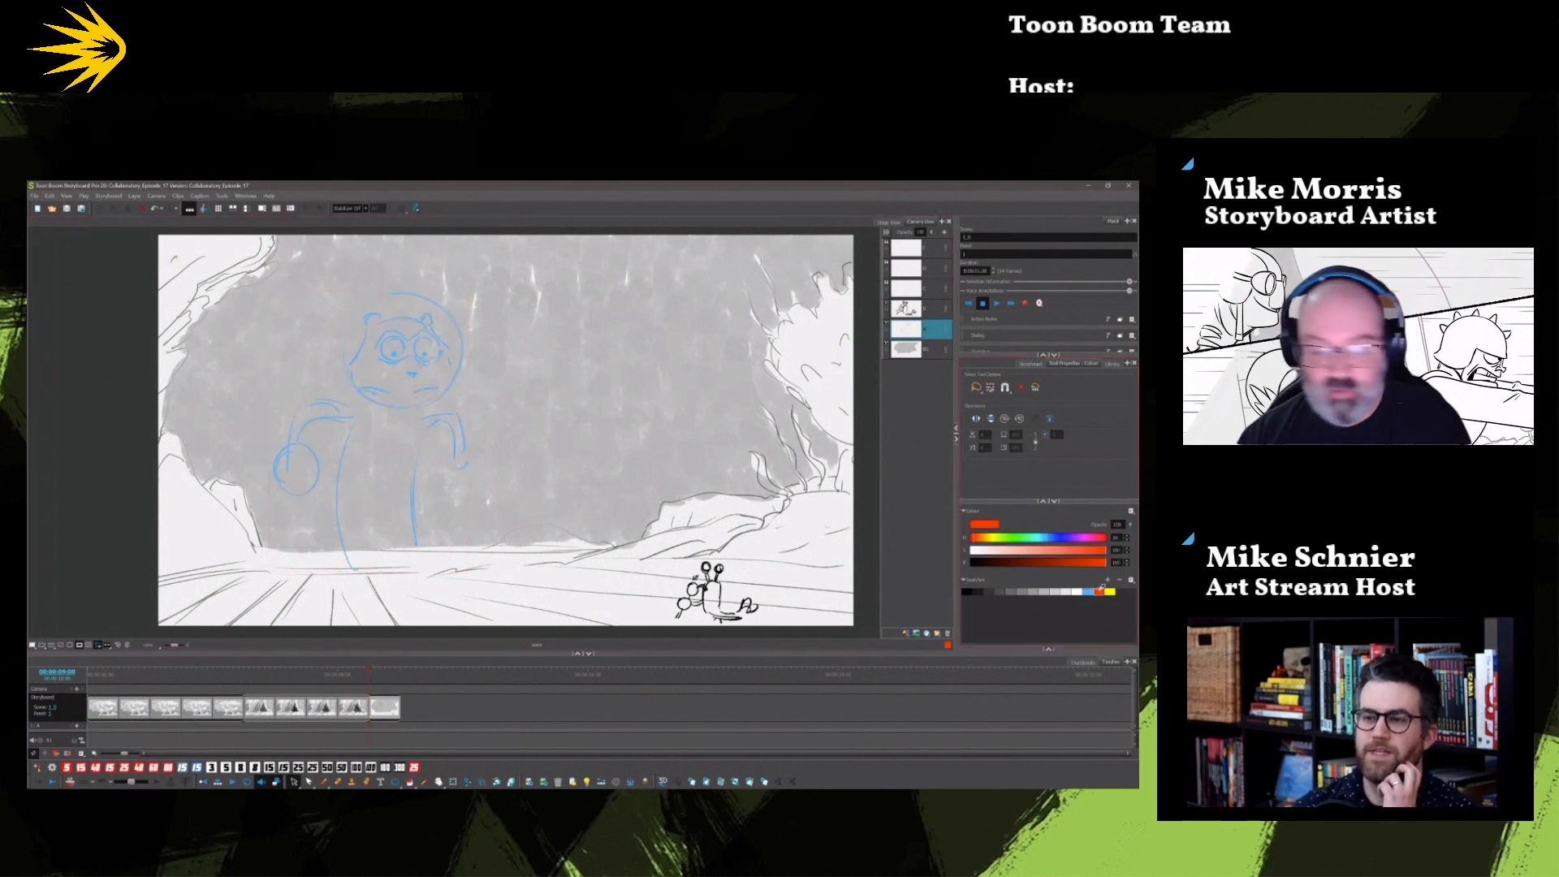
key("alt+b")
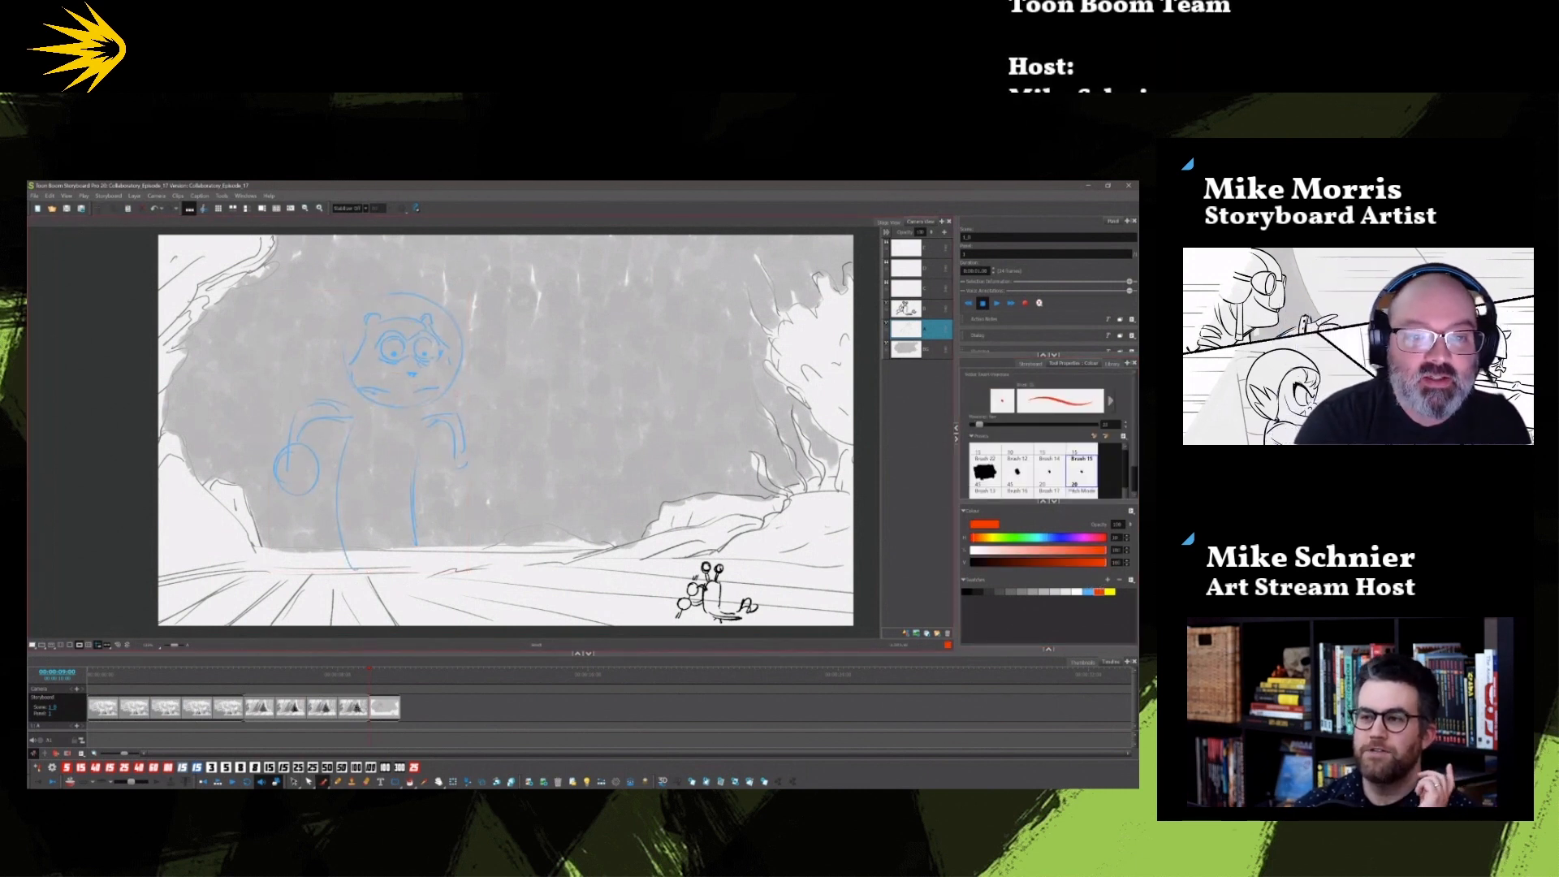
Step: Trace the helmet, head and body in red over the blue sketch, and undo the body strokes
mouse_move(448, 397)
left_mouse_down()
mouse_move(360, 311)
mouse_move(462, 375)
mouse_move(376, 296)
mouse_move(462, 363)
mouse_move(405, 326)
mouse_move(449, 389)
left_mouse_up()
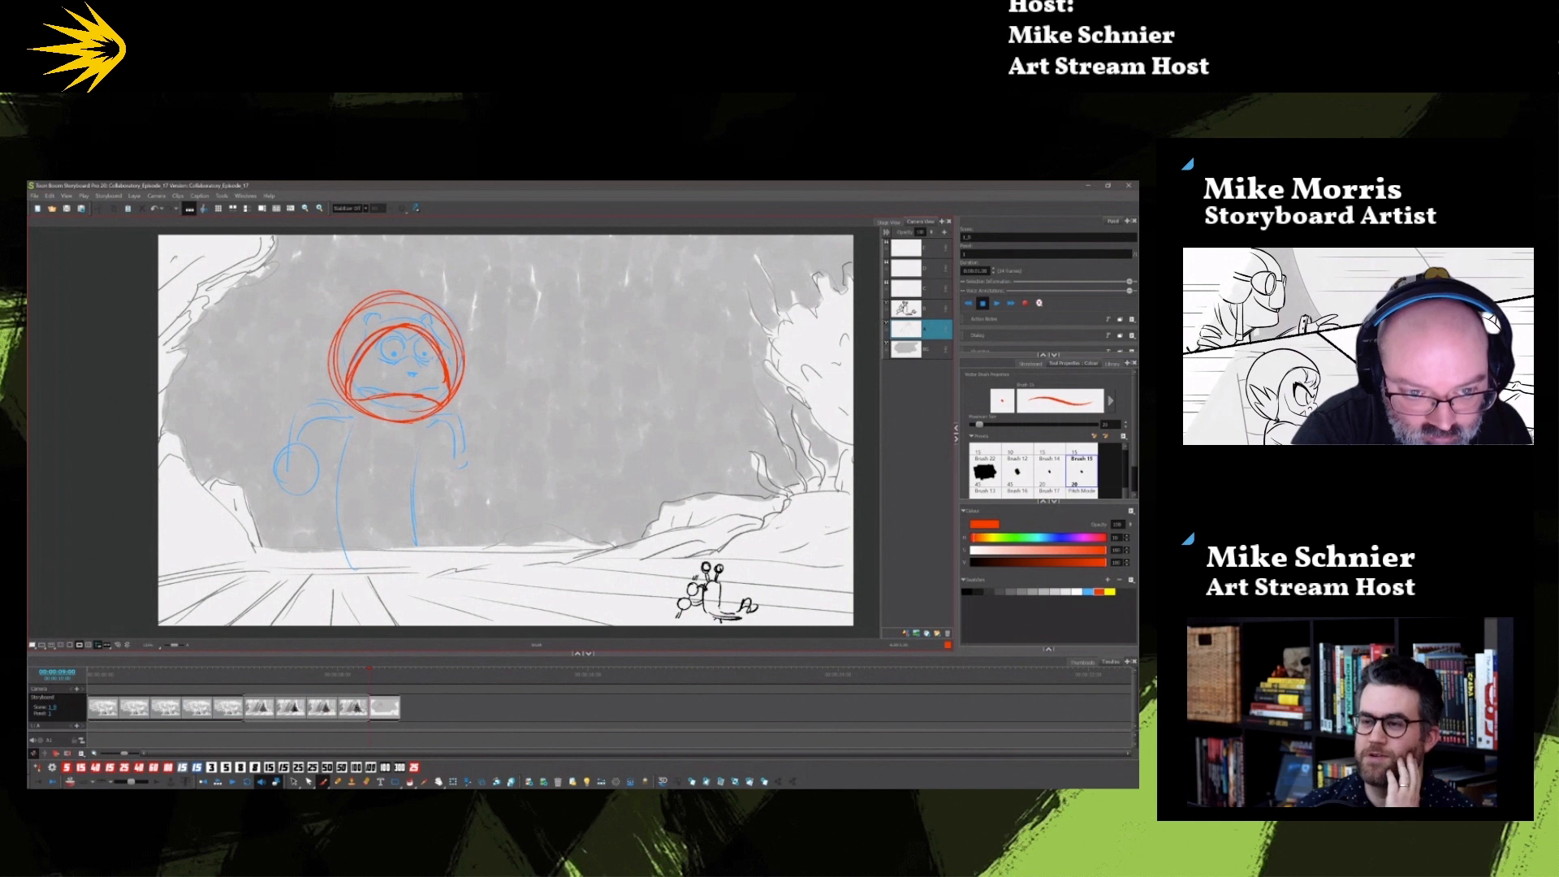
mouse_move(331, 453)
left_mouse_down()
mouse_move(359, 532)
mouse_move(380, 542)
left_mouse_up()
mouse_move(427, 420)
left_mouse_down()
mouse_move(418, 515)
mouse_move(347, 405)
mouse_move(334, 519)
left_mouse_up()
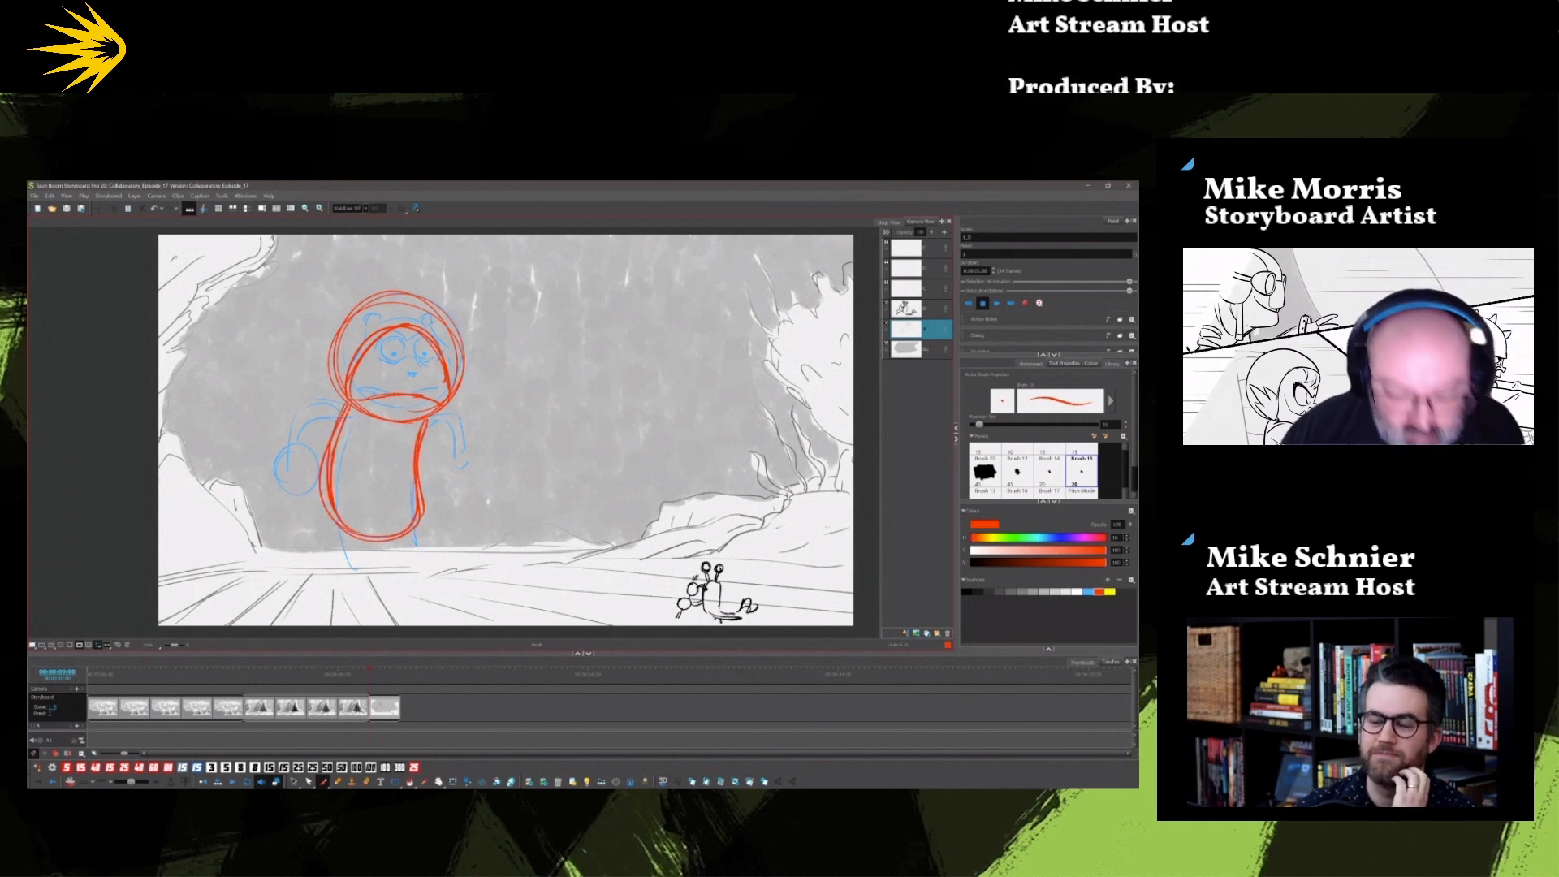
key("ctrl+z")
key("ctrl+z")
key("ctrl+z")
key("ctrl+z")
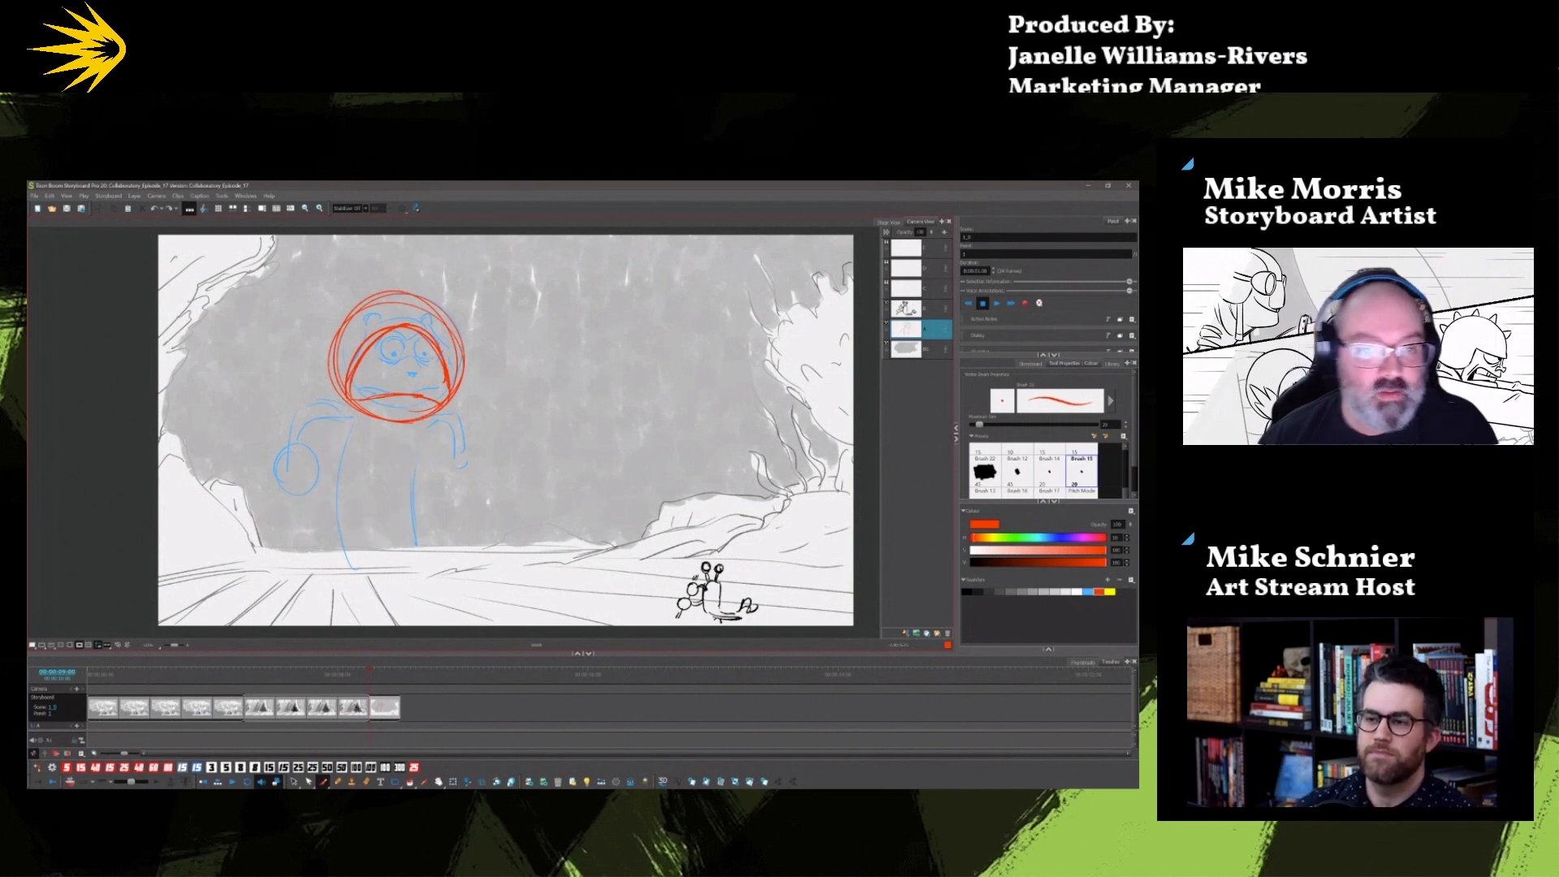
Step: Draw another red circle around the helmet, and undo the red strokes back to the plain blue sketch
left_click_drag(474, 349, 355, 302)
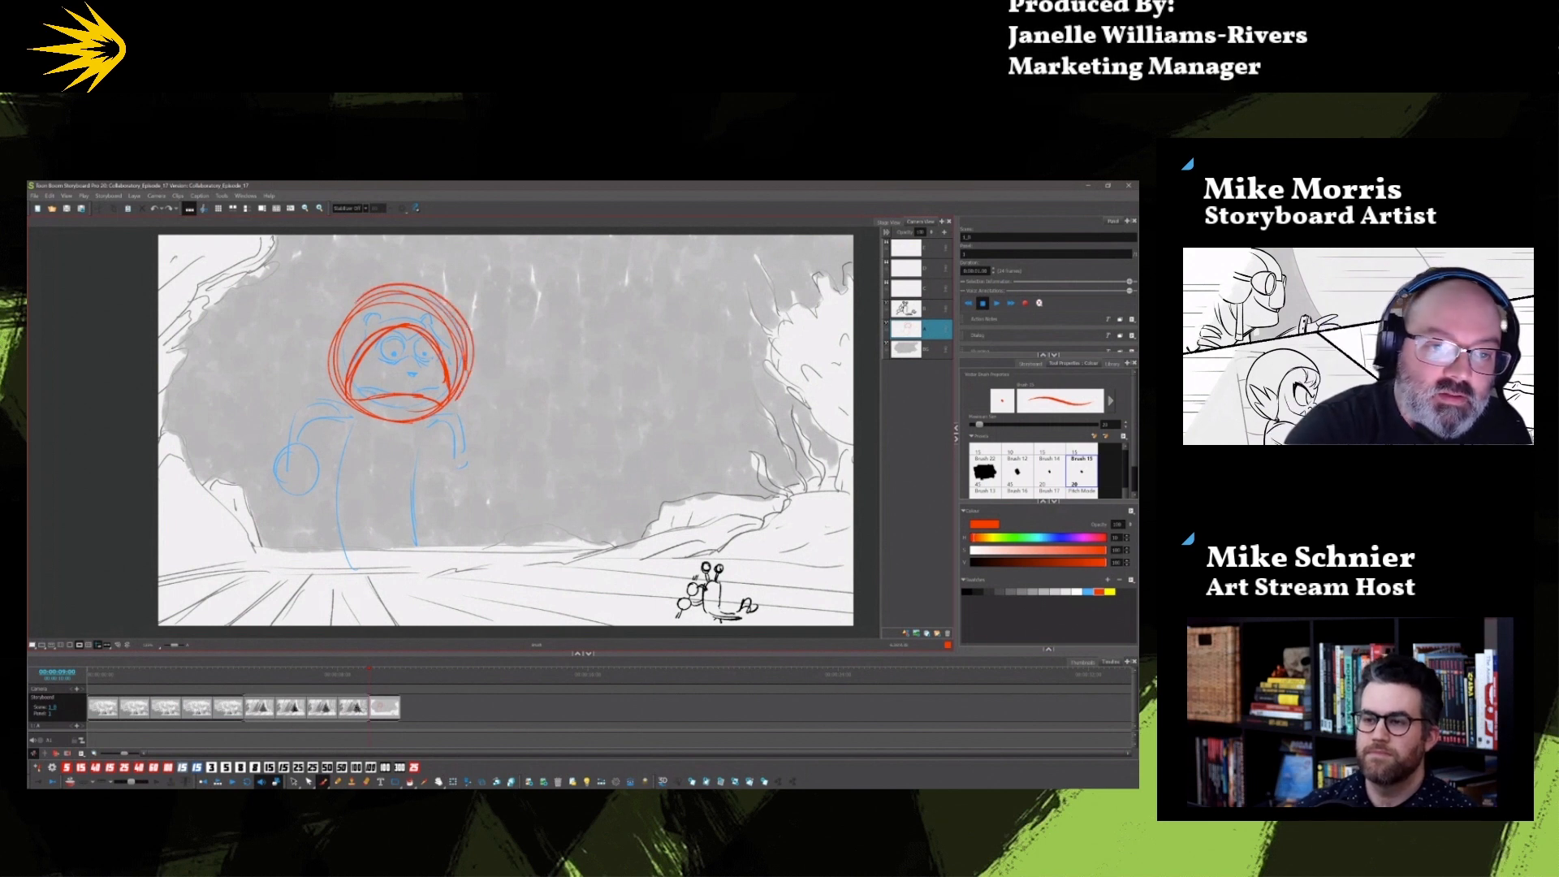
key("ctrl+z")
key("ctrl+z")
key("ctrl+z")
key("ctrl+z")
key("ctrl+z")
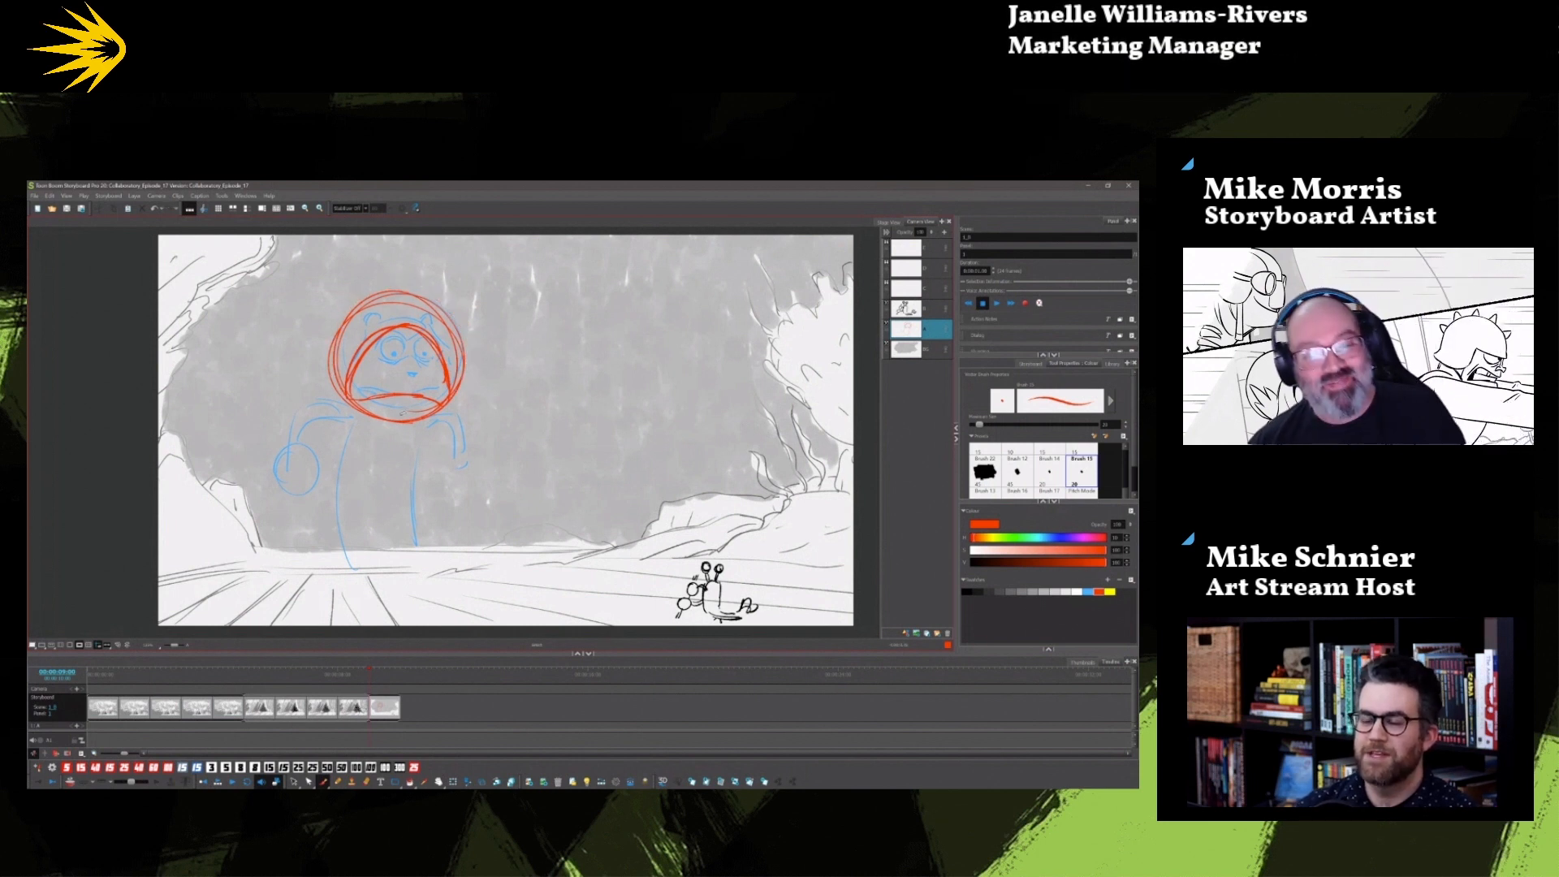
key("ctrl+z")
key("ctrl+z")
key("ctrl+shift+z")
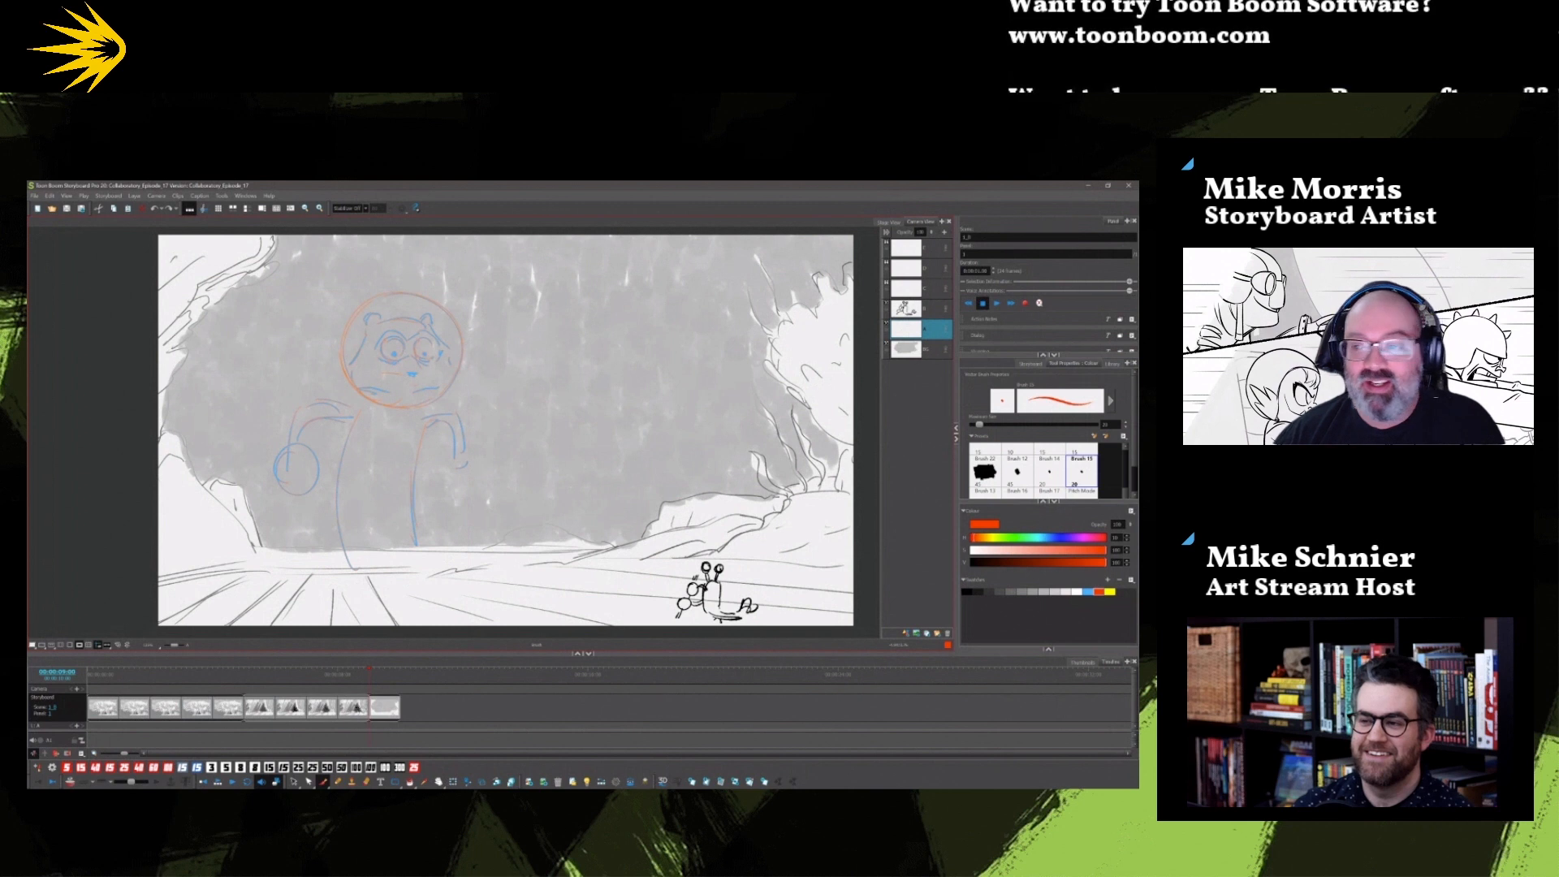
Step: Sketch a red cylindrical suit body over the blue character, with an elliptical top rim, doubled sides and a curved base
left_click_drag(343, 319, 344, 317)
left_click_drag(341, 323, 325, 497)
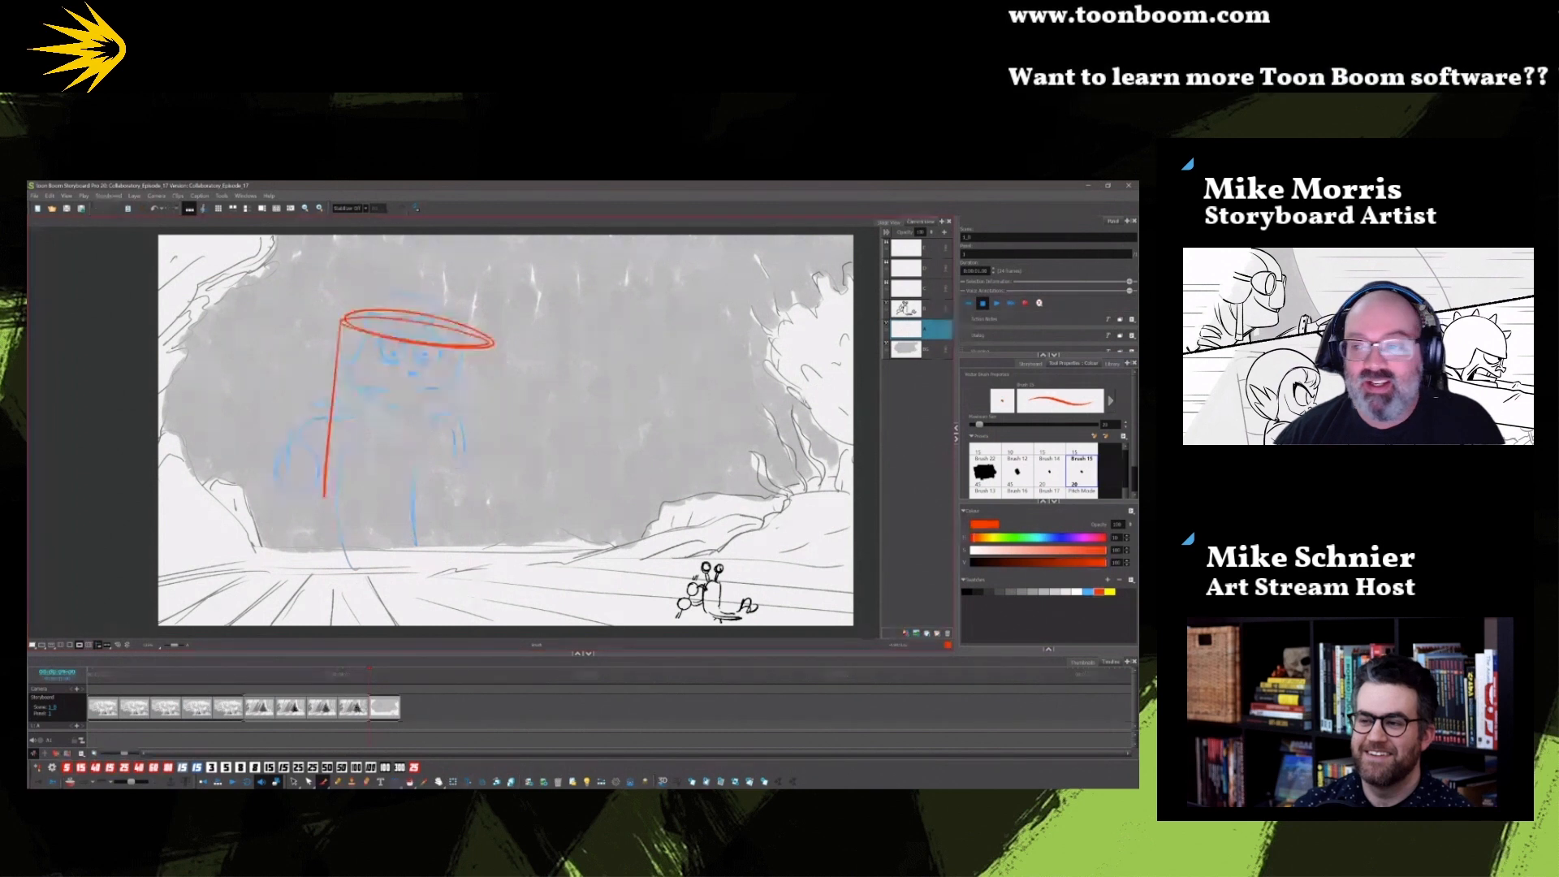
left_click_drag(479, 352, 454, 511)
left_click_drag(496, 341, 461, 507)
left_click_drag(334, 340, 315, 509)
left_click_drag(315, 508, 461, 517)
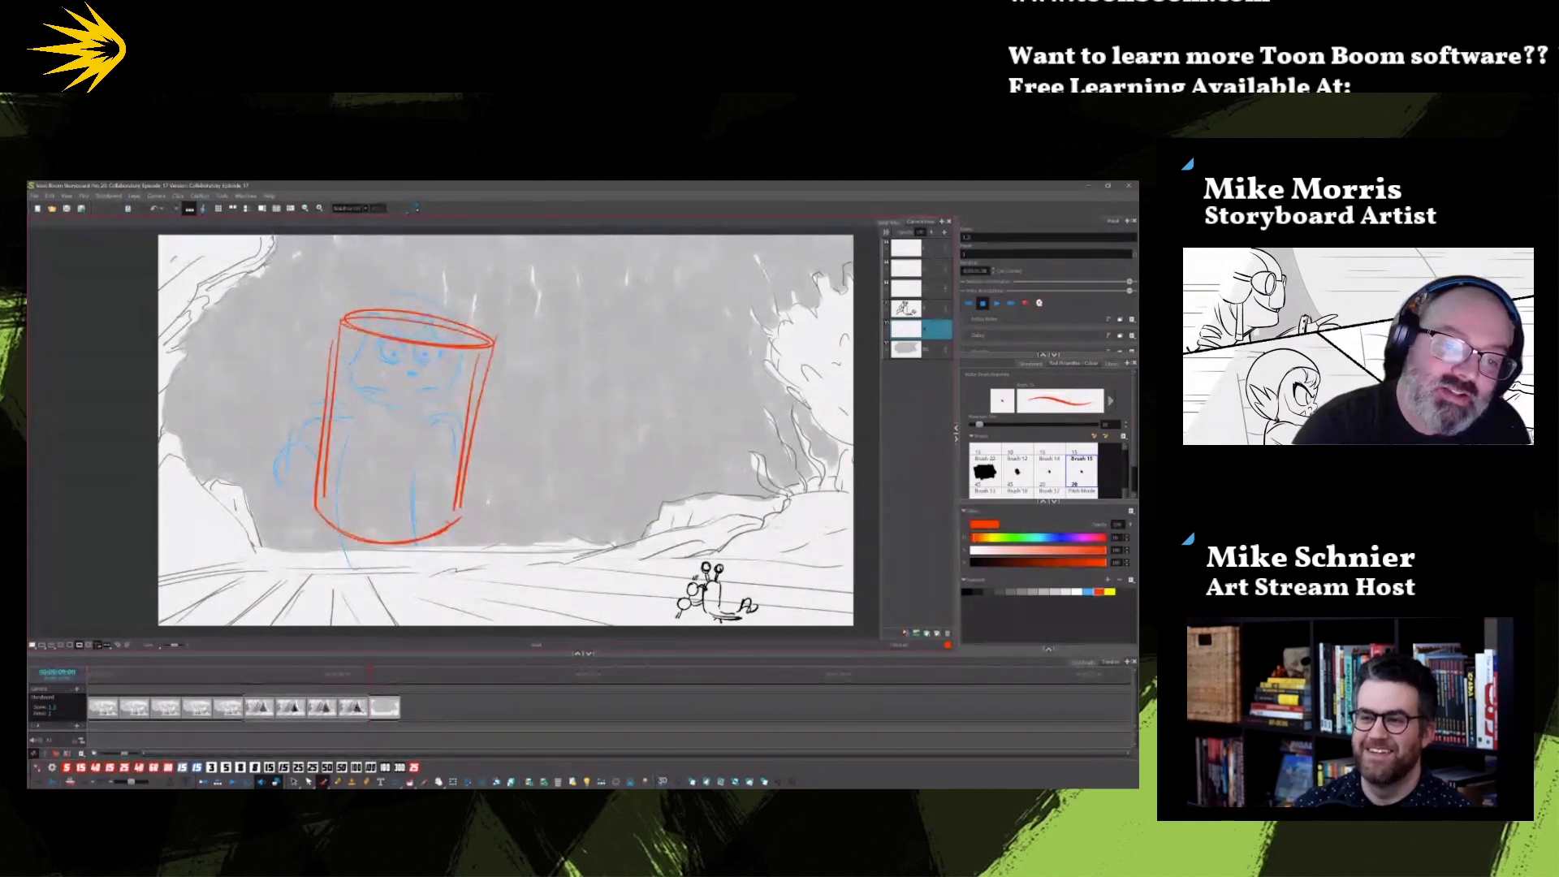
Step: Reinforce the cylinder's top rim in red and draw a domed lid with a raised cap above it
left_click_drag(441, 319, 458, 349)
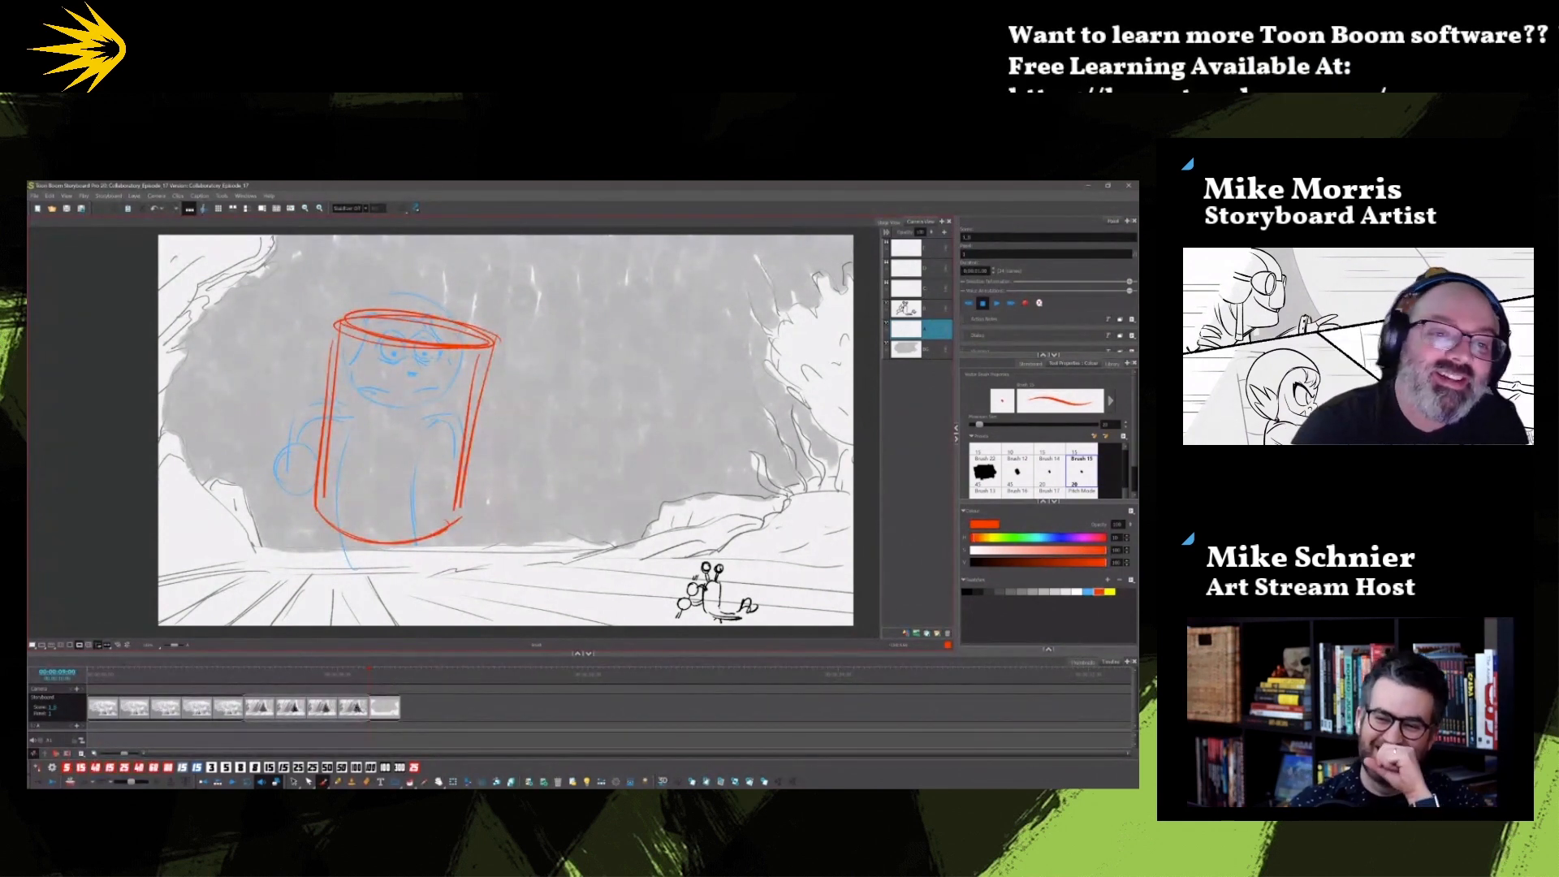
mouse_move(406, 261)
left_mouse_down()
mouse_move(448, 265)
mouse_move(407, 262)
mouse_move(489, 325)
left_mouse_up()
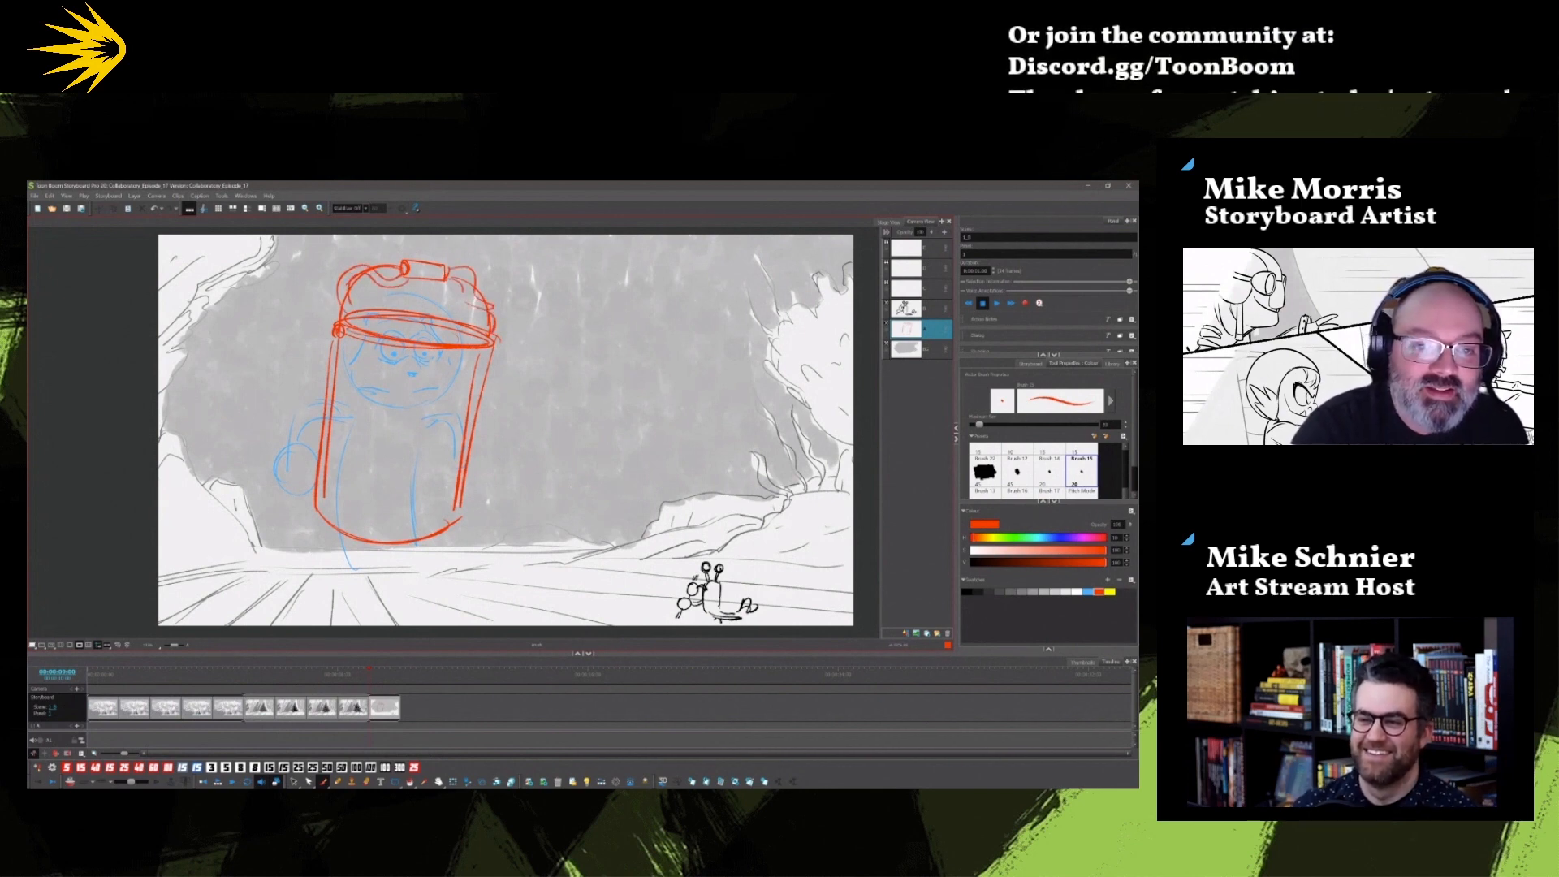
left_click_drag(341, 287, 337, 321)
Step: Delete the surplus side strokes of the red cylinder and shift the remaining side lines to meet the curved base
left_click(294, 782)
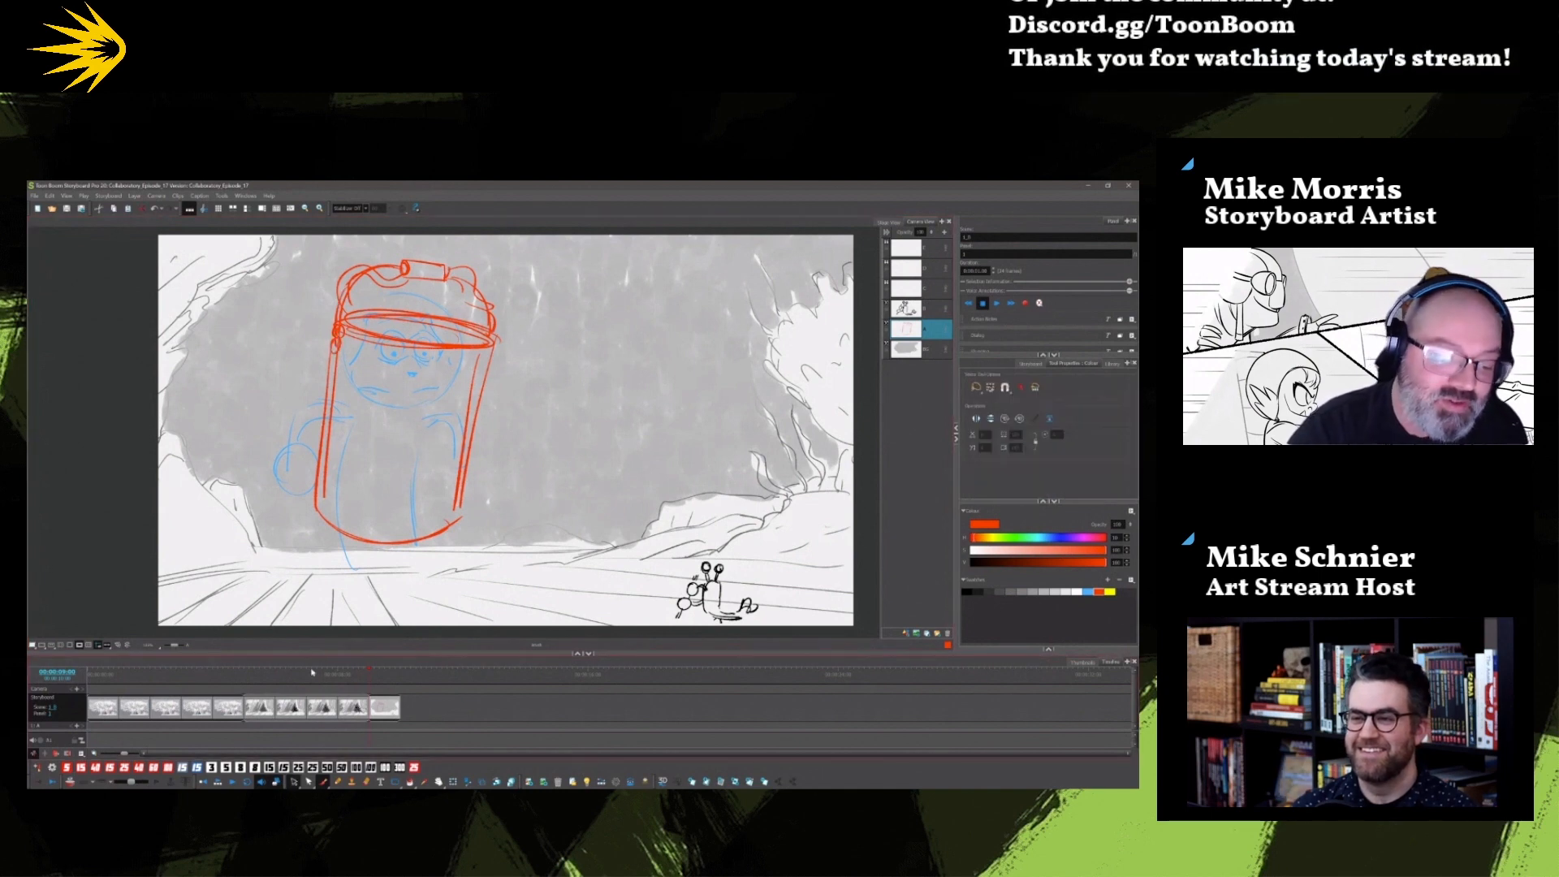
left_click(388, 406)
key("Delete")
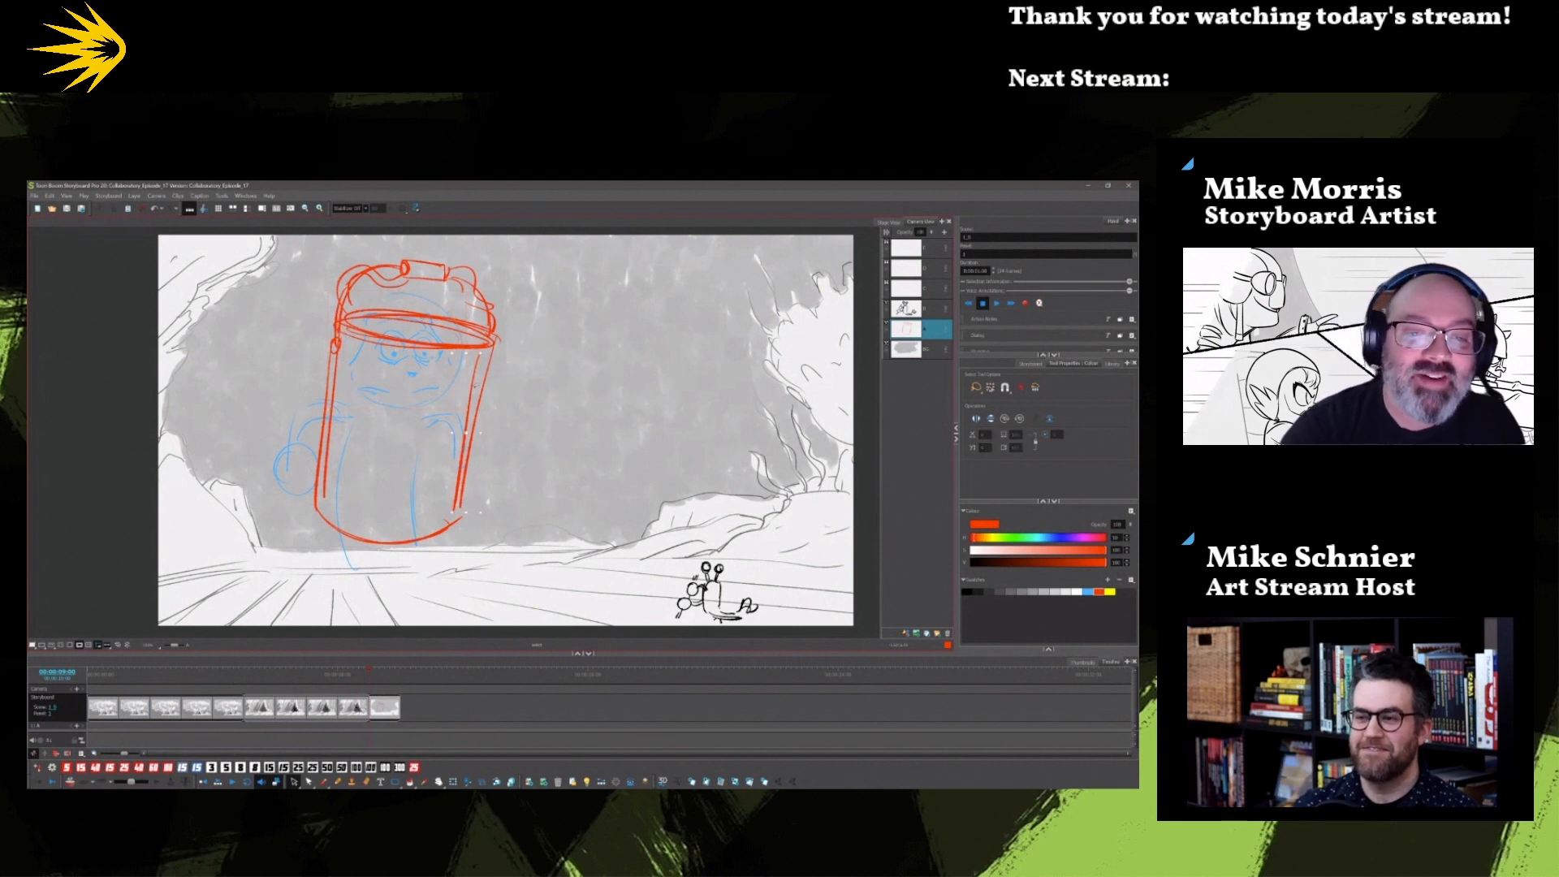
left_click(480, 499)
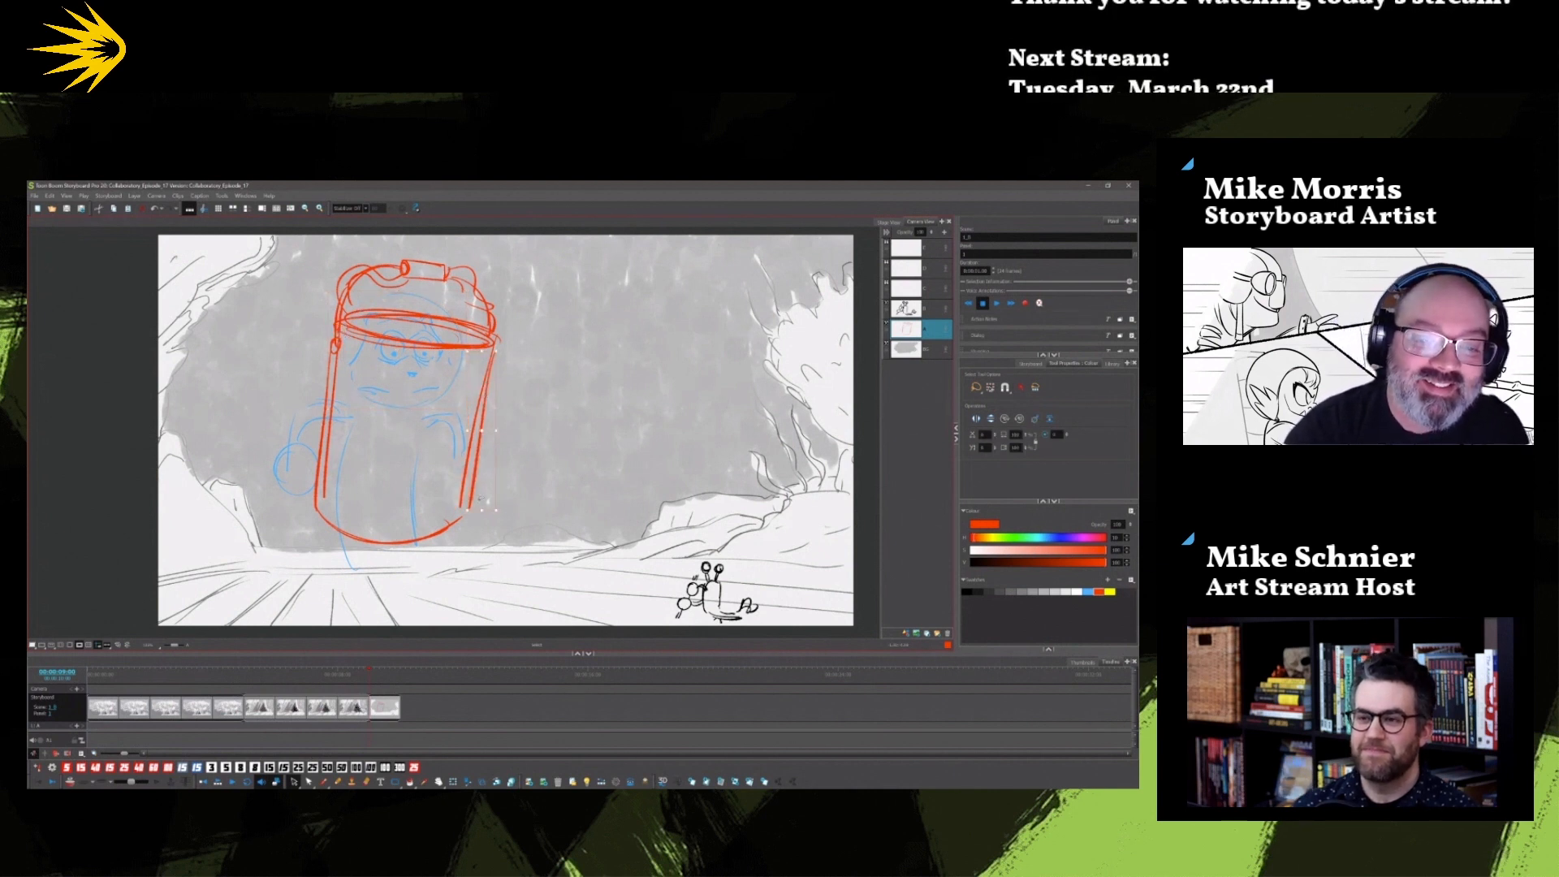
key("Delete")
key("Delete")
left_click(471, 526)
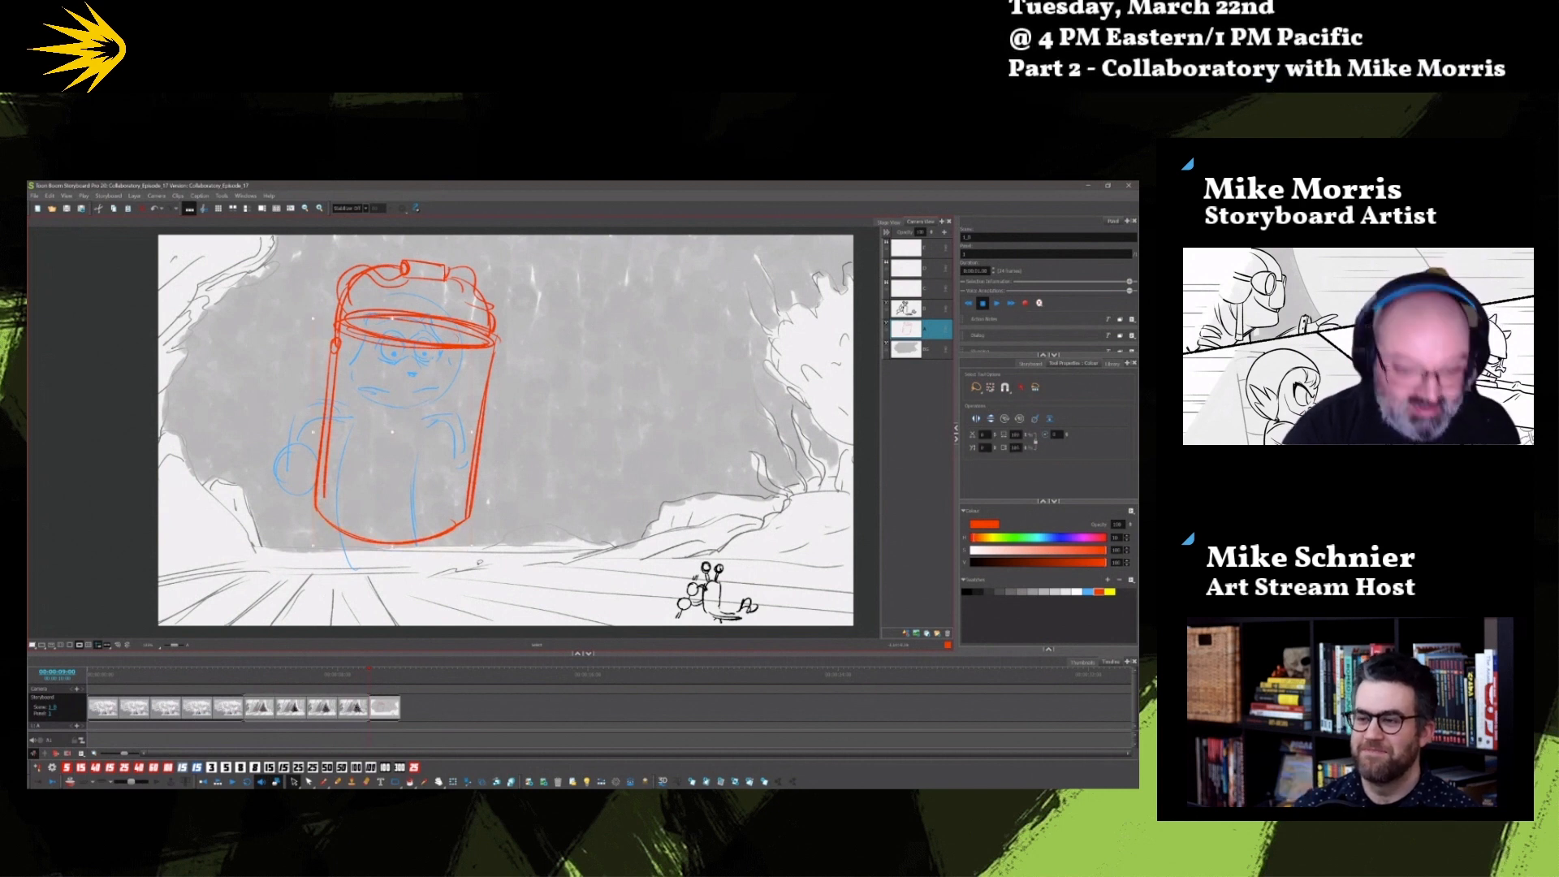
left_click_drag(451, 549, 458, 549)
left_click(473, 515)
key("Delete")
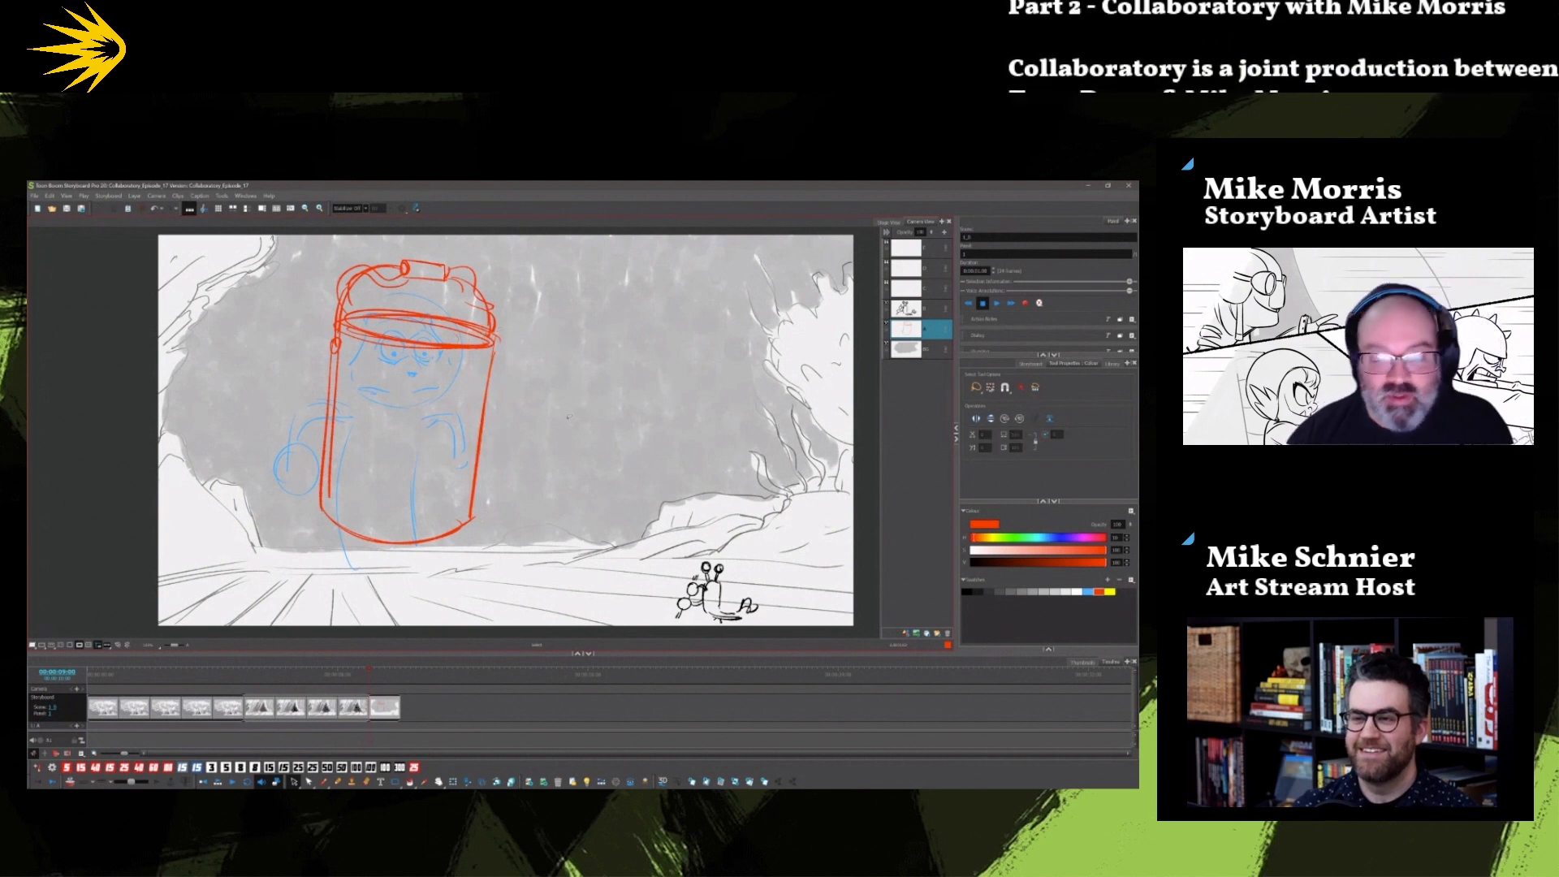
Step: Draw a rounded rectangular viewing window in red on the upper front of the cylinder
key("alt+b")
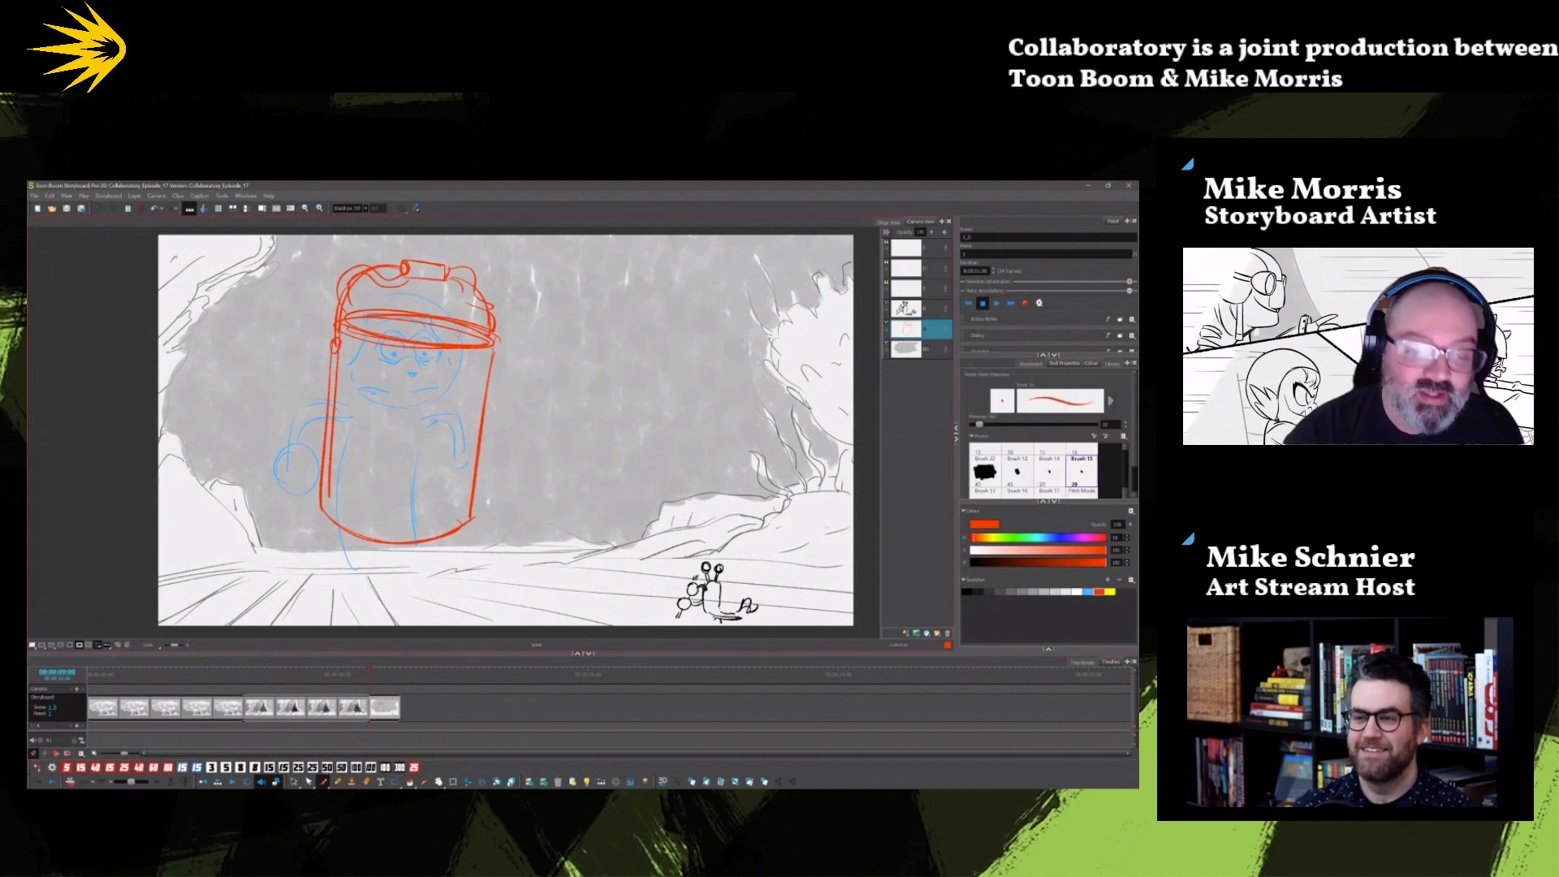
mouse_move(354, 422)
left_mouse_down()
mouse_move(460, 368)
mouse_move(462, 430)
left_mouse_up()
mouse_move(357, 392)
left_mouse_down()
mouse_move(362, 437)
mouse_move(403, 451)
mouse_move(453, 449)
left_mouse_up()
left_click_drag(461, 377, 465, 423)
left_click_drag(377, 376, 452, 363)
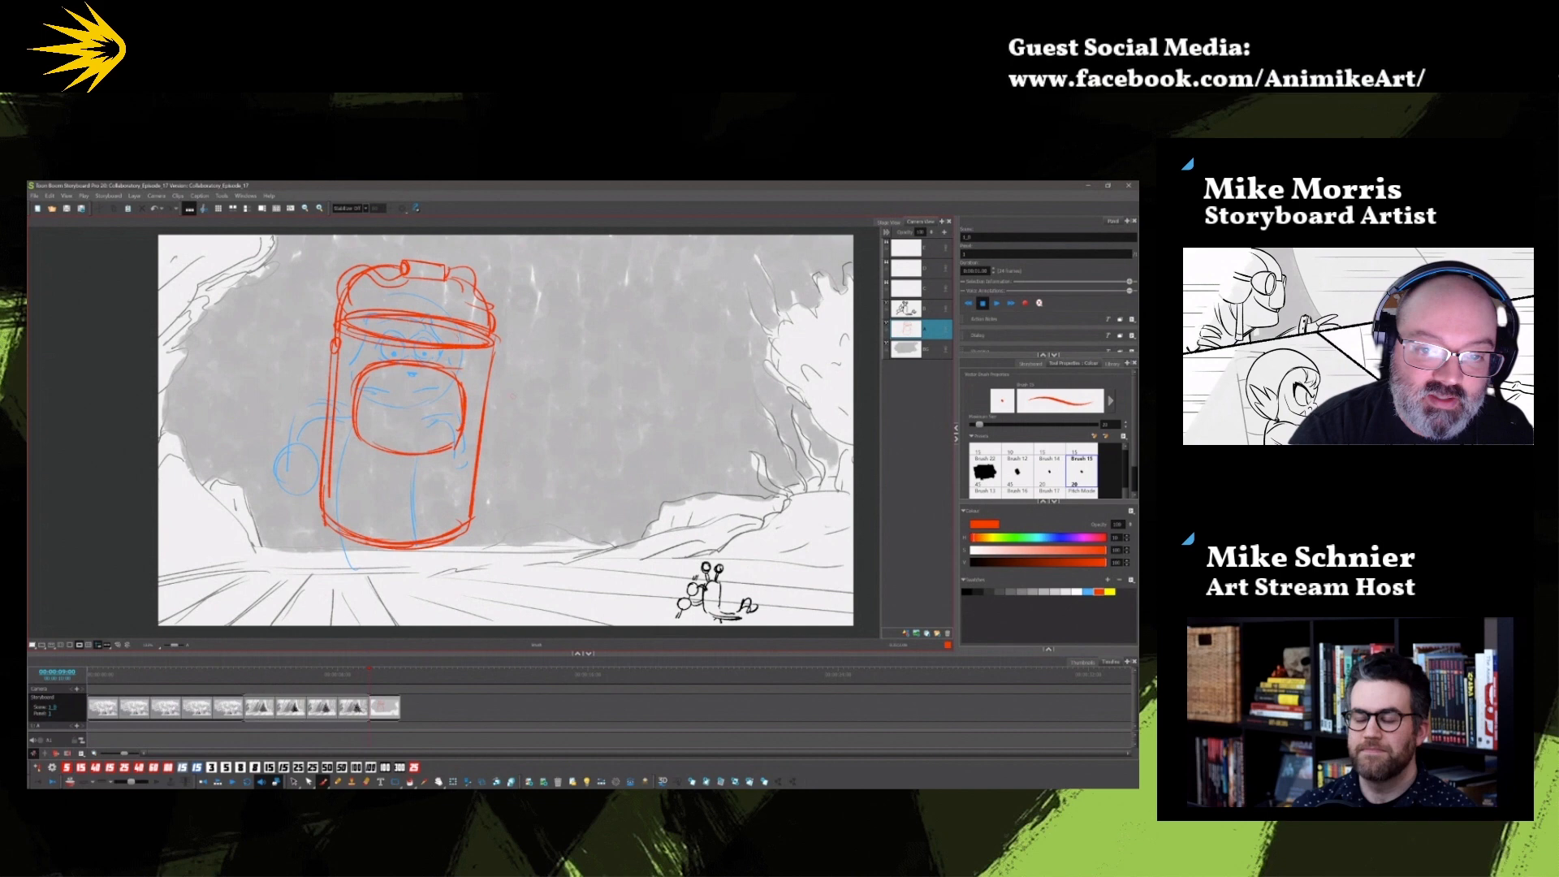
Step: Add a band below the lid, side fittings, and hoses running down from a round valve on top
left_click_drag(337, 331, 505, 353)
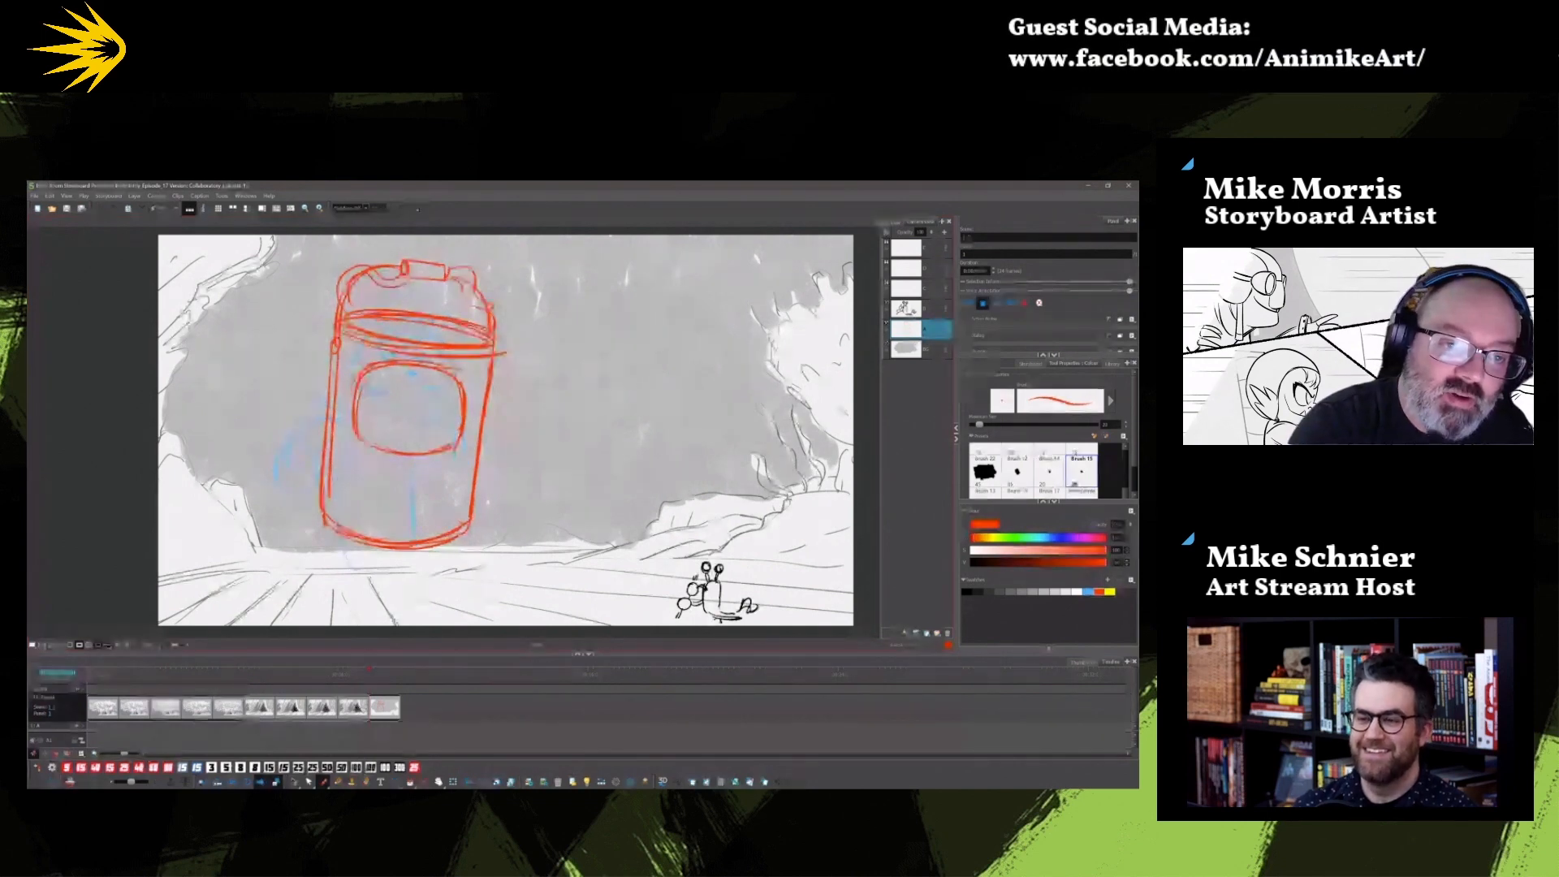
left_click_drag(347, 320, 354, 356)
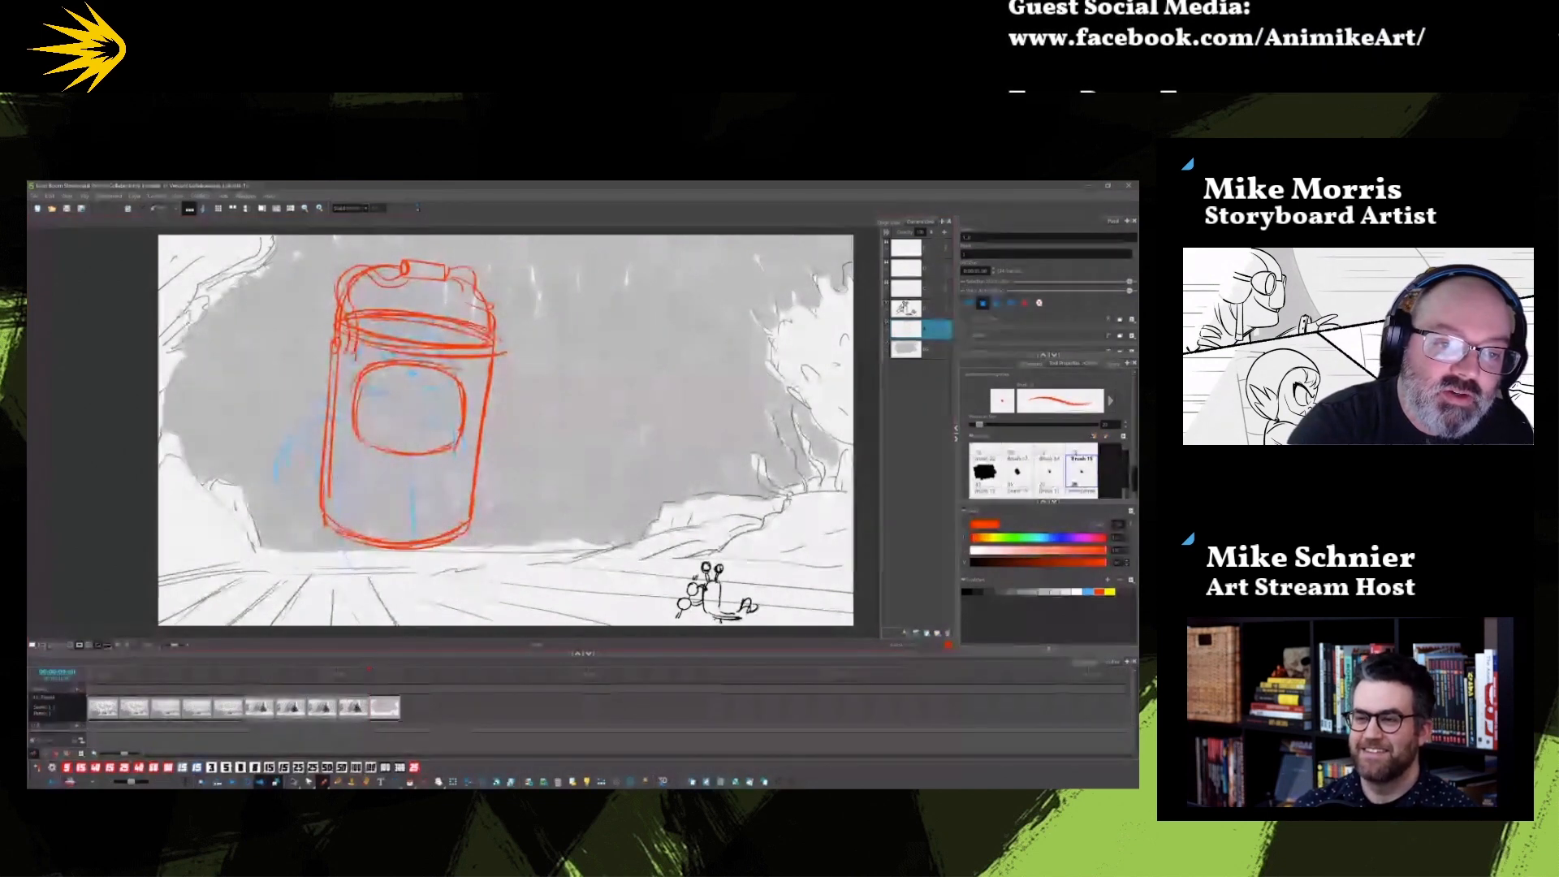
left_click_drag(346, 345, 354, 372)
left_click_drag(494, 330, 507, 380)
left_click_drag(463, 286, 509, 348)
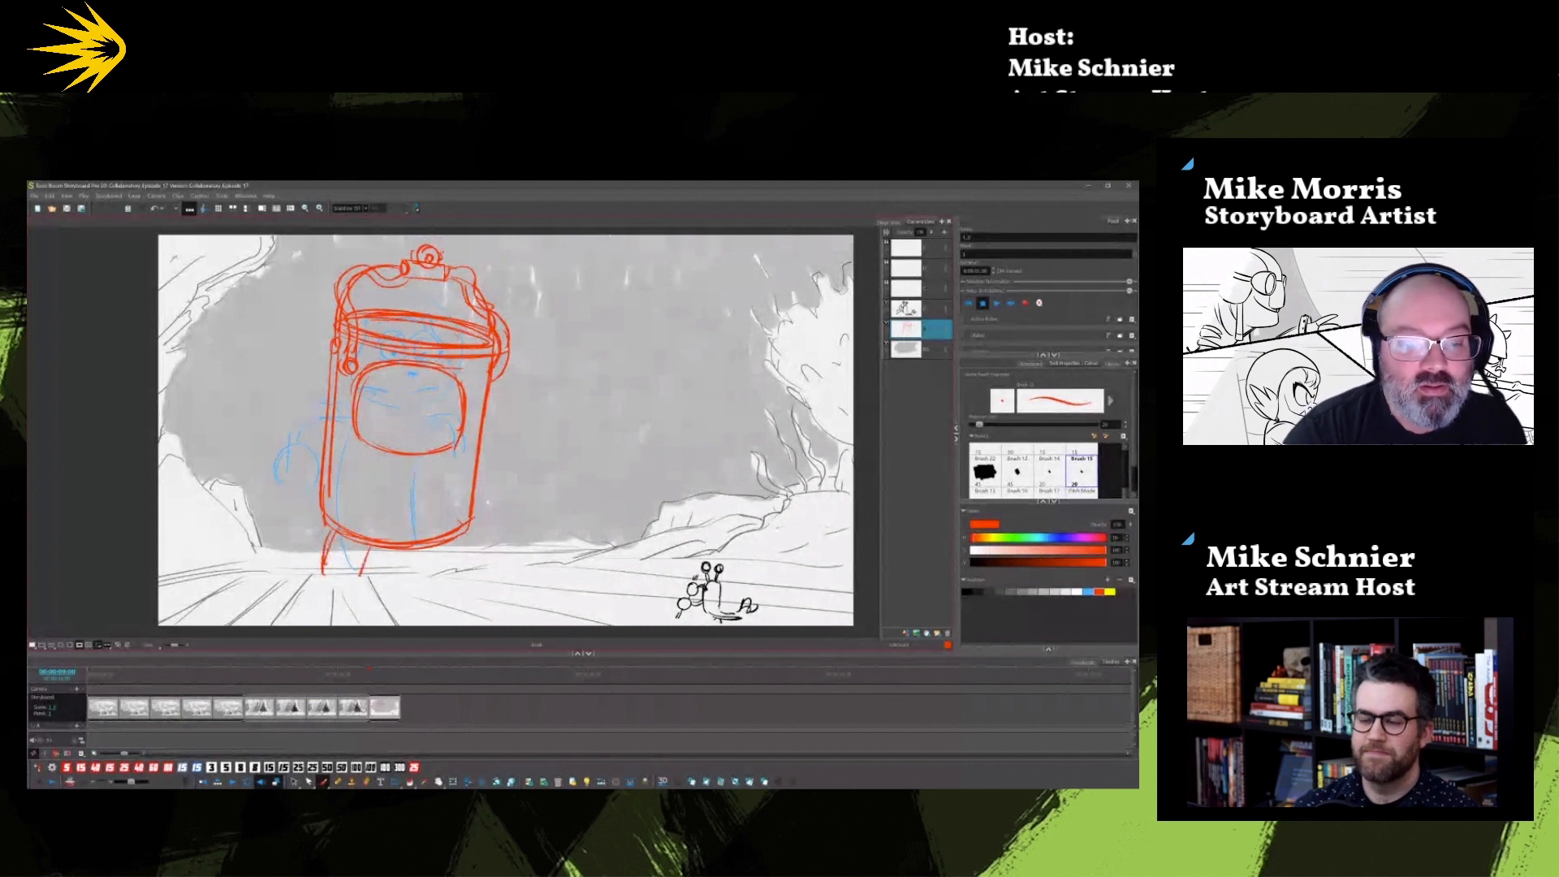
Step: Draw the face in the window, the arms and legs, and a large round ball below the right-hand claw in red
left_click_drag(491, 416, 516, 425)
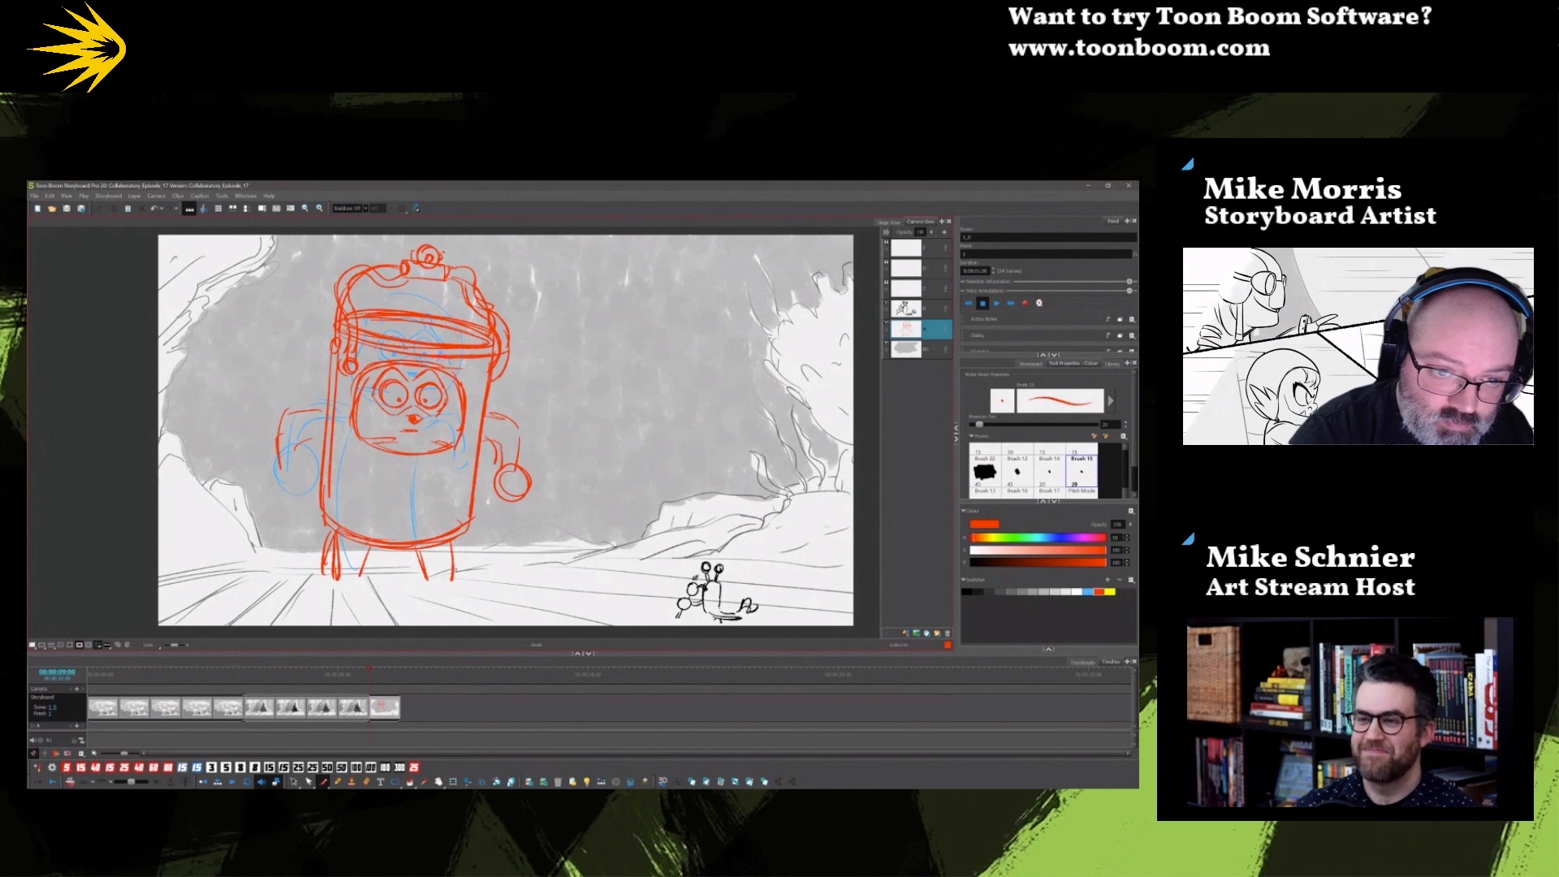
mouse_move(518, 520)
left_mouse_down()
mouse_move(493, 527)
mouse_move(556, 532)
left_mouse_up()
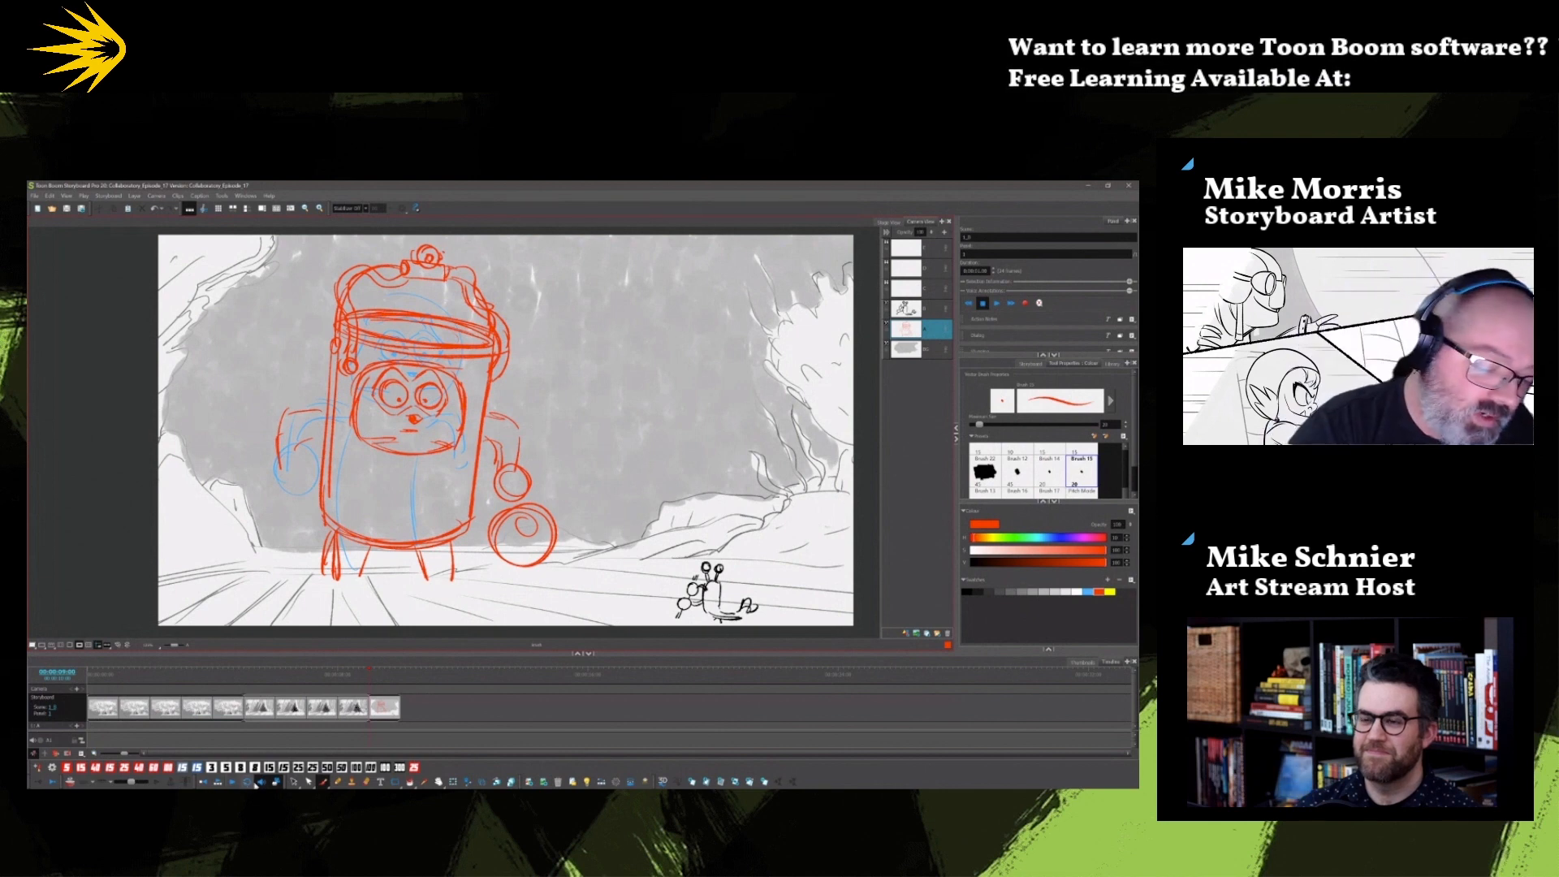
Step: Move the right-side hand and the large ball up toward the arm, and reshape the ball
key("alt+s")
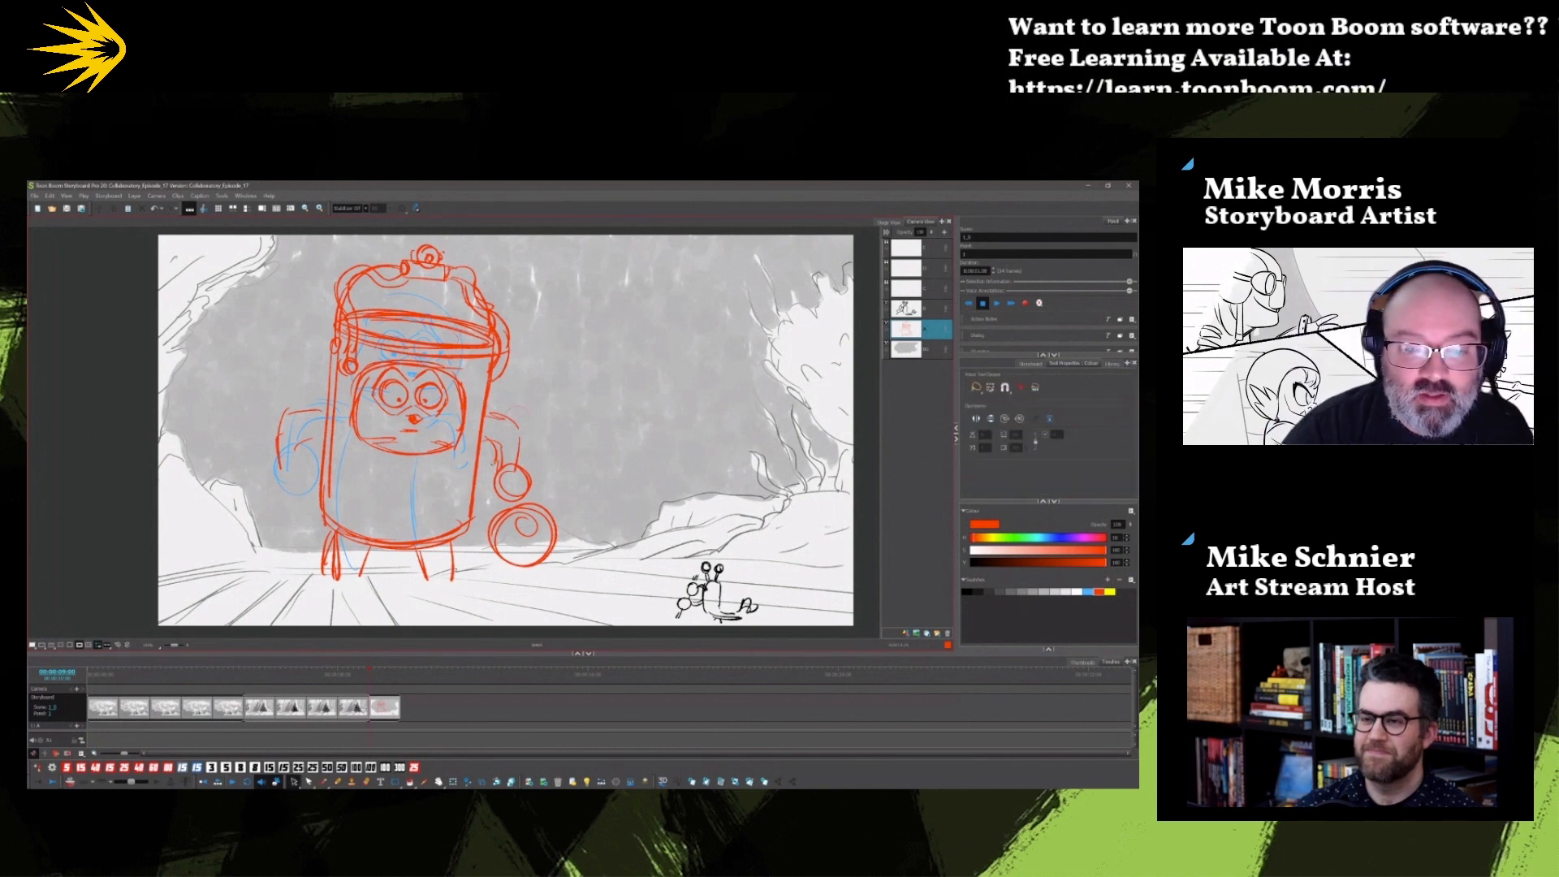
mouse_move(529, 415)
left_mouse_down()
mouse_move(530, 473)
mouse_move(536, 432)
left_mouse_up()
mouse_move(568, 372)
left_mouse_down()
mouse_move(568, 395)
mouse_move(569, 383)
left_mouse_up()
left_click(573, 453)
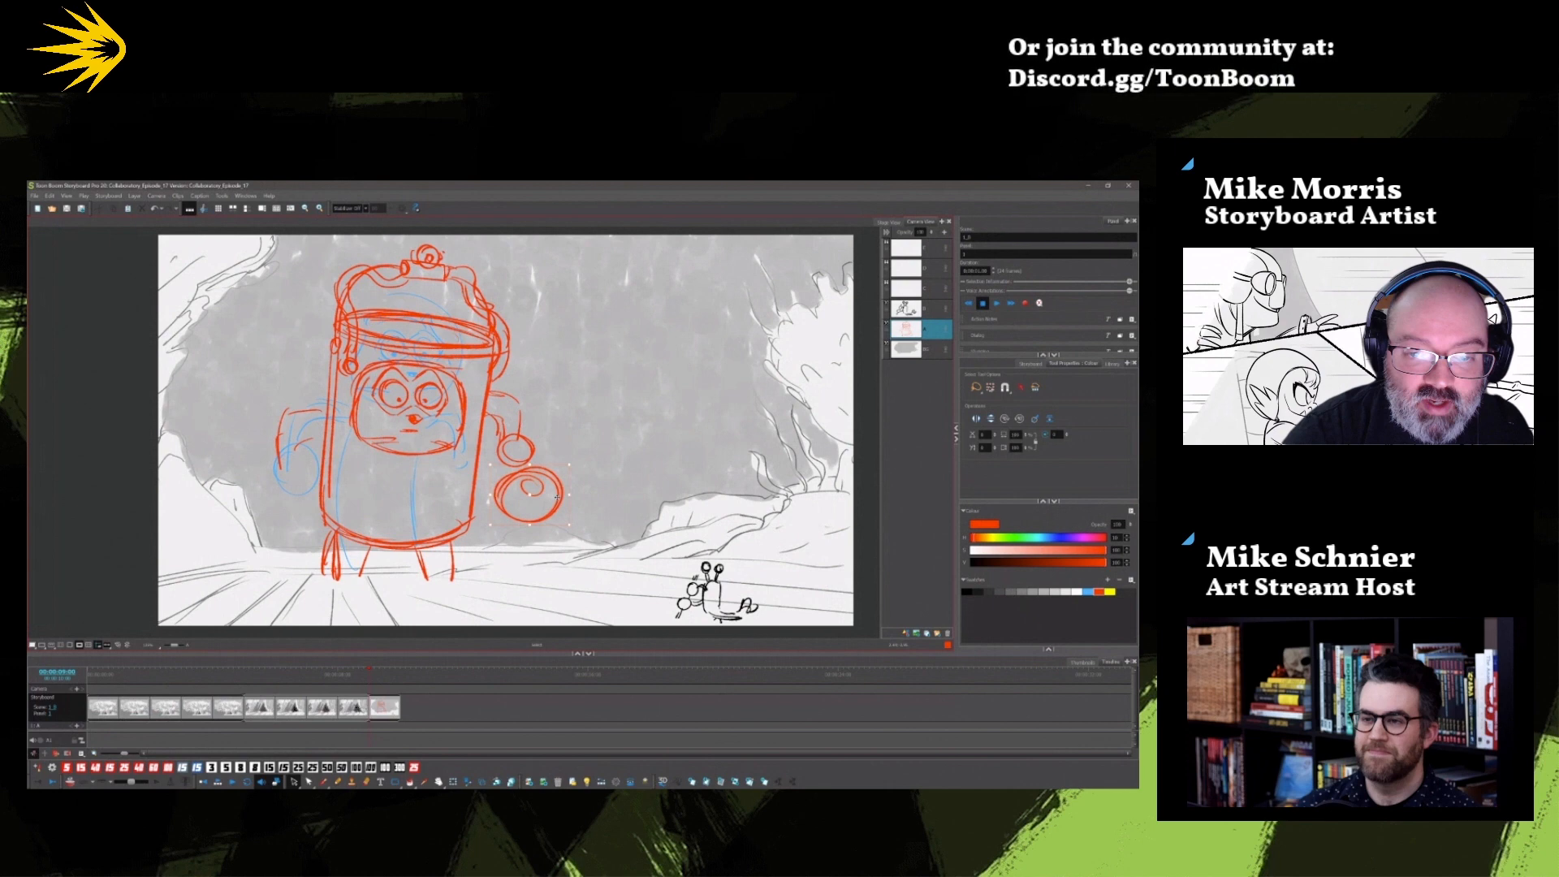
left_click_drag(558, 496, 545, 501)
Step: Thicken the left-side arm, connect the ball to its hand, and draw a boxy case hanging from the left-side hand
key("alt+b")
mouse_move(329, 384)
left_mouse_down()
mouse_move(288, 385)
mouse_move(277, 434)
mouse_move(297, 437)
left_mouse_up()
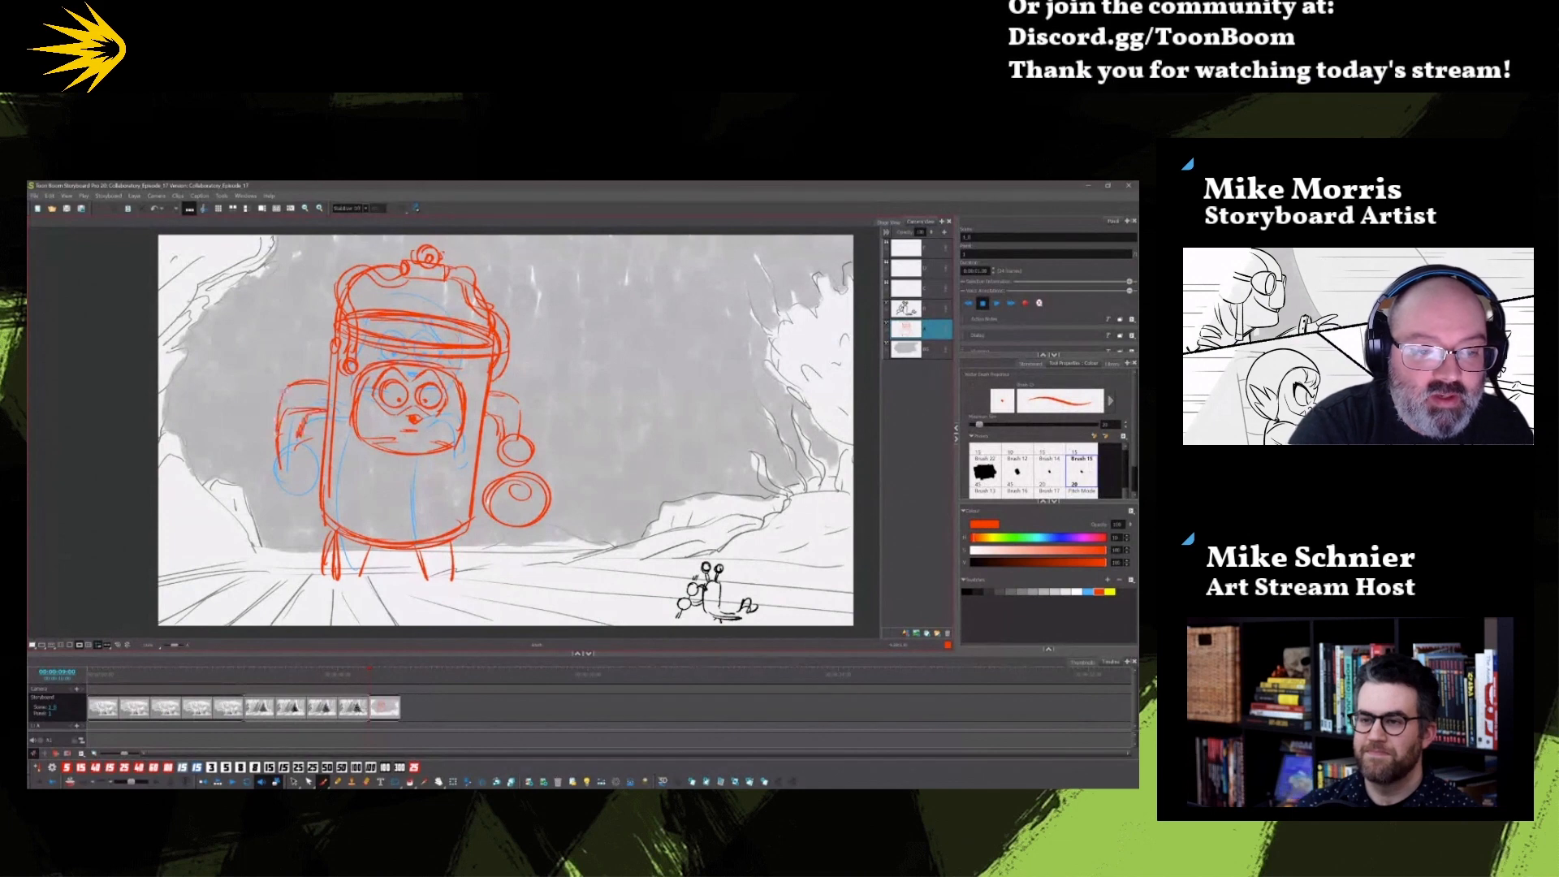
mouse_move(528, 474)
left_mouse_down()
mouse_move(485, 505)
mouse_move(539, 523)
mouse_move(516, 473)
mouse_move(490, 467)
left_mouse_up()
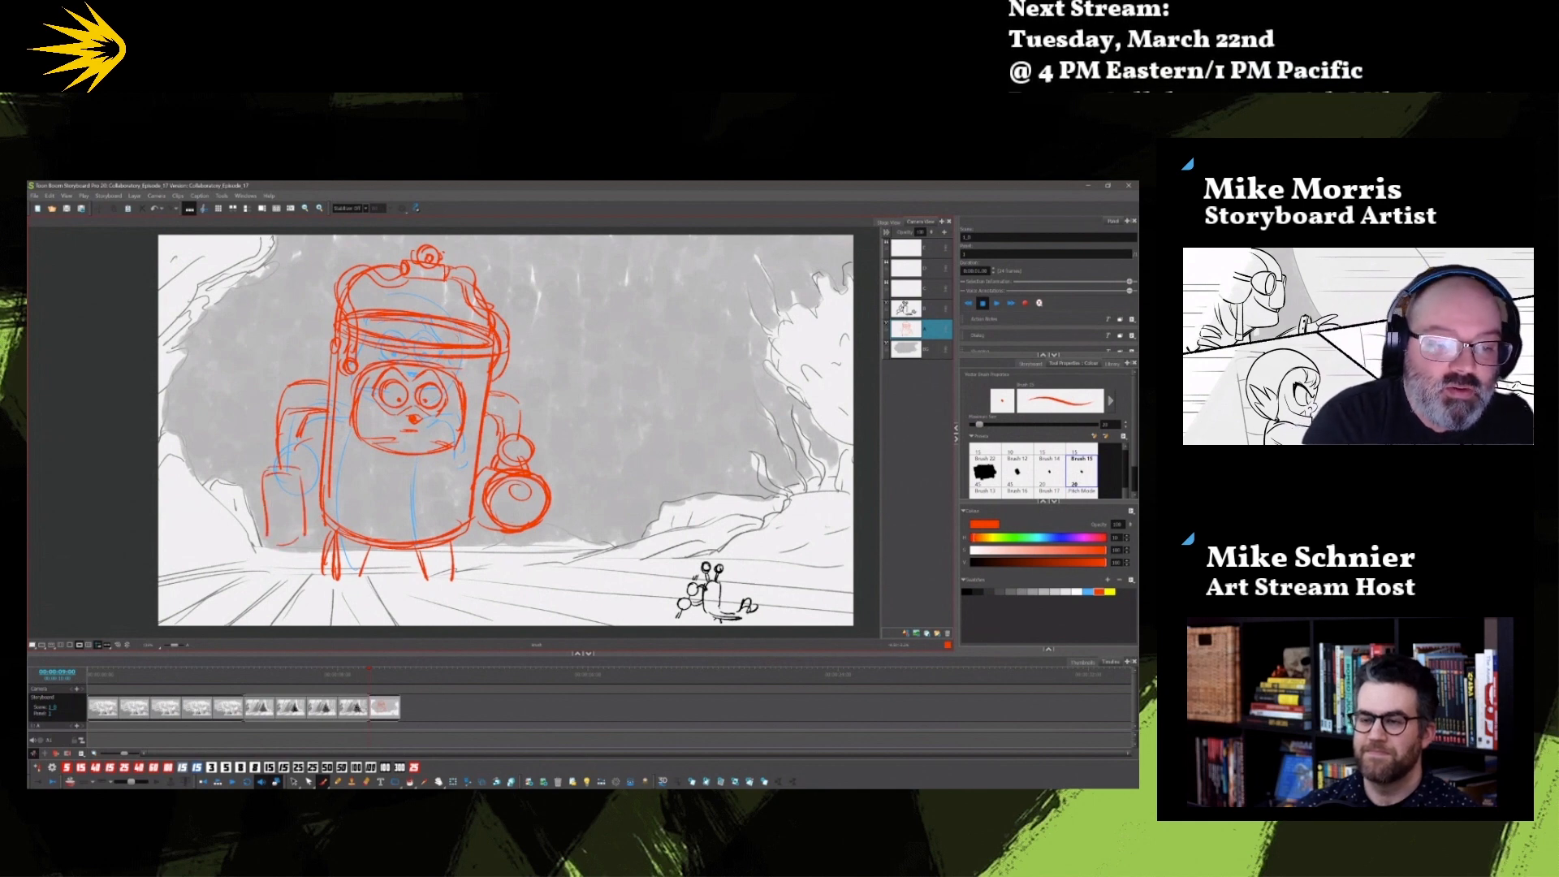
left_click_drag(299, 537, 321, 533)
left_click_drag(270, 469, 275, 534)
left_click_drag(291, 424, 309, 436)
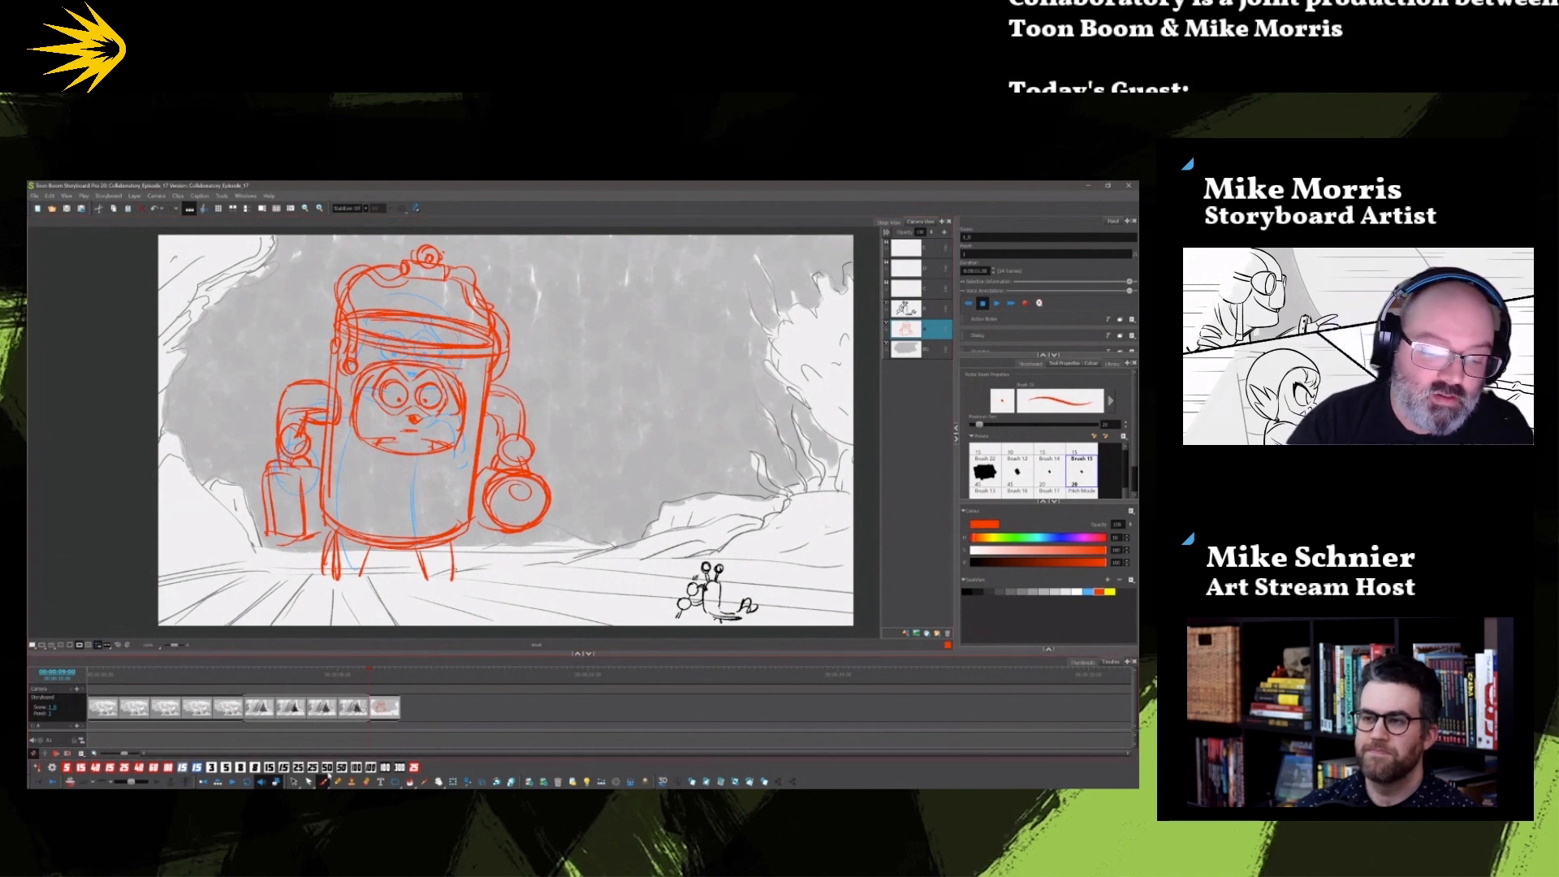
Step: Delete the leftover blue underdrawing and draw red feet on the character's legs
left_click(295, 782)
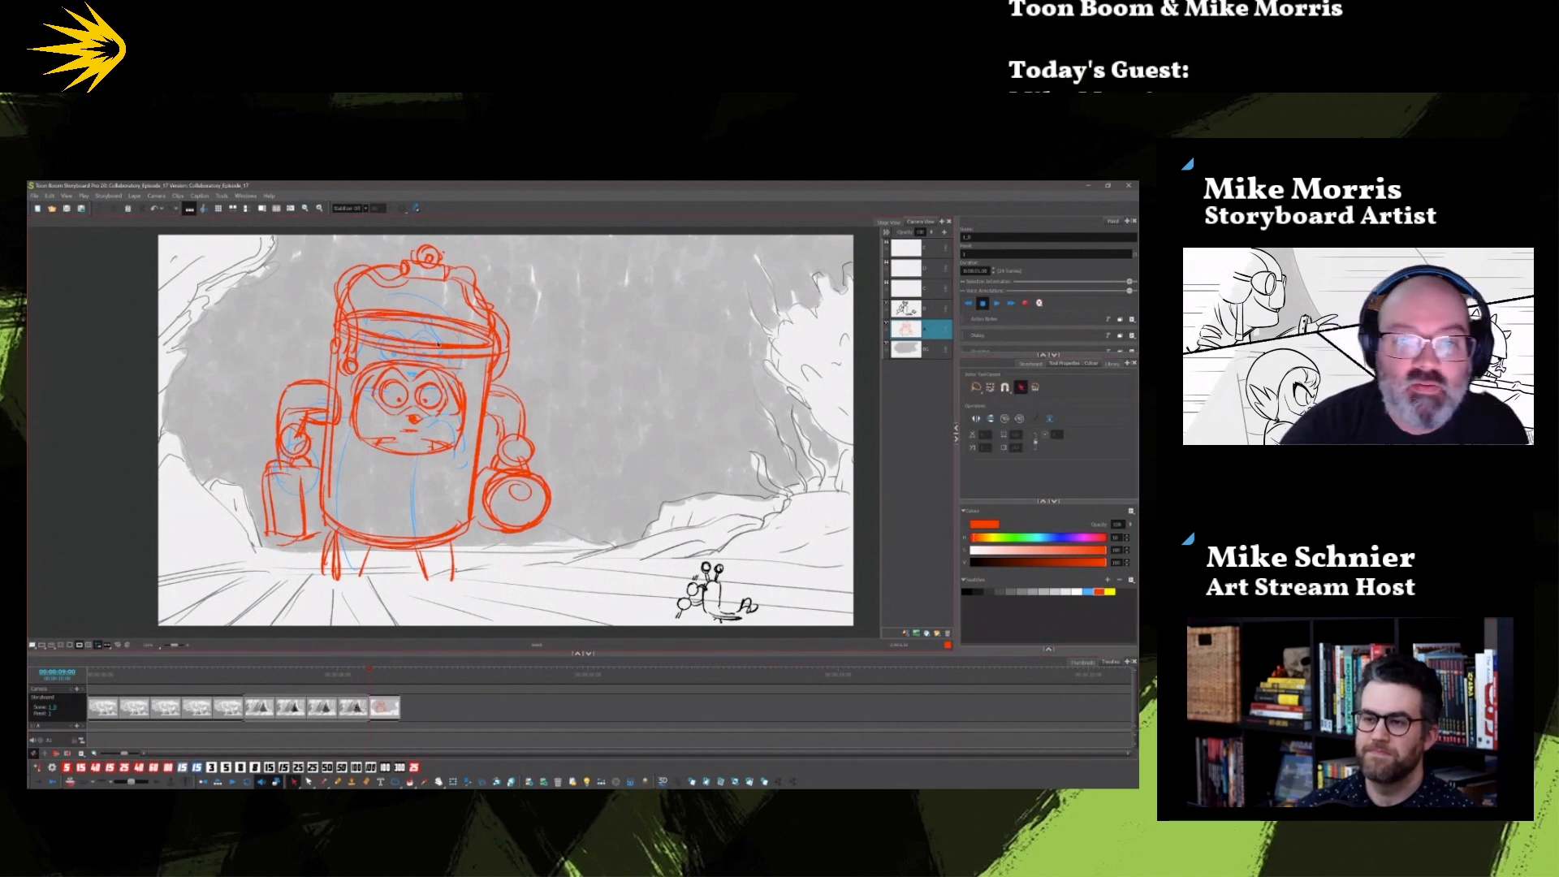
left_click(412, 376)
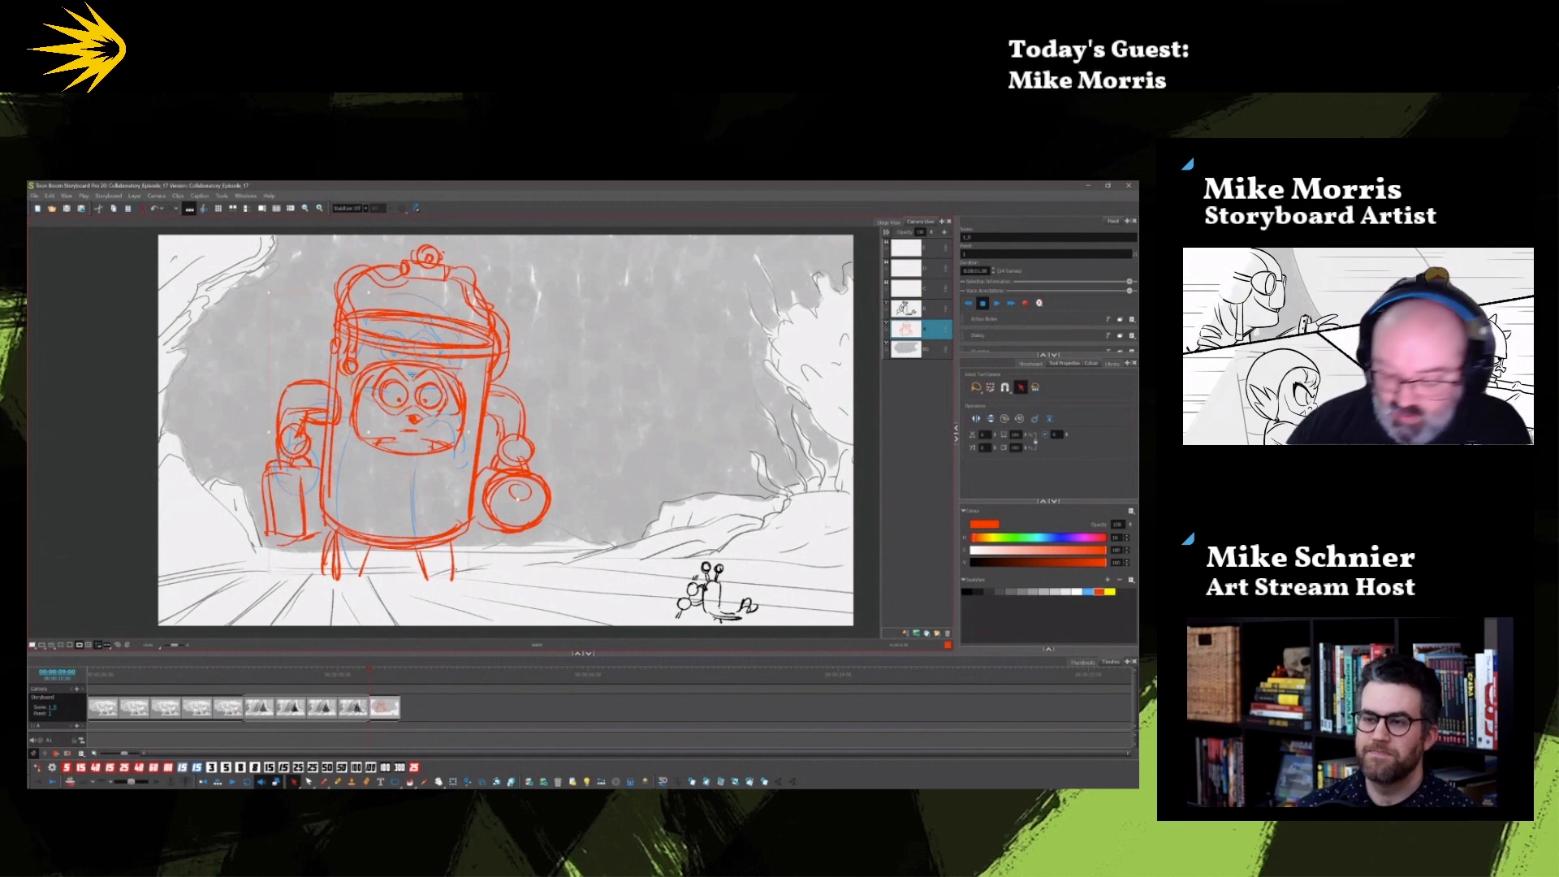
key("Delete")
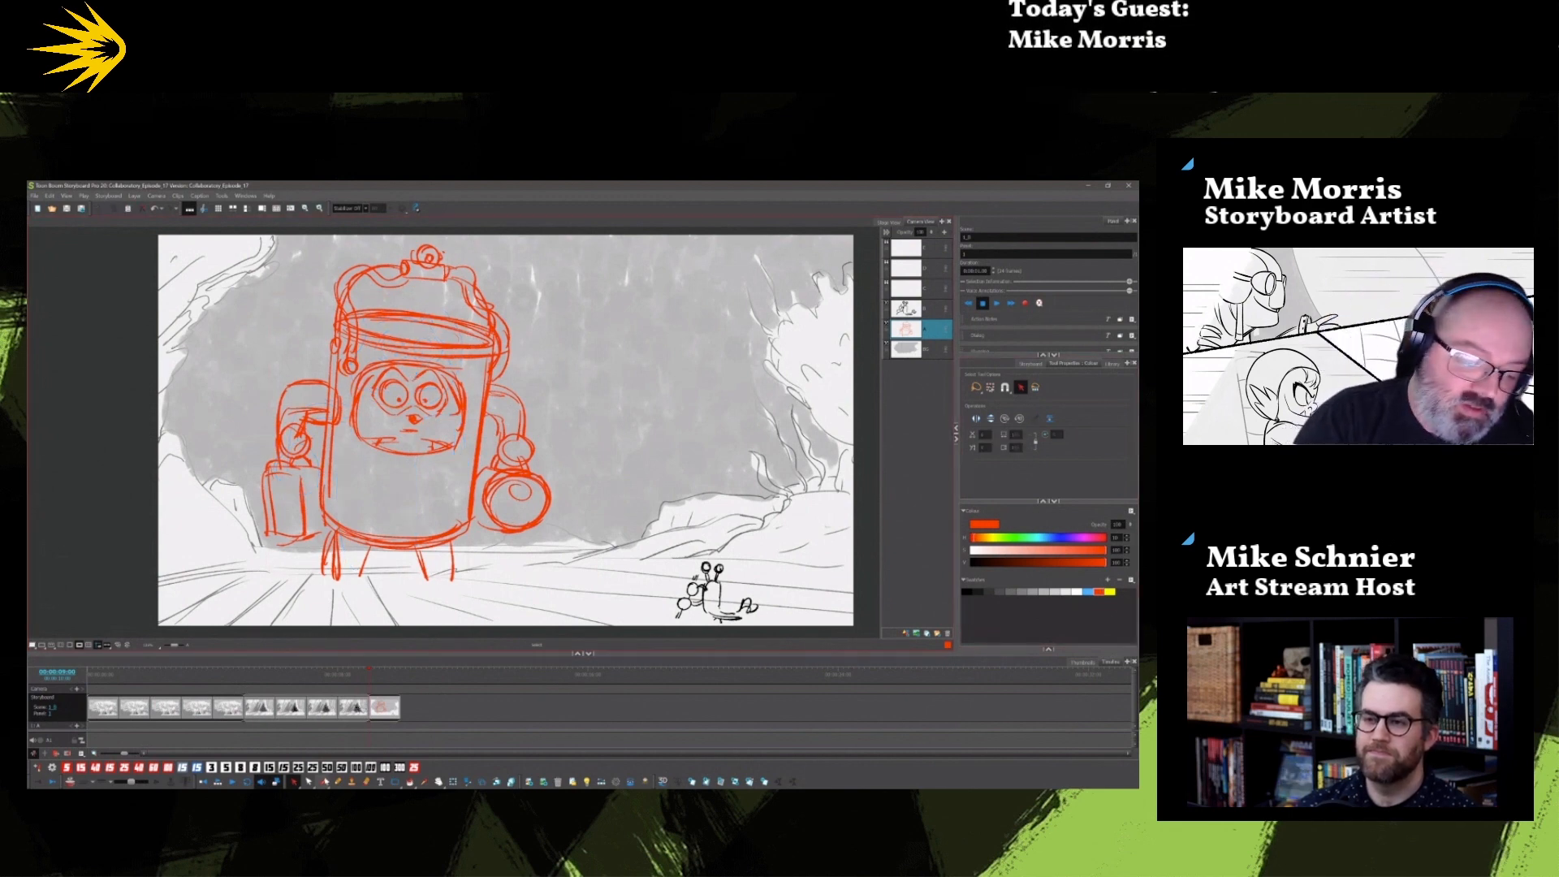
key("alt+b")
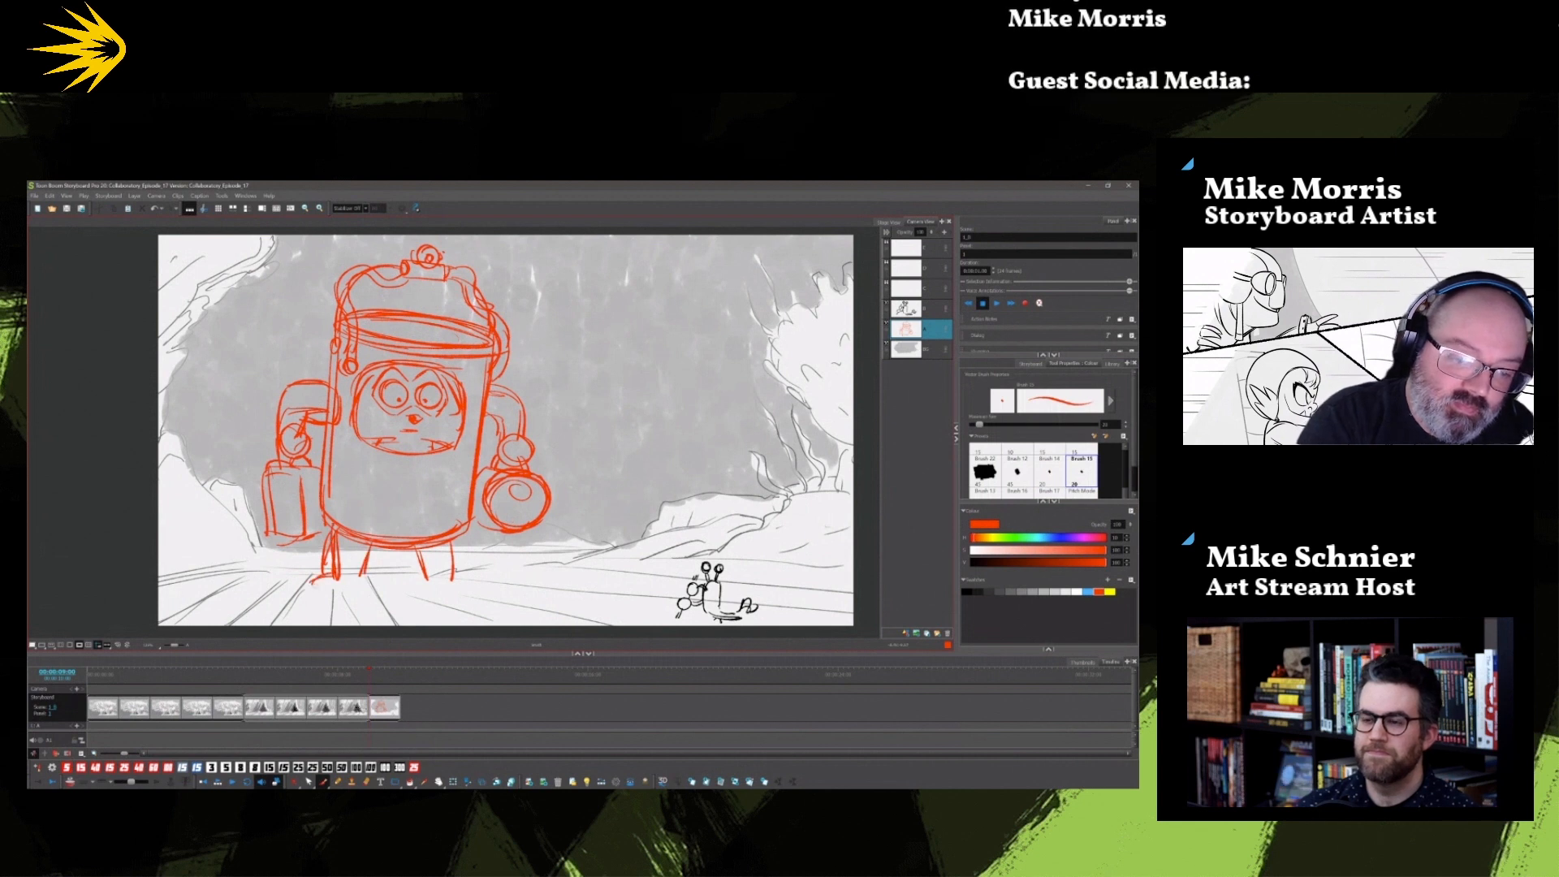
mouse_move(427, 585)
left_mouse_down()
mouse_move(480, 588)
mouse_move(456, 569)
mouse_move(482, 583)
left_mouse_up()
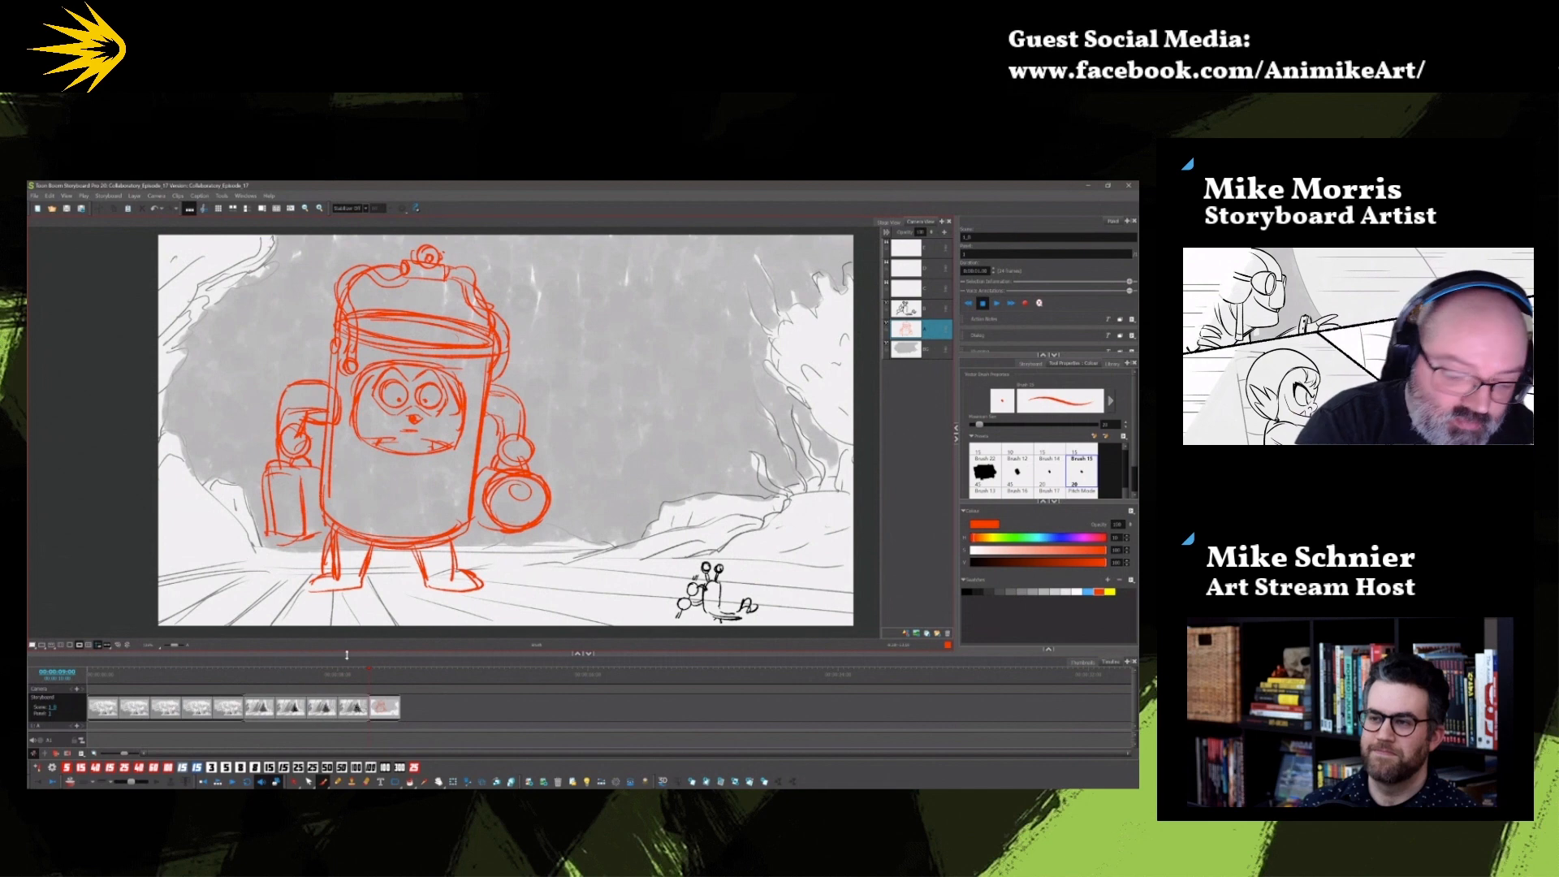
Step: Delete the overlapping strokes around the left-side arm and case, and the inner circle strokes of the ball
key("alt+s")
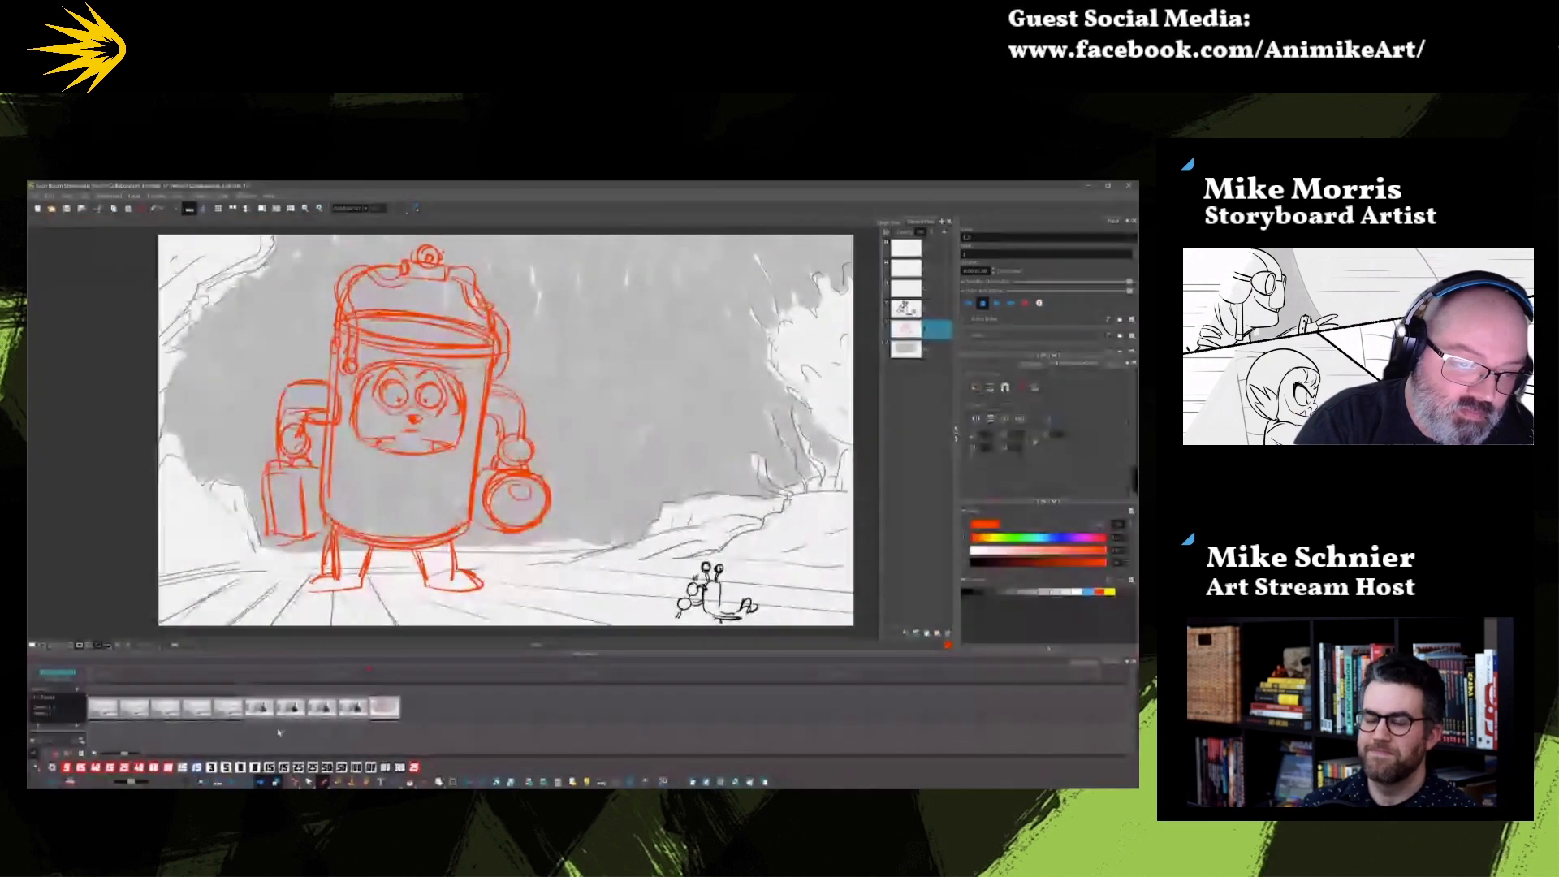
key("Delete")
left_click(280, 439)
key("Delete")
left_click(321, 411)
key("Delete")
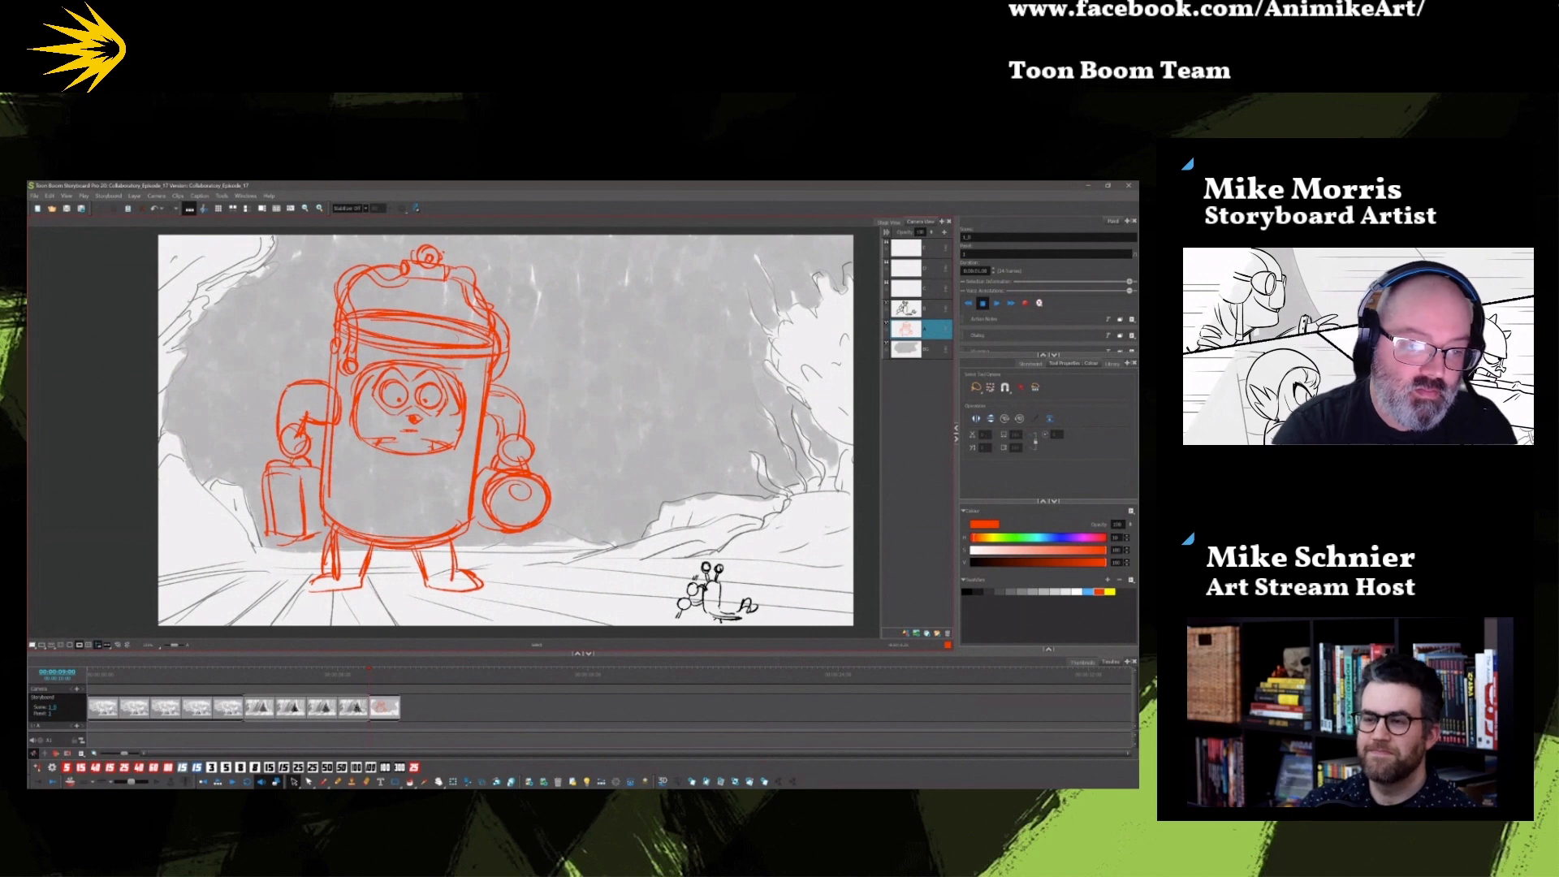
left_click(283, 474)
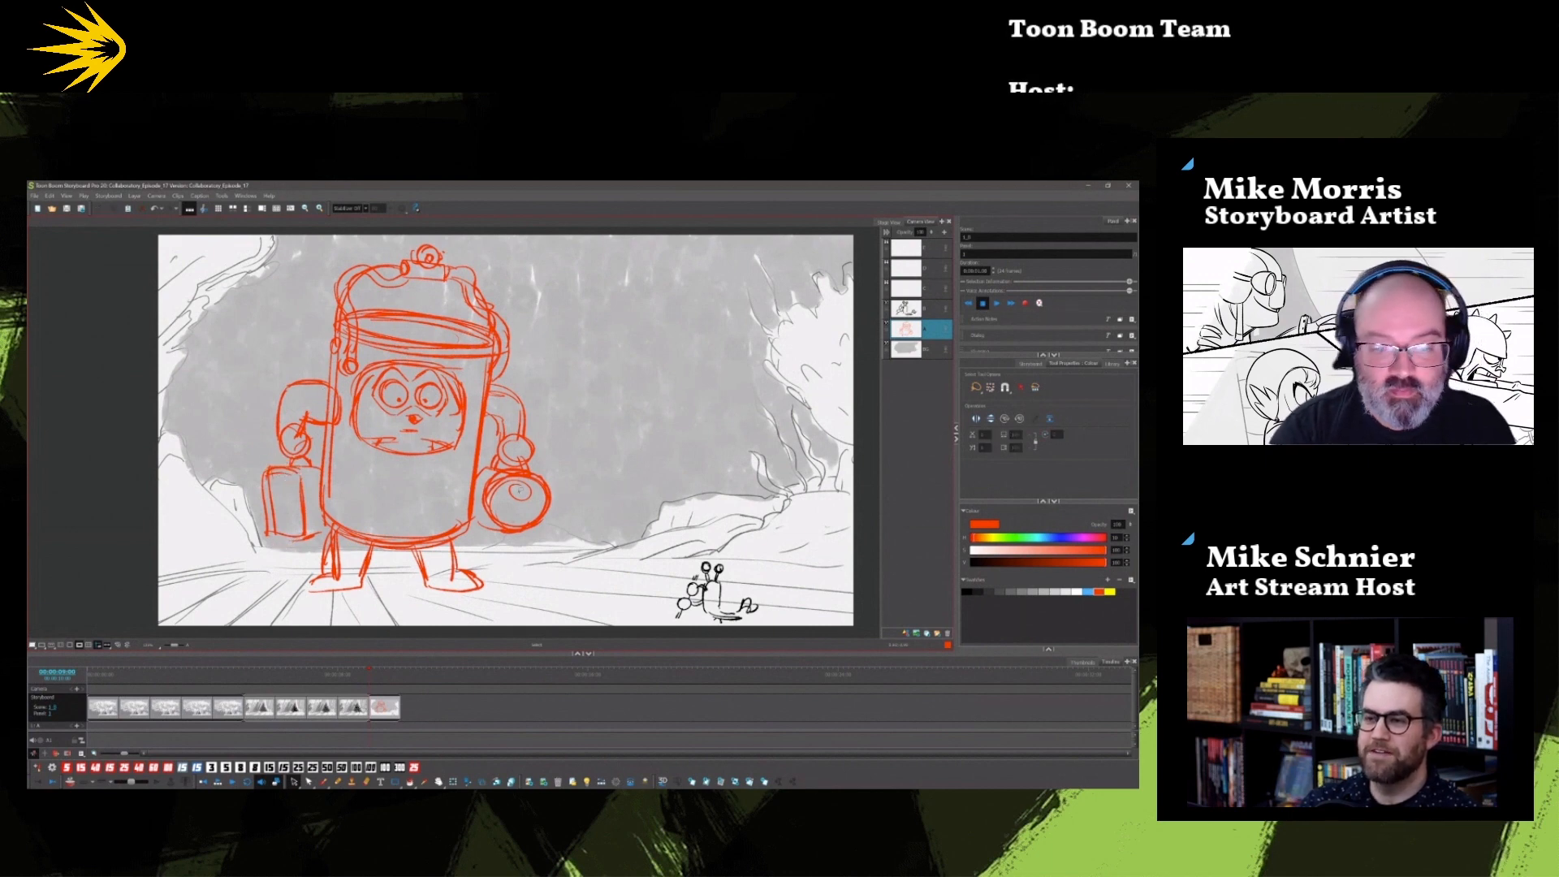
left_click(481, 508)
key("Delete")
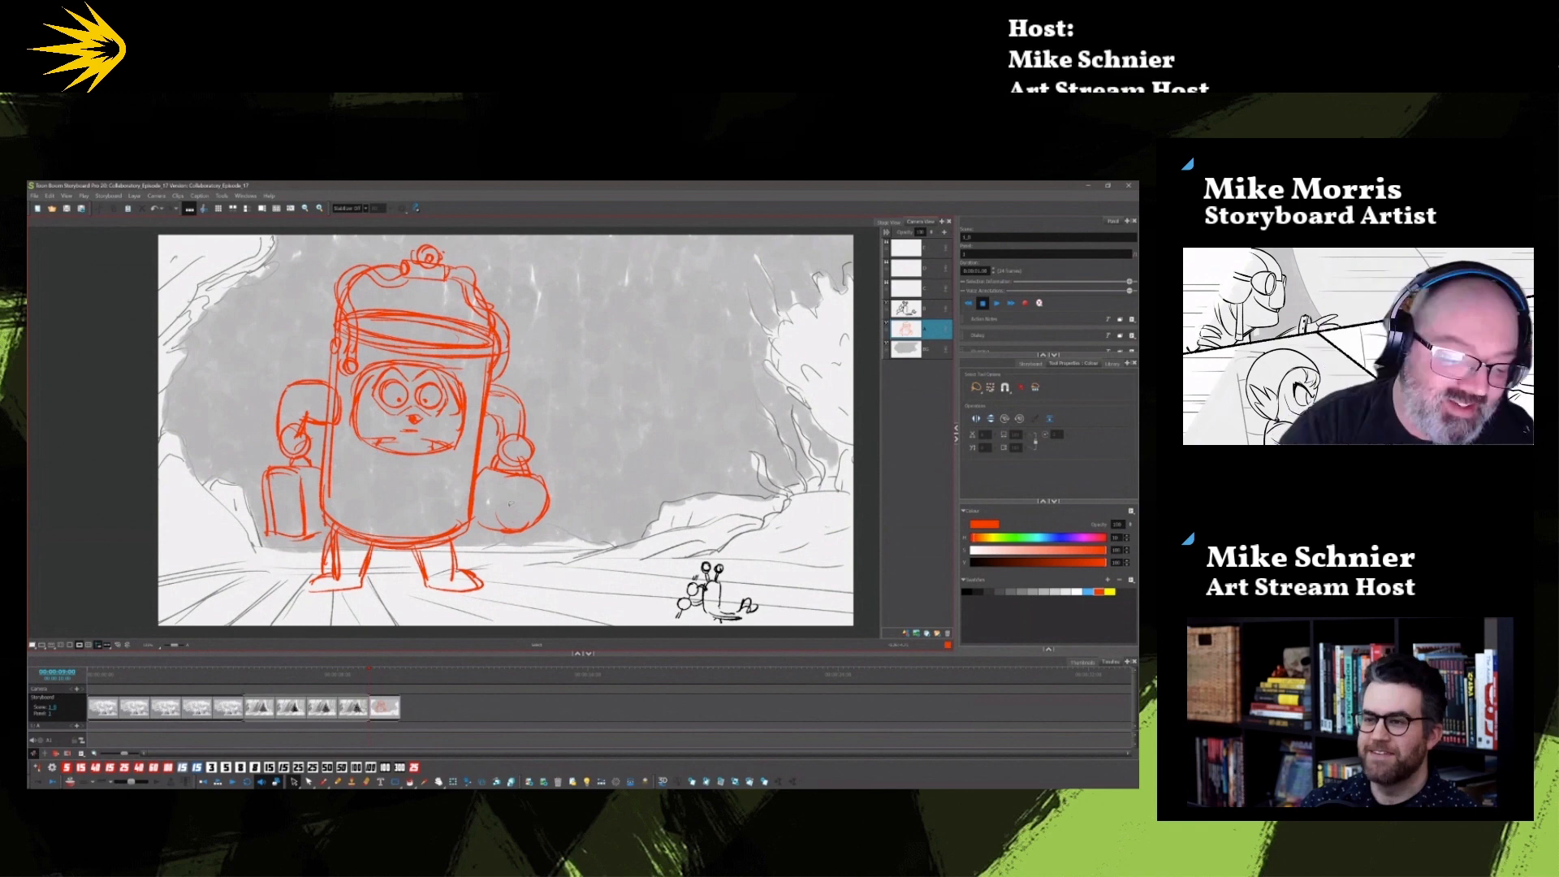
Step: Recolour the red character sketch black and brush a dark mask around the eyes
left_click(966, 592)
key("alt+b")
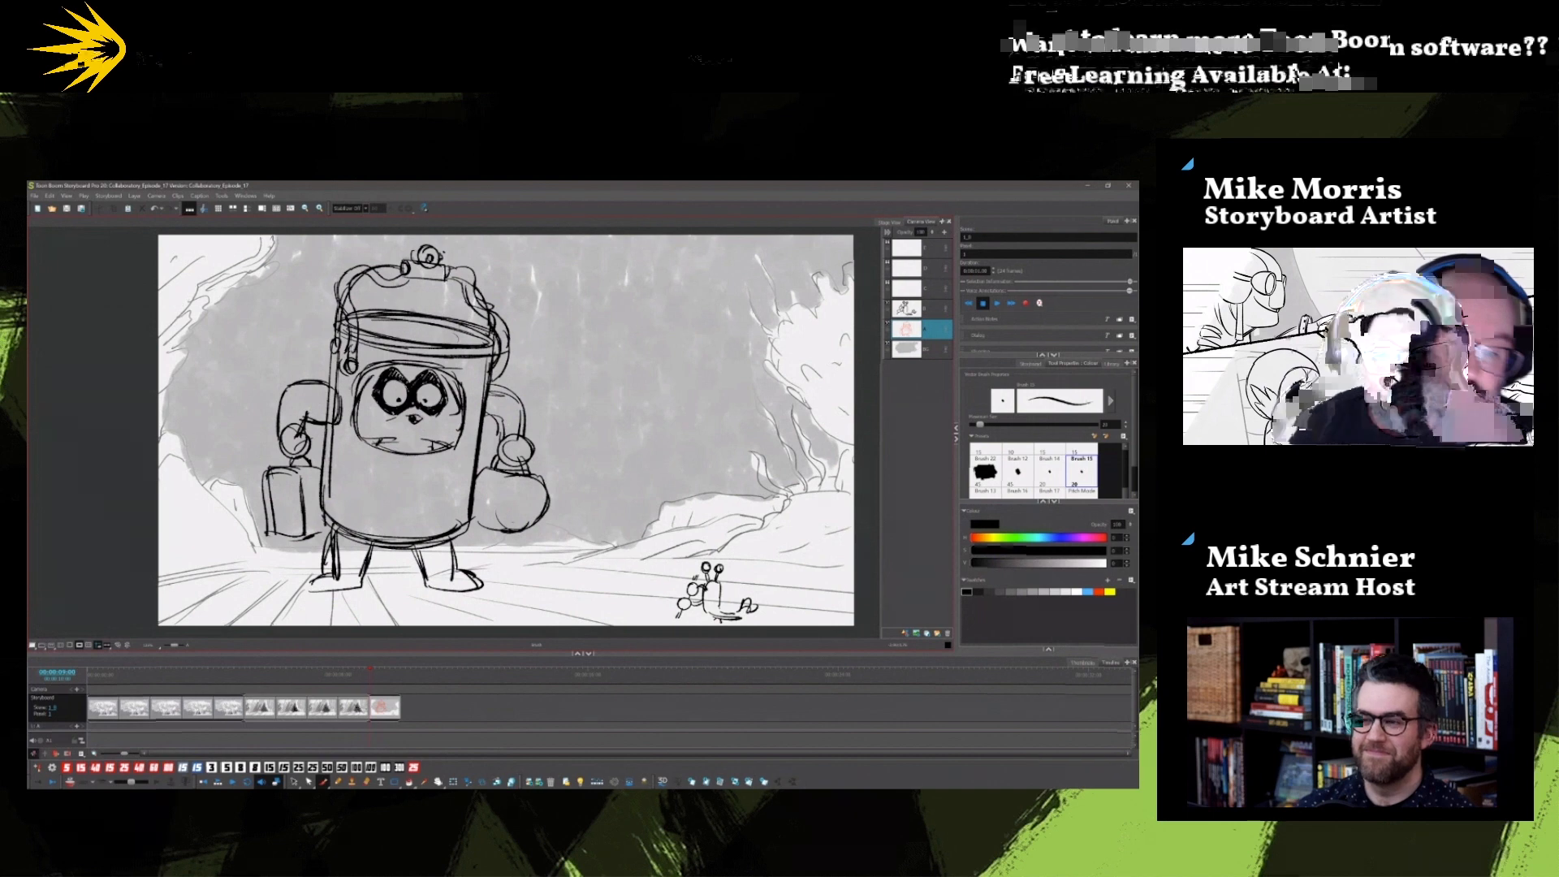
Step: Select the facial features inside the window, shift them to the right, and adjust the masked eyes separately
key("alt+s")
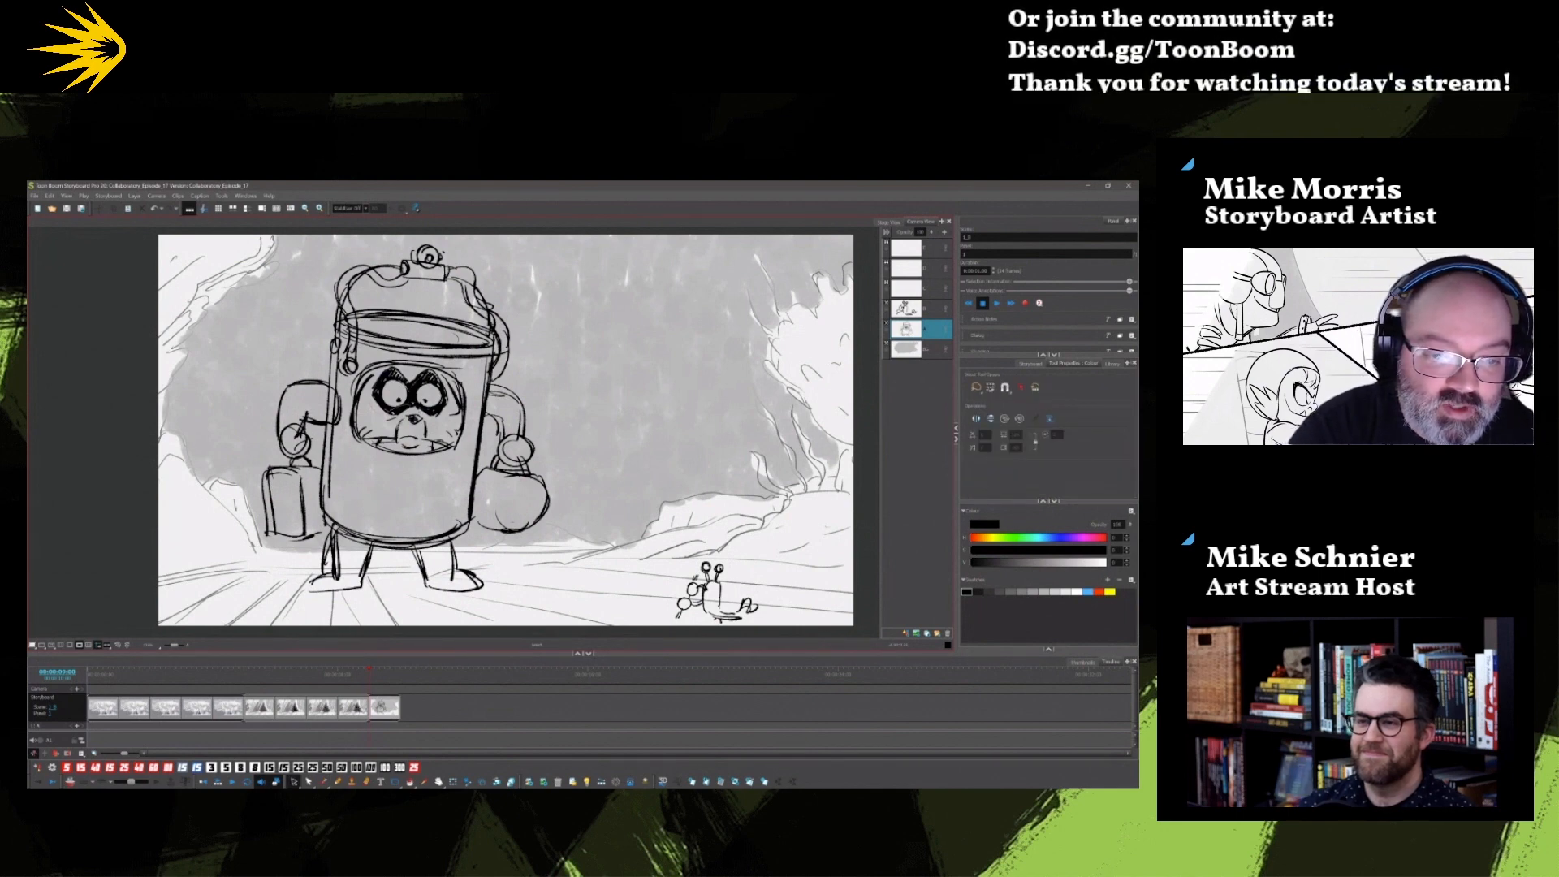
left_click_drag(367, 363, 456, 453)
left_click_drag(412, 398, 420, 399)
key("Escape")
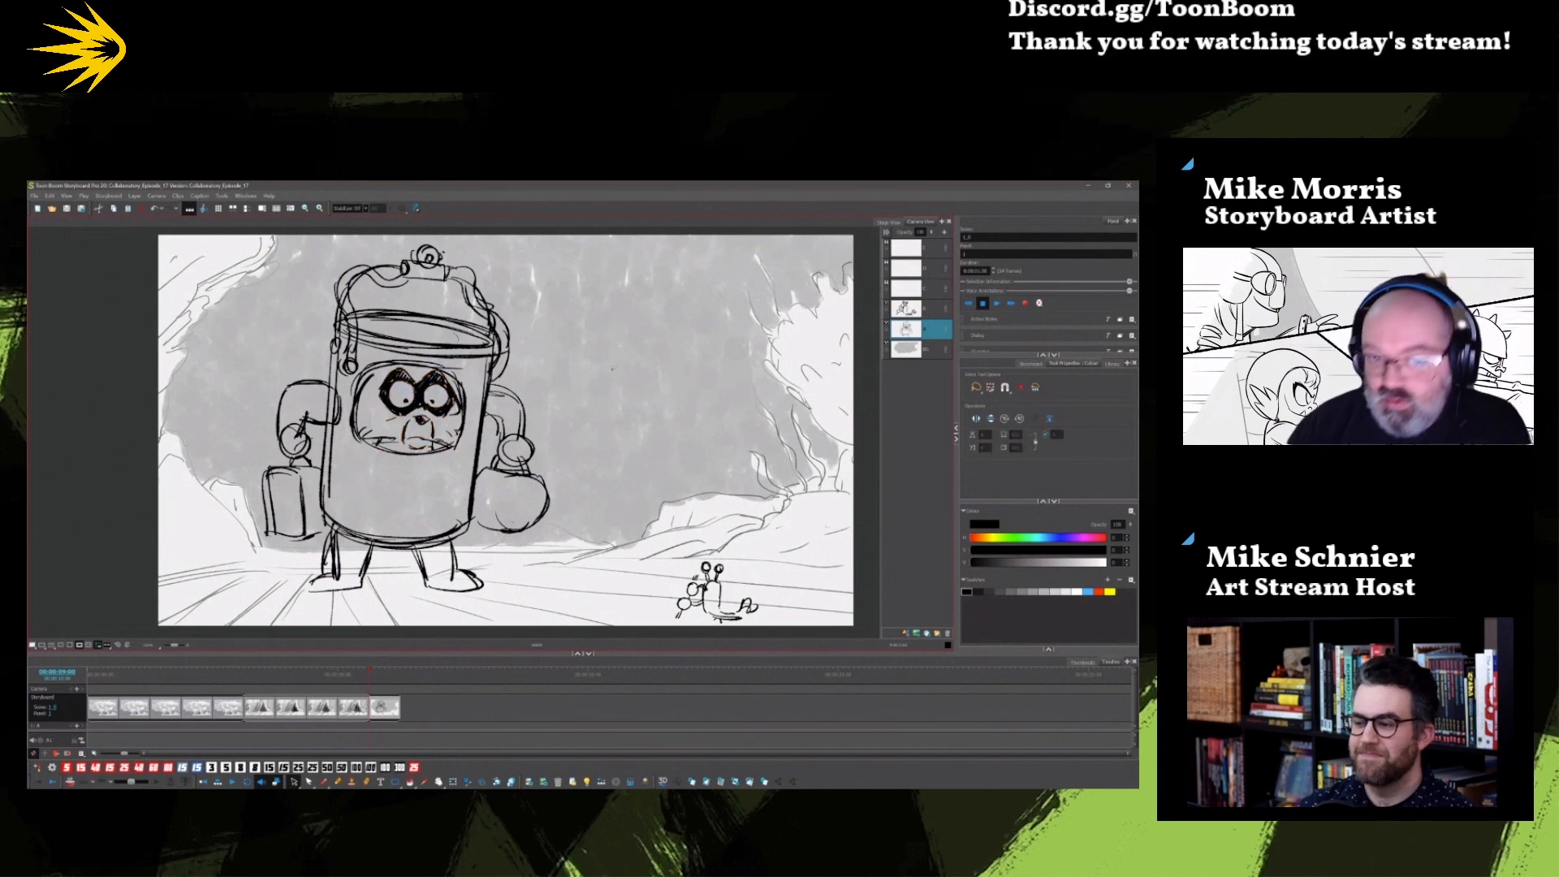
left_click(444, 445)
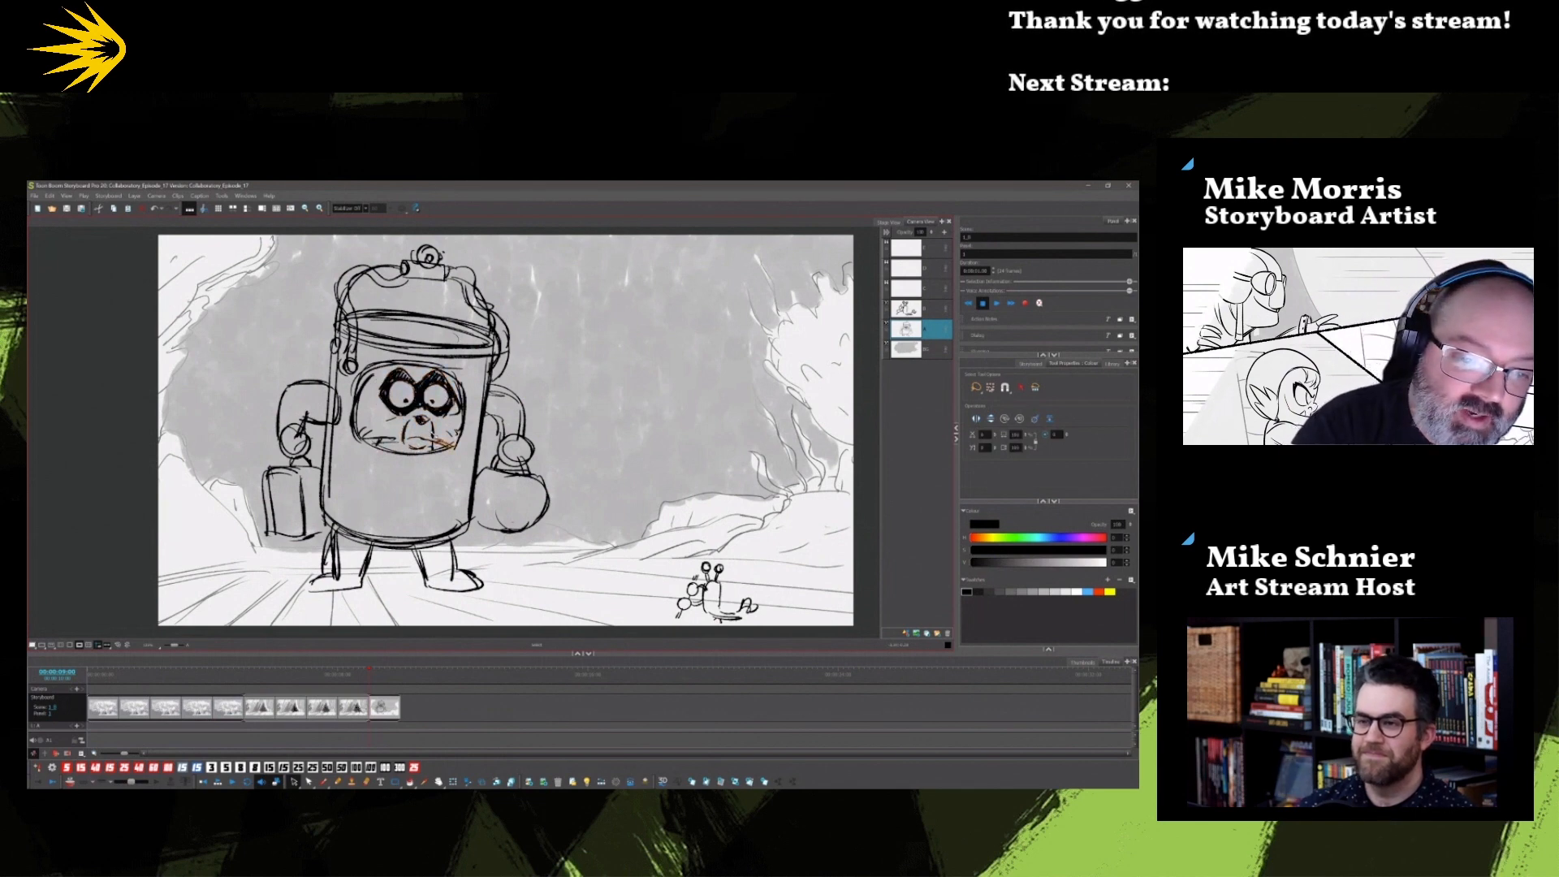
left_click(407, 399)
key("Escape")
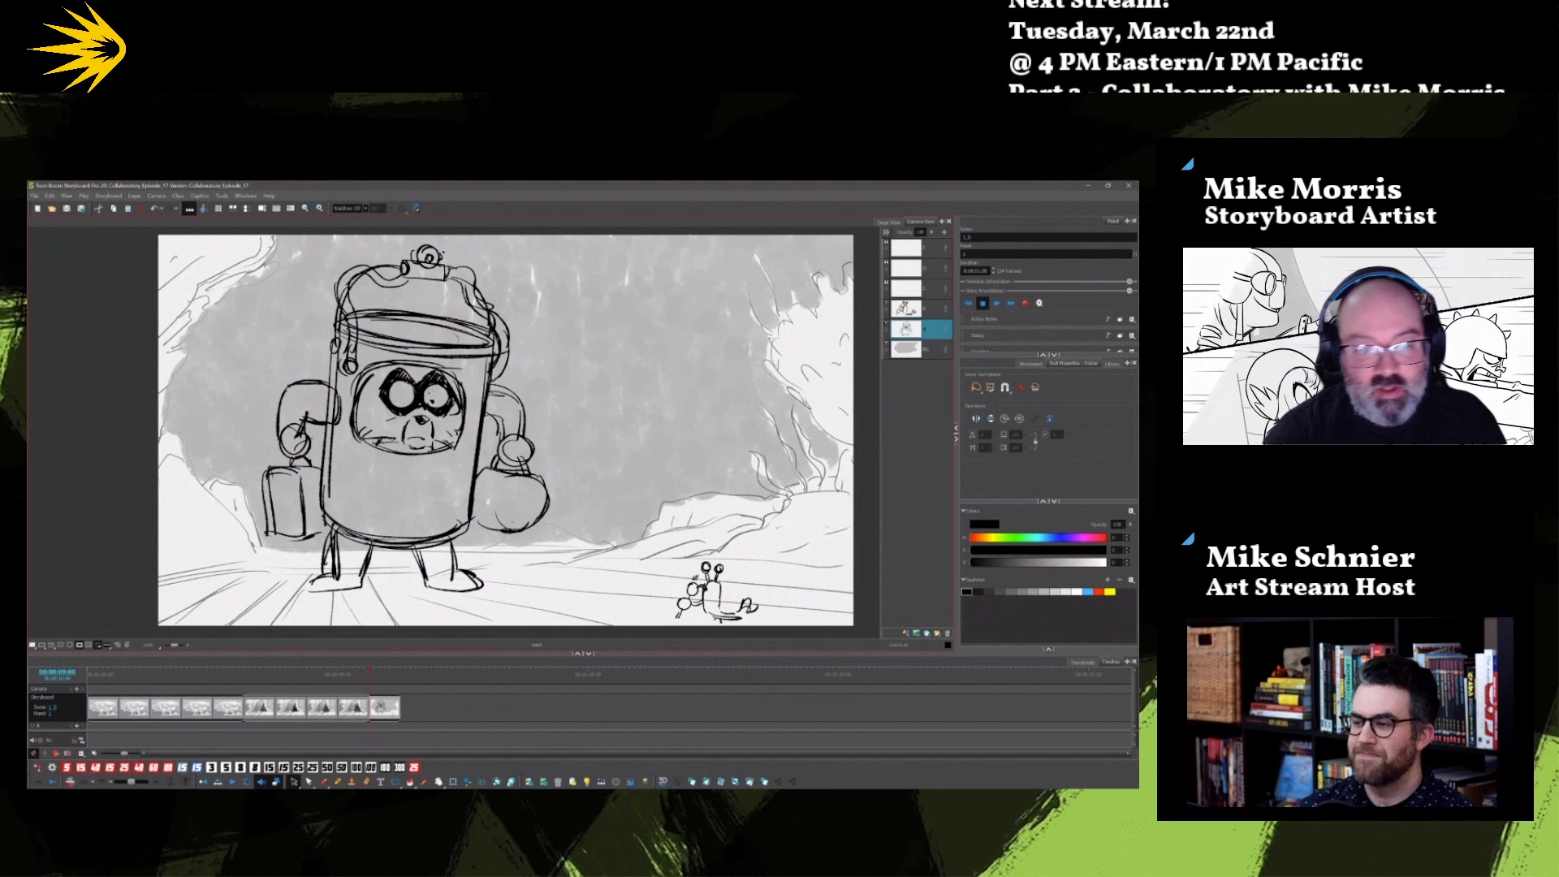
Step: Move the small clawed creature up and closer to the large character in the diving suit
key("alt+b")
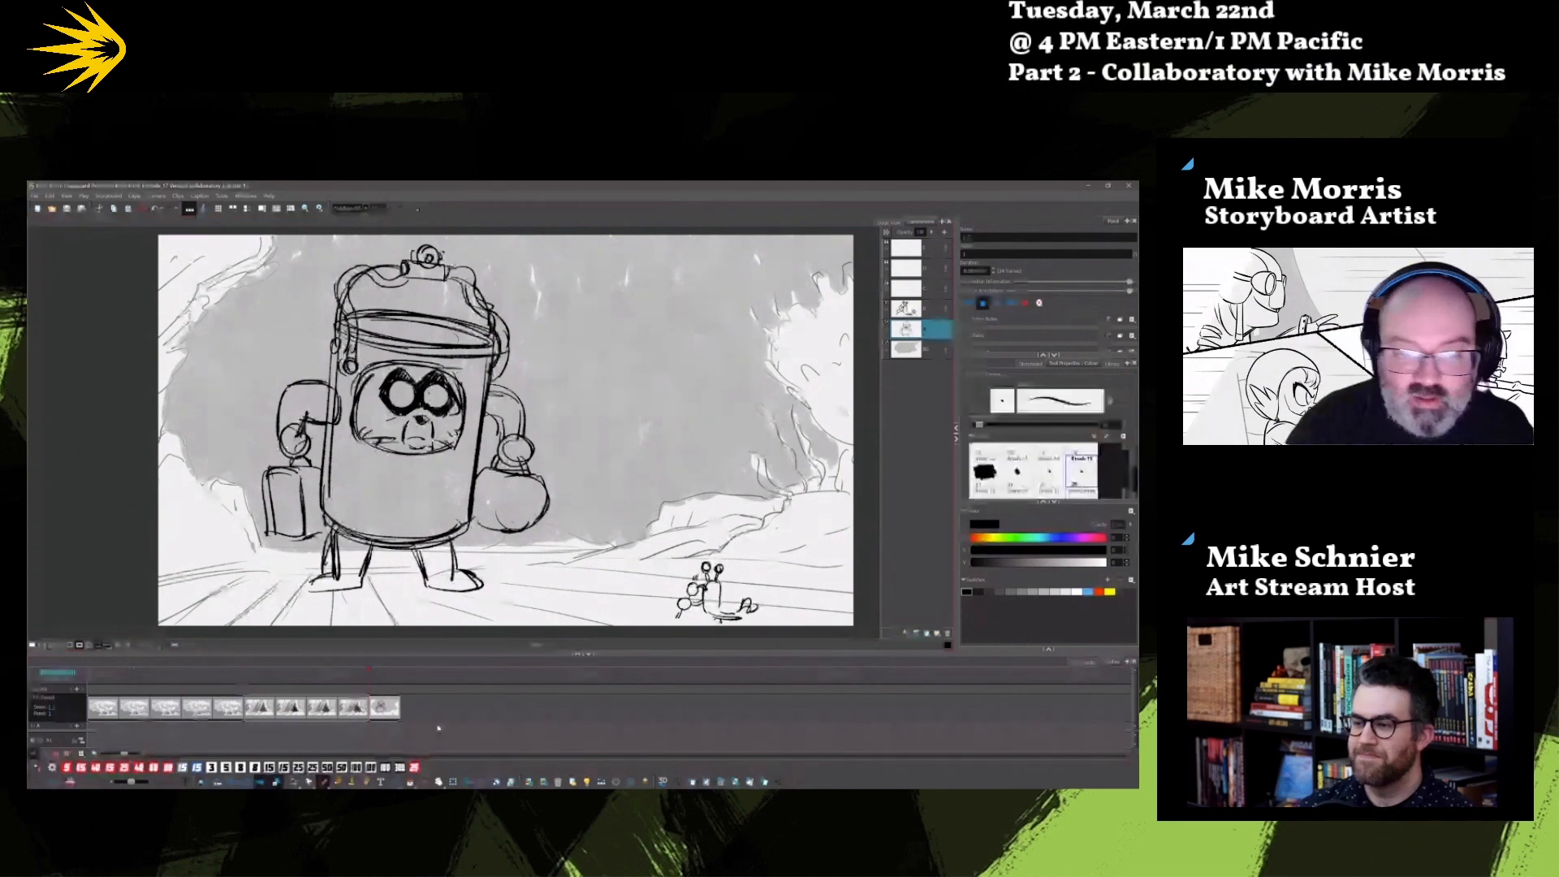
key("alt+s")
left_click(726, 597)
left_click_drag(724, 596, 636, 610)
key("Escape")
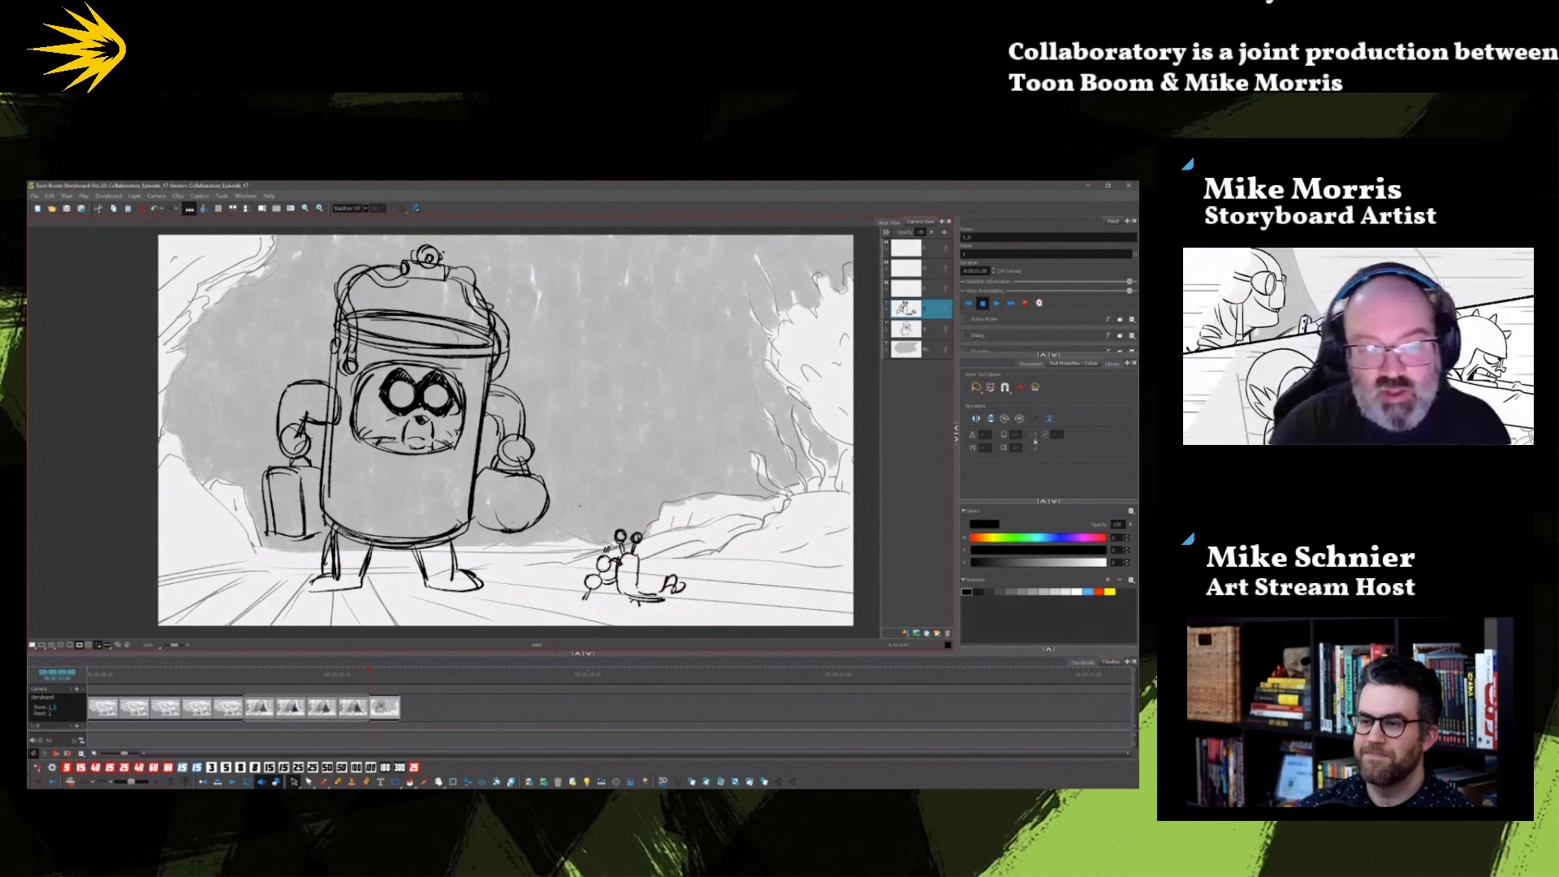
Step: On the large character's layer, brush pupils into the masked eyes and delete the stray outline strokes along the face window's upper edge
left_click(928, 330)
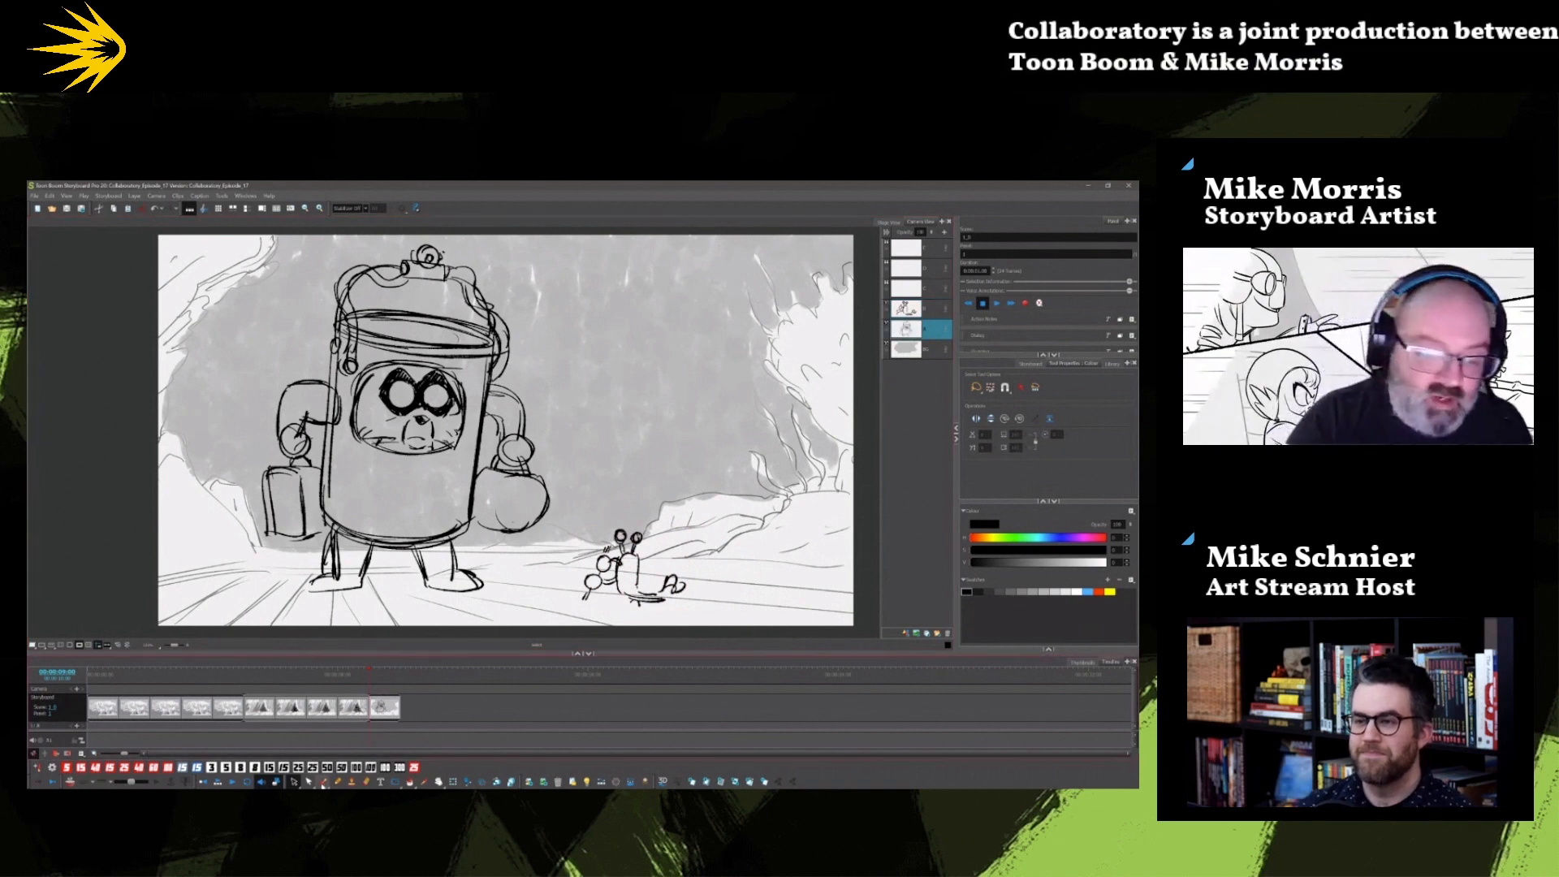
key("alt+b")
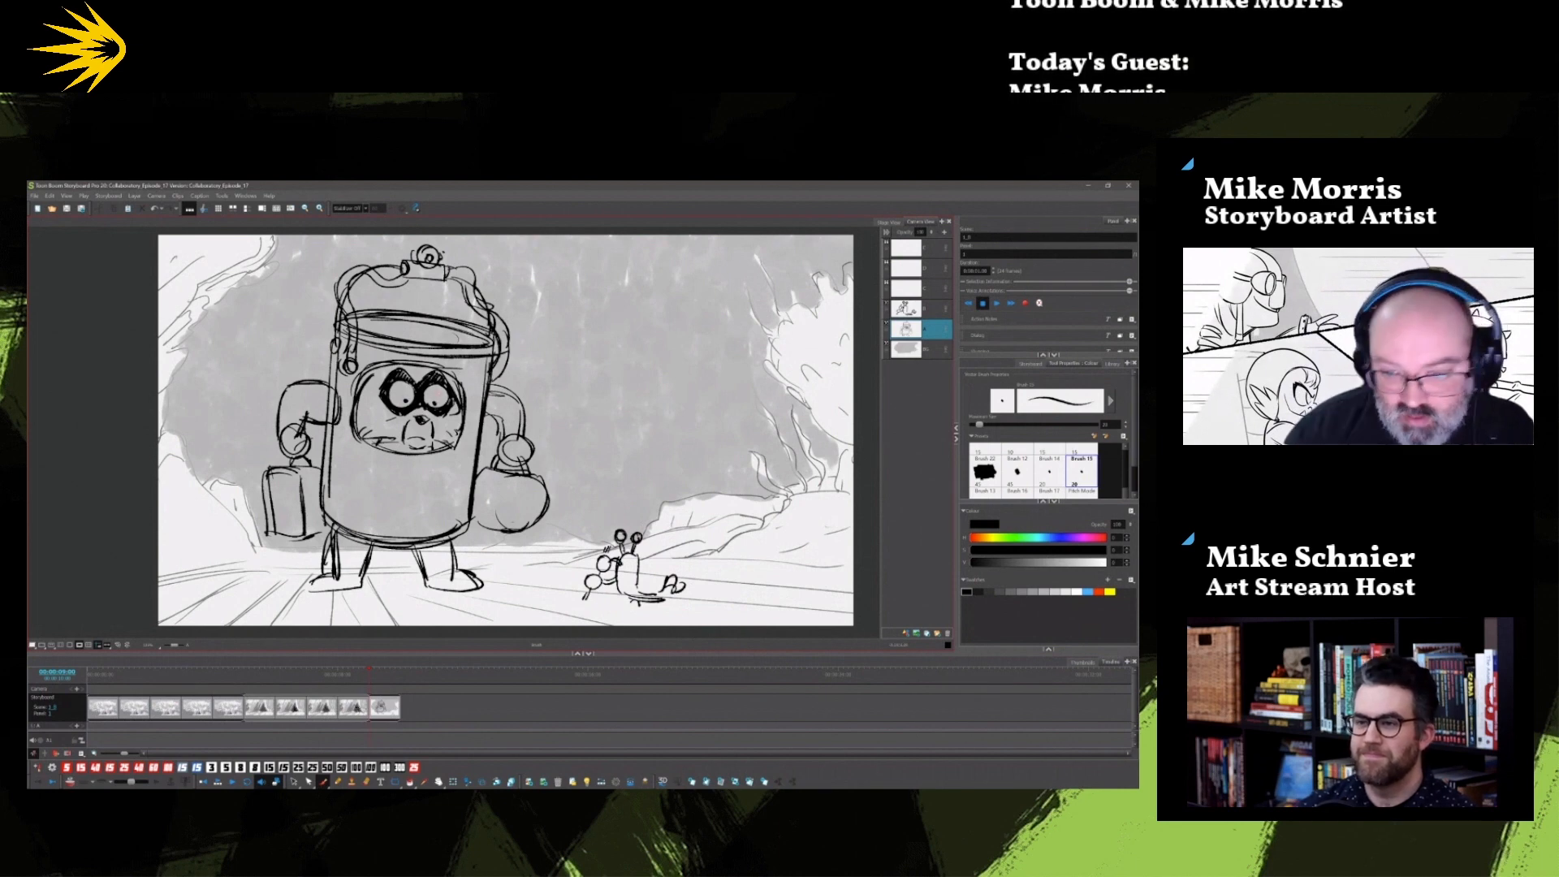
key("alt+s")
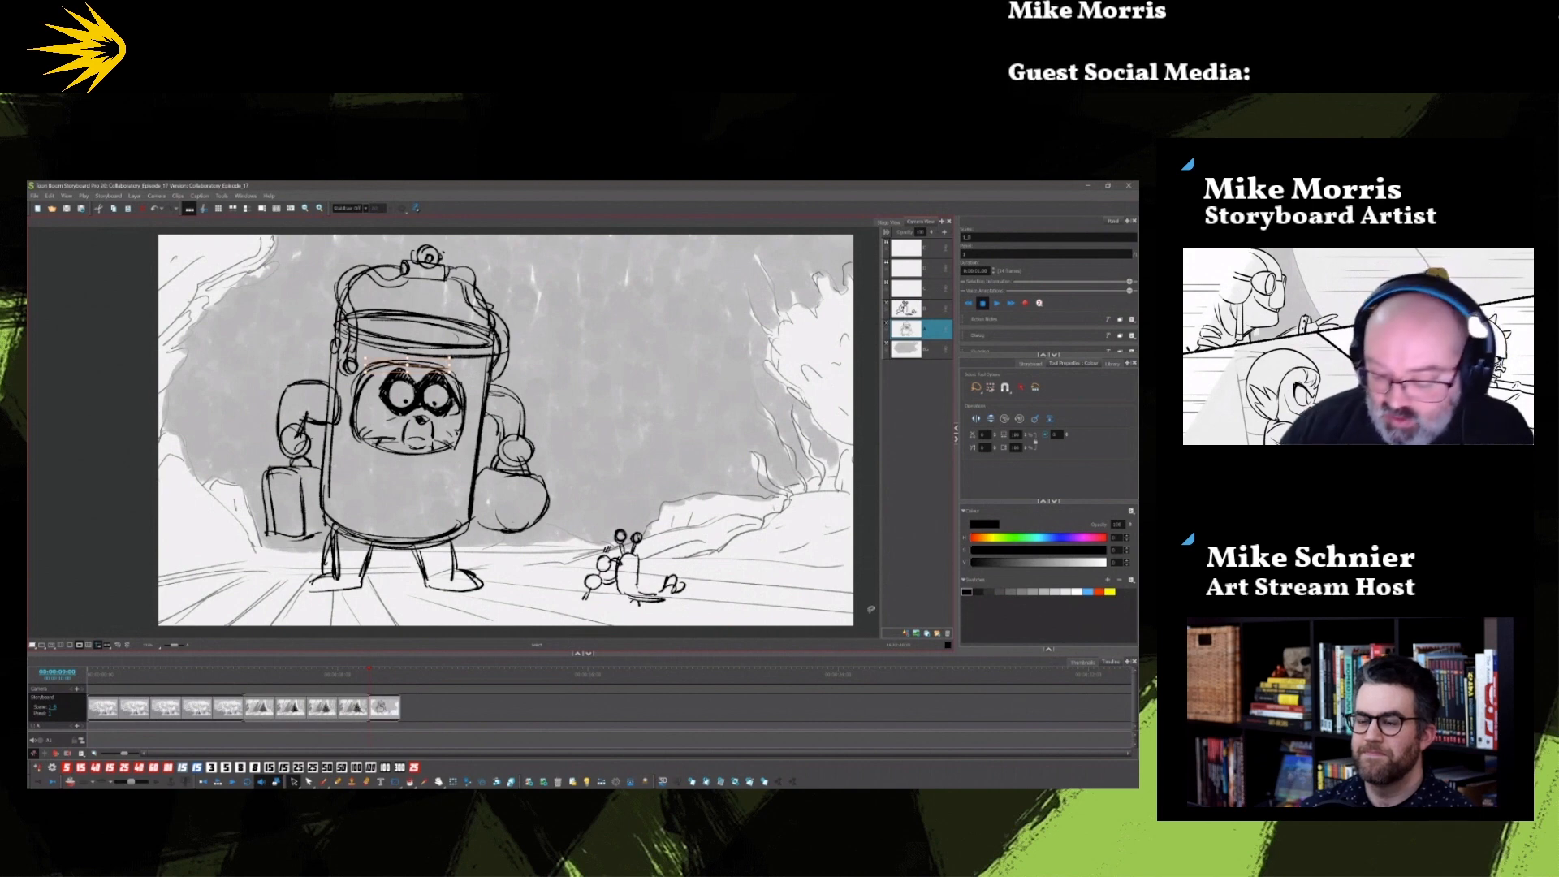
key("Delete")
left_click(374, 376)
key("Delete")
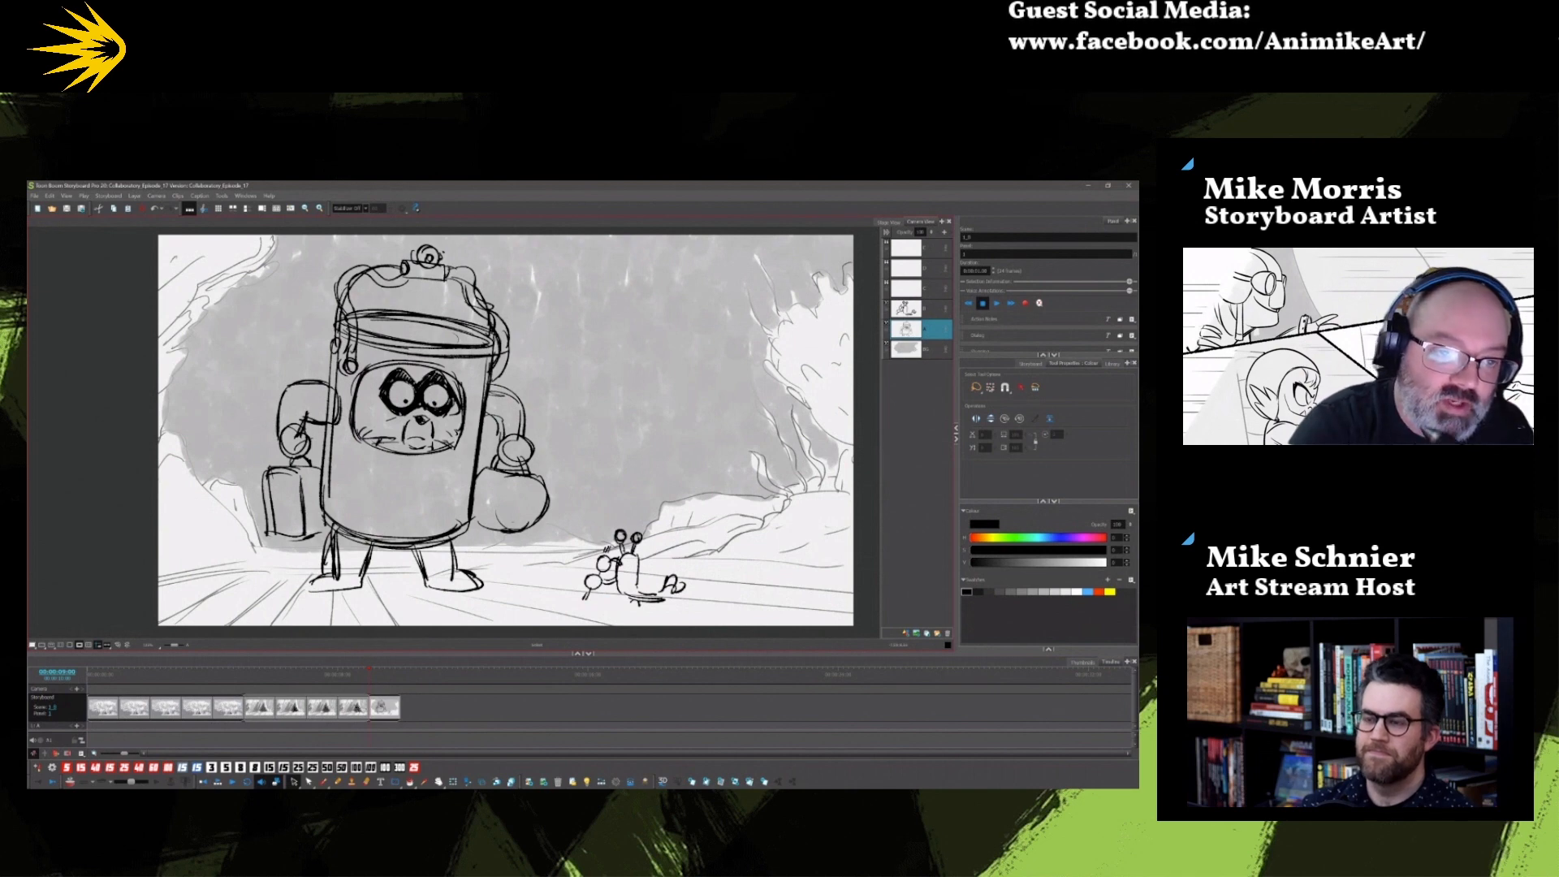
Step: Tidy the hose beside the helmet, redraw the face window's outline, and clean up the shoulder line of the case-carrying arm
mouse_move(348, 306)
left_mouse_down()
mouse_move(353, 350)
mouse_move(351, 312)
left_mouse_up()
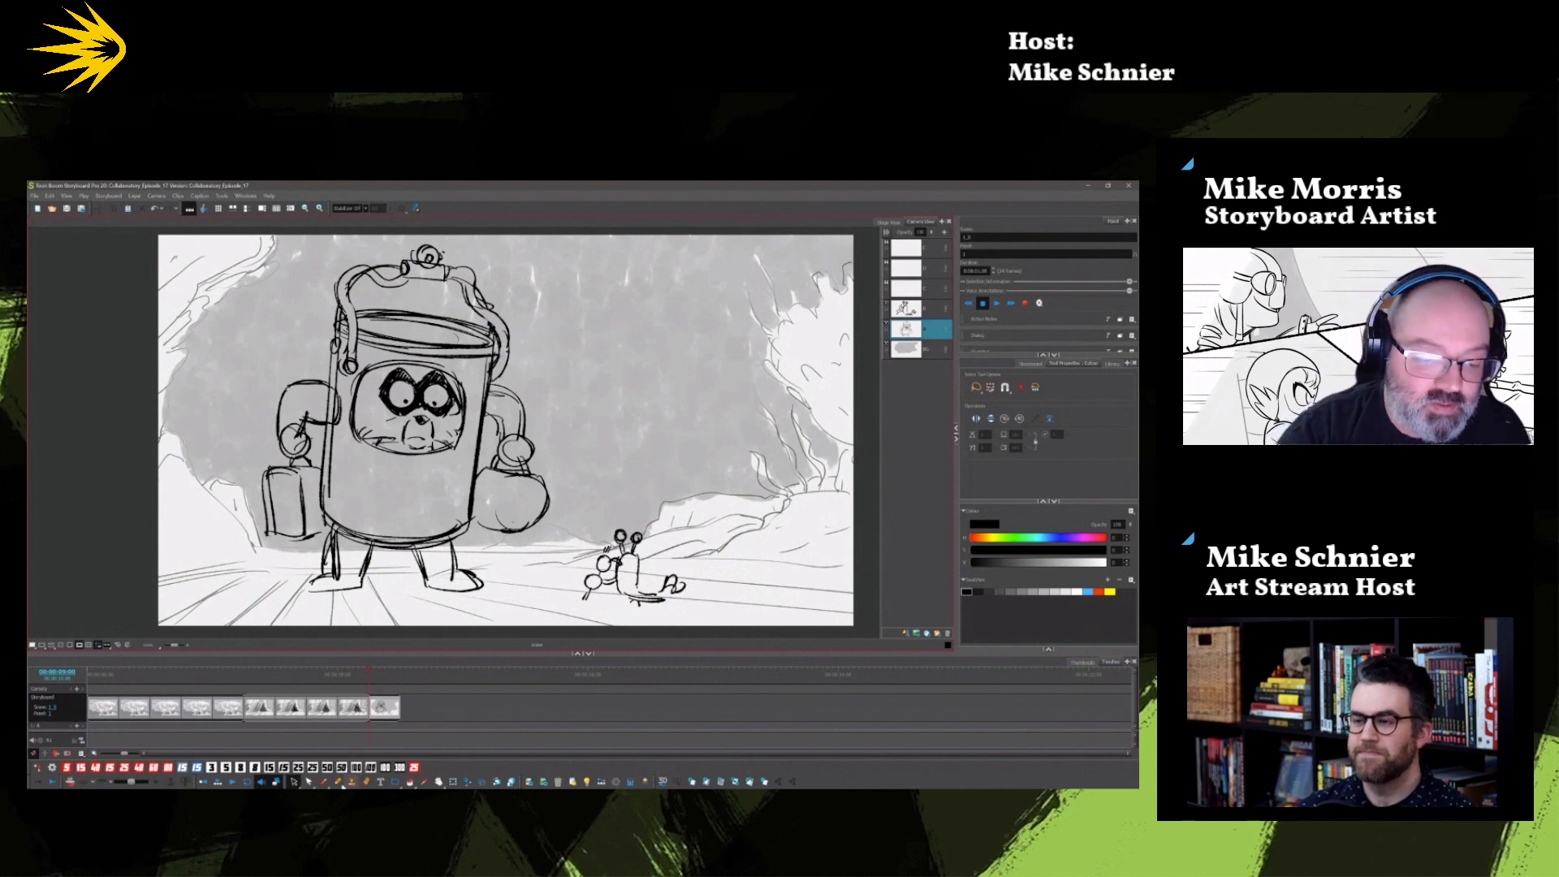
left_click(324, 782)
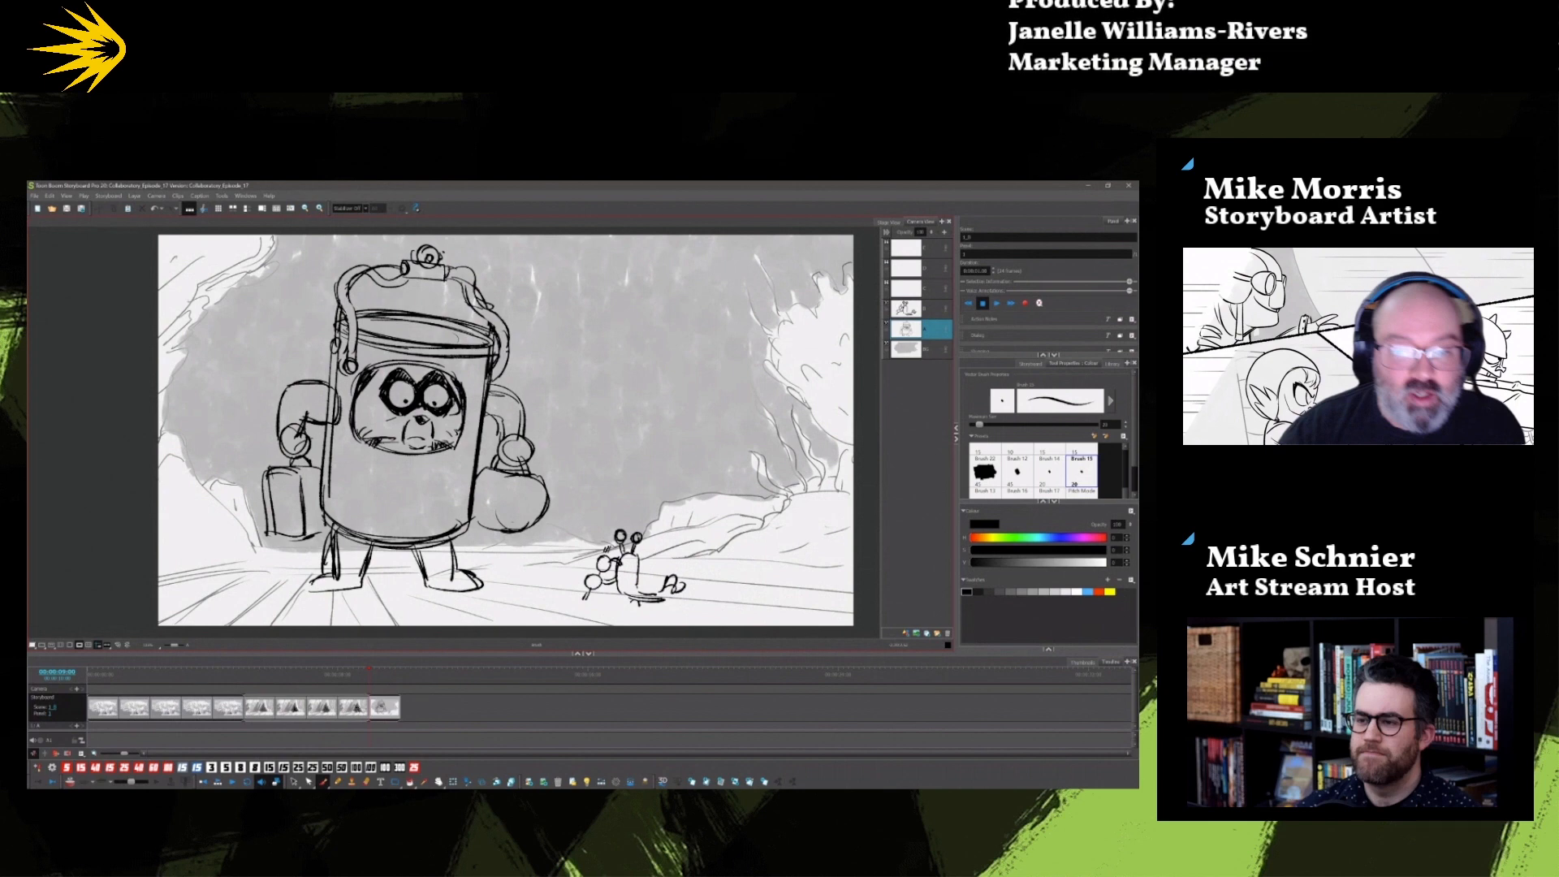
key("alt+s")
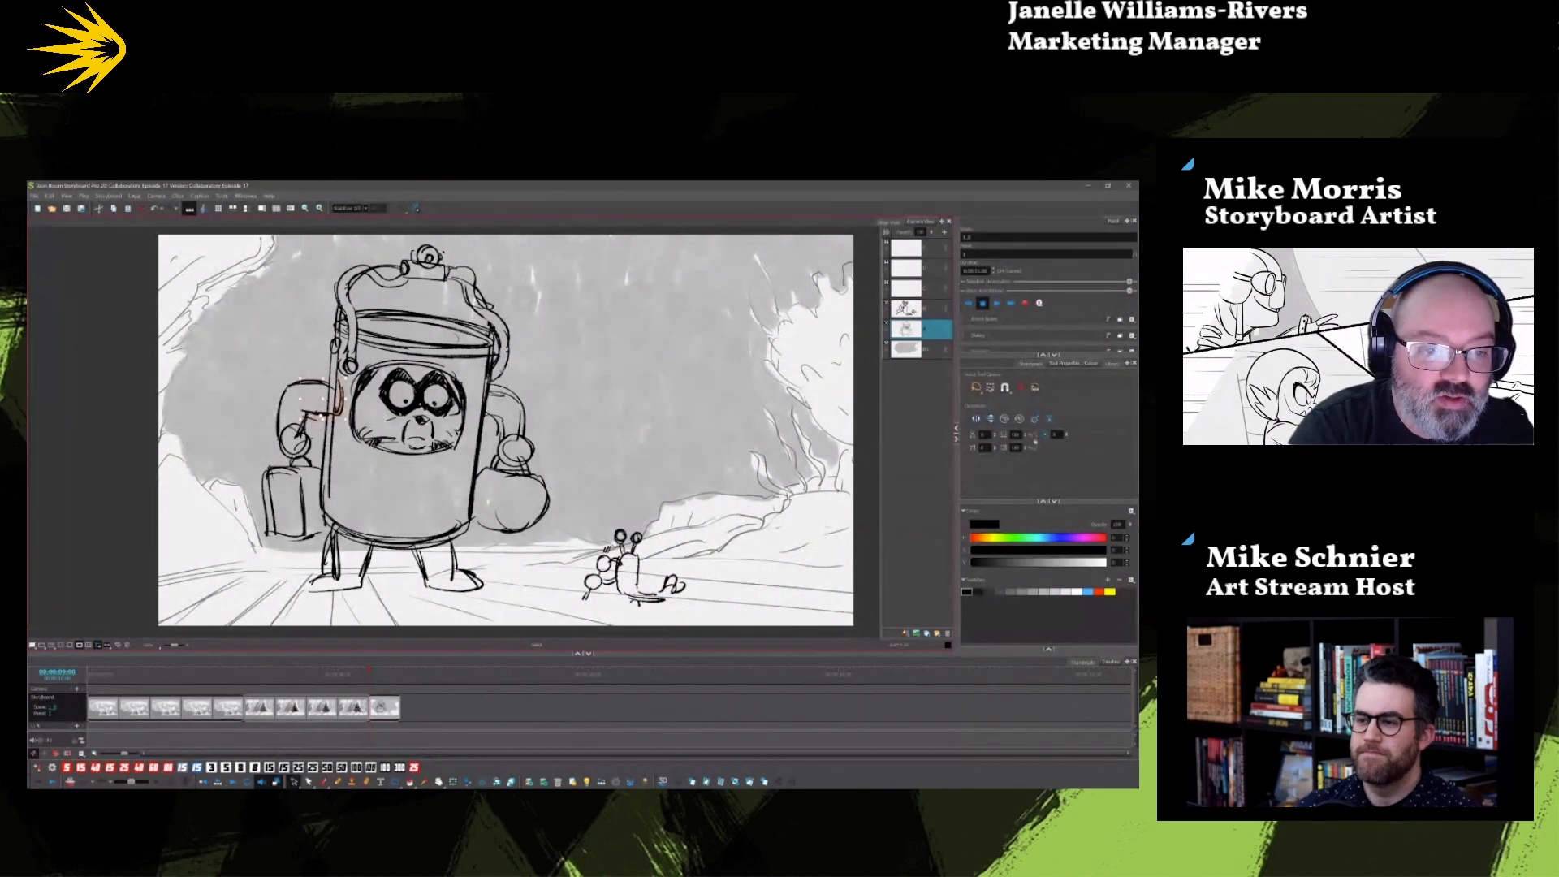
left_click(313, 381)
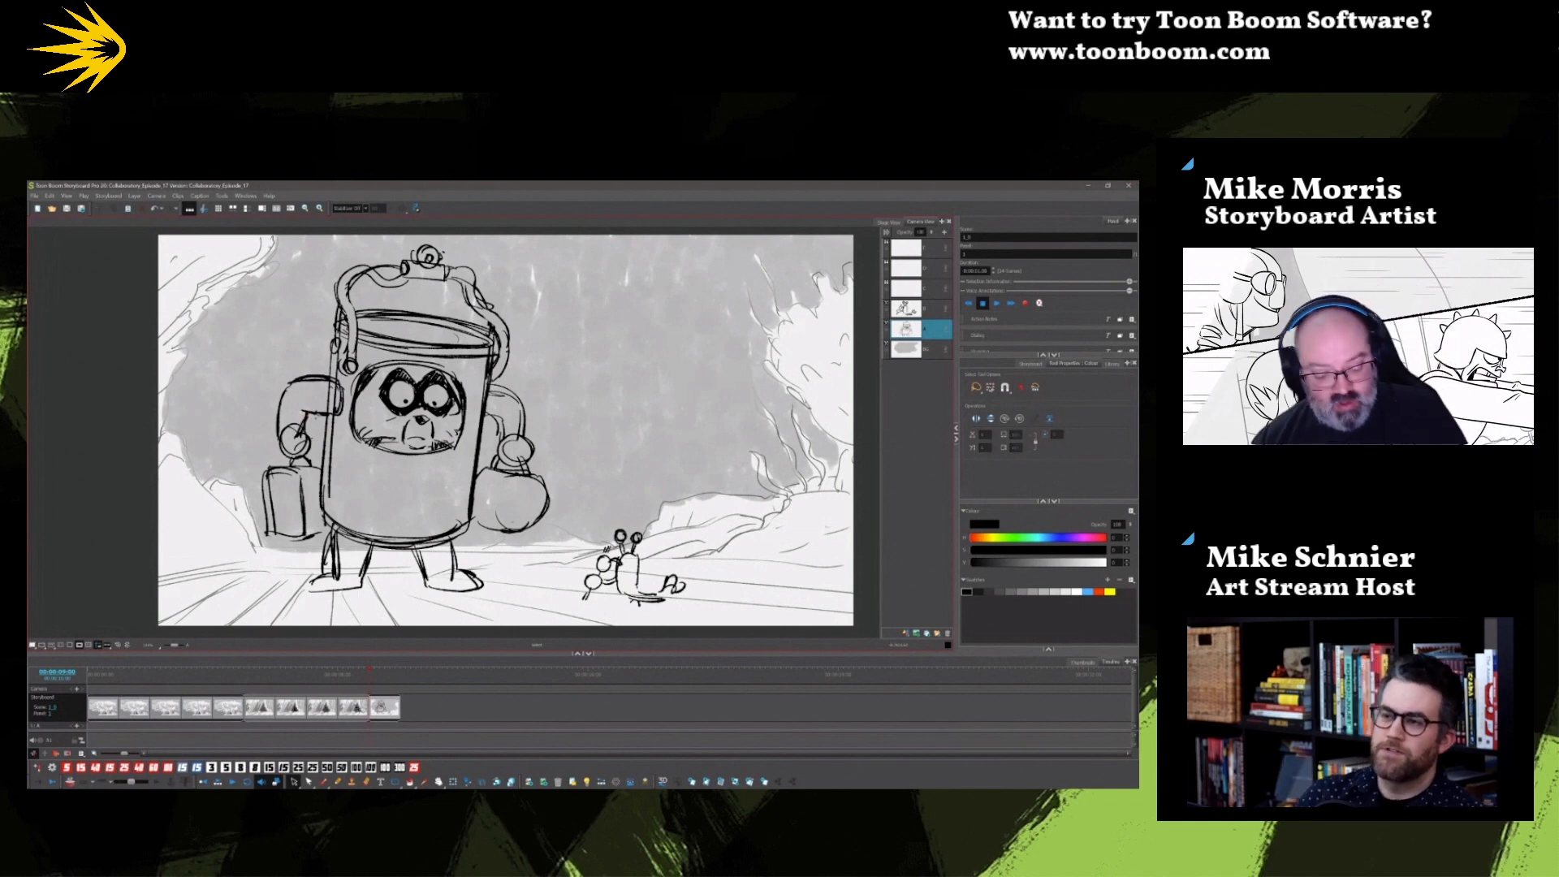
Step: Flip between the preceding creature panels and the diving-suit panel to compare the shots
key("Left")
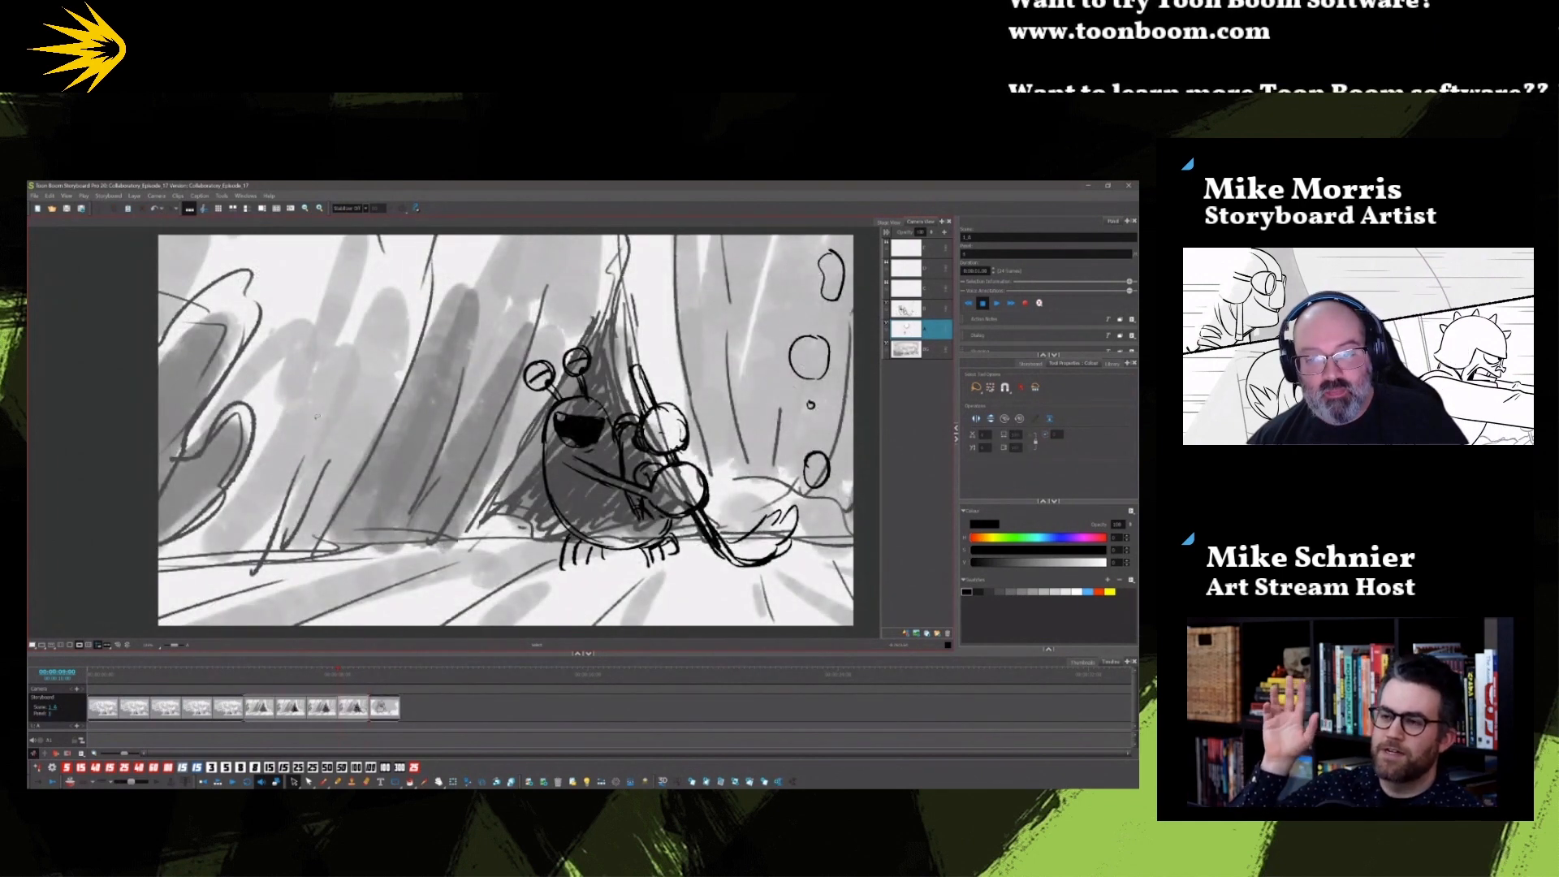
key("Left")
key("Left")
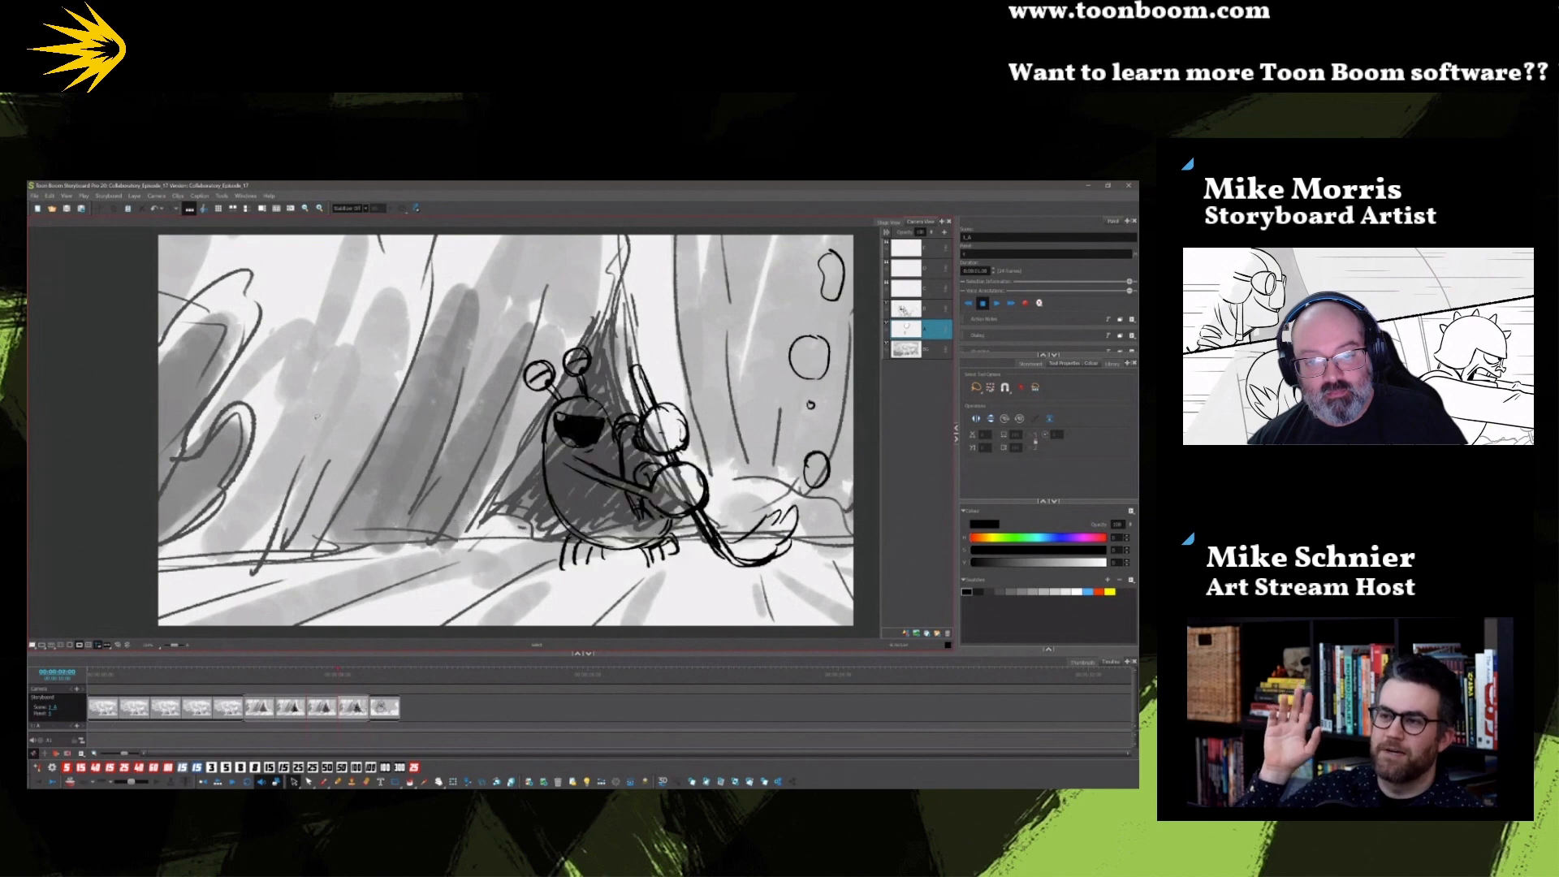
key("Right")
key("Right")
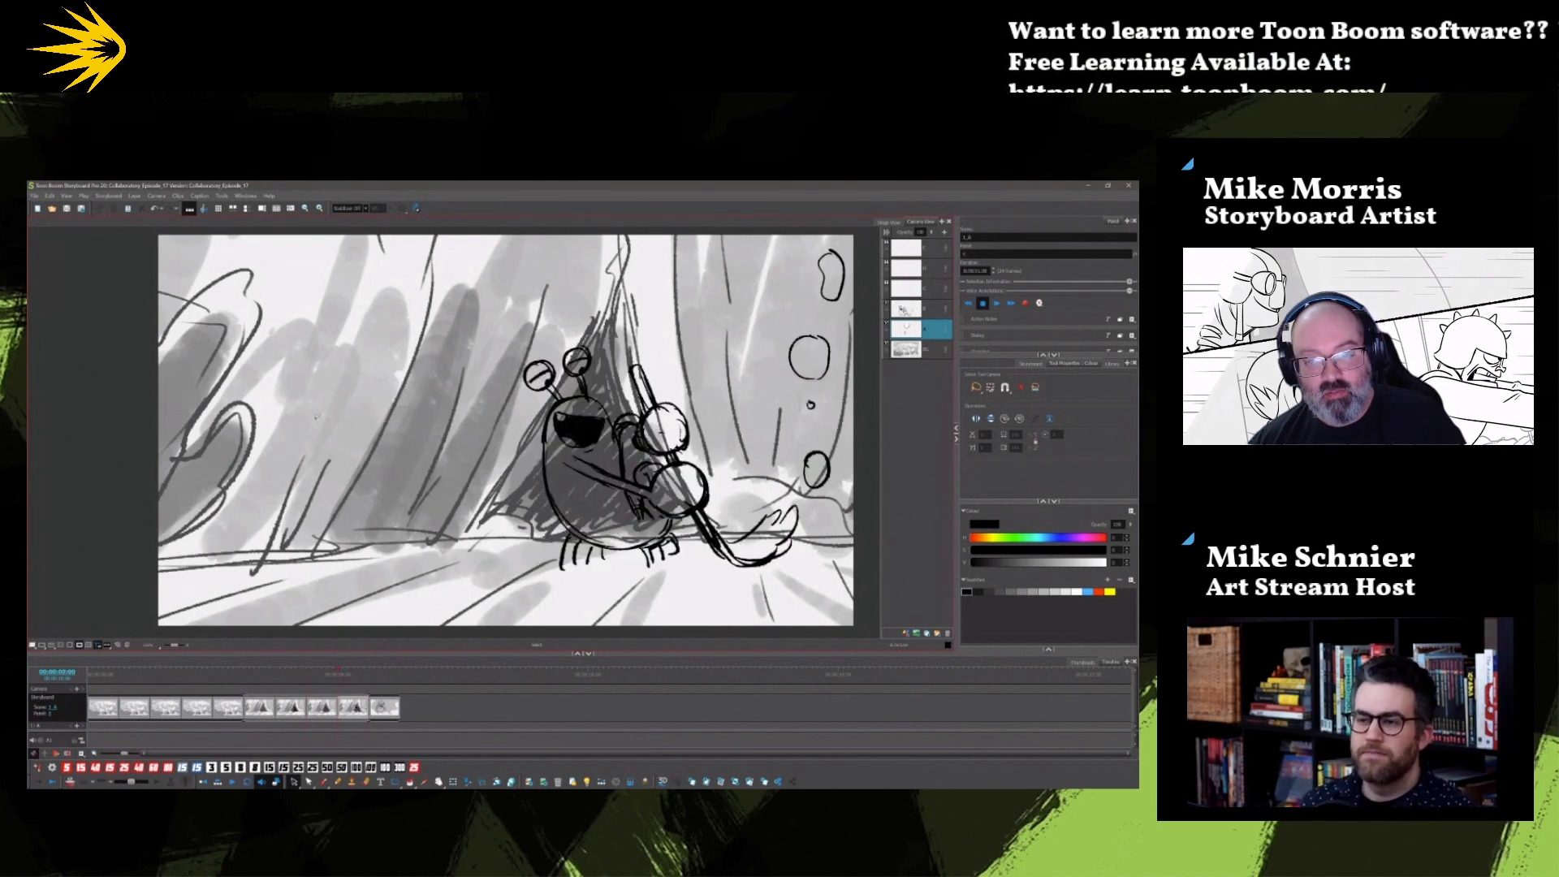
key("Right")
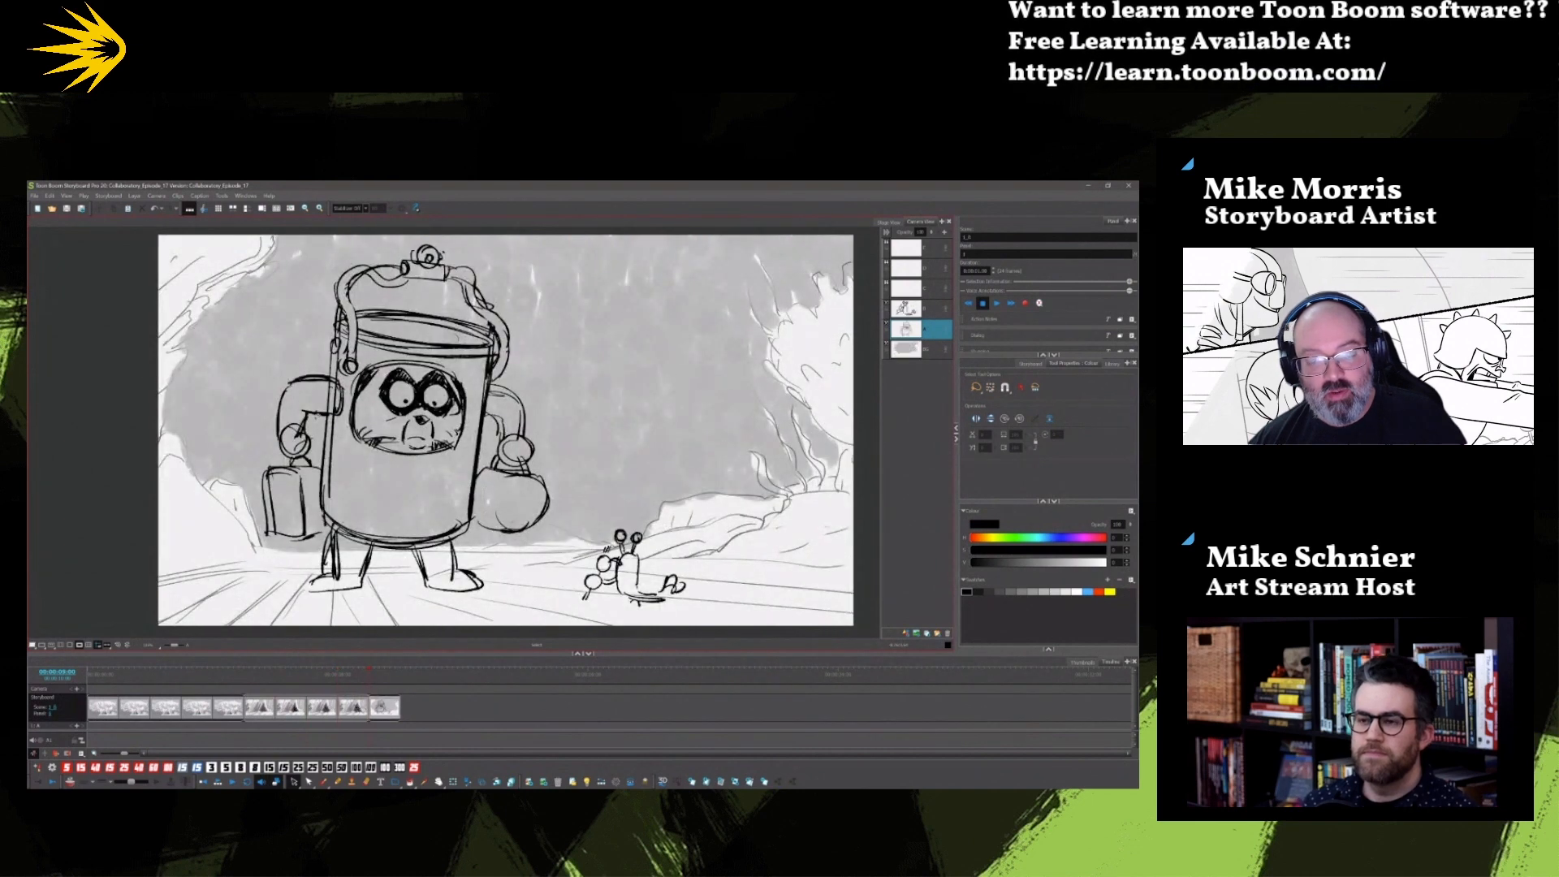
Step: Brush details onto both of the large character's hands and a claw onto the small creature, and adjust the suit's side line below the case-carrying arm
key("alt+b")
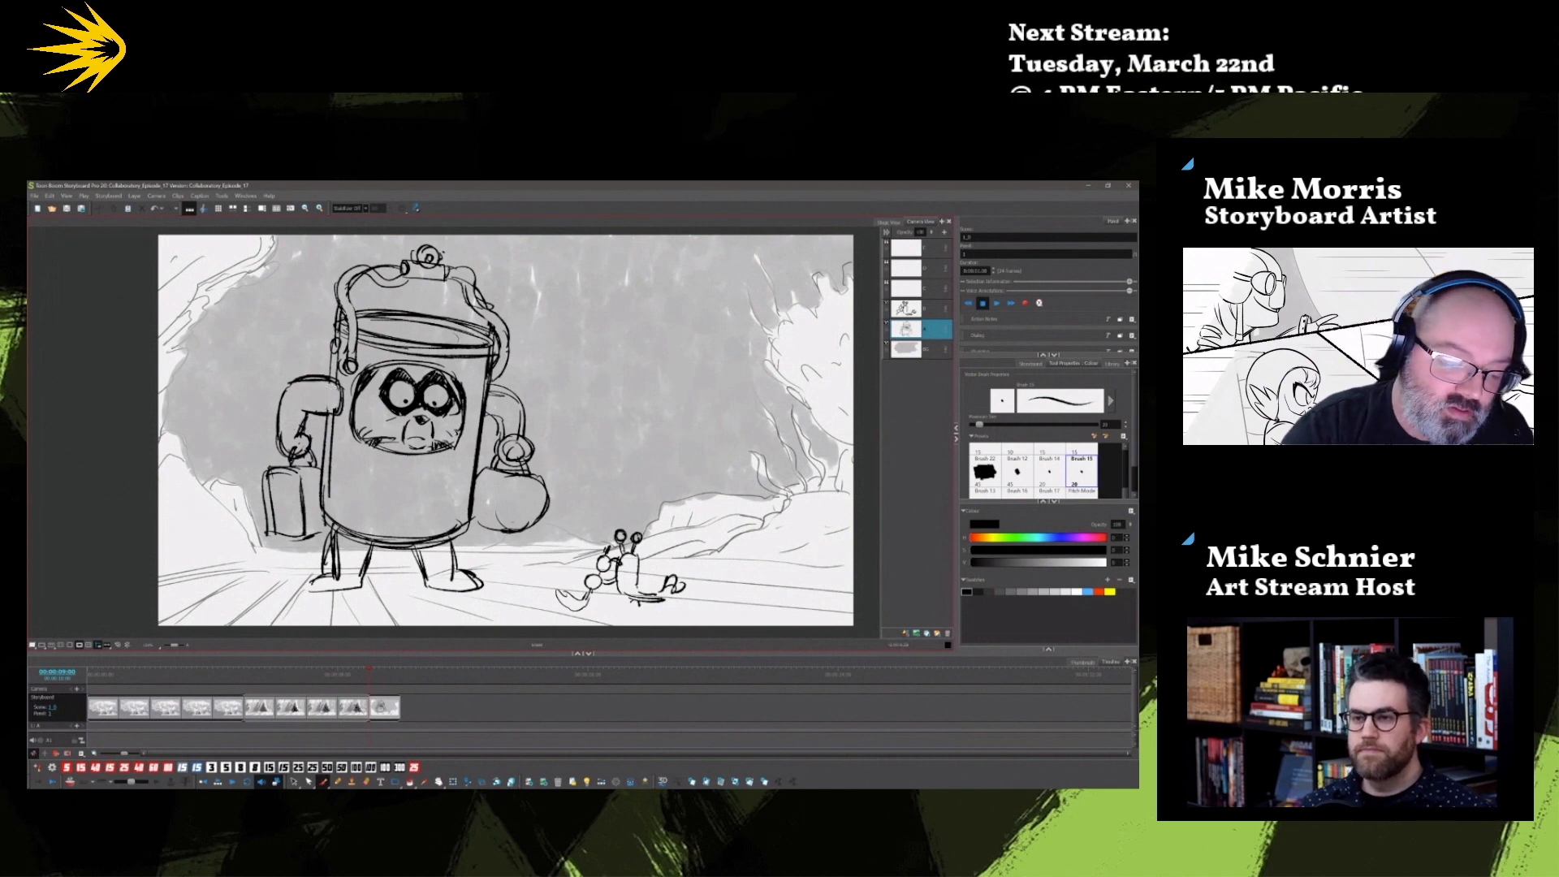
key("alt+s")
left_click(332, 440)
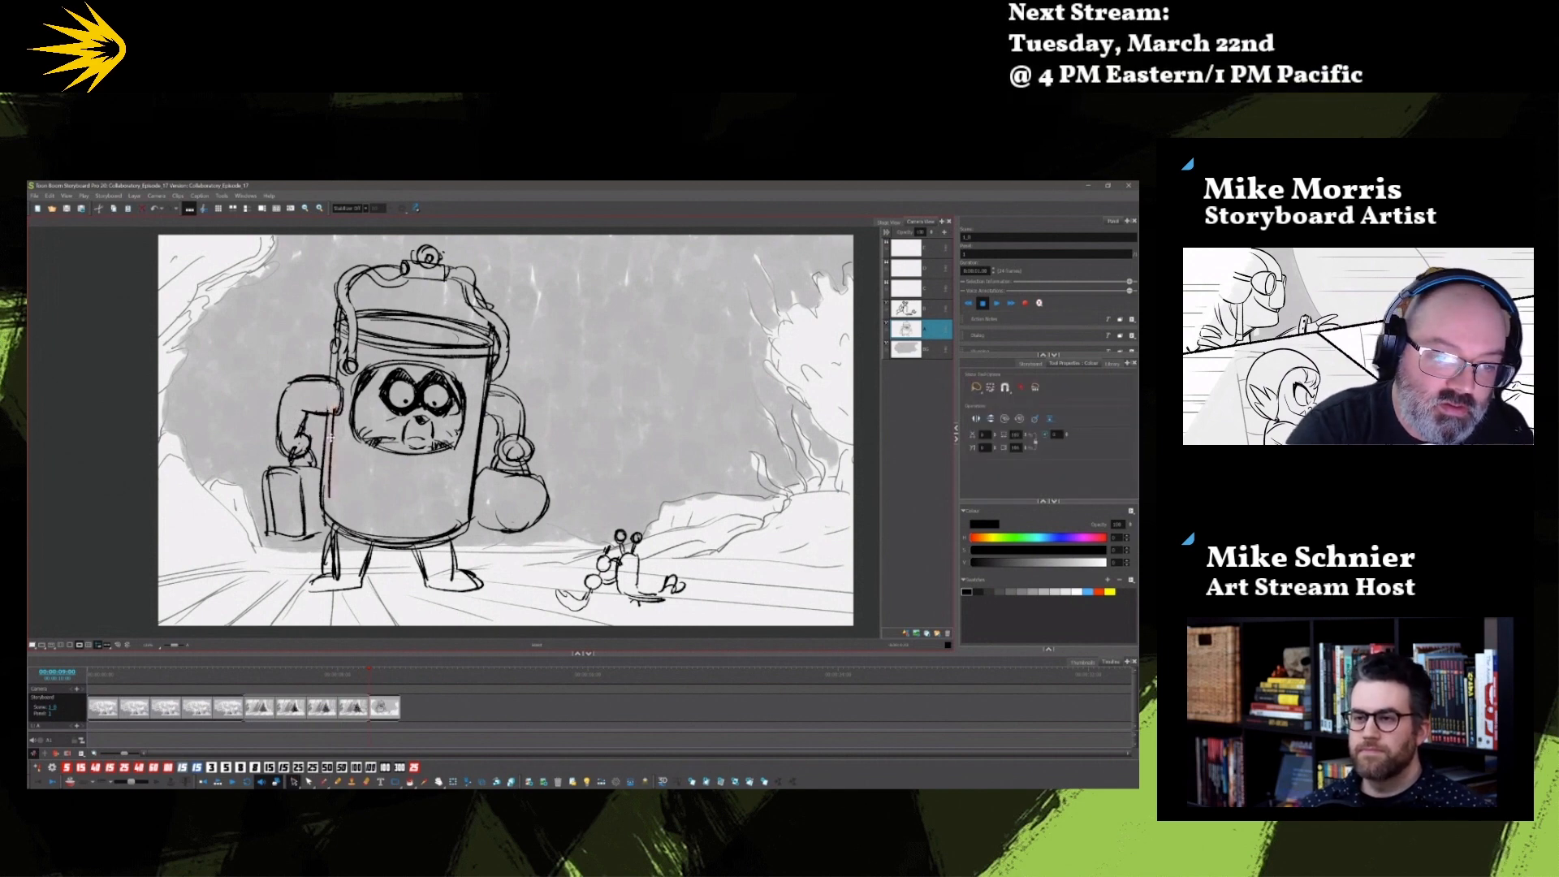
left_click_drag(324, 445, 323, 446)
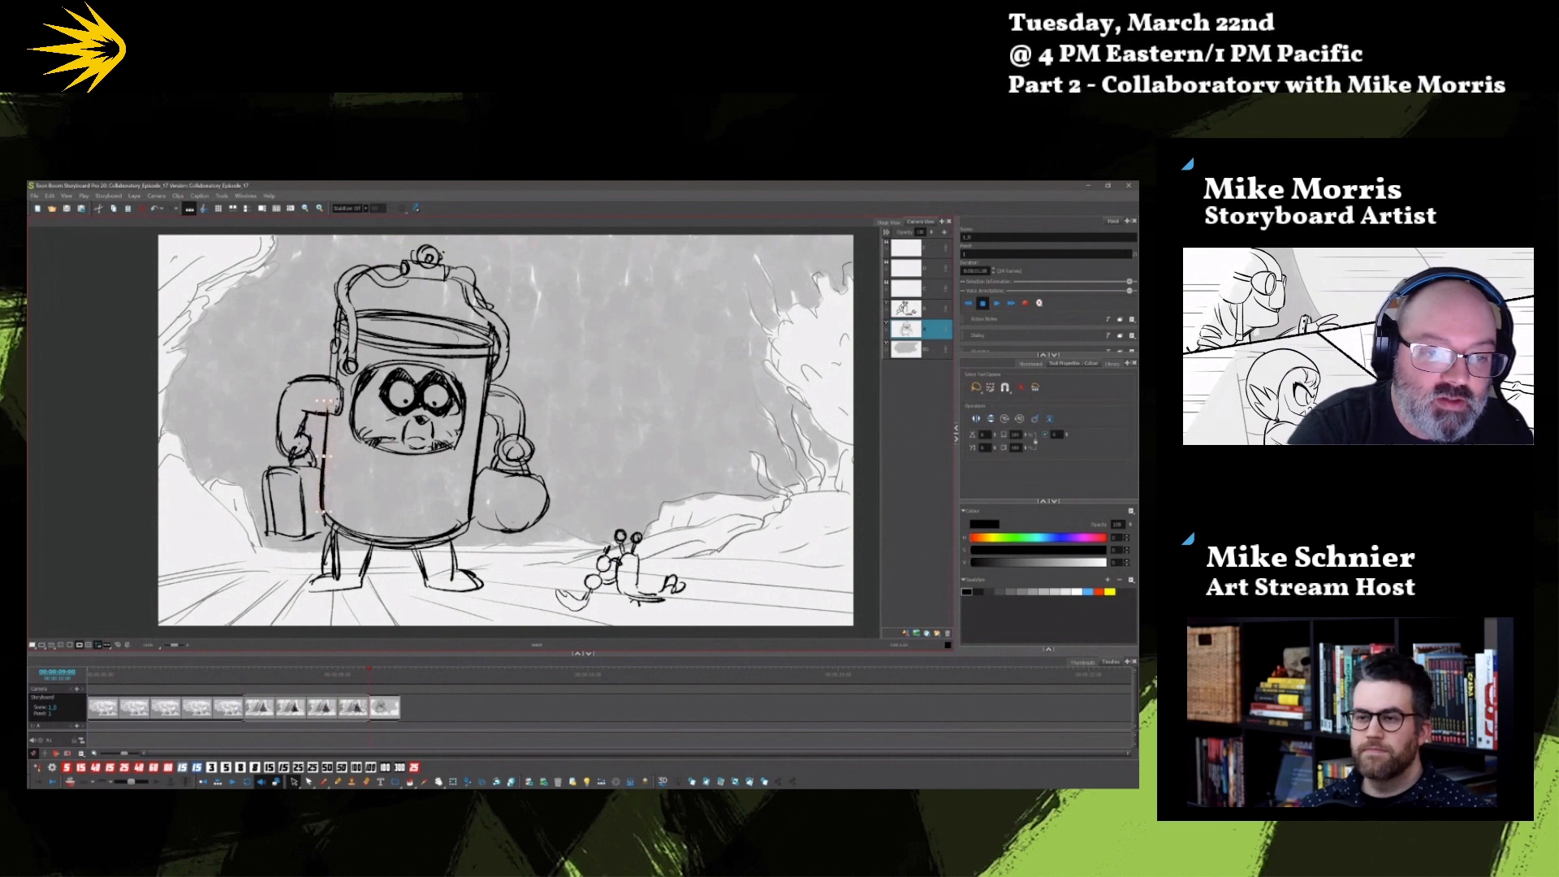
left_click(591, 342)
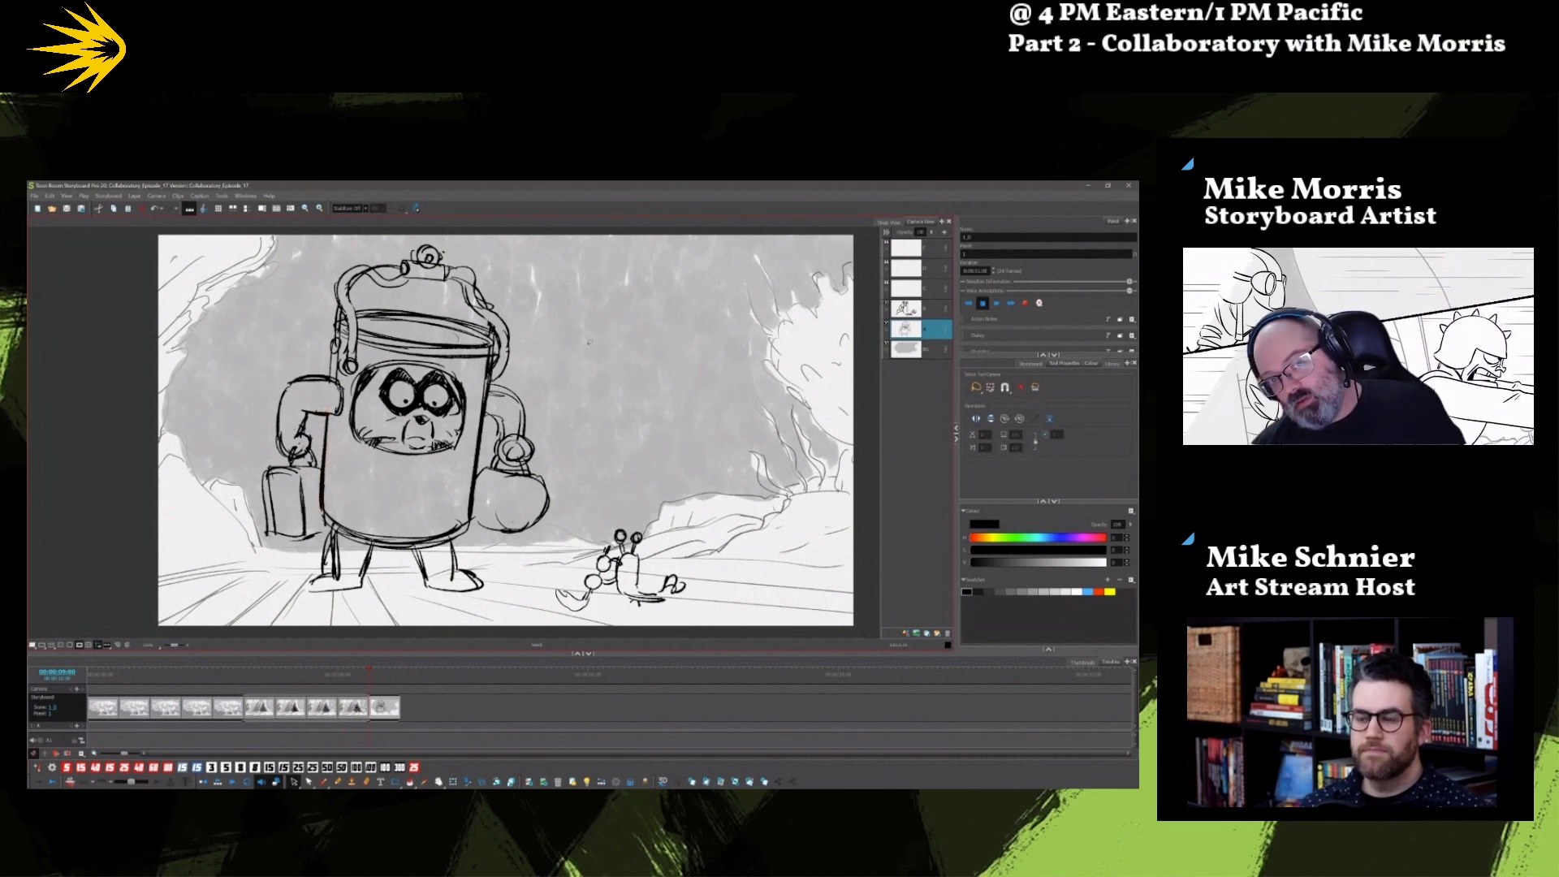
Step: Compare the diving-suit panel with the one before it, and duplicate the preceding cave panel with the clawed creature
key("Left")
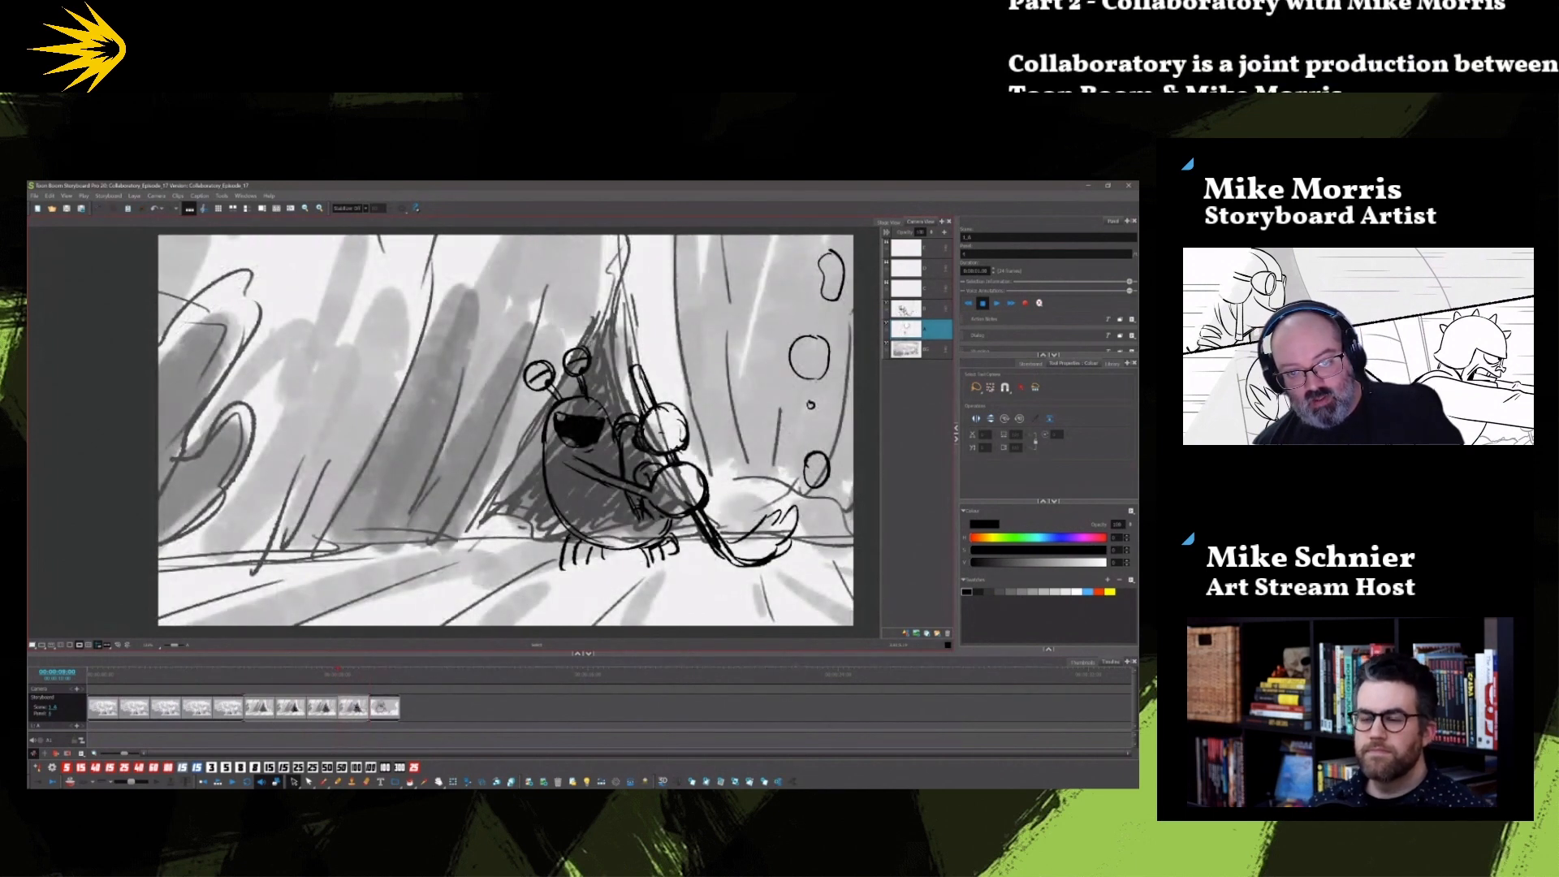
key("Right")
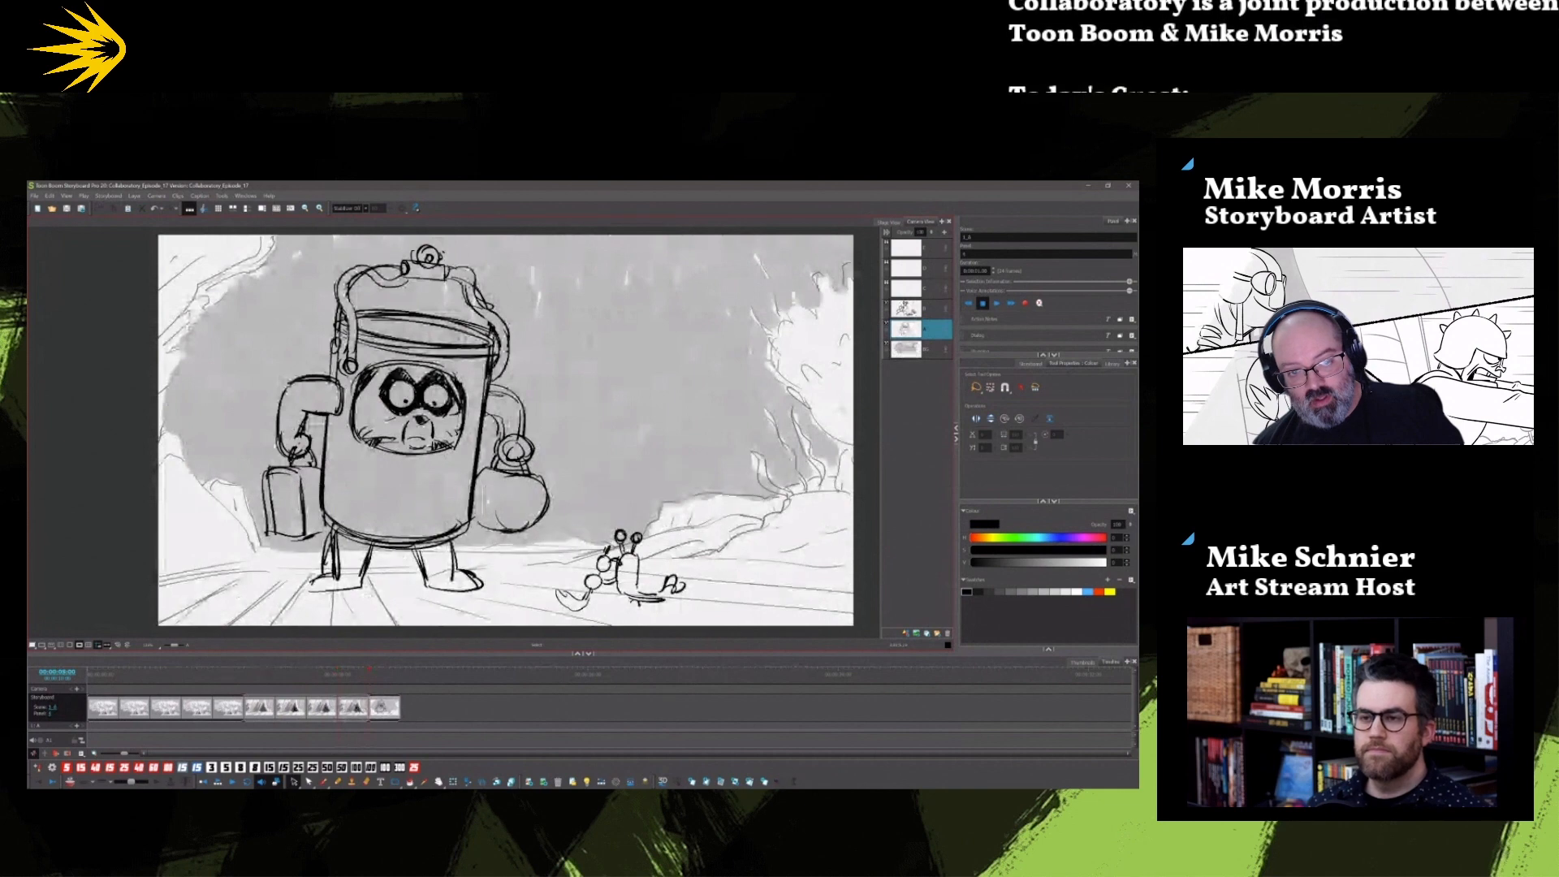
key("Left")
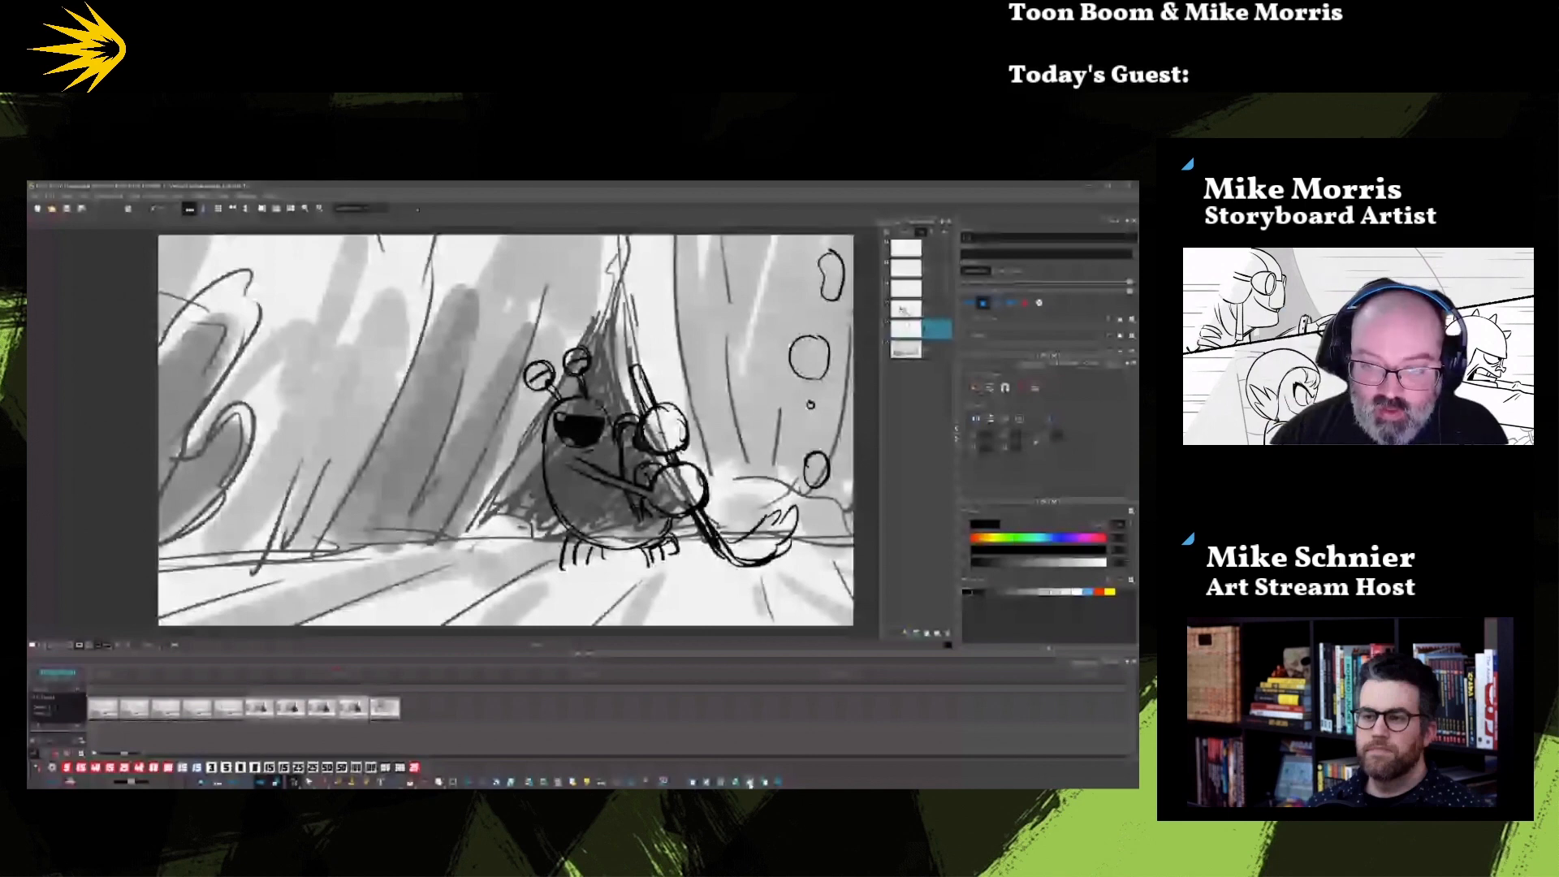
left_click(750, 783)
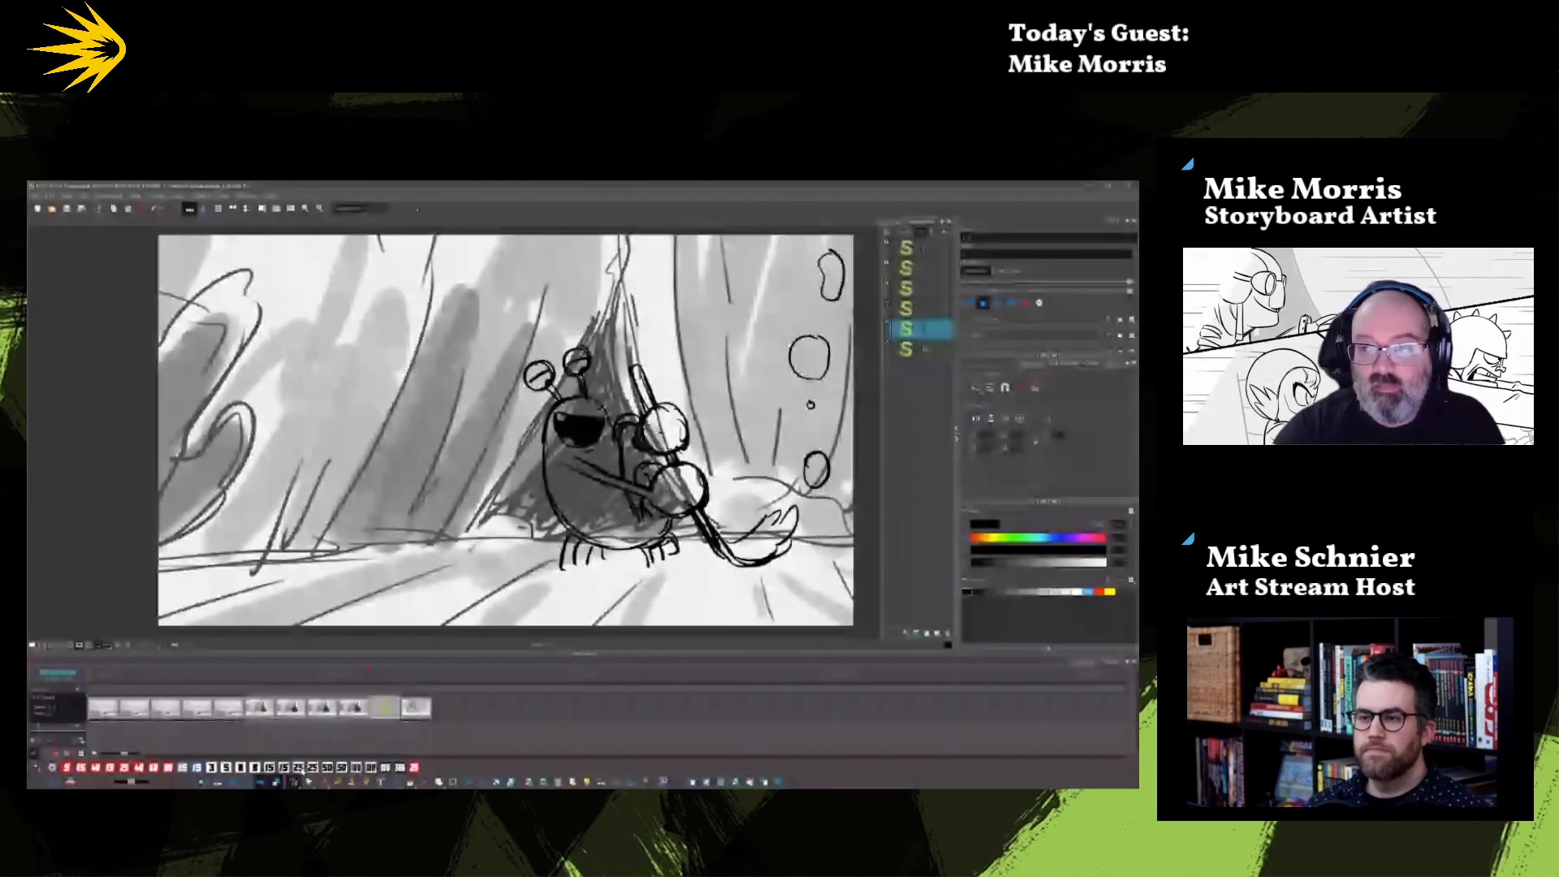
Step: On the creature's layer in the duplicated panel, delete the eyestalks and the open black mouth
left_click(934, 308)
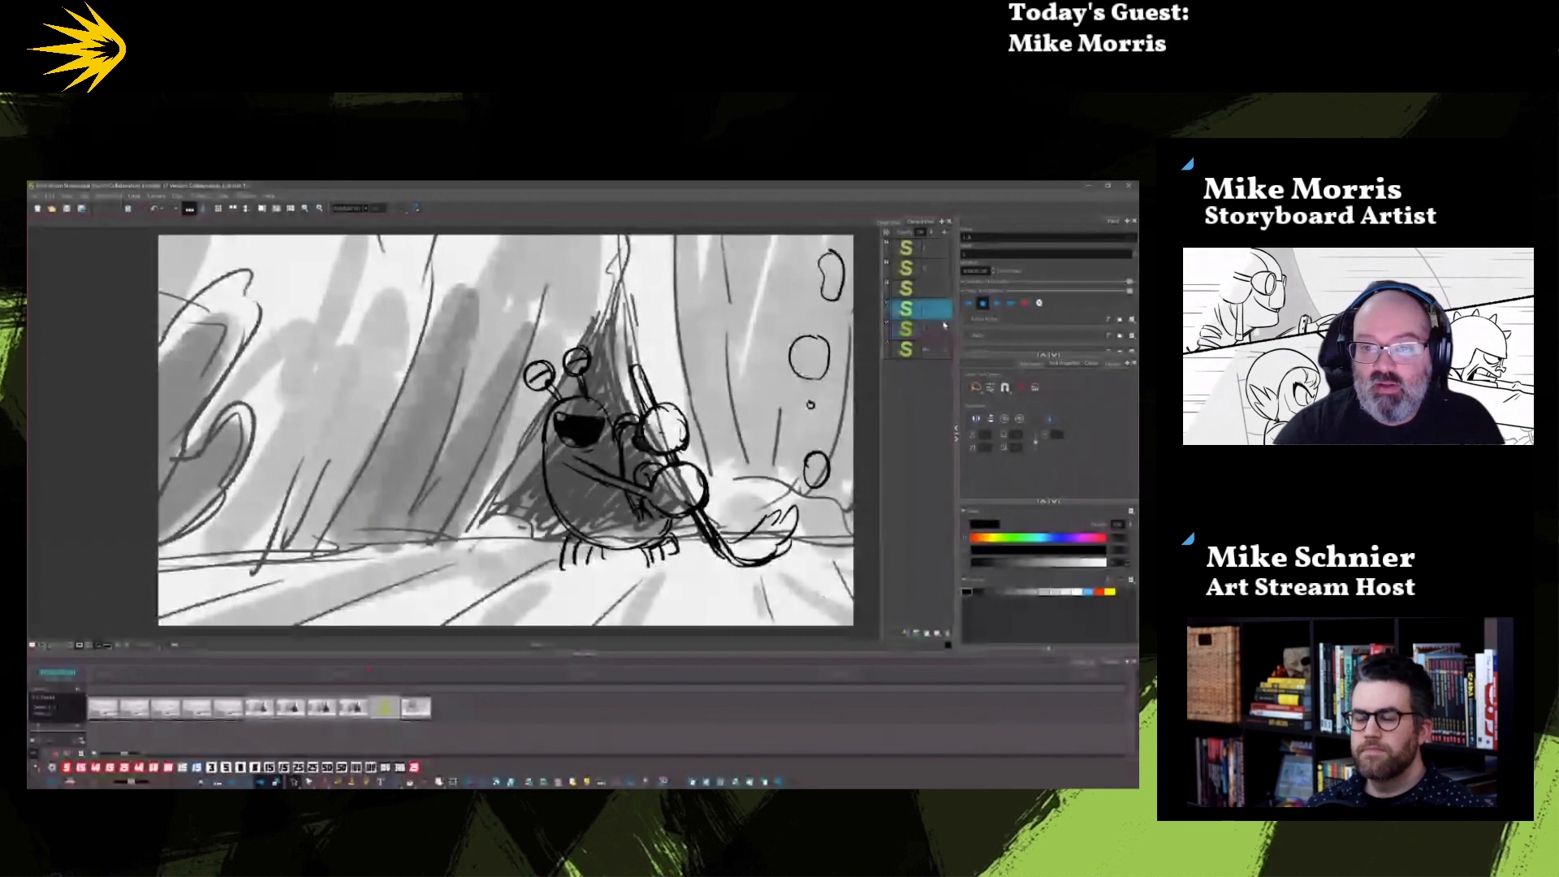
left_click(934, 333)
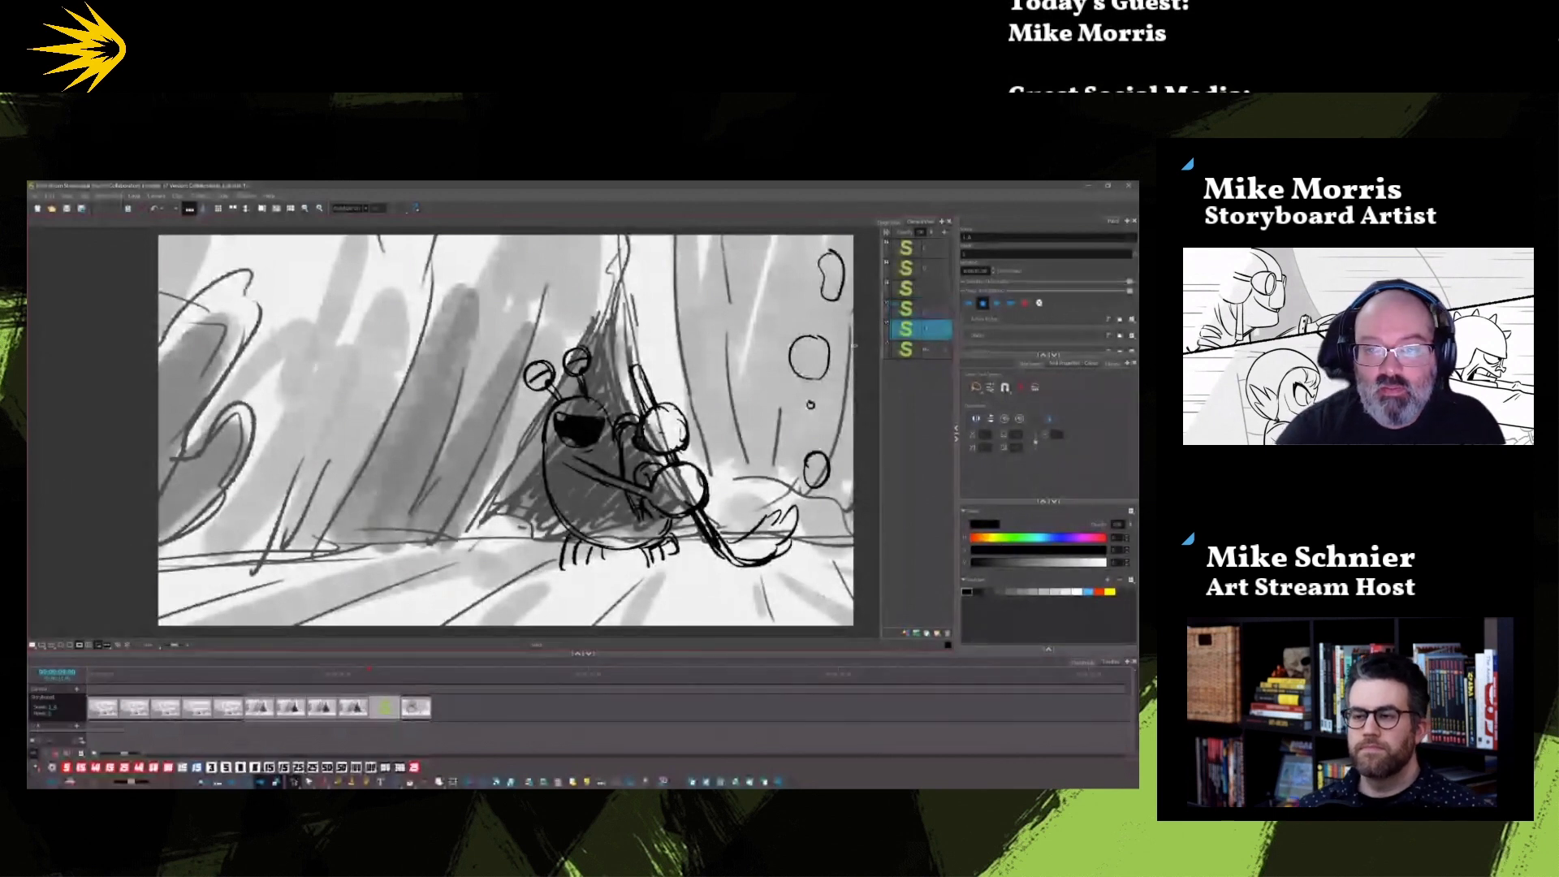
left_click(931, 314)
left_click_drag(558, 327, 598, 372)
key("Escape")
key("Delete")
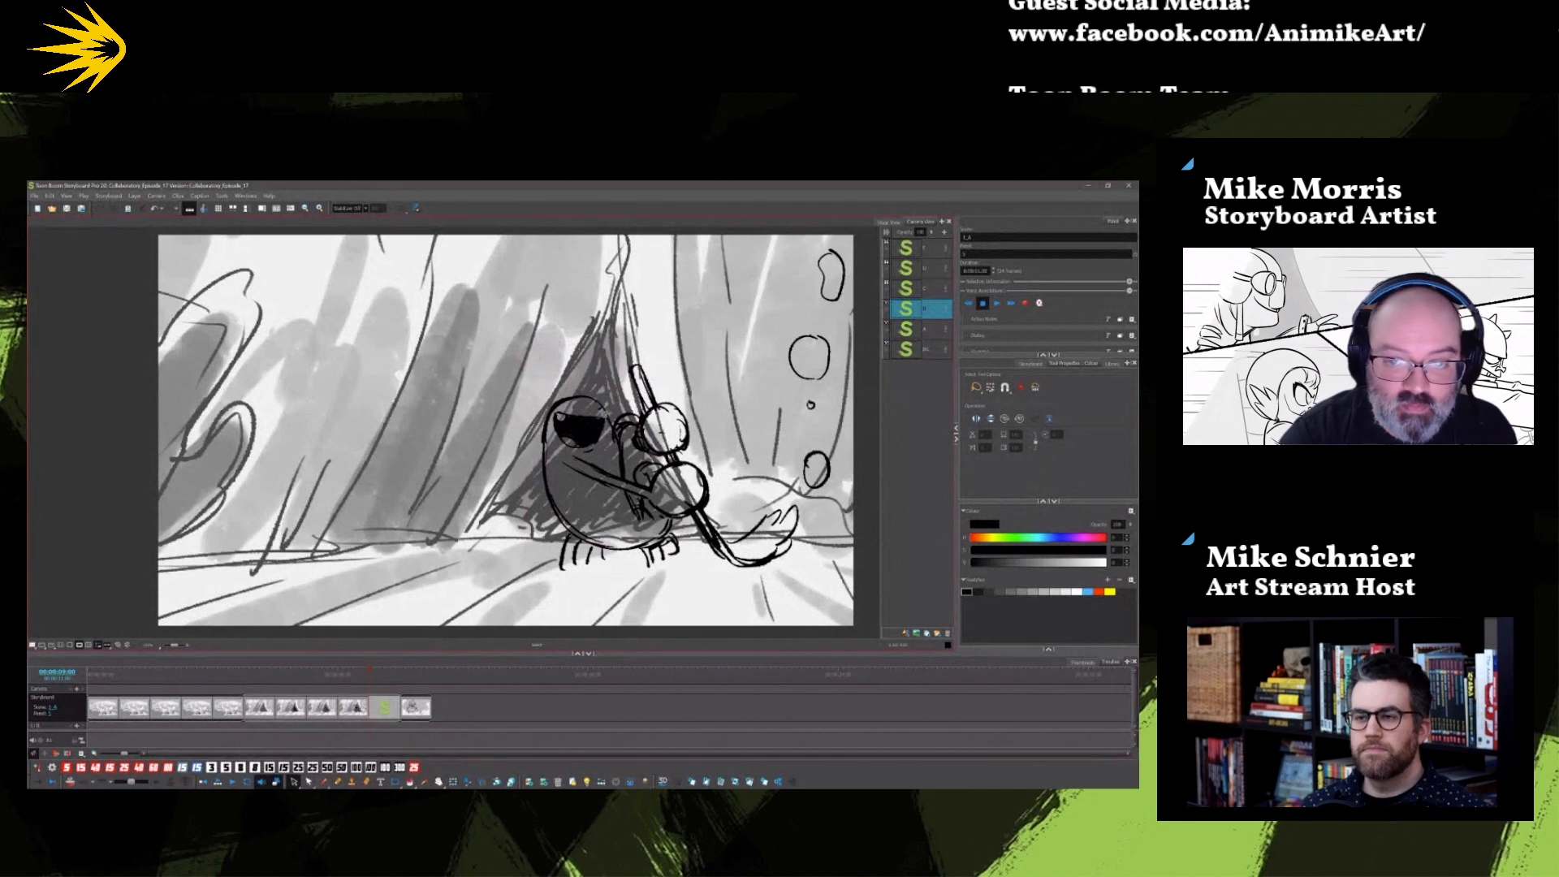
left_click(579, 427)
key("Delete")
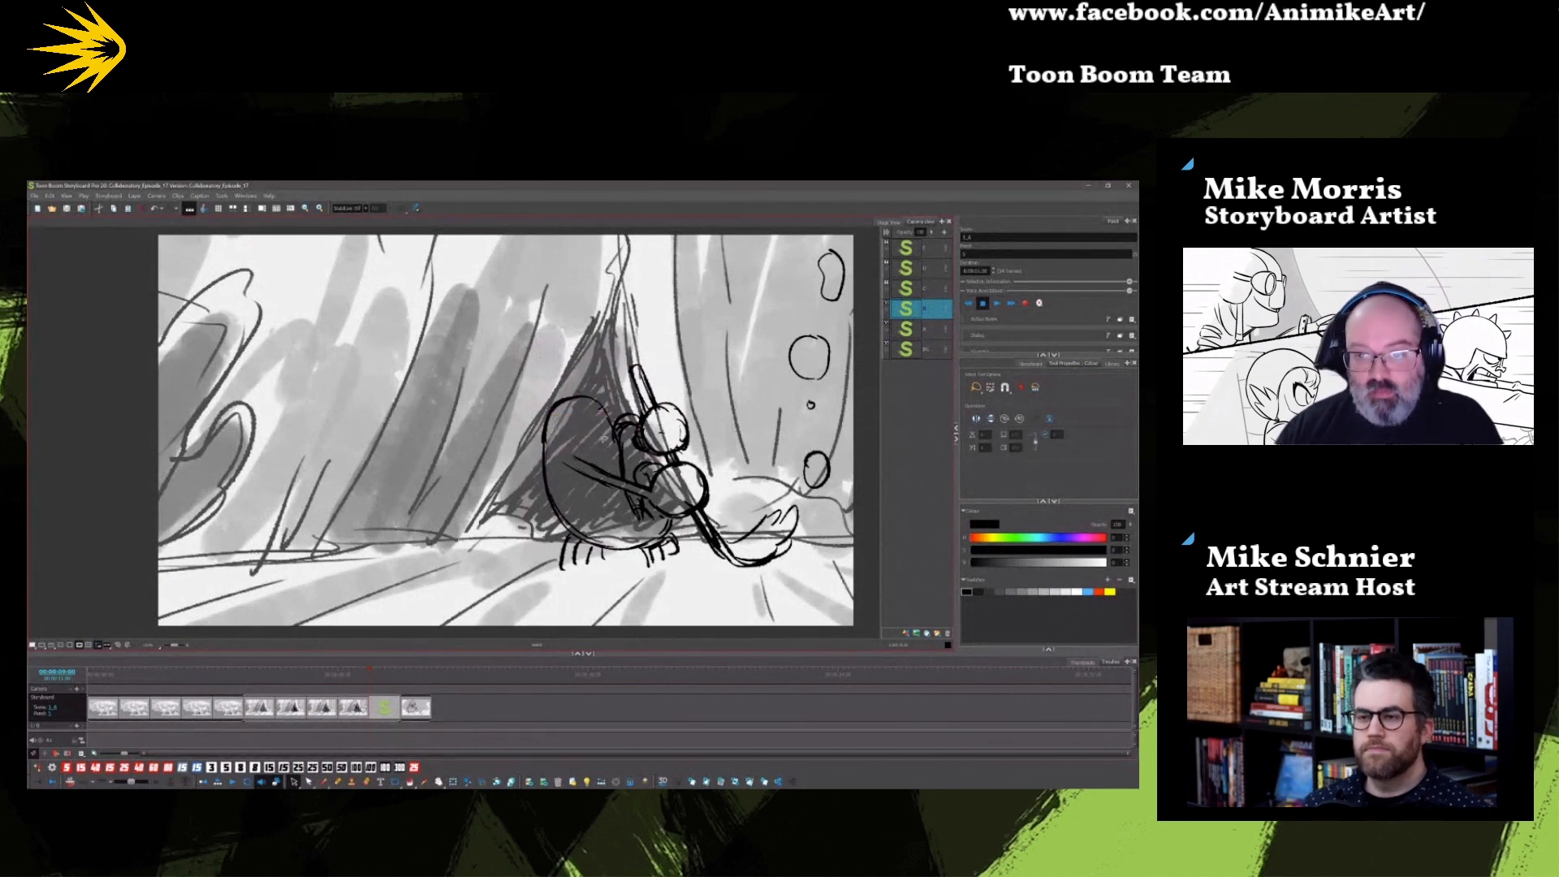
Step: Reposition the creature's segmented arm so it stands more upright, and delete the claw at its lower end
left_click_drag(633, 420, 668, 449)
left_click(718, 420)
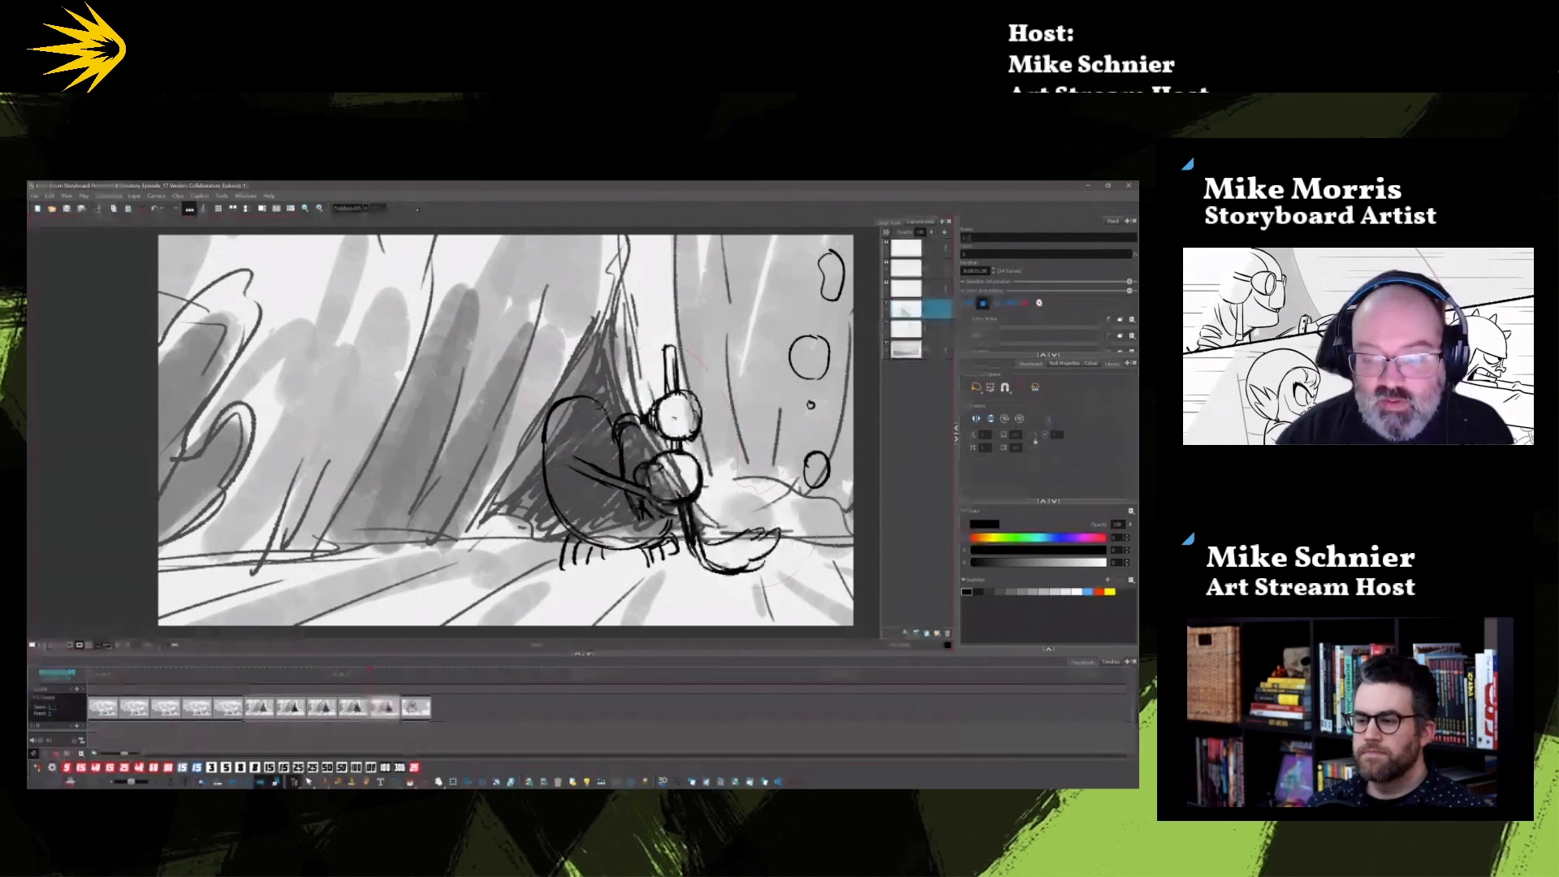
key("Delete")
Step: Brush wide round eyes with pupils and raised brows above the creature's body, and draw a new claw resting on the ground
left_click(323, 781)
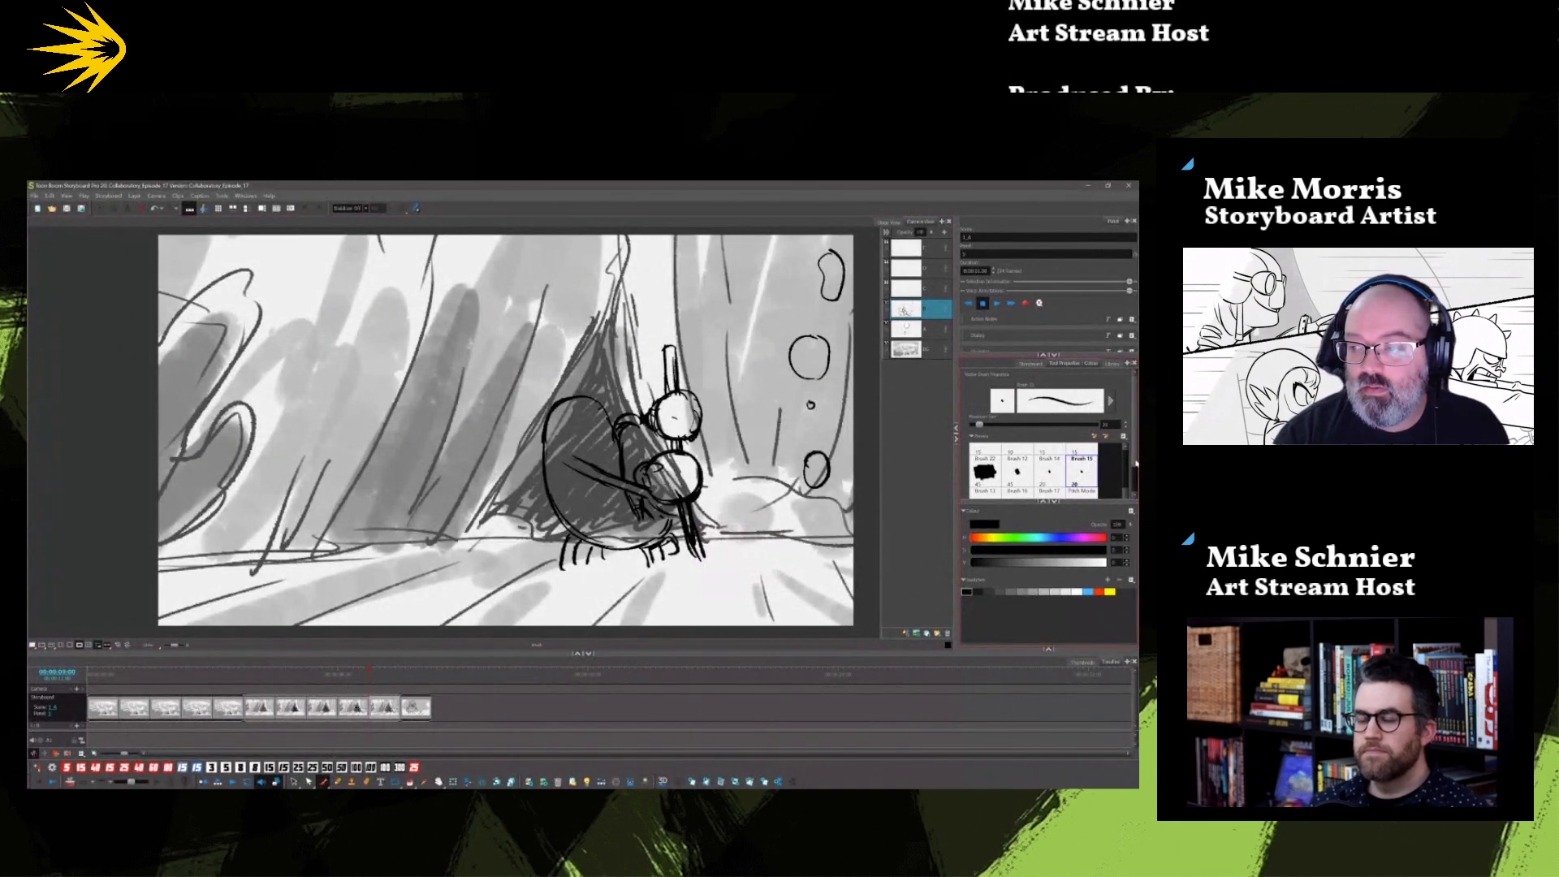
left_click_drag(1135, 463, 1133, 487)
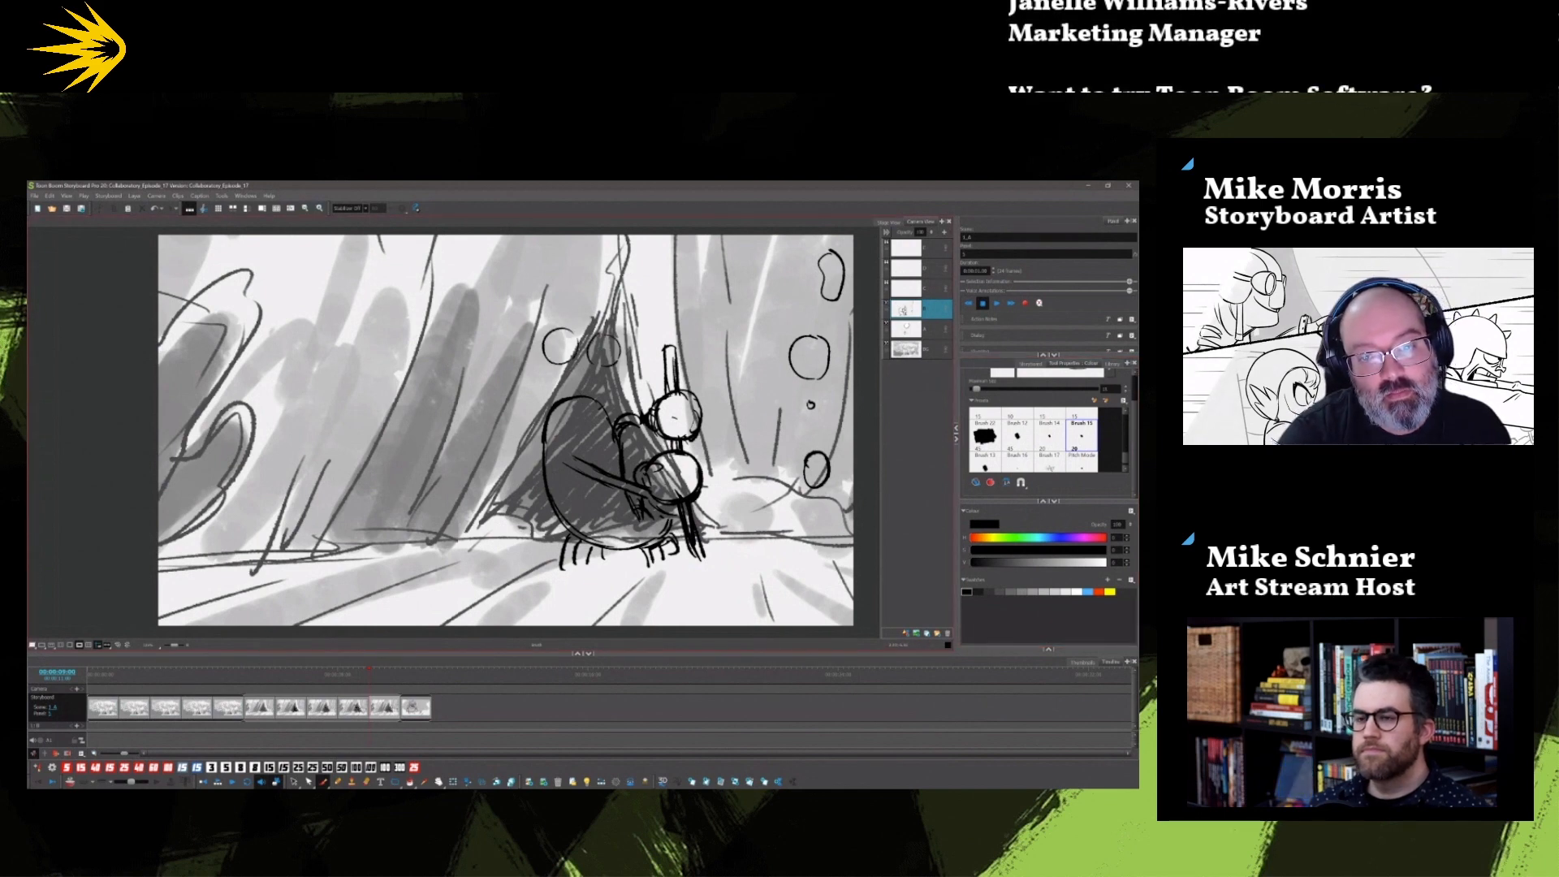
left_click(562, 337)
left_click(603, 343)
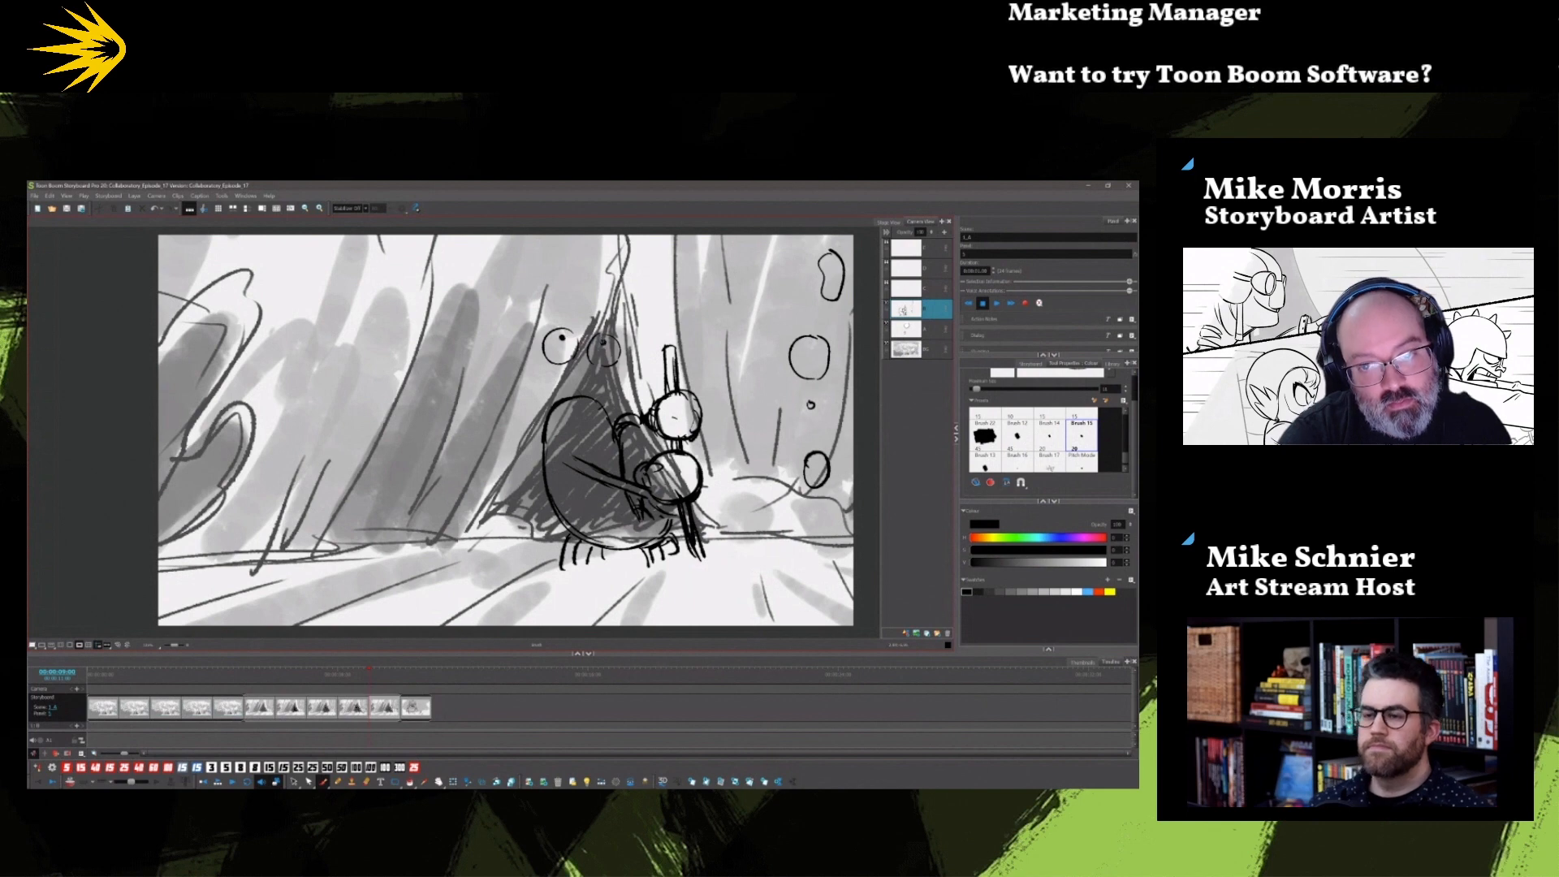
left_click_drag(557, 308, 565, 311)
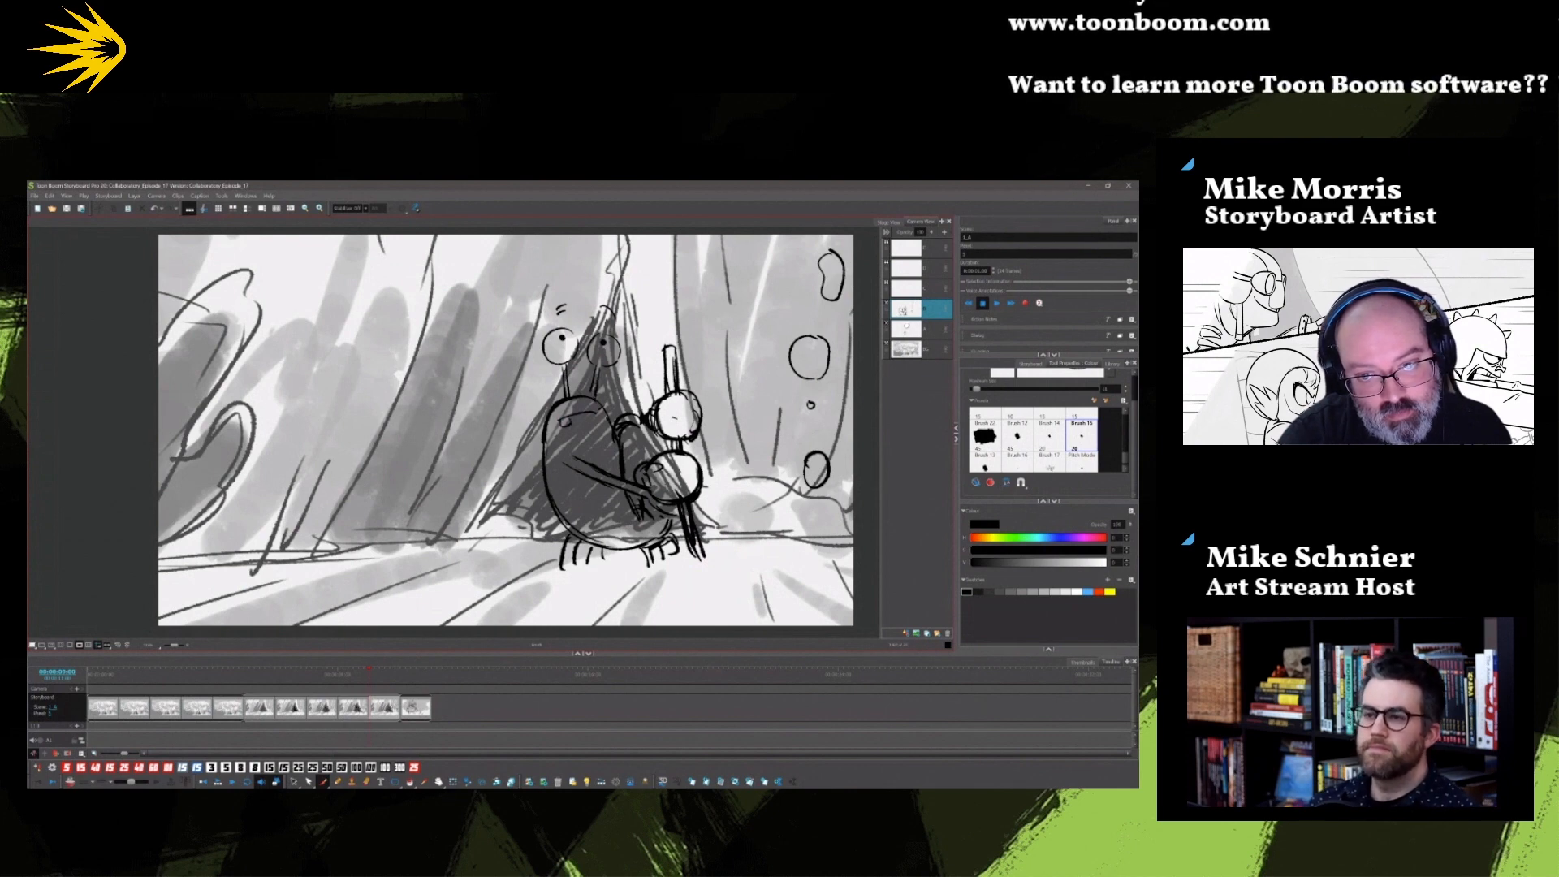
left_click_drag(690, 542, 783, 573)
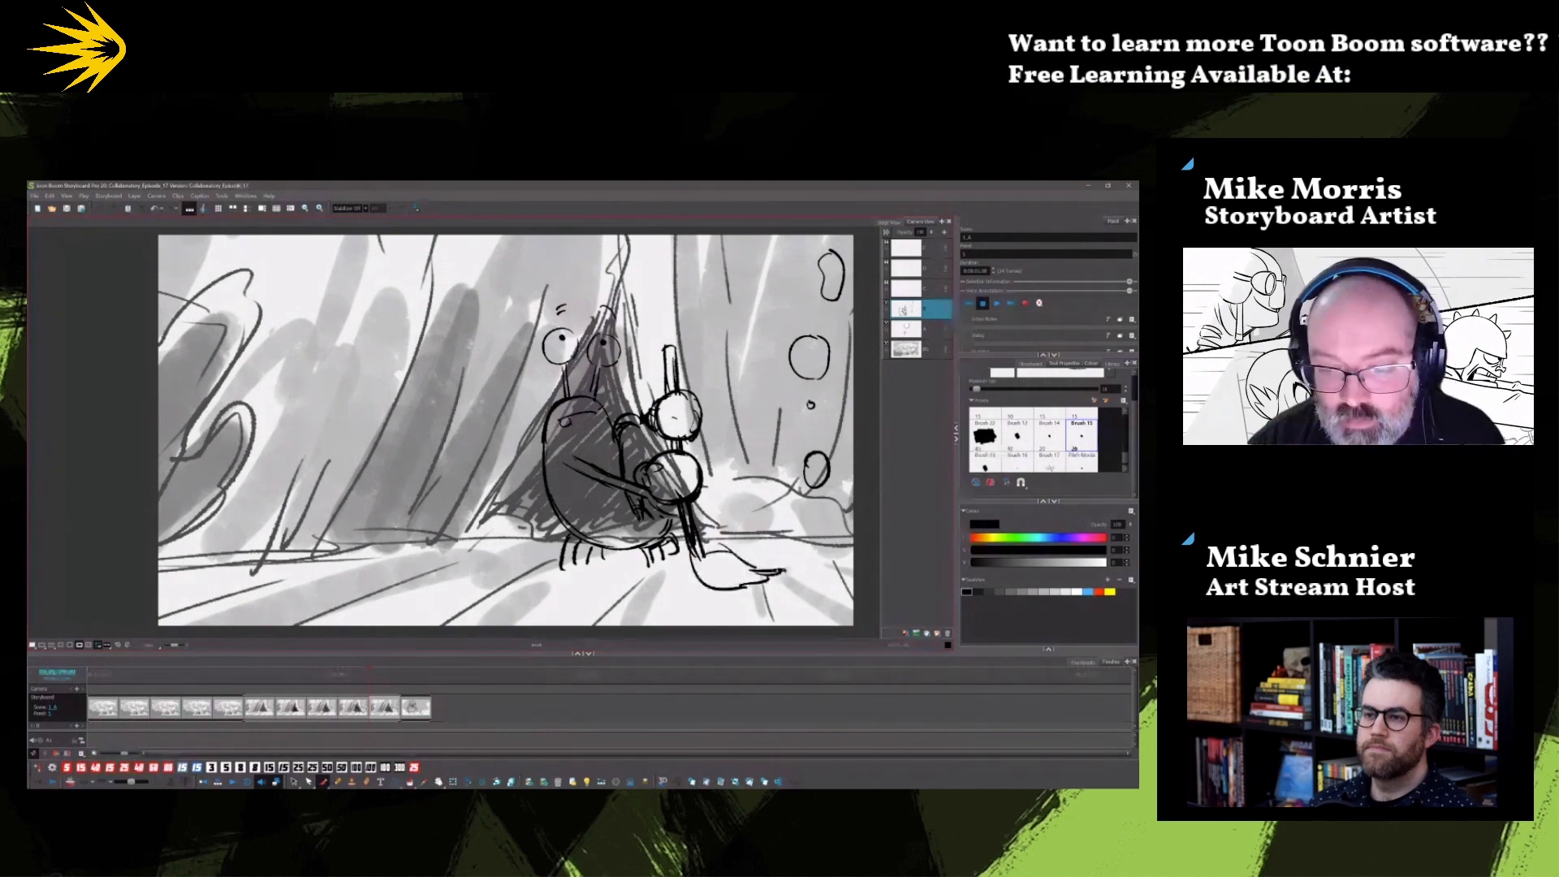
Step: Step through the cave panels with the clawed creature and on to the diving-suit panel to review the sequence
key("alt+s")
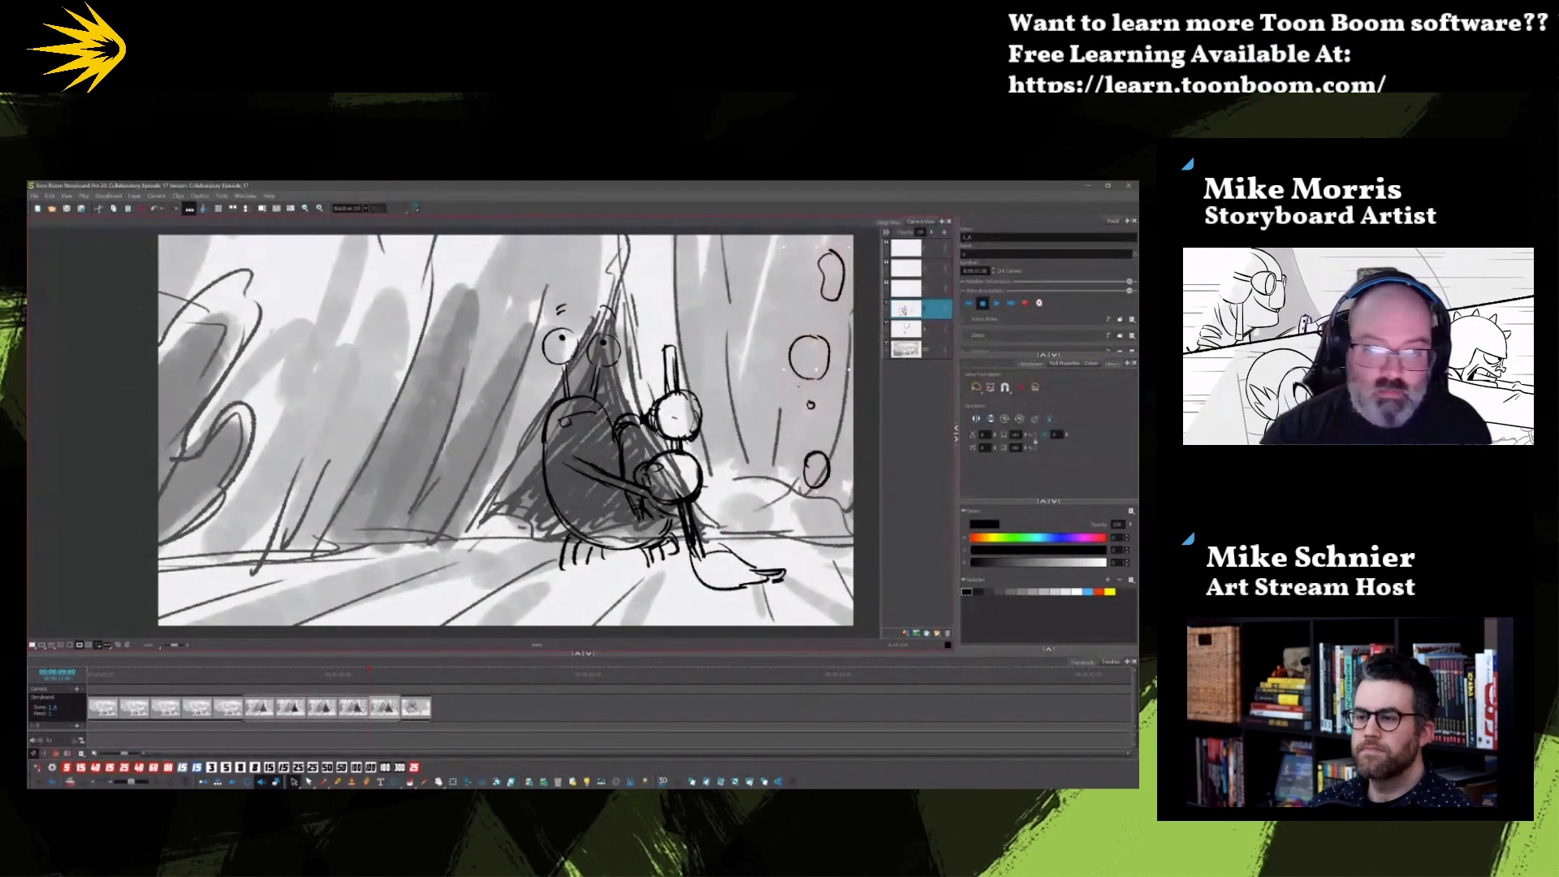
key("Left")
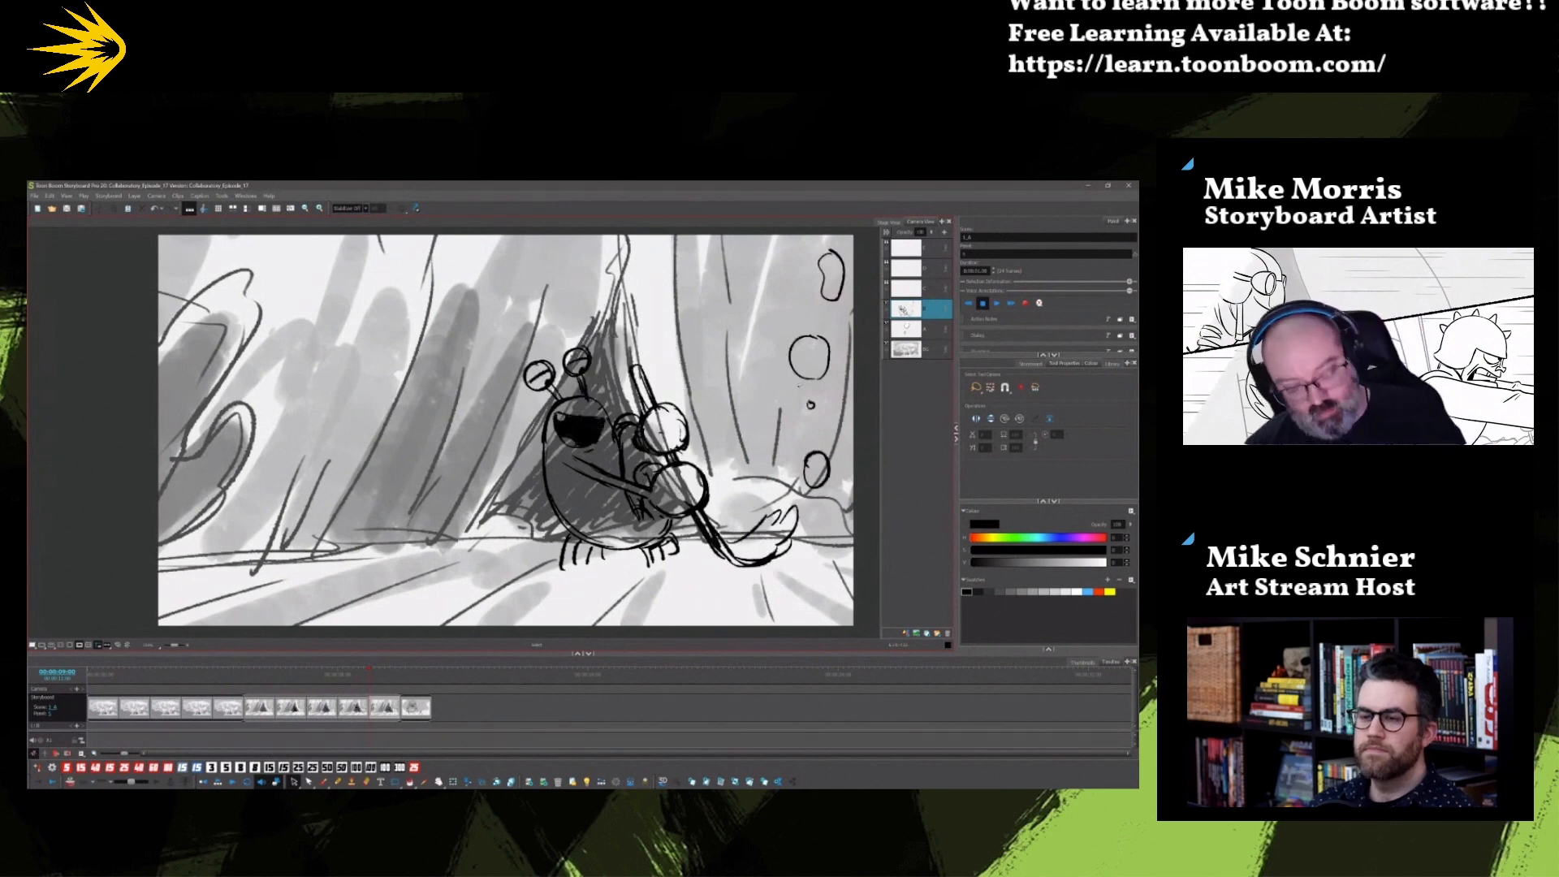
key("Left")
key("Left")
key("Left")
key("Left")
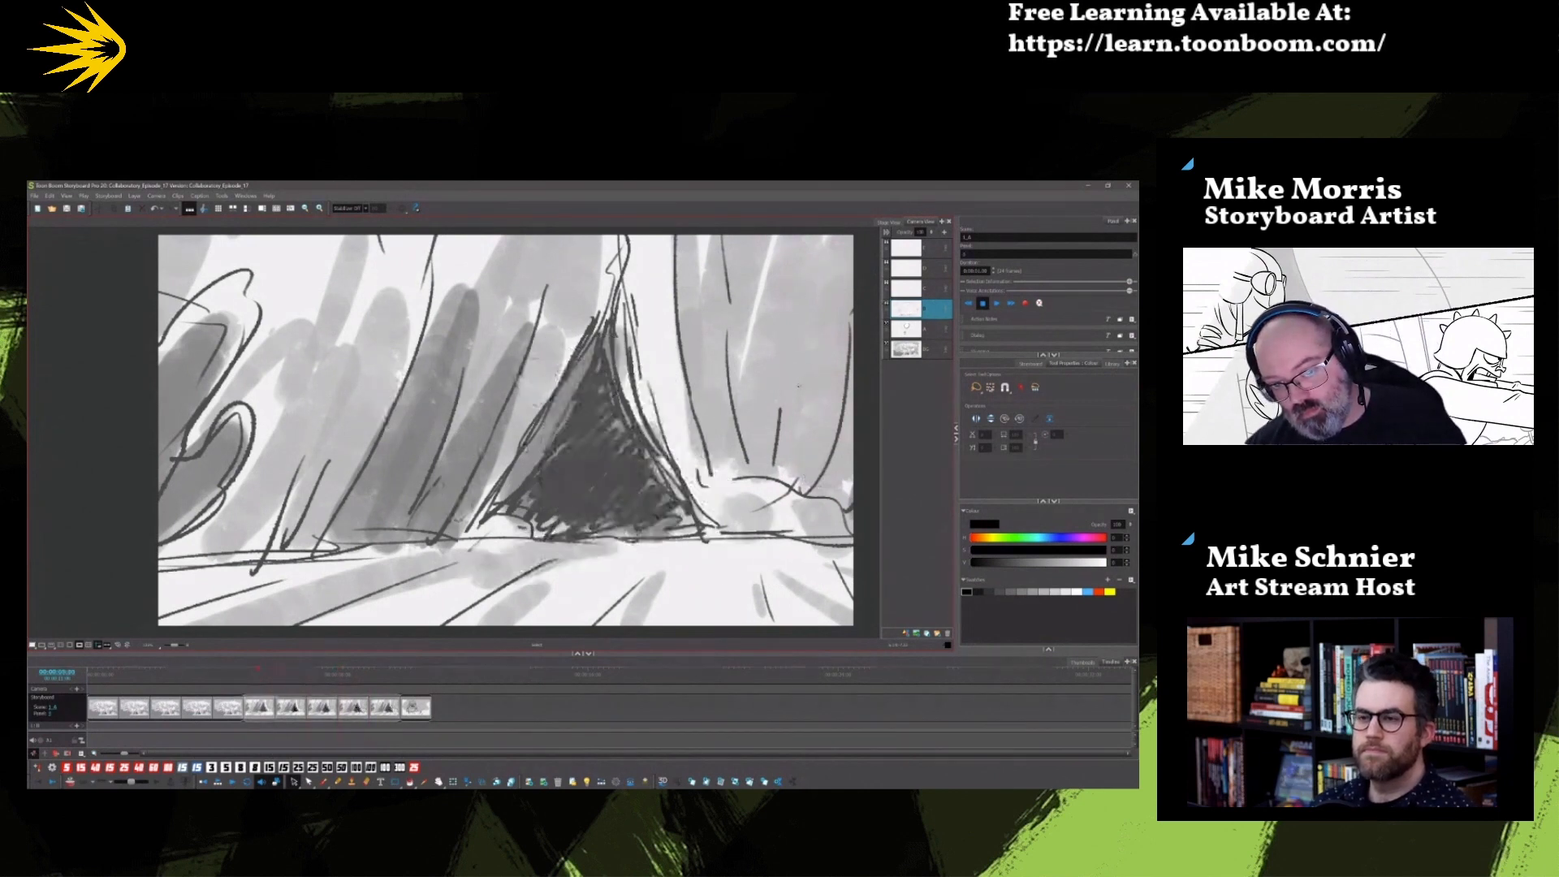
key("Right")
key("Right")
key("Right")
key("Right")
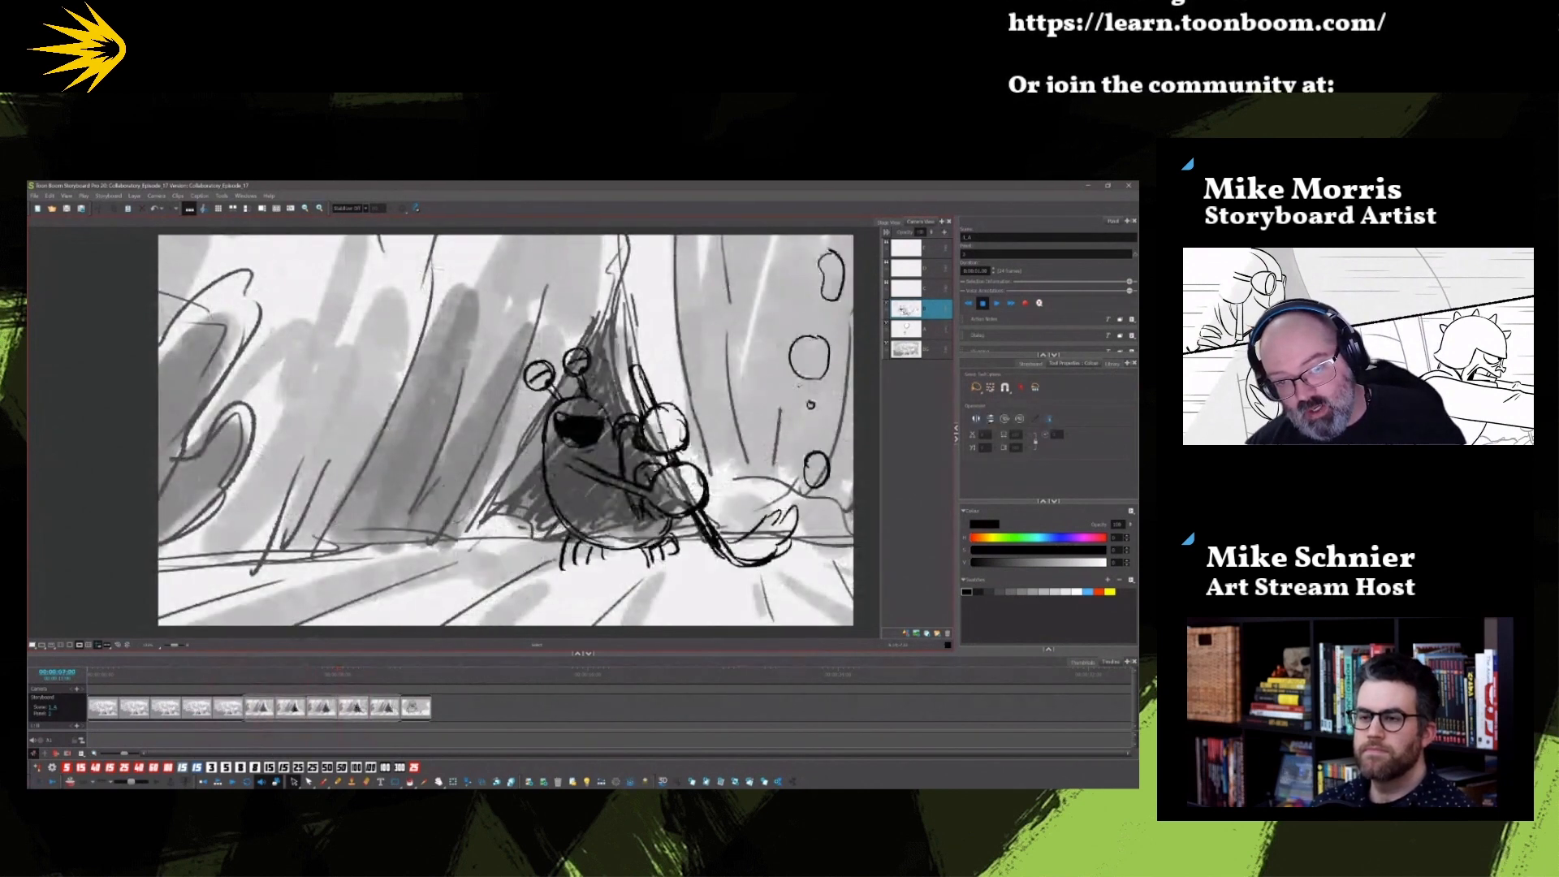
key("Right")
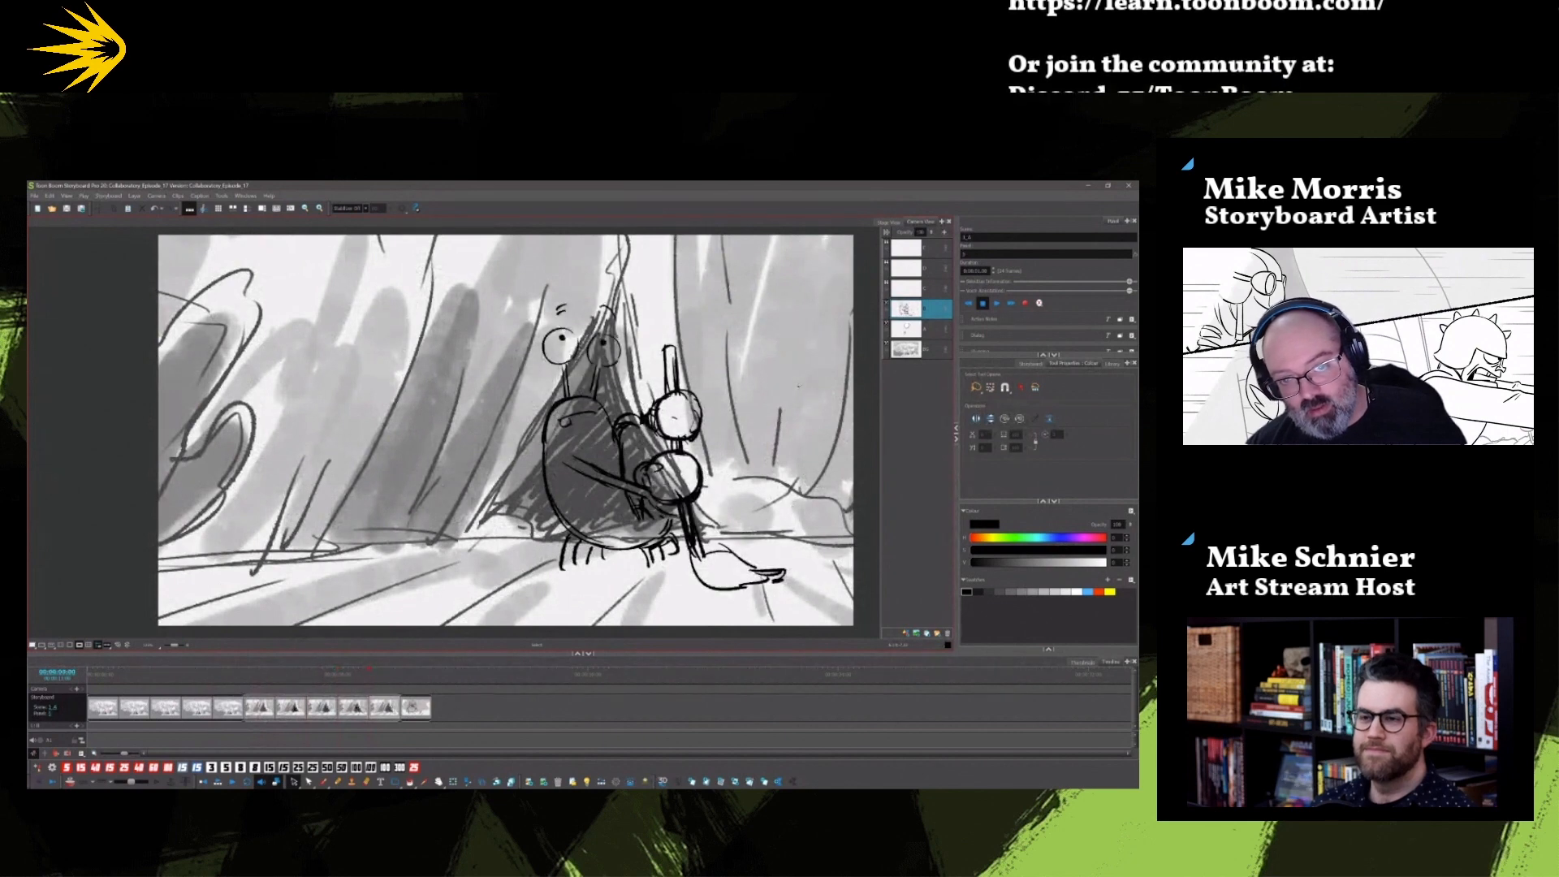
key("Right")
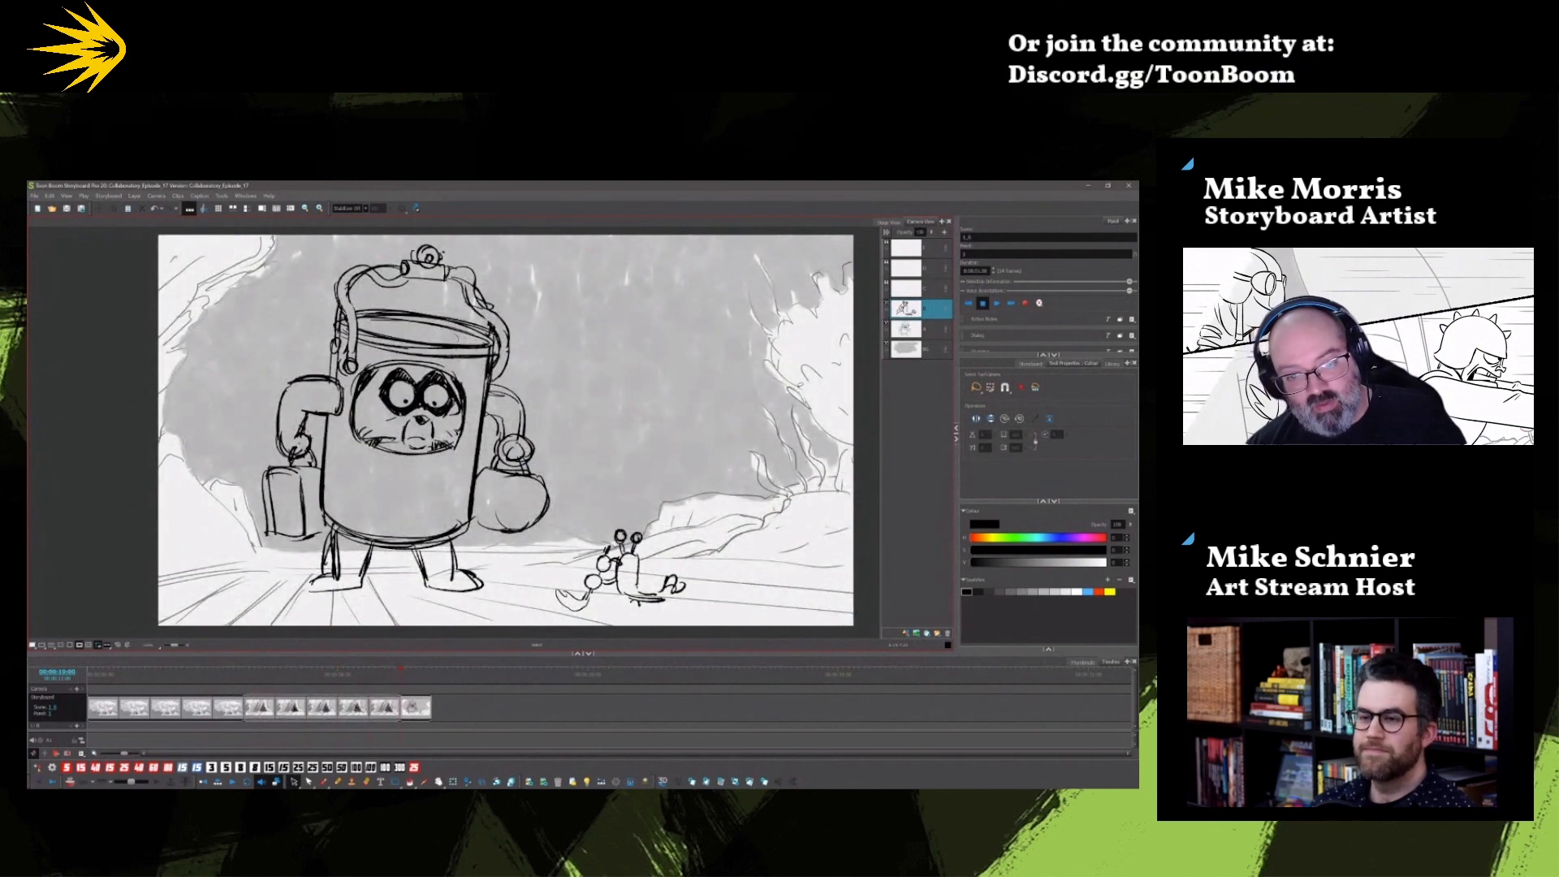
Step: Brush extra lines onto the small creature's body in the diving-suit panel, and duplicate that panel
key("alt+b")
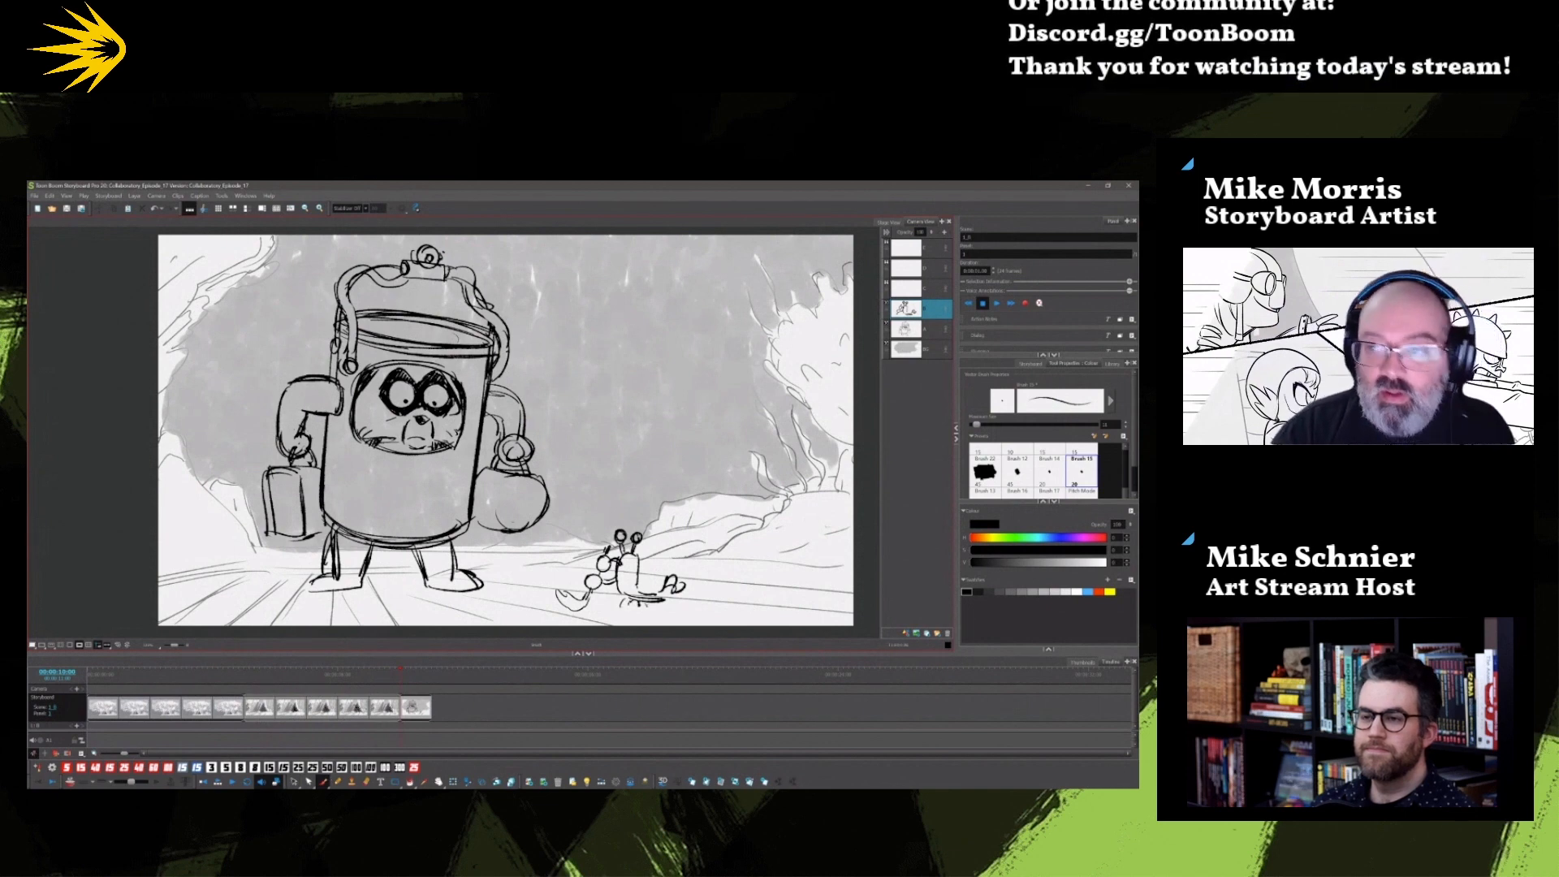
mouse_move(684, 589)
left_mouse_down()
mouse_move(642, 602)
mouse_move(635, 585)
left_mouse_up()
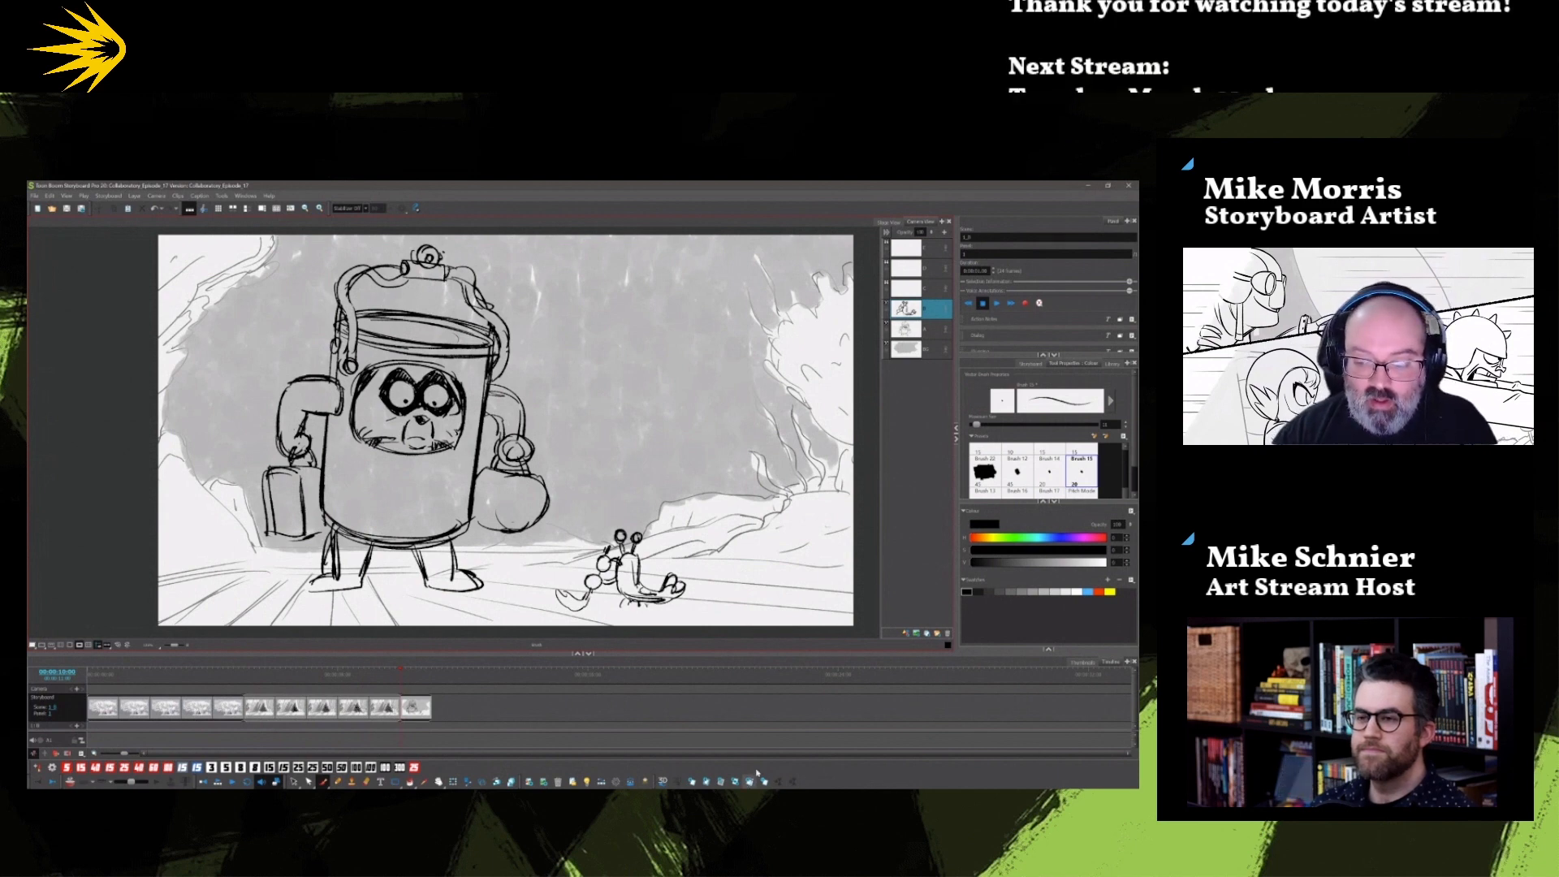
key("p")
key("alt+s")
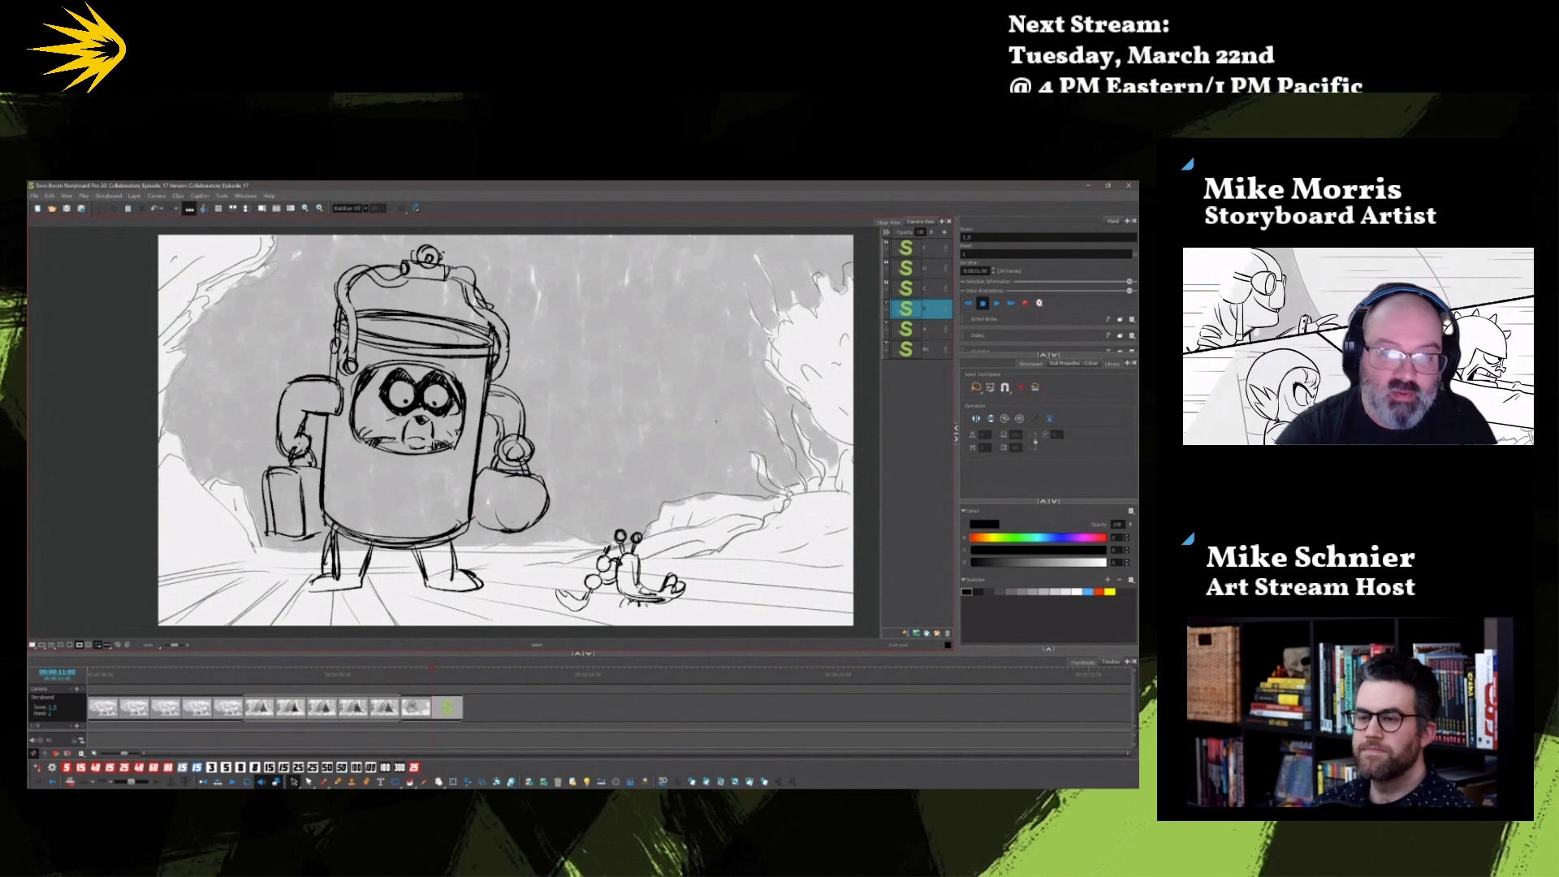
Step: On the diving-suit character's layer in the duplicated panel, lower the round bag and the suitcase from the hands onto the ground
left_click(932, 330)
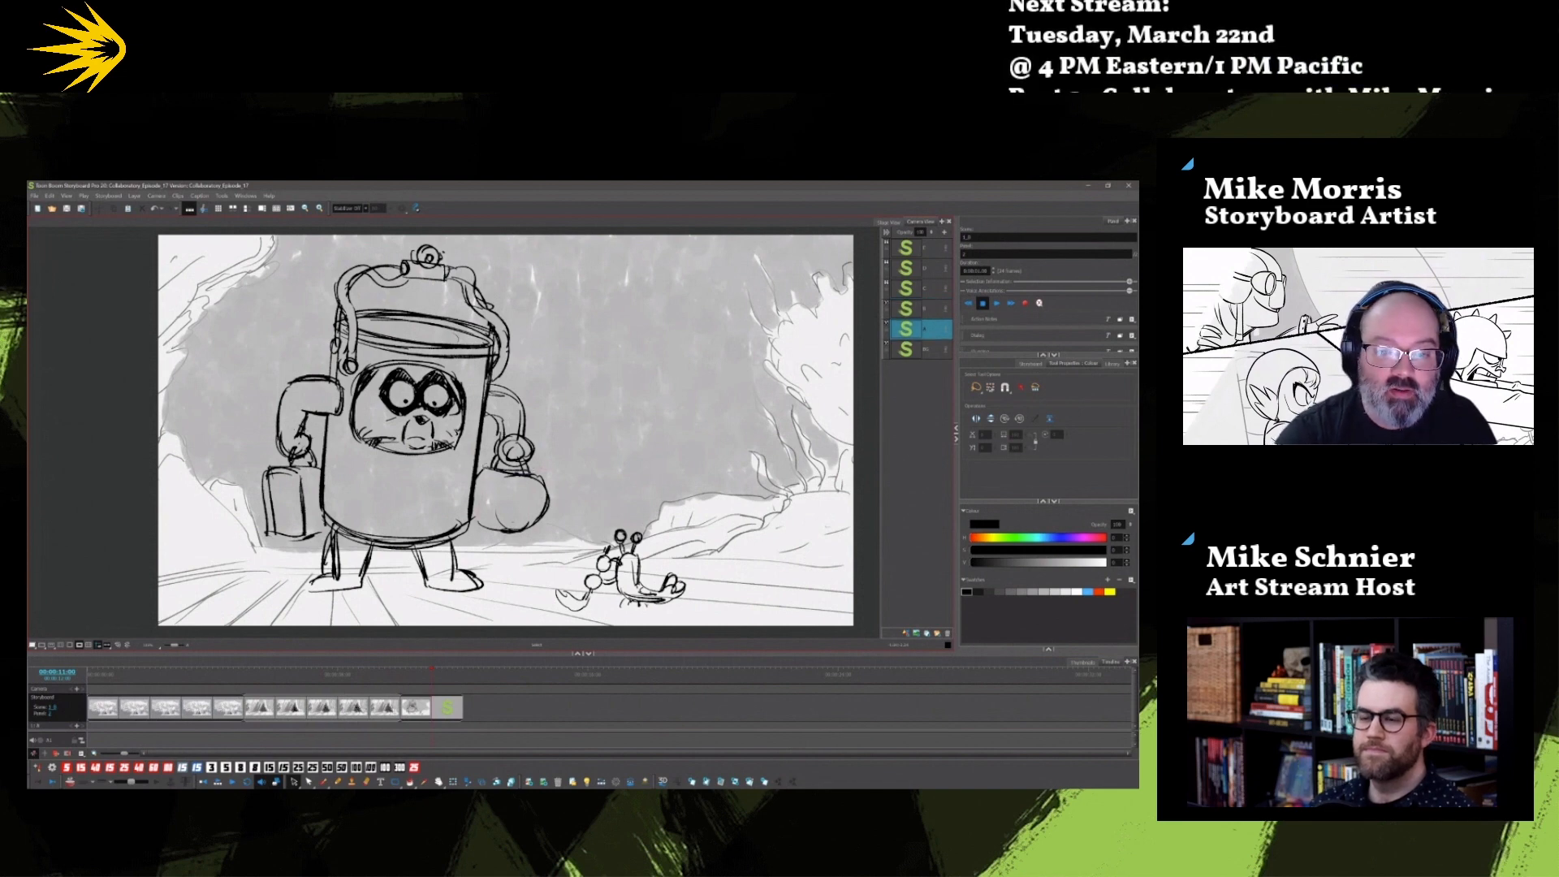
mouse_move(491, 531)
left_mouse_down()
mouse_move(487, 499)
mouse_move(509, 496)
mouse_move(532, 539)
mouse_move(530, 523)
left_mouse_up()
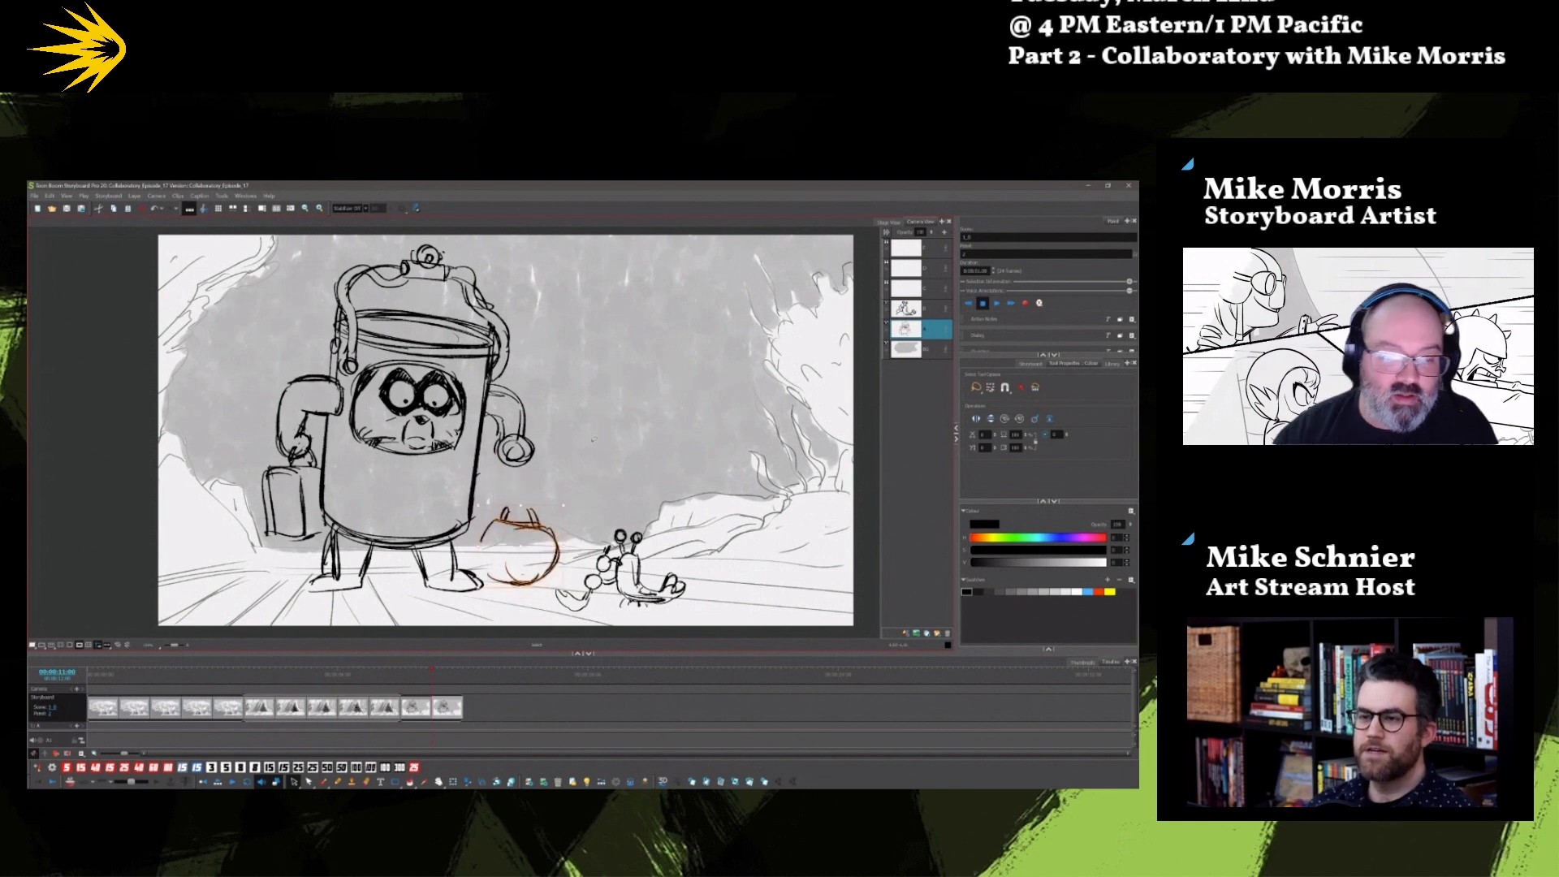
left_click(286, 502)
left_click(216, 455)
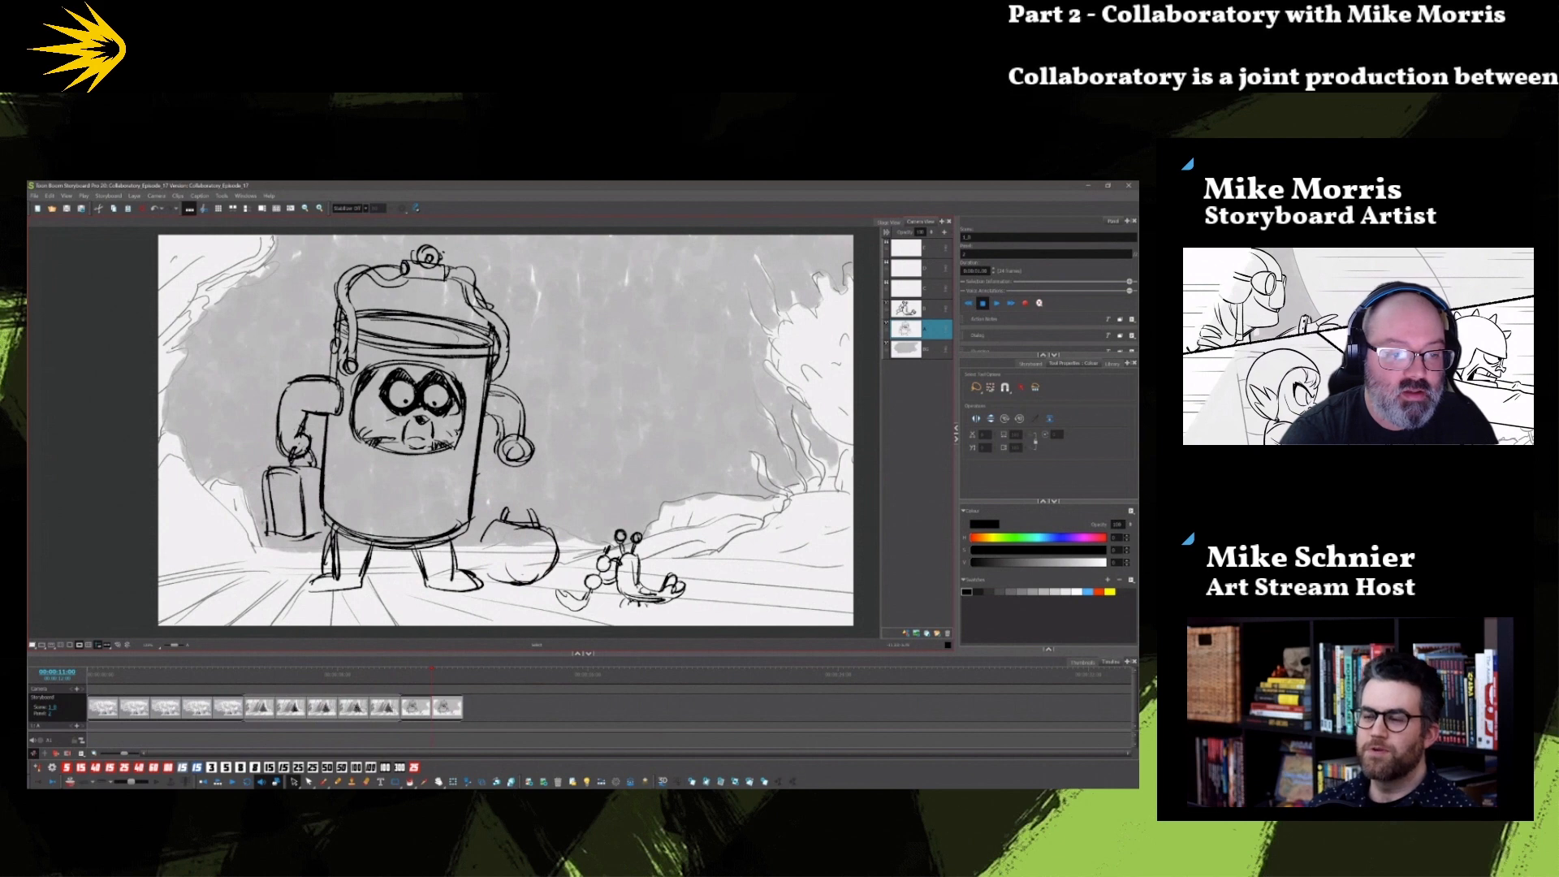
left_click_drag(315, 448, 322, 467)
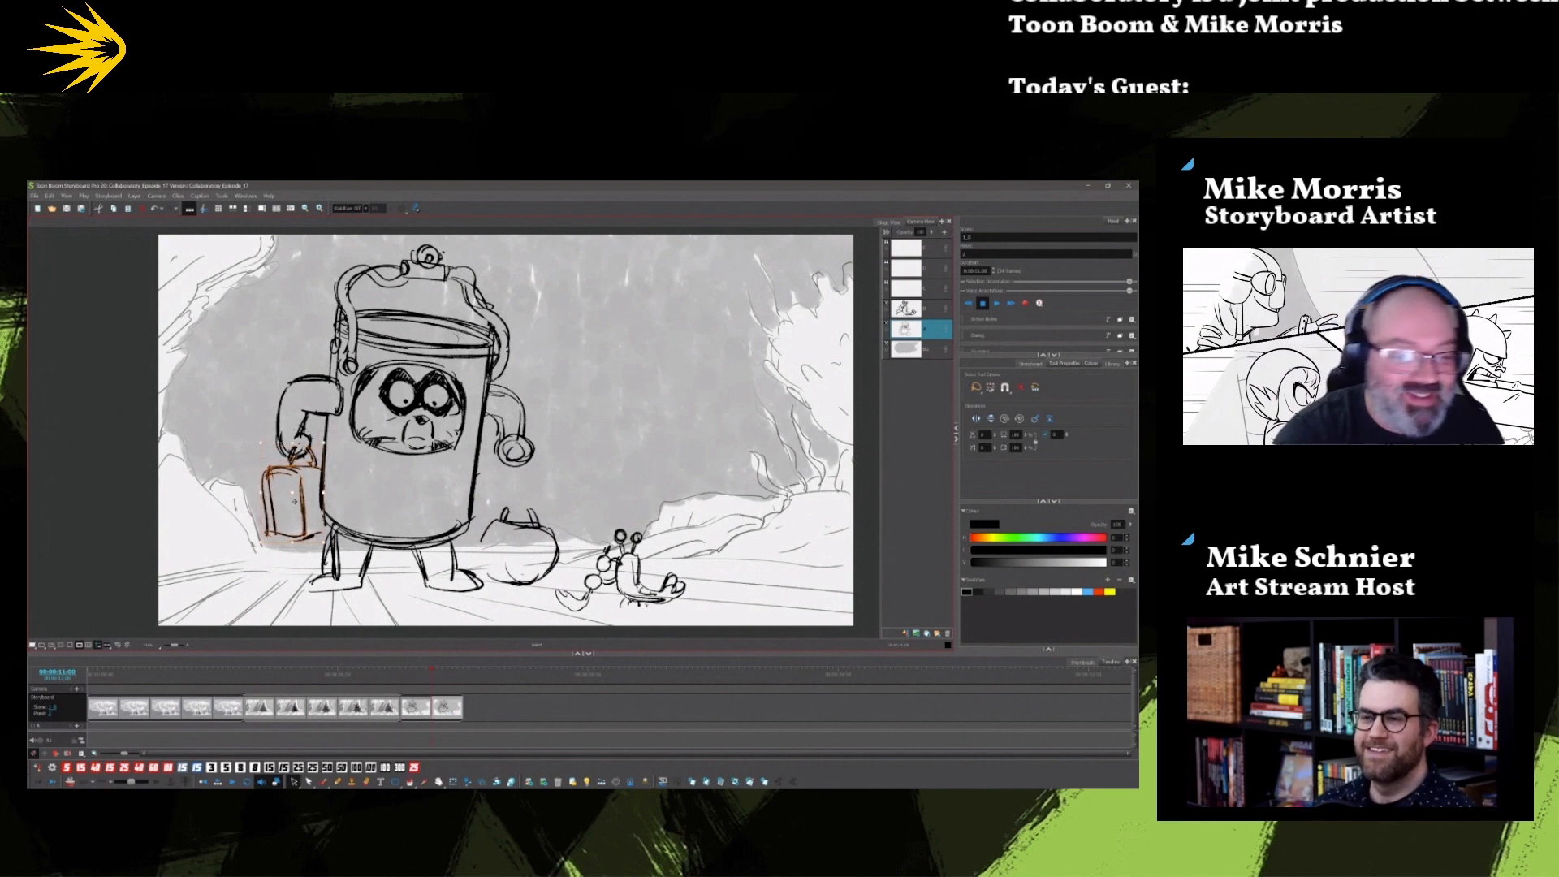
left_click_drag(286, 529, 285, 528)
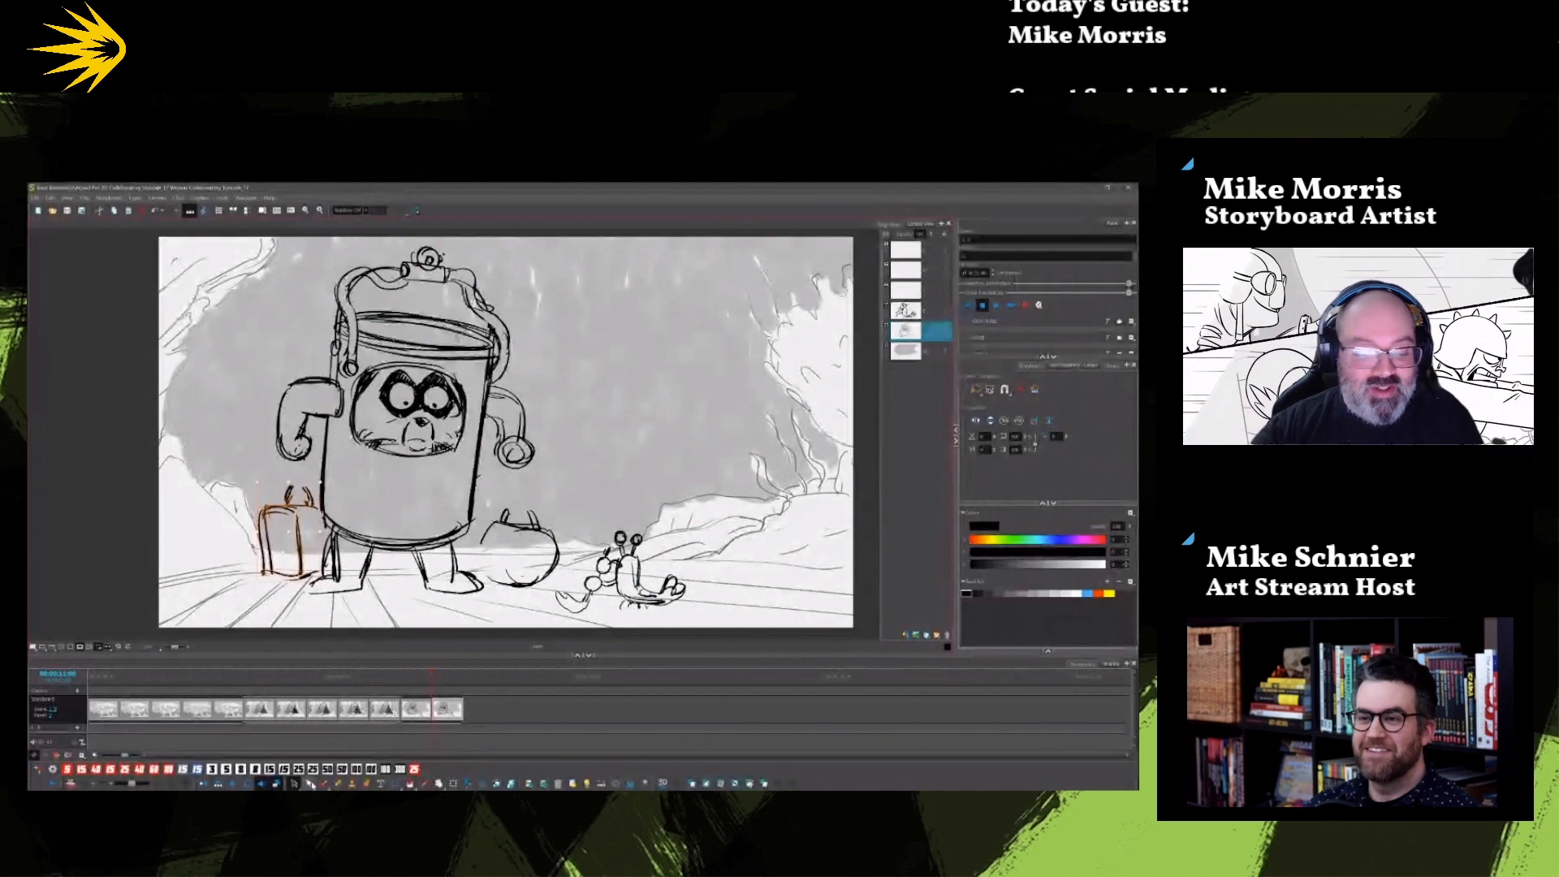
Step: Brush open, spread fingers onto both of the diving-suit character's hands
left_click(324, 783)
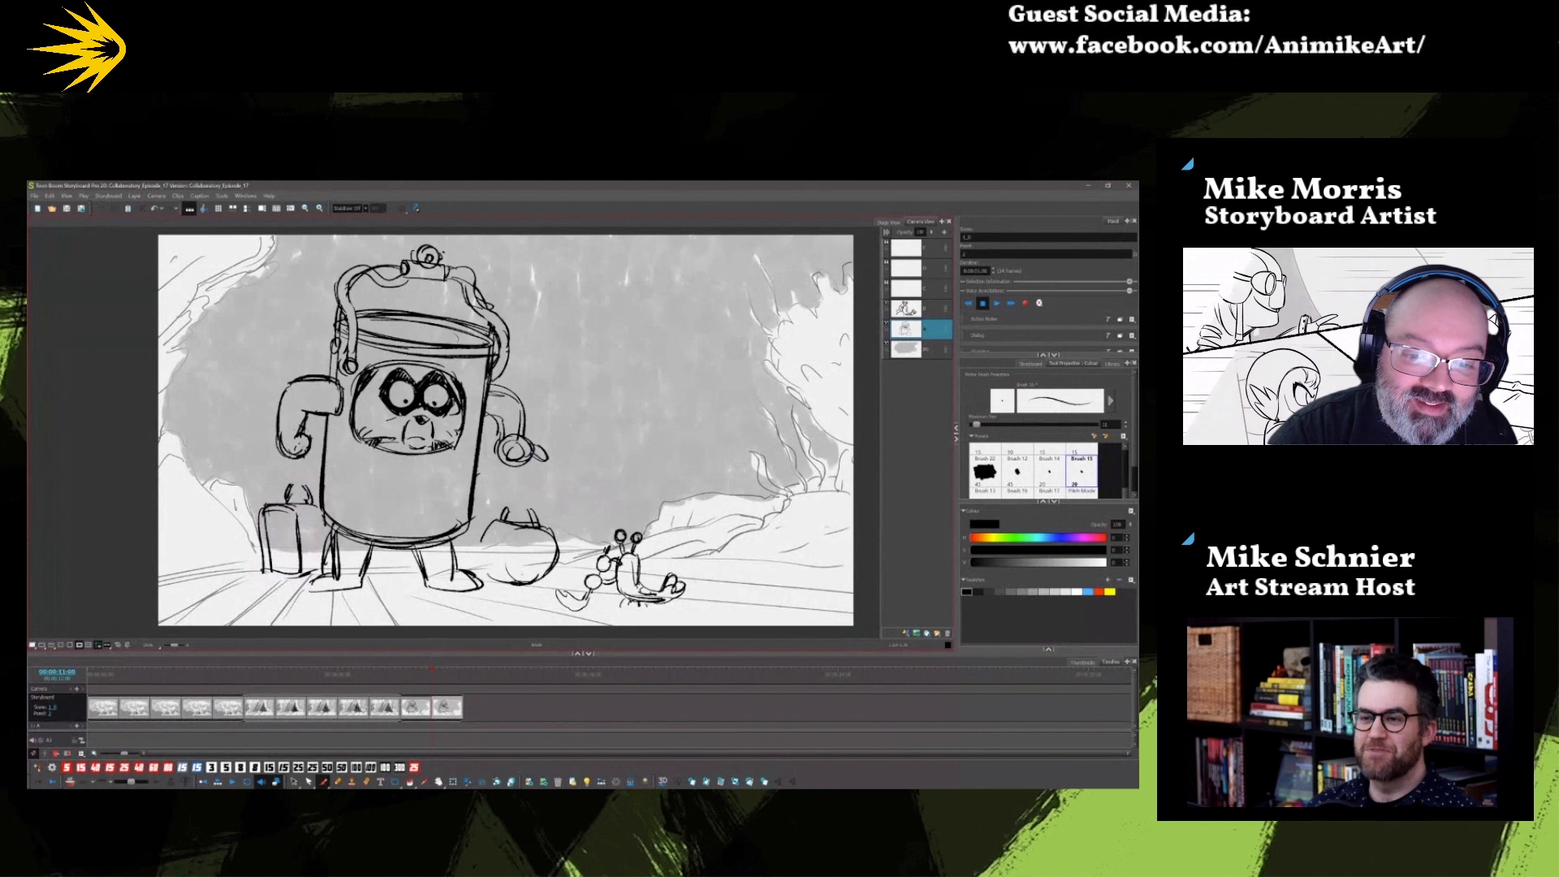
left_click_drag(502, 451, 506, 462)
left_click_drag(511, 463, 521, 464)
left_click_drag(526, 464, 534, 461)
mouse_move(279, 441)
left_mouse_down()
mouse_move(266, 465)
mouse_move(259, 444)
left_mouse_up()
left_click_drag(257, 443, 308, 458)
Step: Delete the old closed-fist lines from both hands and redraw the hands as open palms
left_click(294, 782)
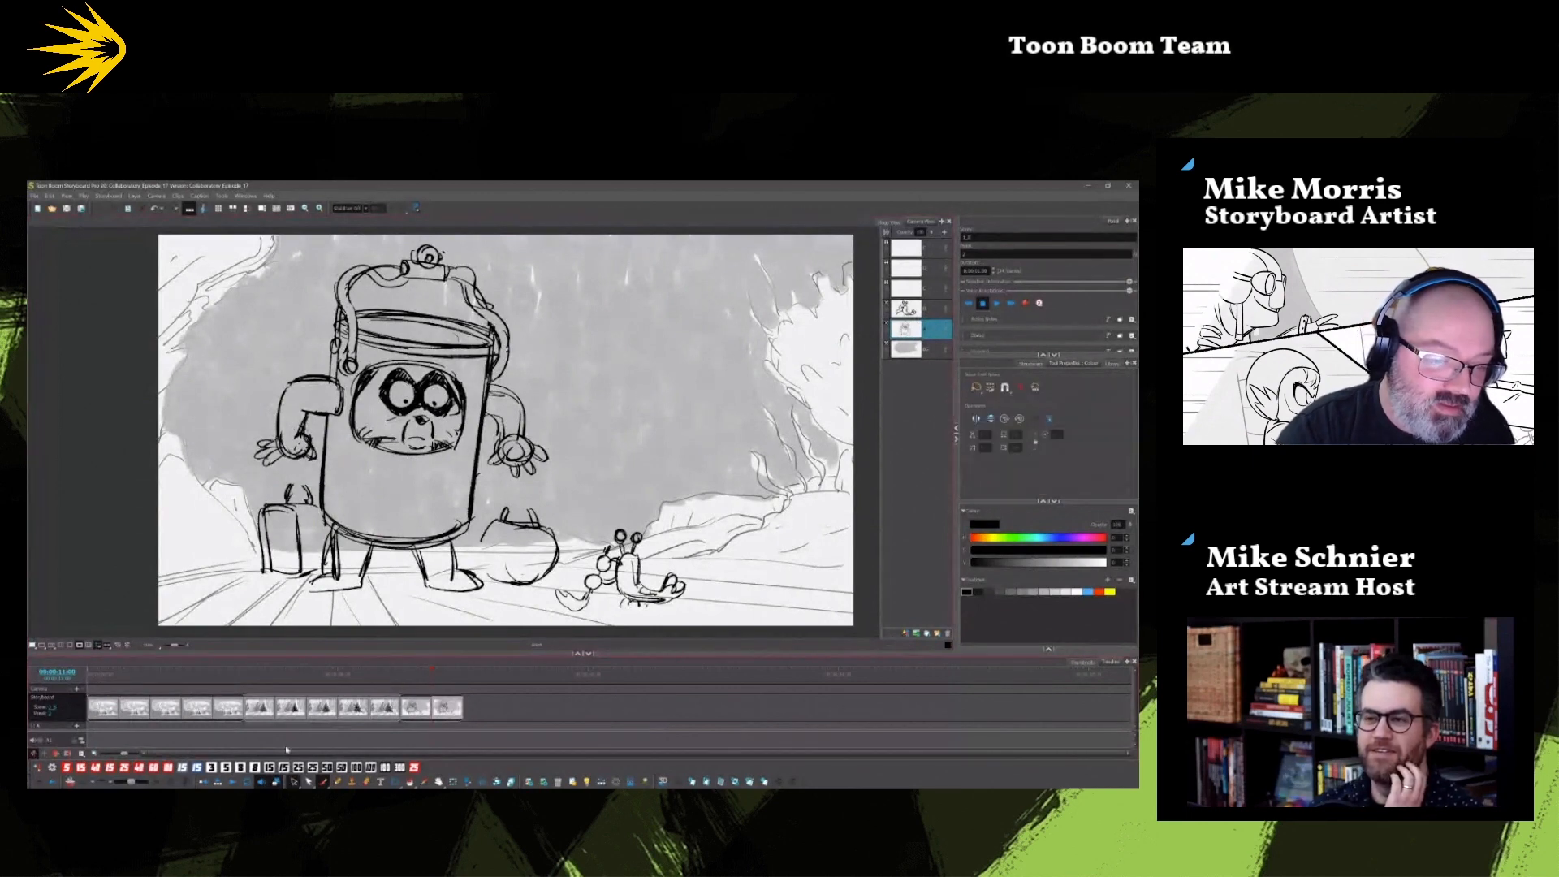
key("Delete")
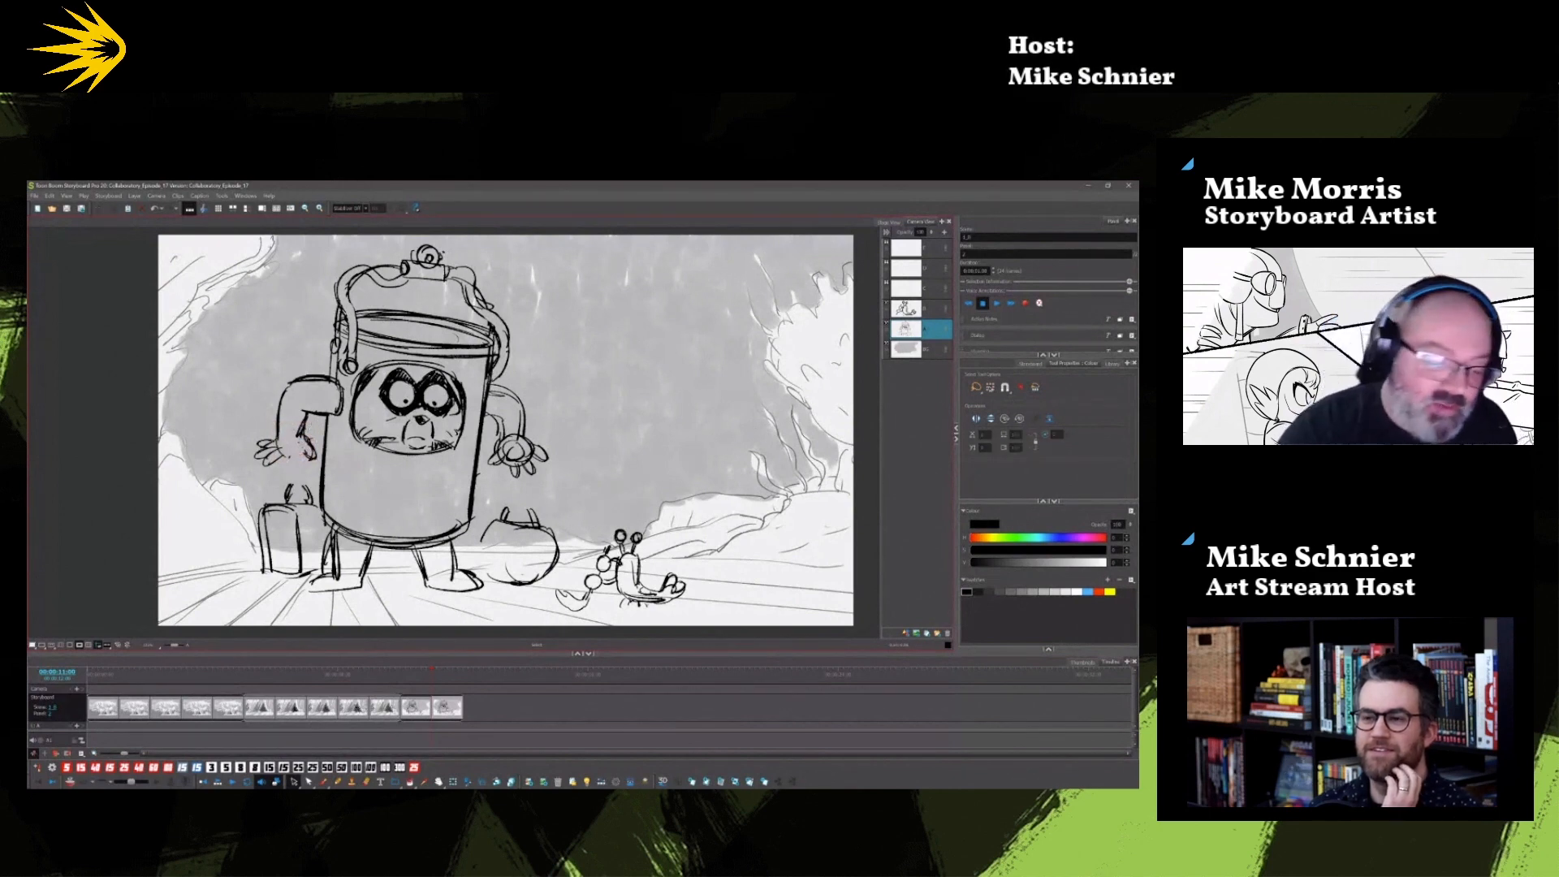
left_click(323, 781)
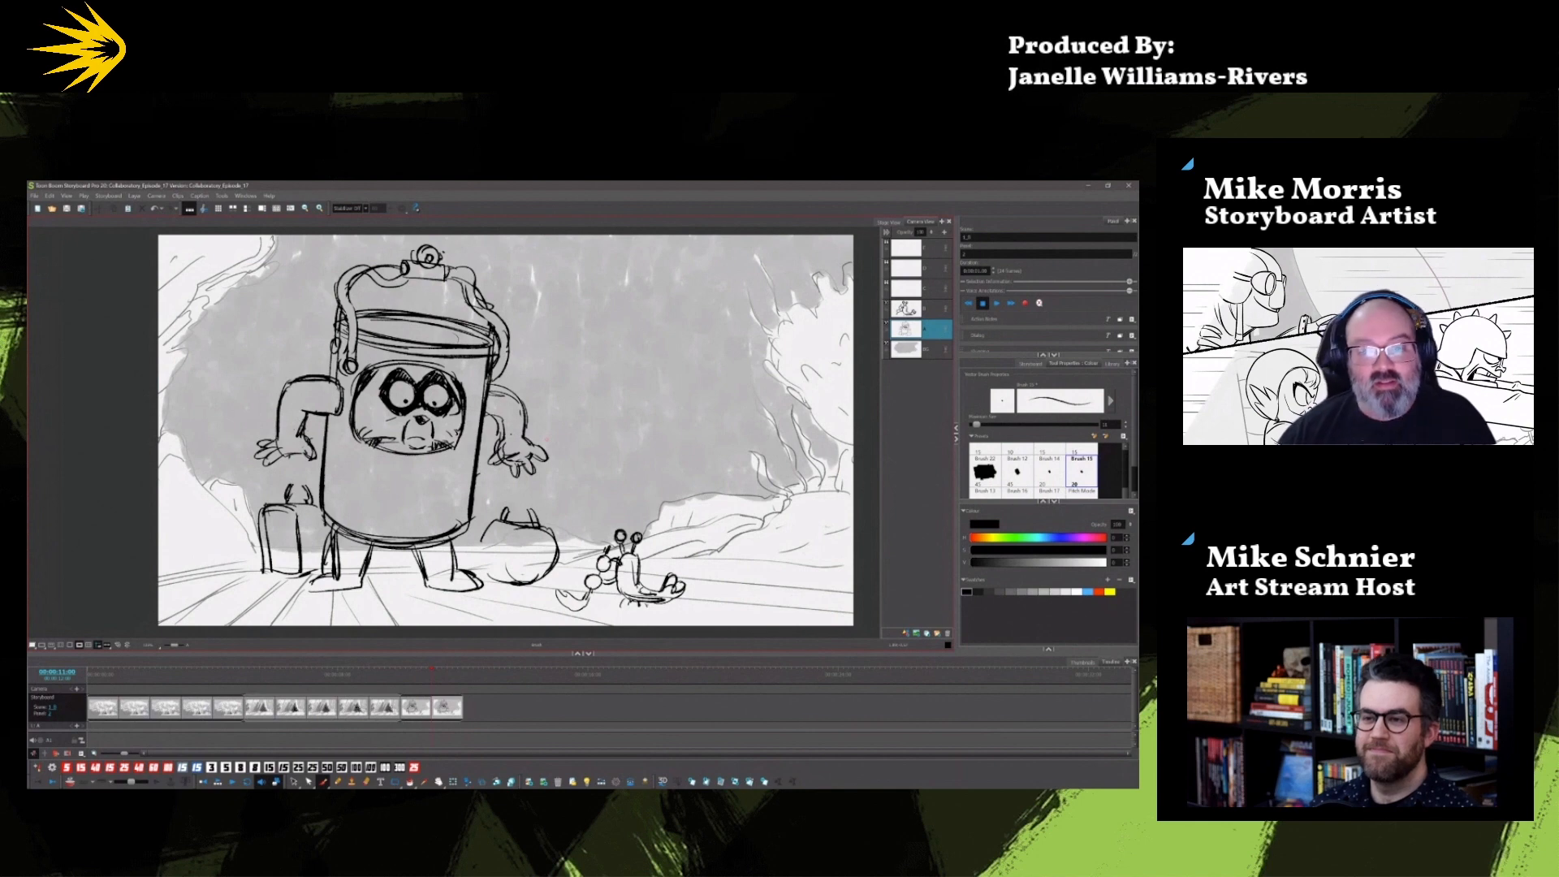
key("alt+s")
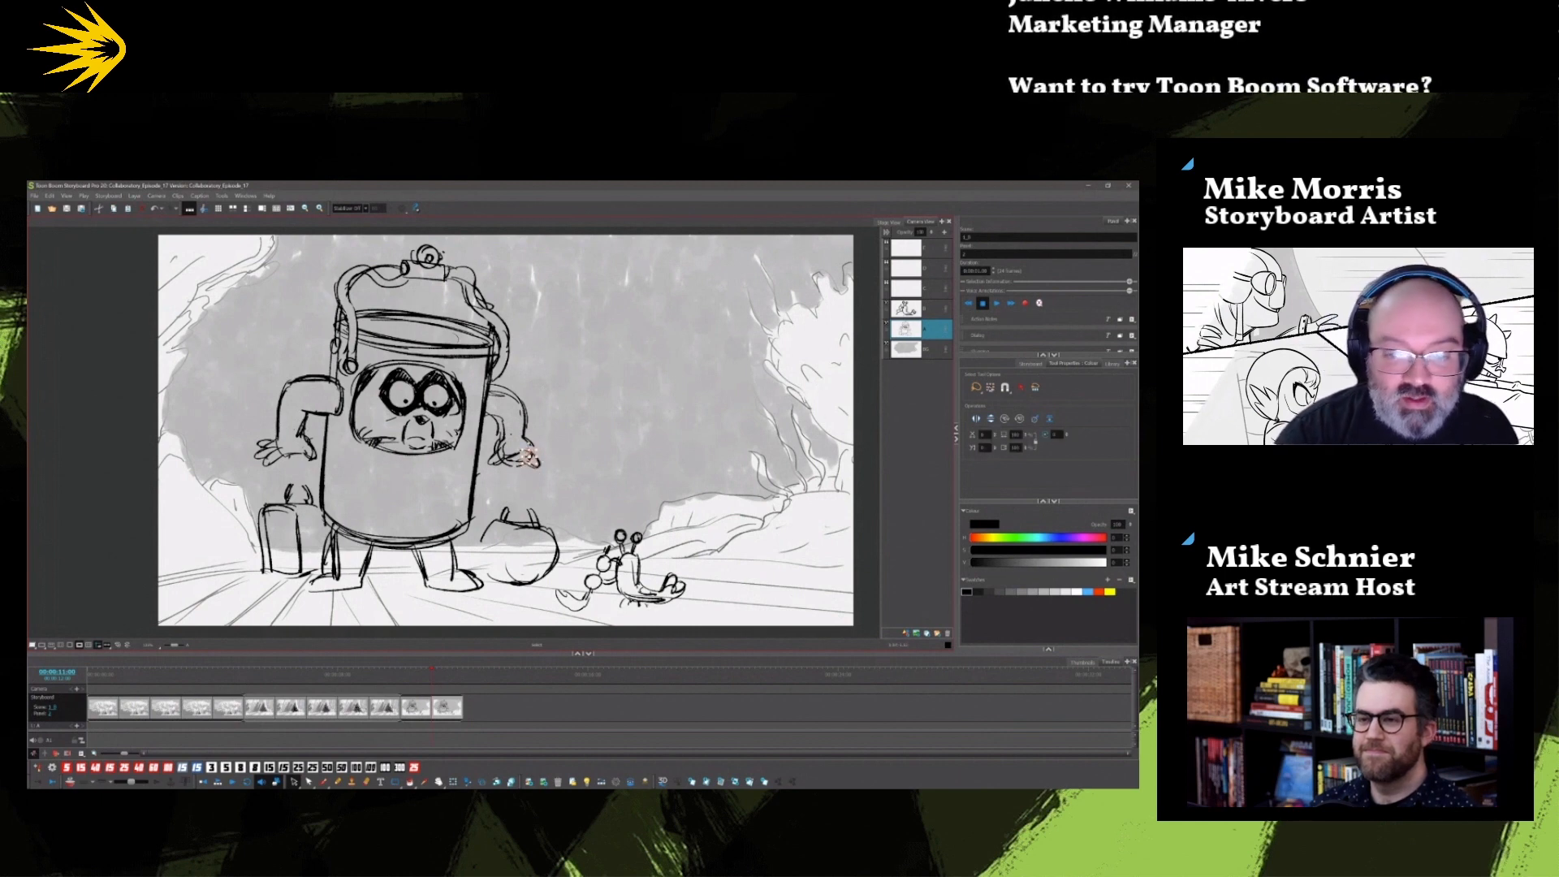
left_click(530, 459)
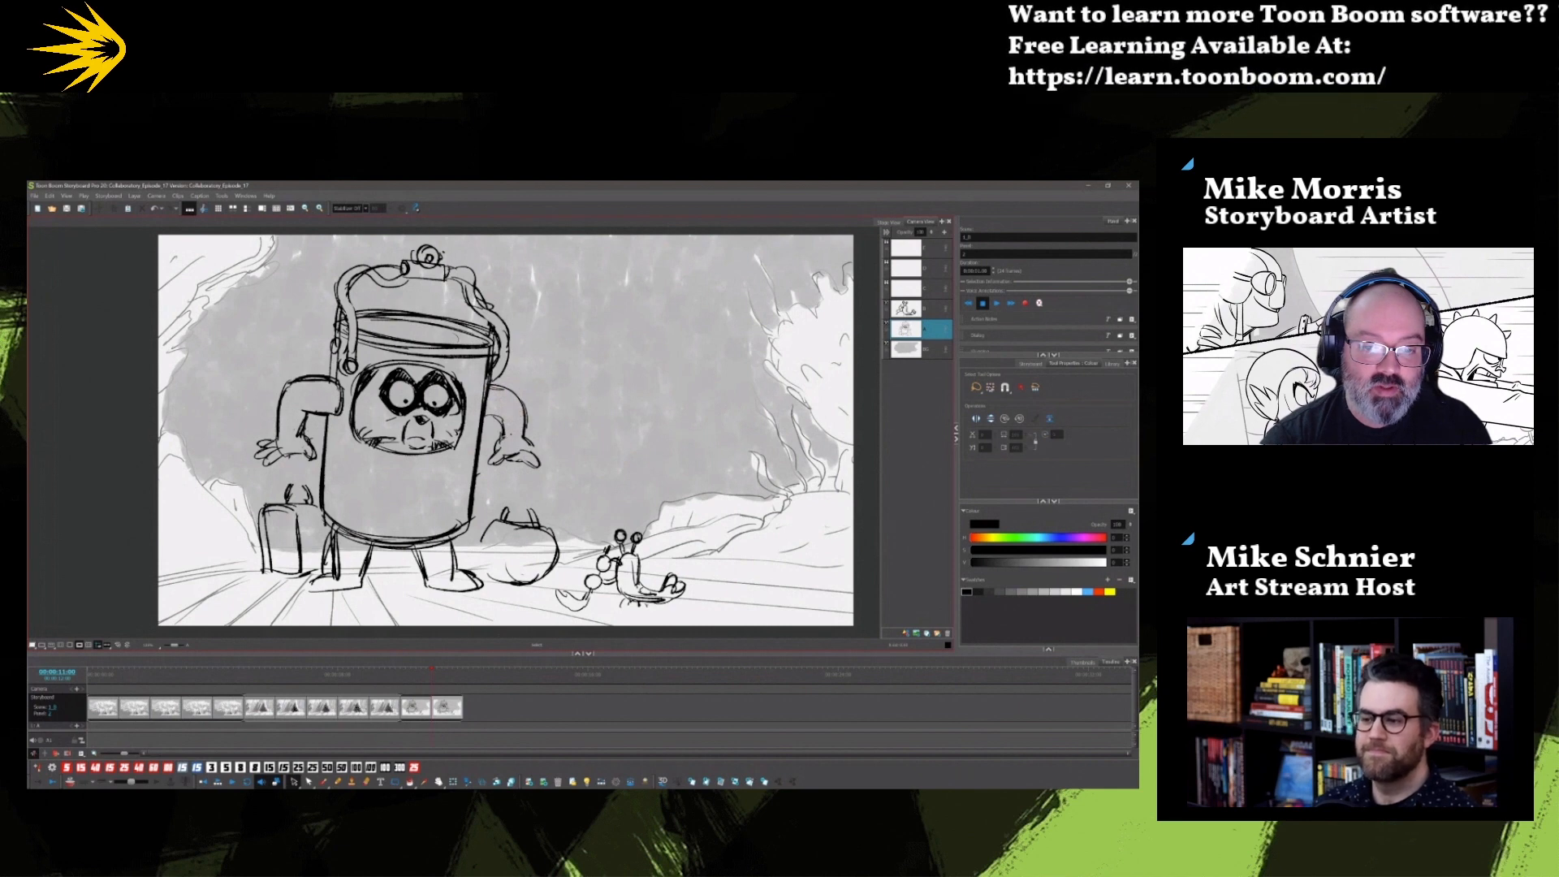
Step: Complete the handles and outlines of the two dropped bags, and brush small dust puffs where they meet the ground
key("alt+b")
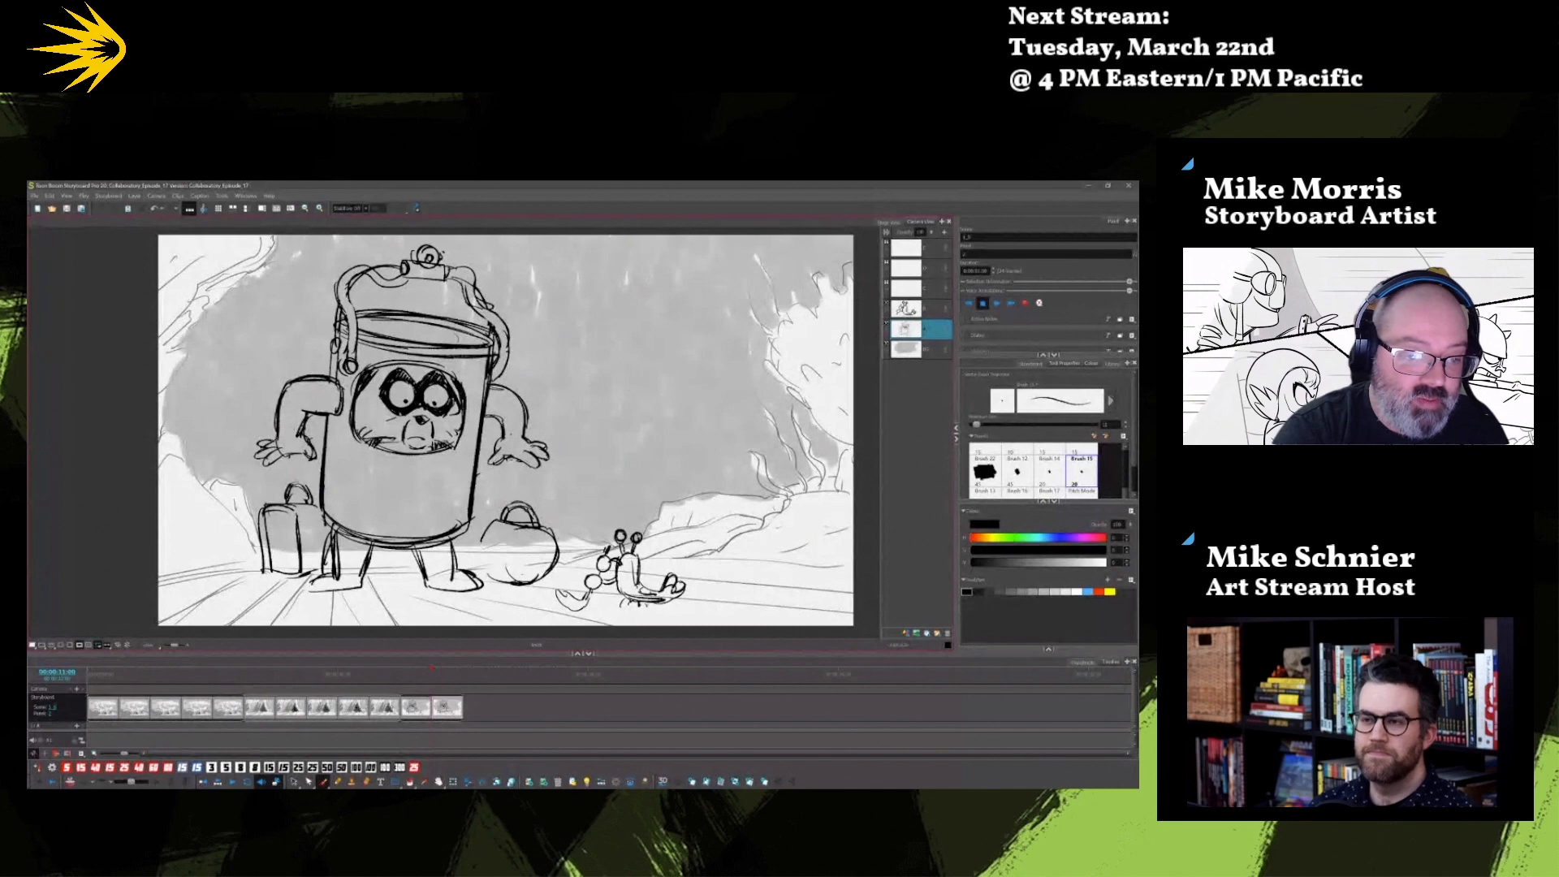
mouse_move(267, 573)
left_mouse_down()
mouse_move(323, 562)
mouse_move(260, 562)
left_mouse_up()
left_click_drag(241, 567, 289, 567)
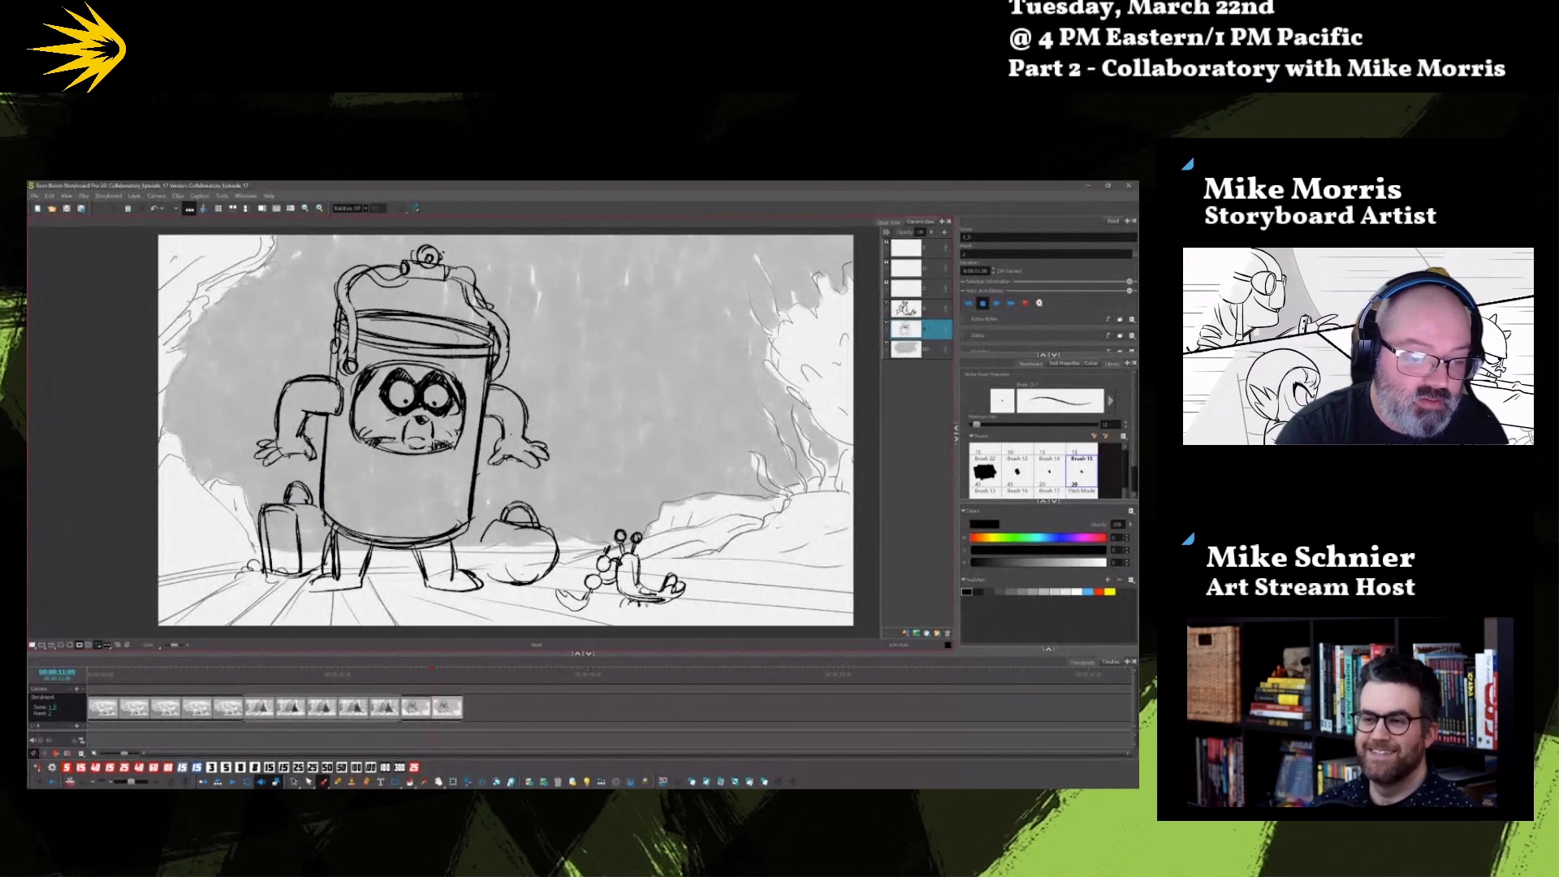
mouse_move(550, 579)
left_mouse_down()
mouse_move(572, 579)
mouse_move(475, 564)
left_mouse_up()
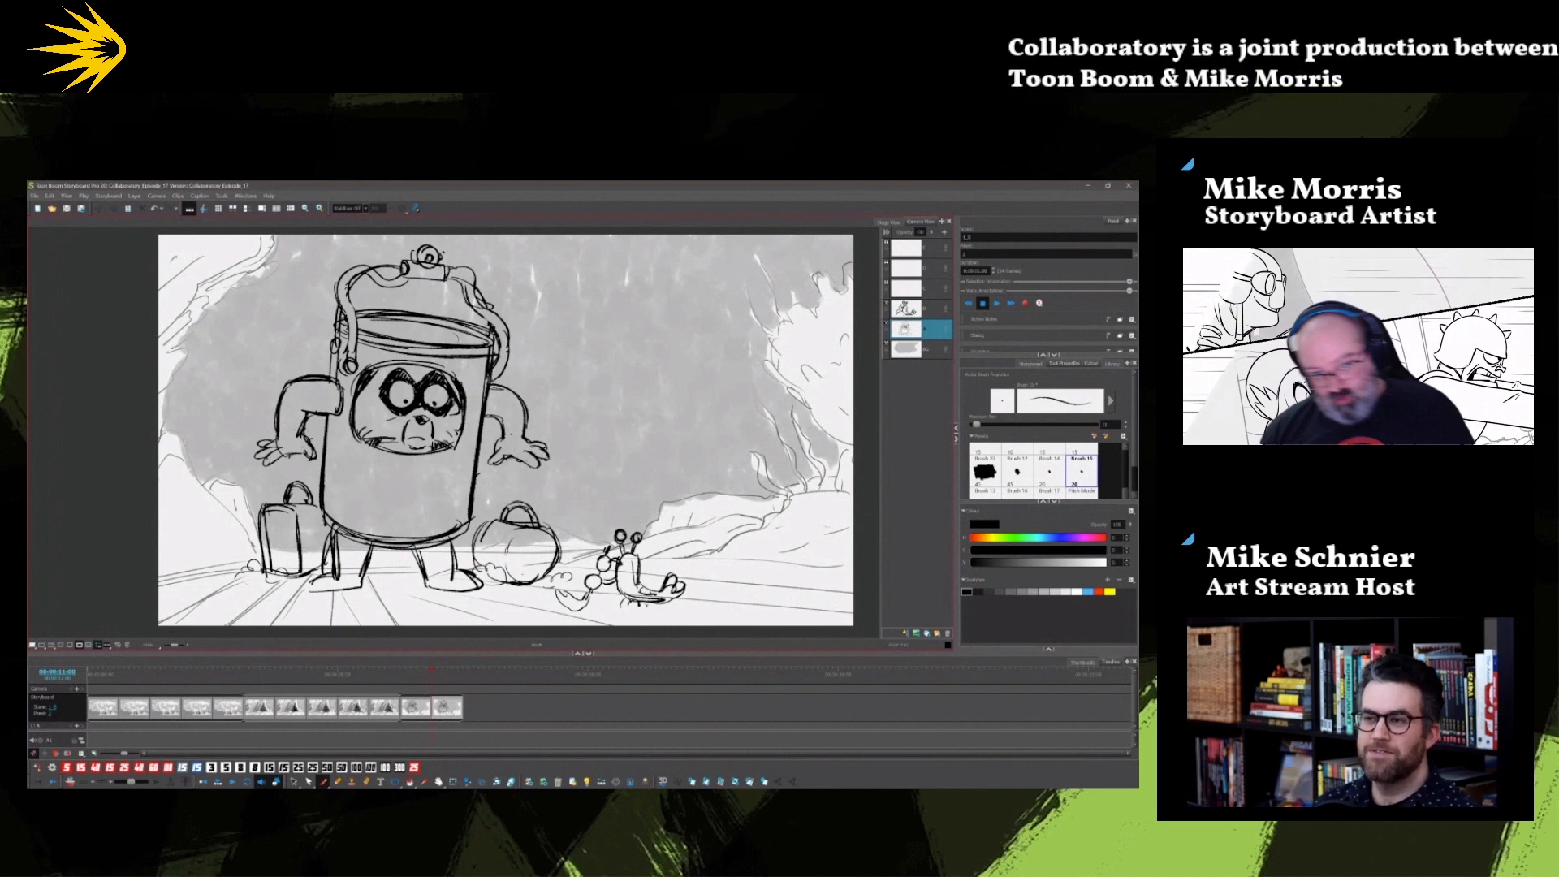
Step: Compare the dropped-bags panel with the preceding panel where the character still holds the bags
key("Left")
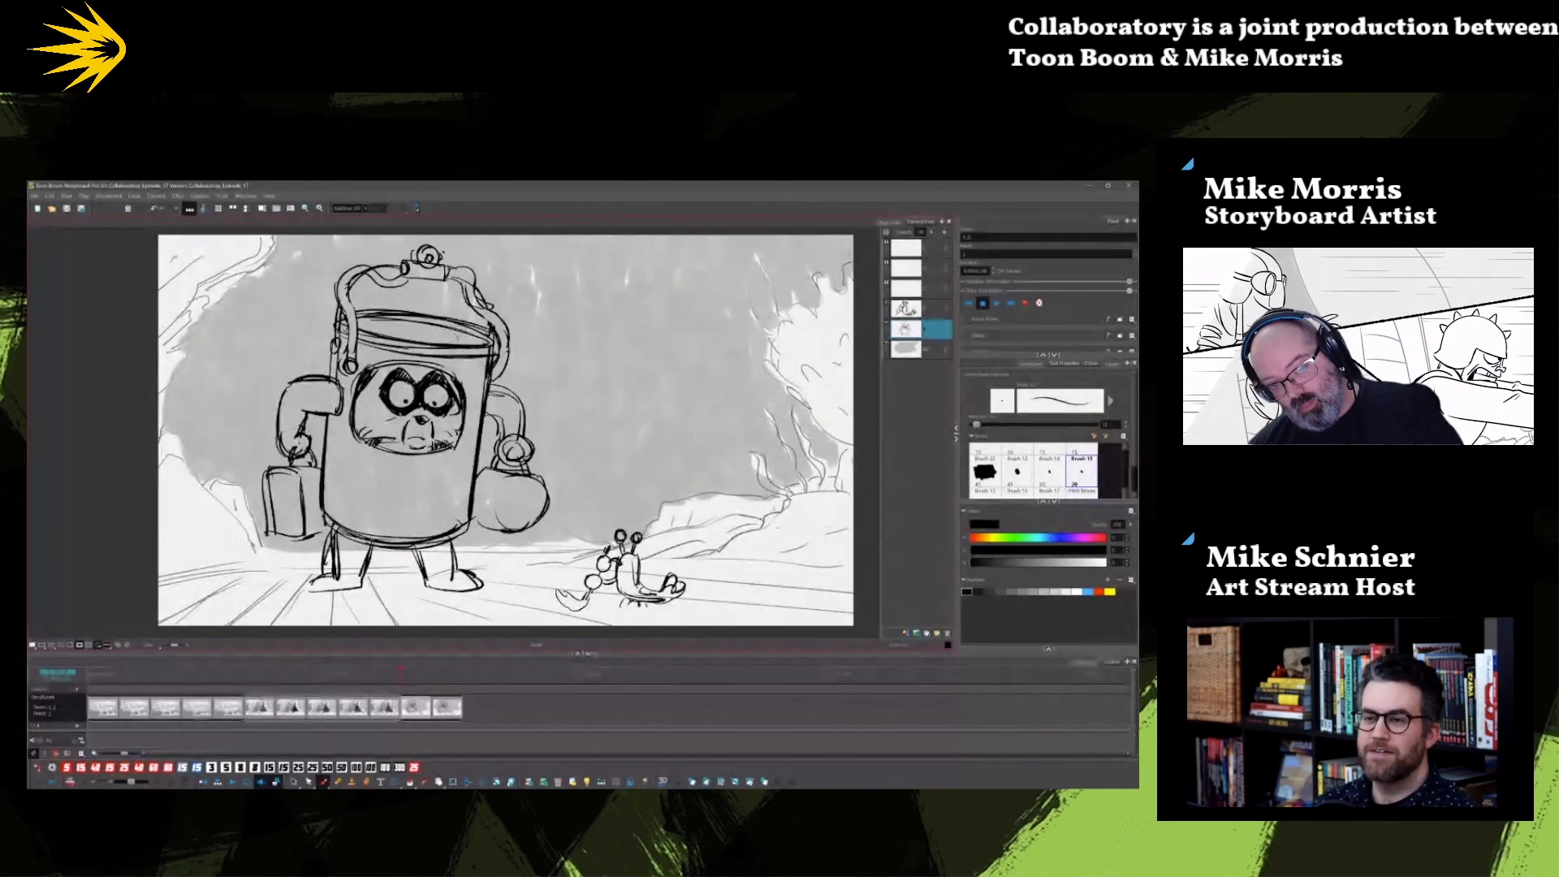
key("Right")
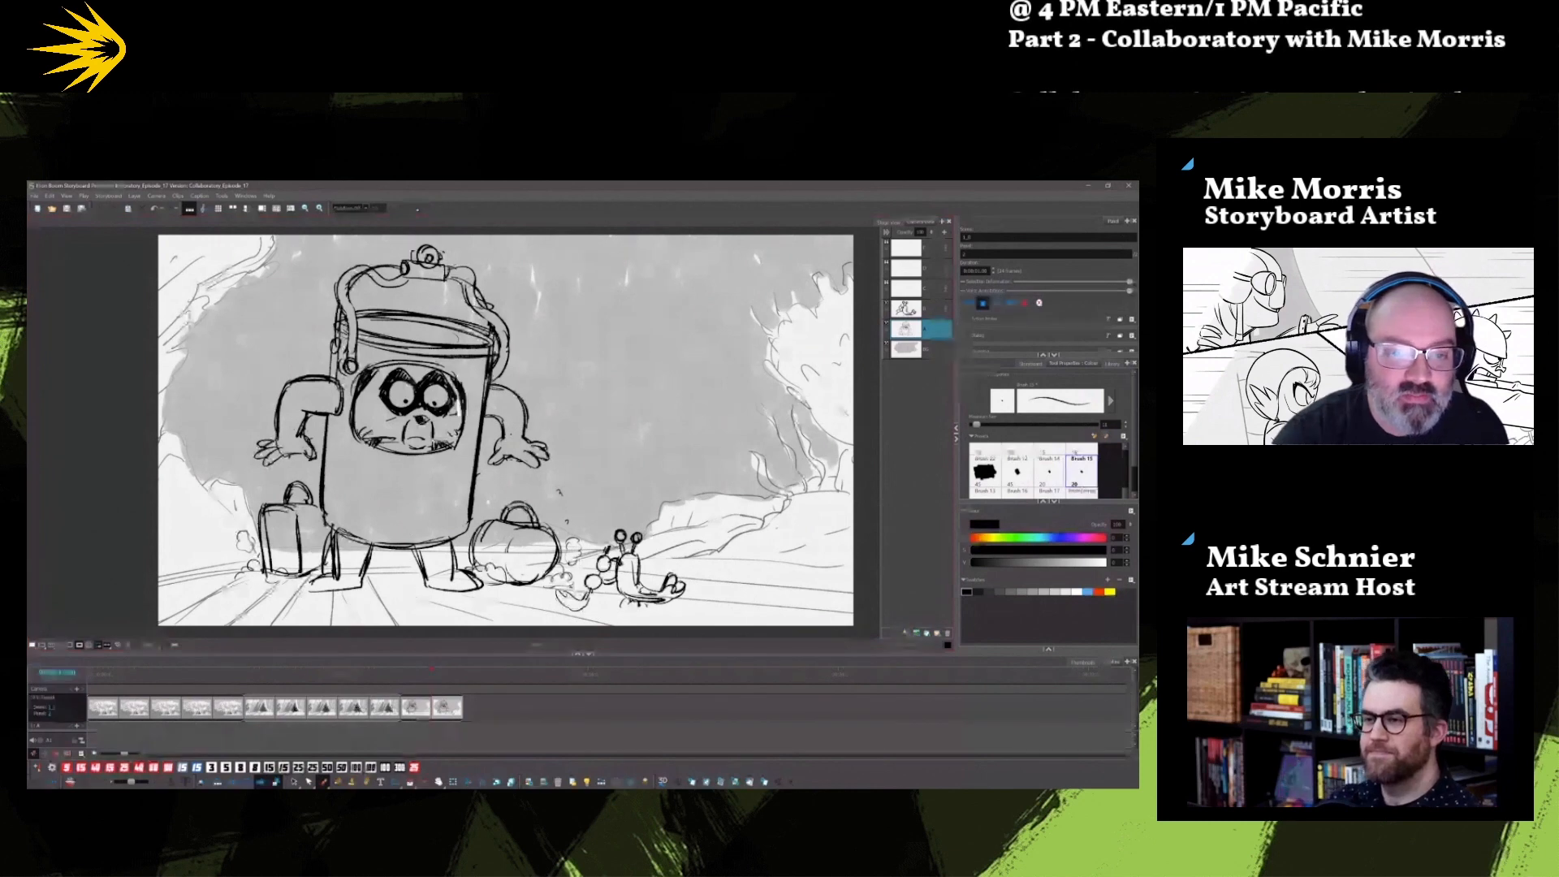
key("Left")
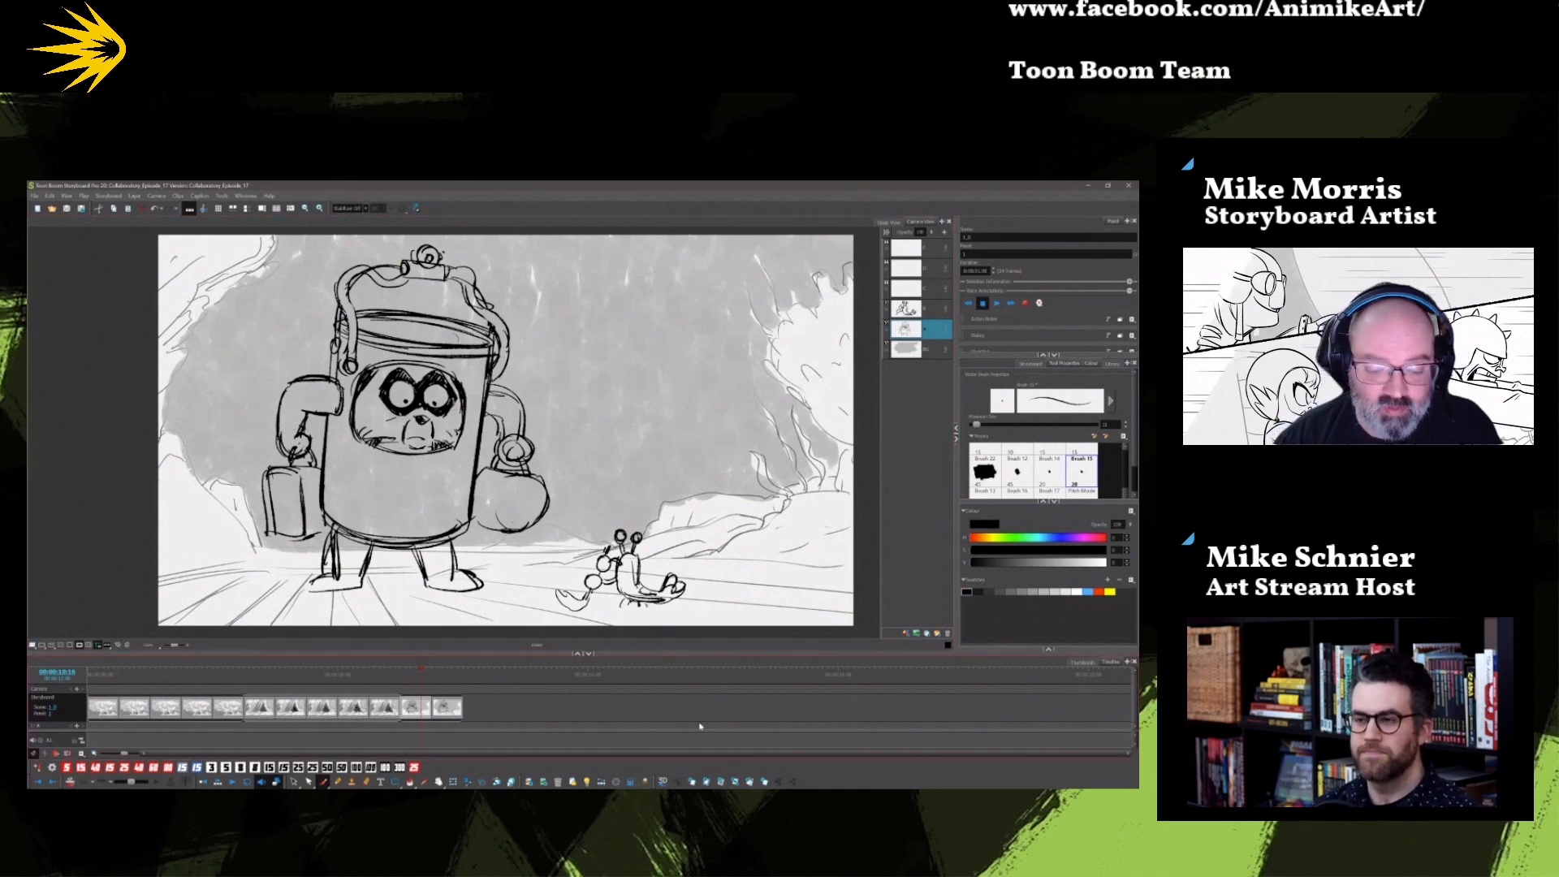
left_click(458, 674)
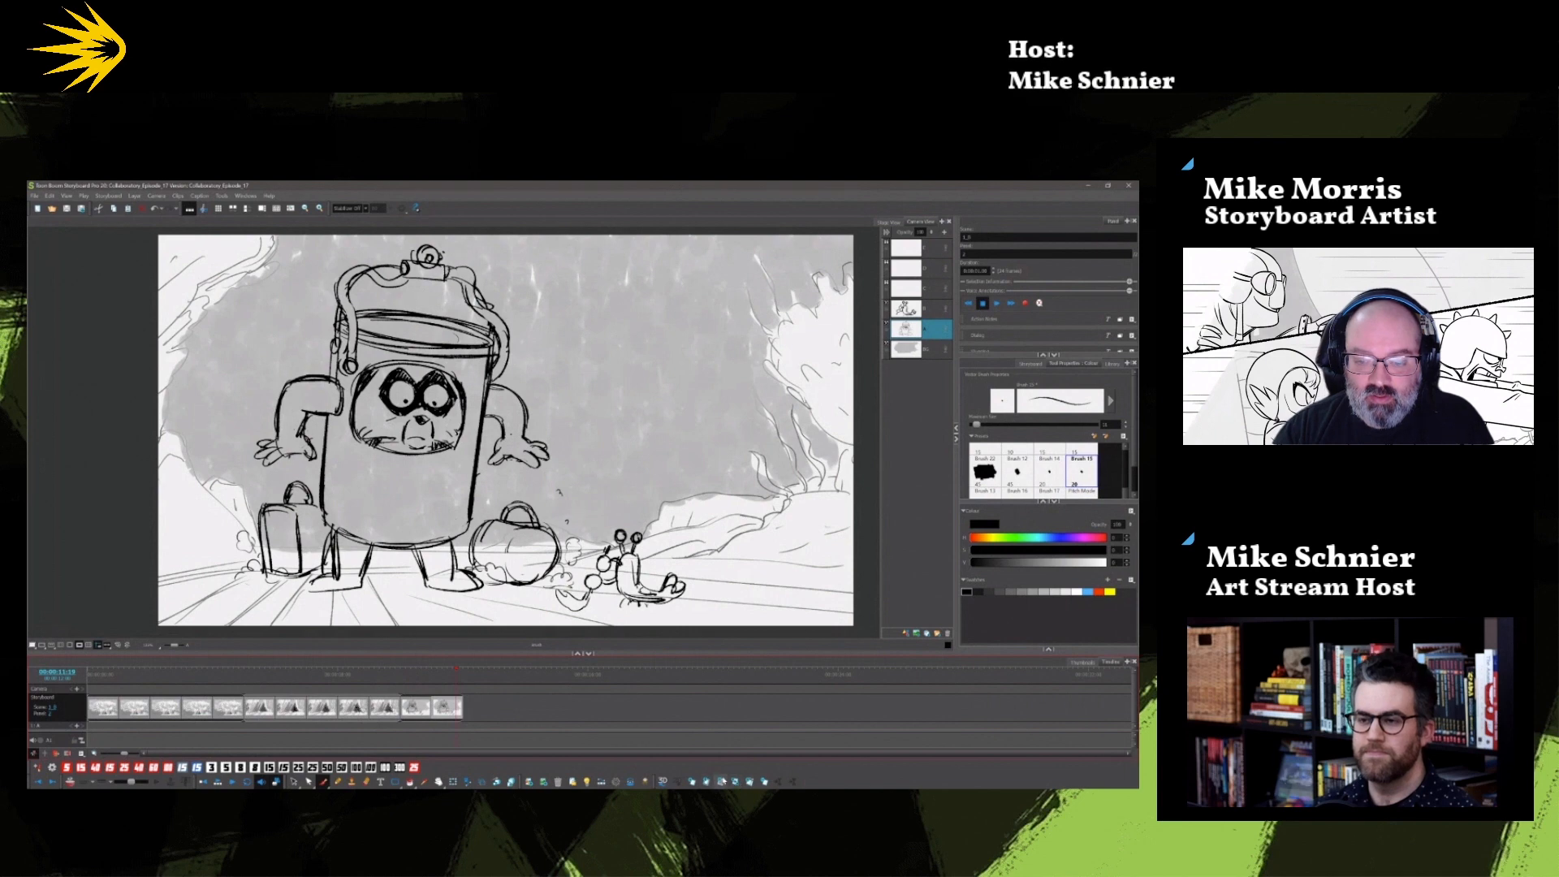
left_click(750, 778)
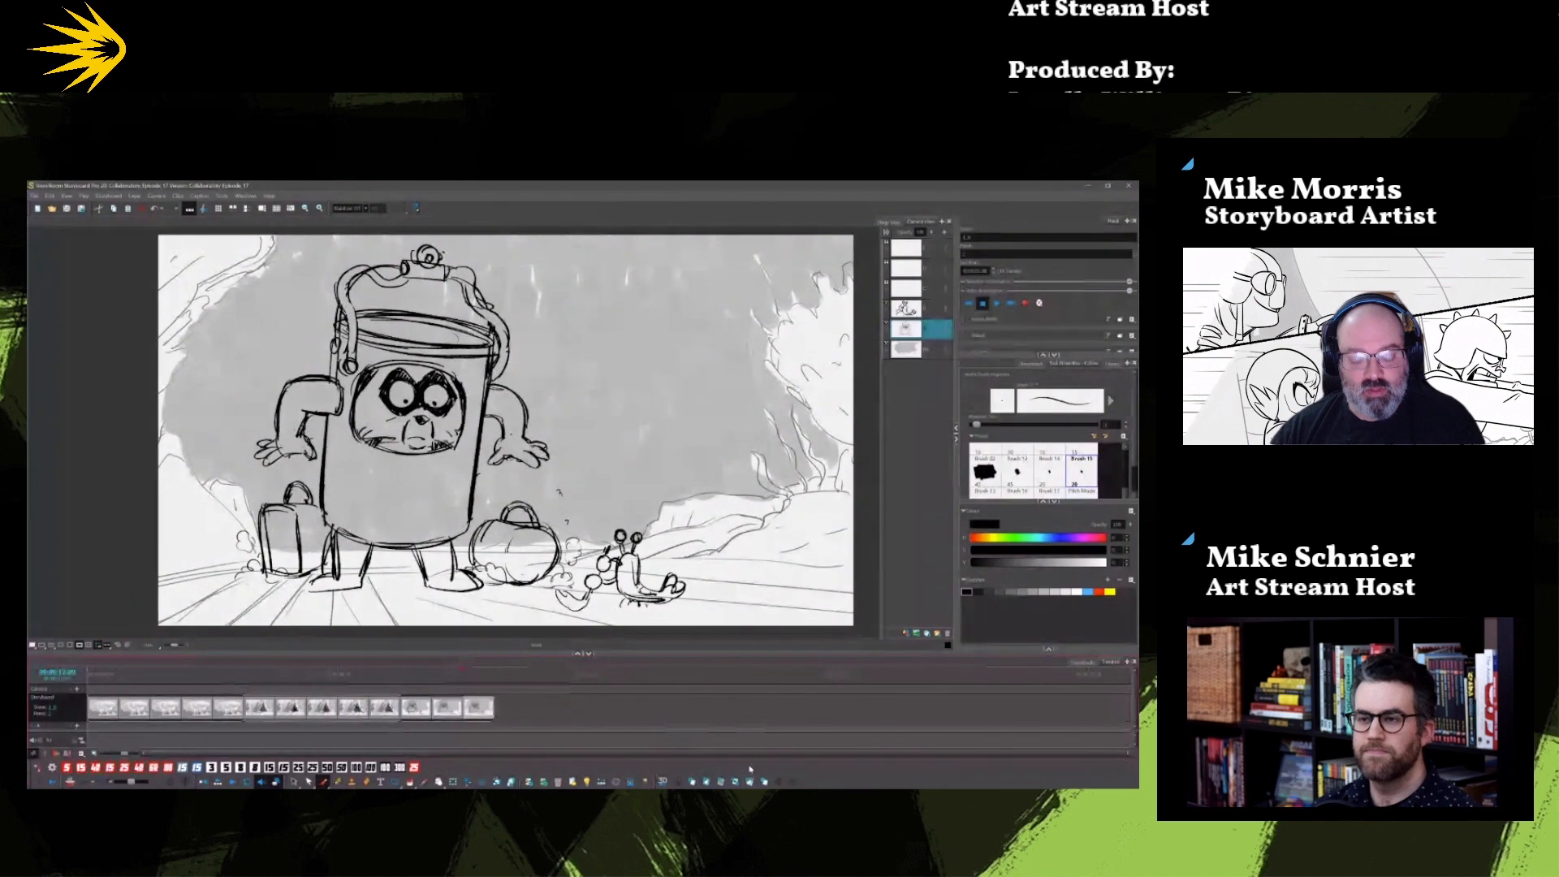
key("ctrl+z")
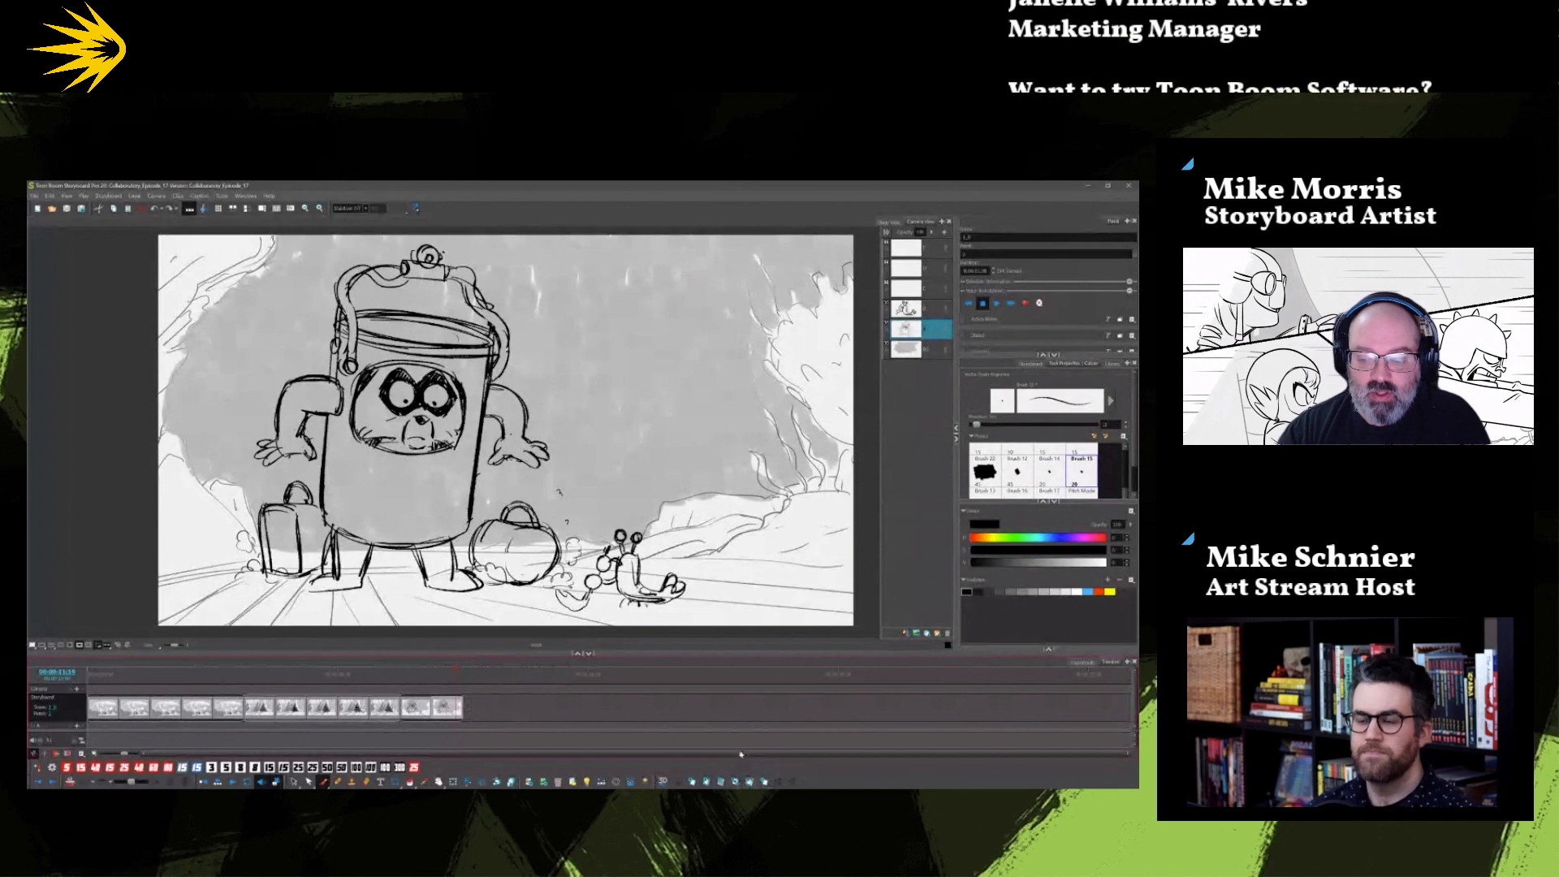
key("Left")
key("Right")
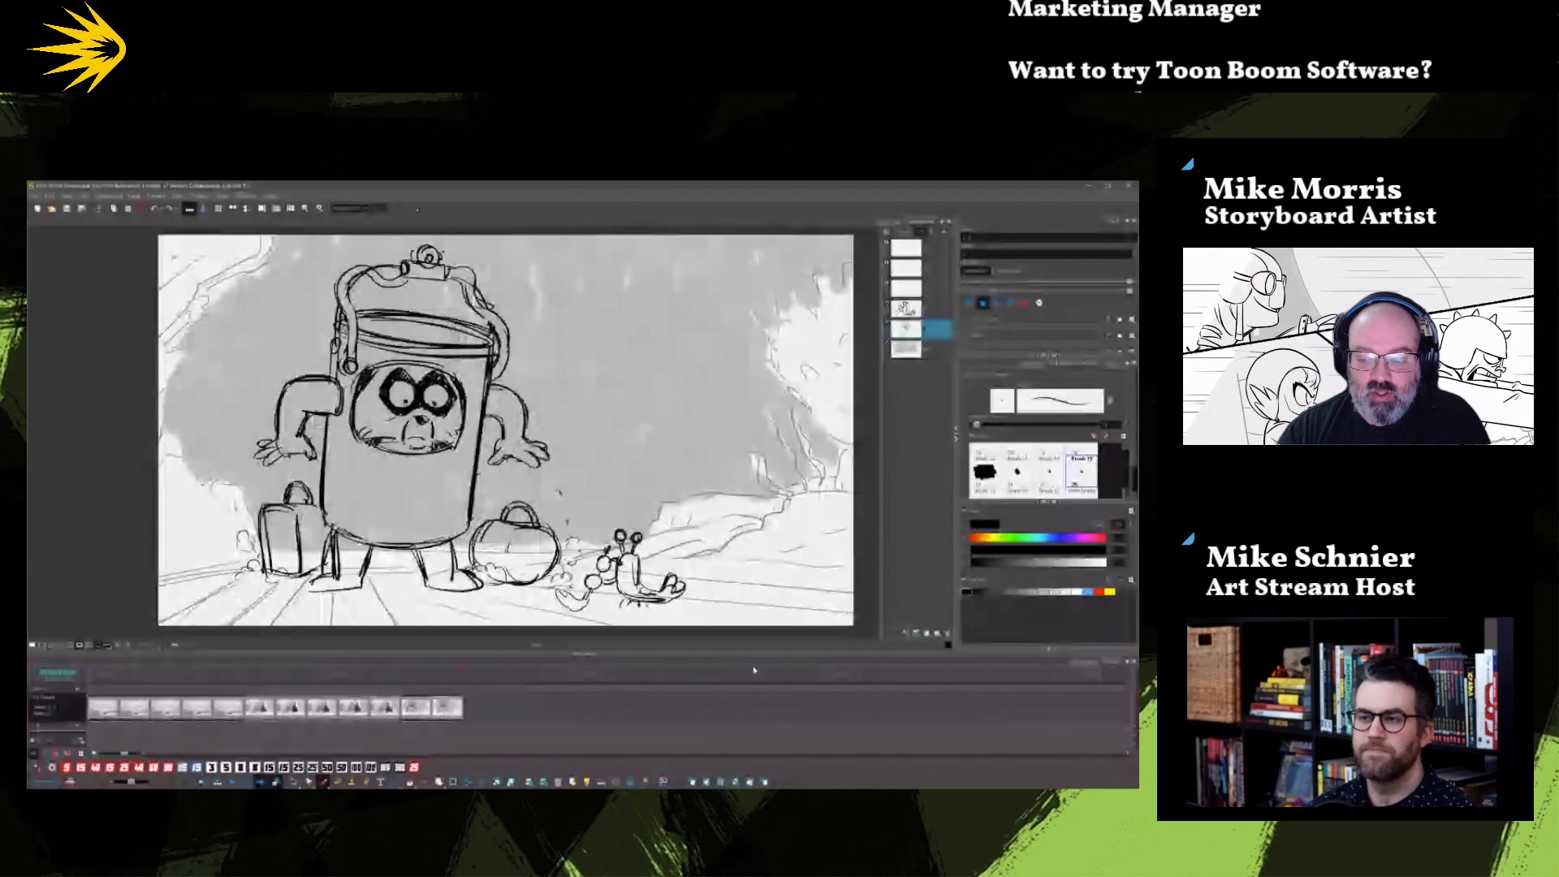
Step: Add a blank panel at the end of the storyboard, and brush grey perspective lines and a curved horizon for the seabed
key("p")
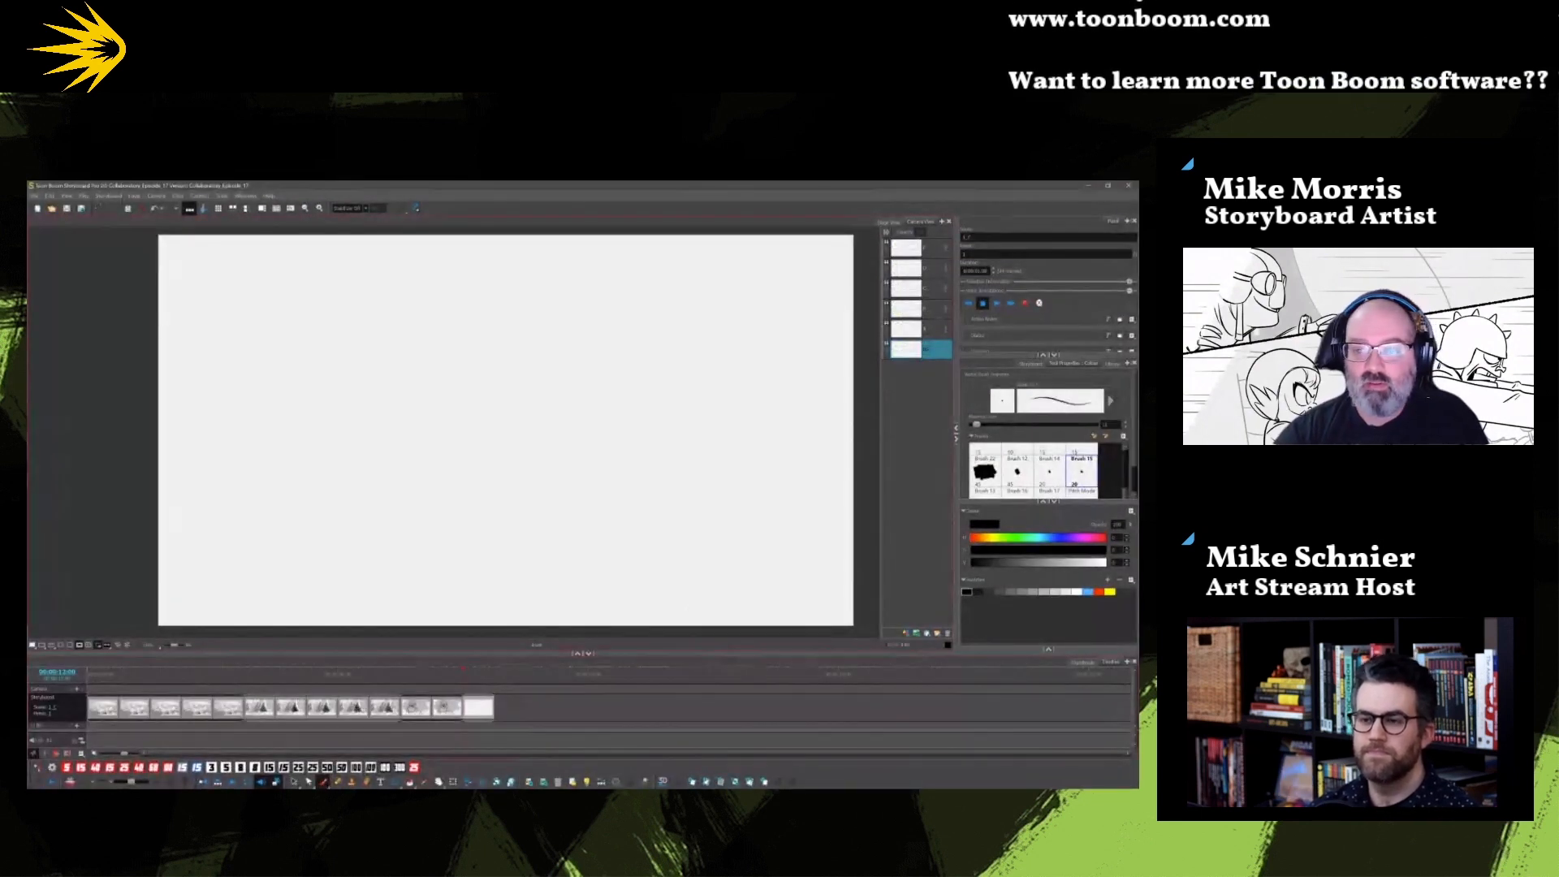
left_click(1021, 592)
left_click_drag(518, 501, 453, 626)
left_click_drag(443, 501, 351, 625)
left_click_drag(334, 497, 187, 625)
left_click_drag(474, 460, 655, 455)
left_click_drag(535, 453, 628, 453)
left_click_drag(503, 401, 679, 398)
mouse_move(807, 367)
left_mouse_down()
mouse_move(597, 420)
mouse_move(385, 398)
left_mouse_up()
mouse_move(331, 409)
left_mouse_down()
mouse_move(516, 423)
mouse_move(745, 398)
left_mouse_up()
Step: Brush the sloping sides of the triangular cave opening above the horizon and a rock outline in the upper left corner of the panel
left_click_drag(514, 239, 417, 419)
left_click_drag(516, 234, 419, 405)
left_click_drag(573, 268, 628, 388)
left_click_drag(563, 238, 632, 411)
left_click_drag(521, 268, 461, 406)
mouse_move(548, 242)
left_mouse_down()
mouse_move(462, 406)
mouse_move(656, 404)
mouse_move(843, 375)
left_mouse_up()
left_click_drag(244, 248, 160, 380)
left_click_drag(158, 268, 225, 263)
left_click_drag(537, 246, 483, 365)
Step: Select and delete the stray outer lines along the left side of the cave opening
key("alt+s")
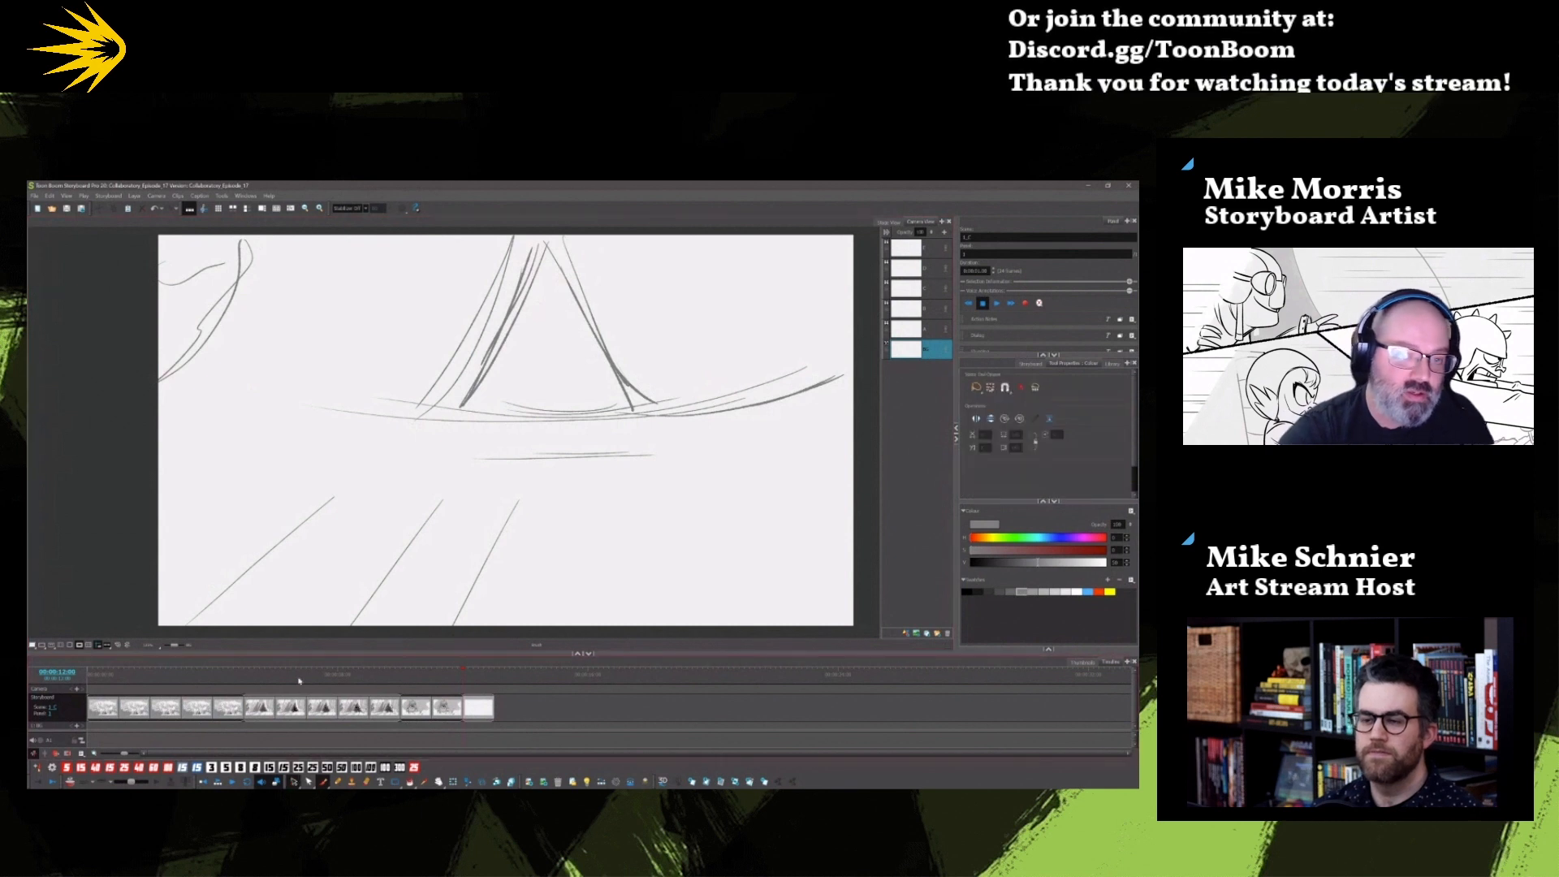
left_click_drag(460, 277, 470, 263)
key("Delete")
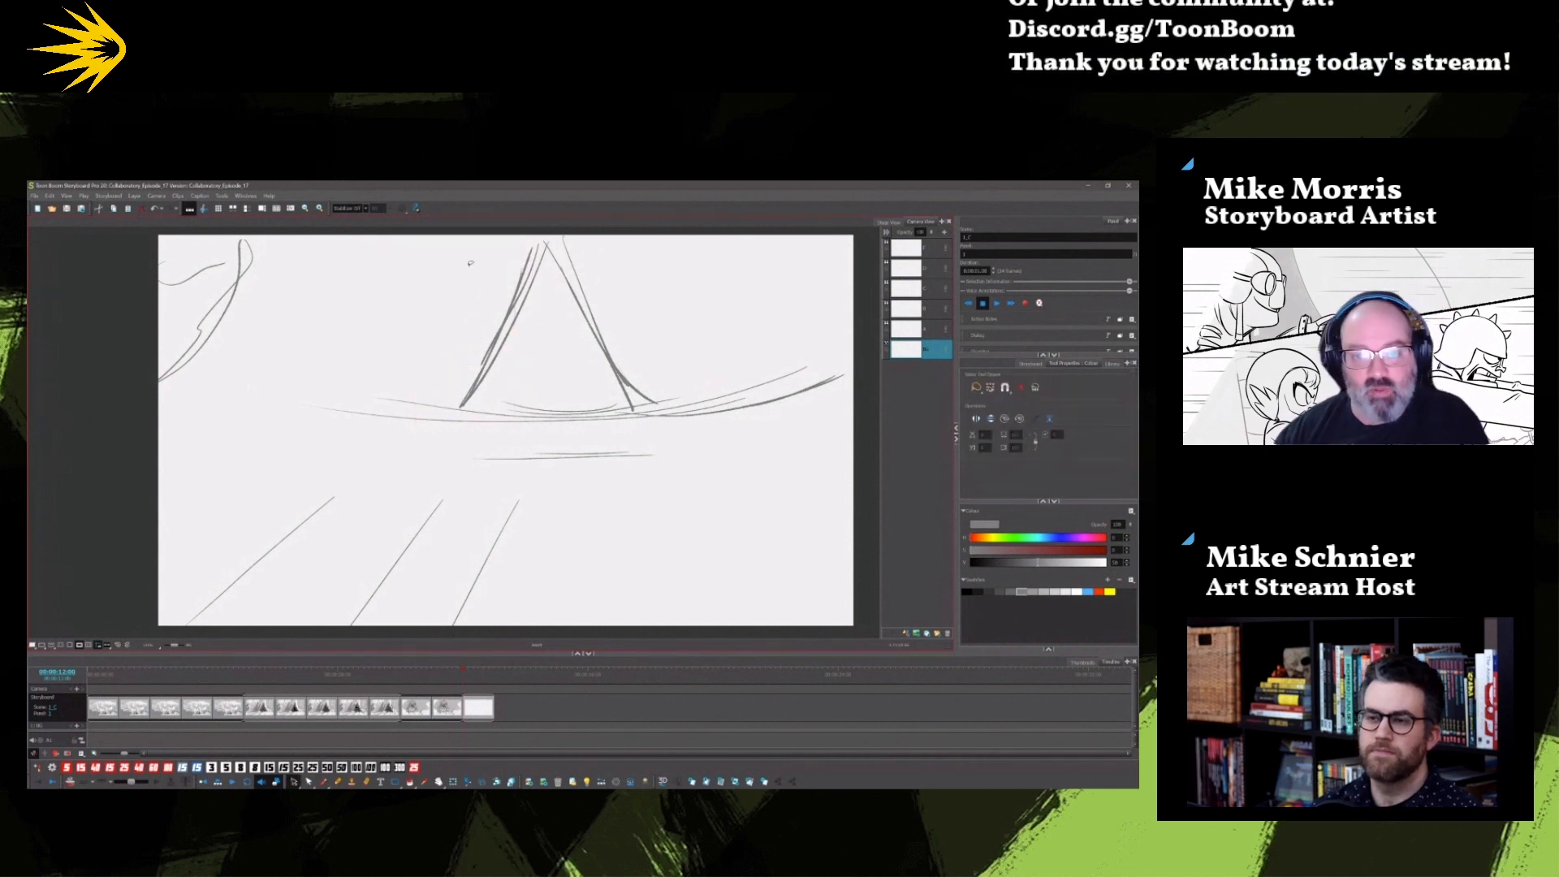
Step: Brush more radiating perspective lines across the seabed, and extend the horizon line on both sides of the cave
key("alt+b")
left_click_drag(277, 451, 159, 512)
left_click_drag(618, 544, 617, 607)
left_click_drag(687, 485, 766, 623)
left_click_drag(779, 474, 853, 532)
left_click_drag(760, 410, 855, 393)
left_click_drag(707, 408, 855, 373)
left_click_drag(221, 392, 409, 404)
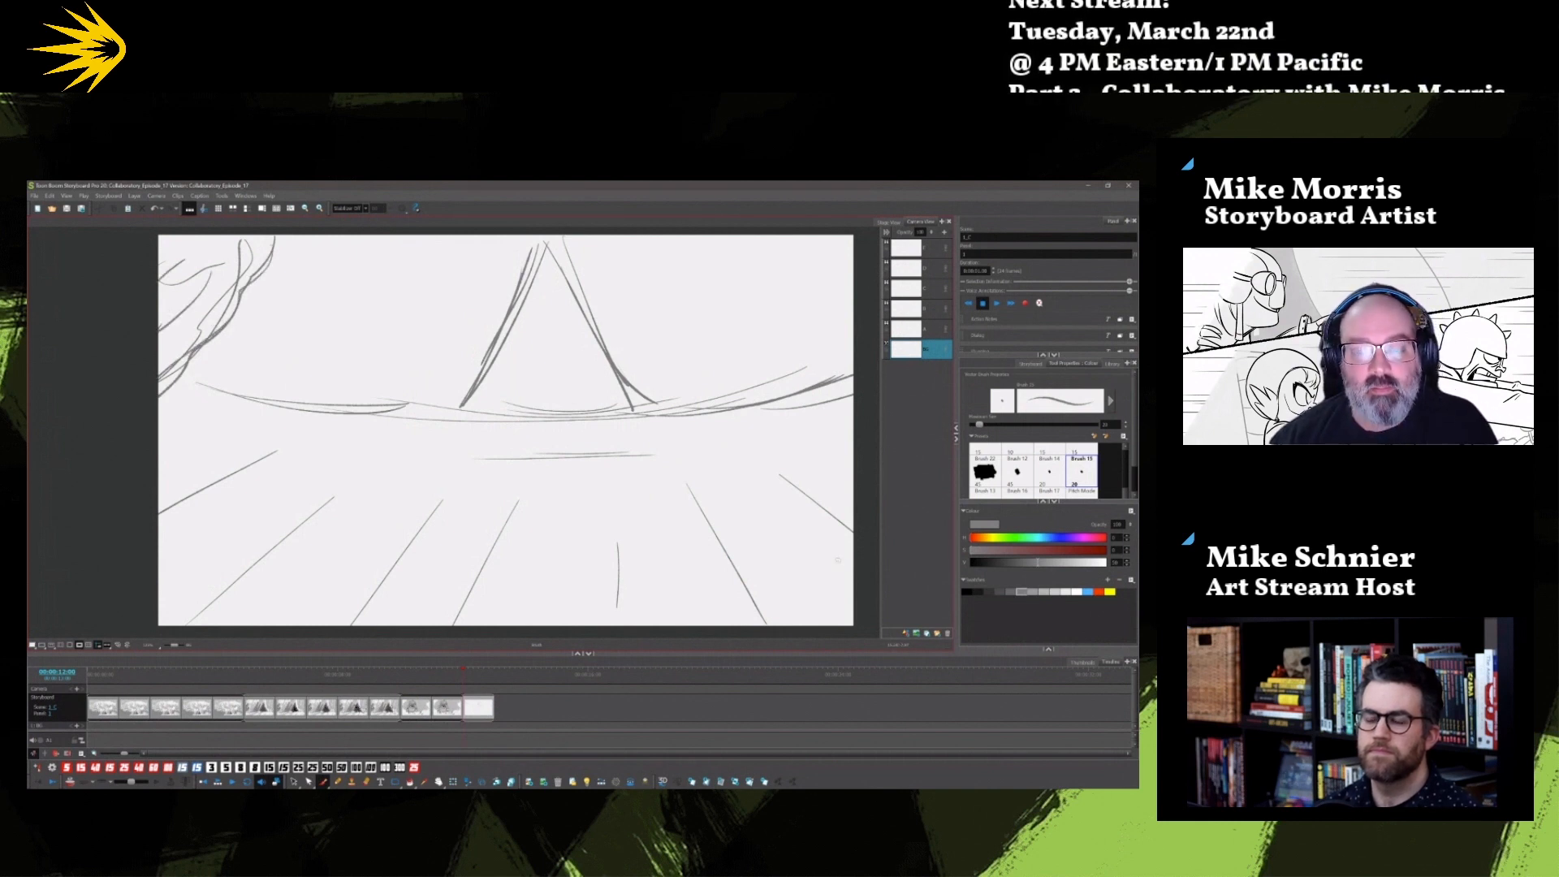
Step: Pick black and try brushing two small round eyes with pupils on the seabed just below the cave opening
left_click(966, 592)
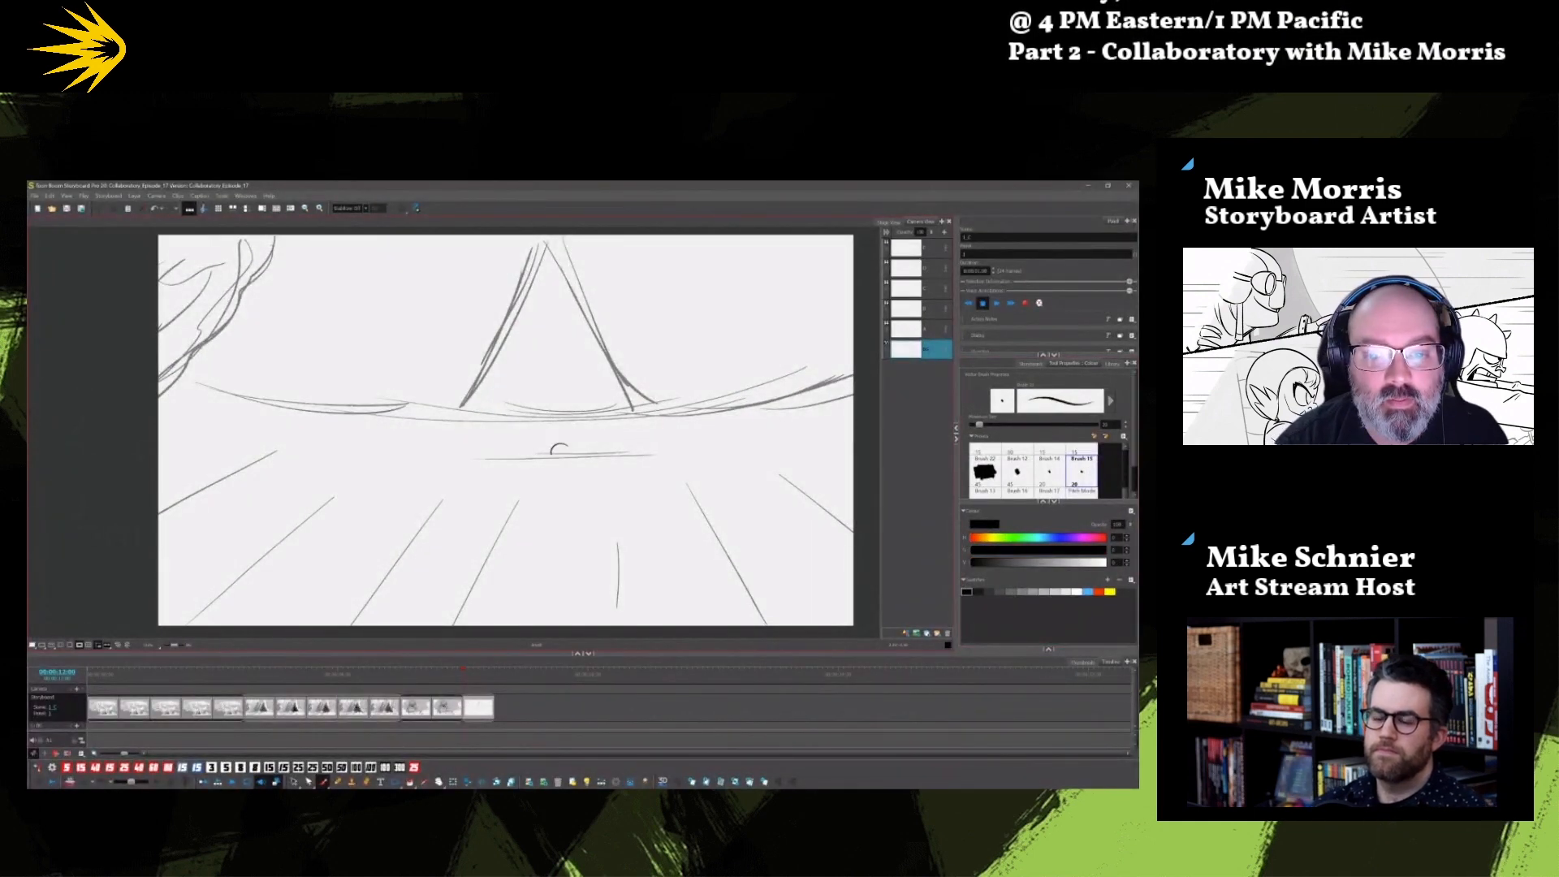
left_click_drag(523, 448, 540, 458)
left_click(533, 448)
left_click(559, 449)
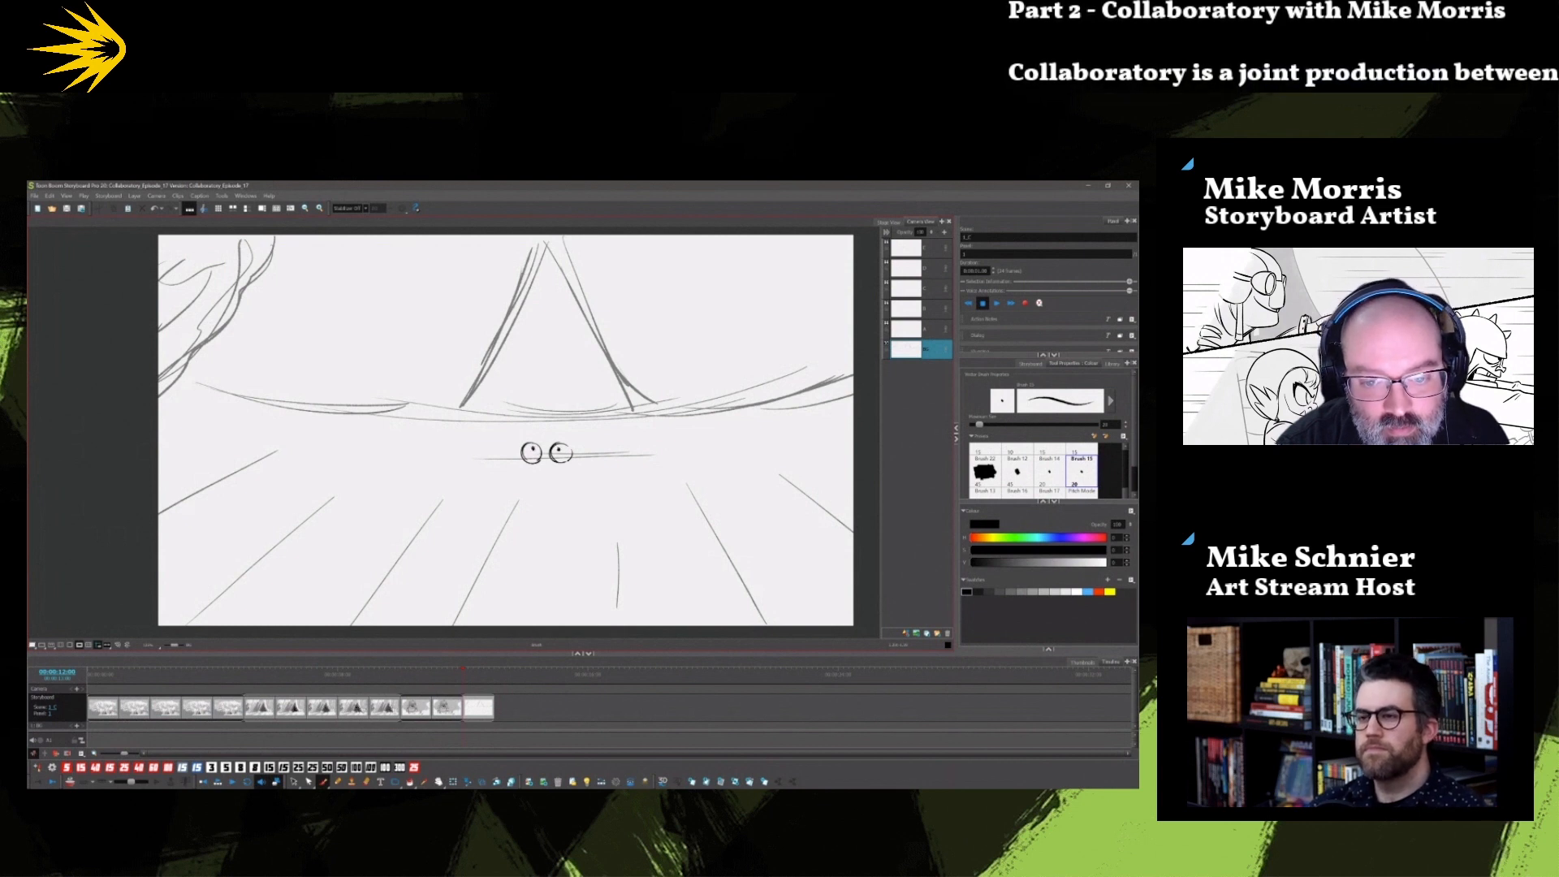
Step: Undo the small eye strokes below the cave opening
key("ctrl+z")
key("ctrl+z")
key("ctrl+z")
key("ctrl+z")
key("ctrl+z")
key("ctrl+z")
key("ctrl+z")
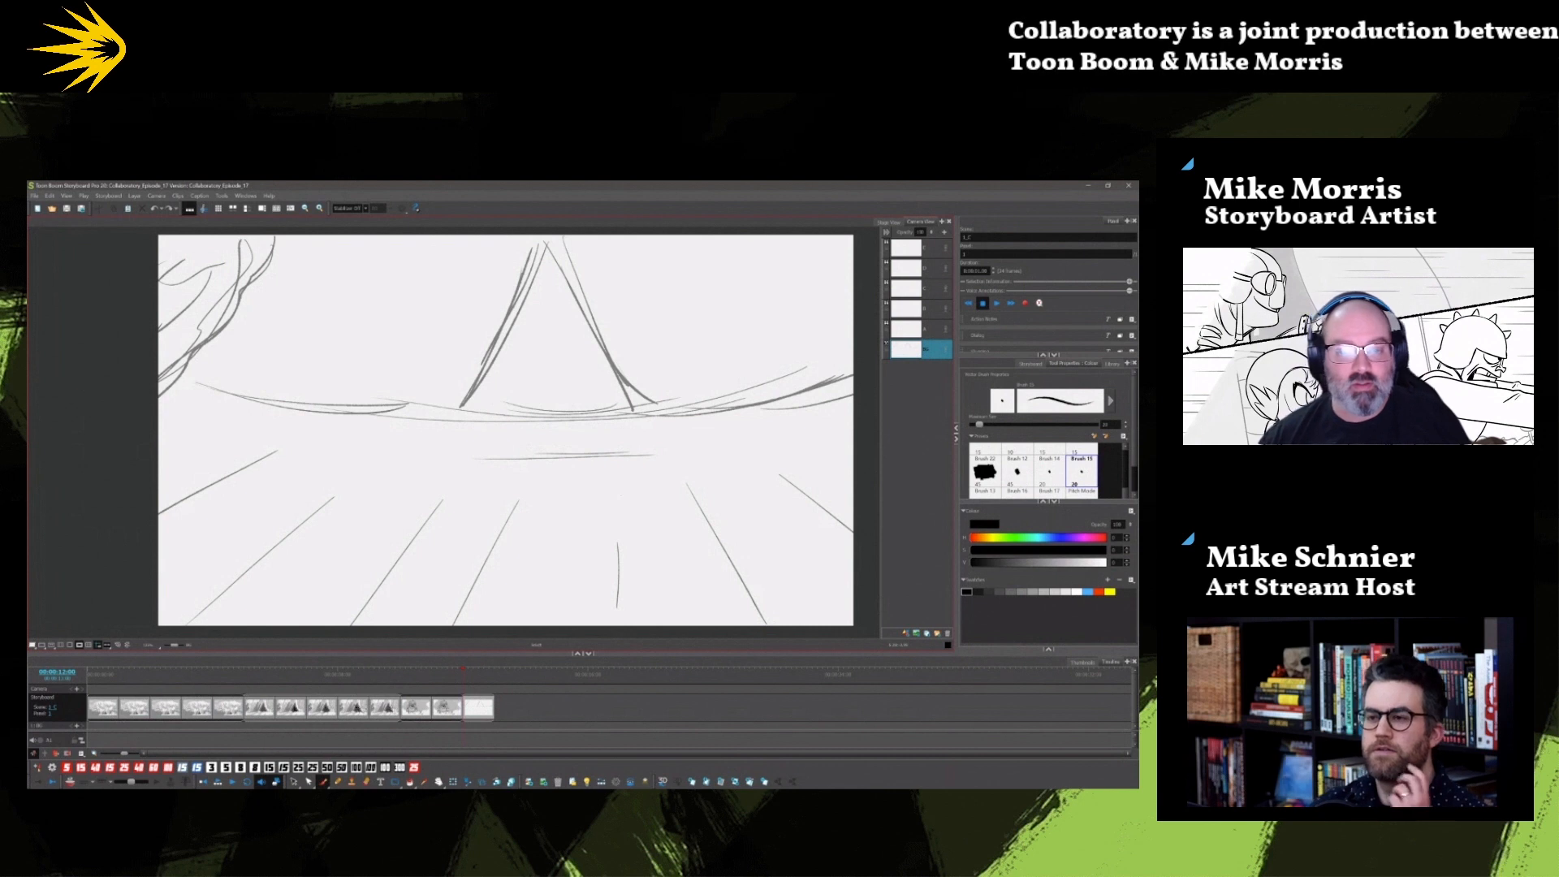
Step: Brush the creature in black in front of the cave, with an oval head, rounded body, two large round eyes and eyestalks
mouse_move(536, 476)
left_mouse_down()
mouse_move(540, 517)
mouse_move(536, 474)
mouse_move(560, 514)
left_mouse_up()
left_click_drag(513, 508, 524, 560)
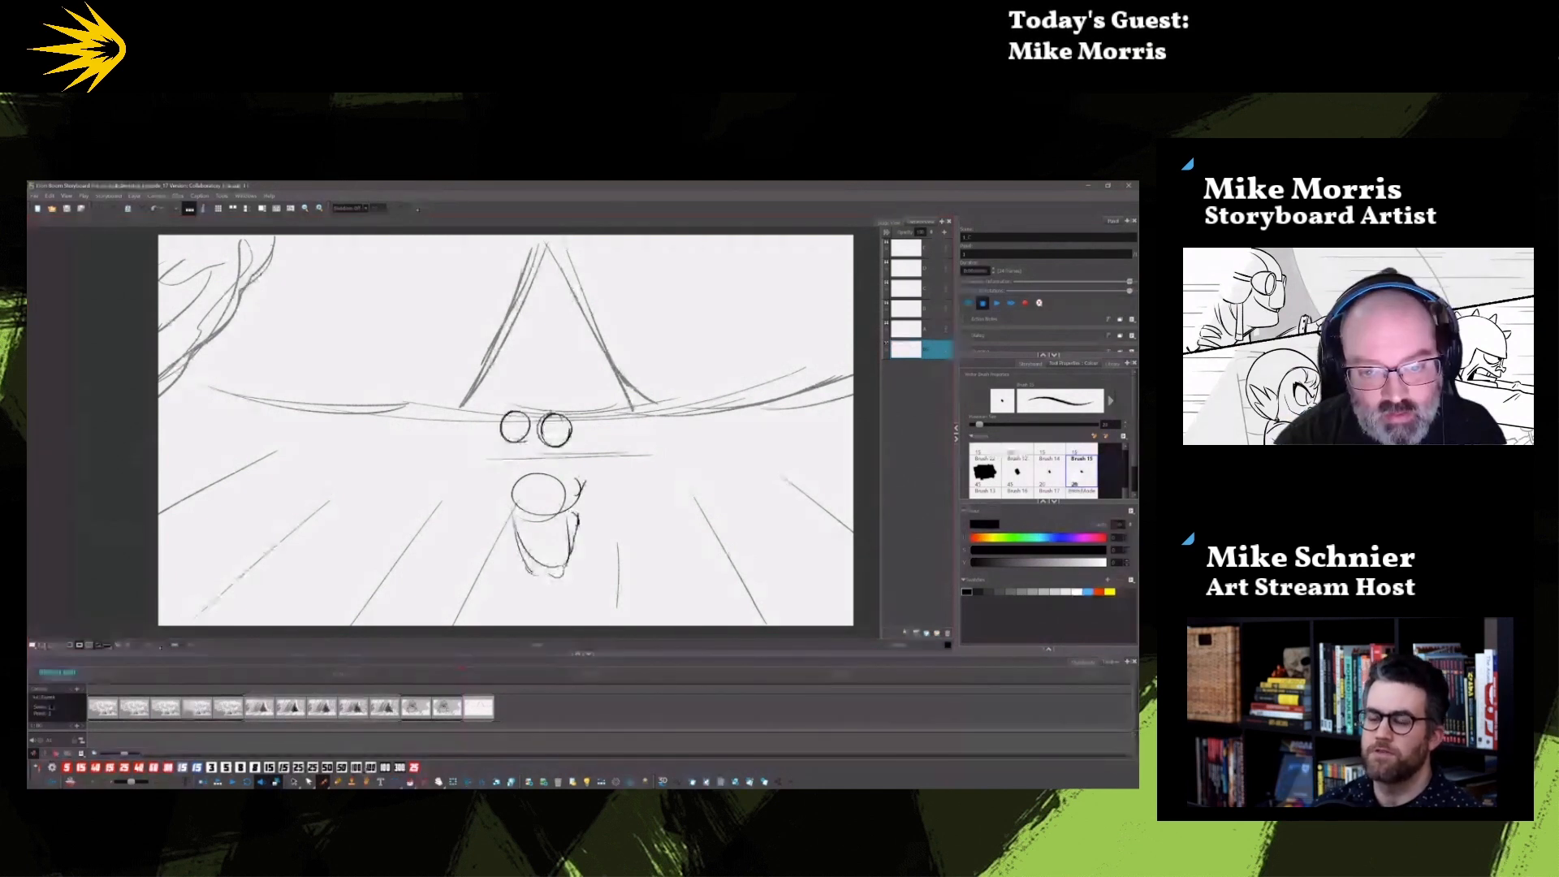
left_click_drag(520, 412, 529, 474)
left_click_drag(527, 444, 531, 467)
left_click_drag(548, 451, 545, 474)
left_click_drag(554, 449, 551, 475)
Step: Add pupils, raised brows, facial features and a bent arm with a claw to the creature
left_click(516, 423)
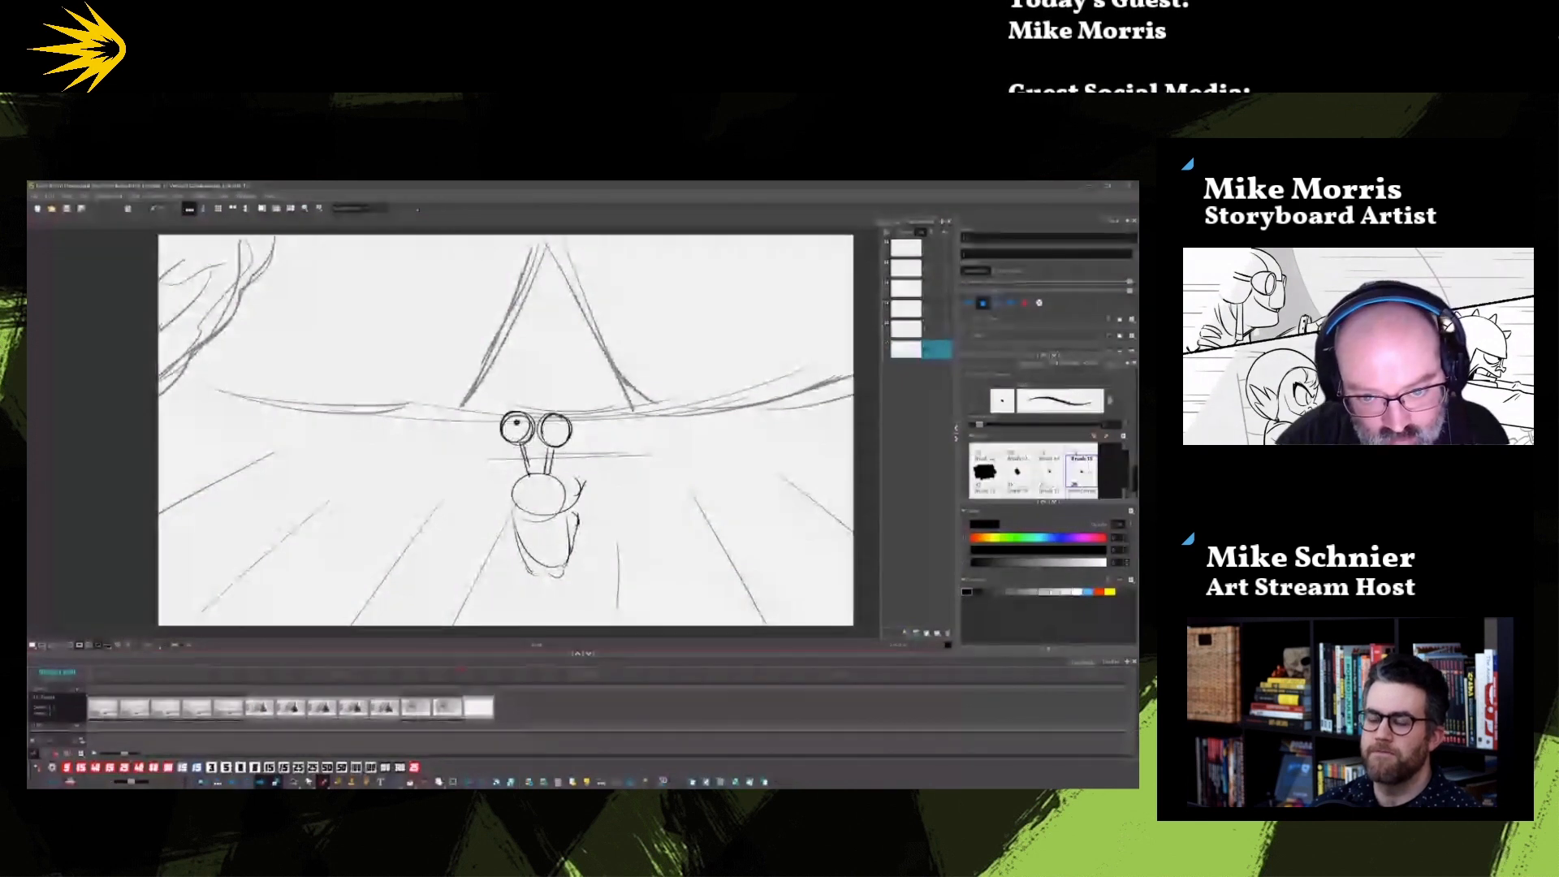
left_click(553, 424)
left_click_drag(522, 445, 532, 472)
mouse_move(516, 399)
left_mouse_down()
mouse_move(562, 399)
mouse_move(545, 476)
mouse_move(559, 495)
mouse_move(536, 497)
mouse_move(601, 510)
left_mouse_up()
mouse_move(509, 494)
left_mouse_down()
mouse_move(478, 528)
mouse_move(525, 535)
mouse_move(480, 546)
mouse_move(497, 562)
left_mouse_up()
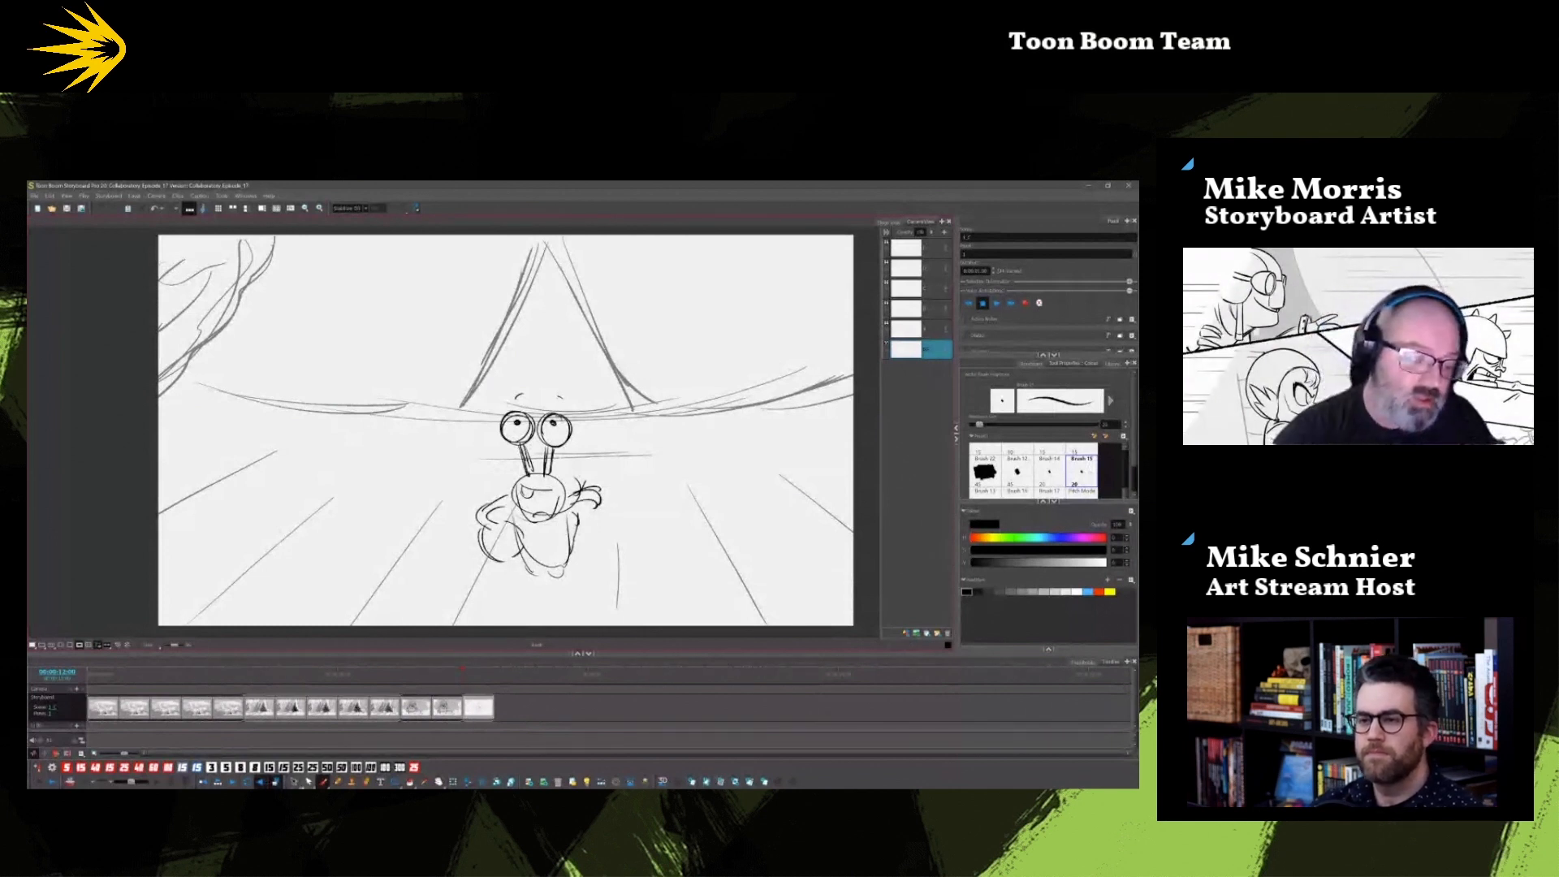
Step: Replace the creature's head and raised hand with a taller head, a shaded open mouth and an outstretched claw holding a staff
left_click(294, 782)
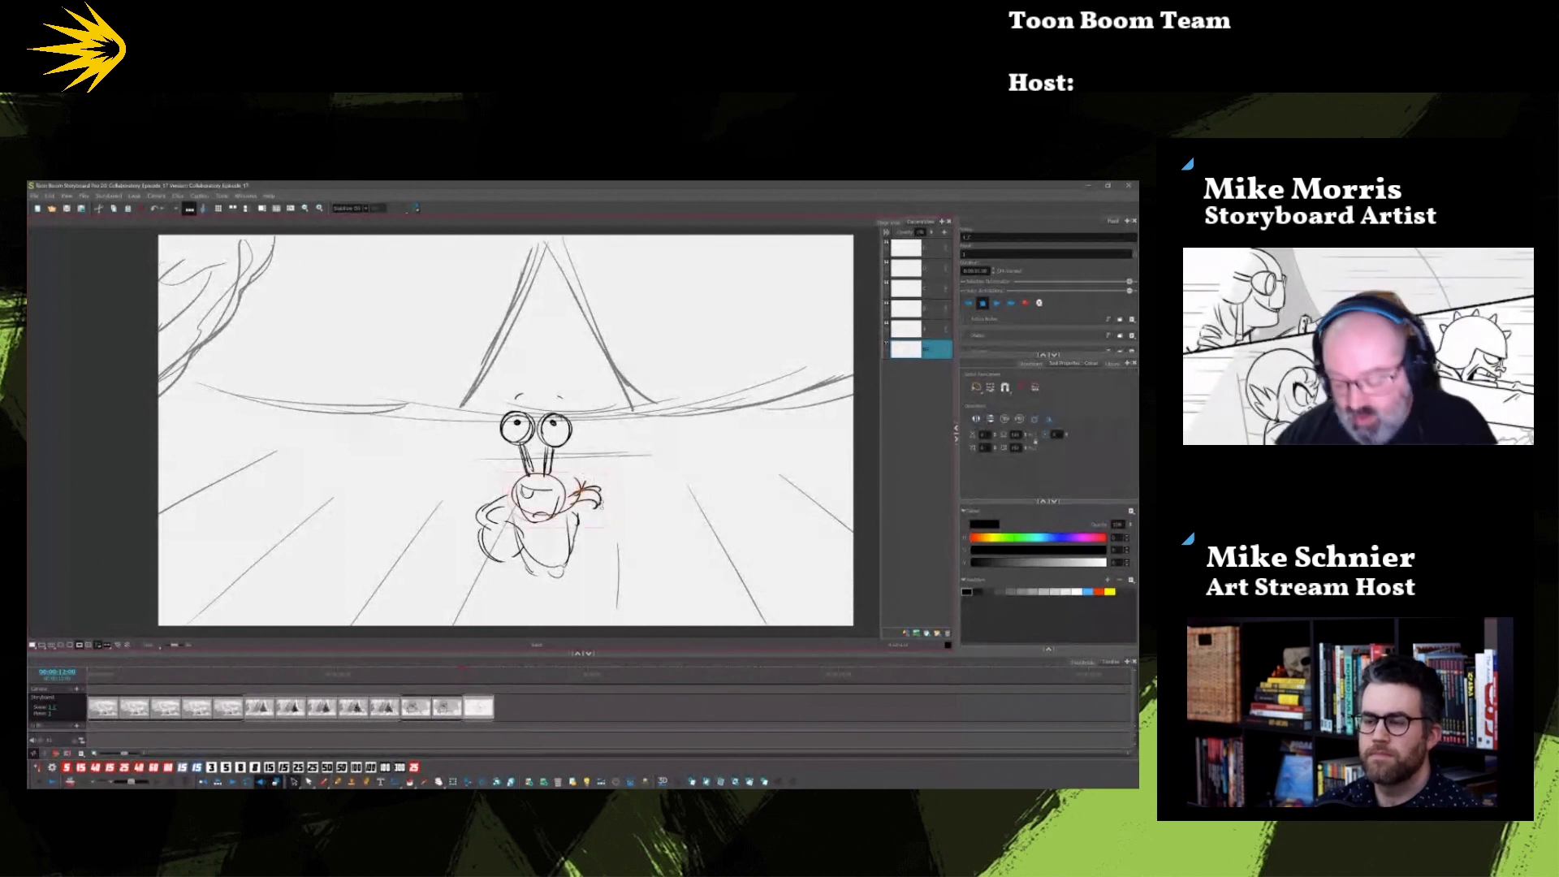
key("Delete")
left_click(323, 782)
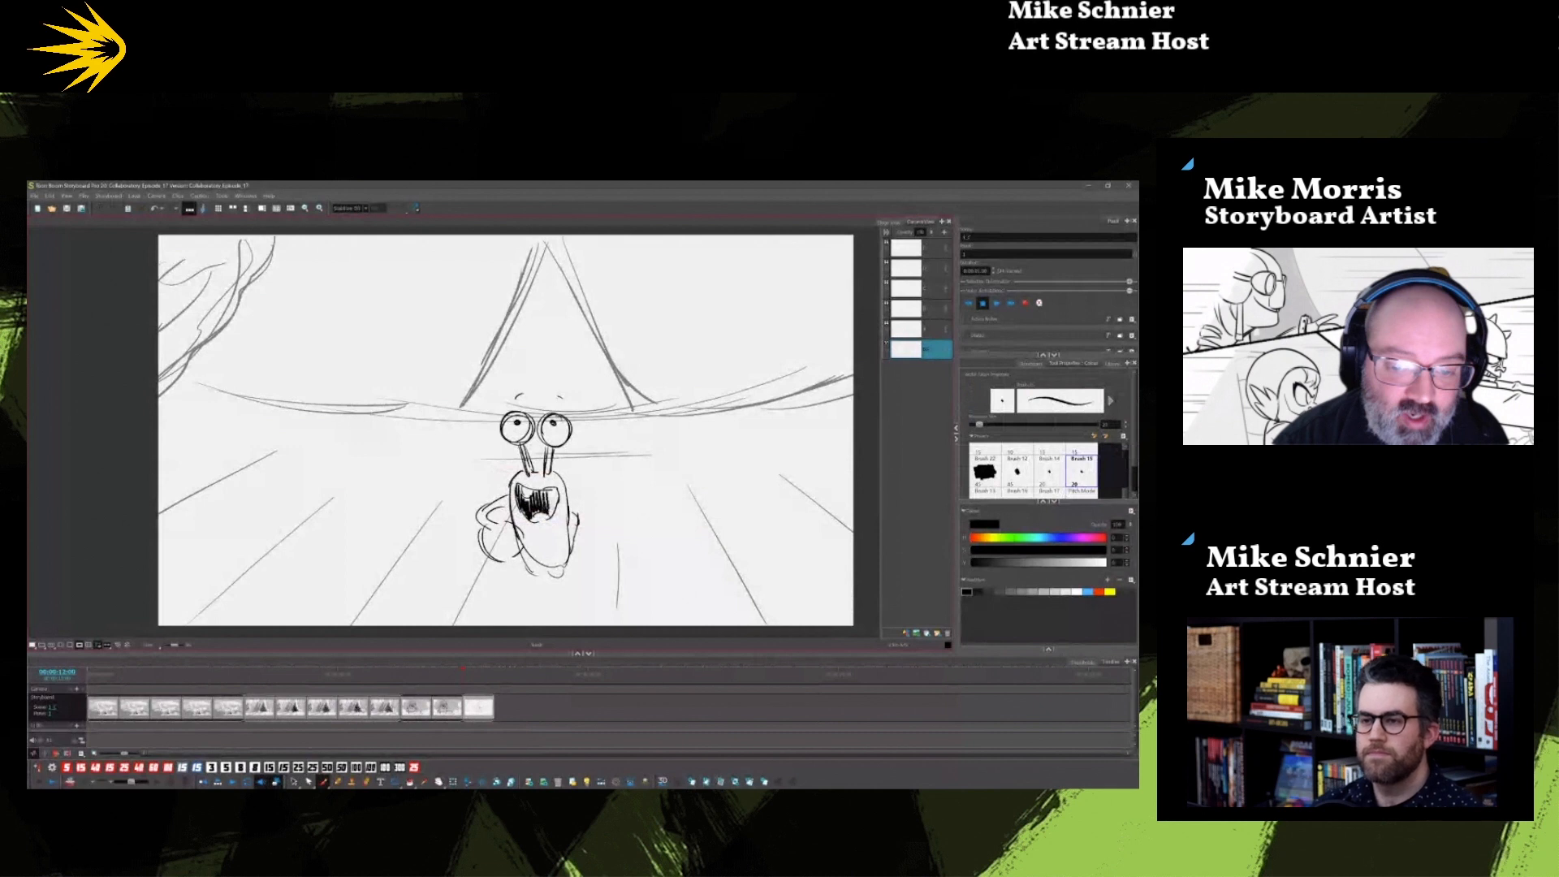
left_click_drag(571, 490, 620, 506)
mouse_move(624, 499)
left_mouse_down()
mouse_move(622, 530)
mouse_move(665, 395)
mouse_move(651, 497)
left_mouse_up()
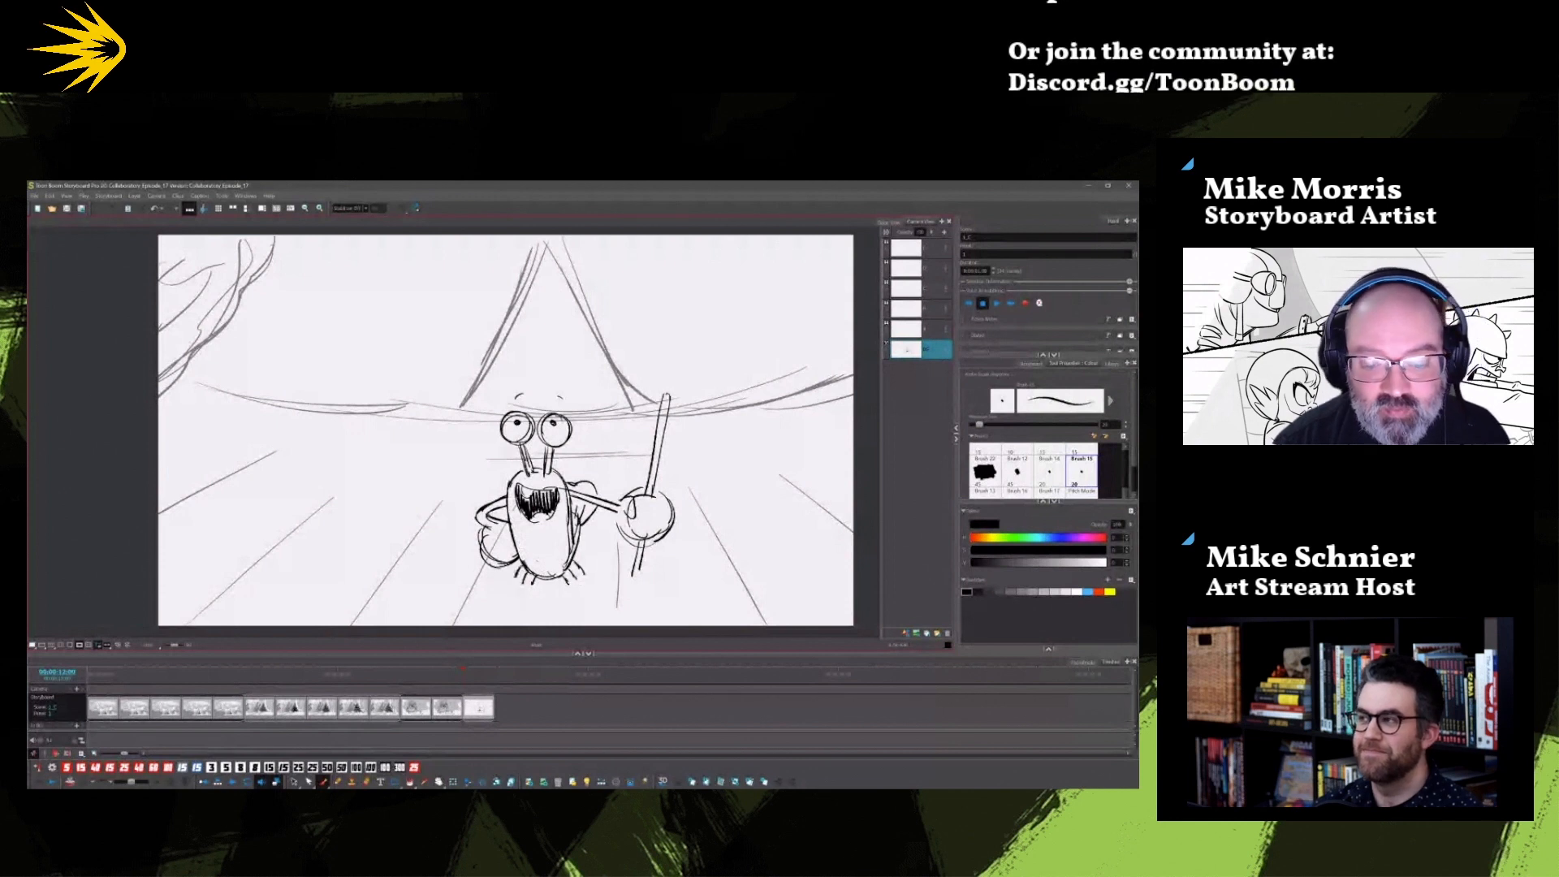
Step: Delete the stray strokes at the base of the creature's body, and brush a loose curled shape at the foot of the staff
left_click(294, 782)
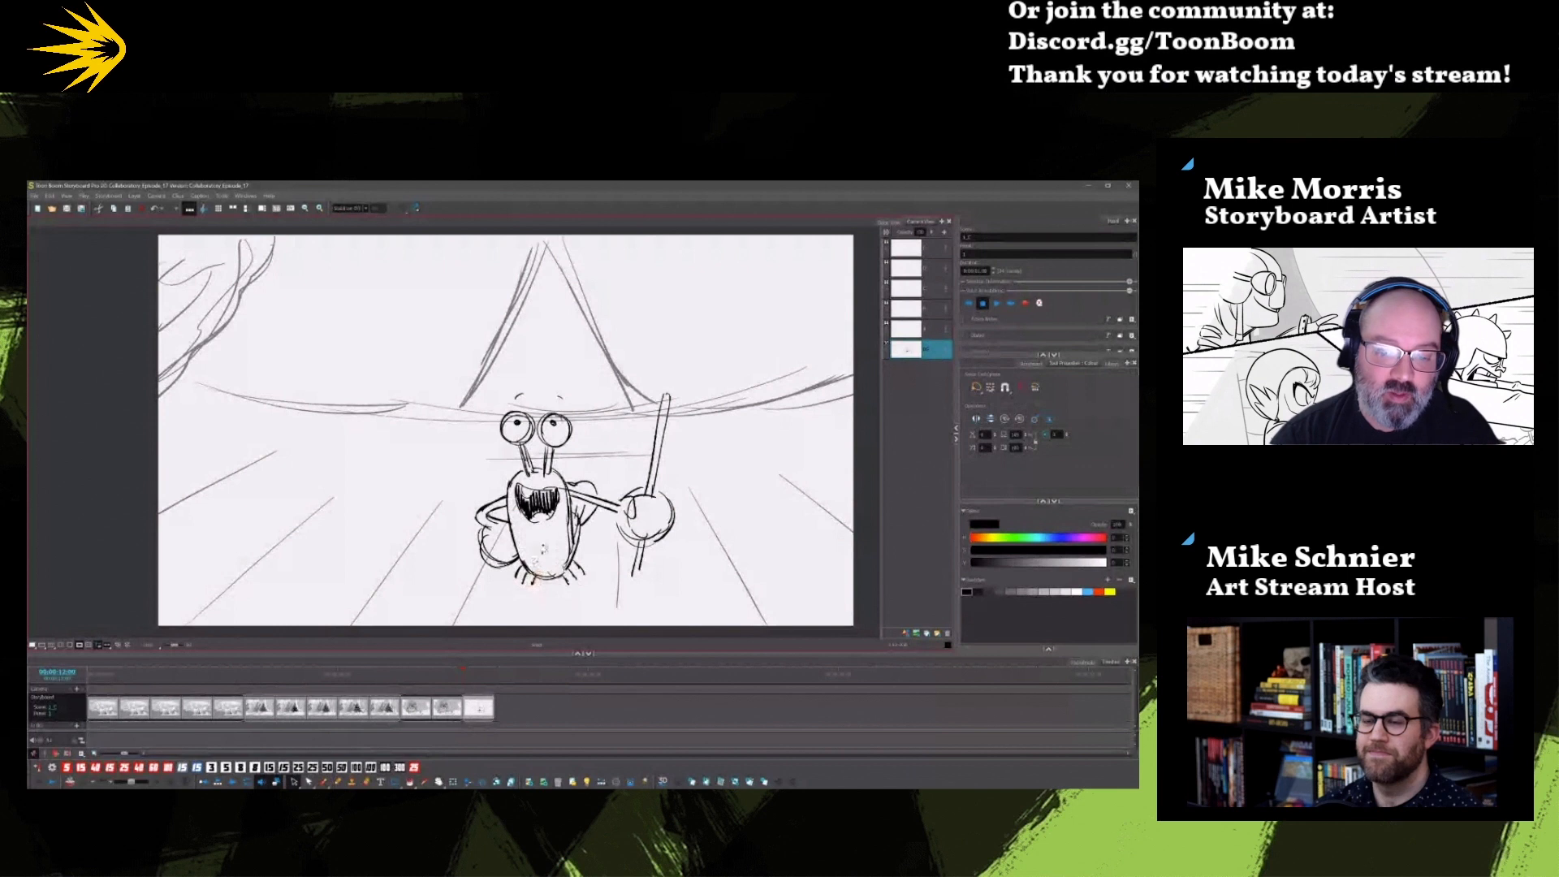
key("Delete")
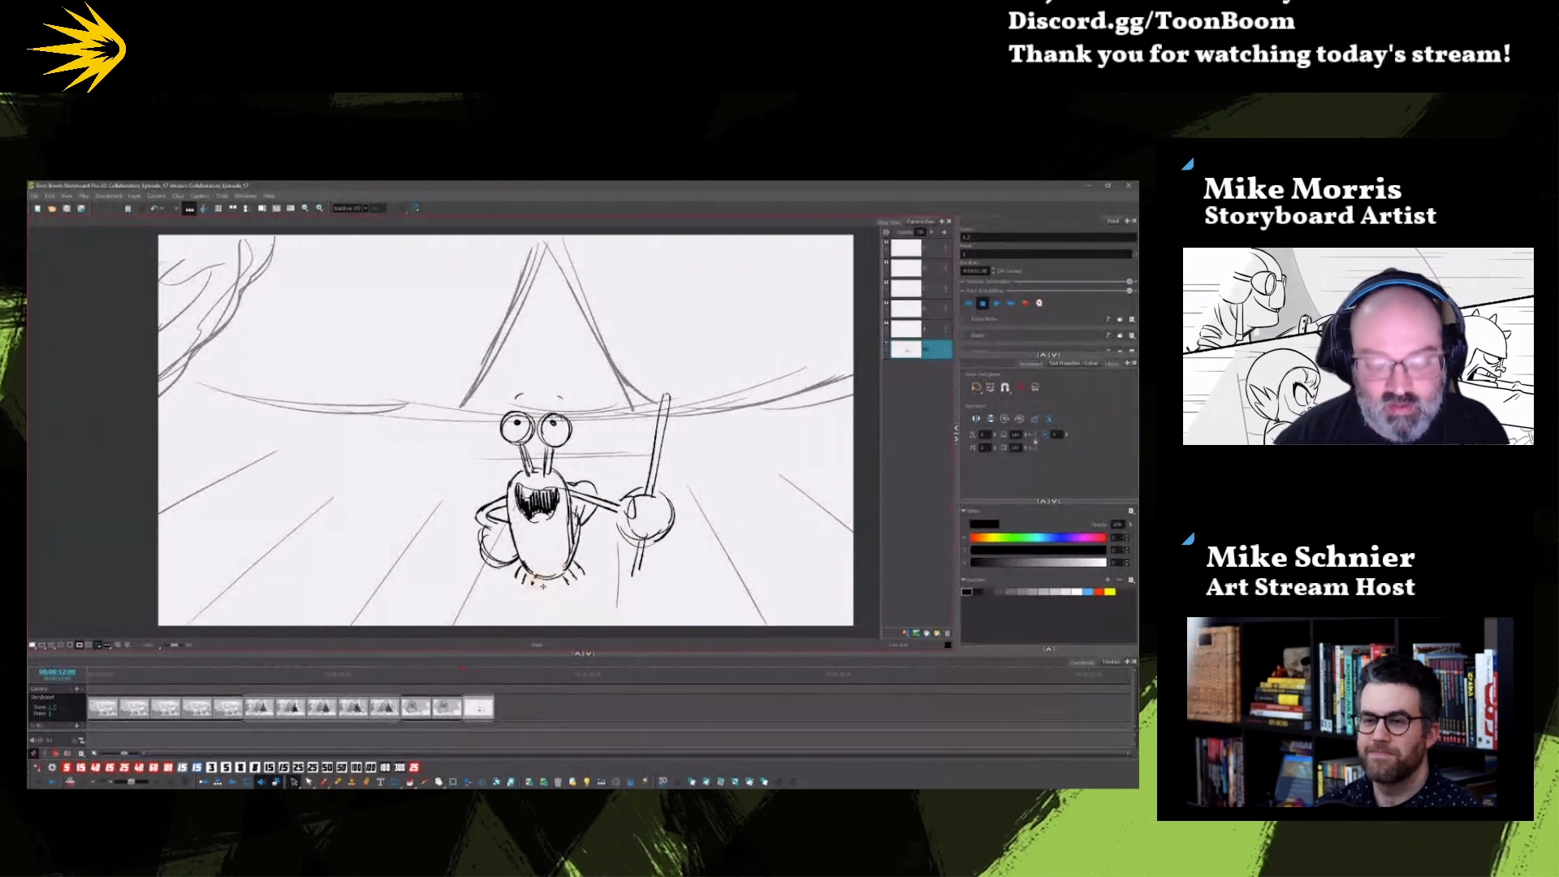
left_click(544, 582)
key("Delete")
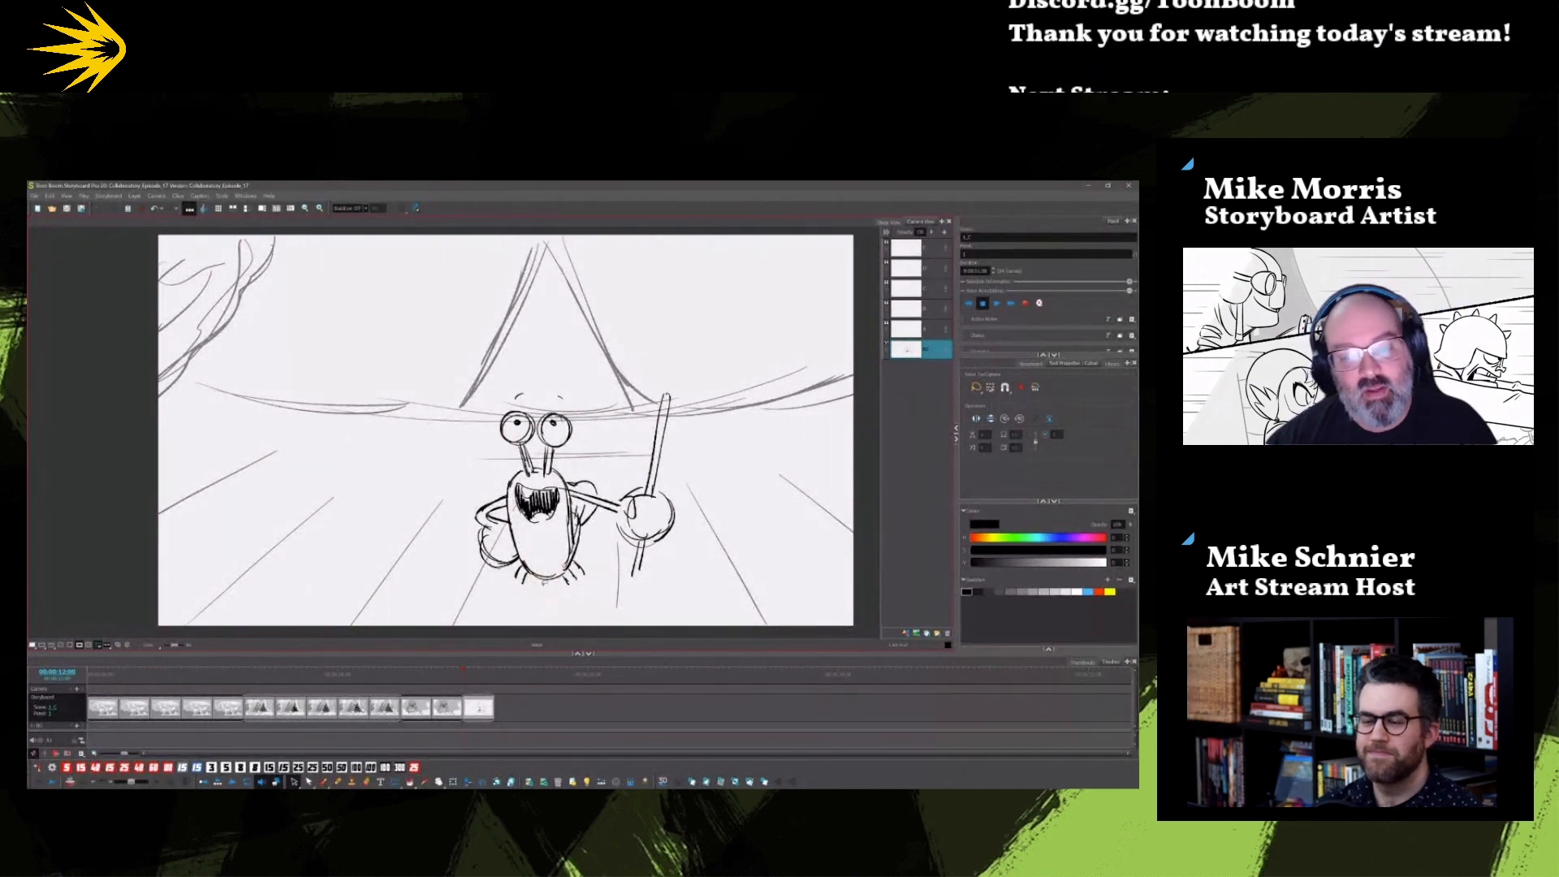
key("alt+b")
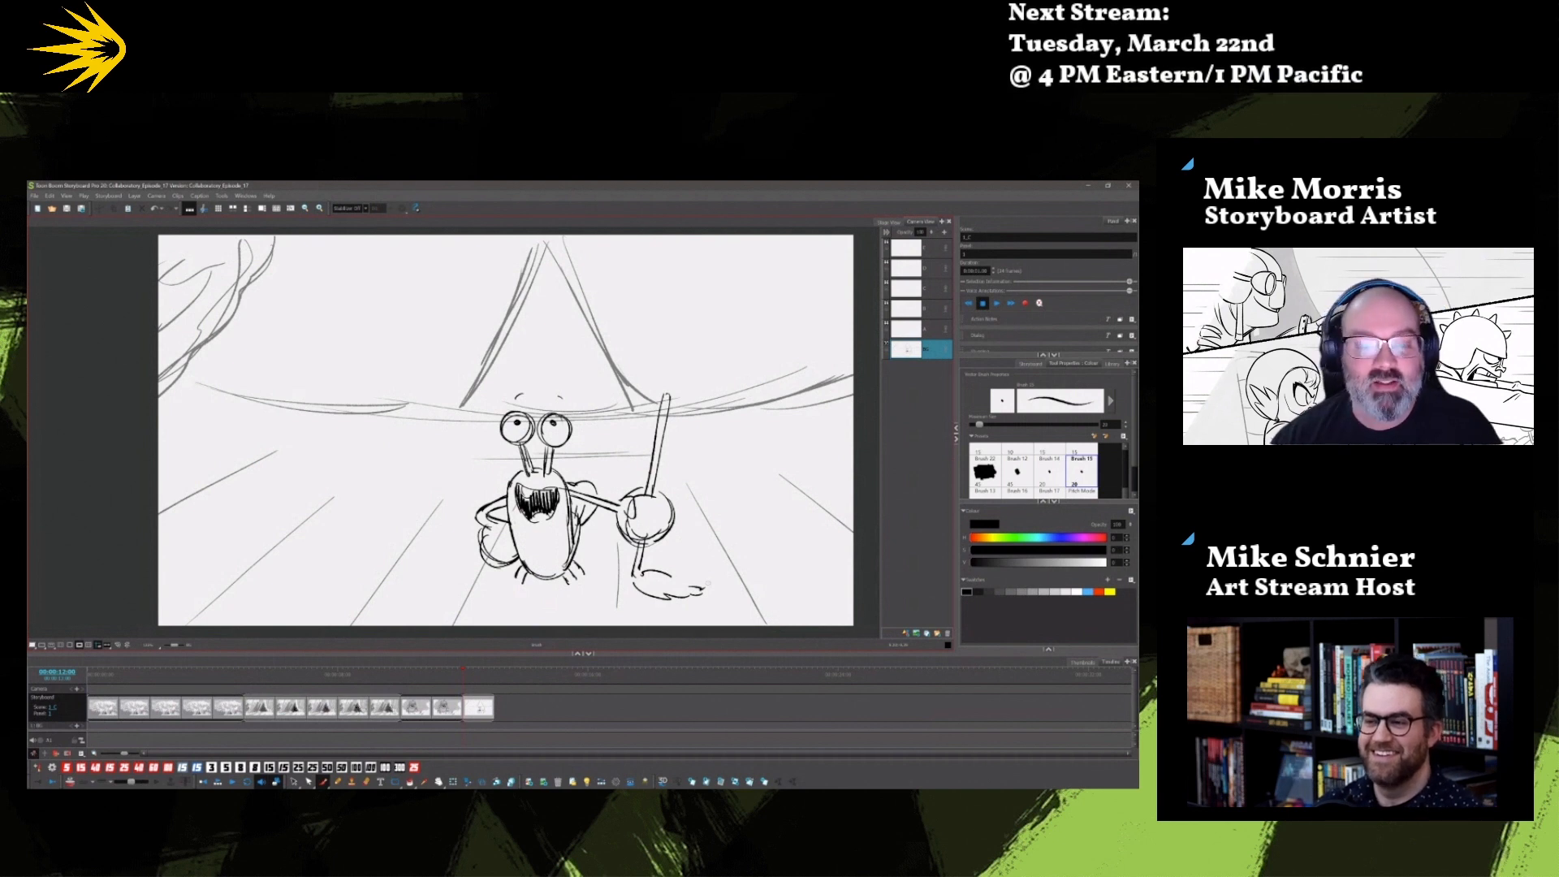
Step: Cut all of the creature's strokes and paste them onto the empty layer above the background
key("alt+s")
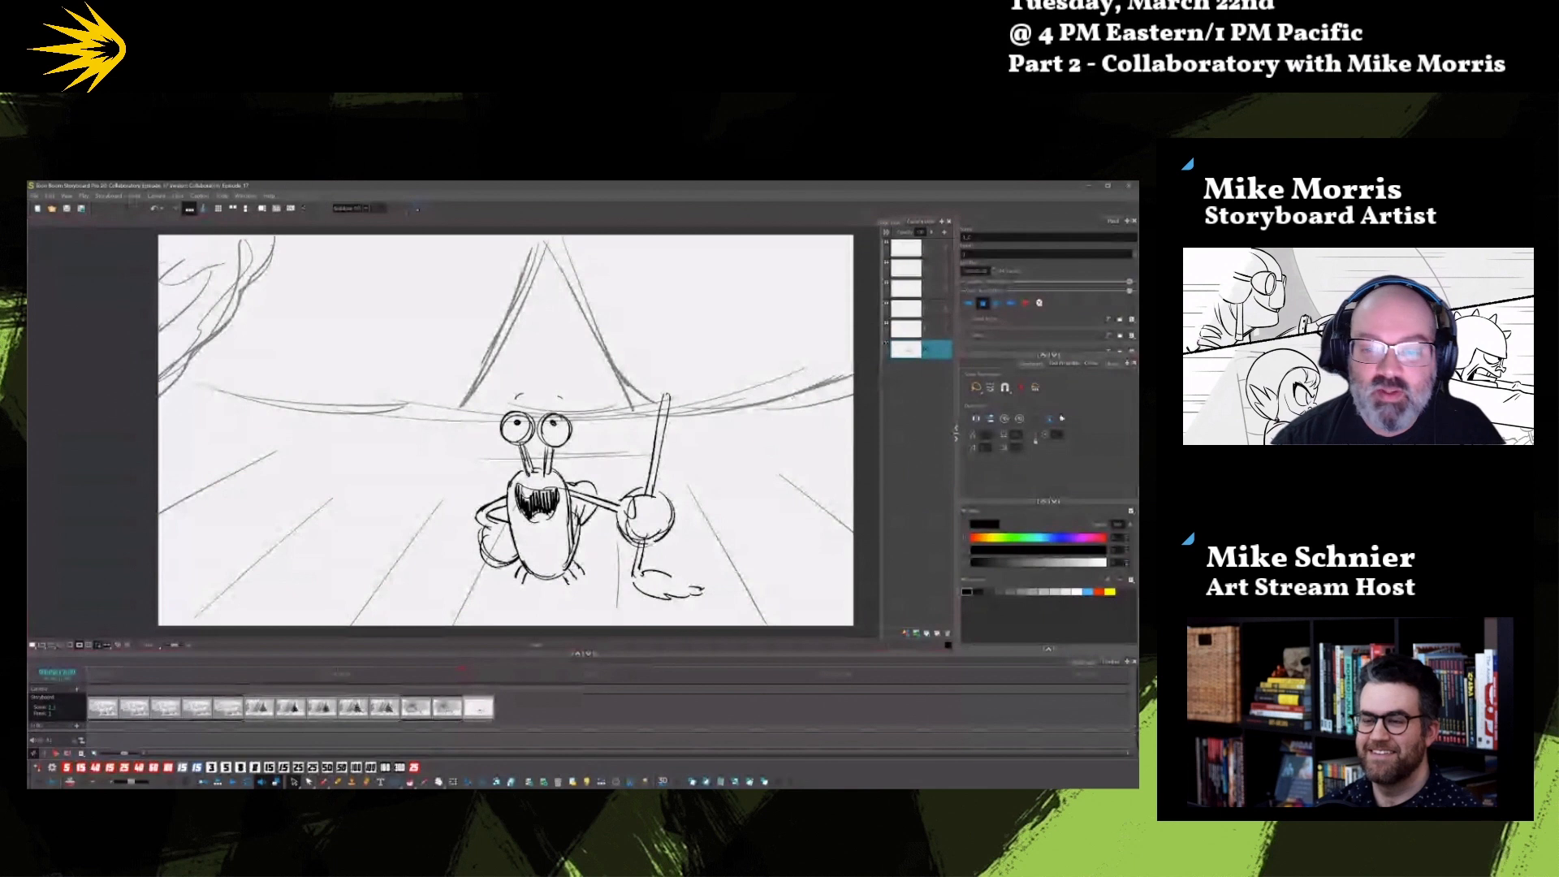
left_click(658, 514)
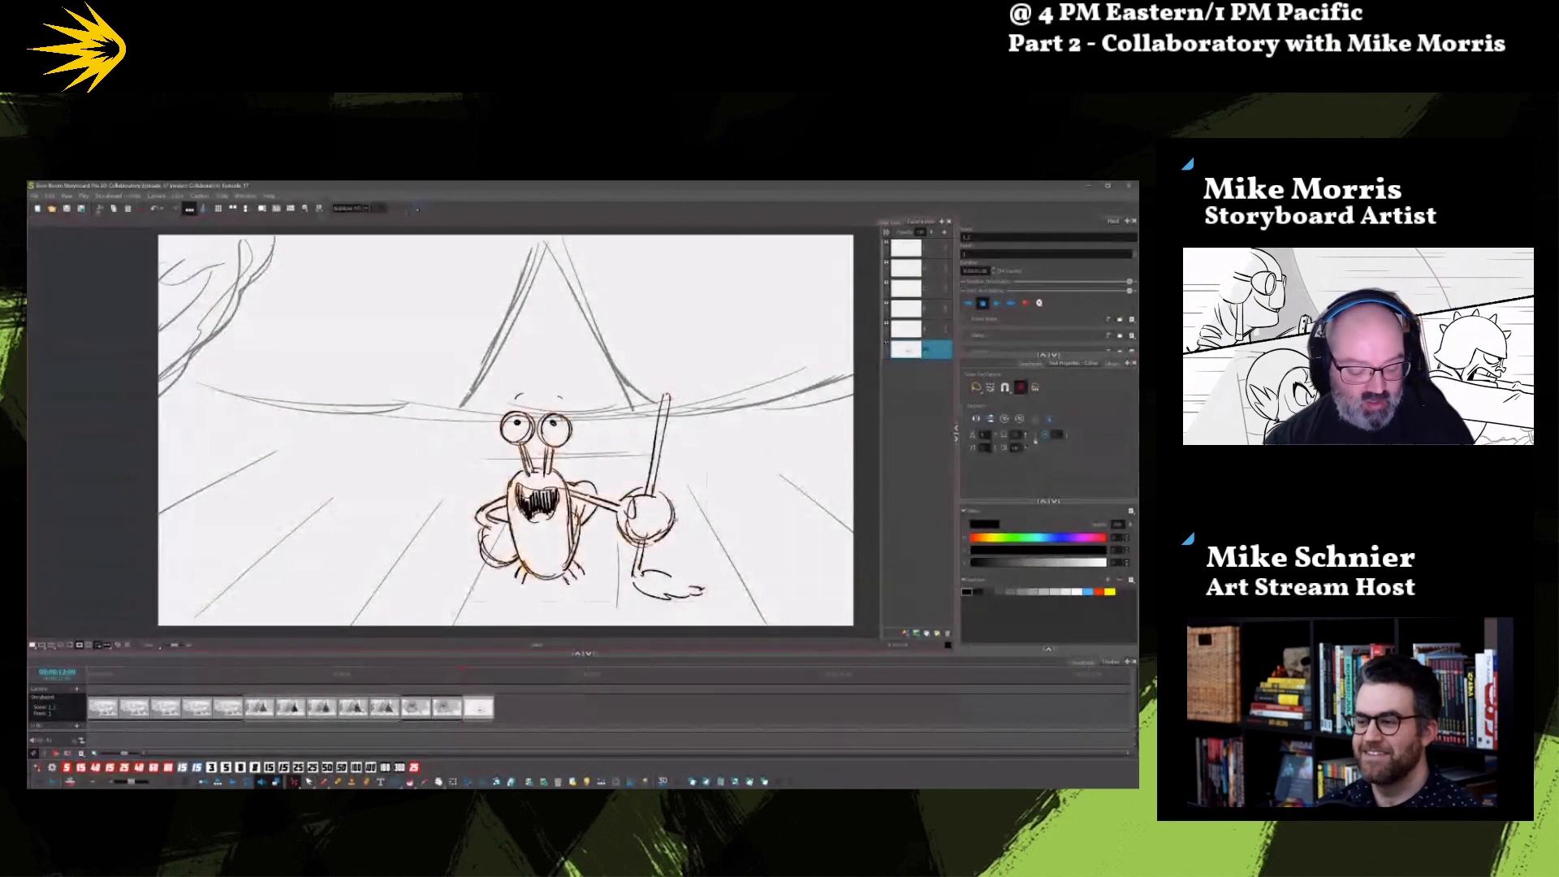
key("ctrl+x")
left_click(915, 334)
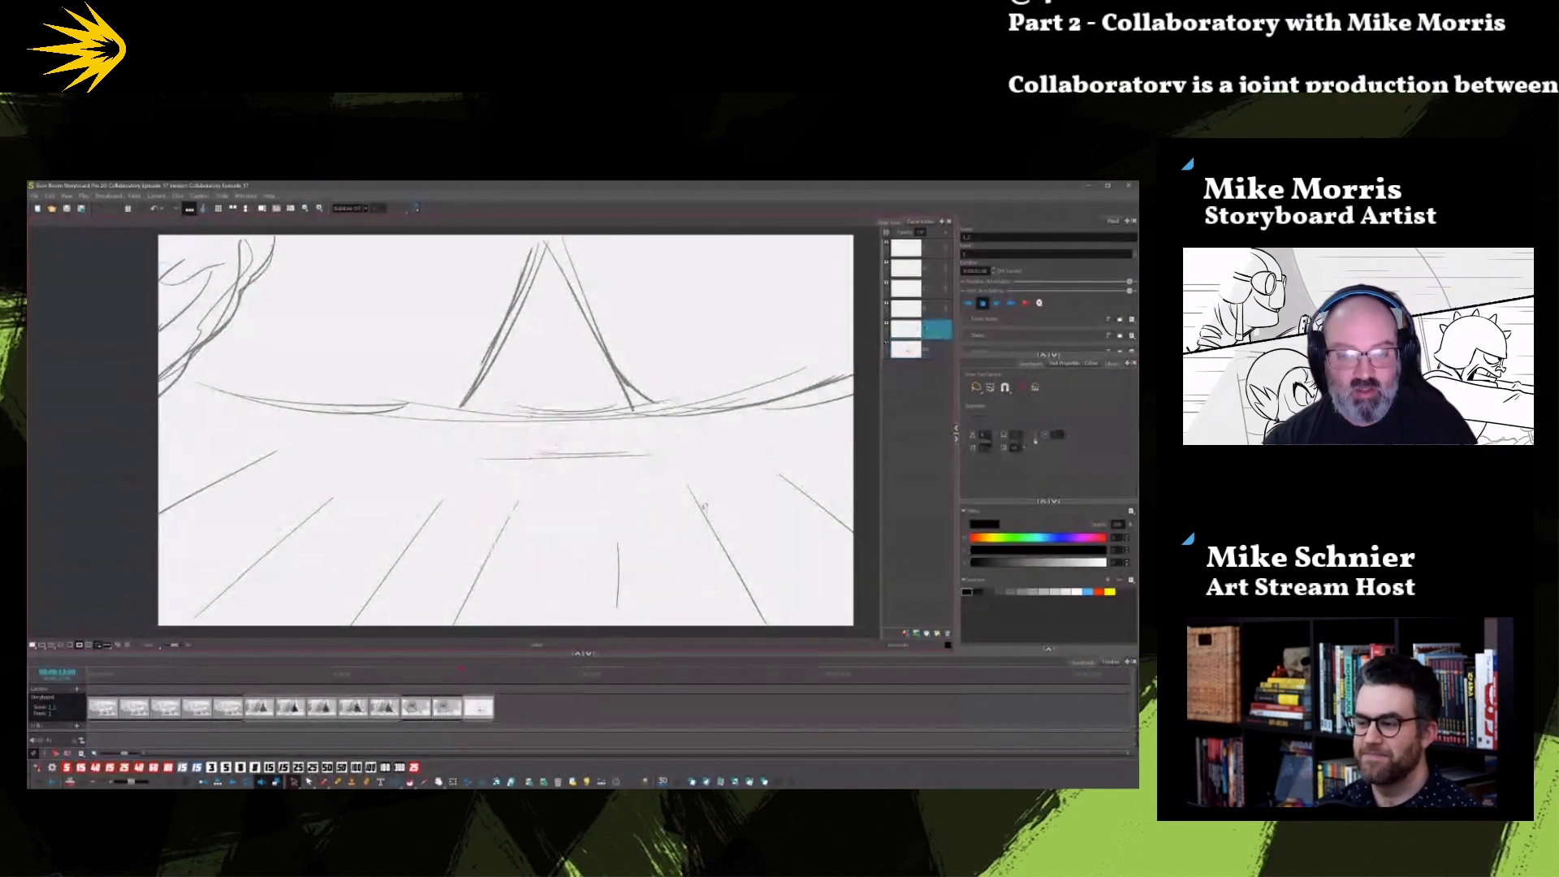
key("ctrl+v")
Step: Select the whole cave and seabed drawing on the background layer, enlarge it beyond the frame and move it upward behind the creature
left_click(924, 349)
left_click(698, 516)
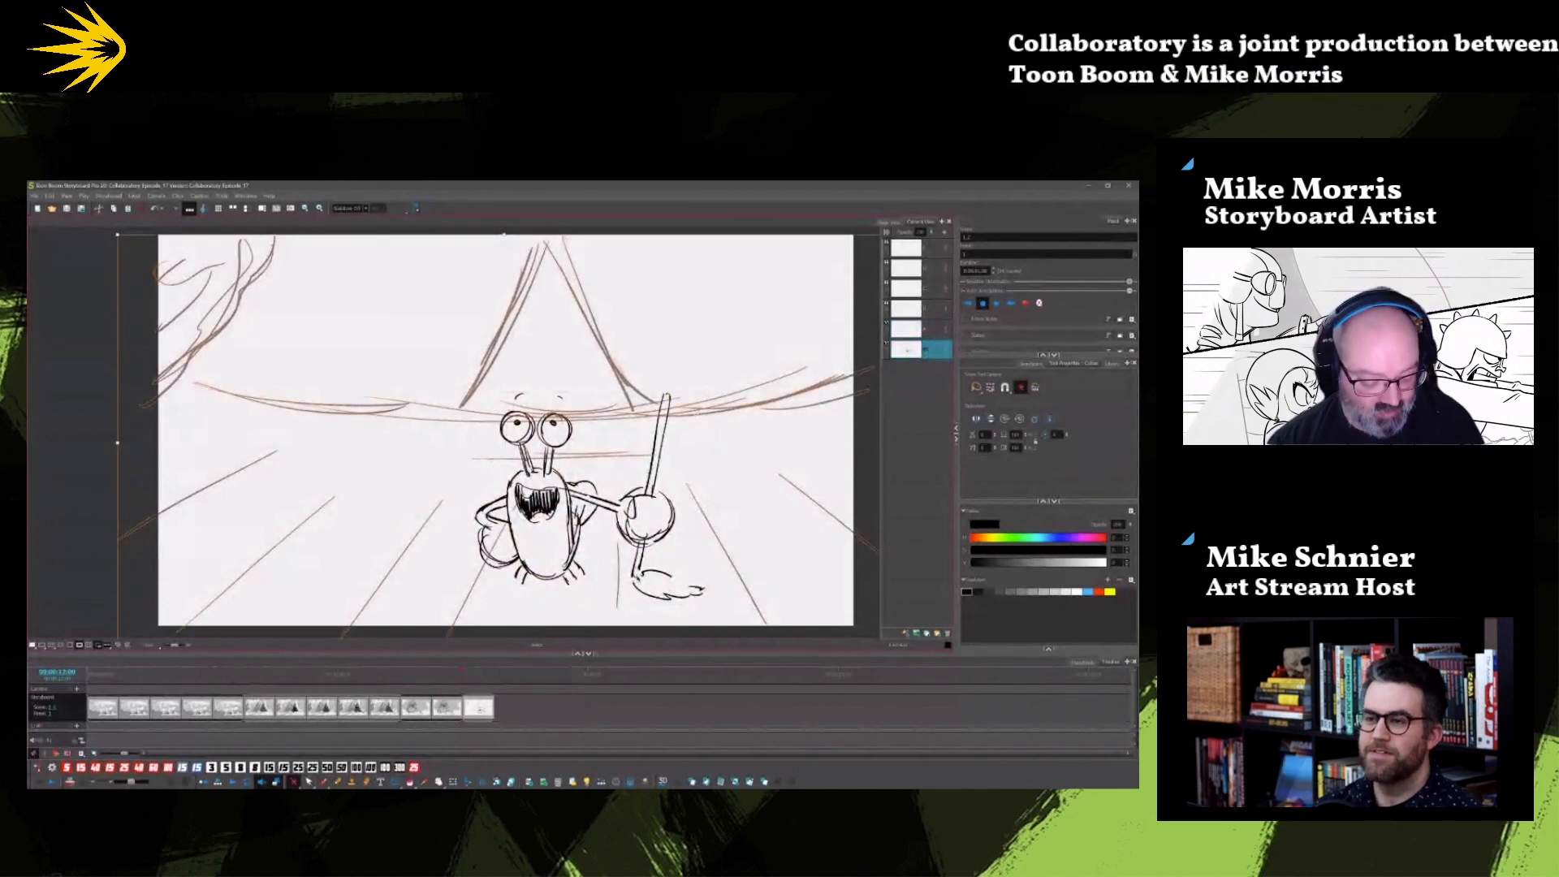
key("1")
key("1")
key("1")
left_click_drag(479, 543, 481, 560)
left_click_drag(479, 330, 478, 284)
mouse_move(562, 376)
left_mouse_down()
mouse_move(561, 405)
mouse_move(559, 386)
left_mouse_up()
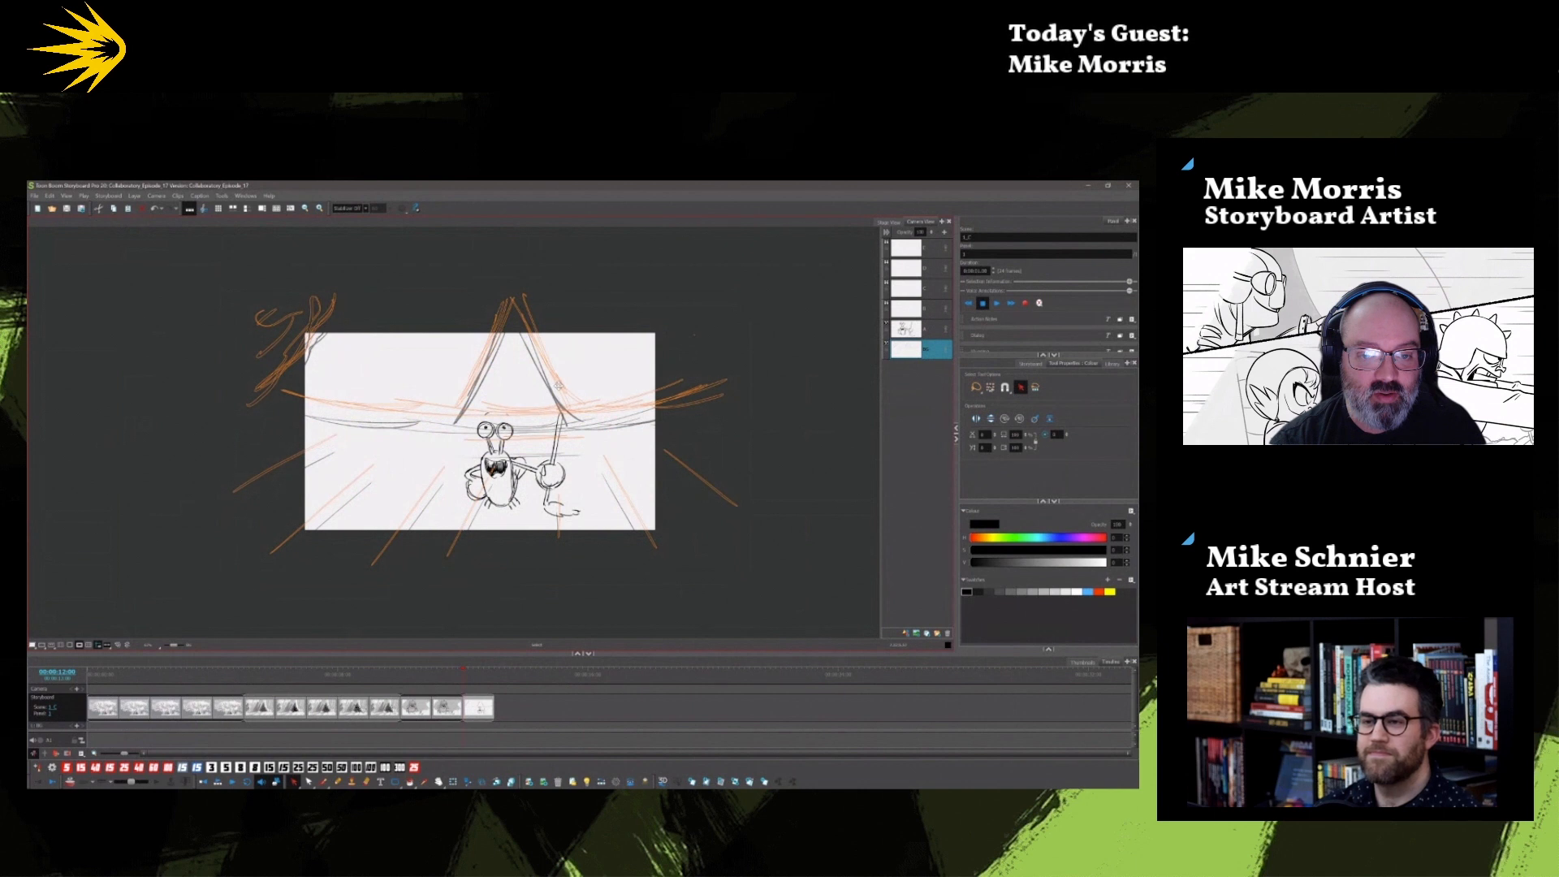
left_click_drag(558, 385, 559, 370)
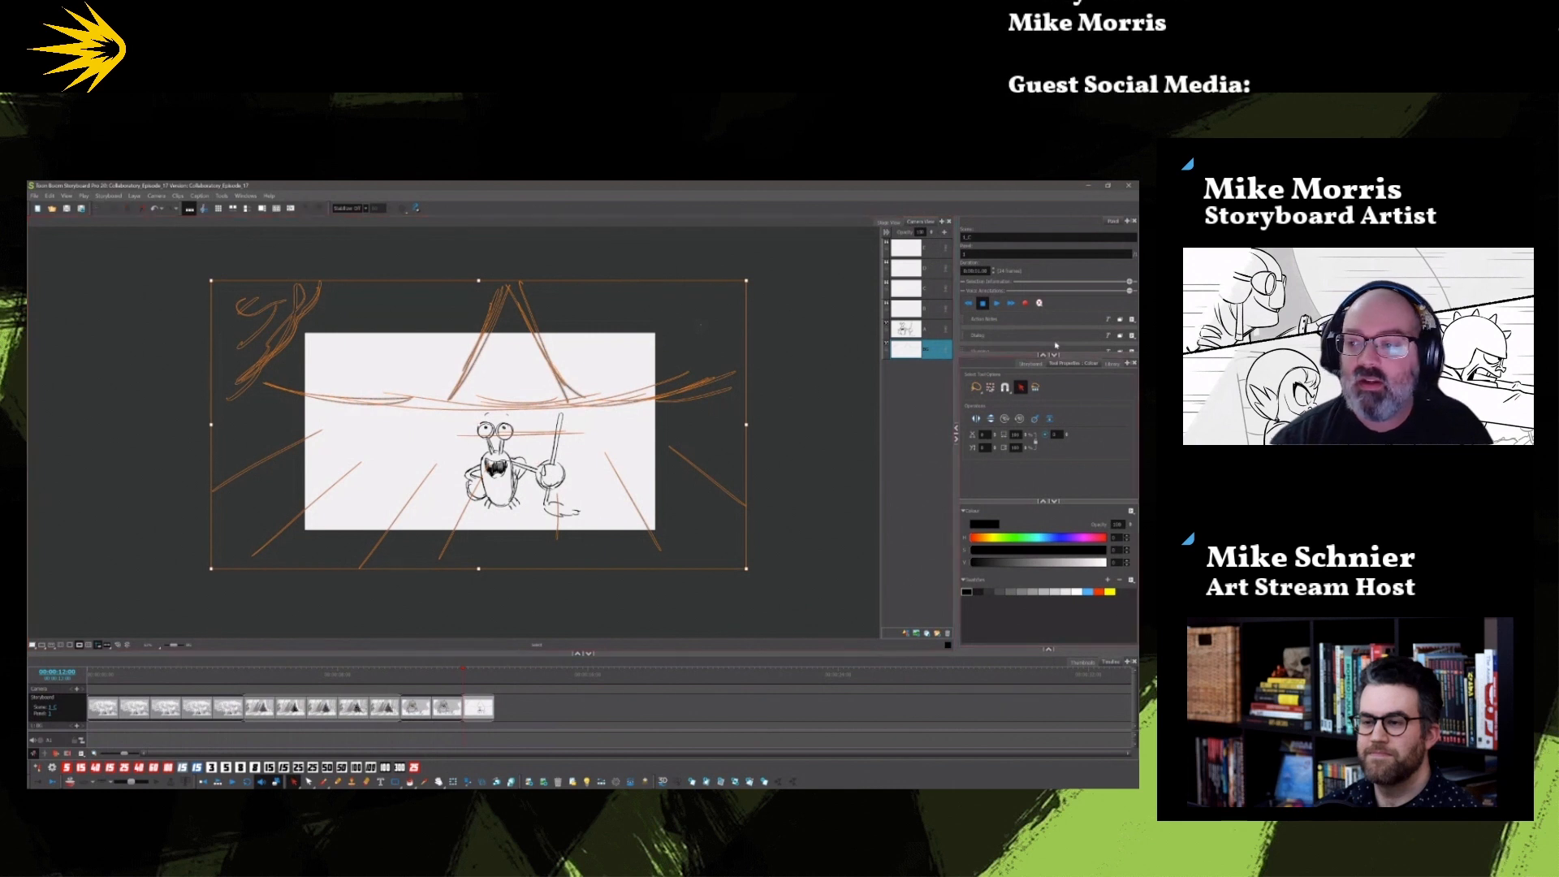
Step: Lasso the rock outline beside the cave and move it inward to the upper left corner of the frame
left_click(1022, 390)
mouse_move(326, 251)
left_mouse_down()
mouse_move(227, 373)
mouse_move(276, 406)
left_mouse_up()
left_click_drag(288, 334, 326, 362)
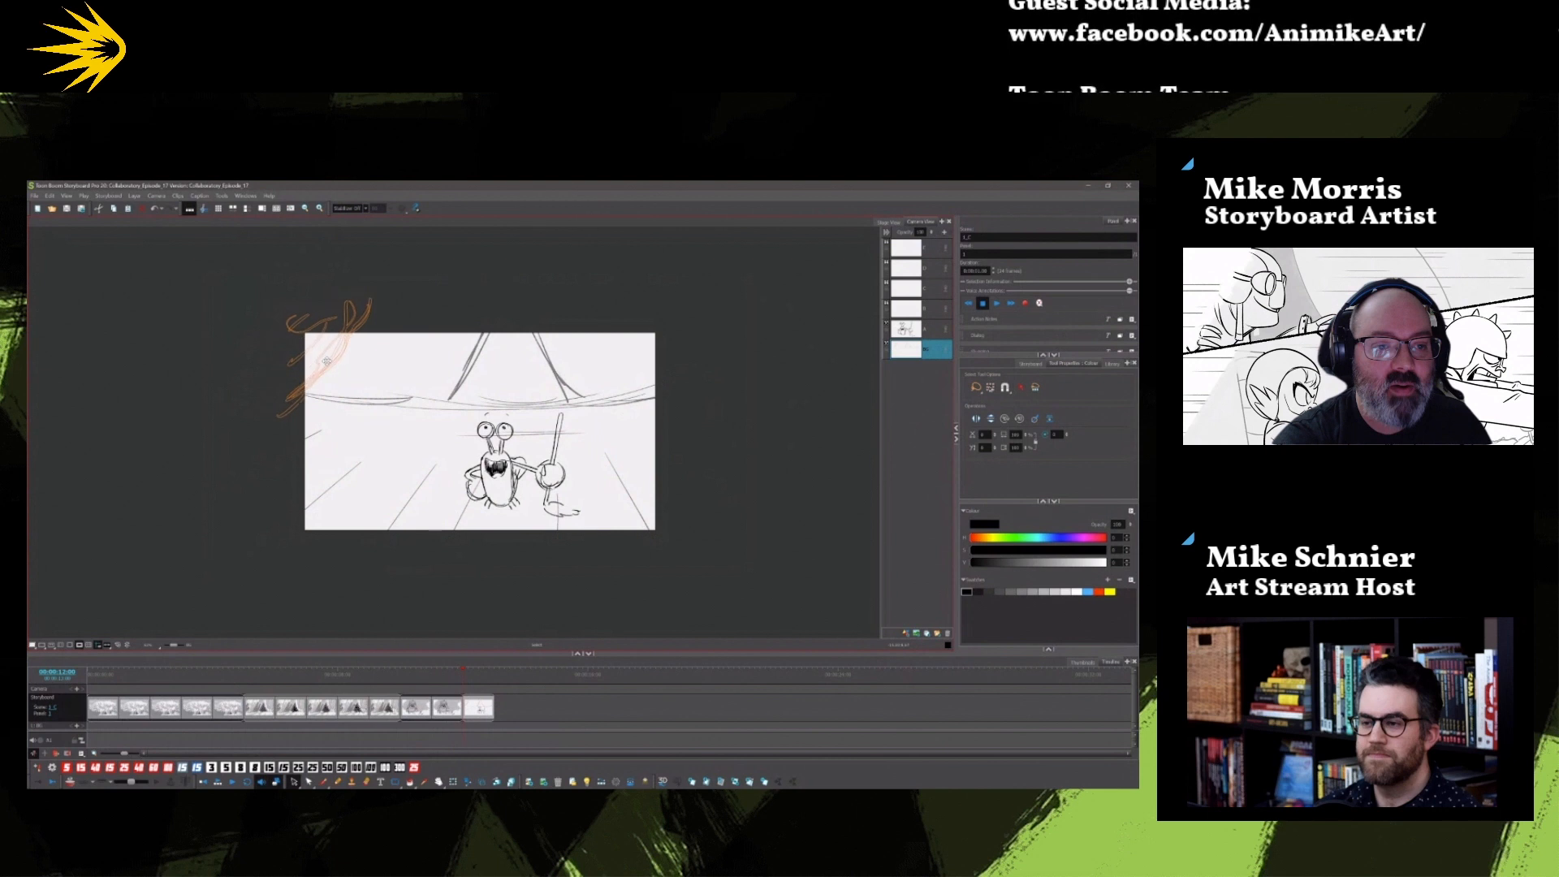
left_click_drag(326, 362, 340, 378)
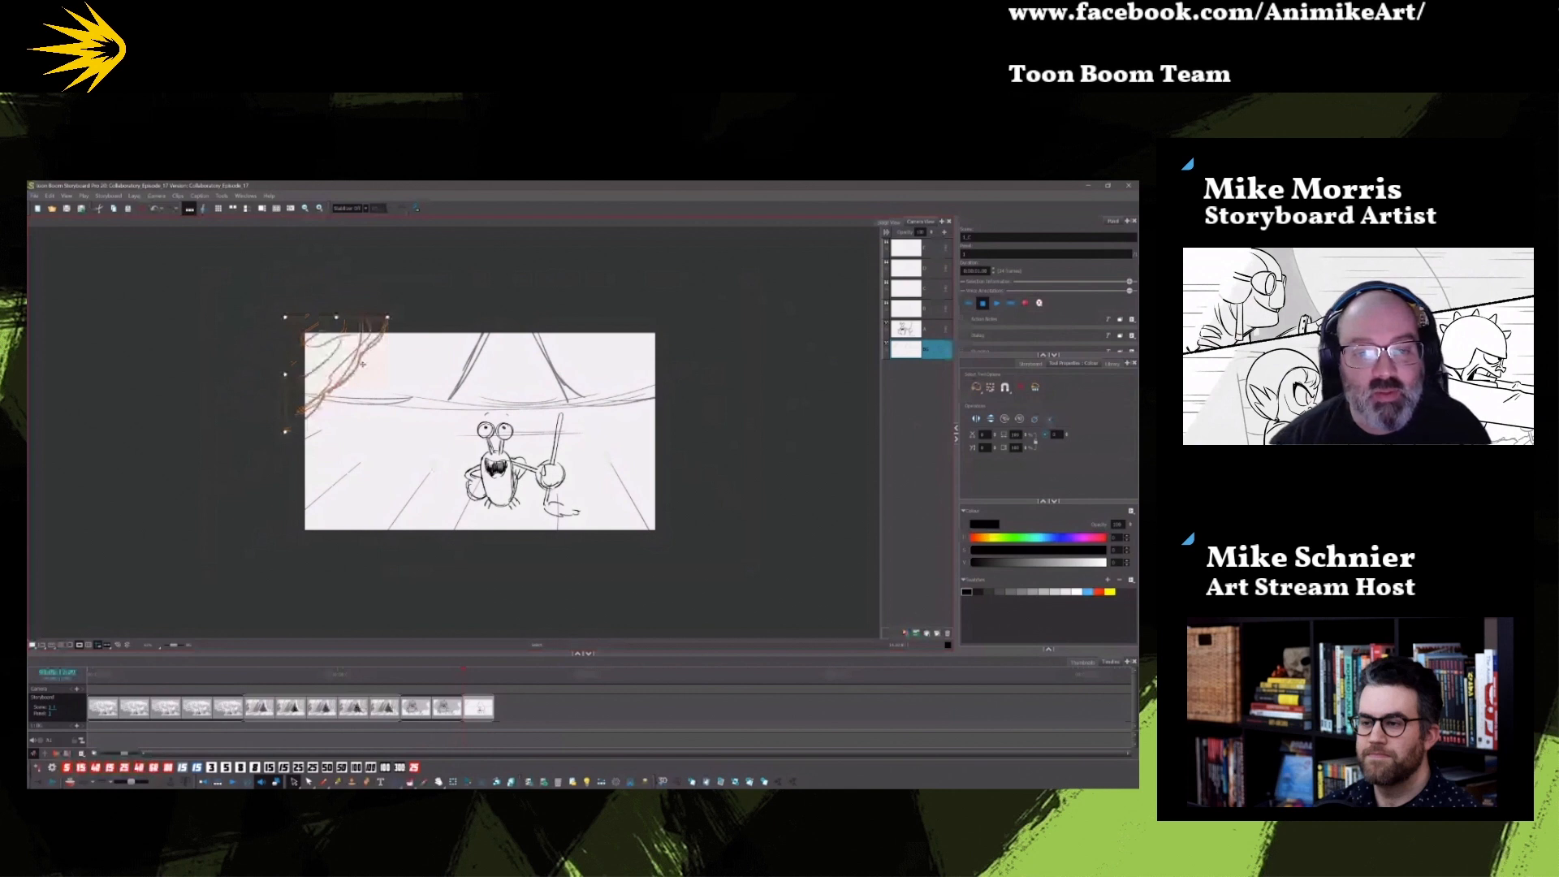
Step: Select and delete the surplus stroke along the right side of the cave opening
left_click(478, 348)
left_click(602, 303)
left_click(576, 378)
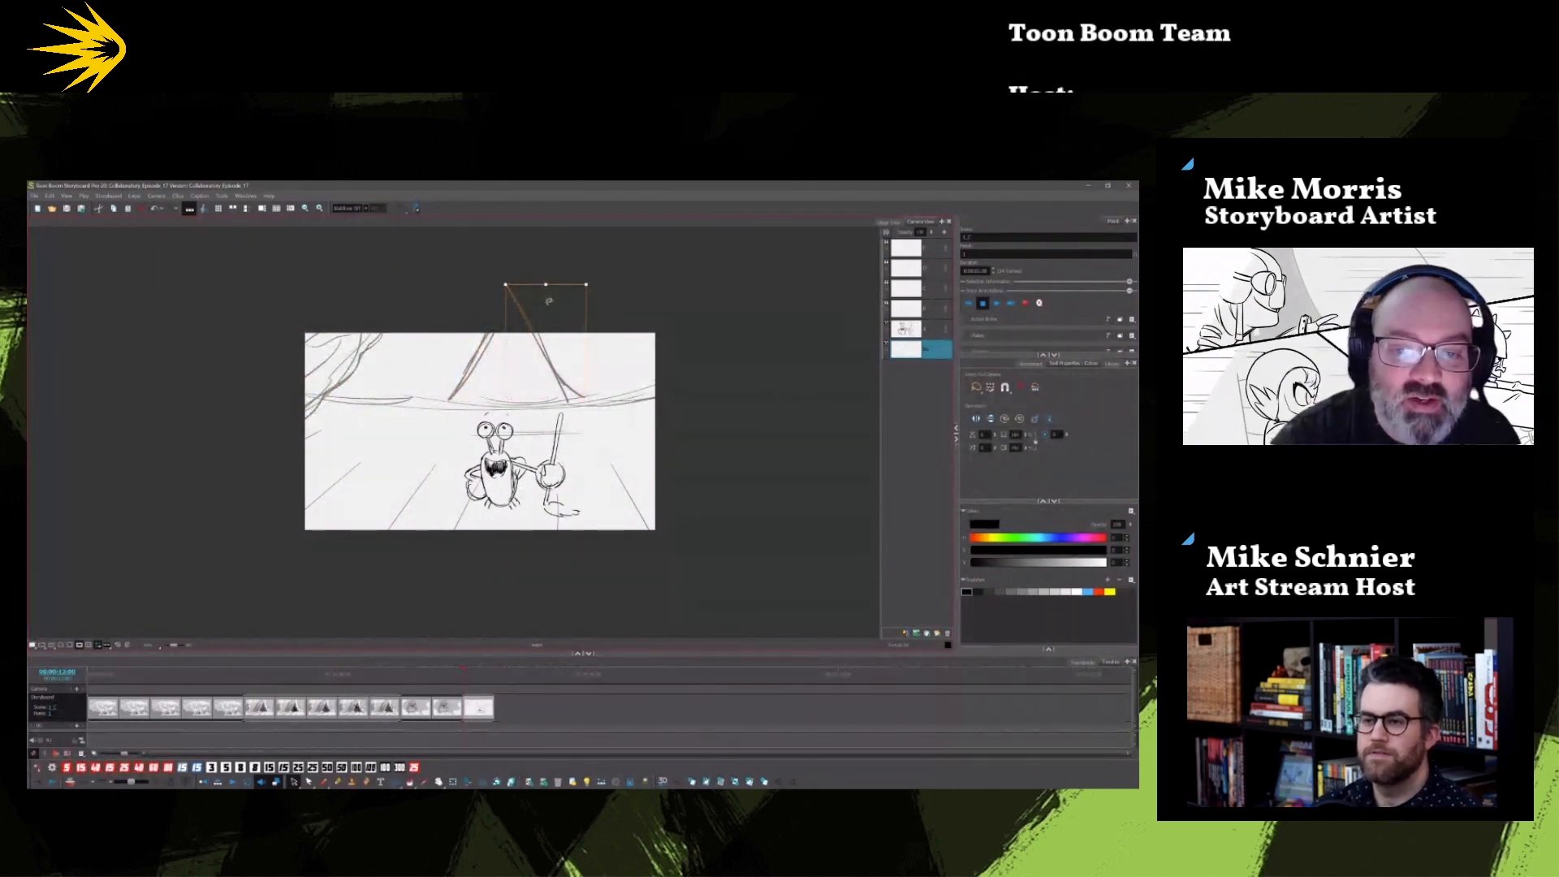
left_click(597, 297)
left_click(554, 365)
left_click(549, 362)
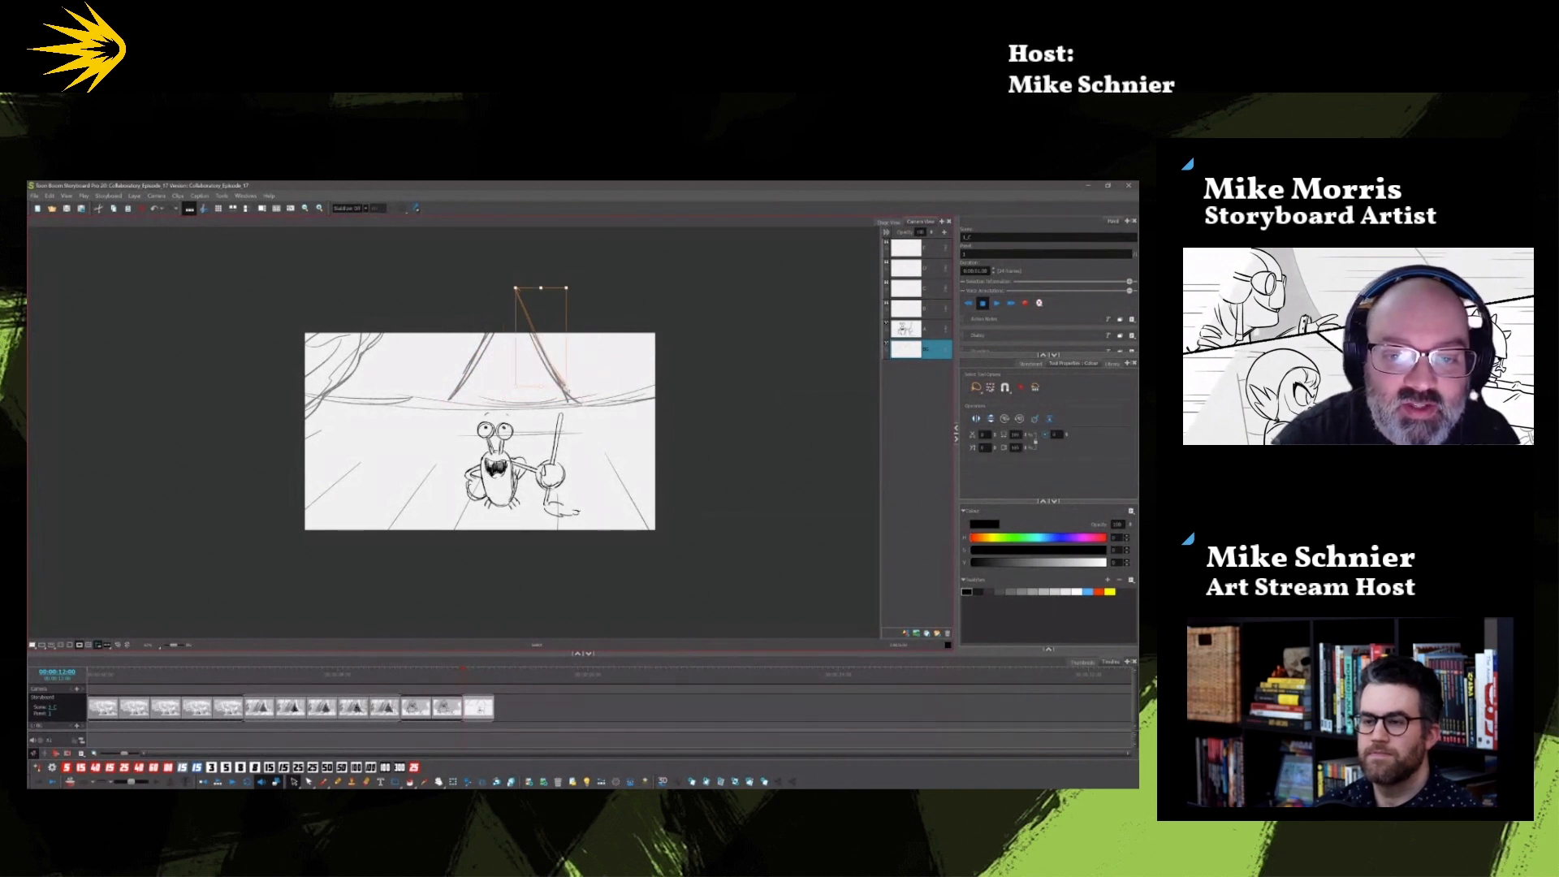
key("Delete")
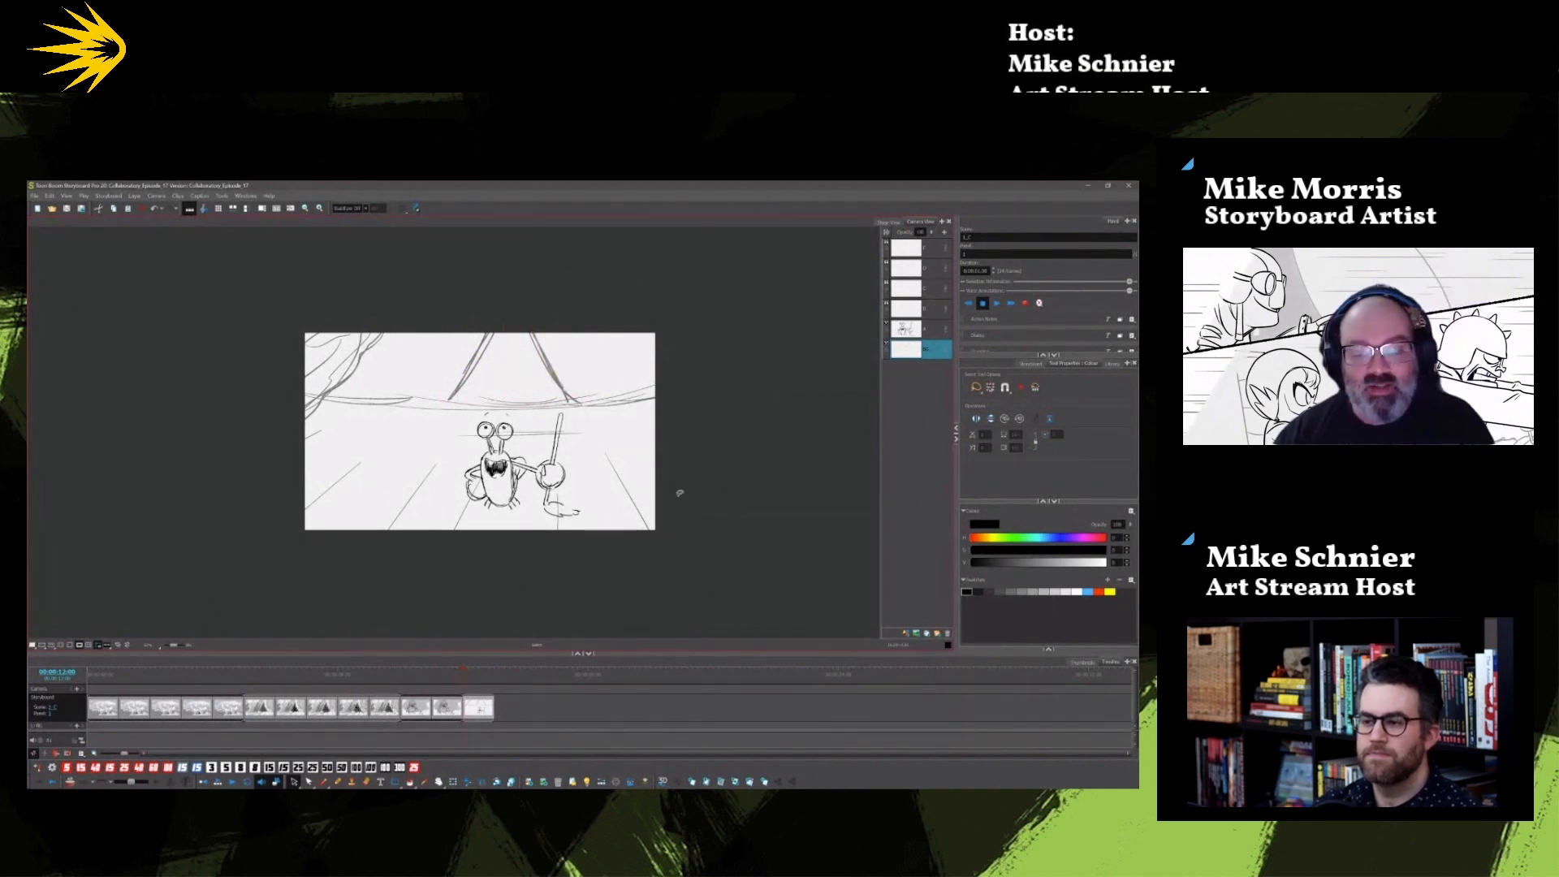
Step: Fill the cave opening with grey using the large rough brush, and thicken the perspective lines across the seabed
left_click(323, 782)
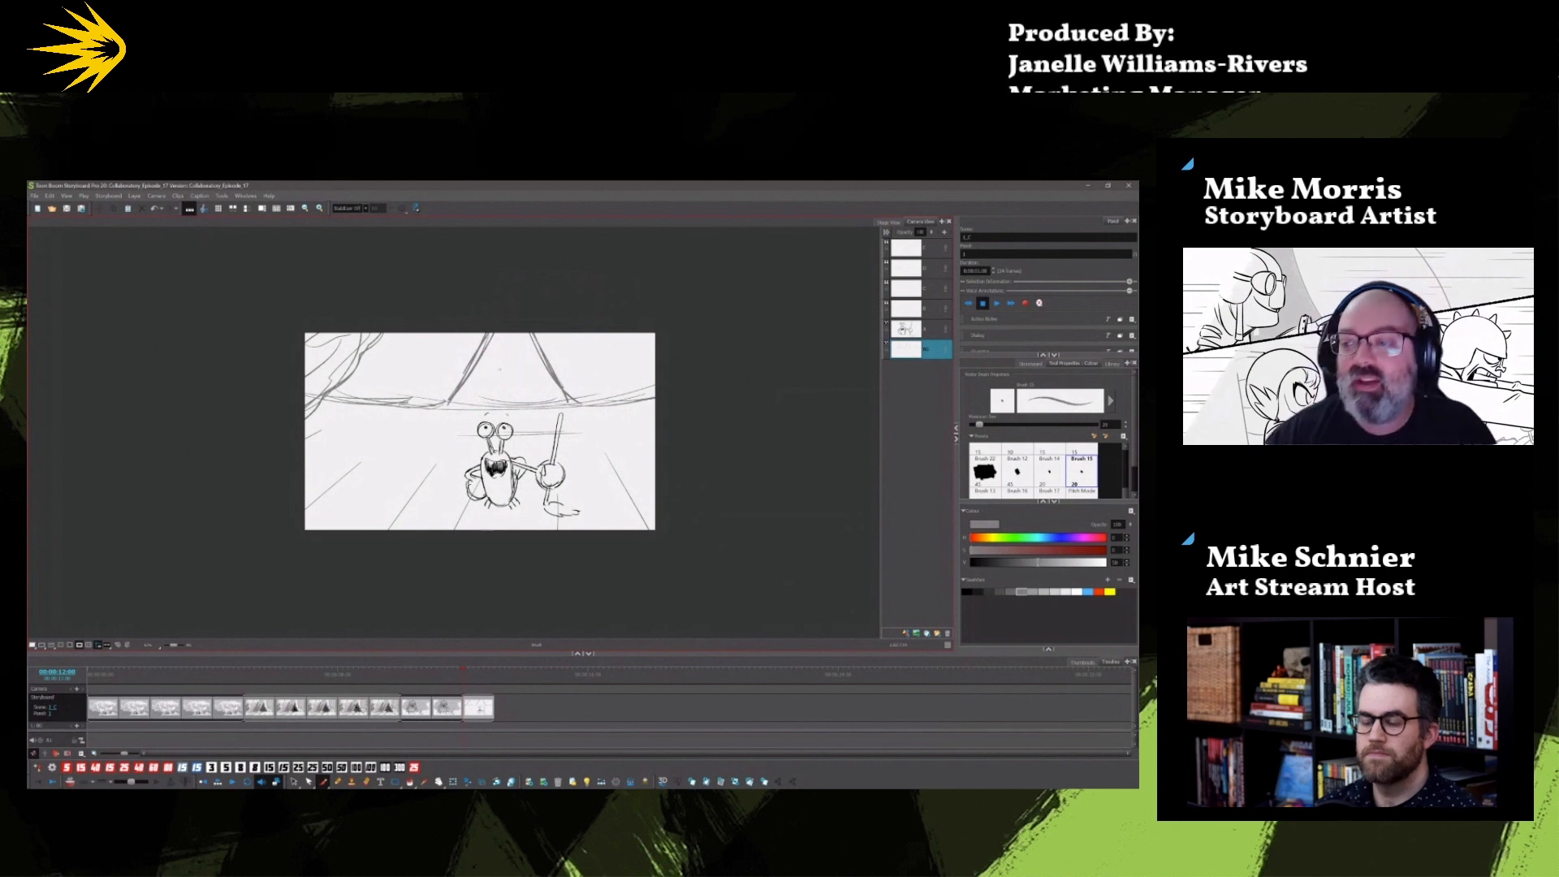
left_click(985, 472)
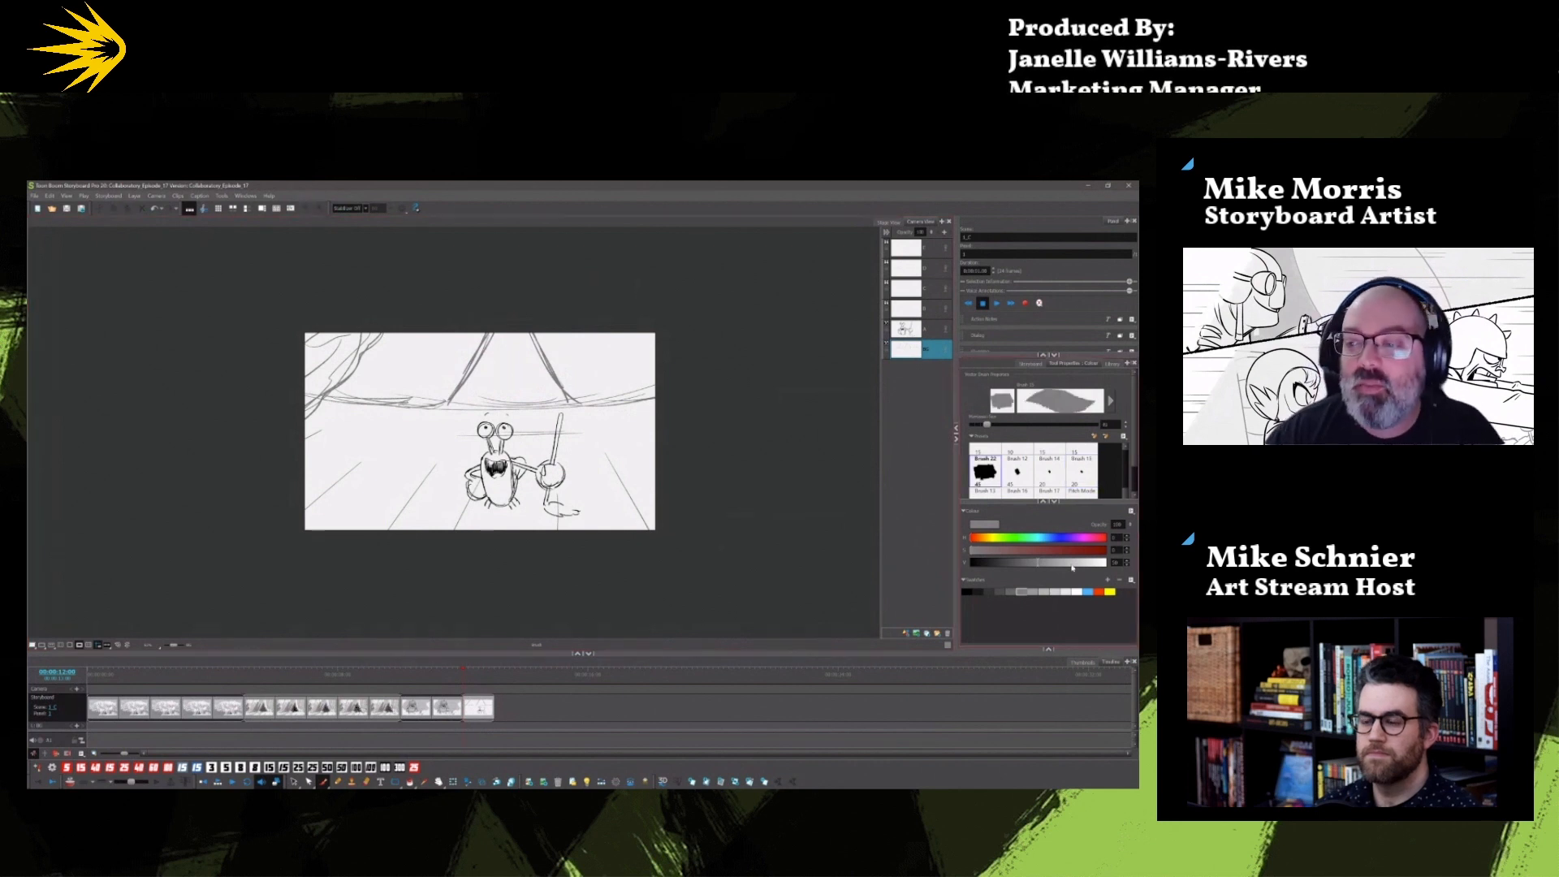
left_click(1001, 591)
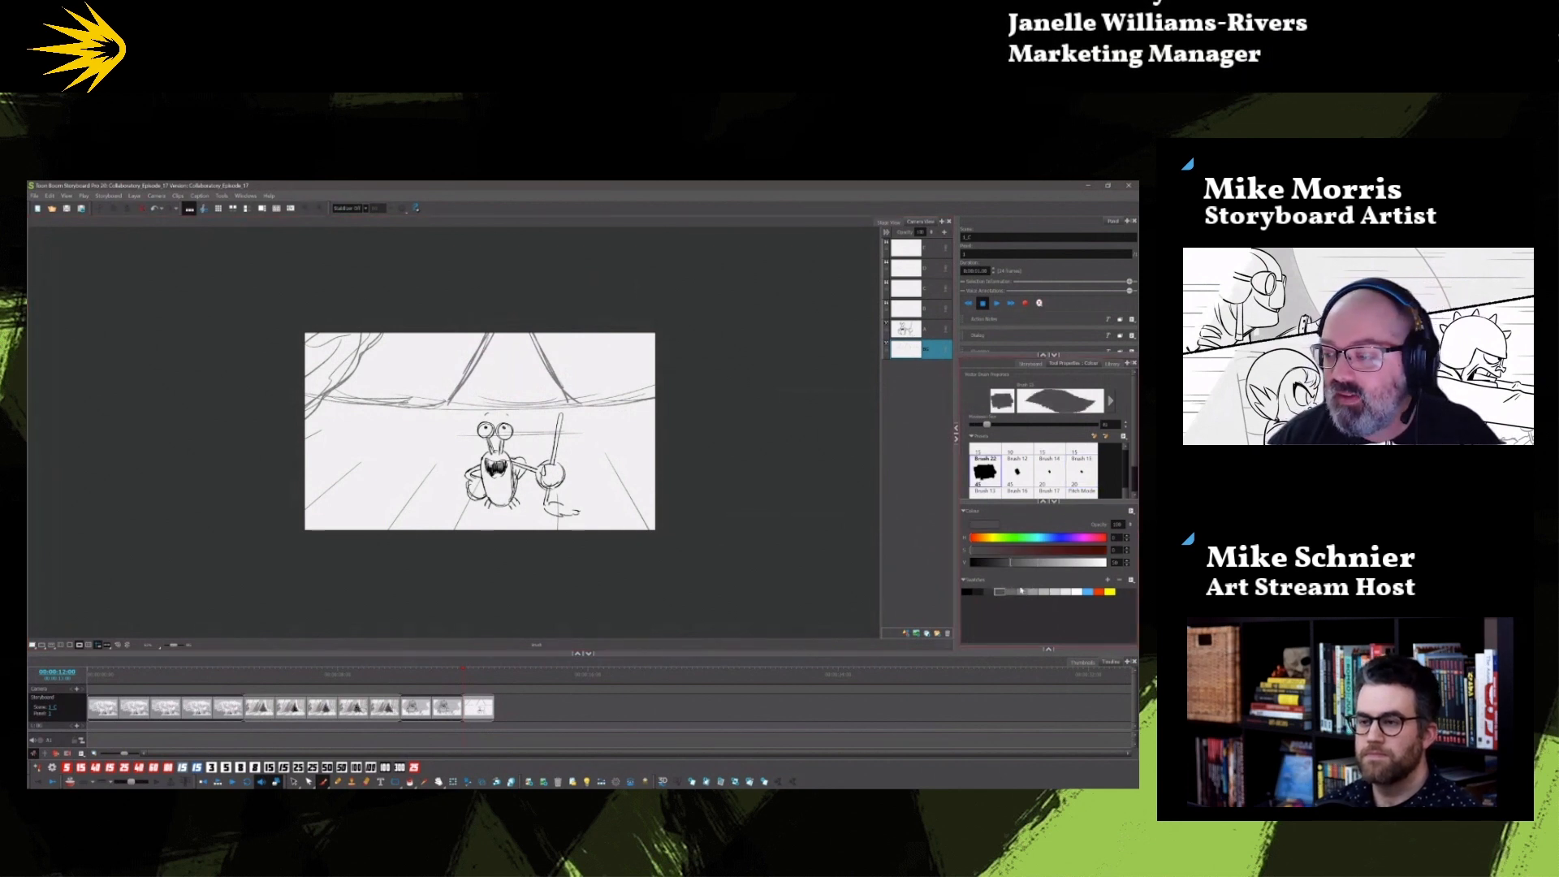
left_click(1022, 591)
mouse_move(490, 342)
left_mouse_down()
mouse_move(467, 397)
mouse_move(483, 404)
left_mouse_up()
mouse_move(533, 352)
left_mouse_down()
mouse_move(557, 393)
mouse_move(318, 529)
left_mouse_up()
left_click_drag(333, 481, 308, 501)
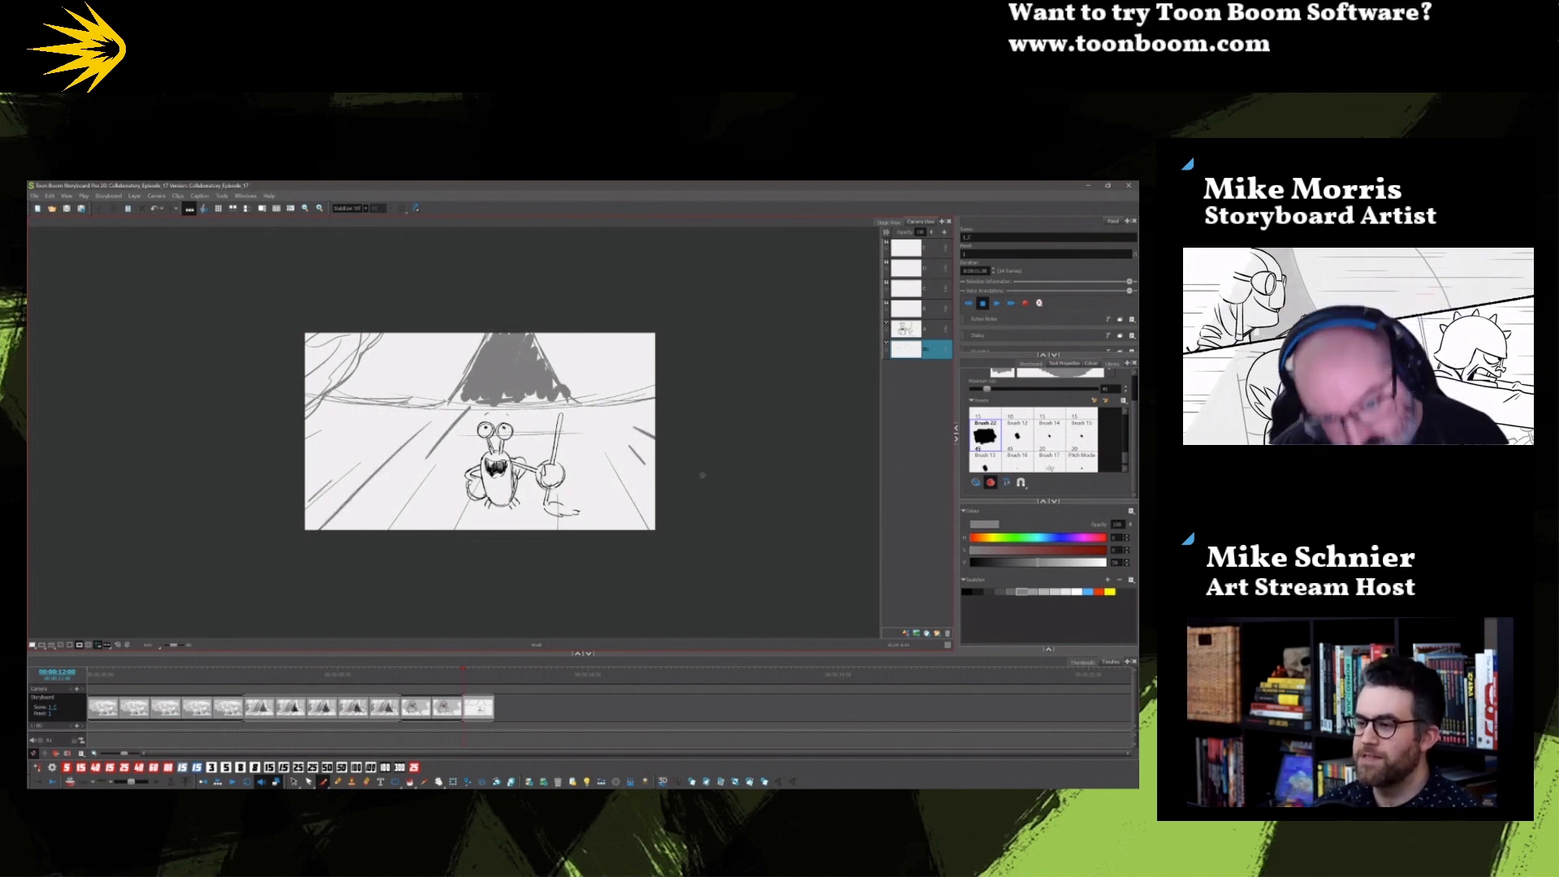
Step: Set the brush to a thin black line, and make the creature's layer active
left_click(968, 591)
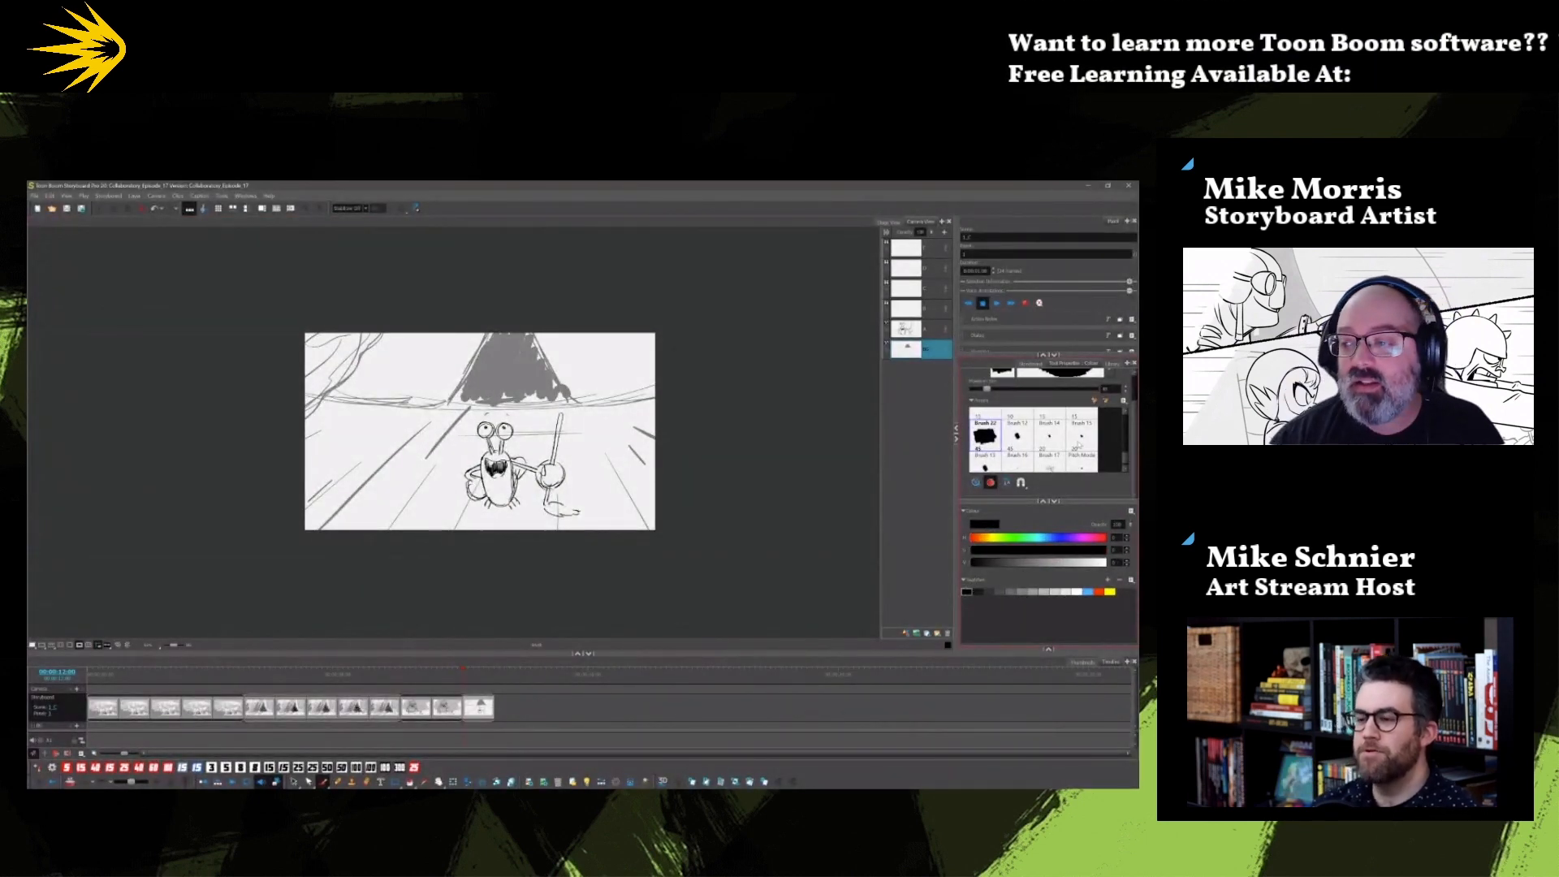
left_click(1079, 442)
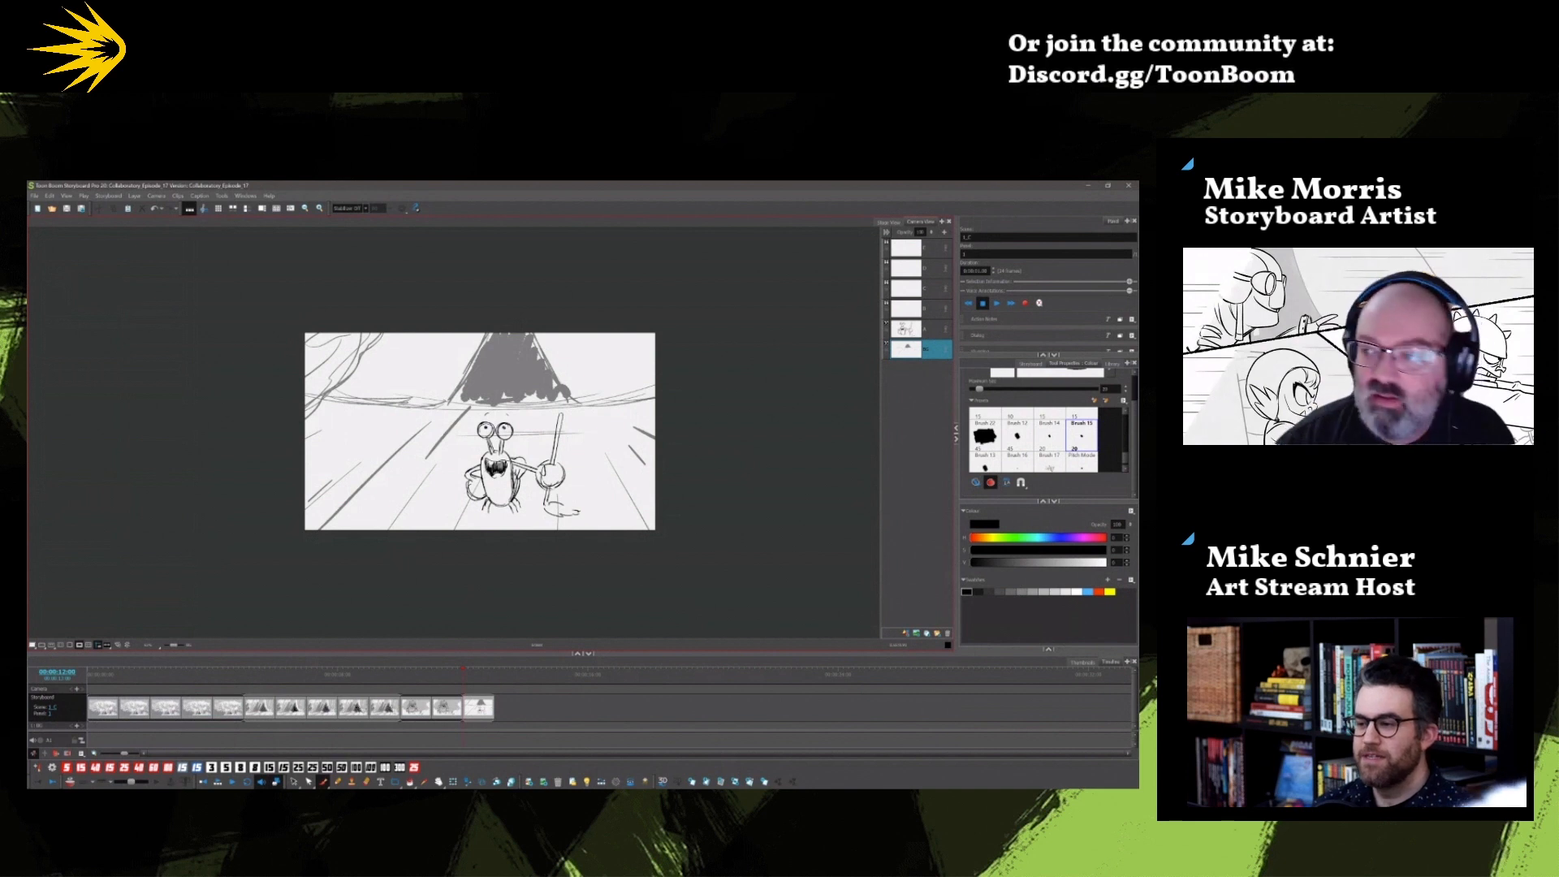
key("alt+s")
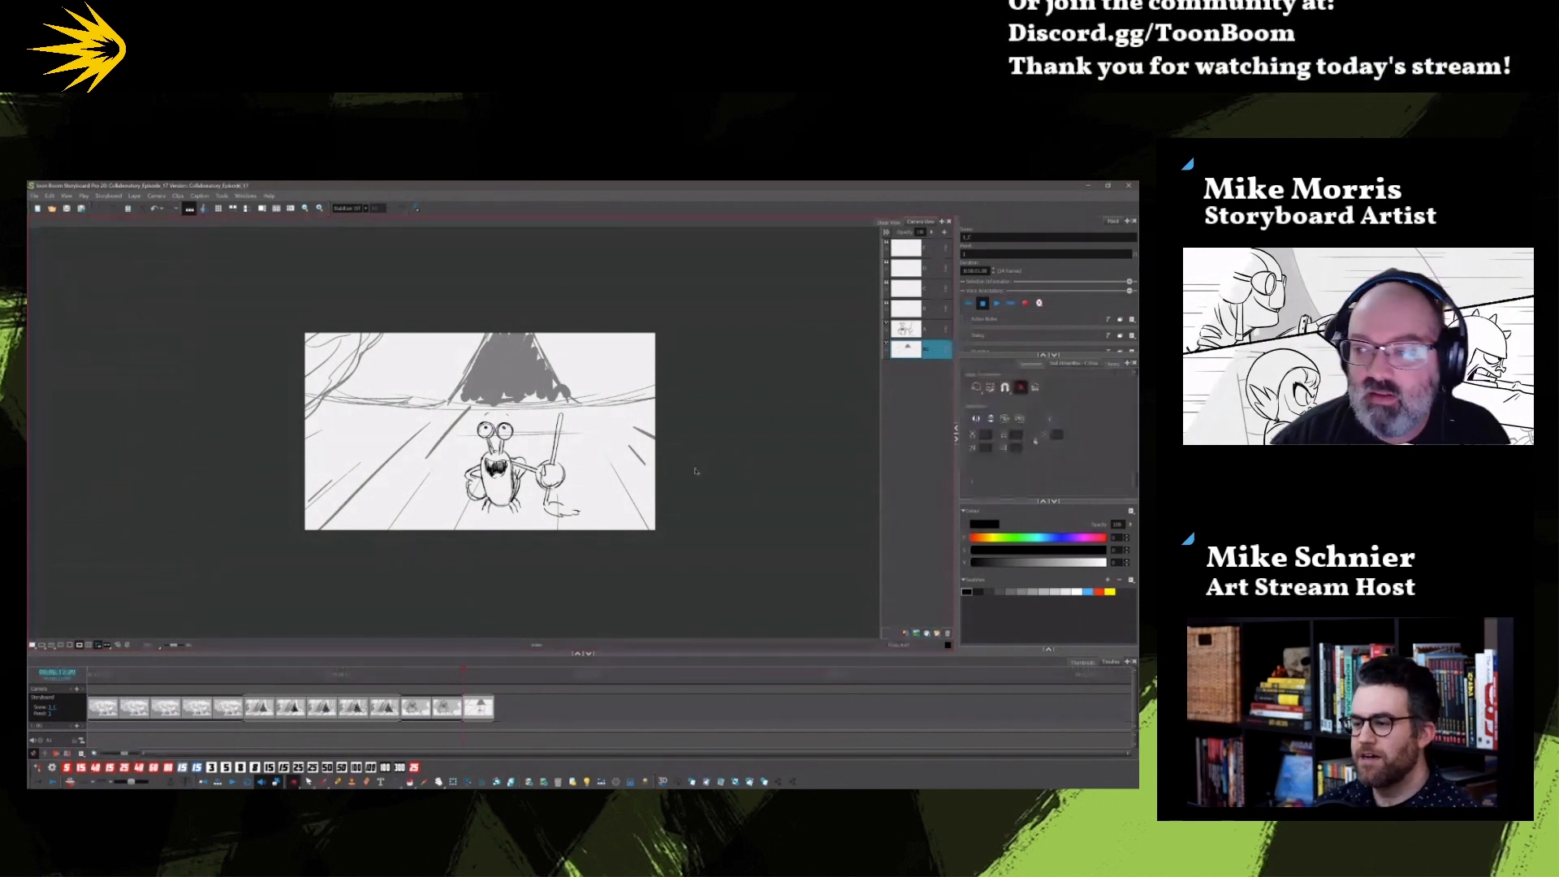
left_click(524, 433)
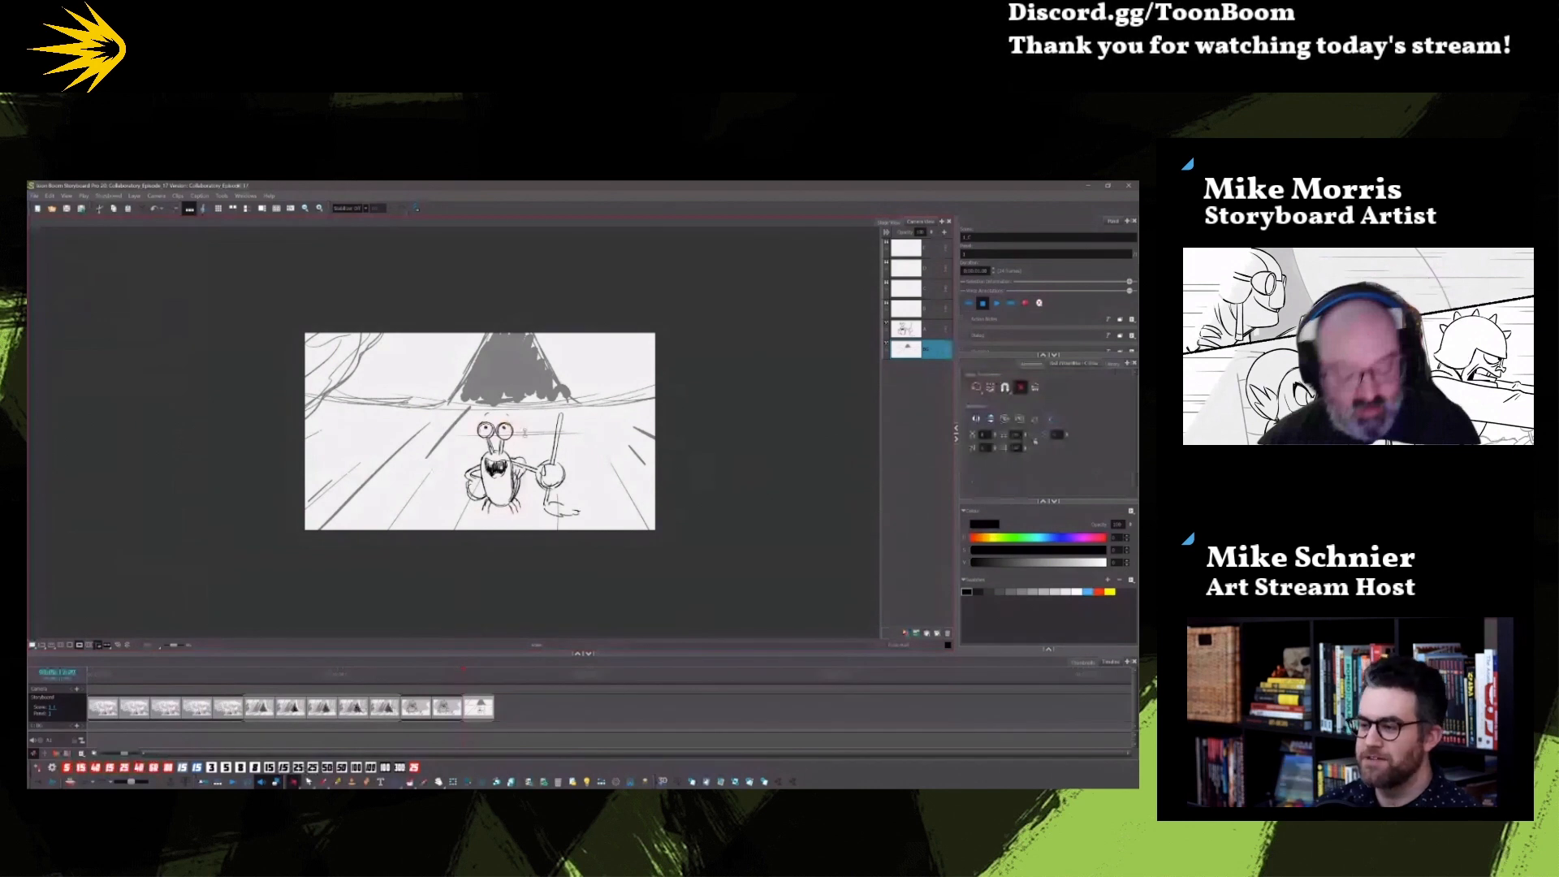
left_click(936, 329)
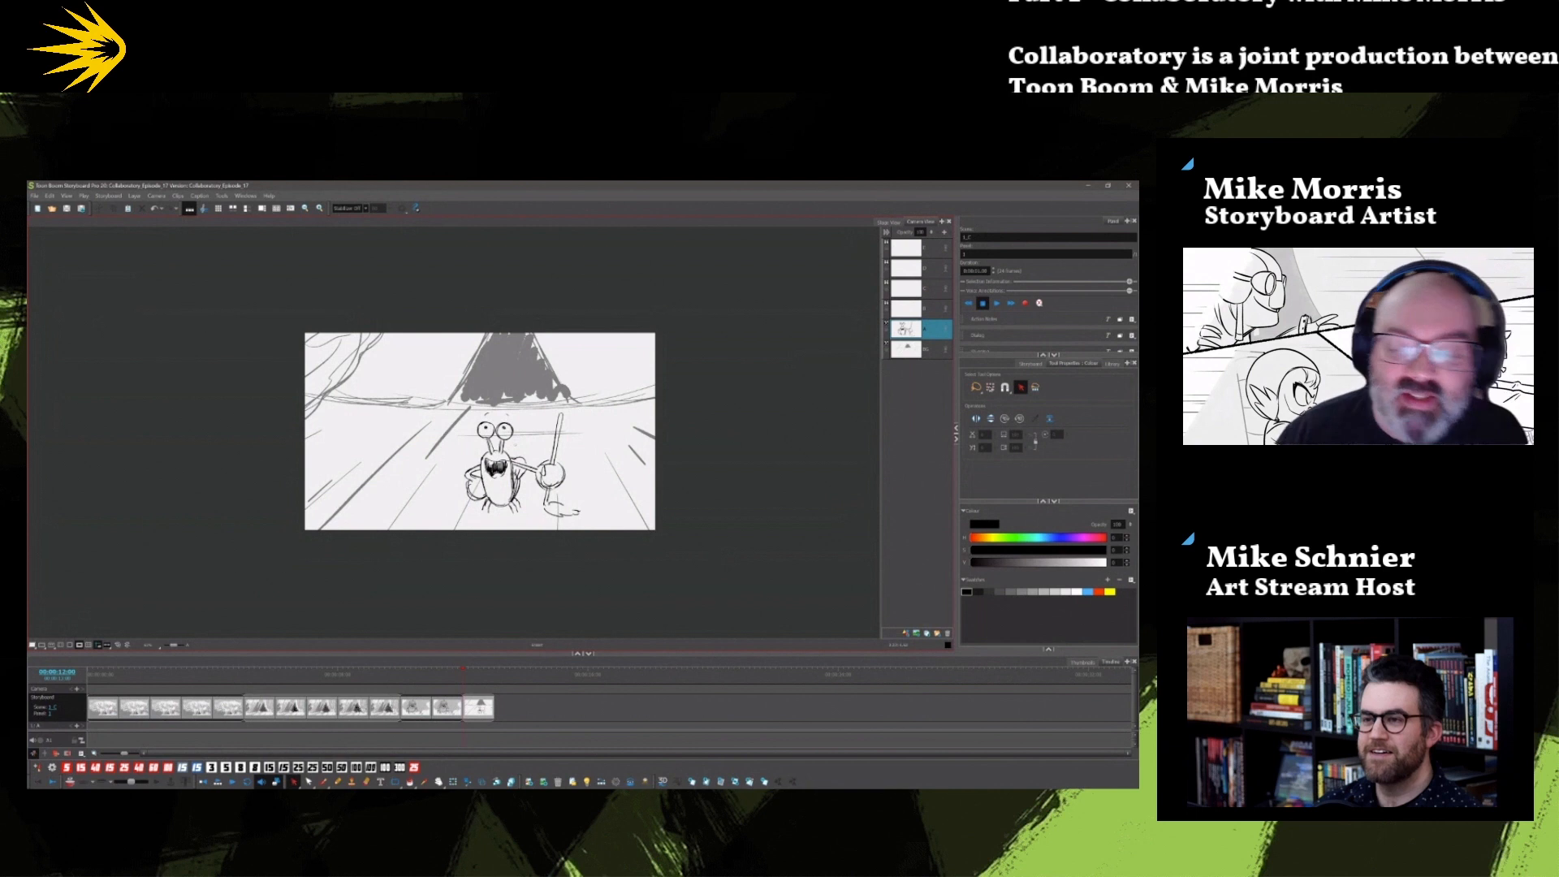
Step: Add a new panel and brush in the diving suit's two side edges and the round face window with glaring eyes
left_click(323, 782)
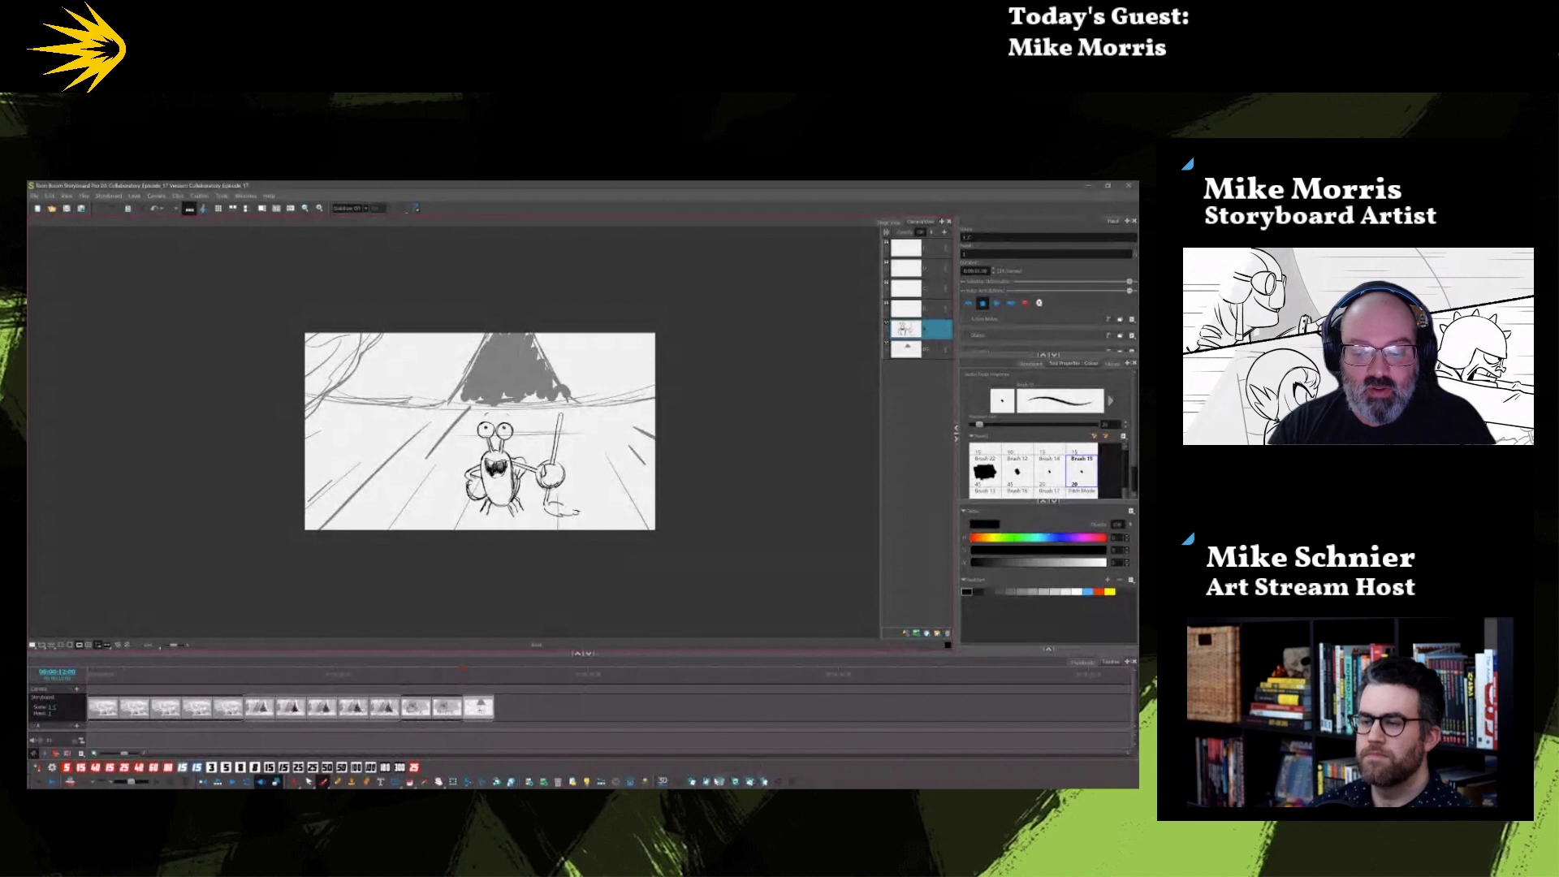
key("p")
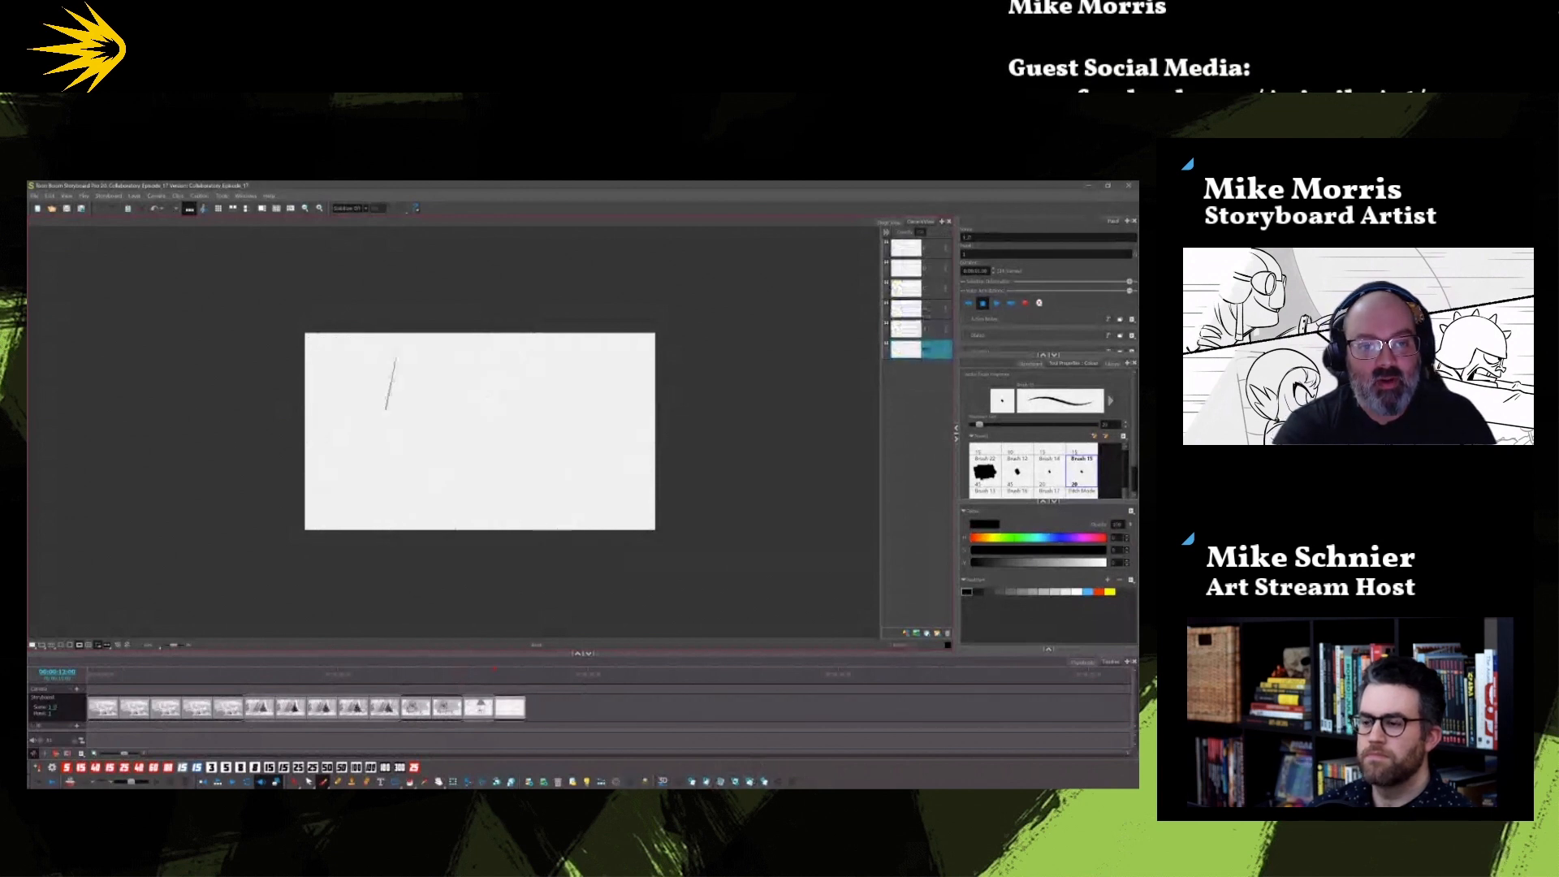
left_click_drag(386, 409, 367, 508)
left_click_drag(390, 337, 366, 497)
mouse_move(556, 333)
left_mouse_down()
mouse_move(588, 351)
mouse_move(586, 524)
left_mouse_up()
left_click_drag(606, 376, 587, 528)
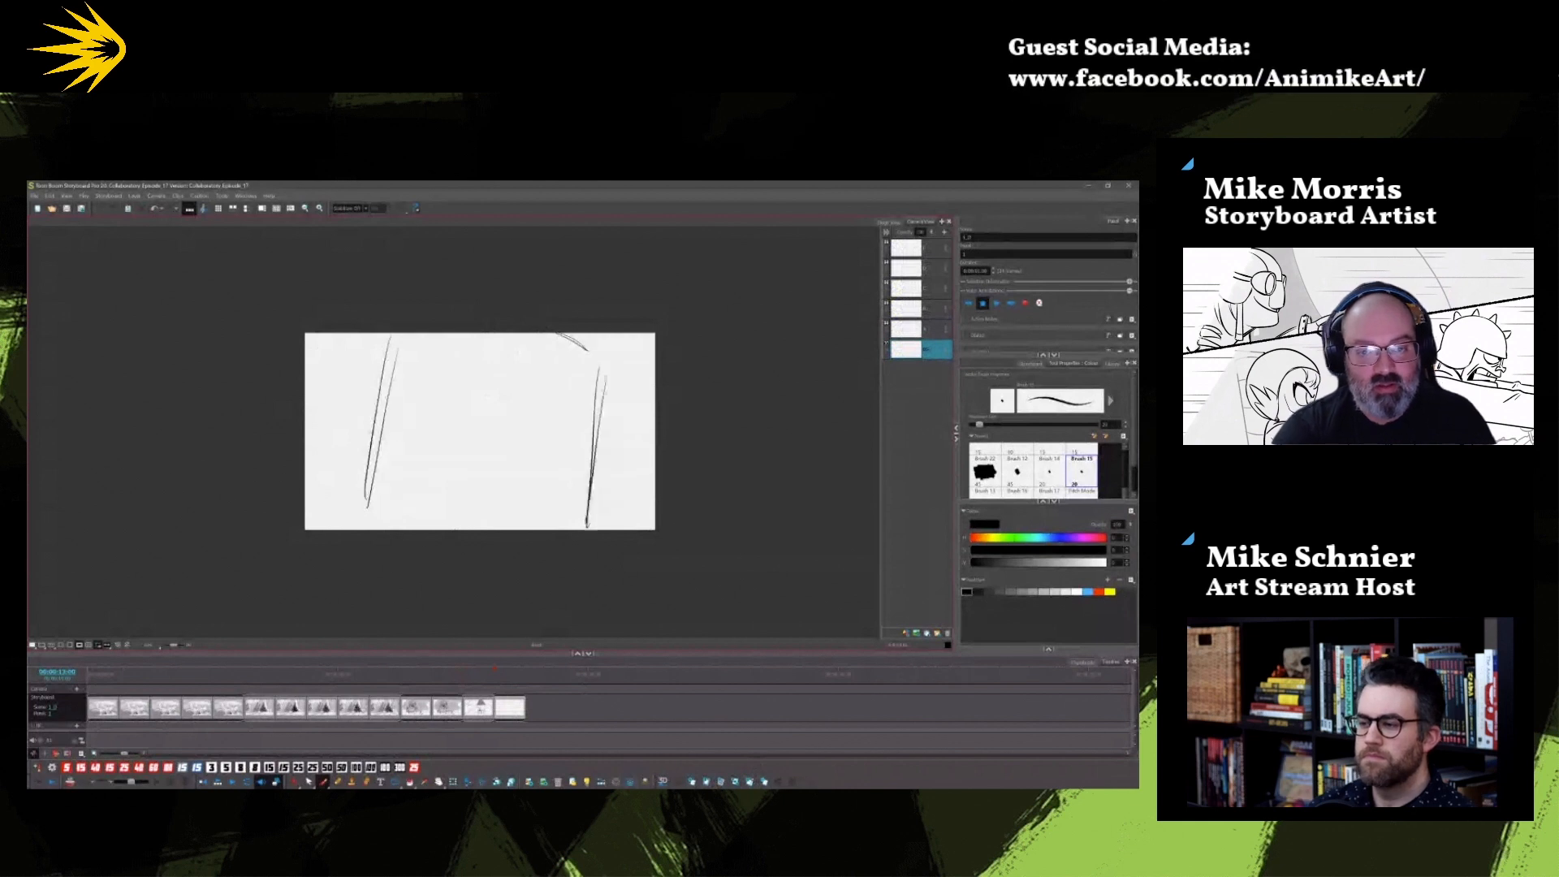
mouse_move(543, 358)
left_mouse_down()
mouse_move(430, 367)
mouse_move(480, 448)
mouse_move(548, 436)
mouse_move(465, 350)
mouse_move(445, 449)
mouse_move(487, 351)
mouse_move(513, 460)
mouse_move(559, 402)
mouse_move(429, 362)
mouse_move(424, 419)
mouse_move(488, 367)
mouse_move(526, 370)
mouse_move(490, 379)
left_mouse_up()
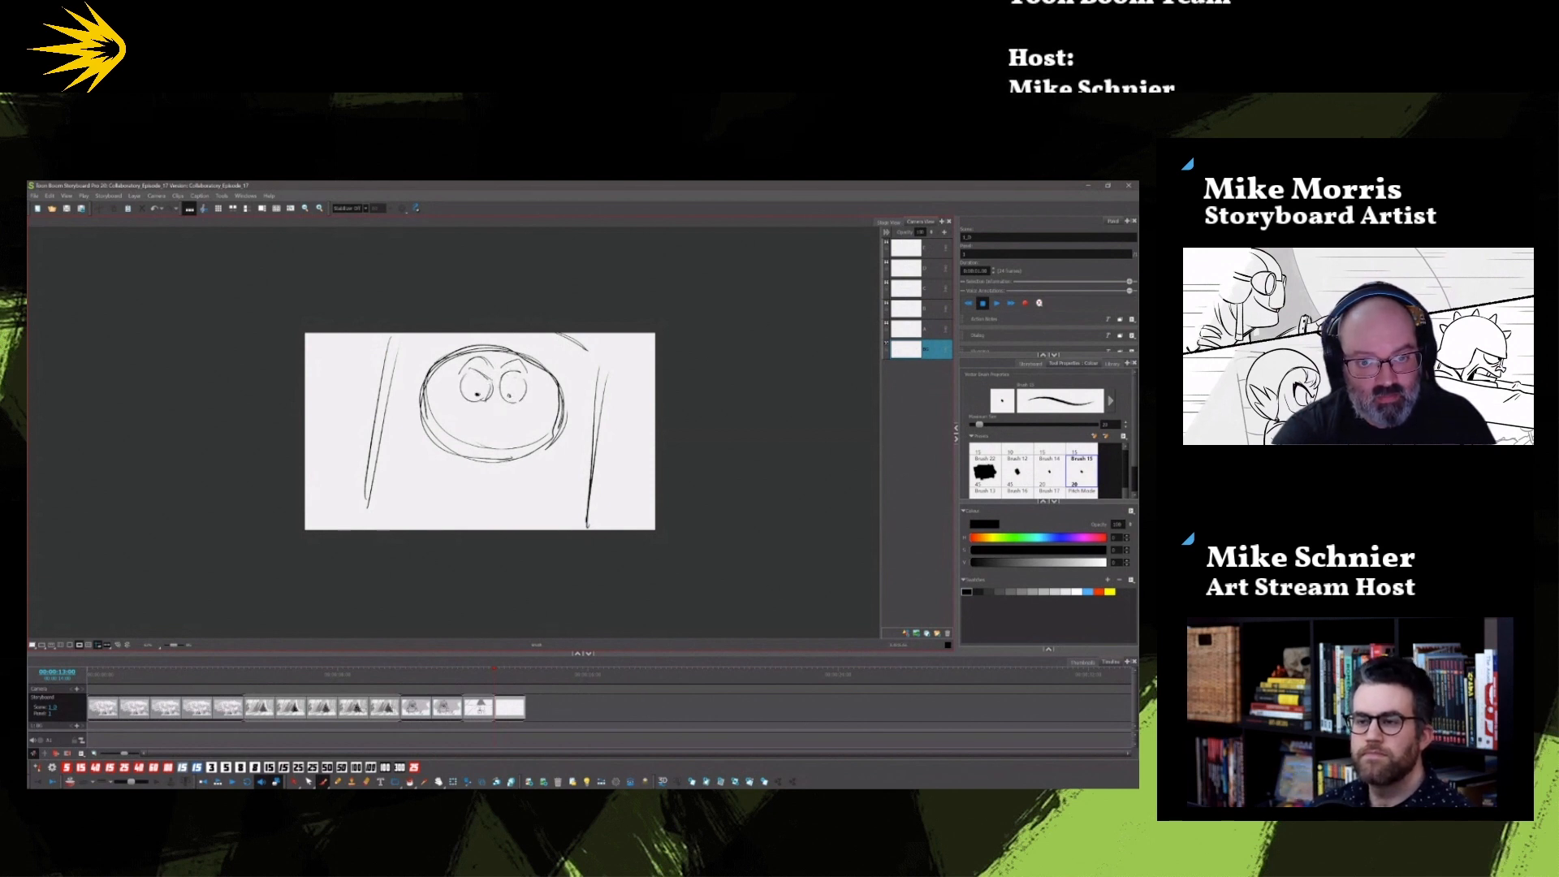
Step: Sketch the nose and snarling mouth in the face window, reinforce the suit's side edge, and rough in both arms
left_click_drag(602, 360, 588, 507)
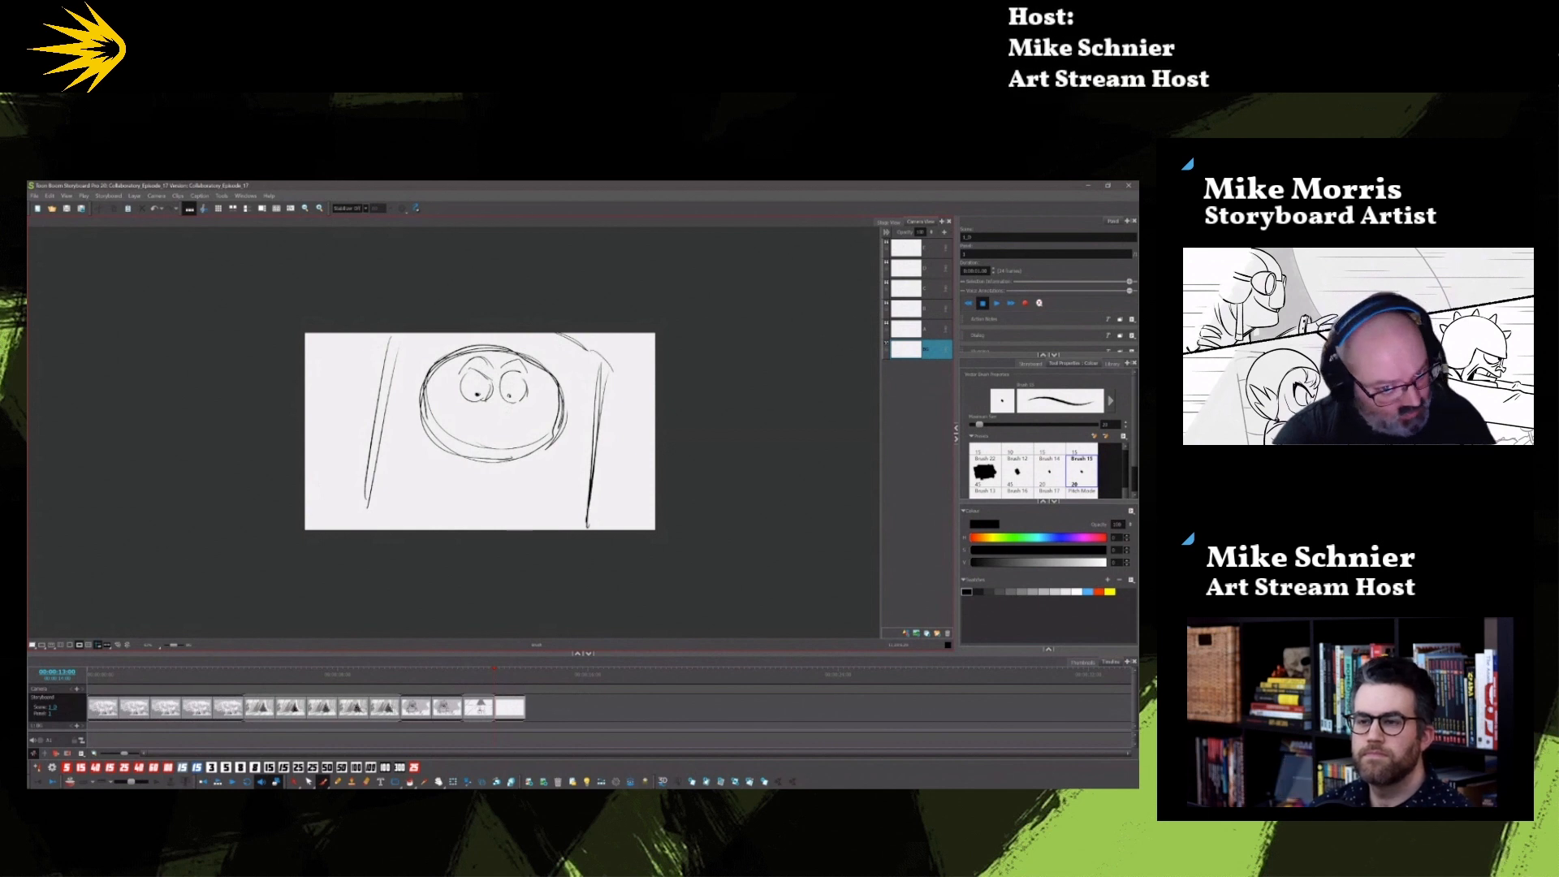
left_click_drag(367, 448, 322, 493)
left_click_drag(490, 408, 500, 409)
left_click_drag(455, 429, 498, 428)
left_click_drag(461, 435, 505, 440)
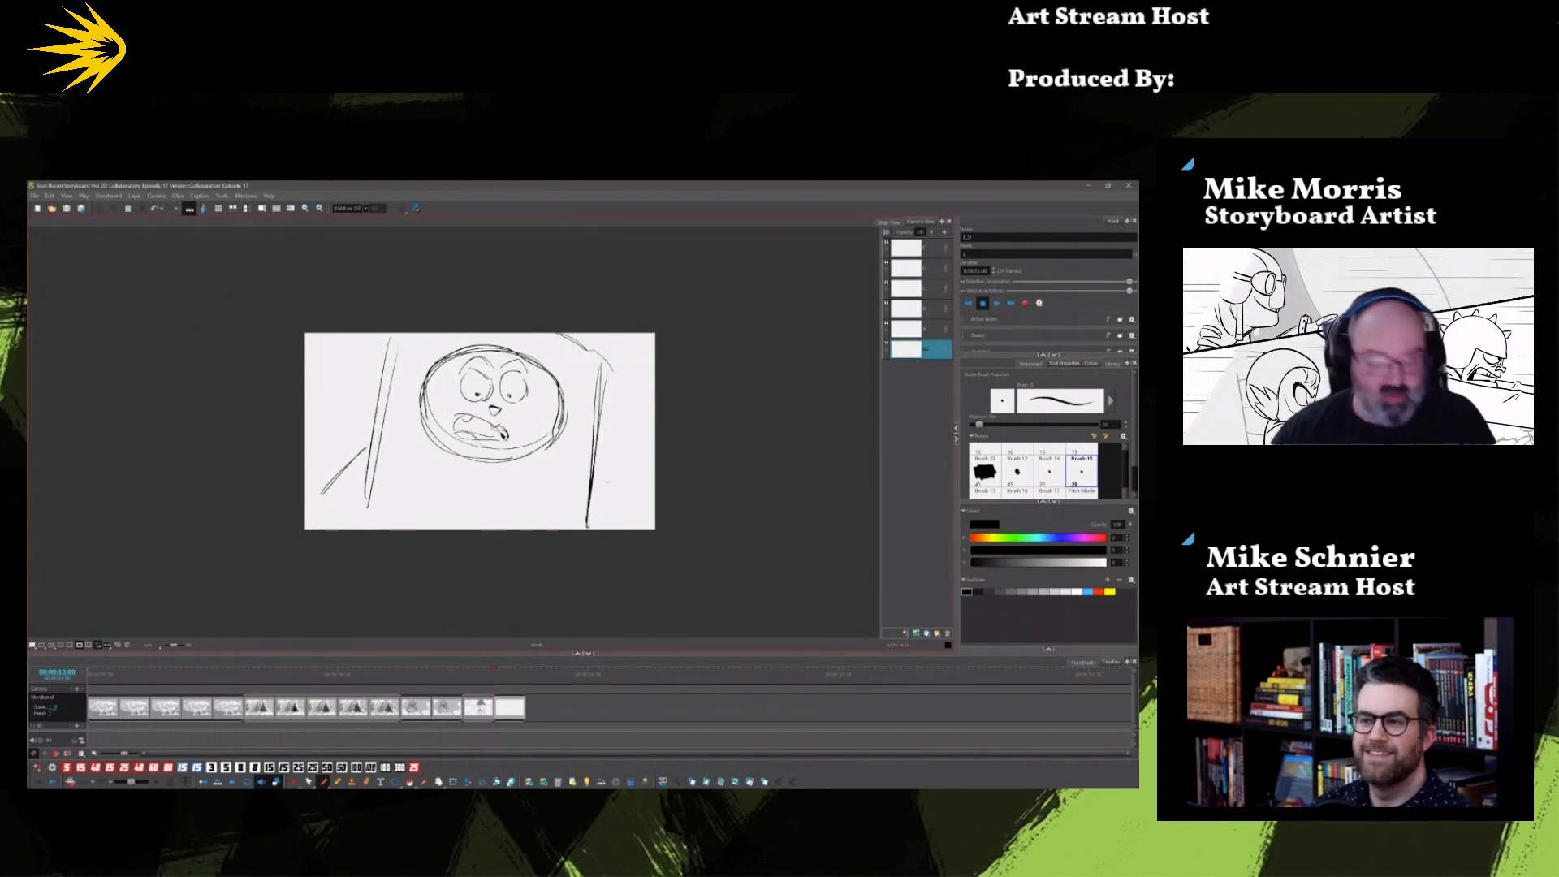
left_click_drag(611, 378, 586, 529)
mouse_move(594, 452)
left_mouse_down()
mouse_move(635, 464)
mouse_move(643, 525)
mouse_move(621, 532)
left_mouse_up()
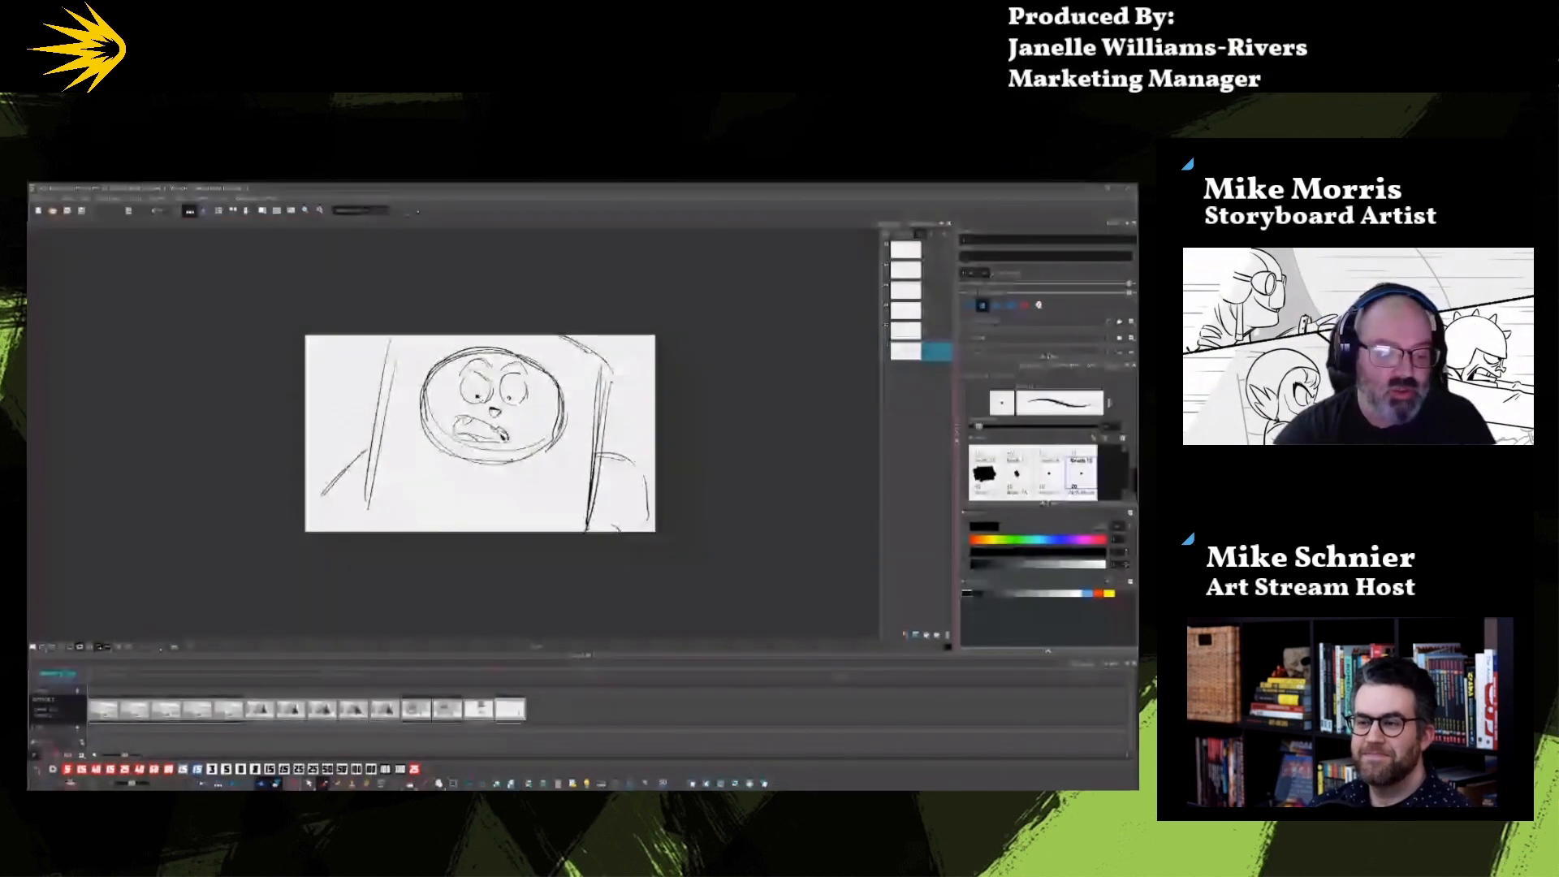
Step: Select the whole suit drawing and narrow its upper end with the Perspective tool
key("alt+s")
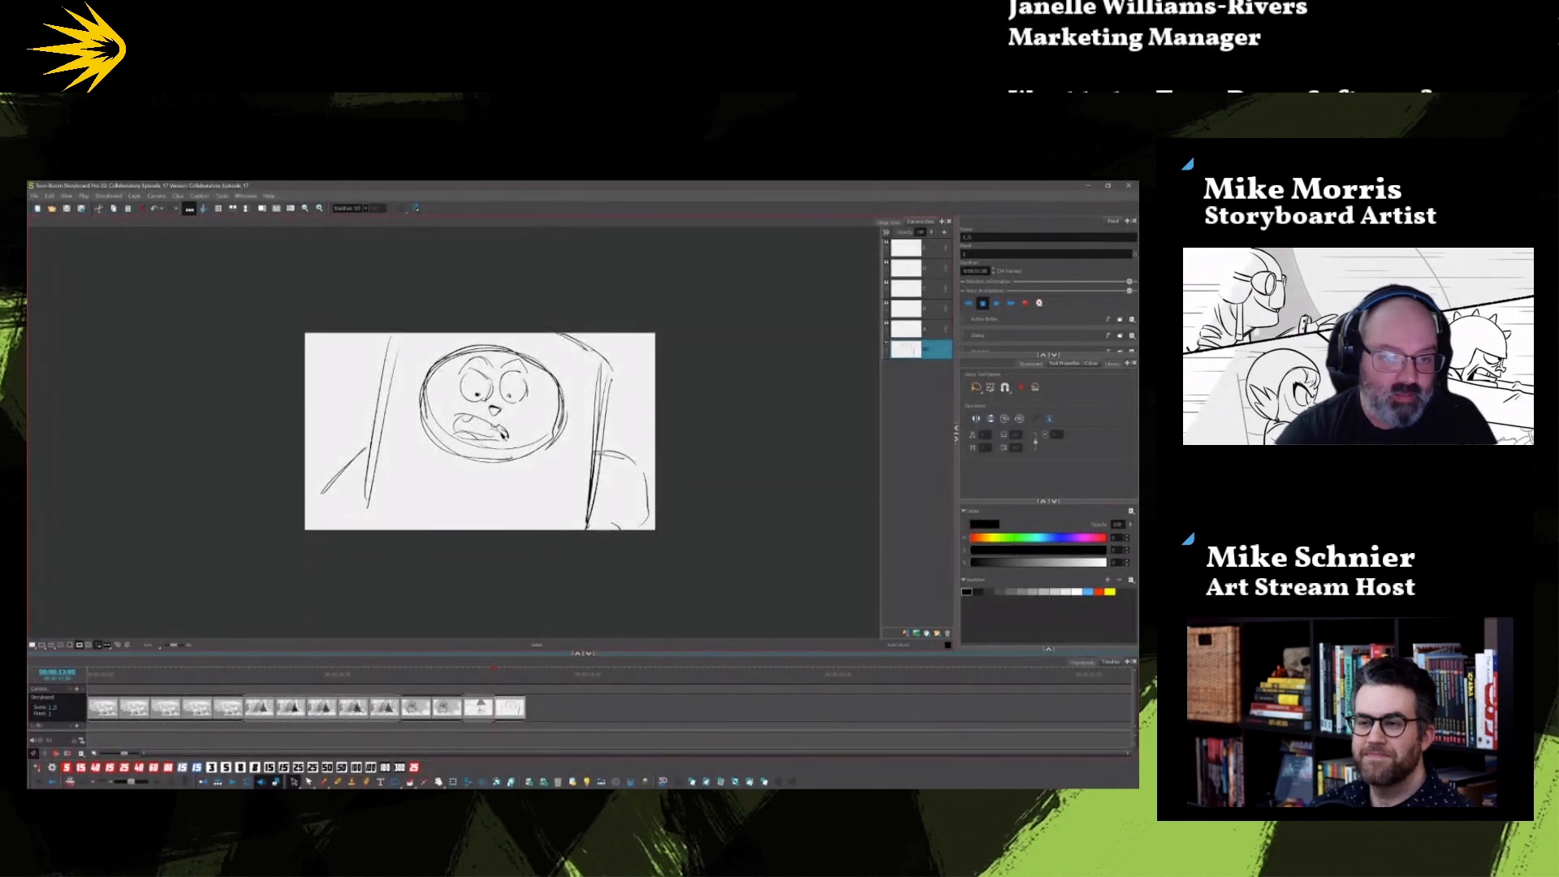
key("ctrl+a")
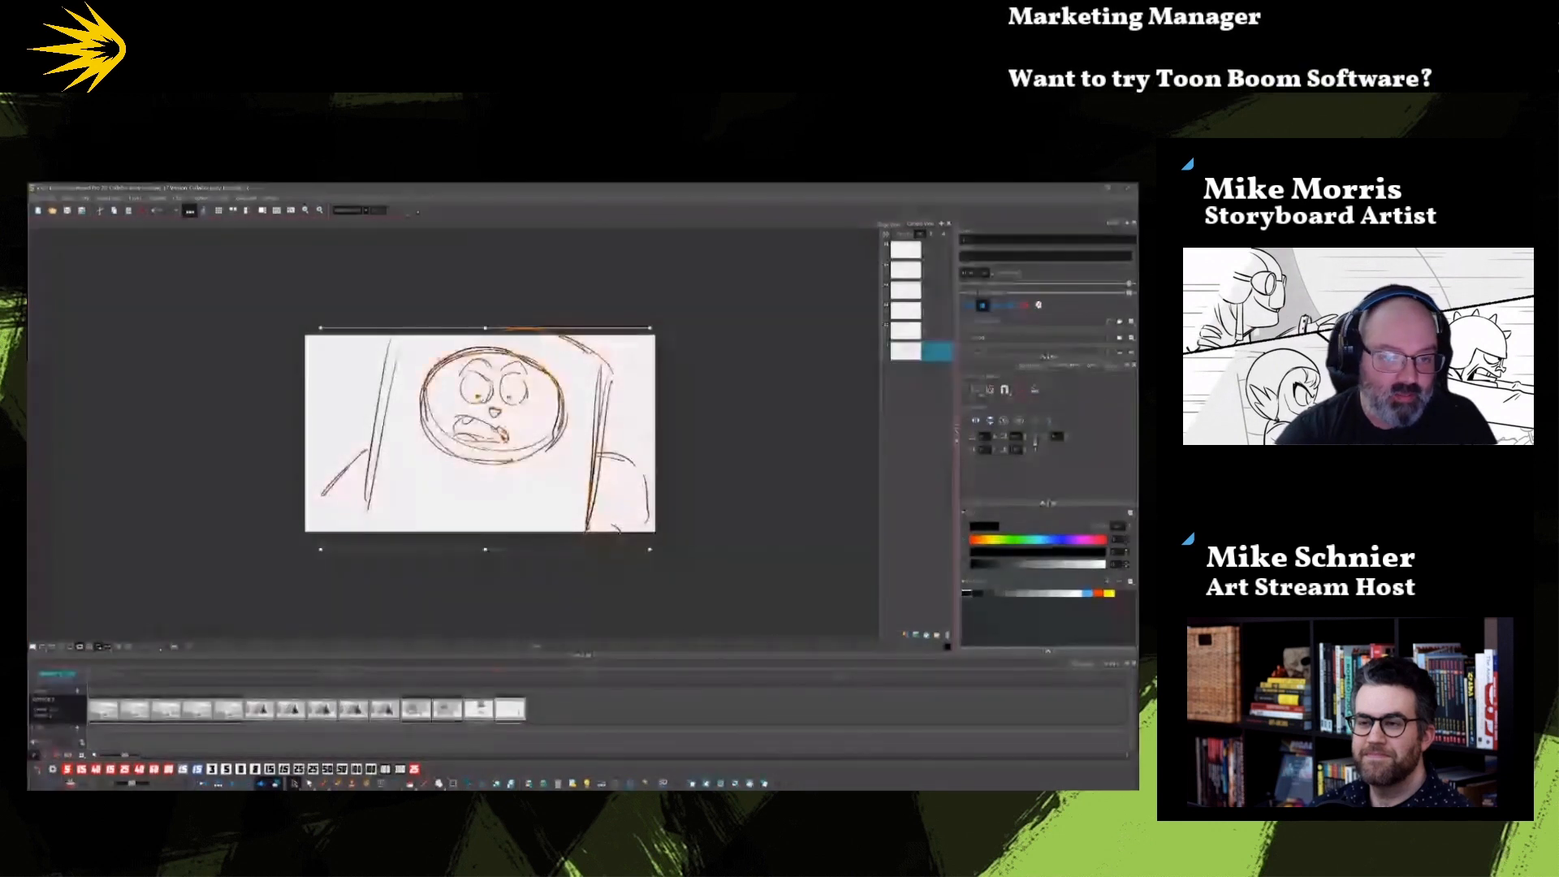
left_click(308, 781)
mouse_move(650, 327)
left_mouse_down()
mouse_move(409, 337)
mouse_move(455, 327)
mouse_move(411, 337)
mouse_move(408, 323)
left_mouse_up()
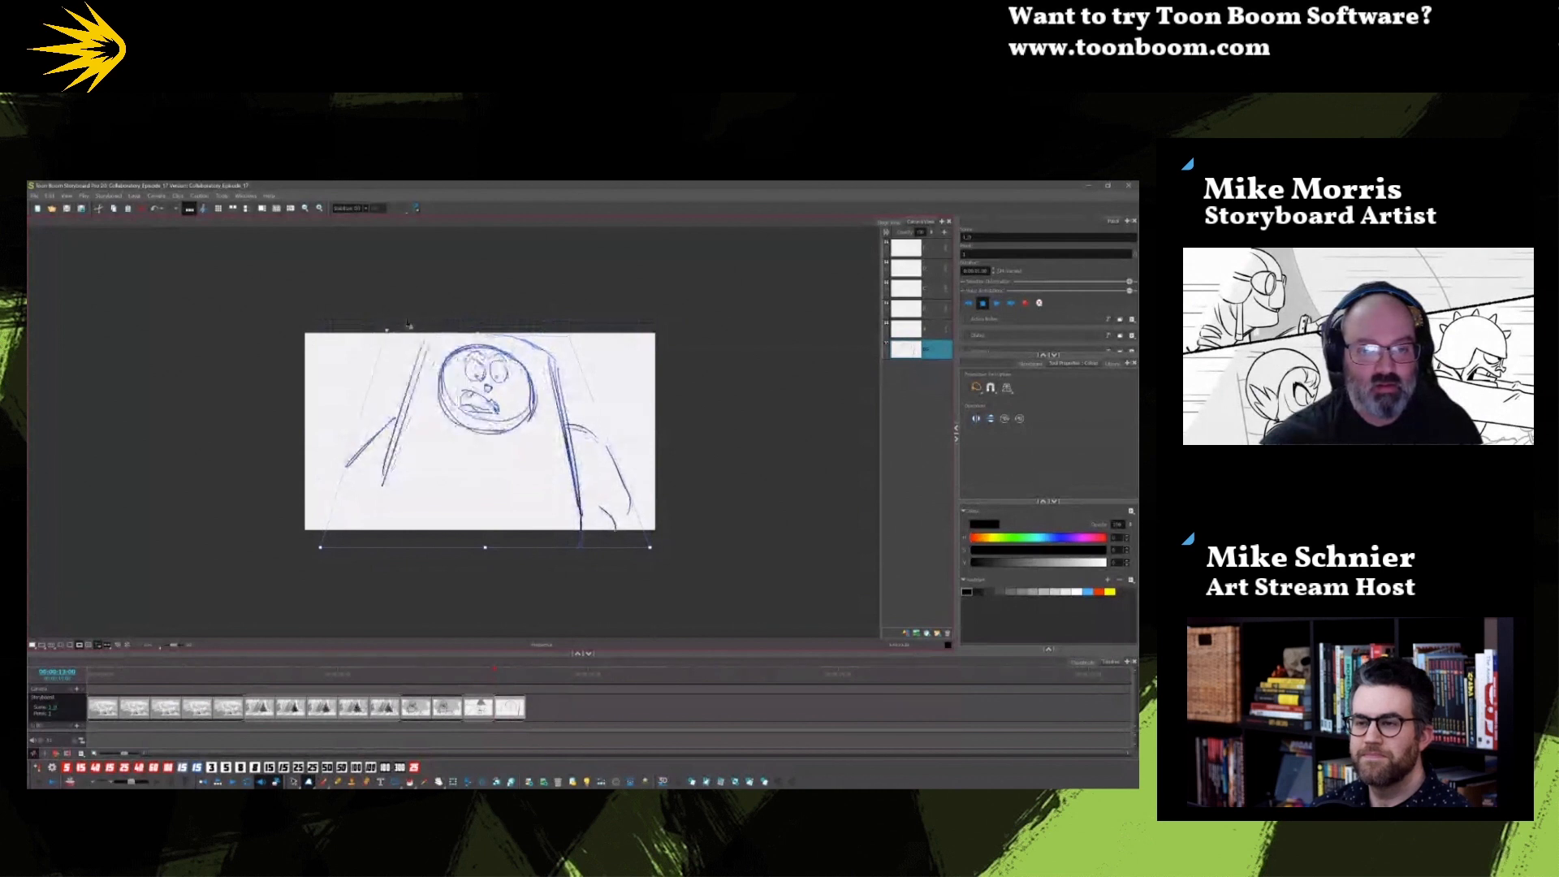
left_click_drag(611, 332, 574, 338)
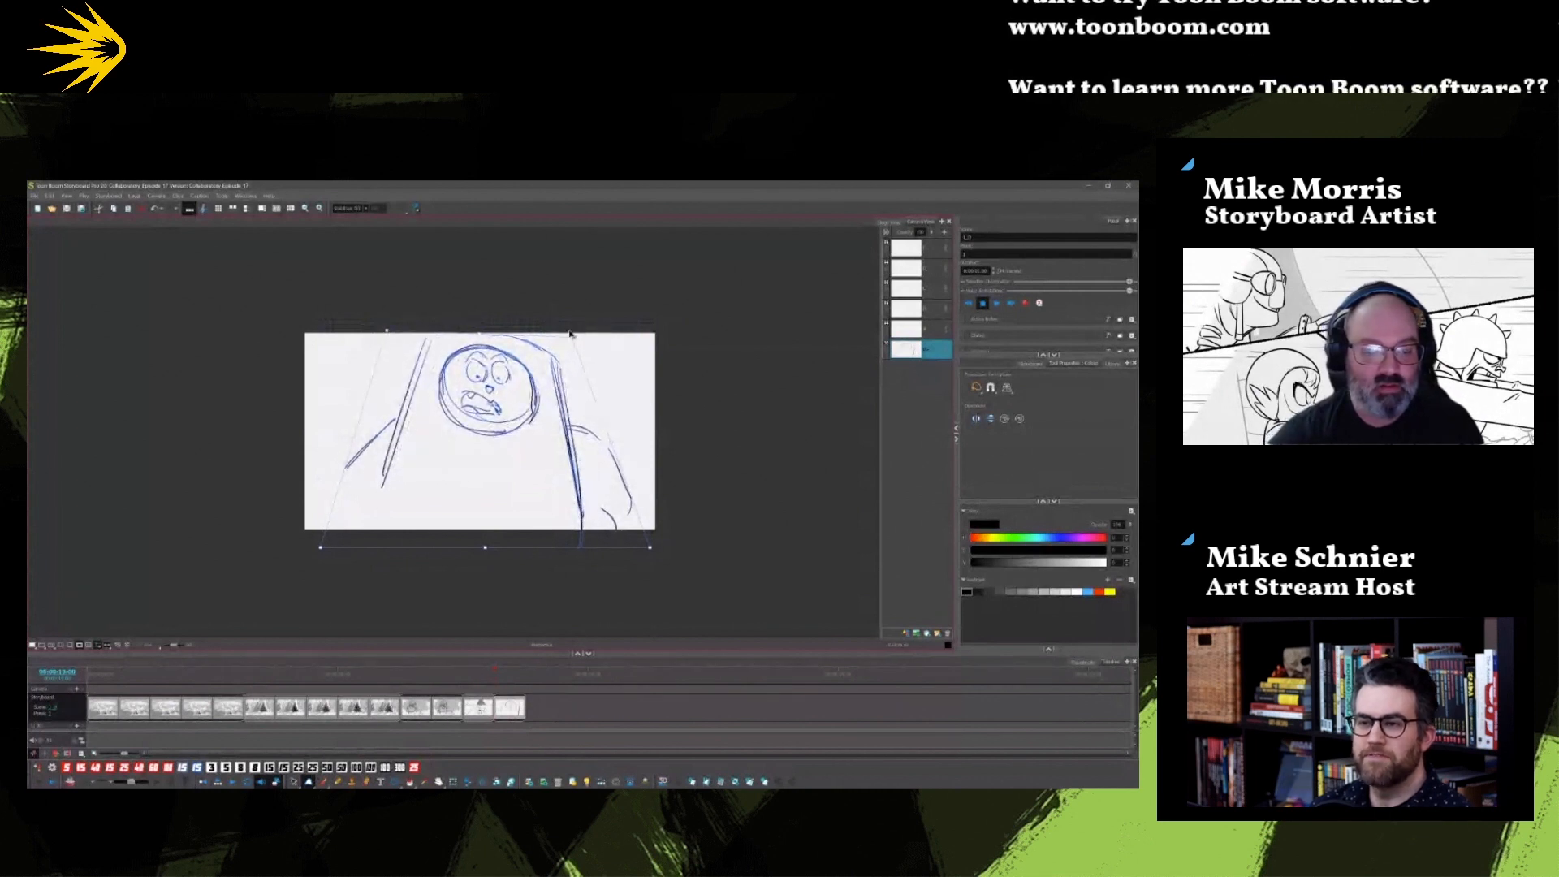
Step: Spread the lower corners of the suit drawing outward beyond the frame in perspective for a towering low-angle look
left_click(308, 782)
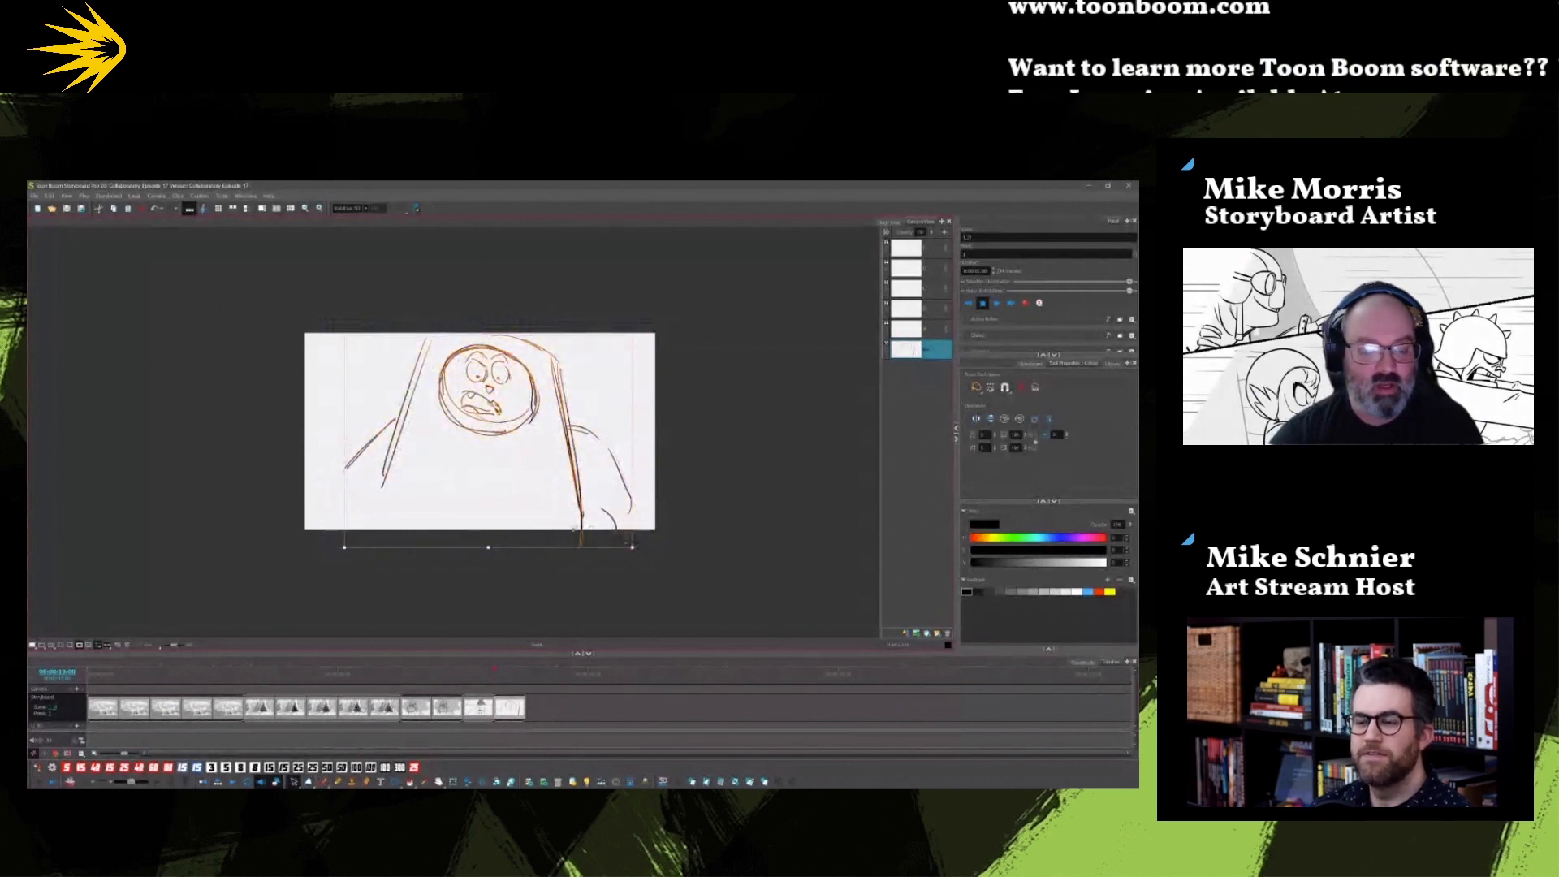
left_click(310, 783)
left_click_drag(632, 547, 722, 539)
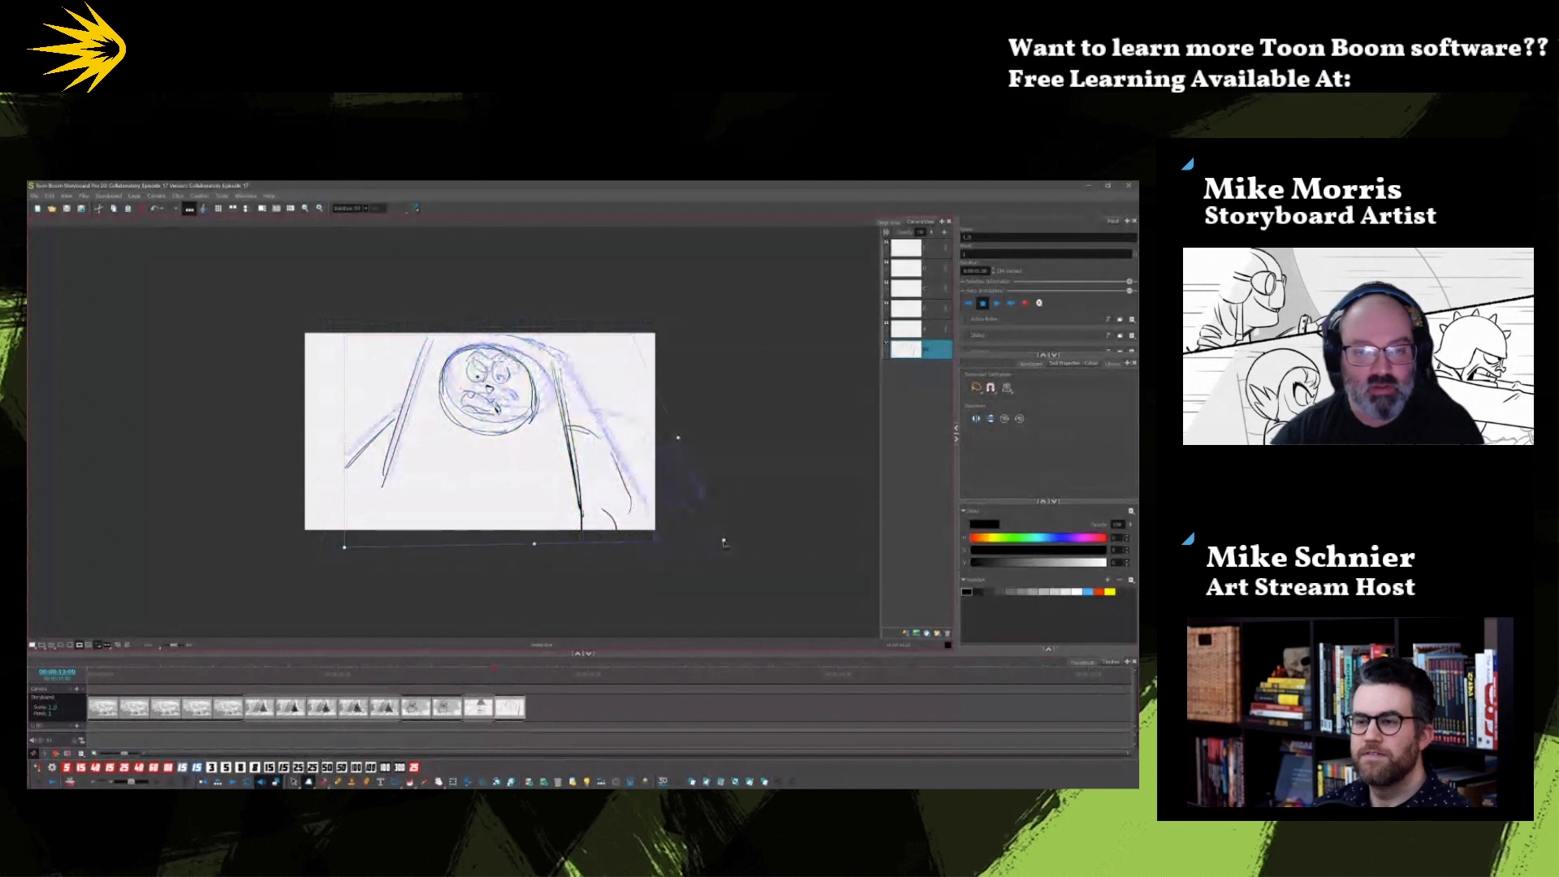
left_click_drag(345, 547, 257, 560)
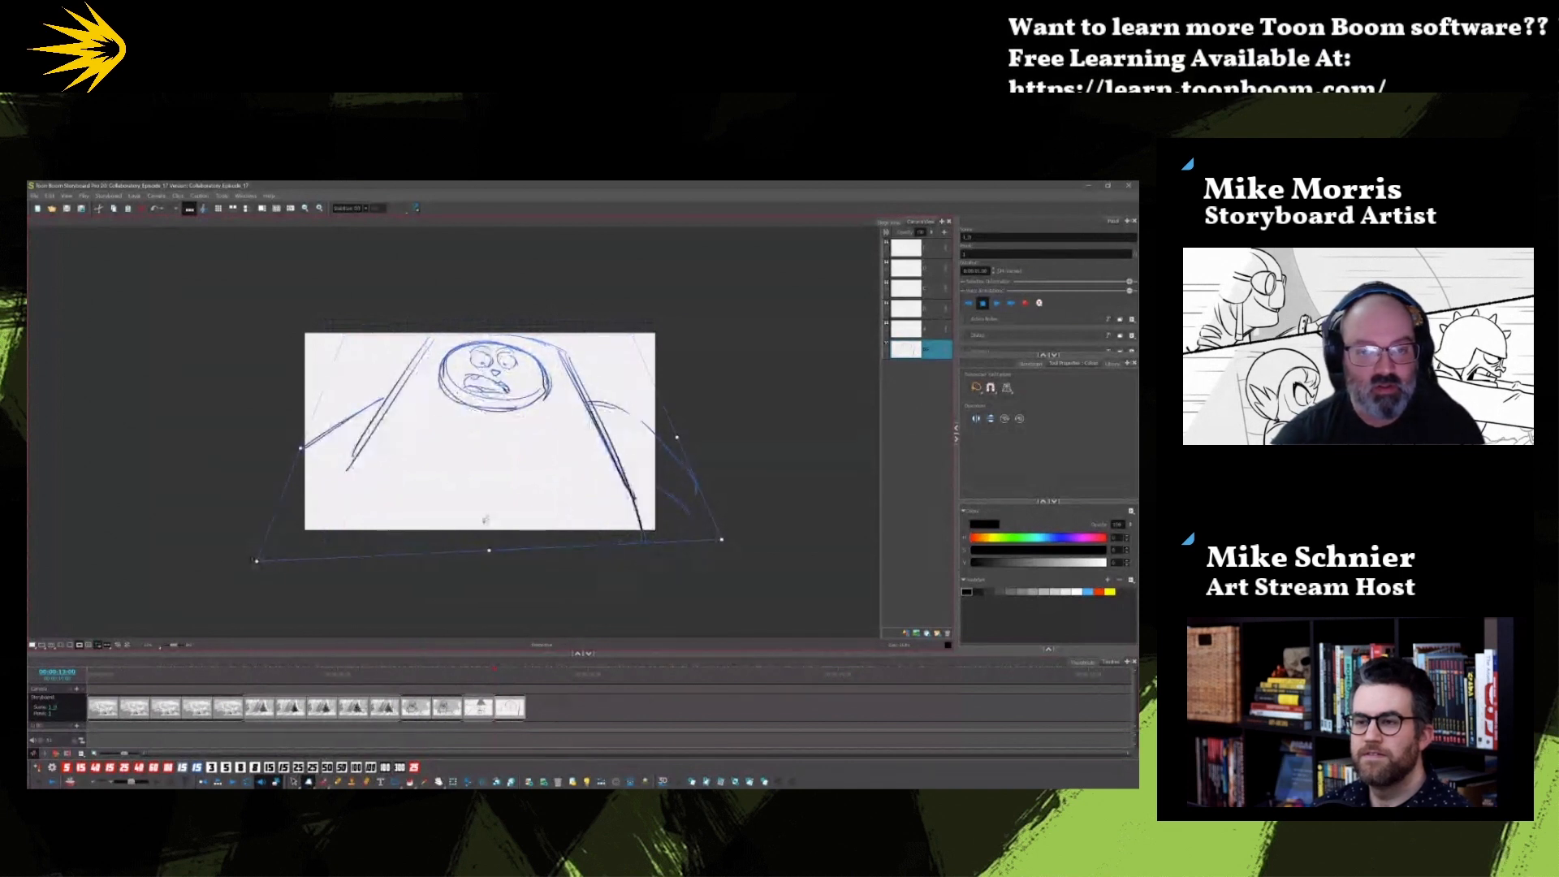
left_click_drag(722, 540, 734, 556)
left_click(609, 460)
Step: Select the eyes, nose and mouth inside the face window, tilt them clockwise and shift them toward the window's right side
left_click(294, 782)
mouse_move(522, 357)
left_mouse_down()
mouse_move(488, 409)
mouse_move(524, 359)
left_mouse_up()
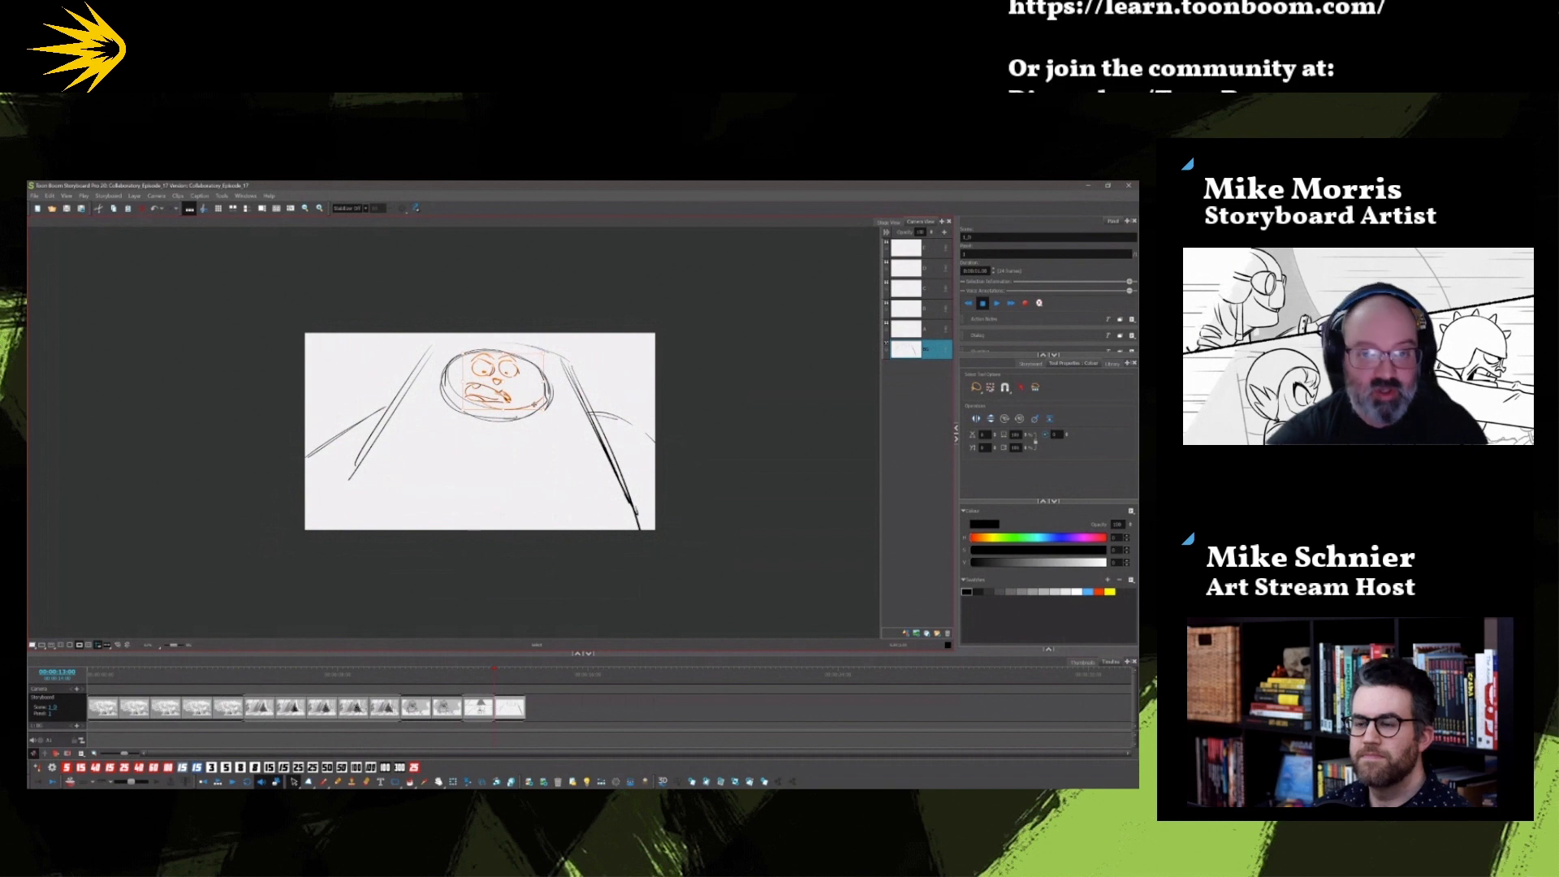
left_click_drag(504, 413, 504, 422)
left_click_drag(545, 353, 552, 349)
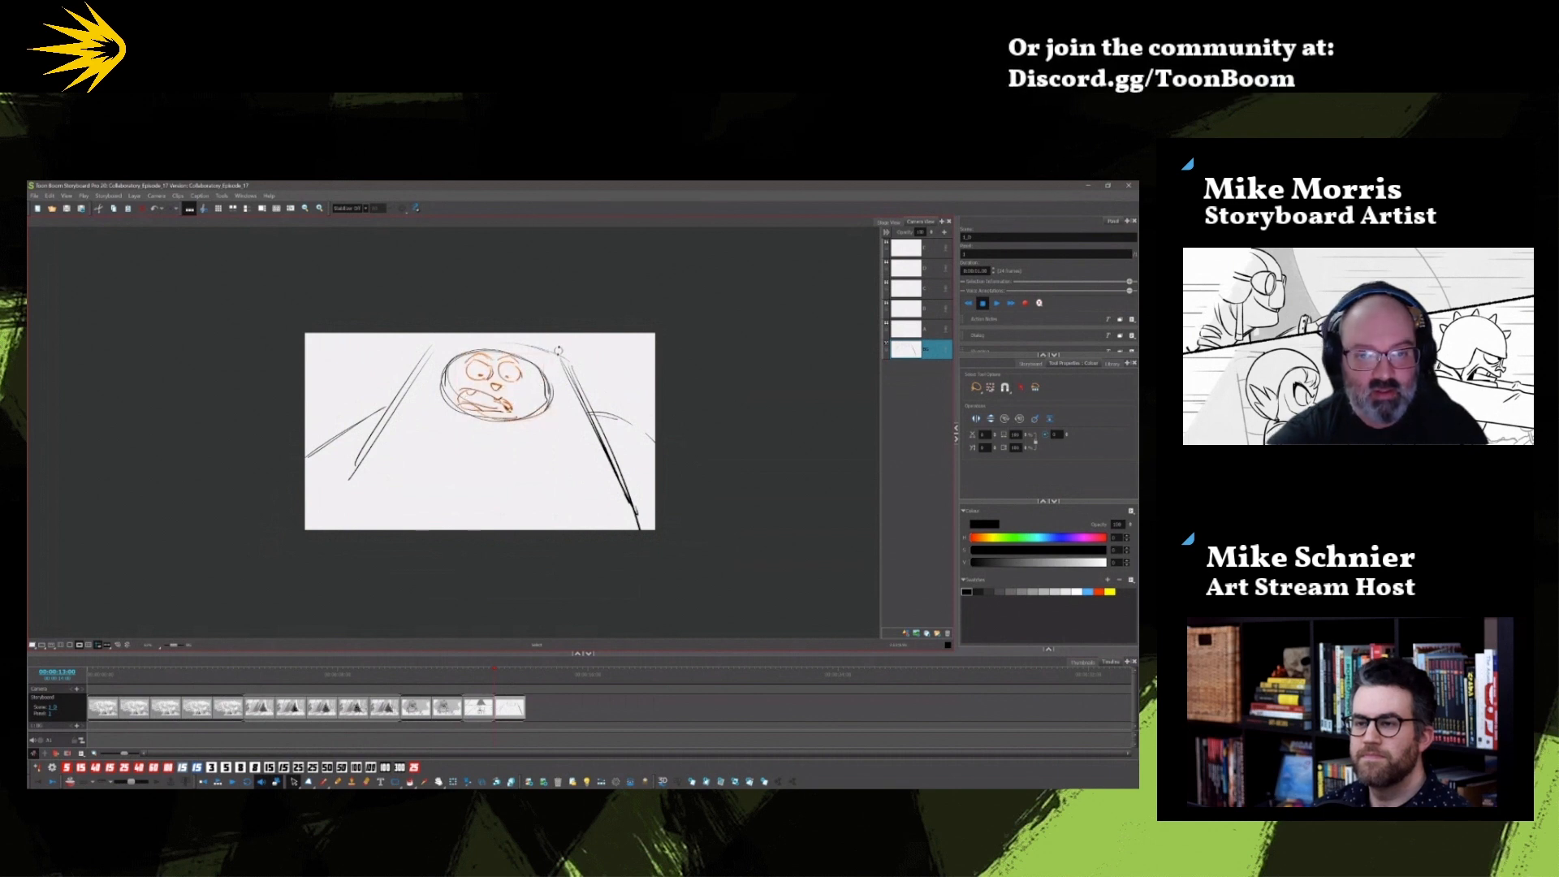
left_click(560, 355)
mouse_move(520, 357)
left_mouse_down()
mouse_move(452, 403)
mouse_move(525, 363)
mouse_move(510, 396)
left_mouse_up()
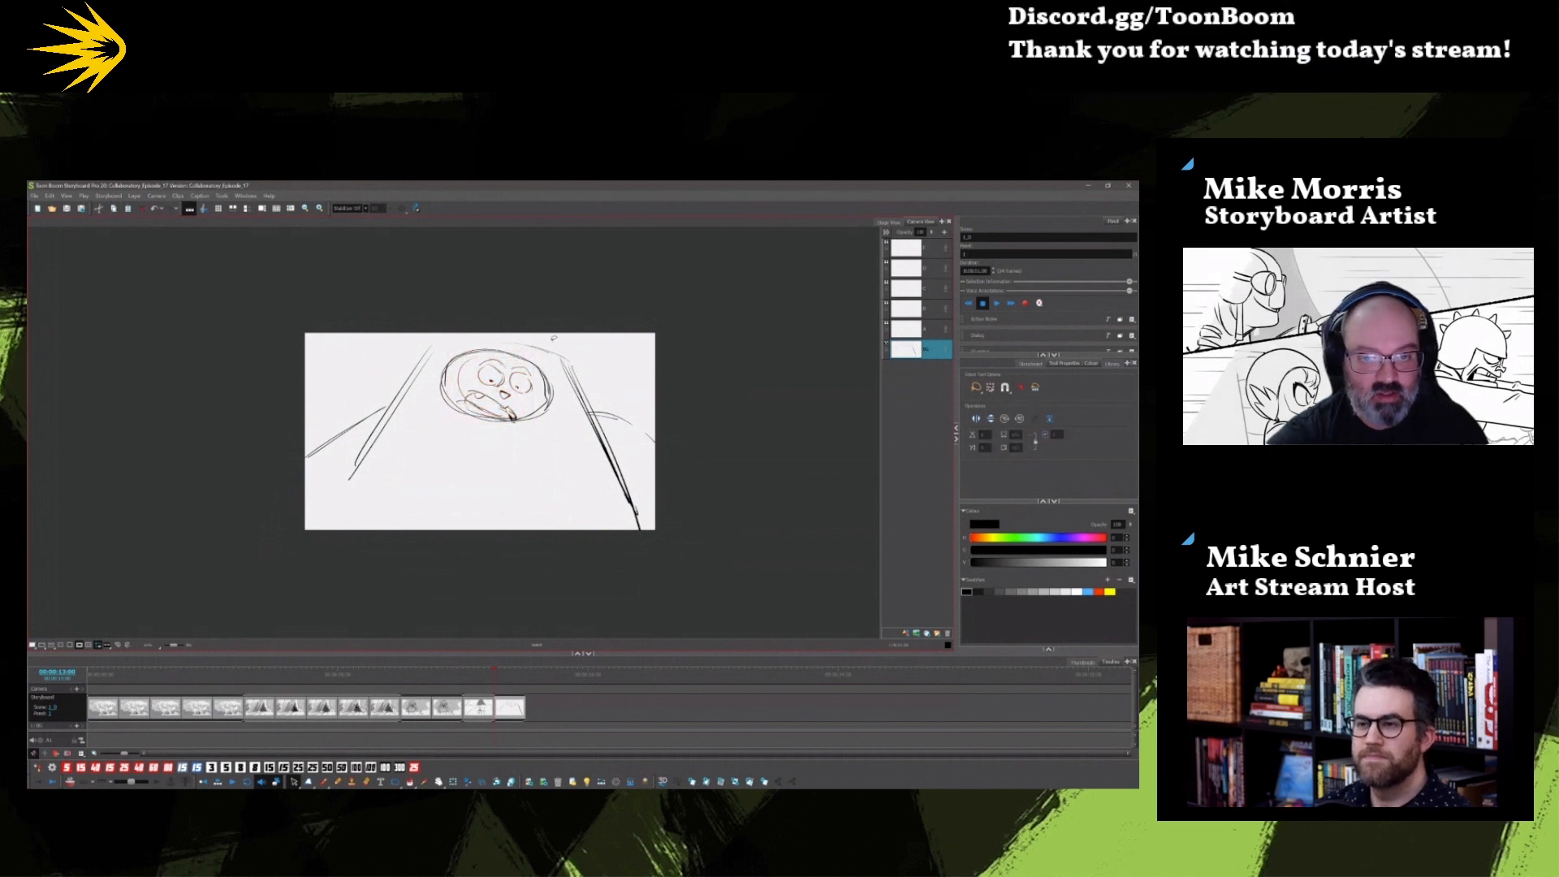
Step: Brush a domed top onto the suit, thicken its side edges, and draw the curved arms and rounded hands
key("alt+b")
mouse_move(463, 347)
left_mouse_down()
mouse_move(528, 340)
mouse_move(569, 378)
mouse_move(639, 528)
left_mouse_up()
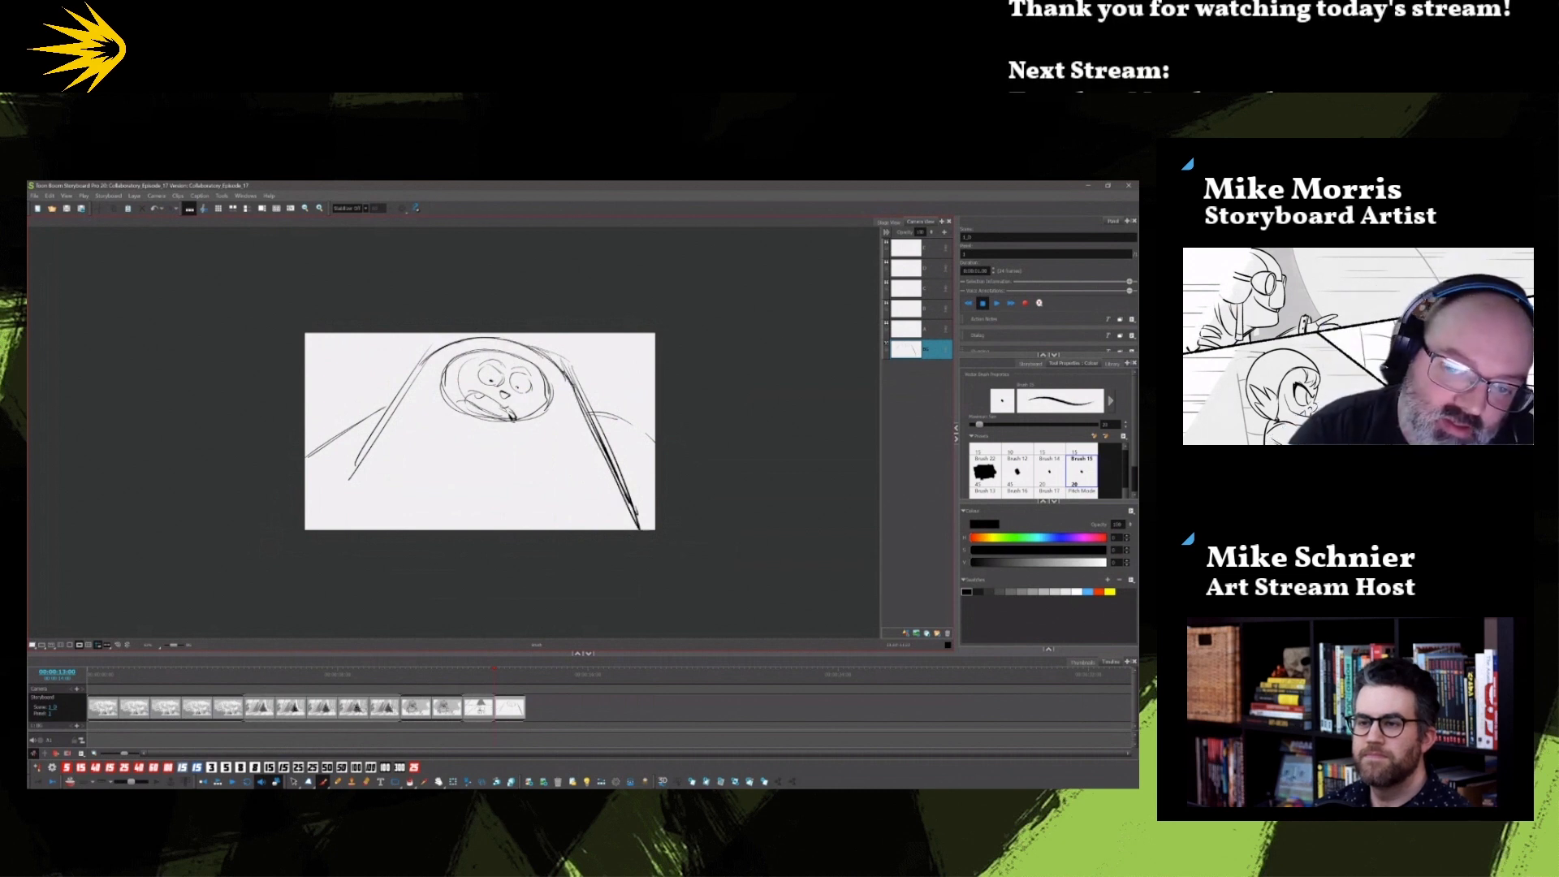
mouse_move(624, 417)
left_mouse_down()
mouse_move(661, 469)
mouse_move(632, 503)
left_mouse_up()
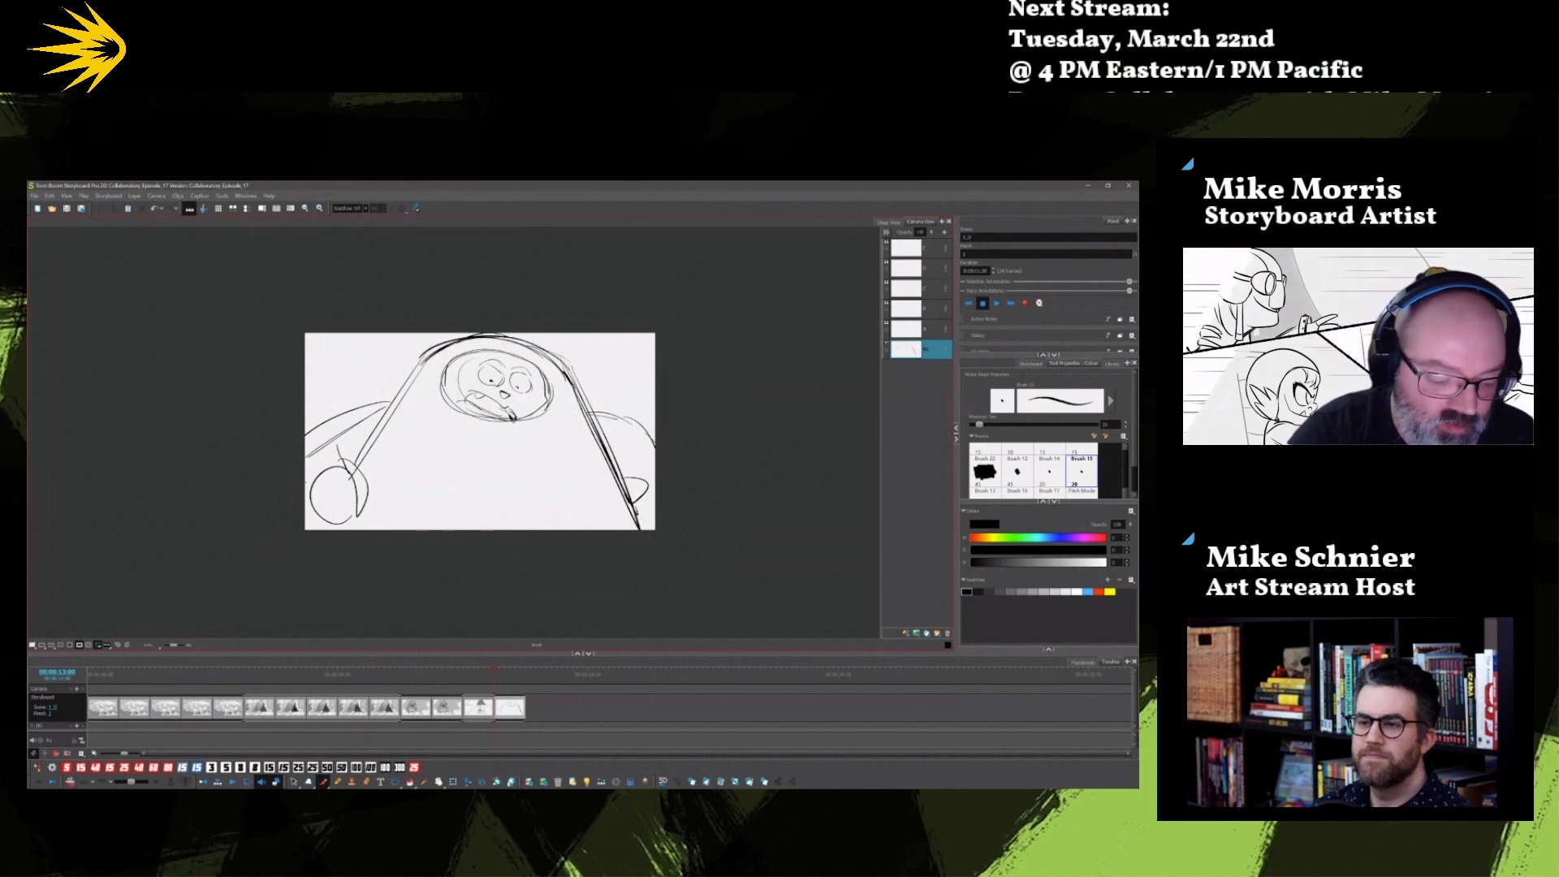
Step: Lasso the face window with its features and move it slightly lower on the suit
key("alt+s")
mouse_move(454, 429)
left_mouse_down()
mouse_move(439, 417)
mouse_move(500, 400)
left_mouse_up()
left_click(718, 518)
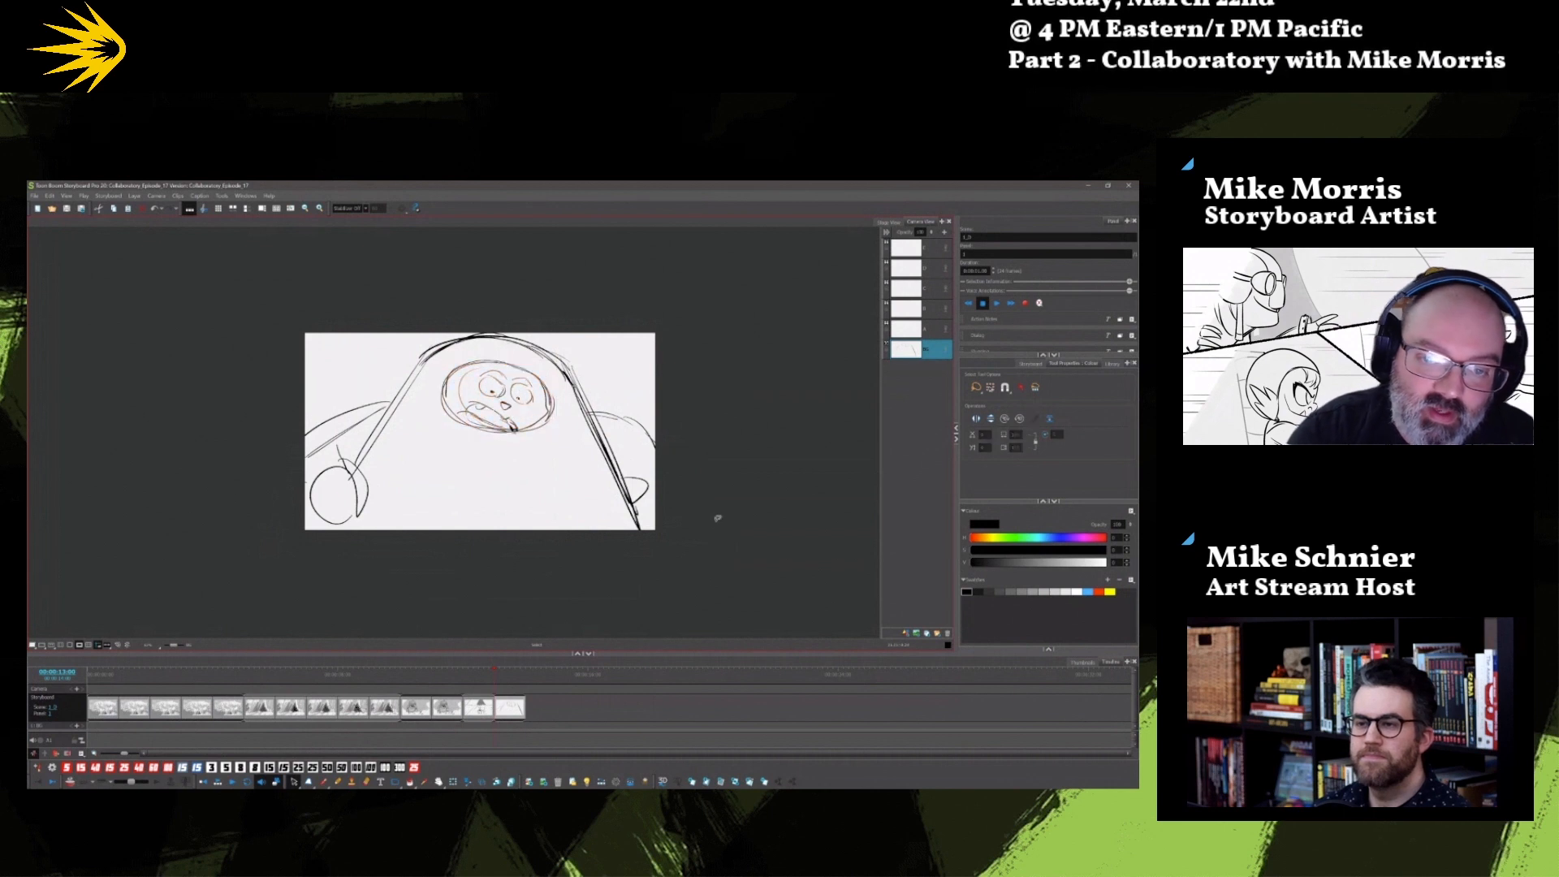
Step: Draw the hose along the suit's upper edges, add arm and hand details, and enlarge the mouth and shade it black
key("alt+b")
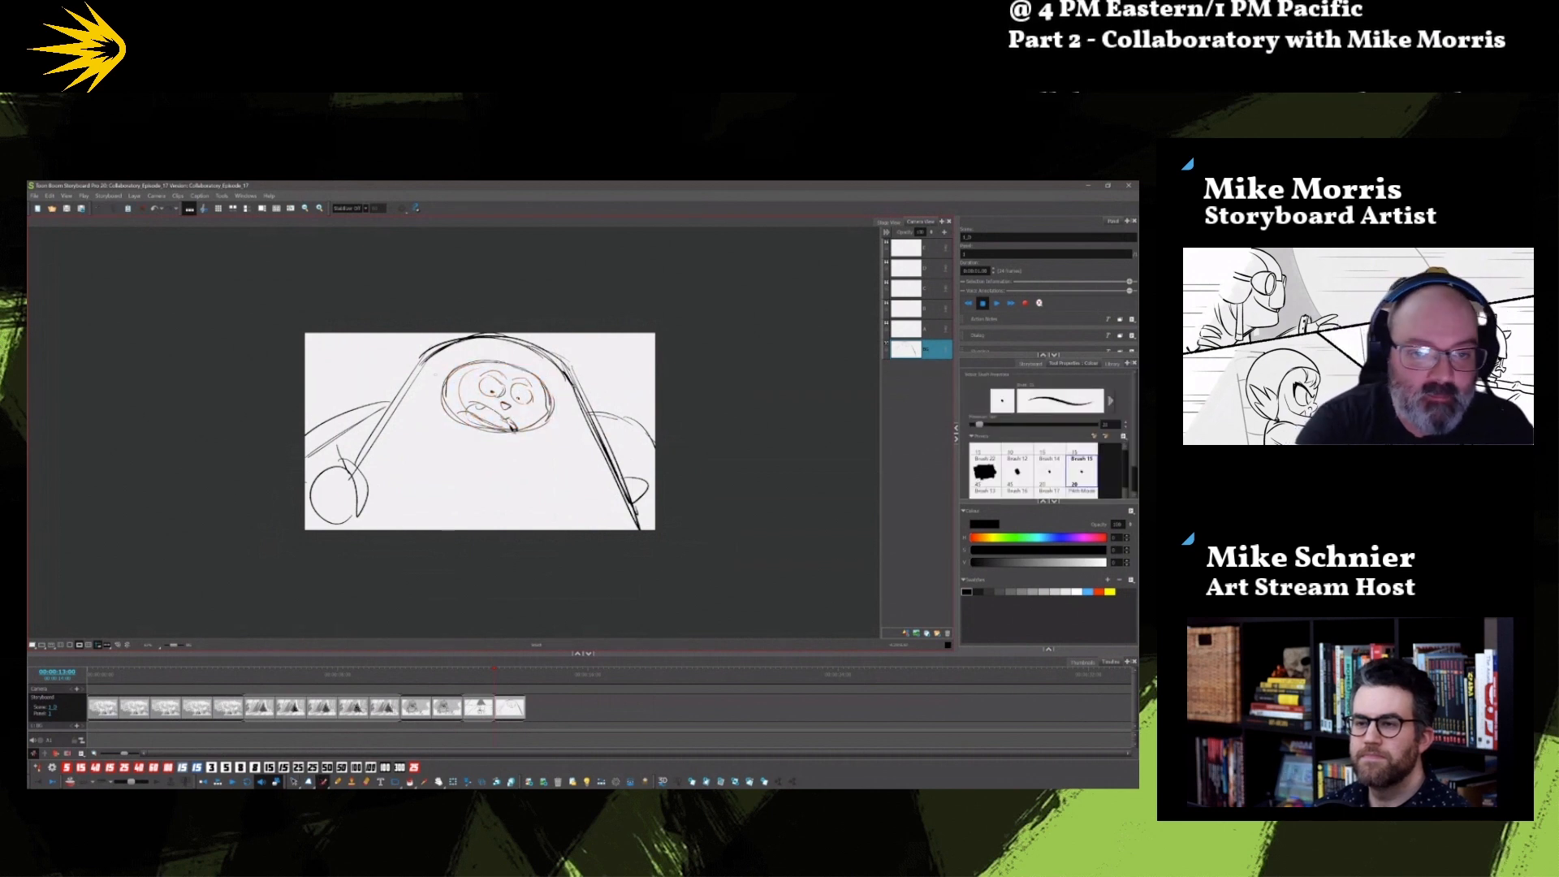
left_click_drag(417, 364, 445, 333)
left_click_drag(552, 341, 572, 373)
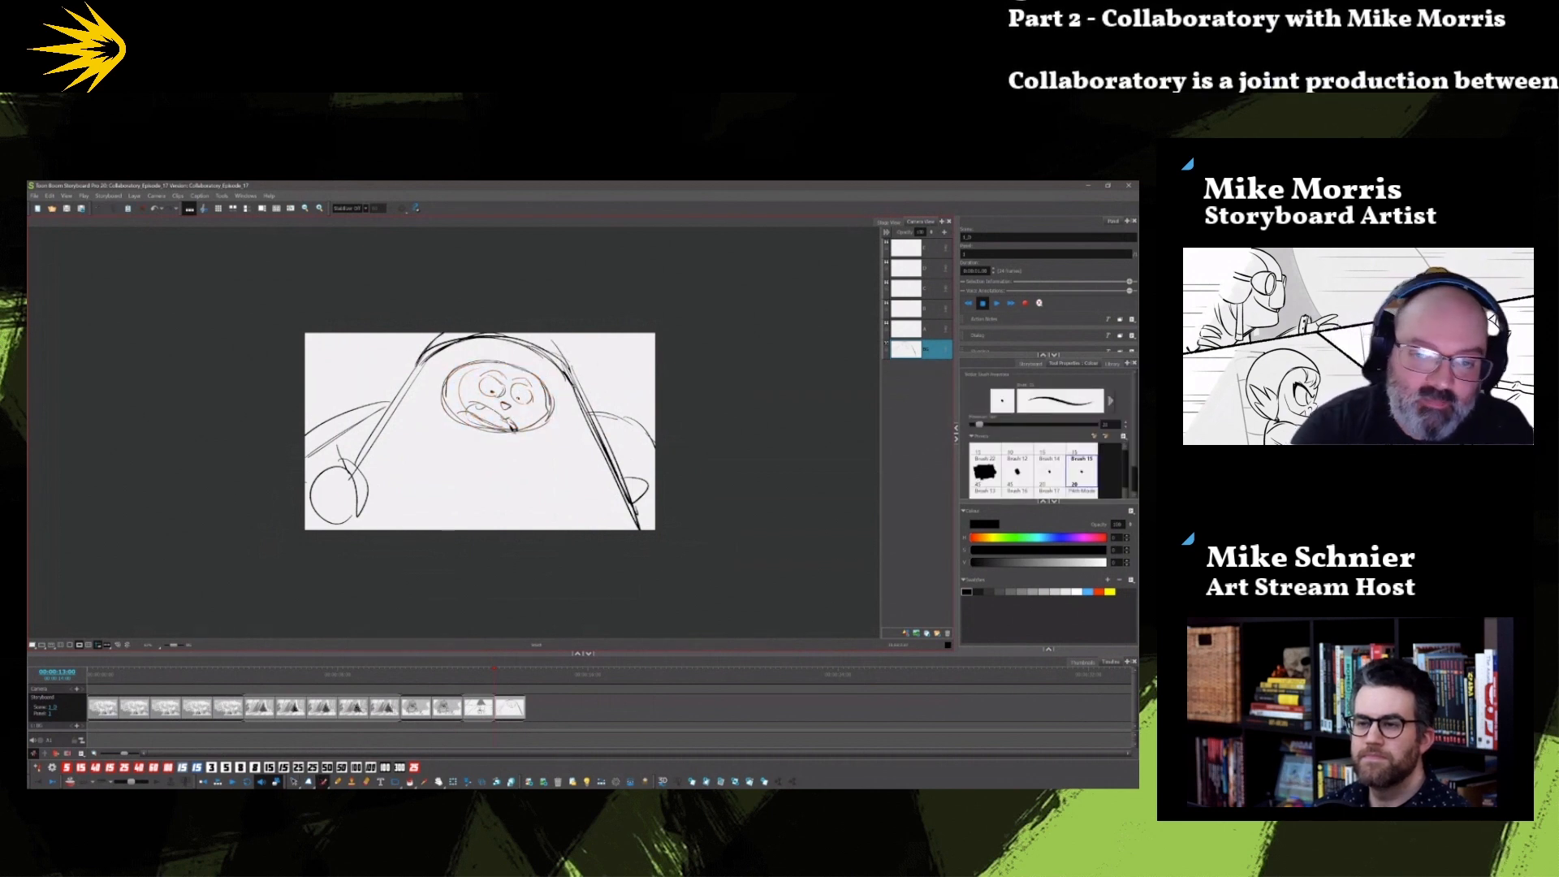
mouse_move(387, 411)
left_mouse_down()
mouse_move(359, 456)
mouse_move(417, 375)
mouse_move(385, 420)
left_mouse_up()
mouse_move(578, 392)
left_mouse_down()
mouse_move(627, 515)
mouse_move(654, 444)
mouse_move(655, 518)
left_mouse_up()
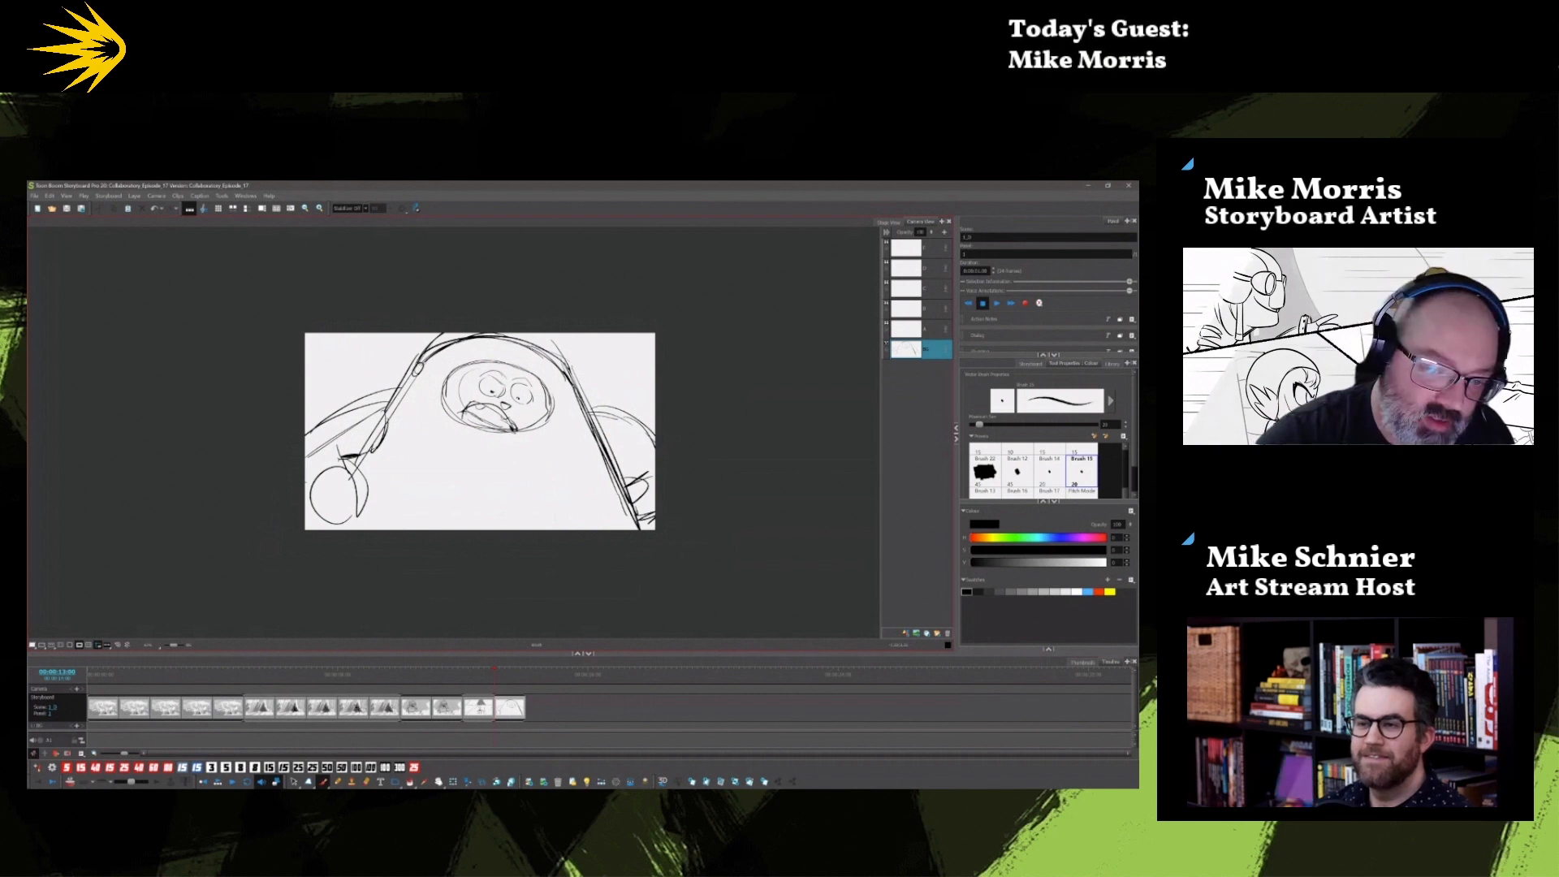
left_click_drag(466, 408, 510, 428)
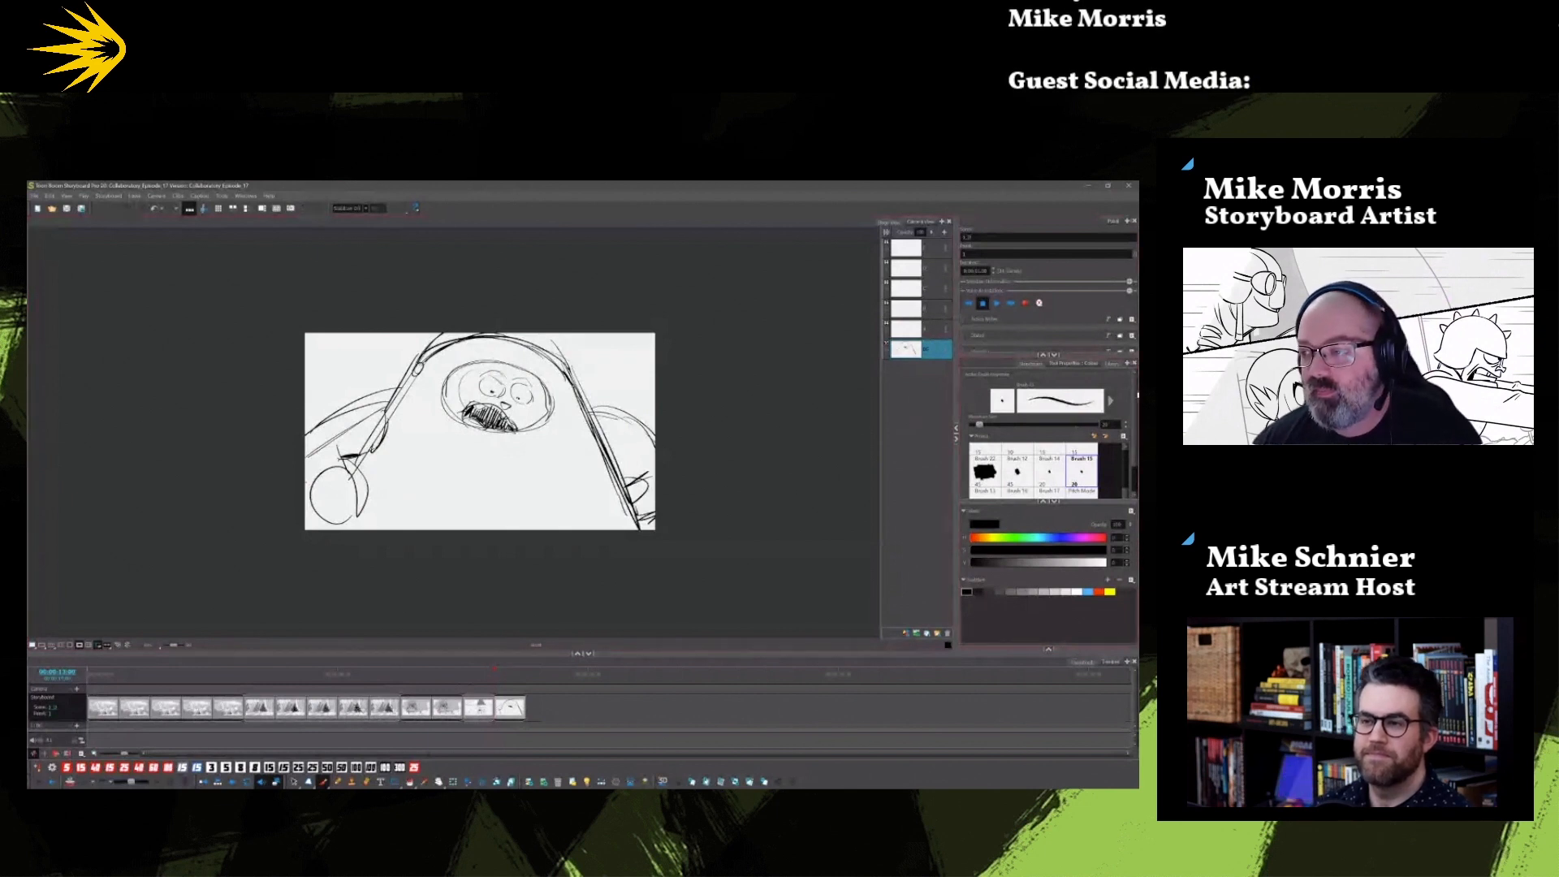
Step: Review the enlarged storyboard panels from the opening reef shot through the suit close-up, and return to the first panel
scroll(1136, 394, "down", 2)
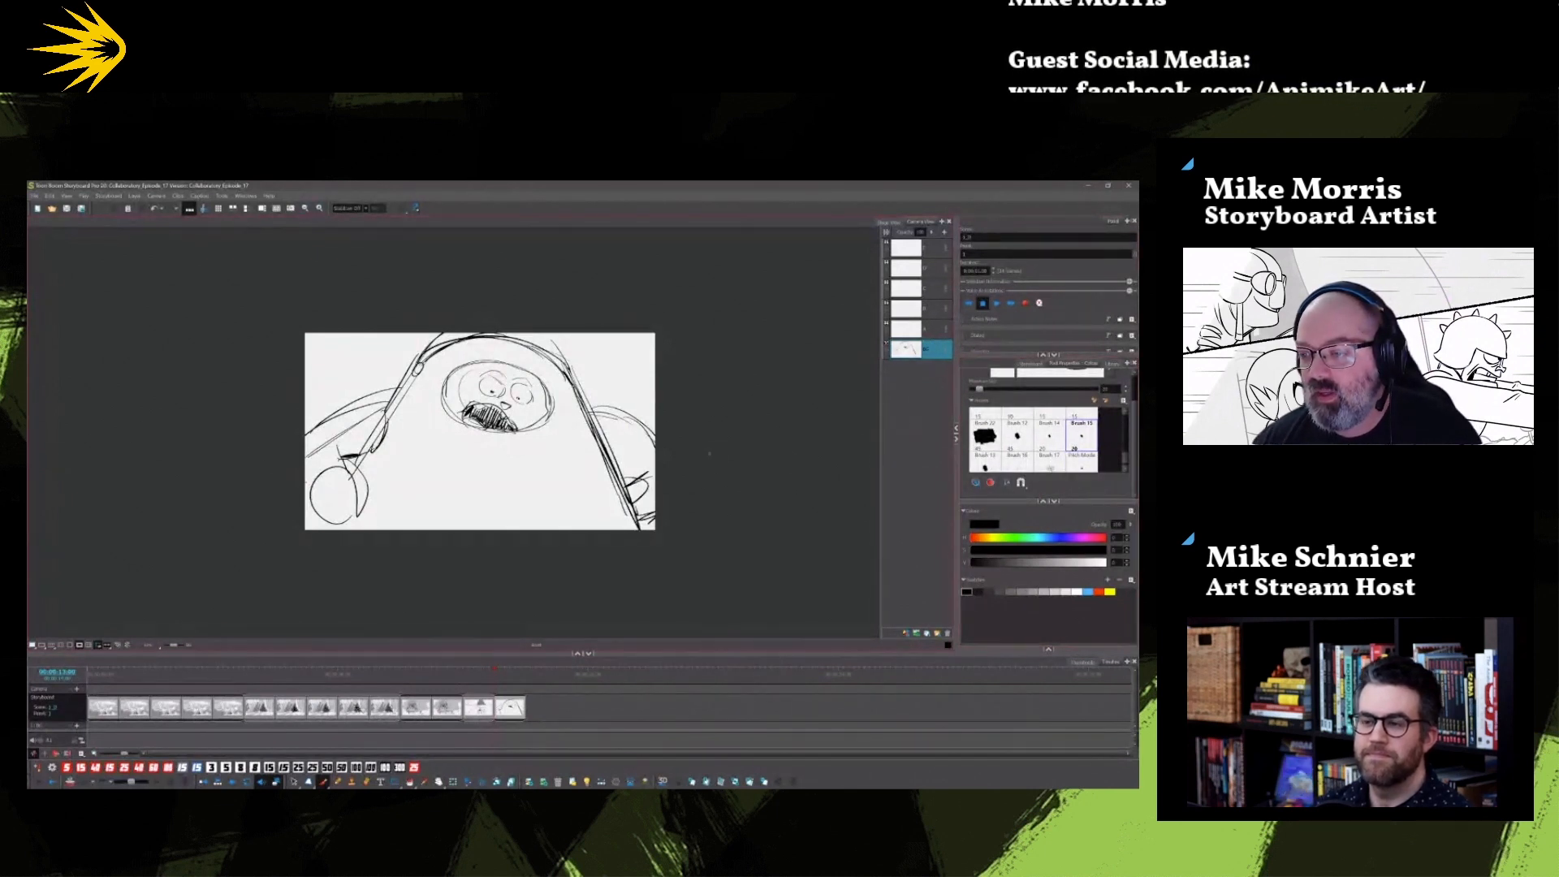
left_click(656, 729)
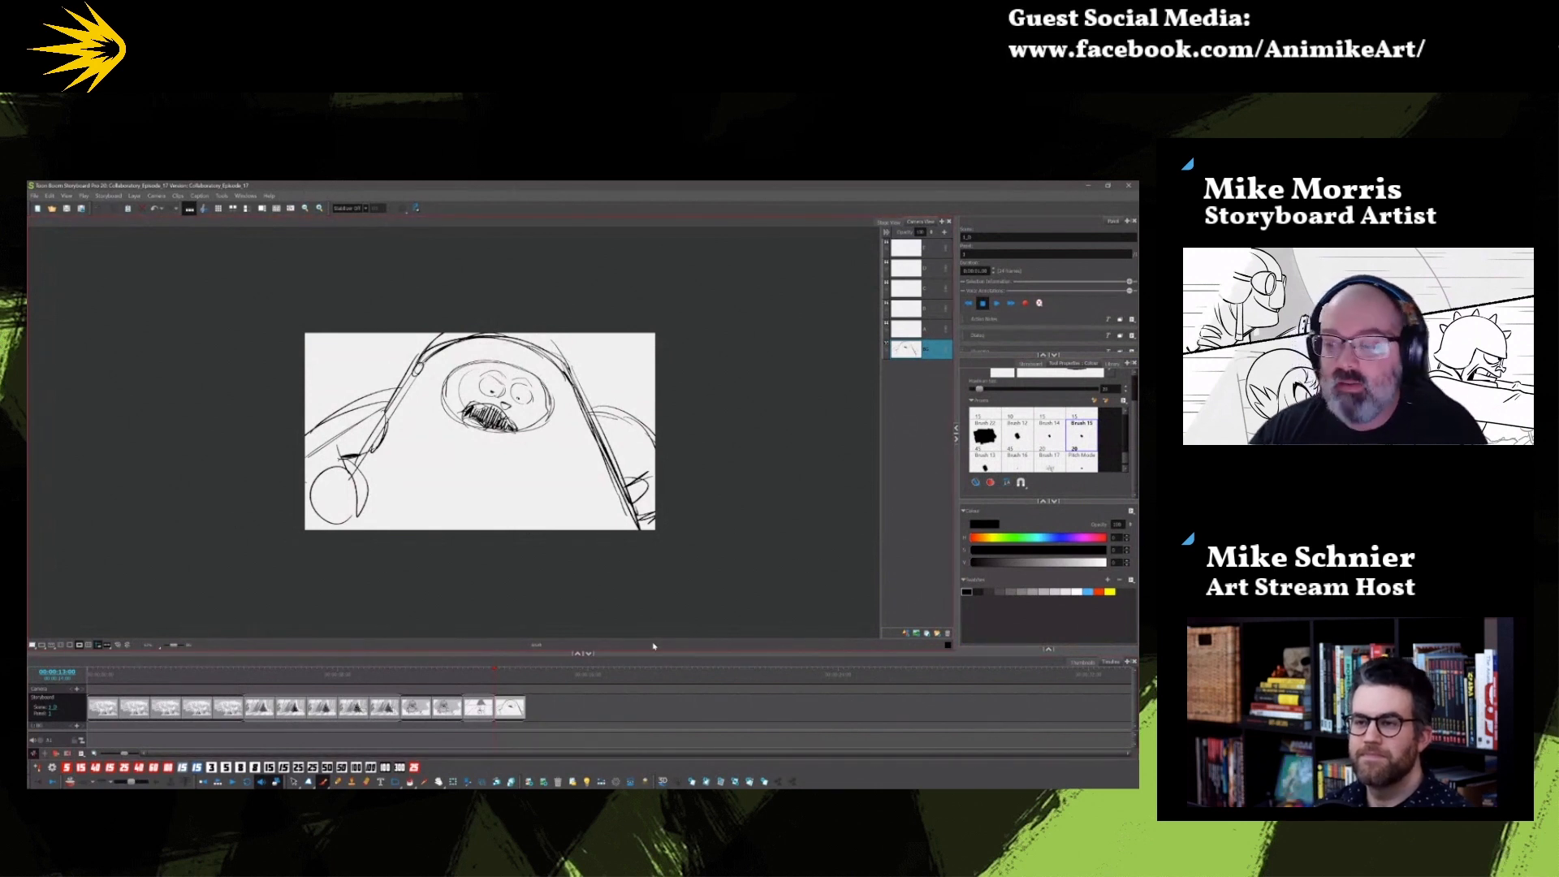
left_click(91, 677)
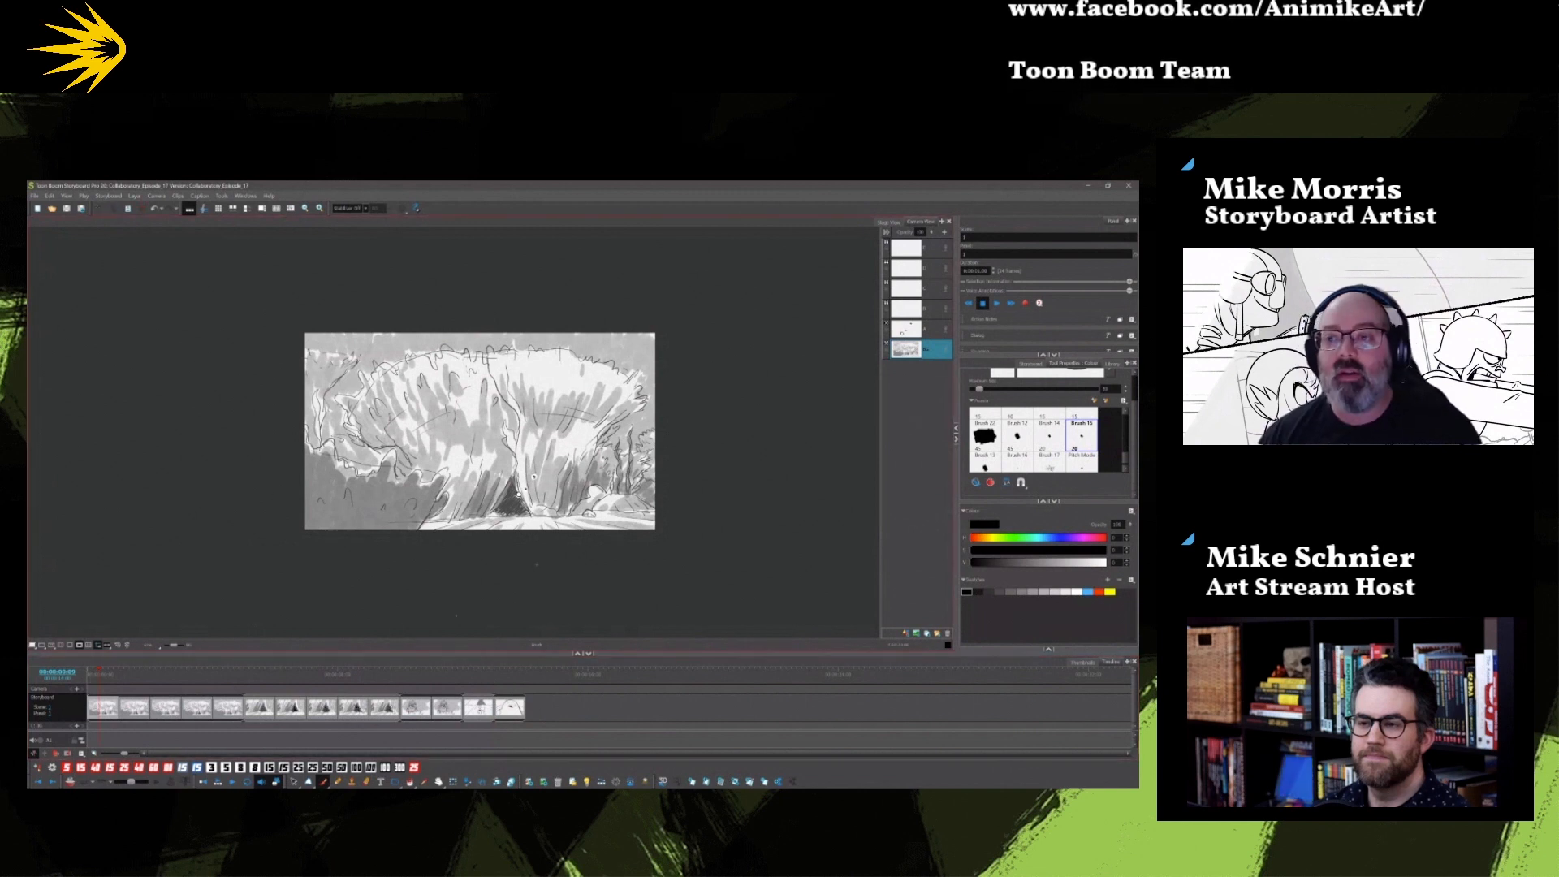
key("shift+m")
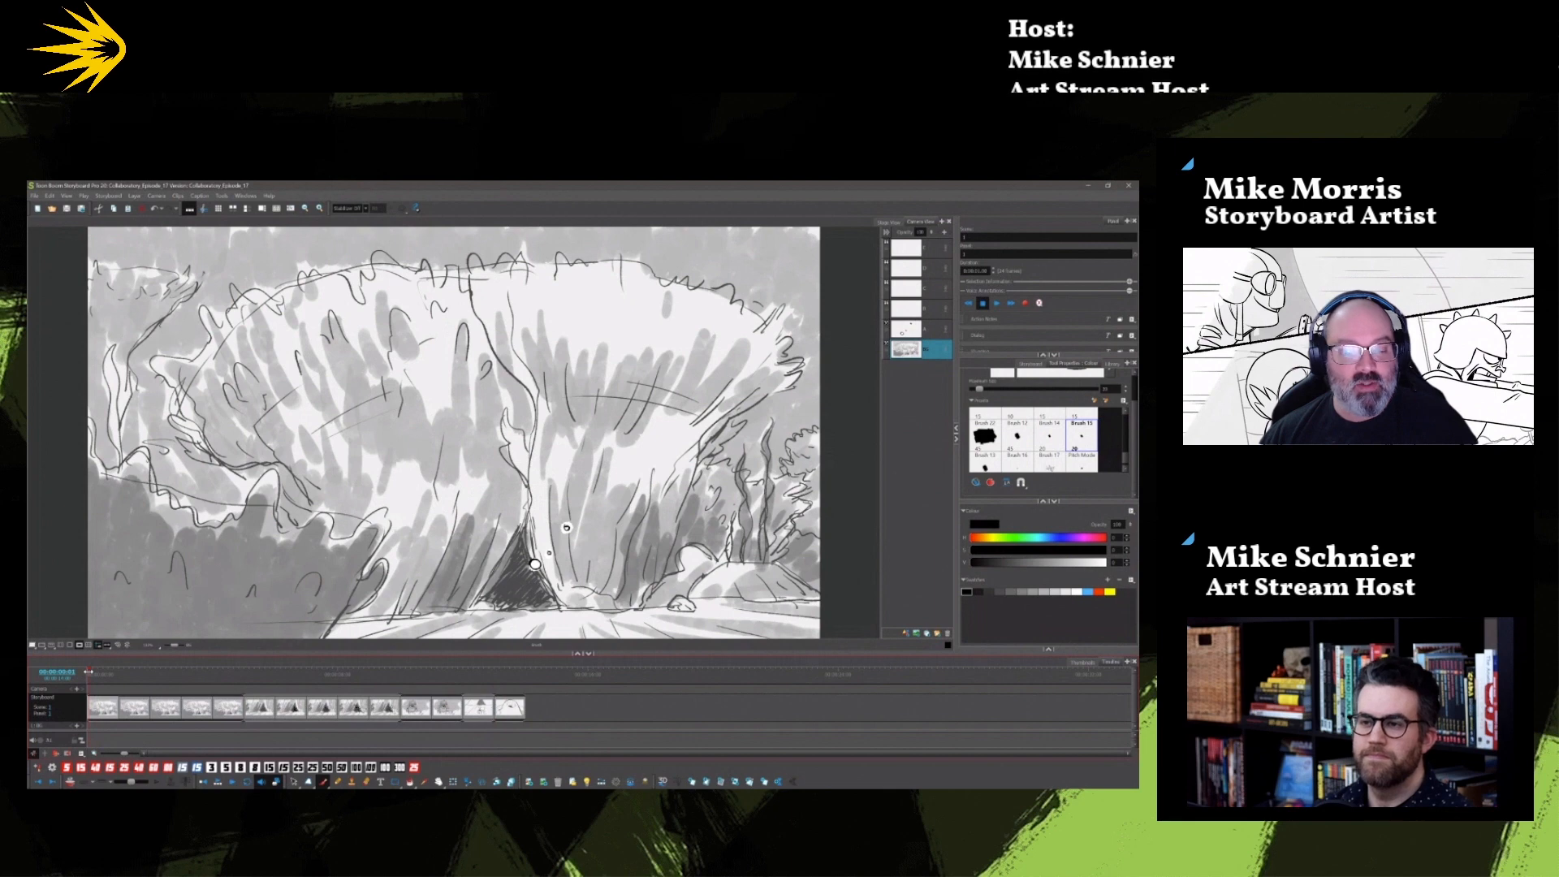
left_click_drag(99, 671, 311, 650)
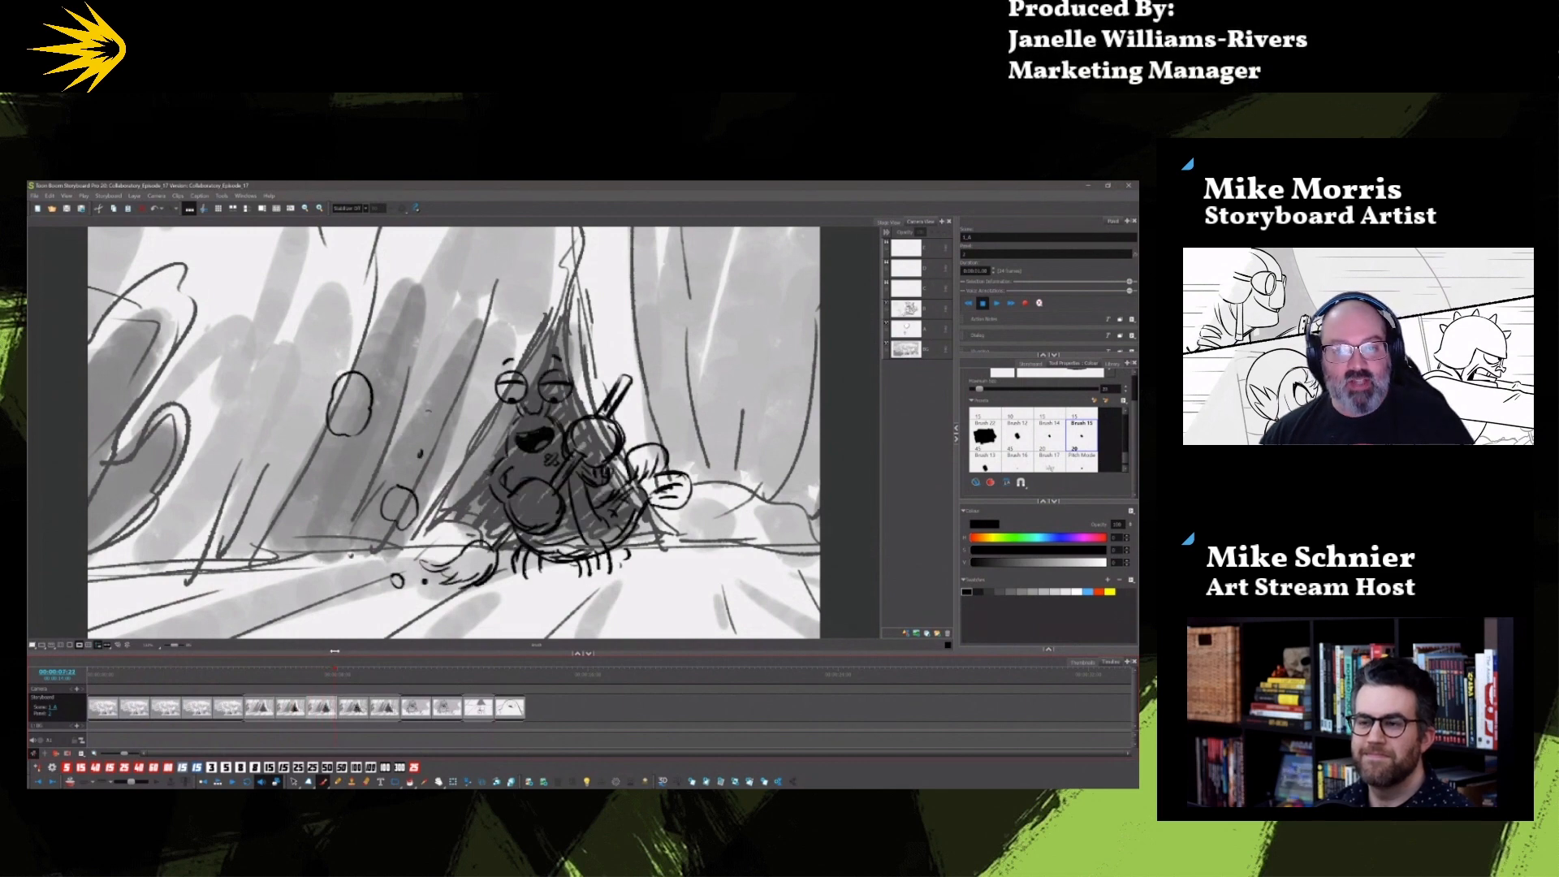
left_click_drag(337, 652, 350, 651)
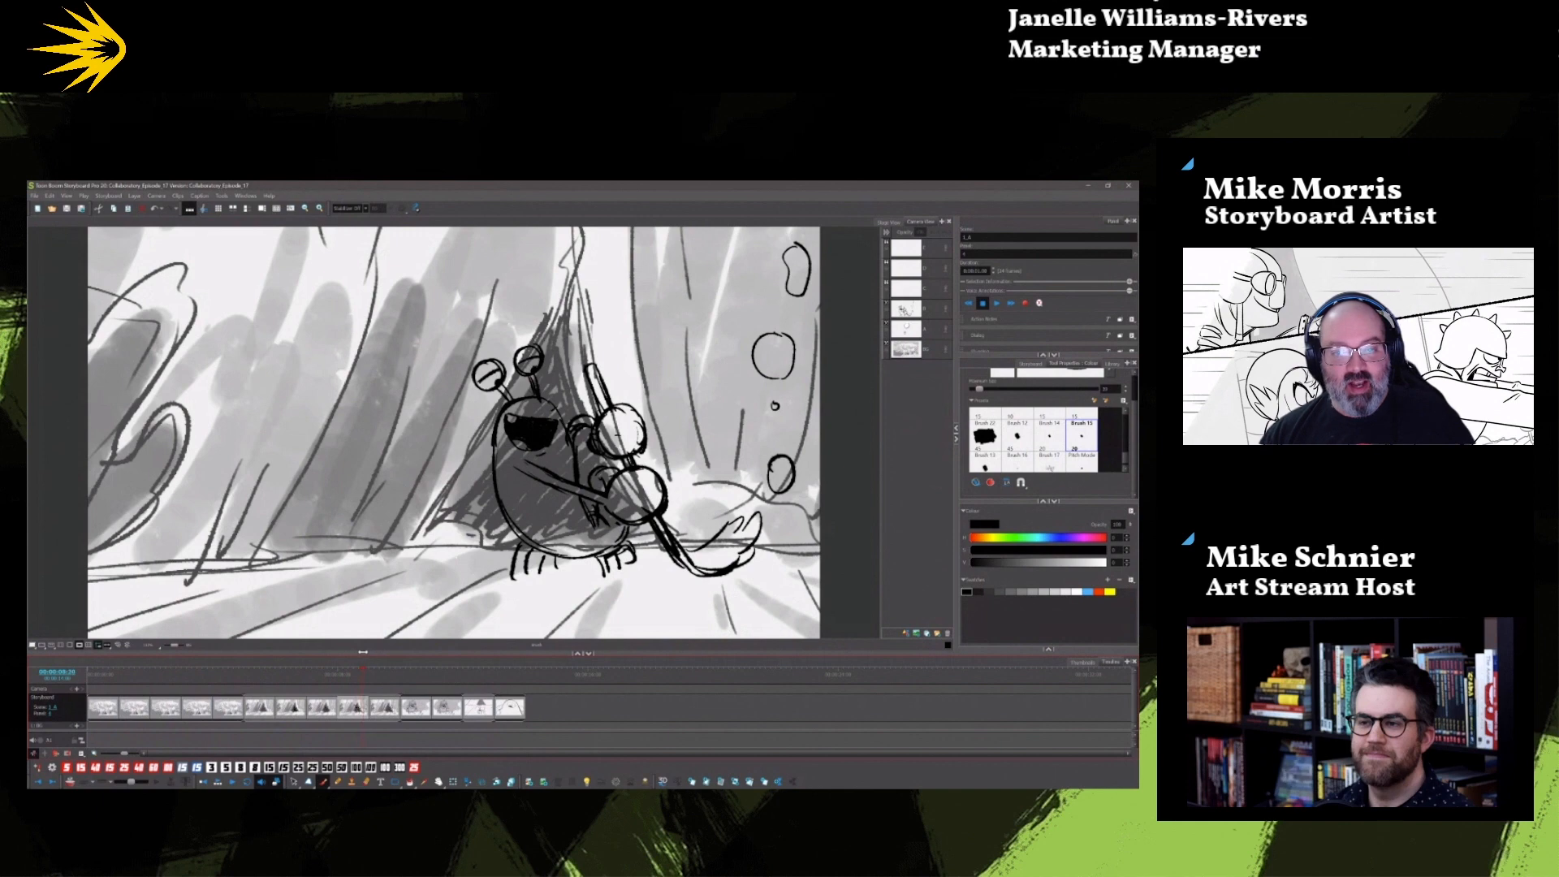
left_click_drag(363, 651, 408, 652)
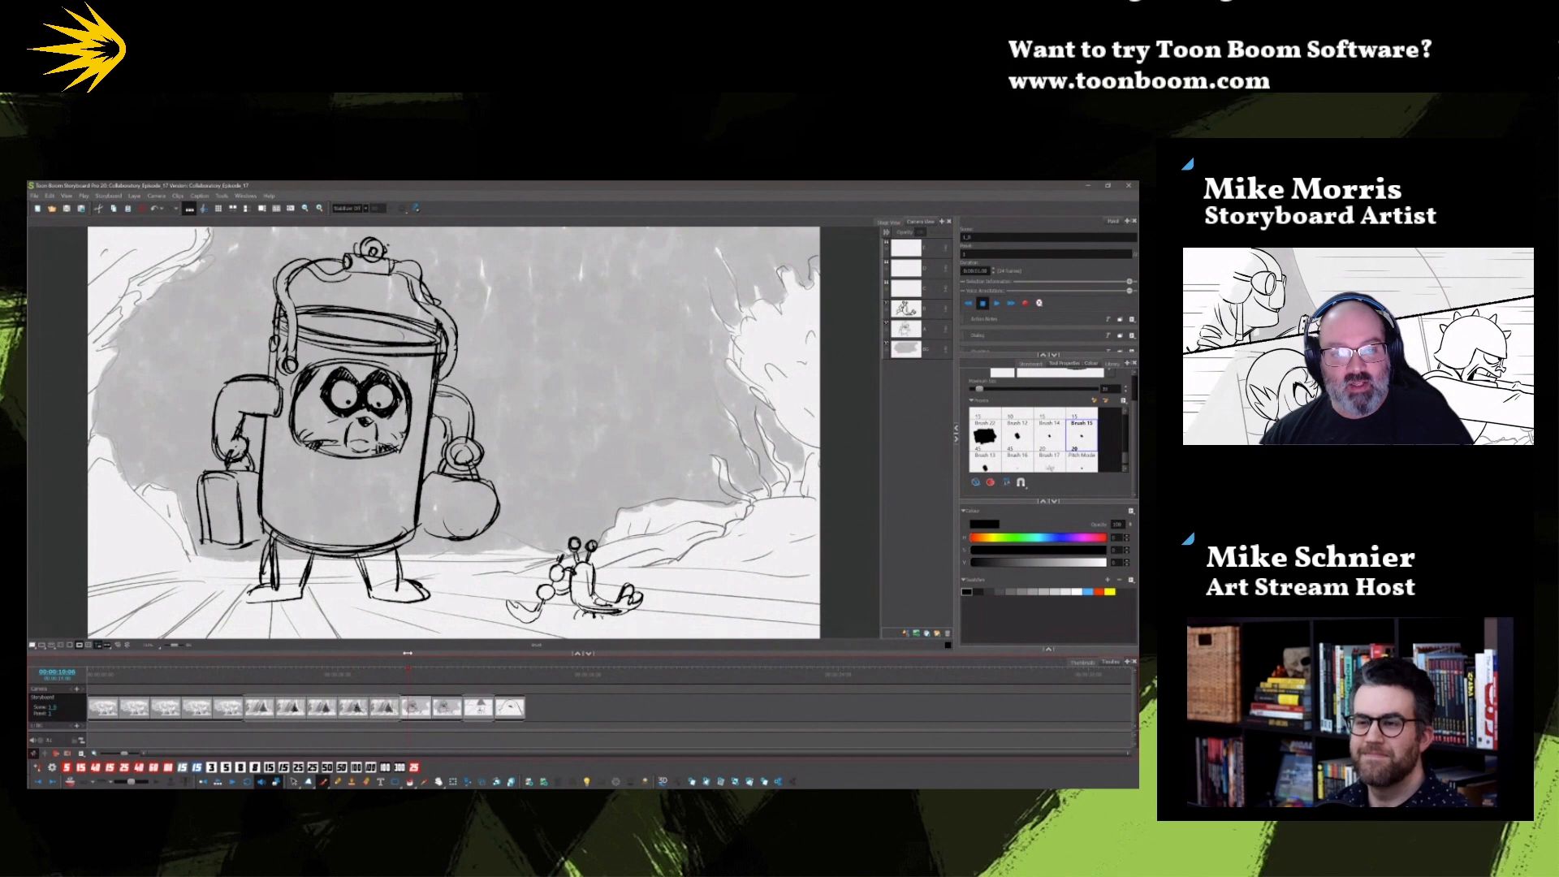
left_click_drag(430, 656, 475, 666)
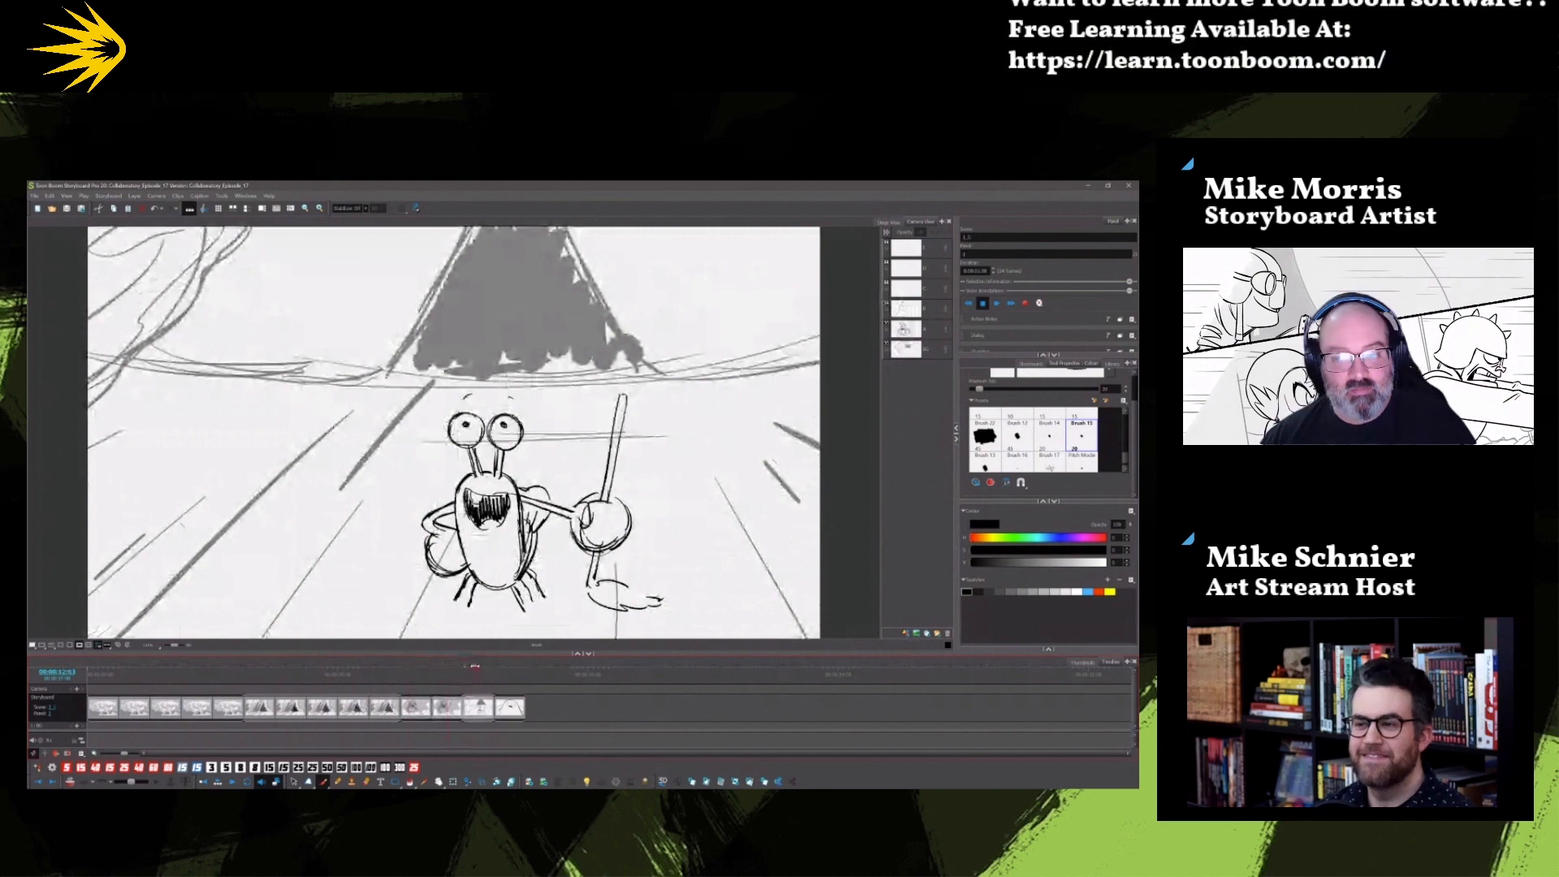
left_click(517, 708)
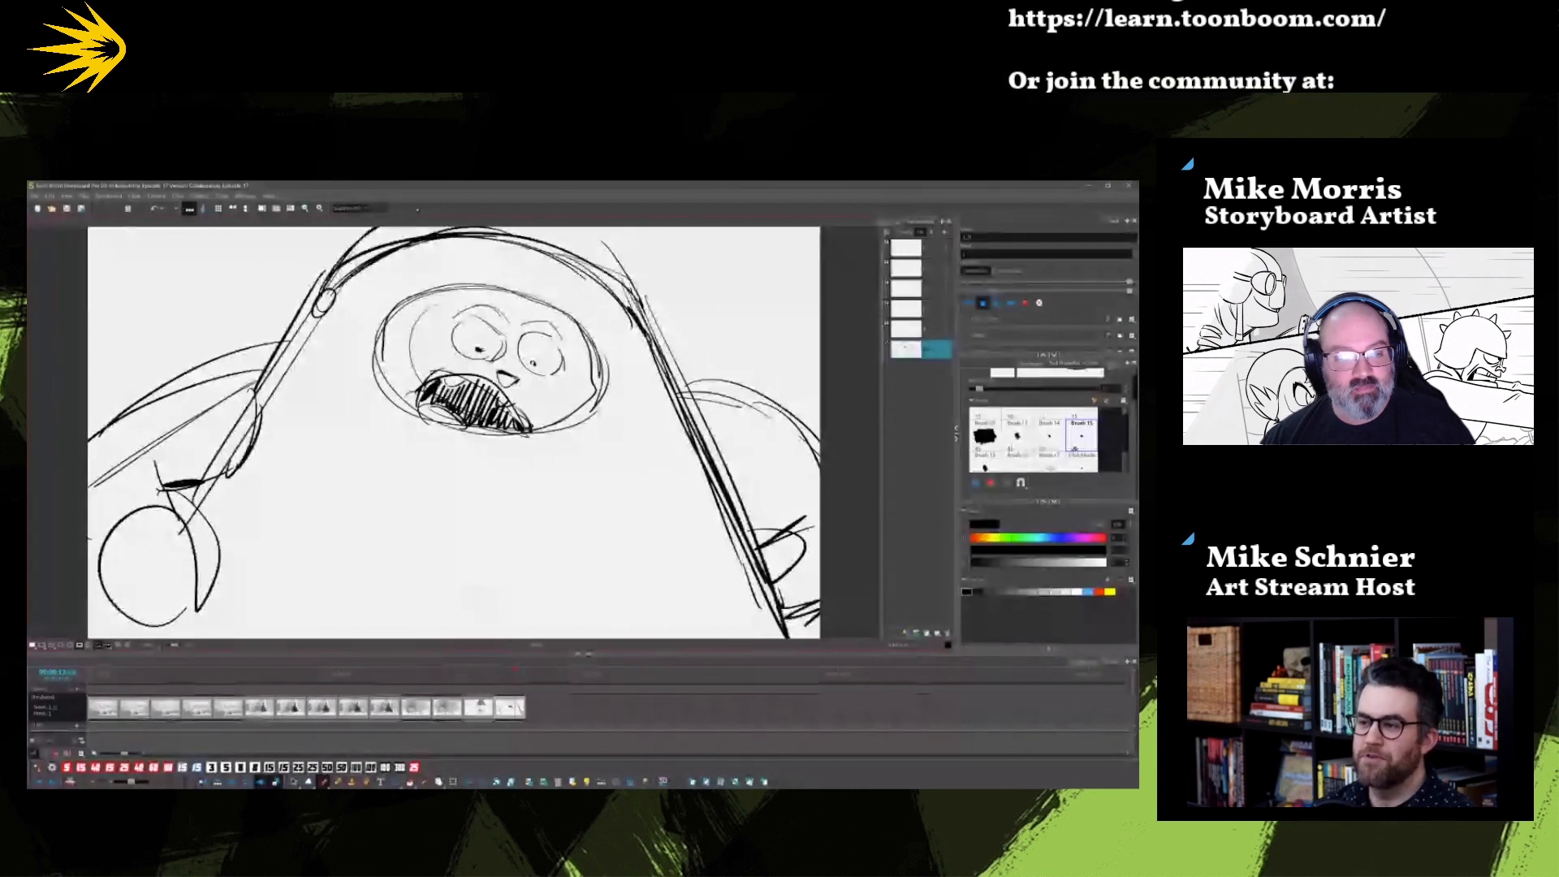
left_click(101, 674)
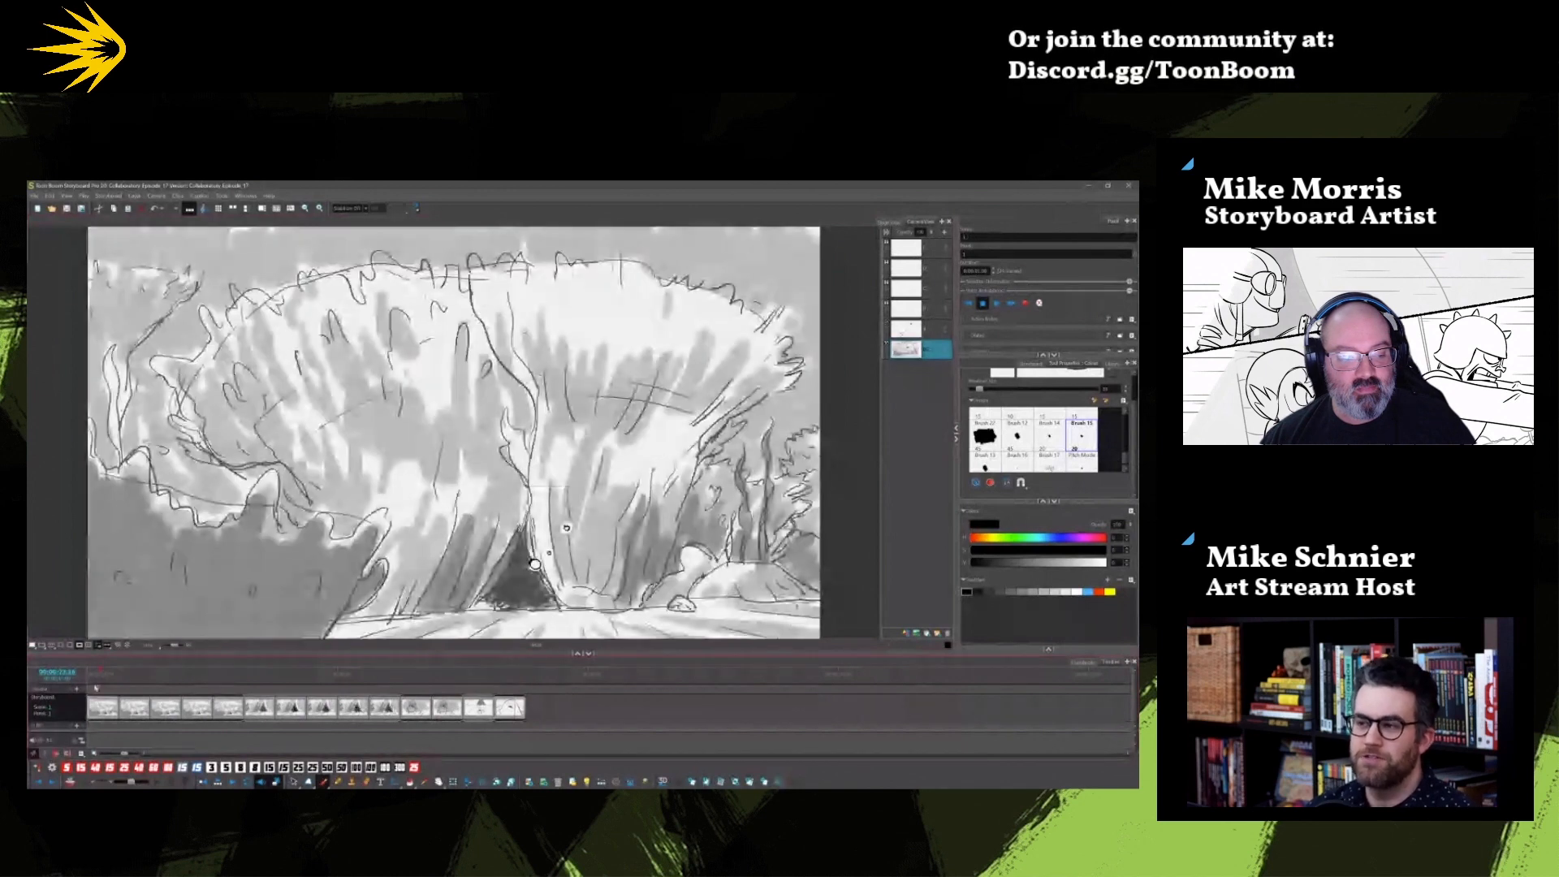
left_click(107, 674)
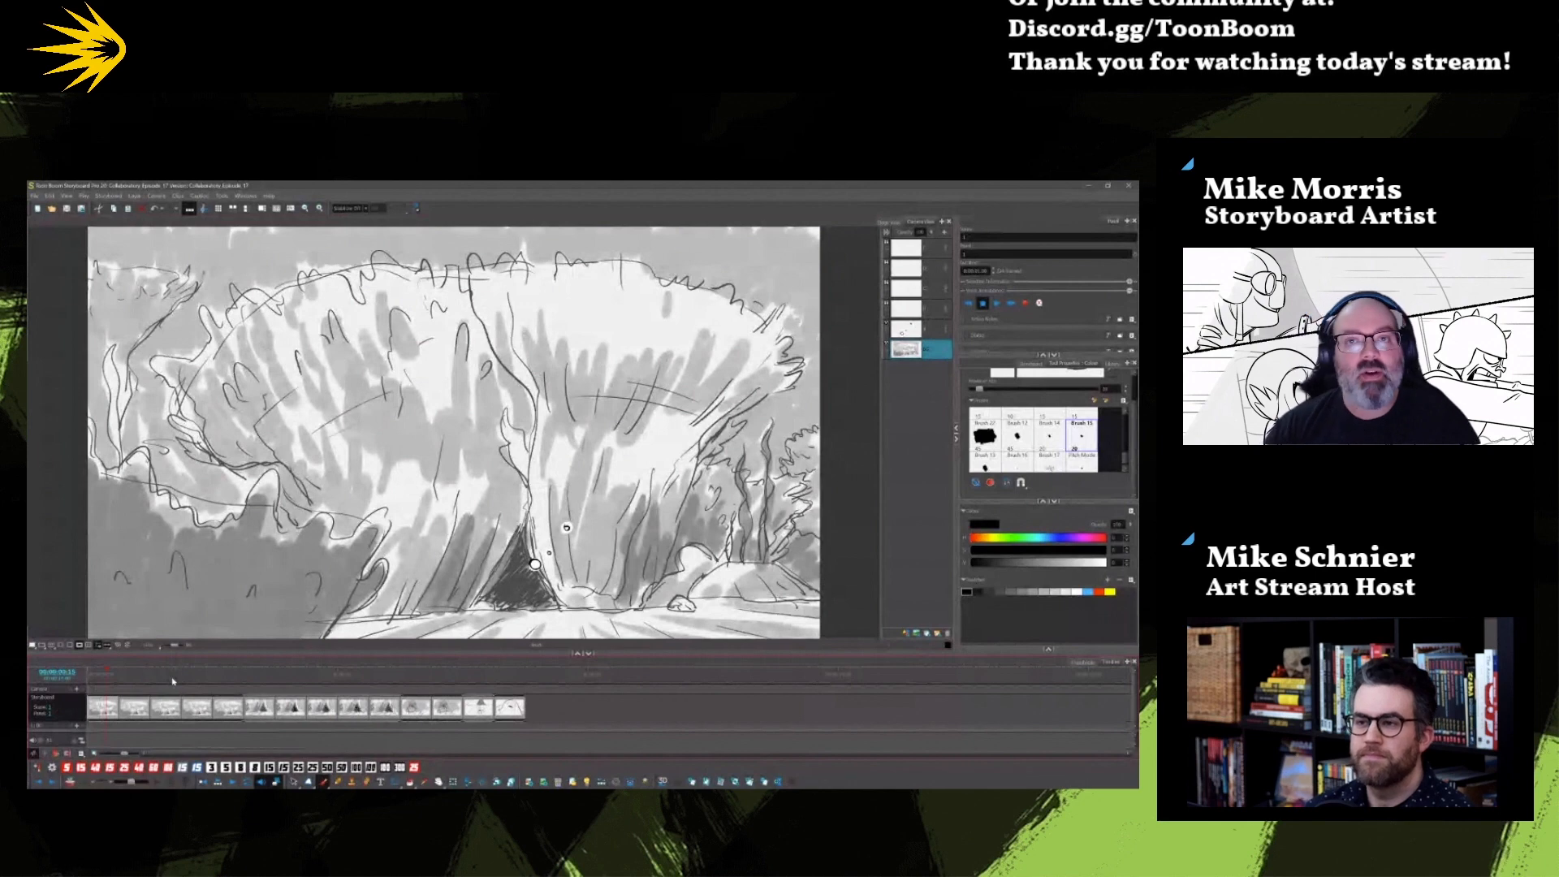